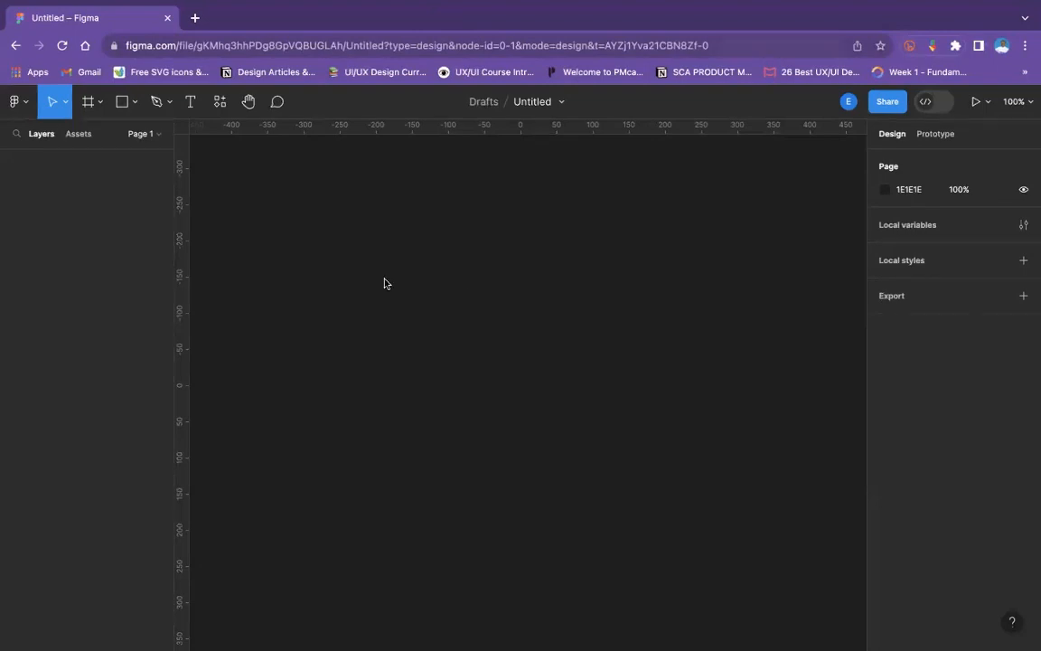
- Move the grouped Register button slightly, to about X -223, Y -207
key(ctrl+super+f)
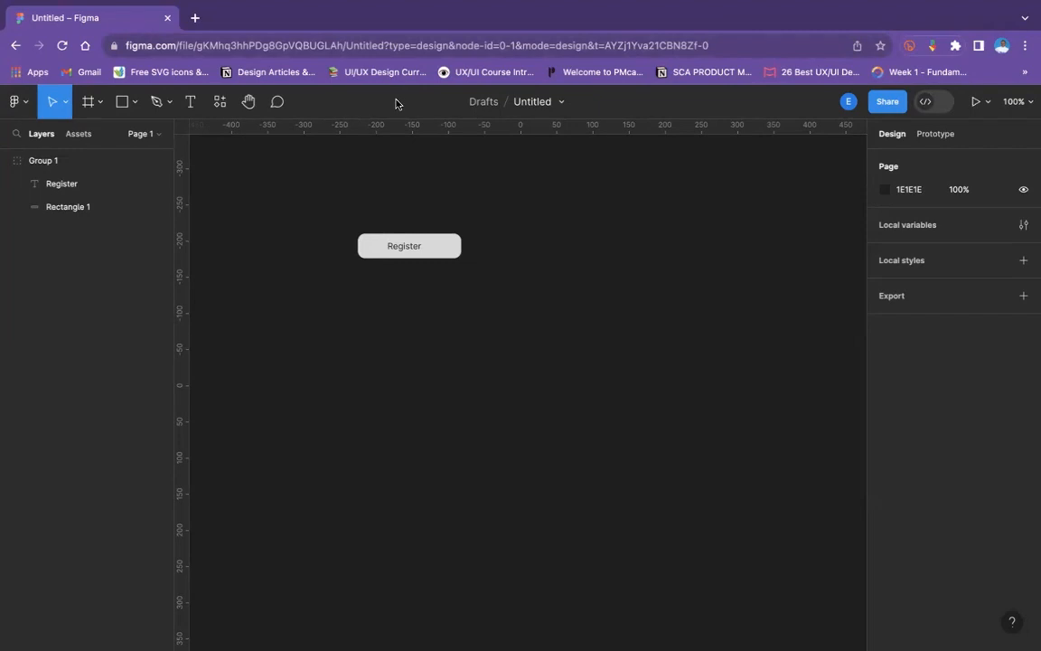
click(408, 245)
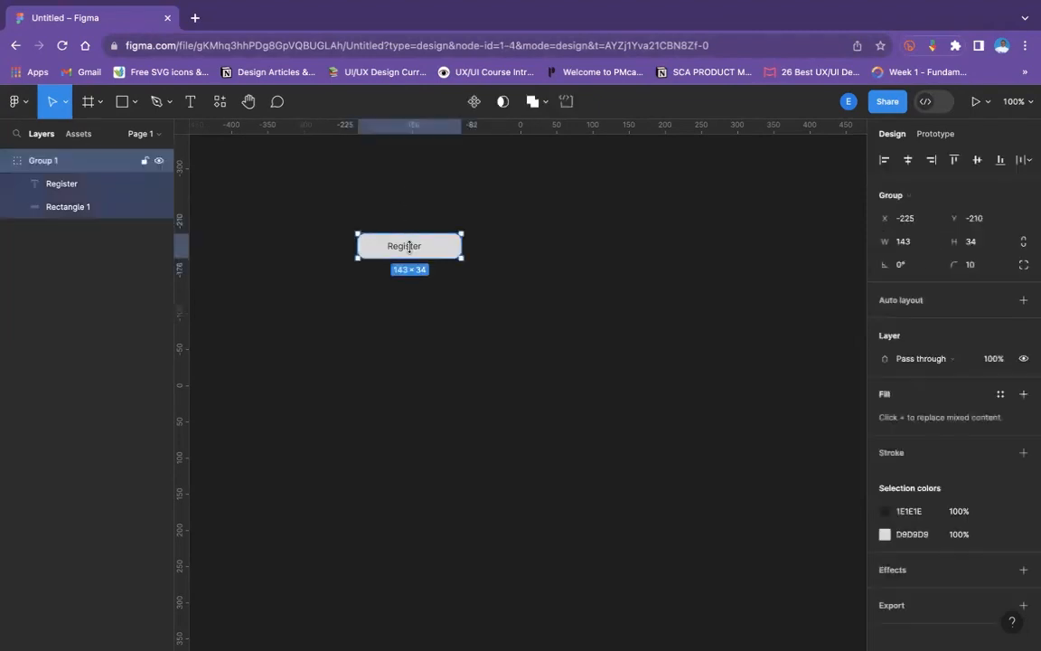
click(484, 251)
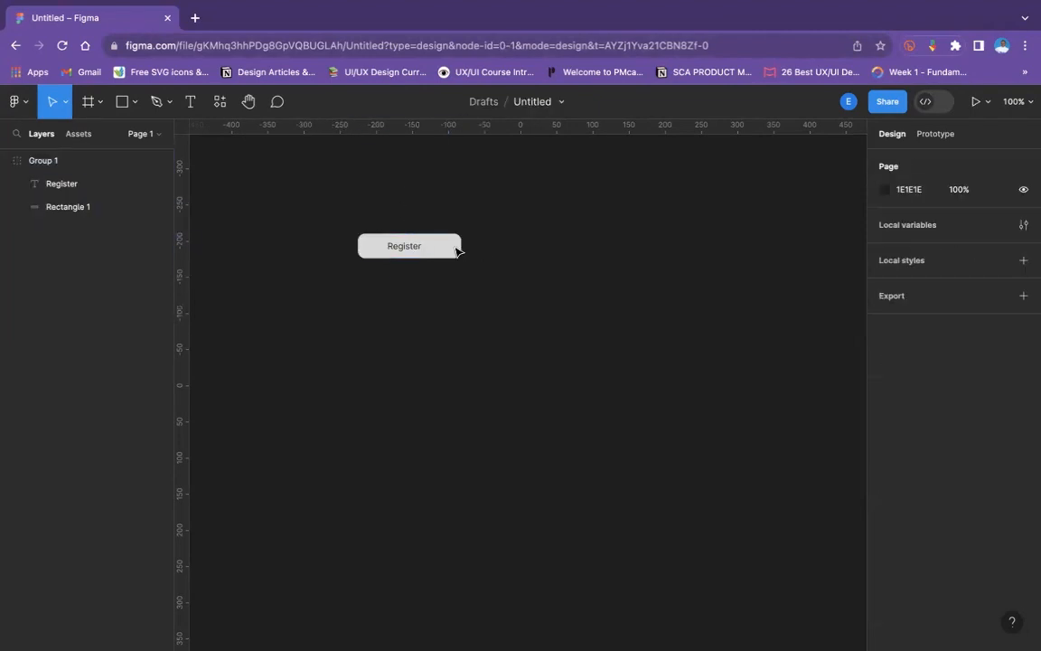
drag(434, 253, 394, 231)
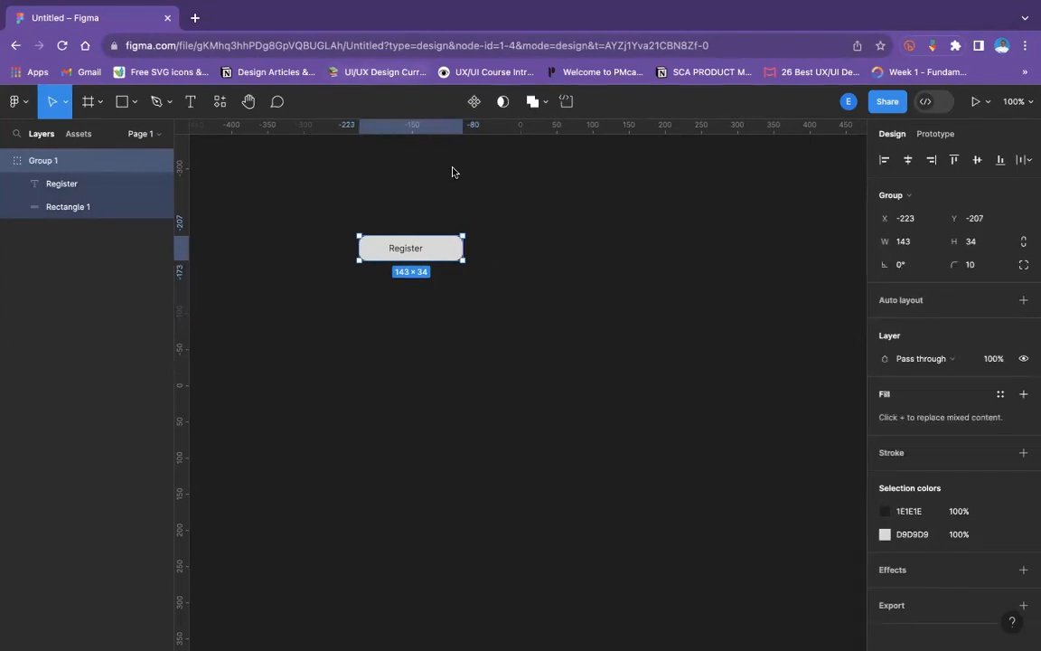
- Change the button's label to "Register now" and center the text within the rectangle
double_click(419, 248)
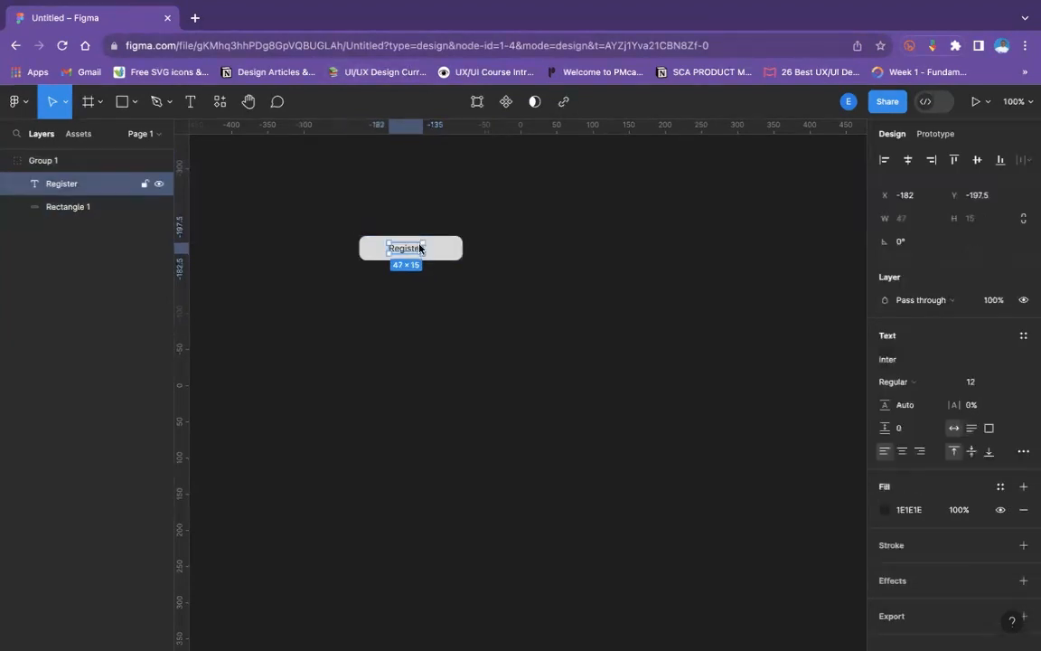
double_click(420, 247)
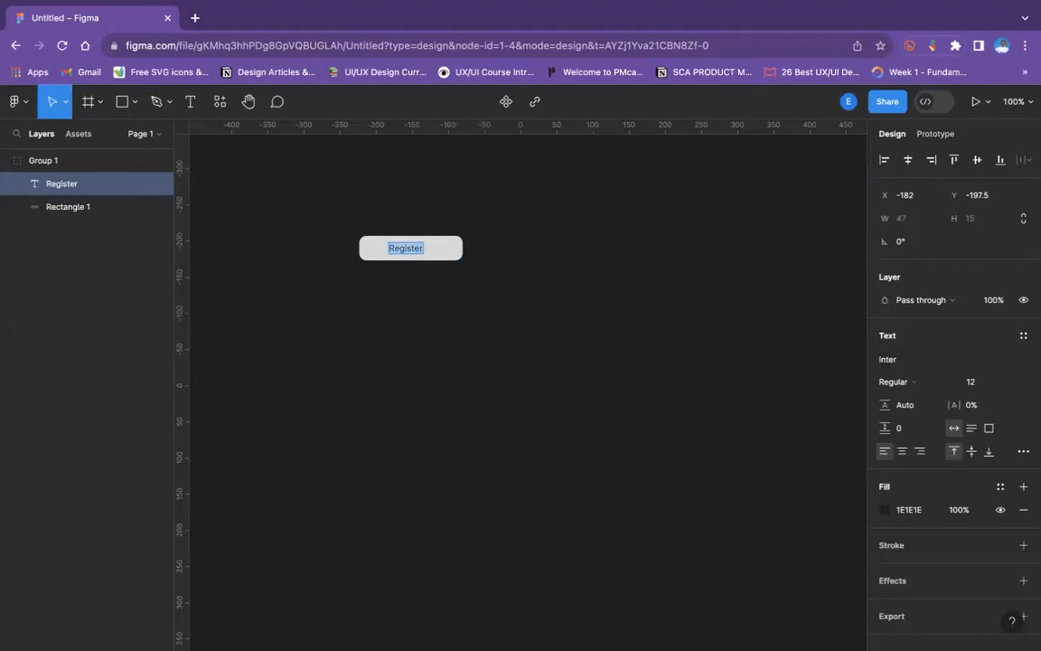
key(Right)
text(now)
key(Escape)
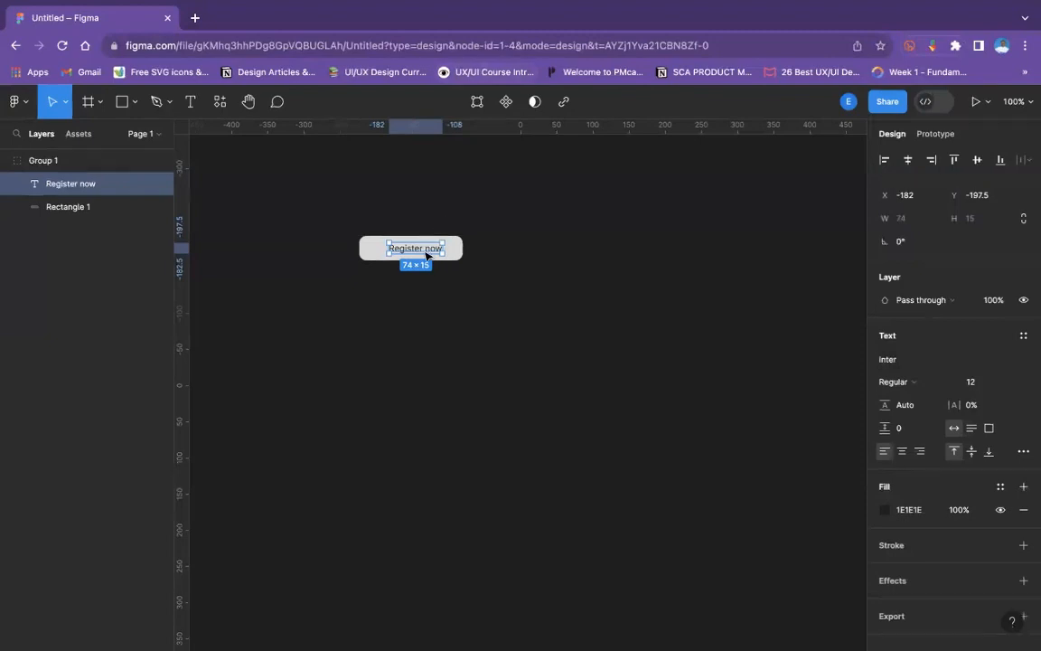
drag(418, 249, 374, 225)
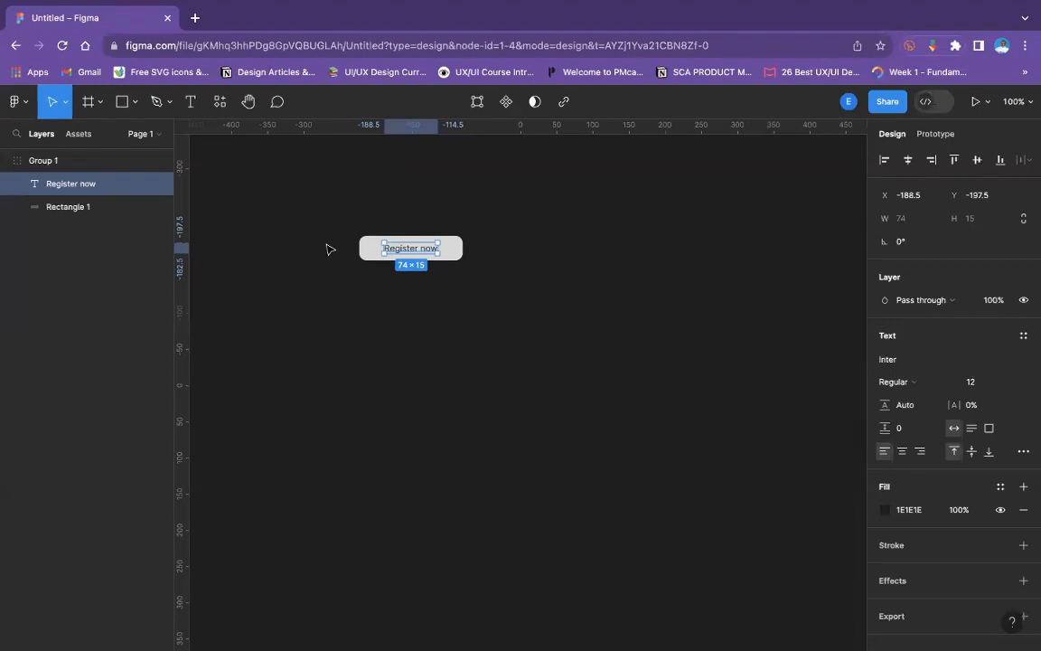
click(462, 304)
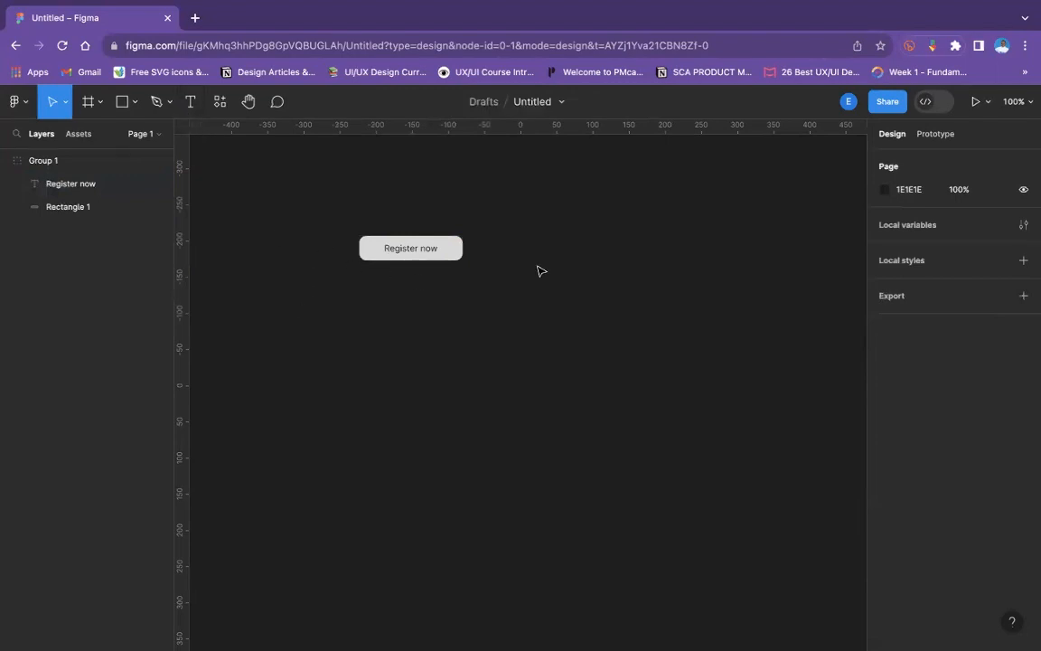
- Delete the grouped Register now button from the canvas
right_click(235, 253)
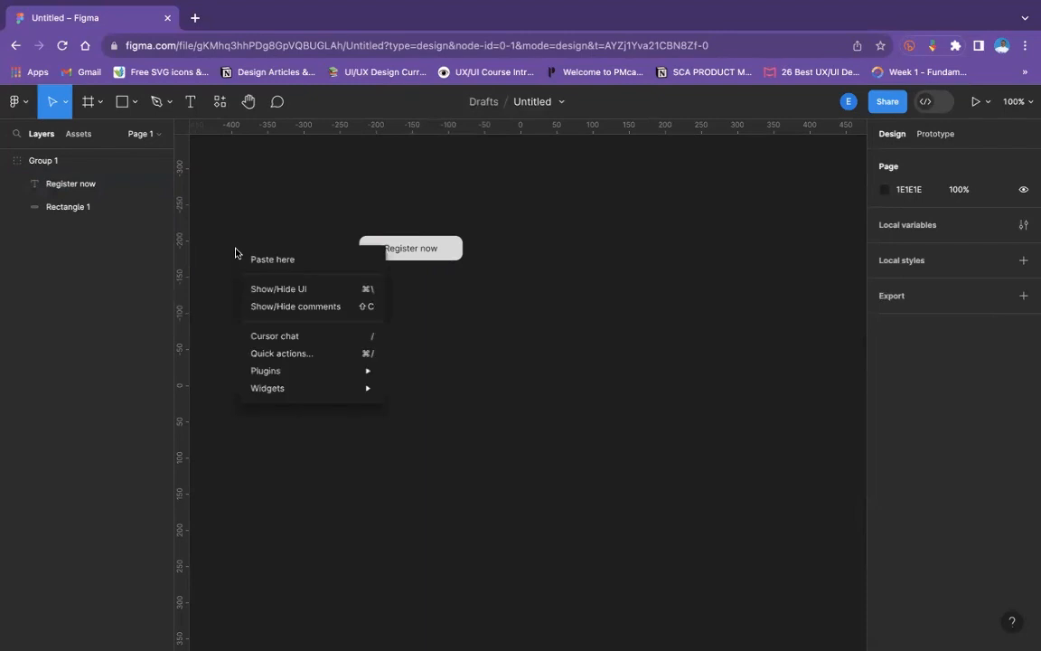
click(441, 311)
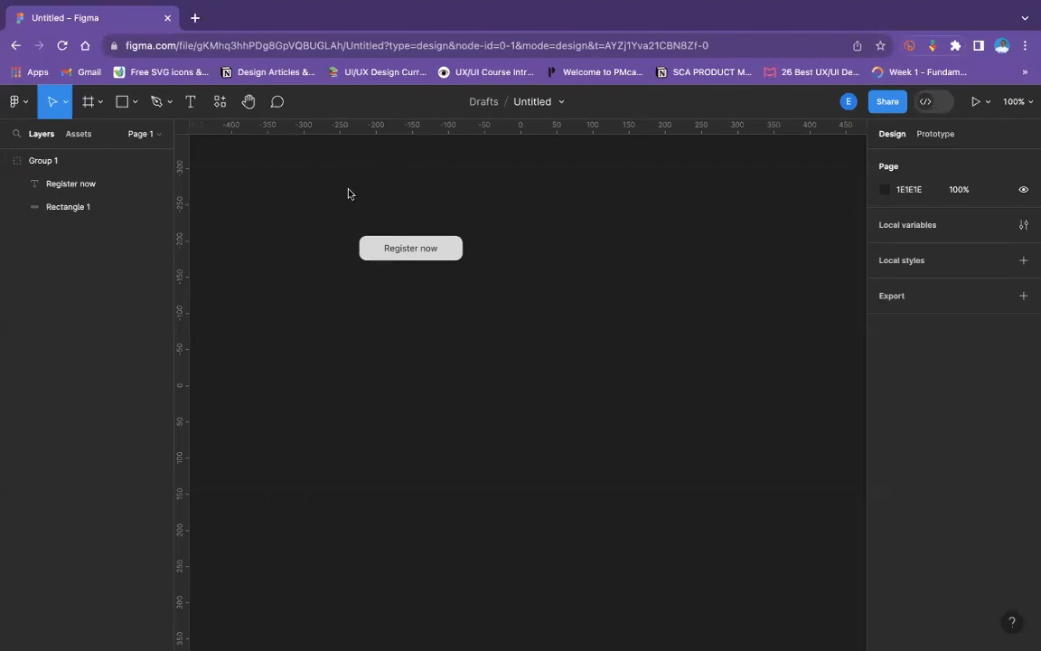
drag(342, 197, 526, 302)
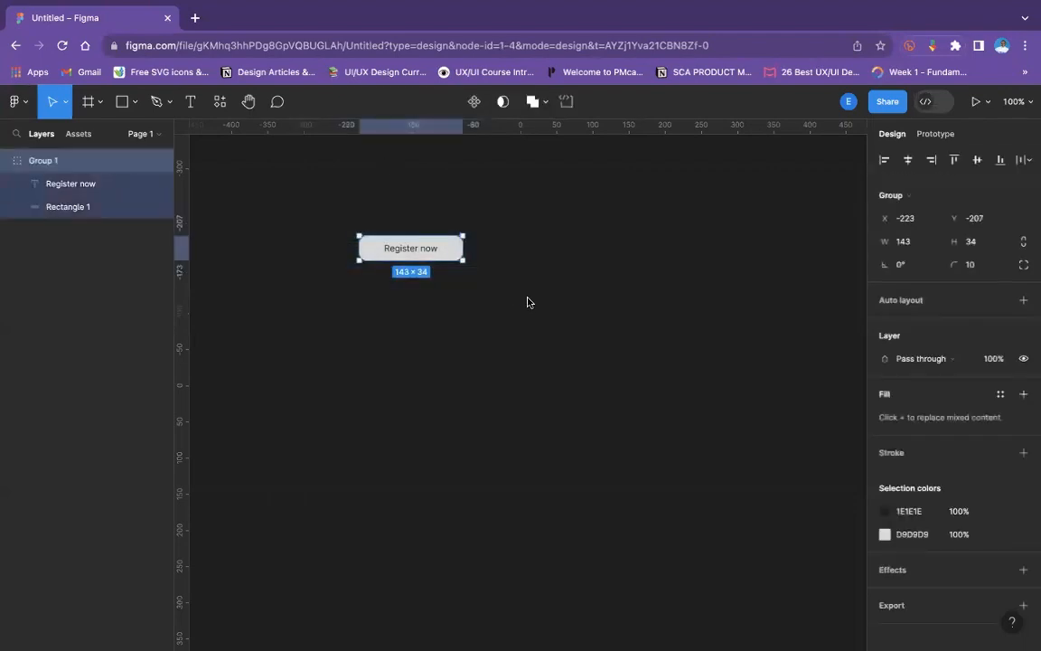
key(Delete)
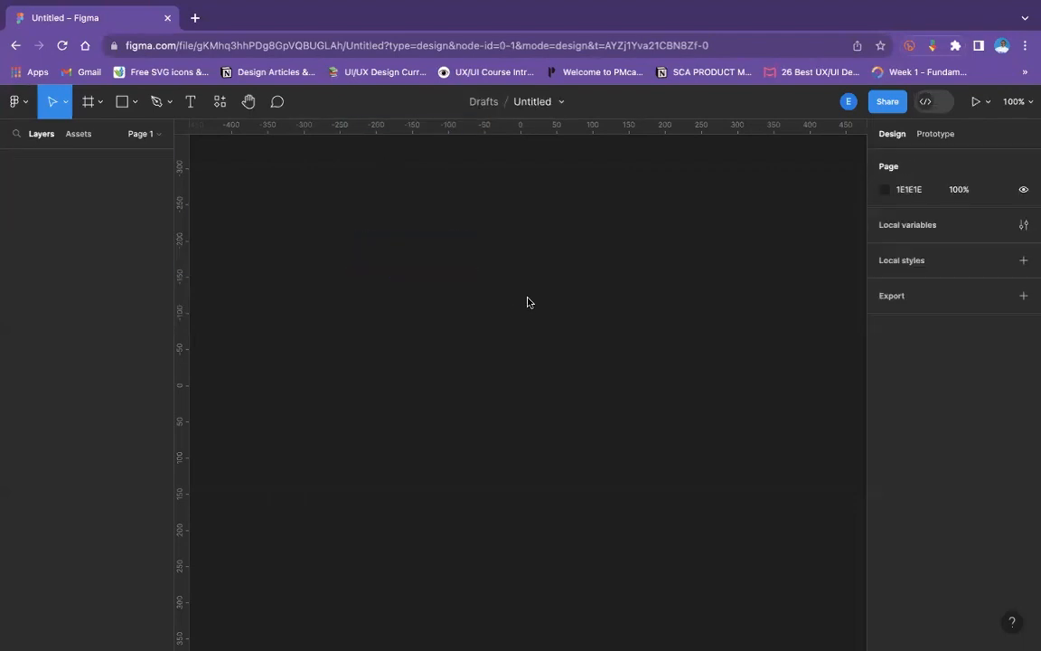
- Add a "Register" text layer on the empty canvas and wrap it in an auto layout frame
click(187, 99)
click(301, 202)
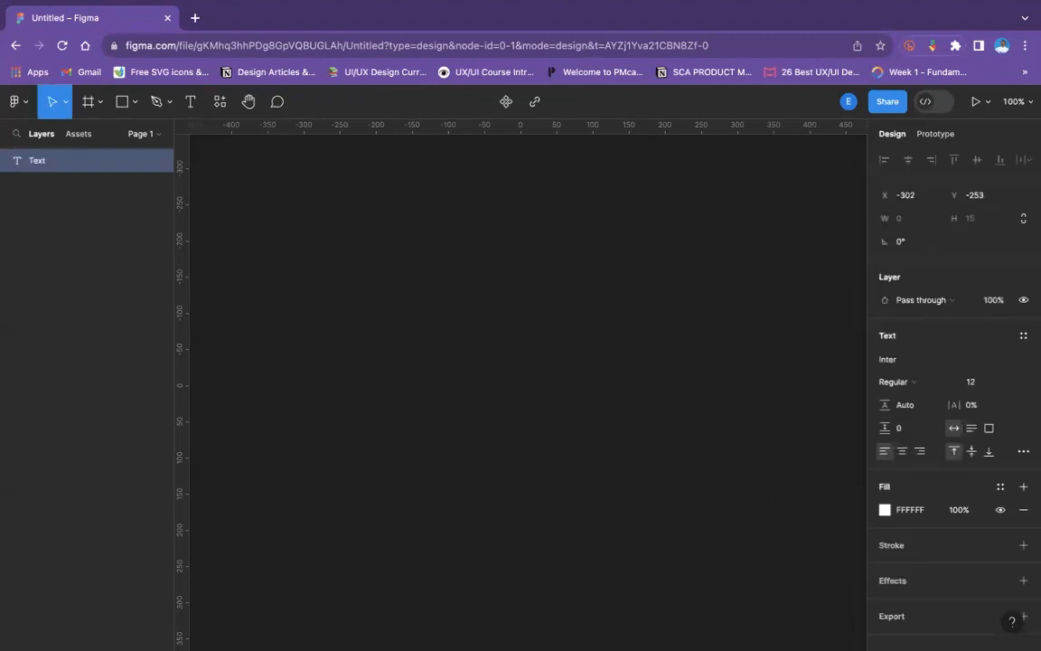
text(Rei)
text(ster)
text(g)
key(Escape)
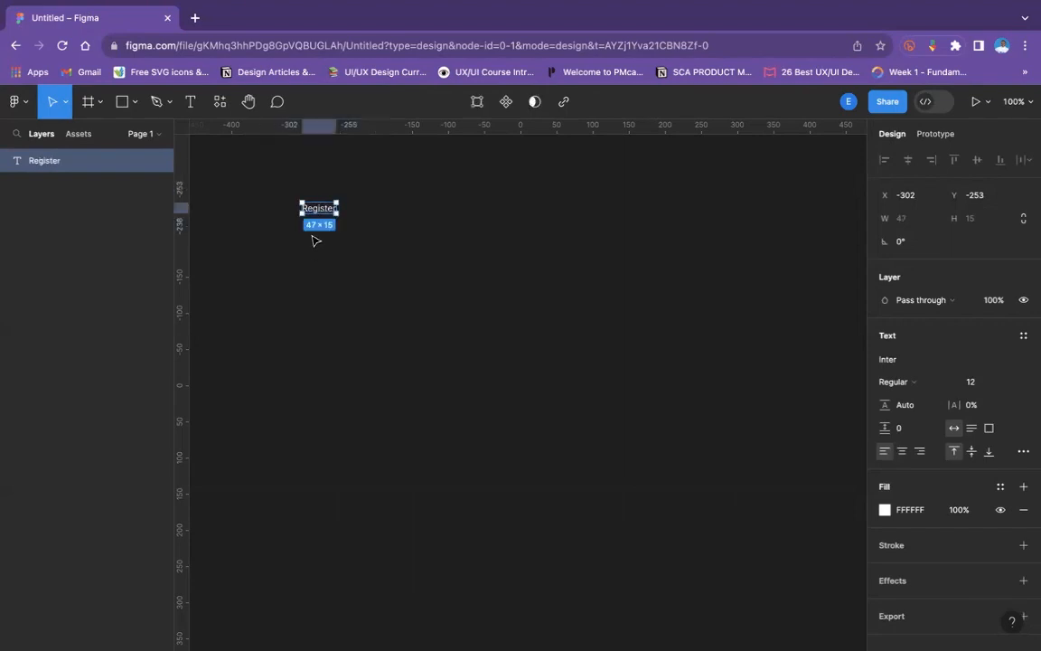
key(shift+a)
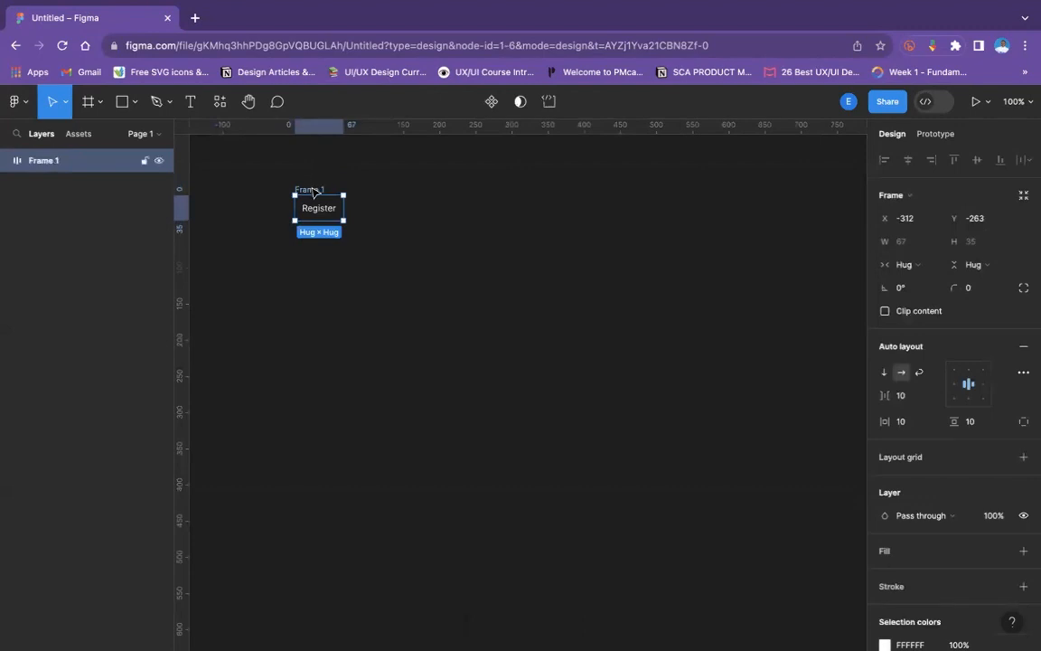
- Duplicate the Register auto layout frame twice to form a horizontal row of three
key(ctrl+d)
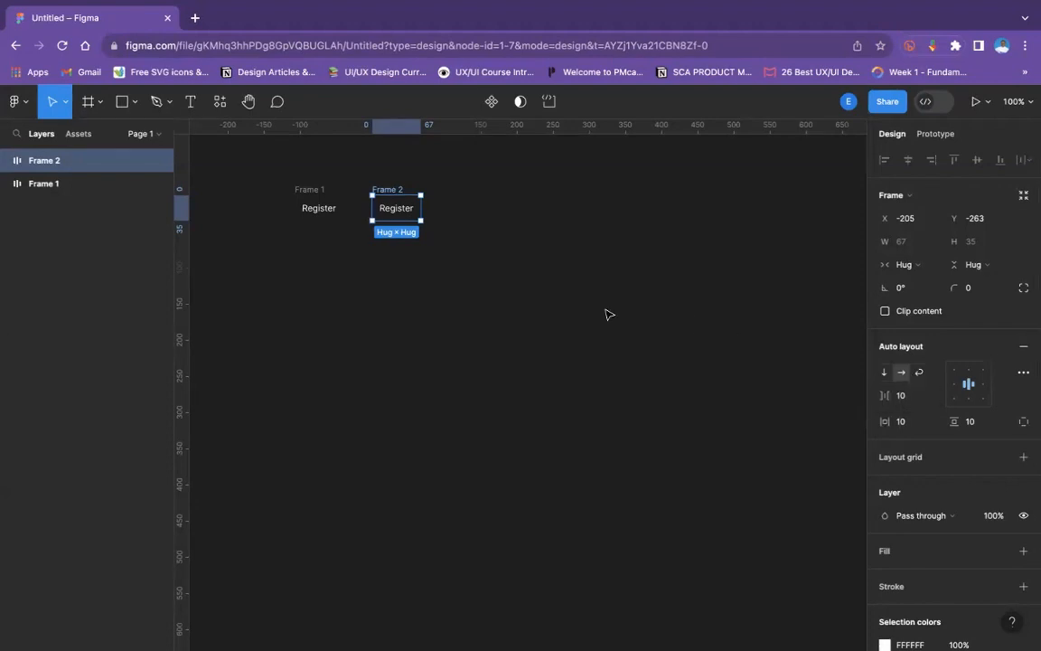
click(298, 238)
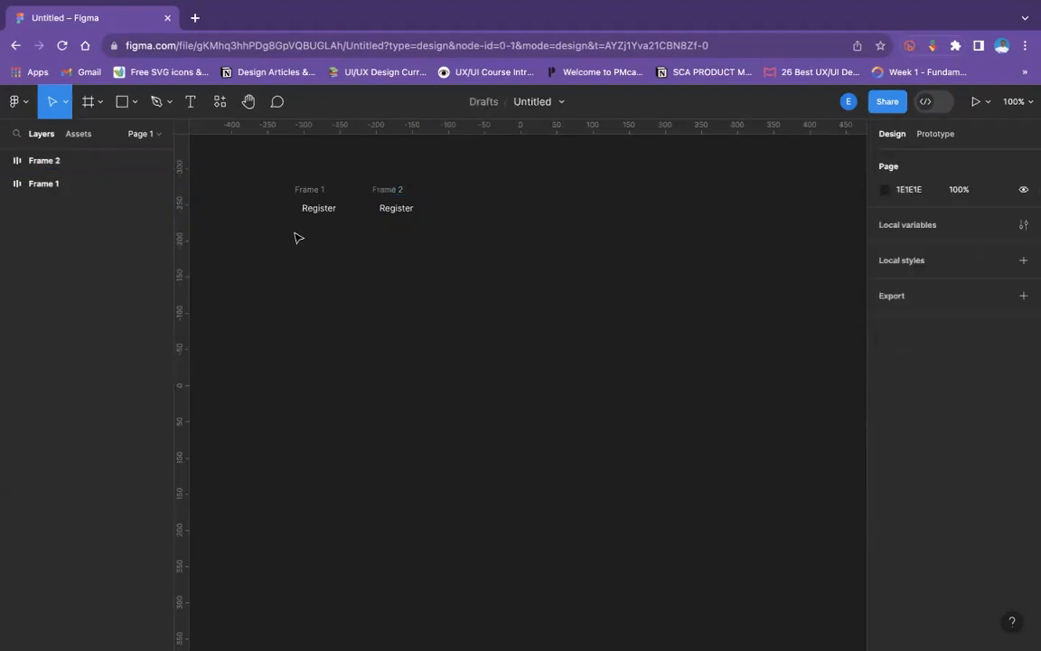
click(318, 188)
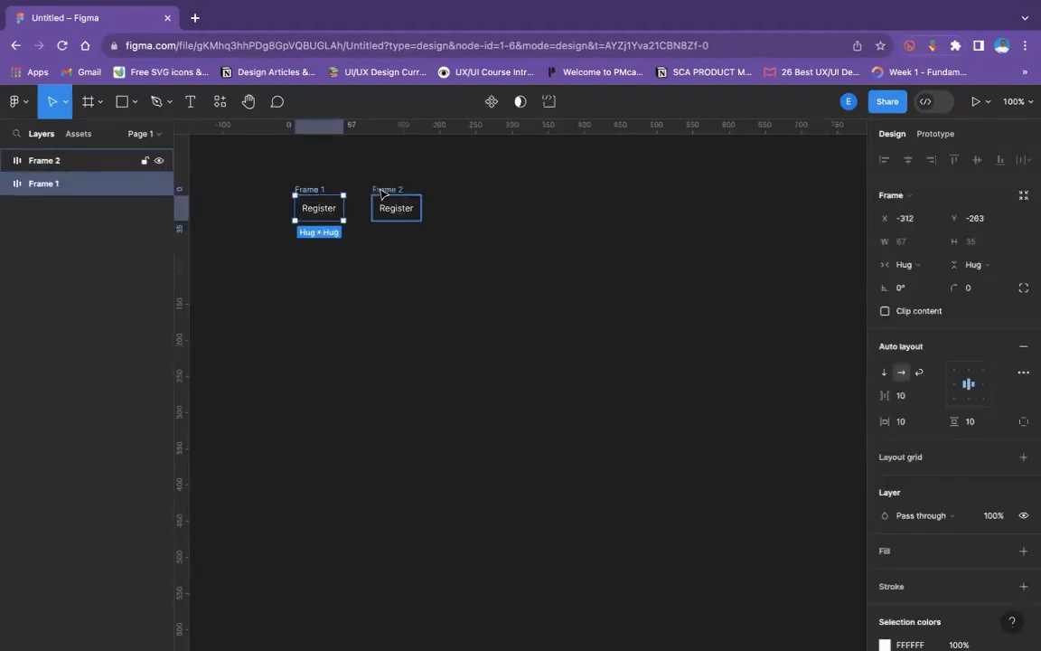
click(380, 190)
key(ctrl+d)
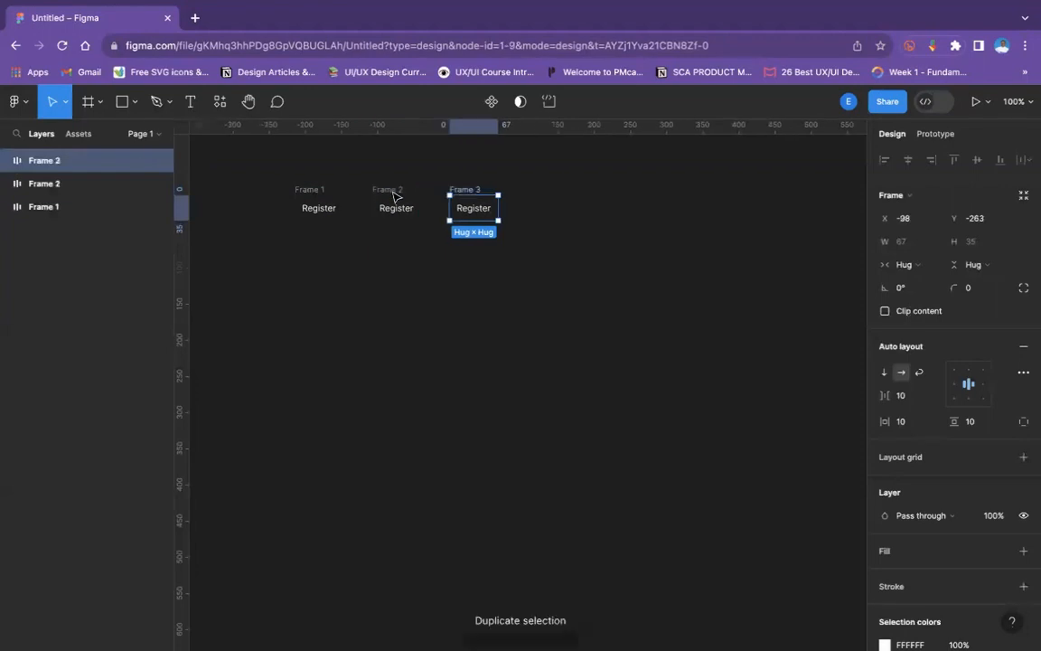
- Combine the three Register frames into one parent auto layout frame
click(318, 190)
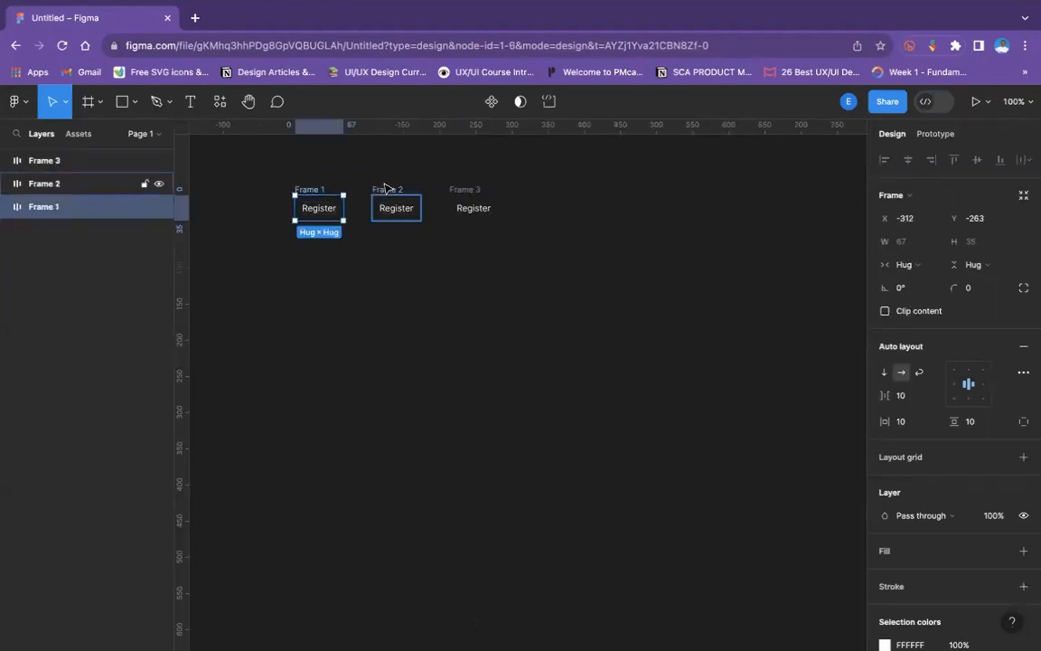
shift+click(387, 189)
shift+click(460, 188)
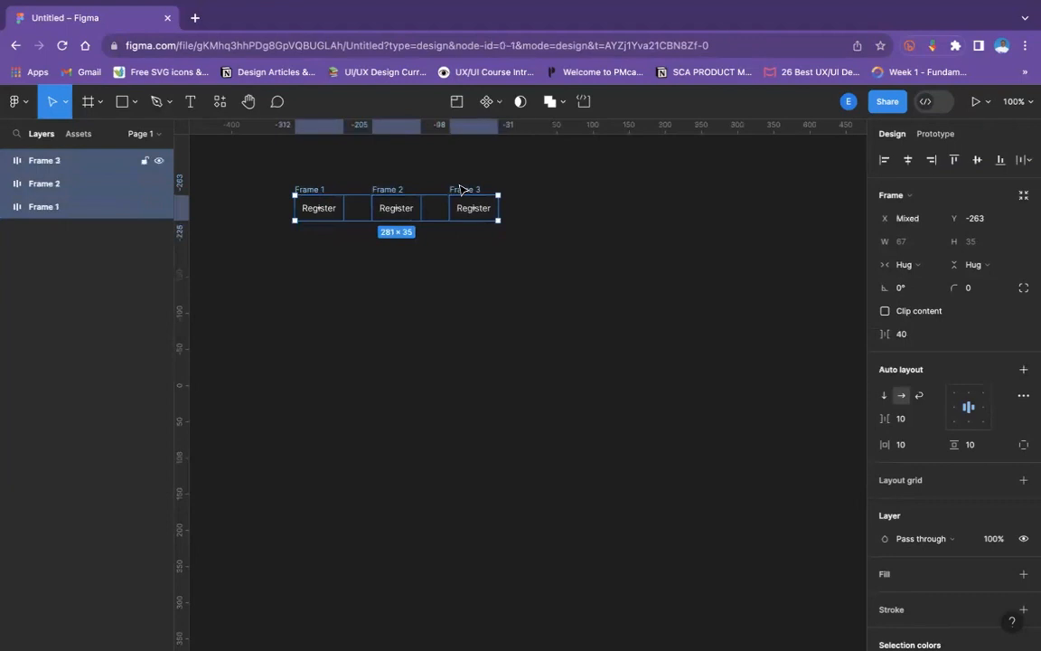
key(shift+a)
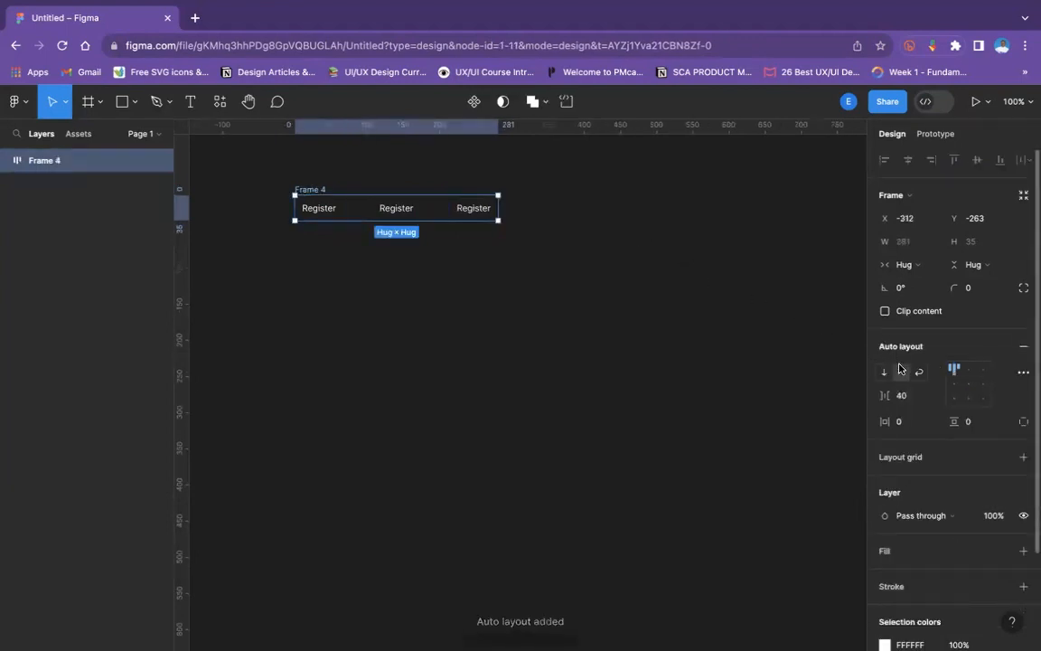
- Try the vertical and horizontal directions on the parent frame's auto layout, ending with wrap
click(884, 373)
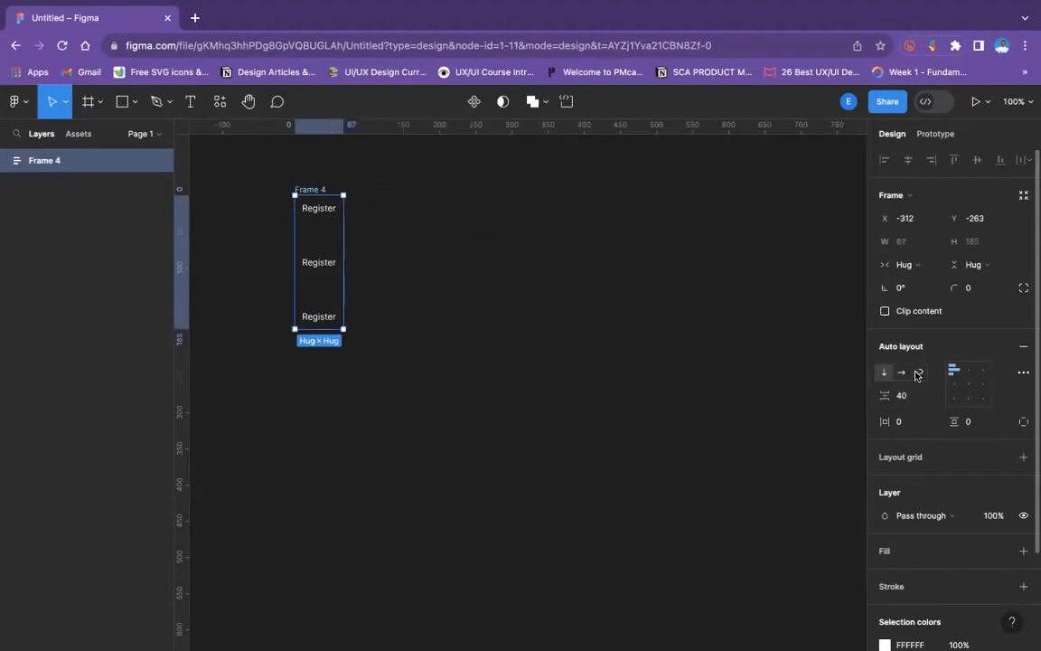
click(917, 372)
click(901, 372)
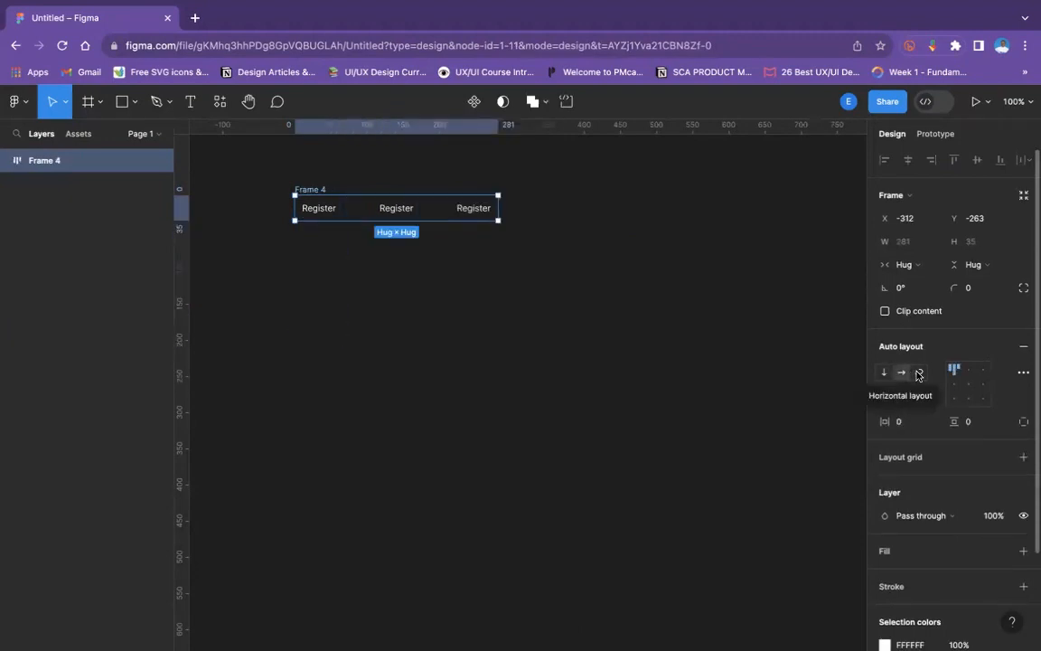
click(916, 373)
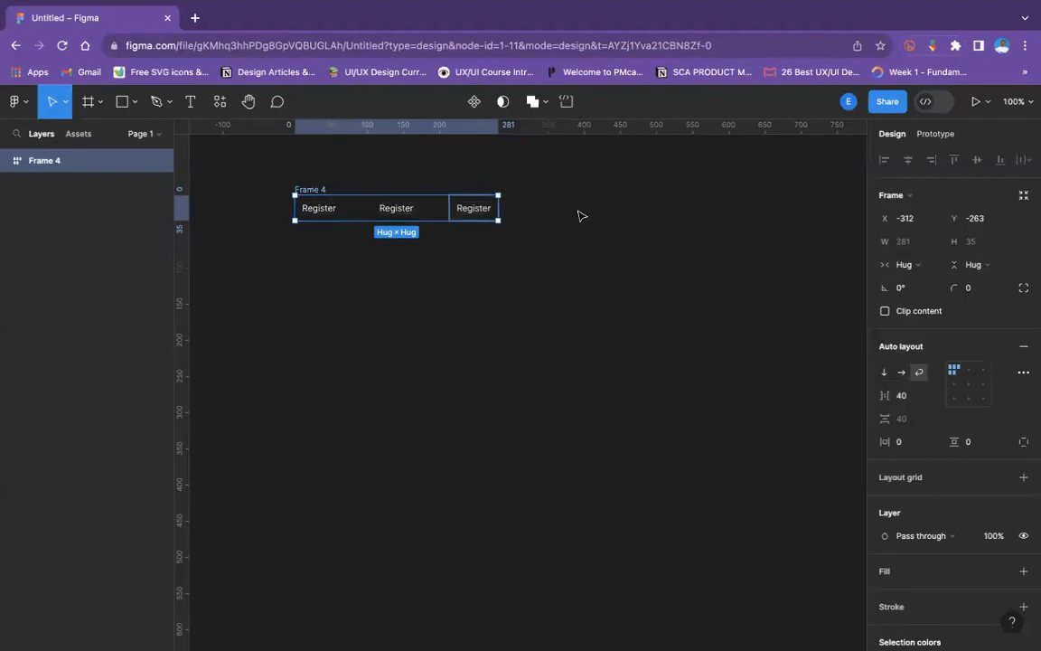
- Set the parent frame's auto layout alignment to center
double_click(468, 219)
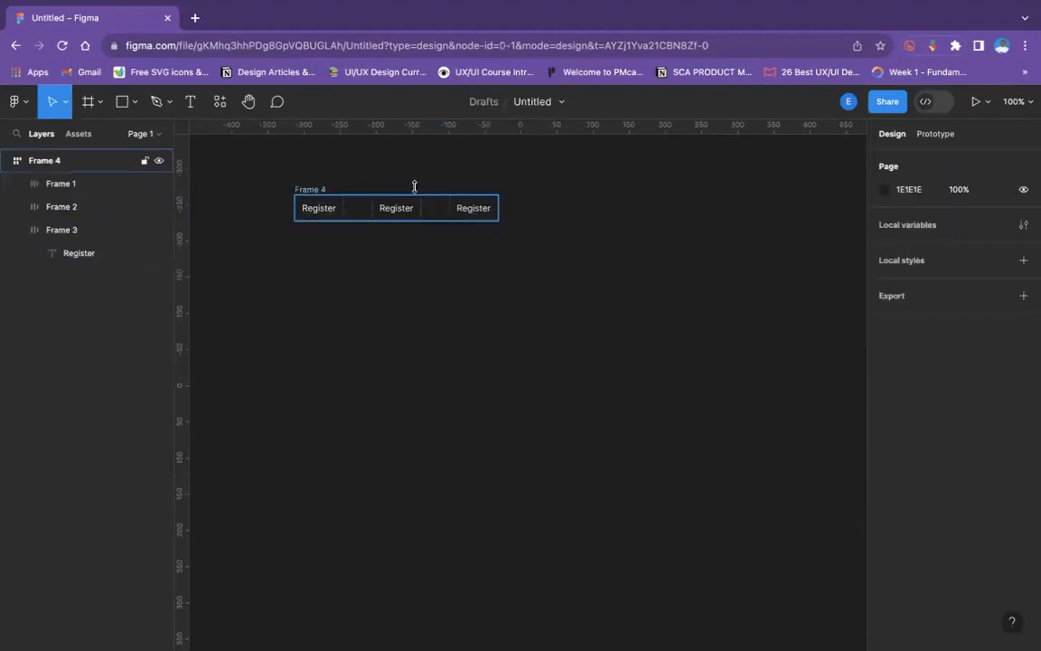
click(321, 207)
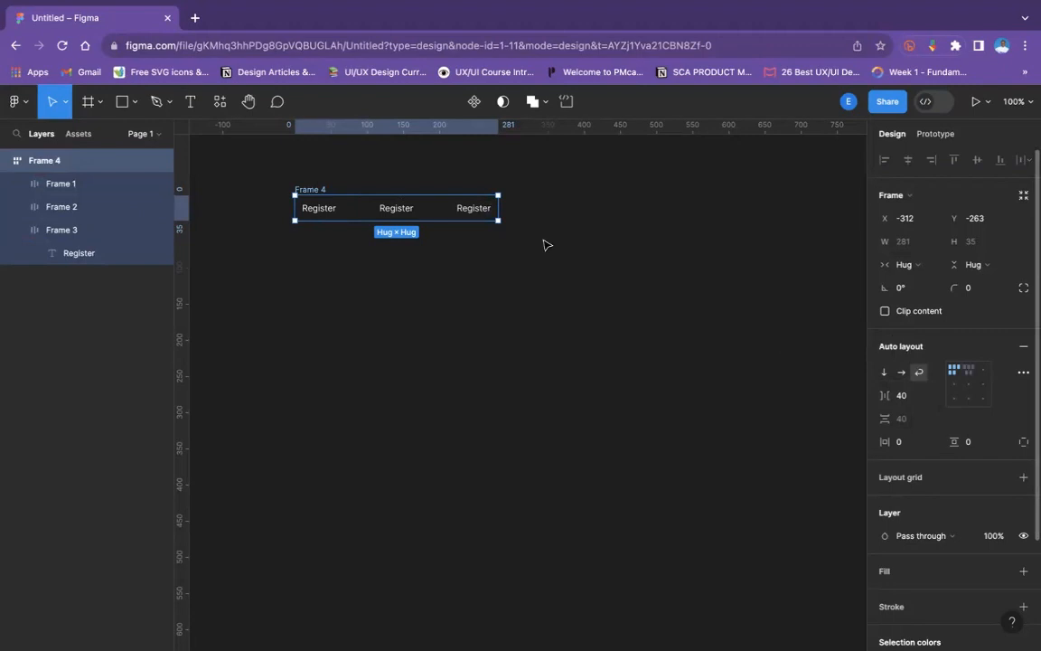
click(968, 384)
click(683, 255)
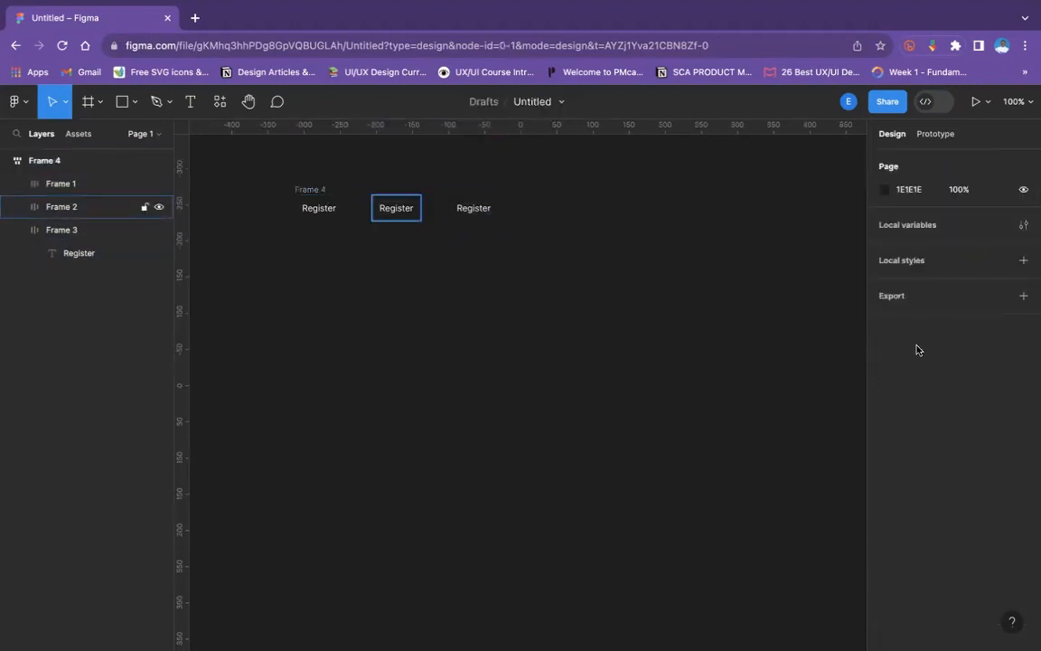
- Compare vertical and horizontal layouts on the parent frame, leaving its auto layout direction horizontal
click(323, 192)
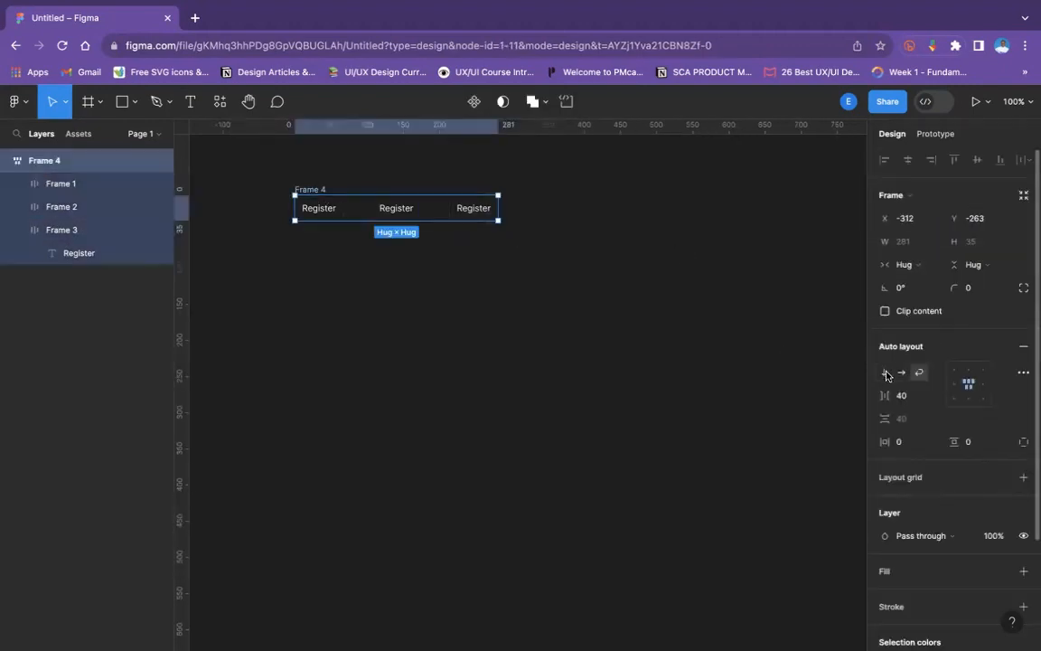
click(885, 374)
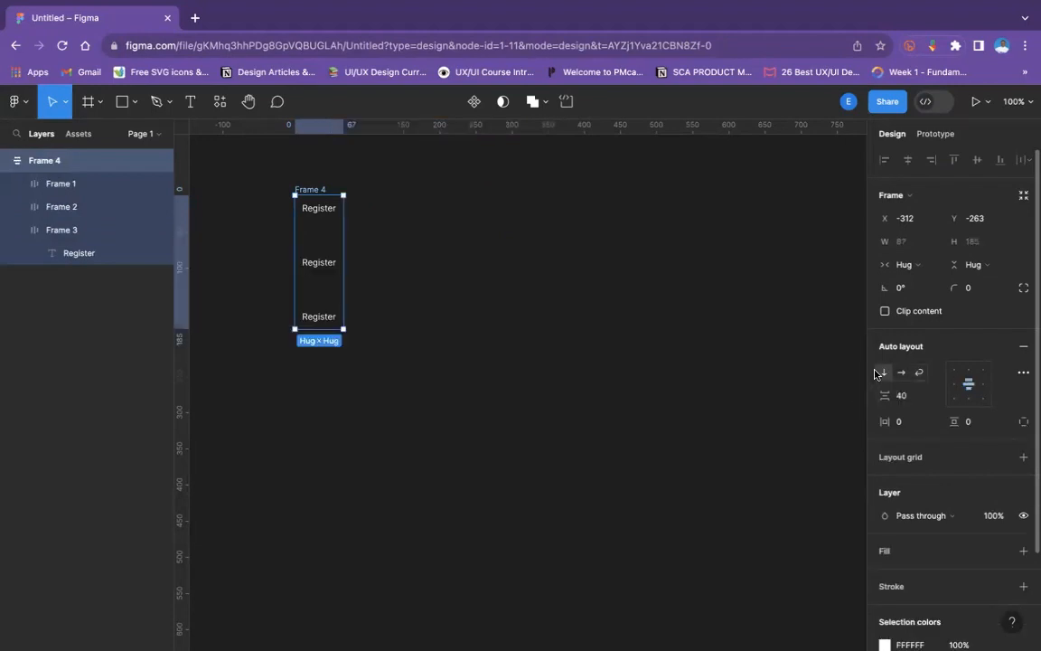
click(899, 374)
click(887, 373)
click(904, 373)
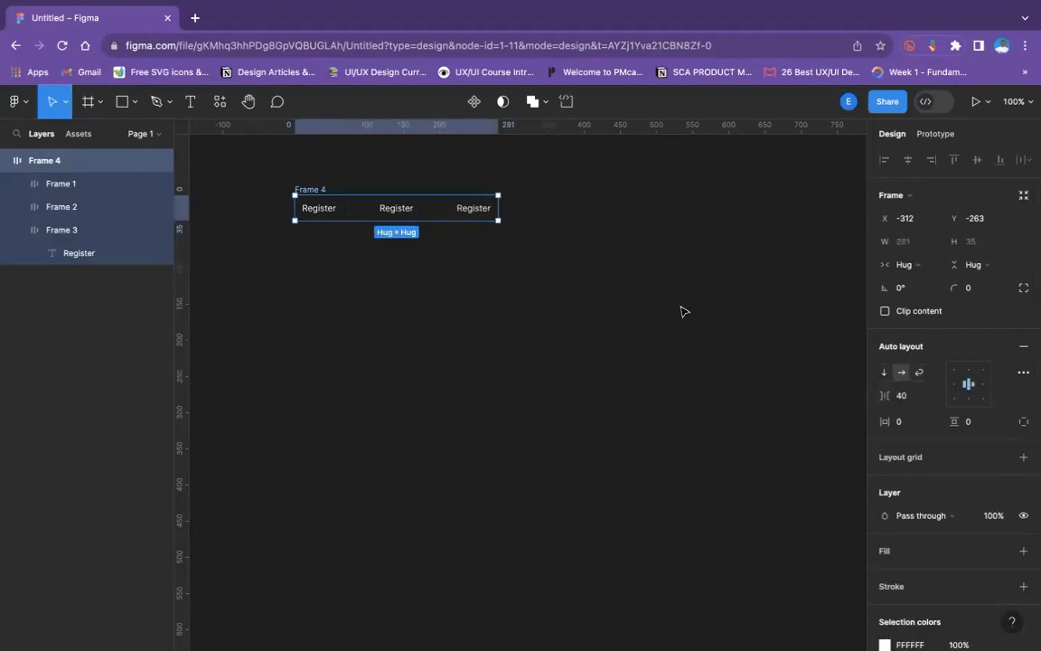
click(684, 310)
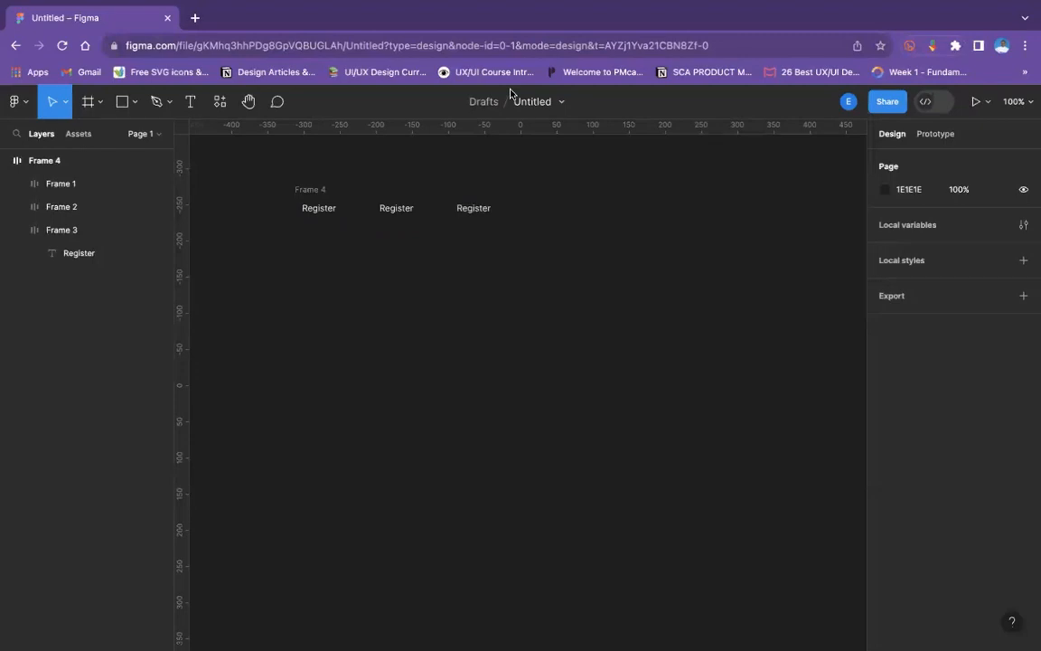
- Set the horizontal gap between the items in the parent frame to 17
click(319, 191)
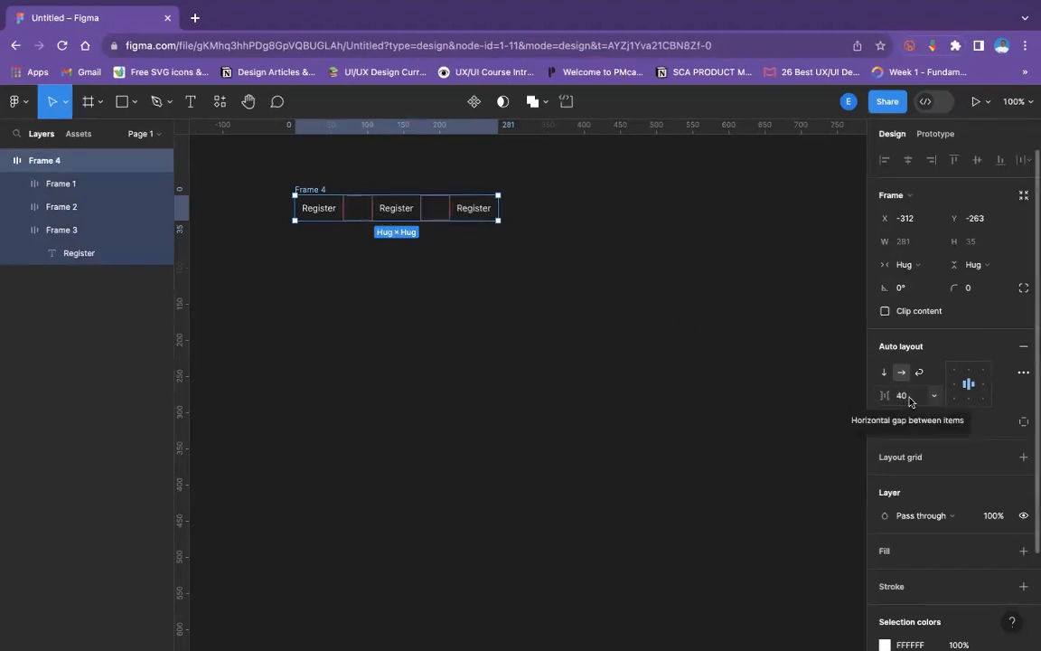
drag(884, 396, 855, 397)
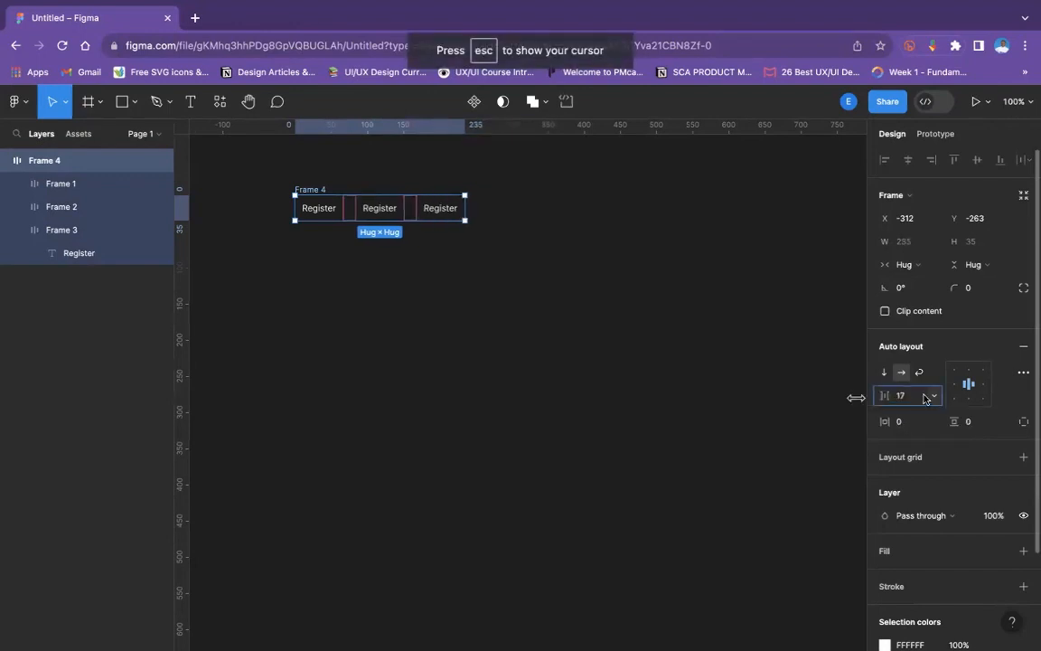
- Set the parent frame's auto layout padding to 20 horizontal and 10 vertical
click(918, 397)
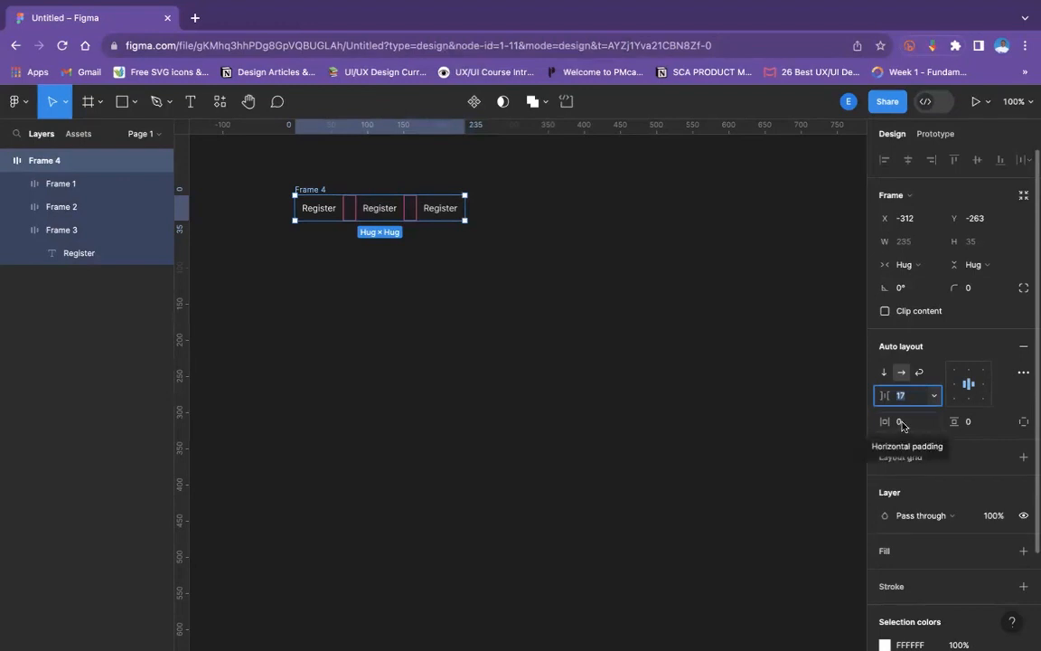
click(908, 422)
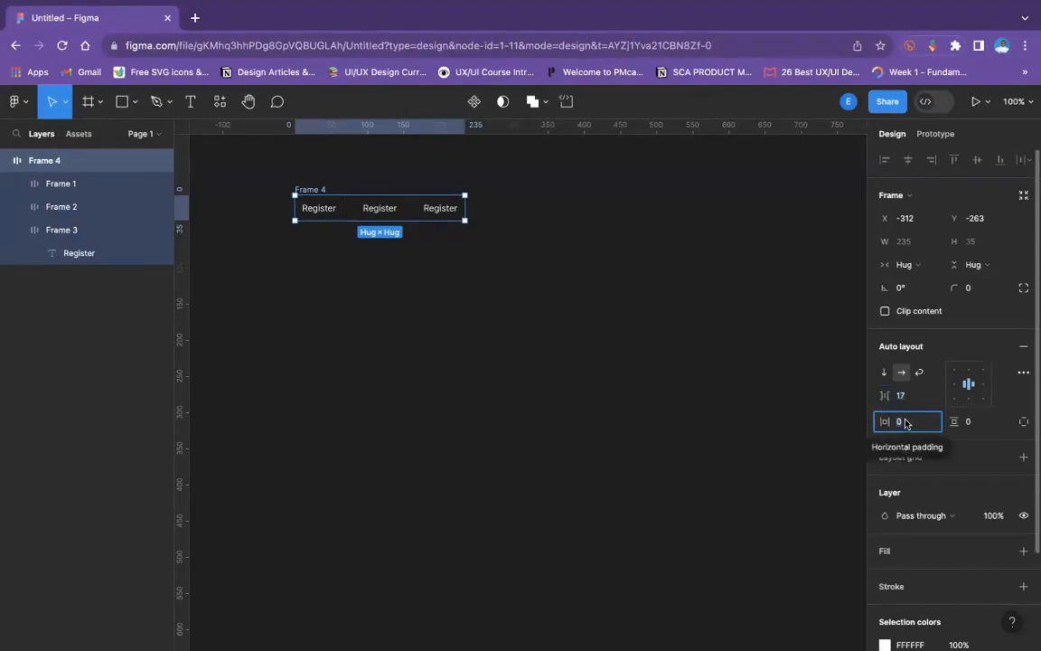
text(2)
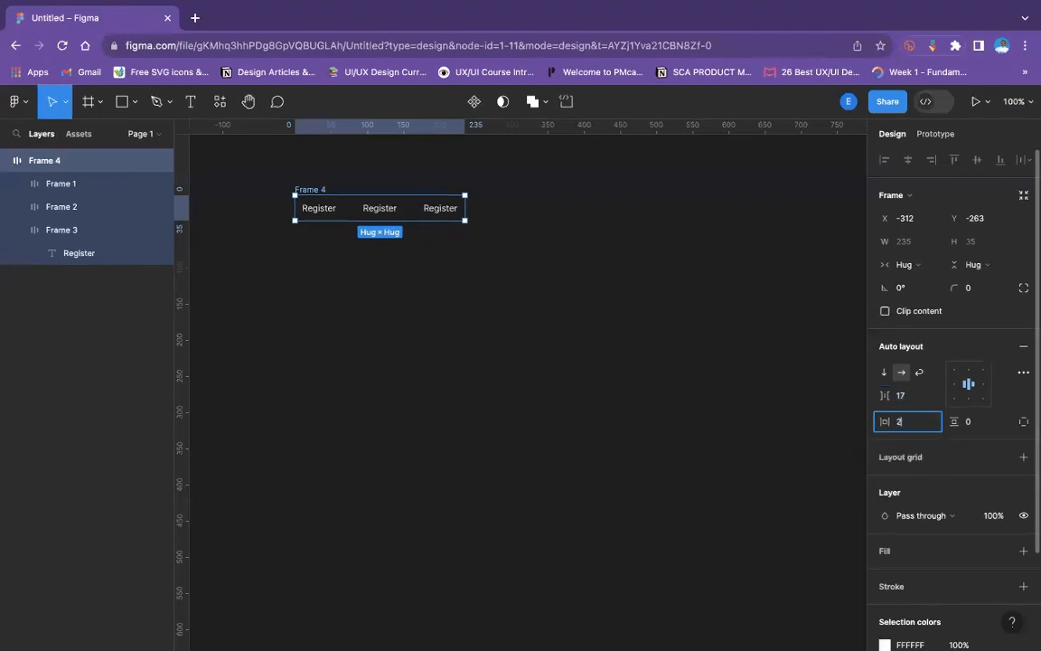
click(976, 422)
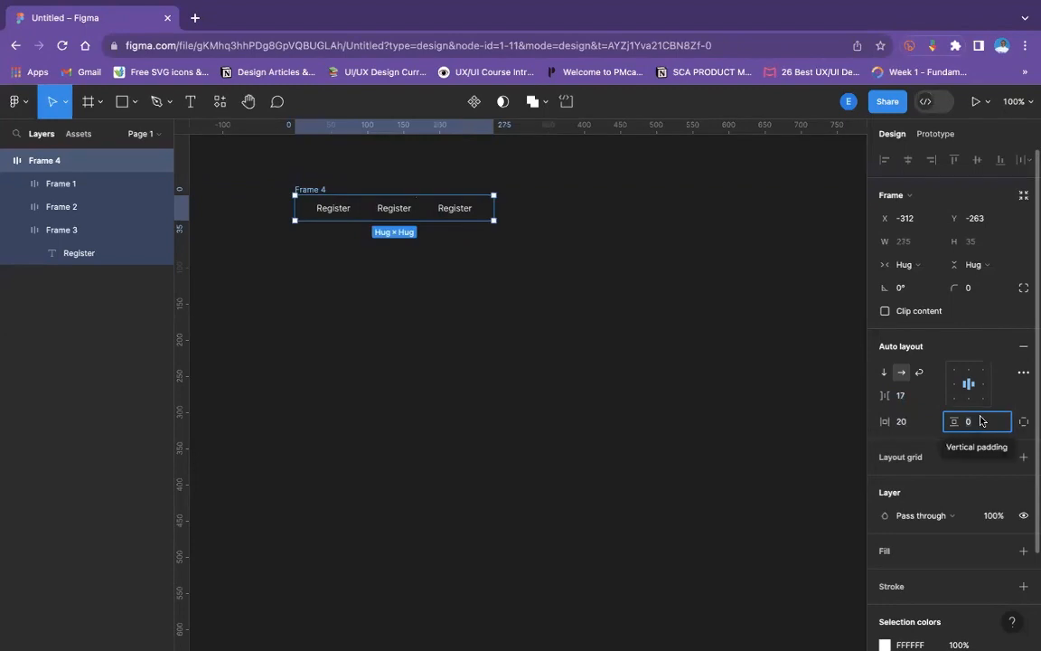
text(1)
key(Return)
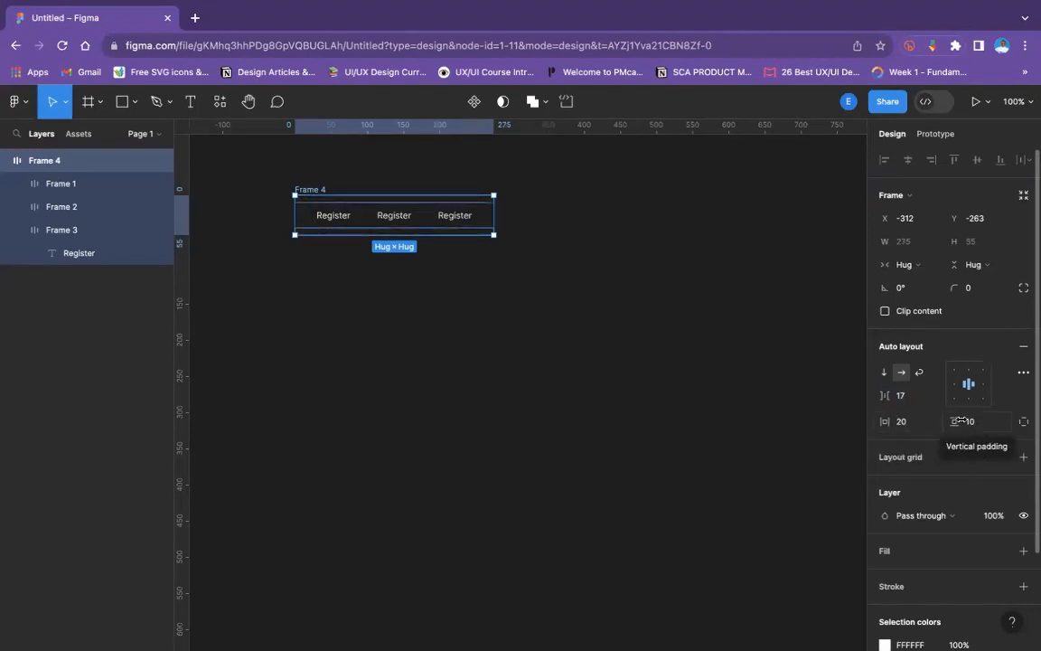
- Try right and center alignment on the parent frame's auto layout, ending with its items aligned top left
click(405, 314)
click(310, 192)
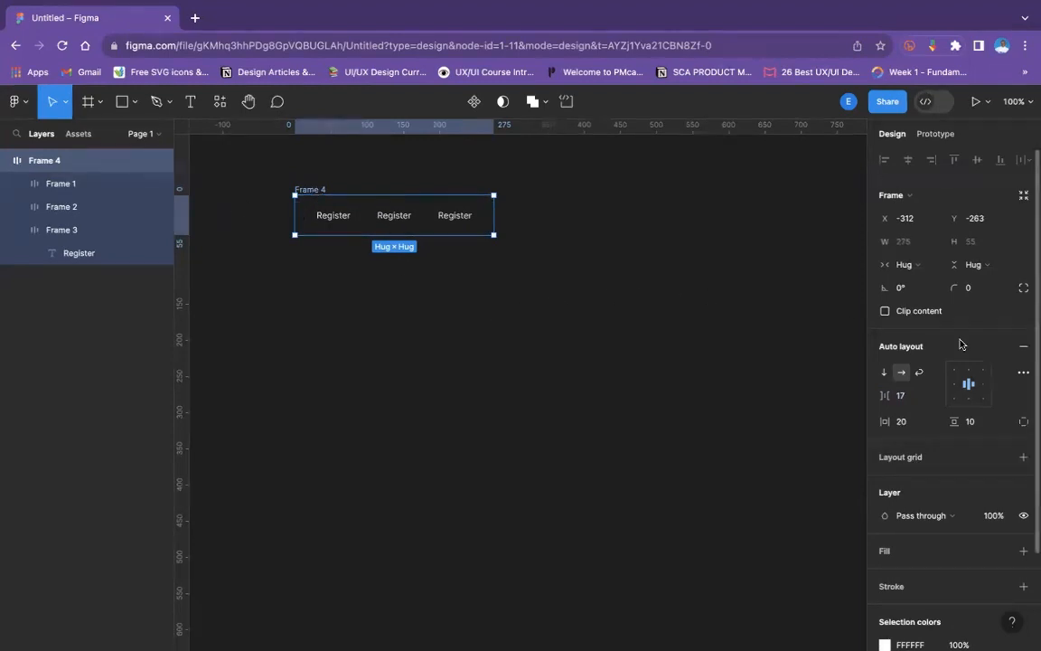
click(1023, 371)
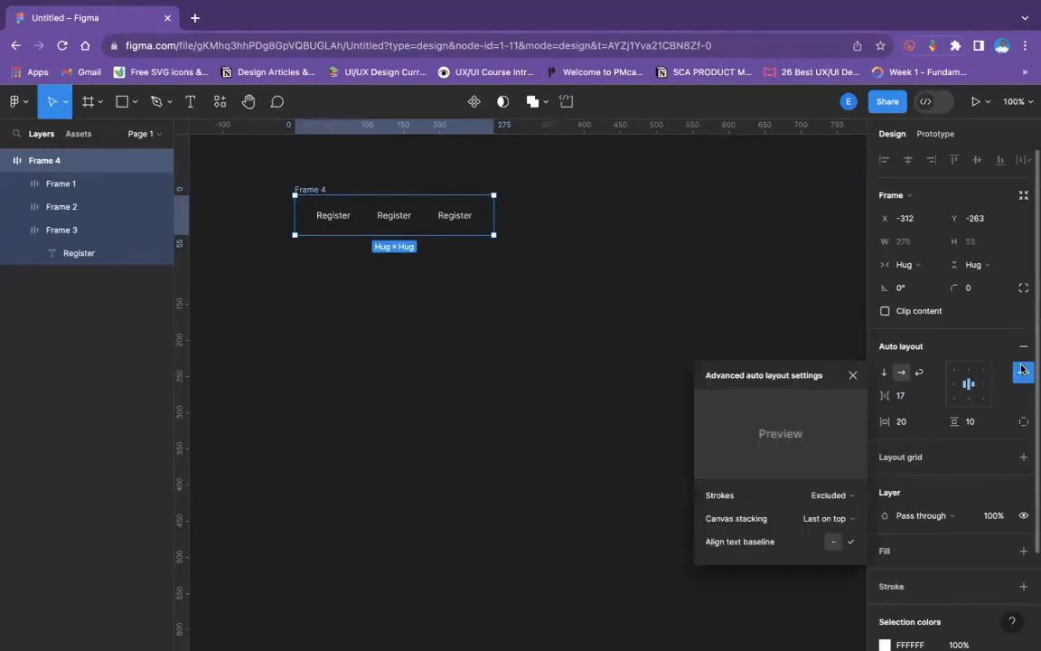
click(982, 390)
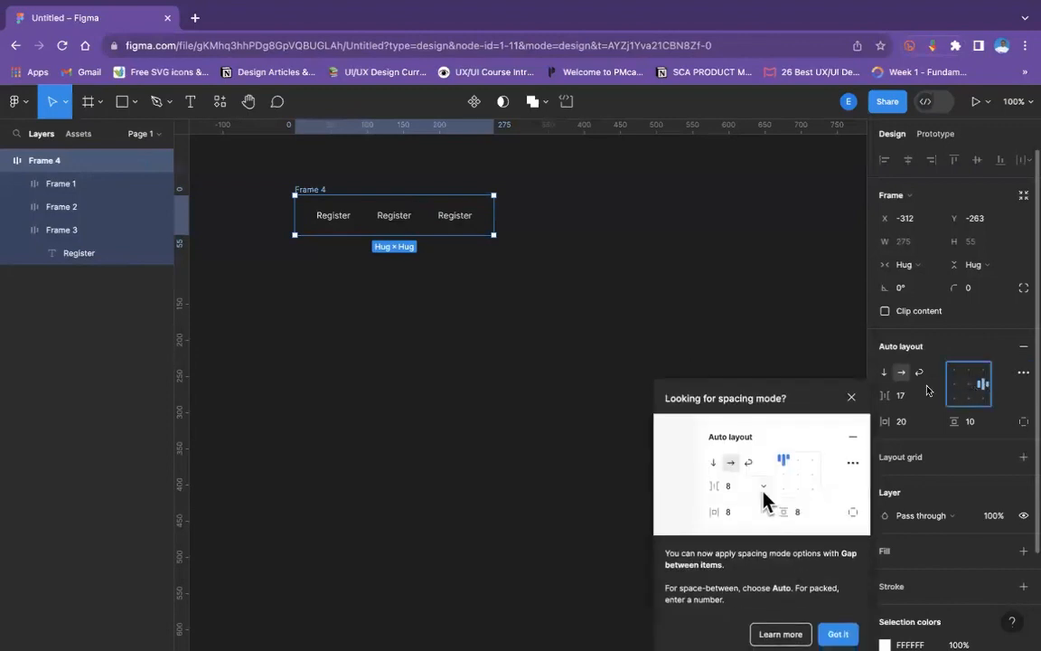
click(850, 396)
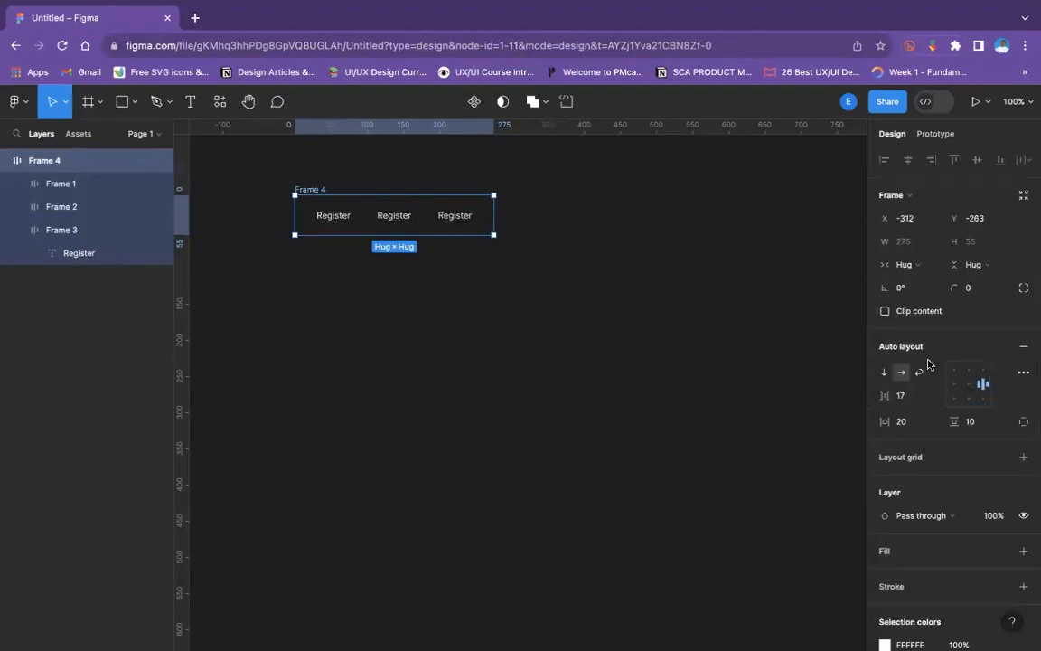
click(967, 387)
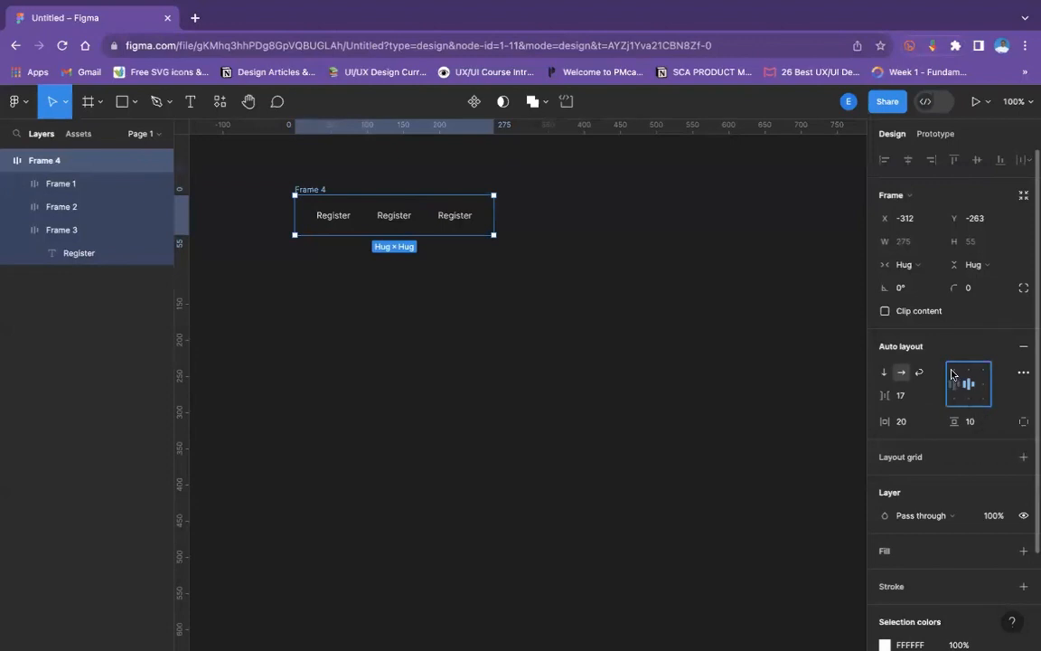
click(954, 371)
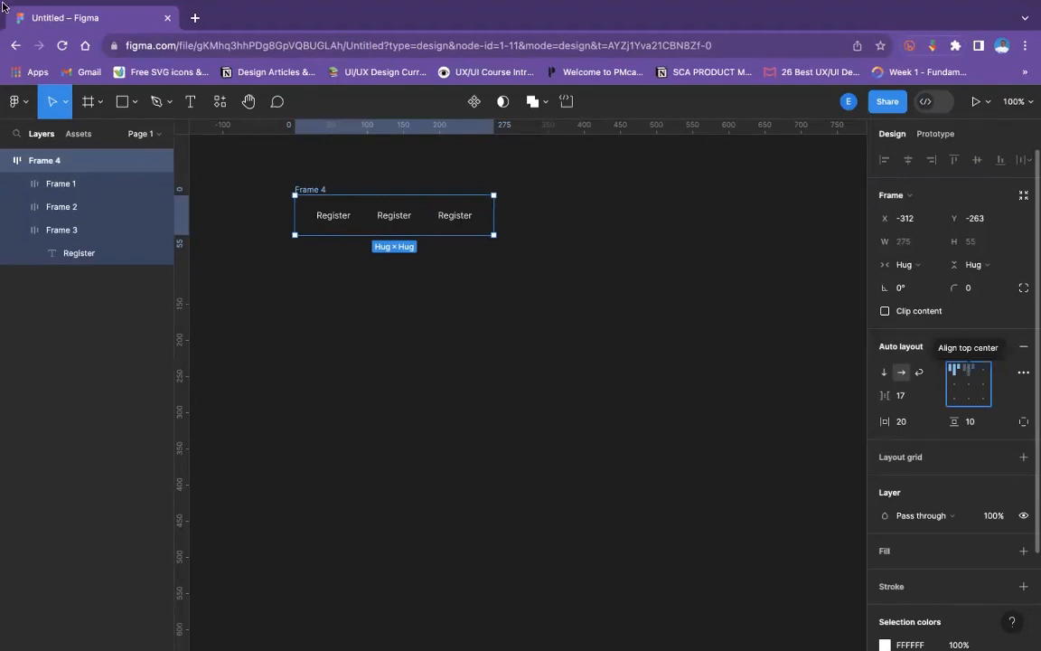
click(455, 265)
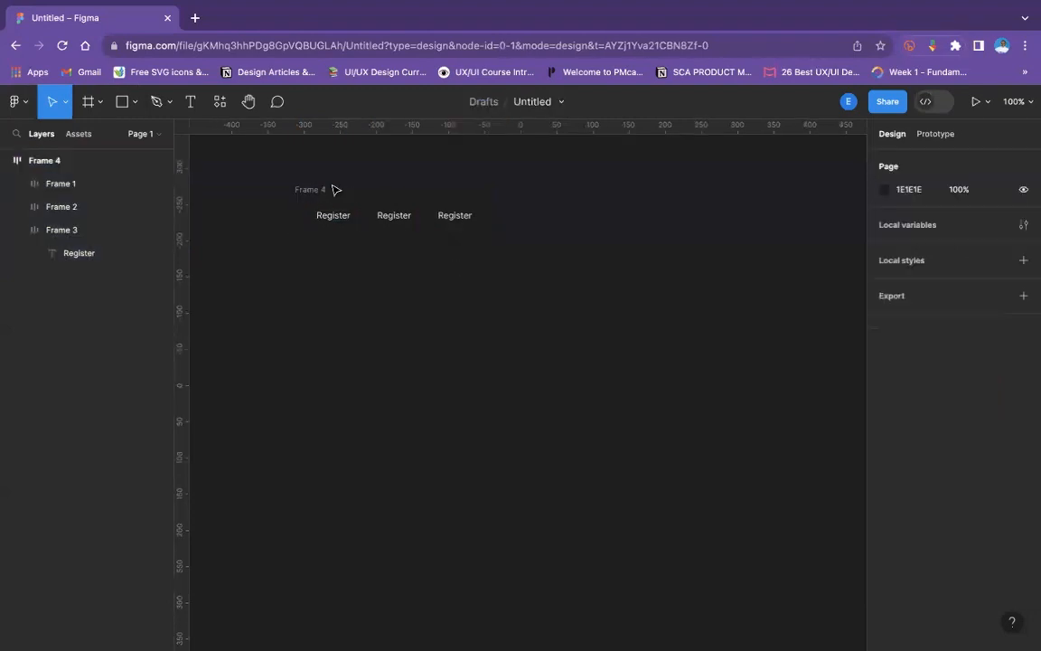
- Examine the horizontal resizing options, fixed width and hug contents, for the parent frame
click(323, 190)
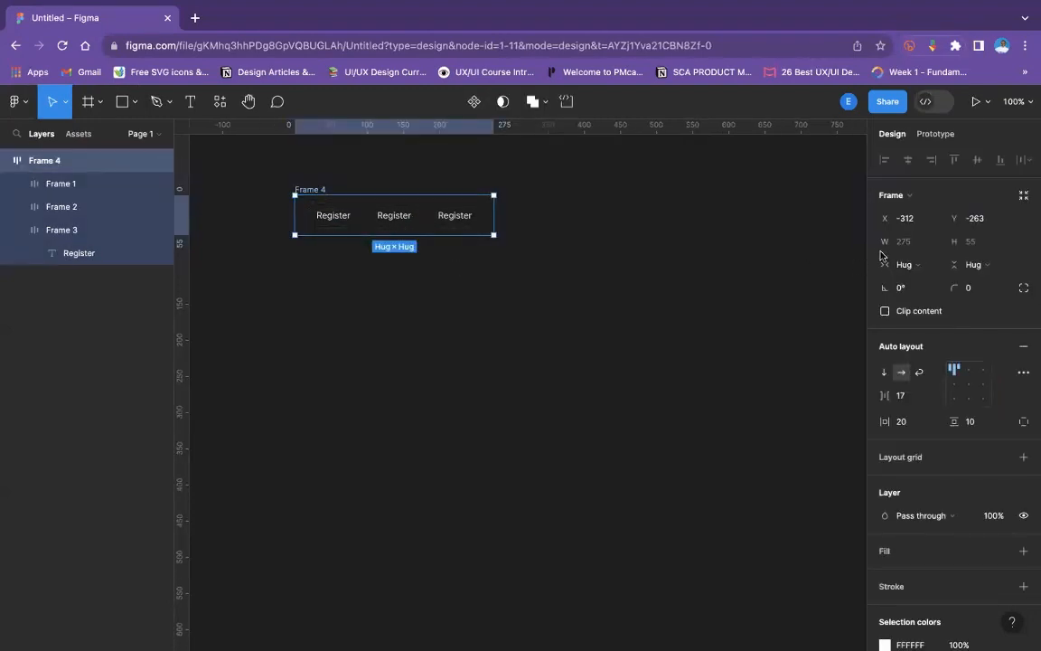
click(908, 265)
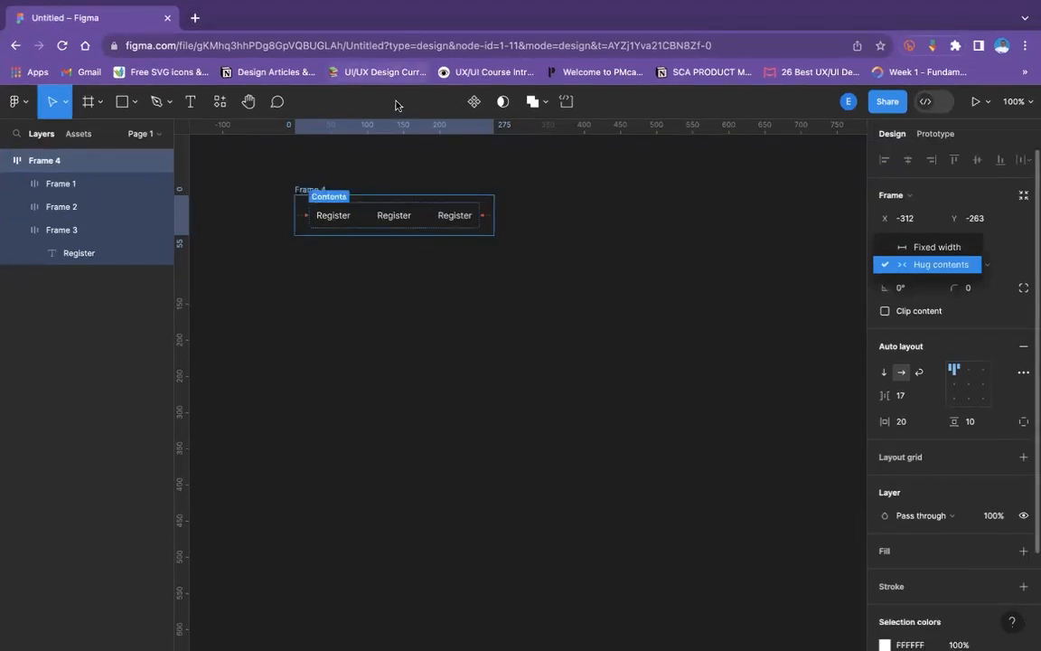
click(460, 201)
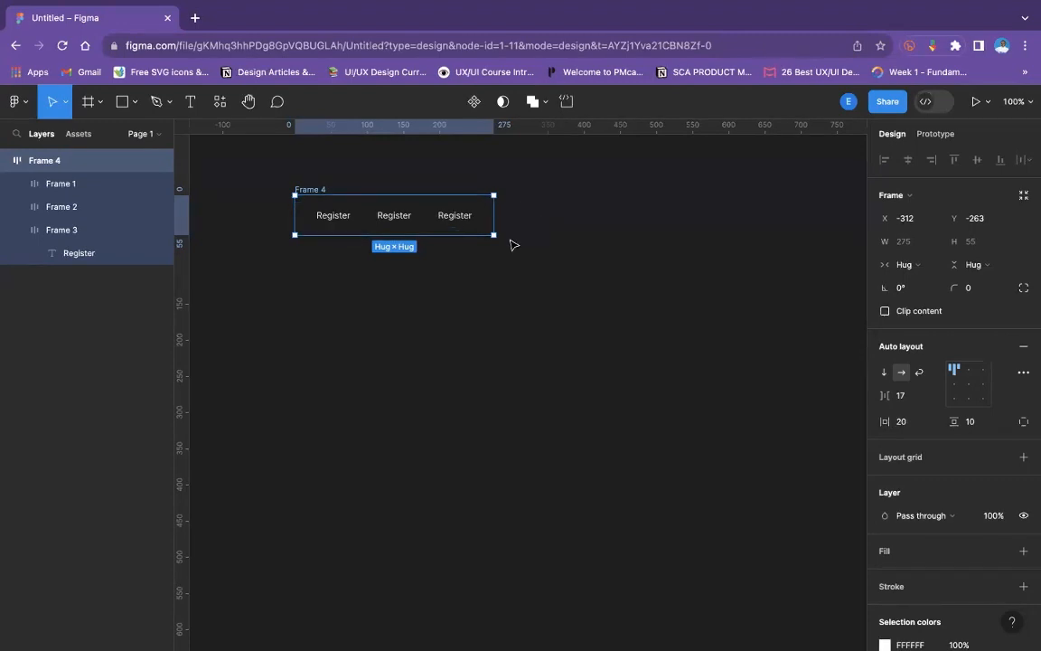
click(511, 279)
click(301, 197)
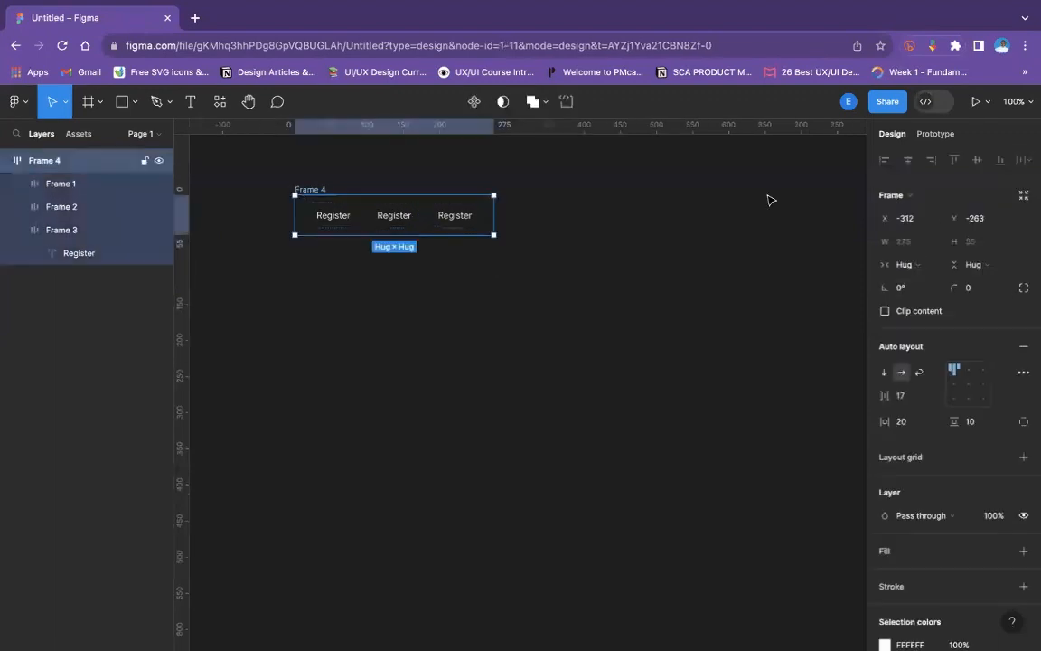
click(904, 264)
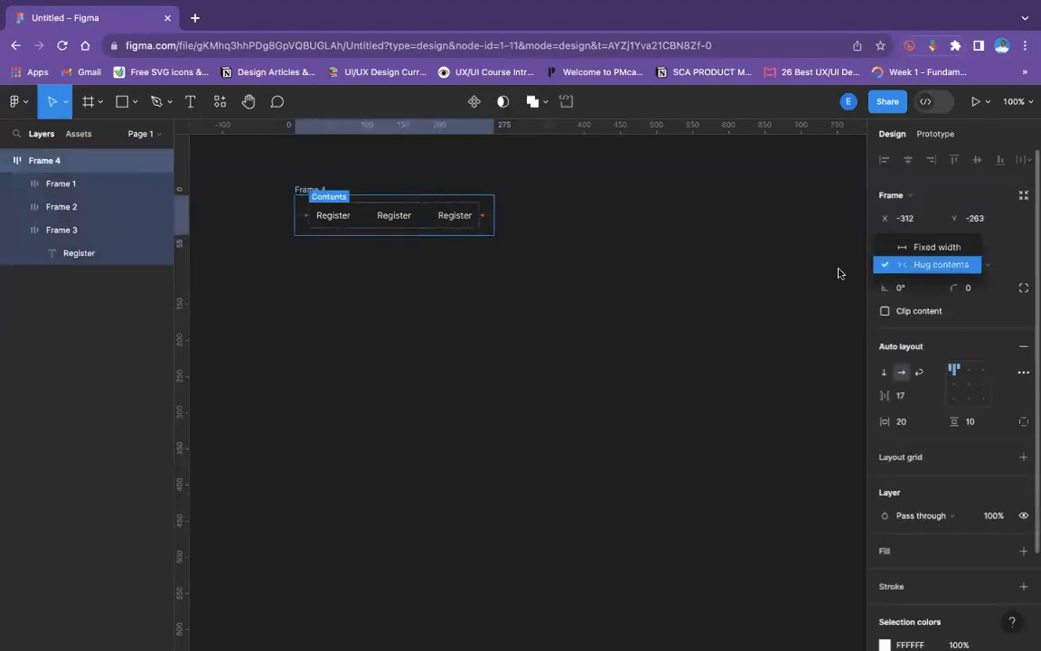
click(769, 274)
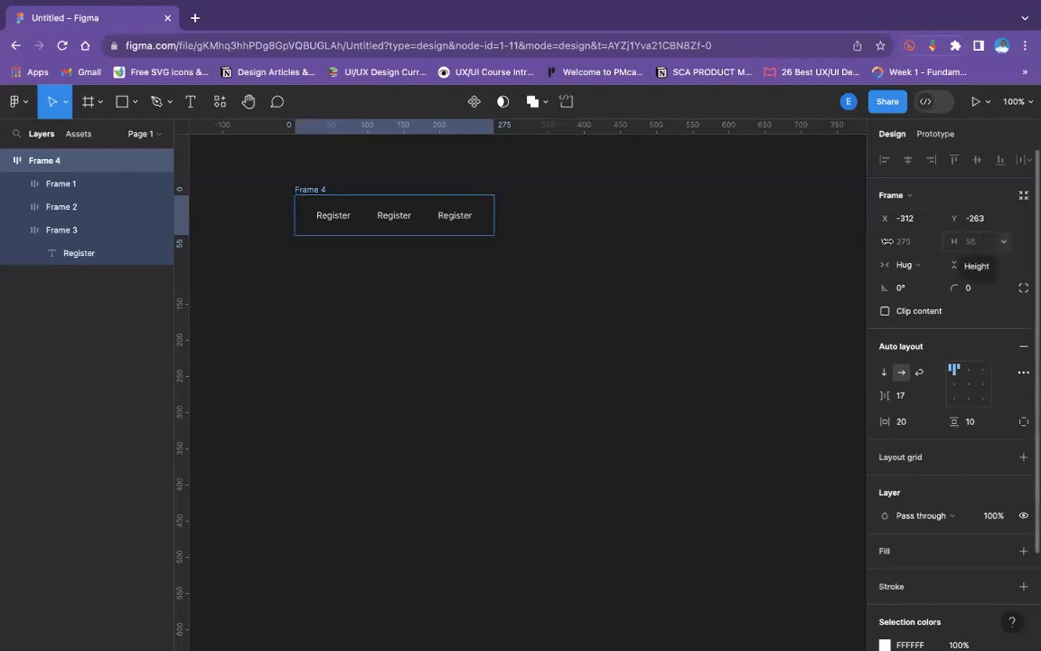
click(585, 242)
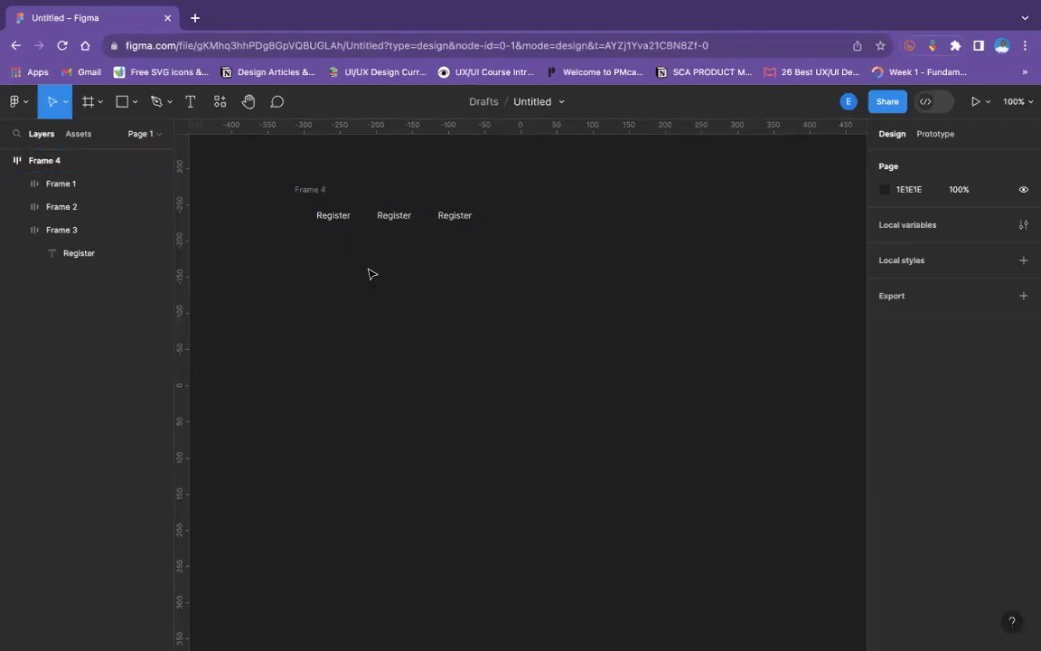
- Draw a wide frame about 771 × 202 below the Register buttons' parent frame
click(133, 105)
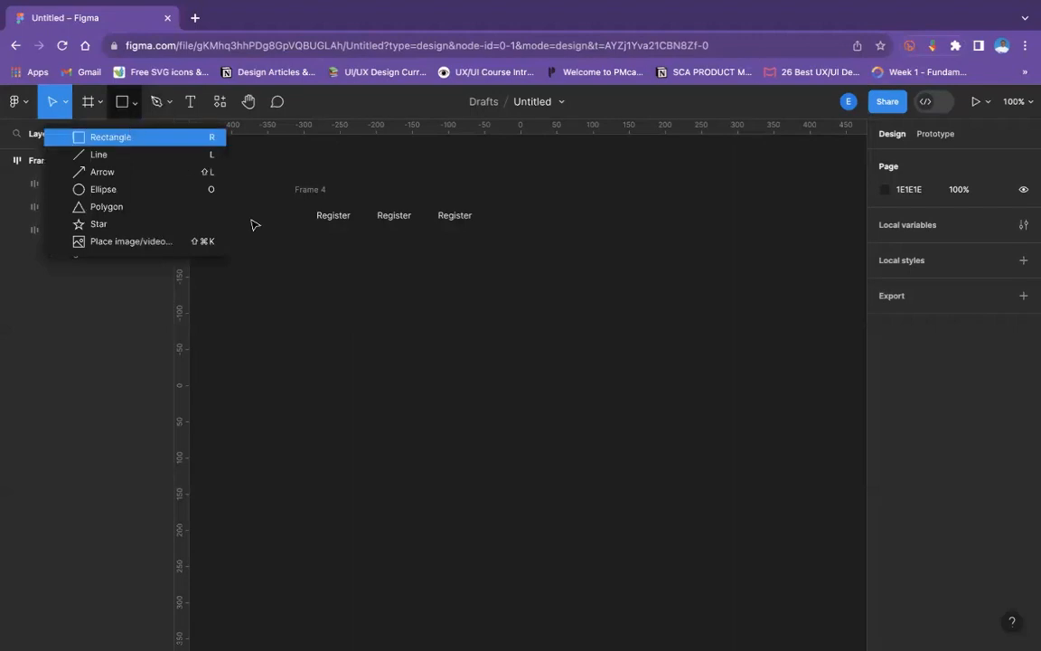
click(101, 102)
click(95, 137)
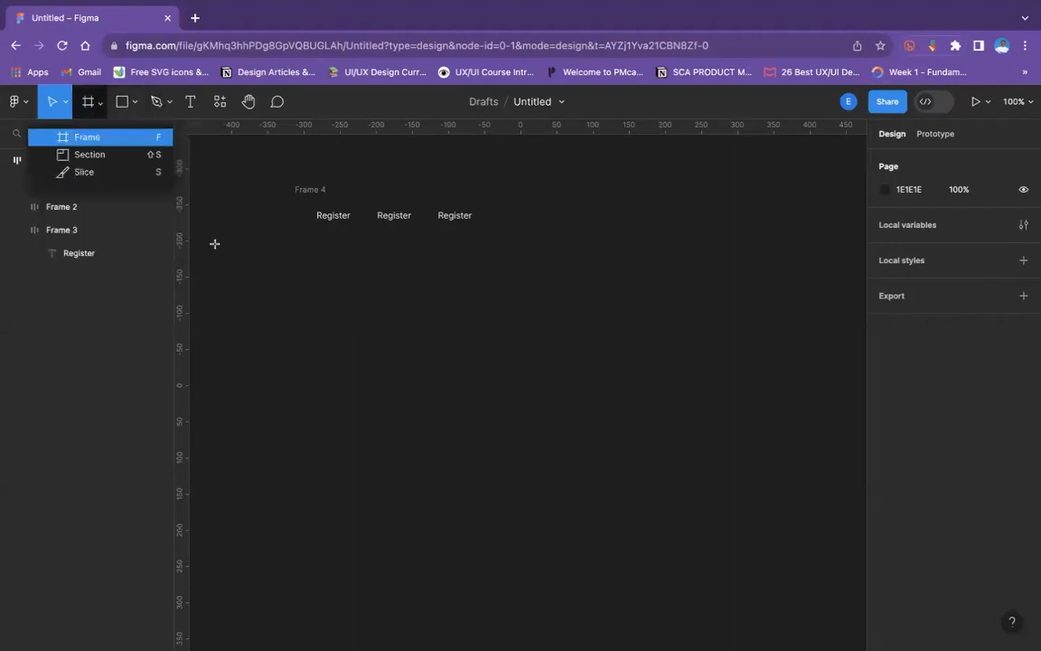
drag(218, 245, 775, 390)
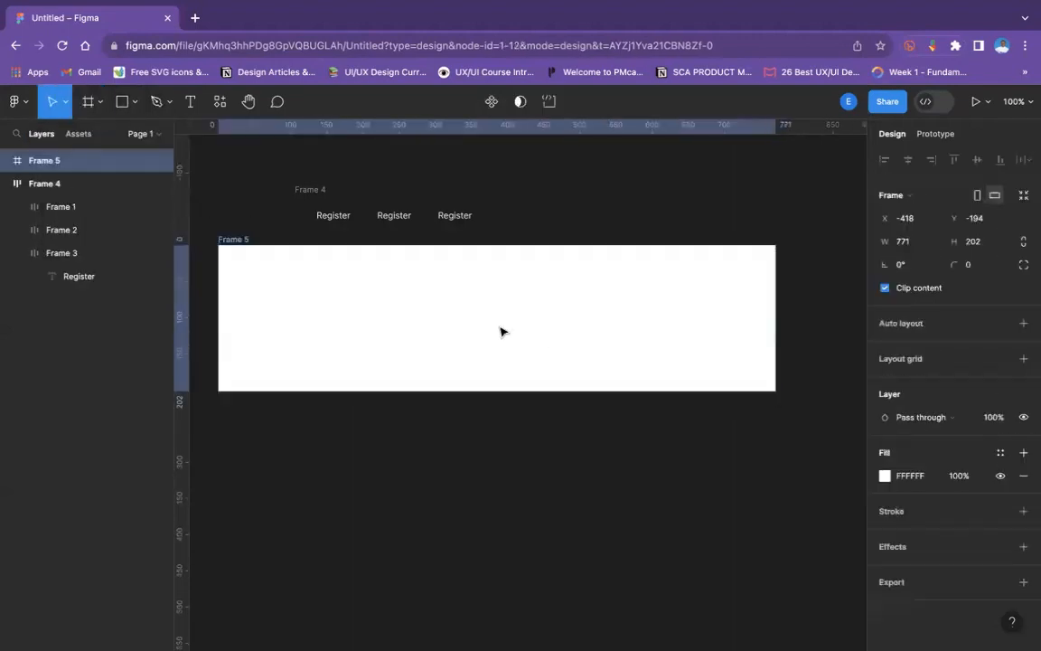
- Draw a rectangle about 101 × 31 near the new frame's top-left corner
click(132, 102)
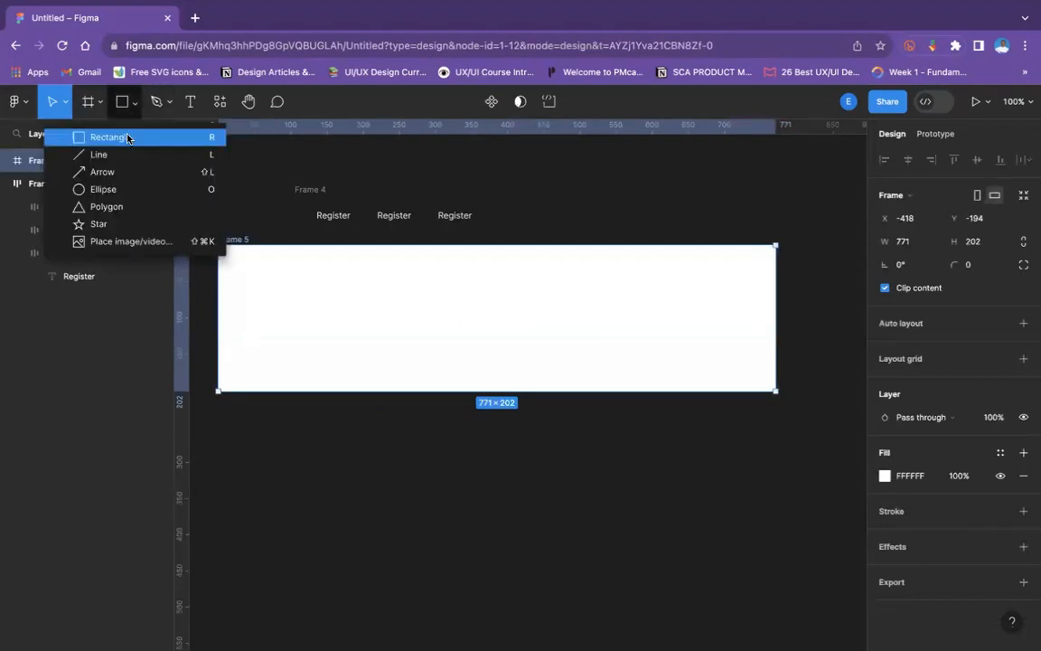
key(r)
drag(238, 255, 312, 277)
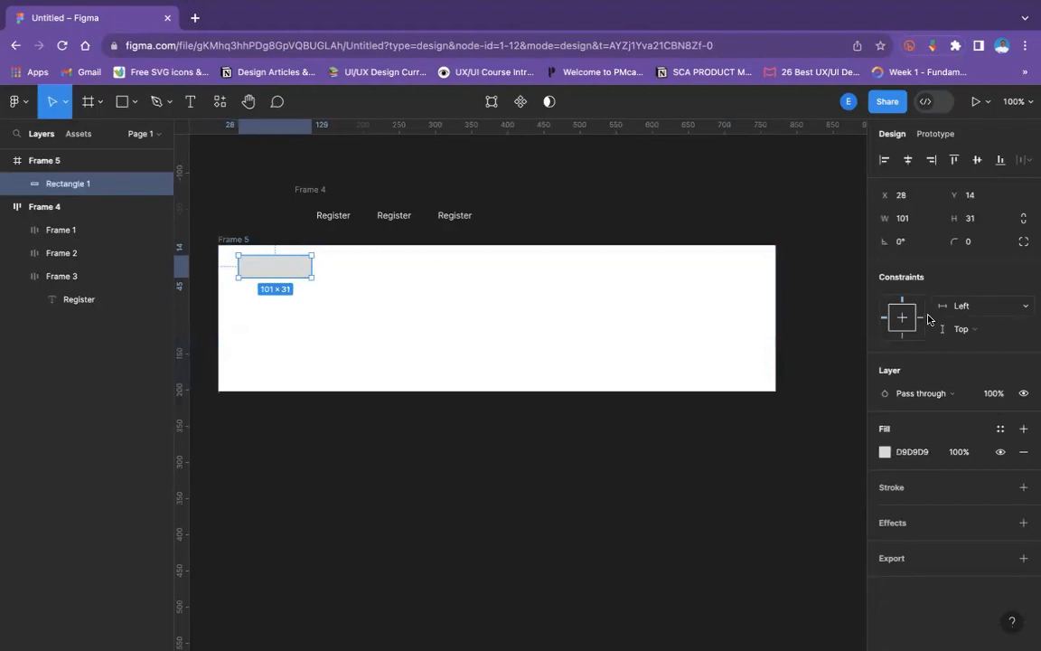
- Examine the horizontal constraint options available for the rectangle inside the new frame
click(962, 306)
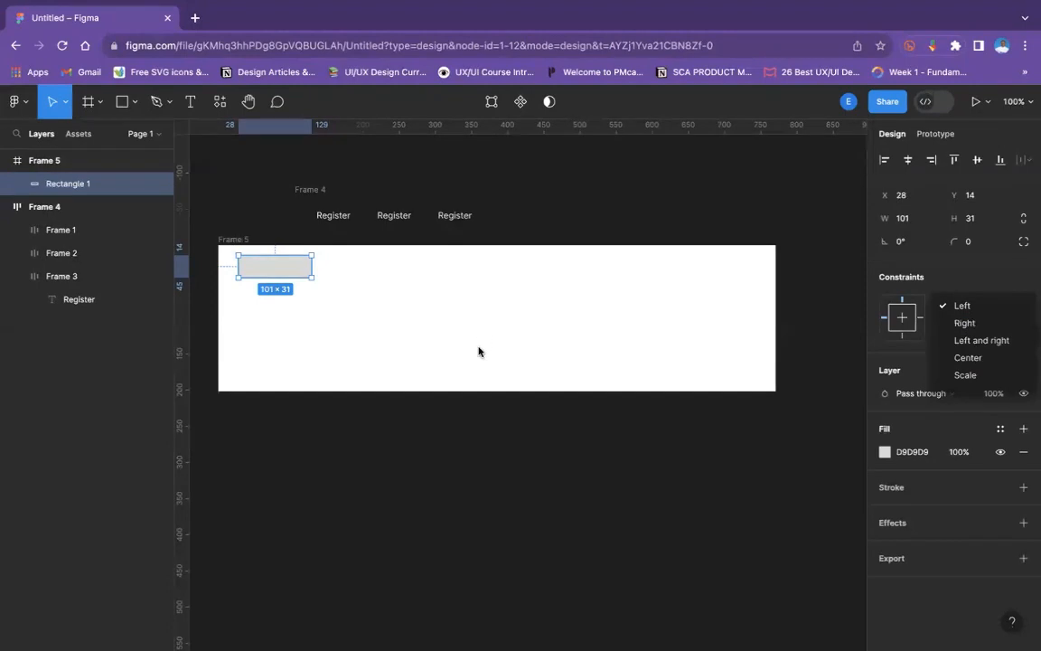
click(522, 455)
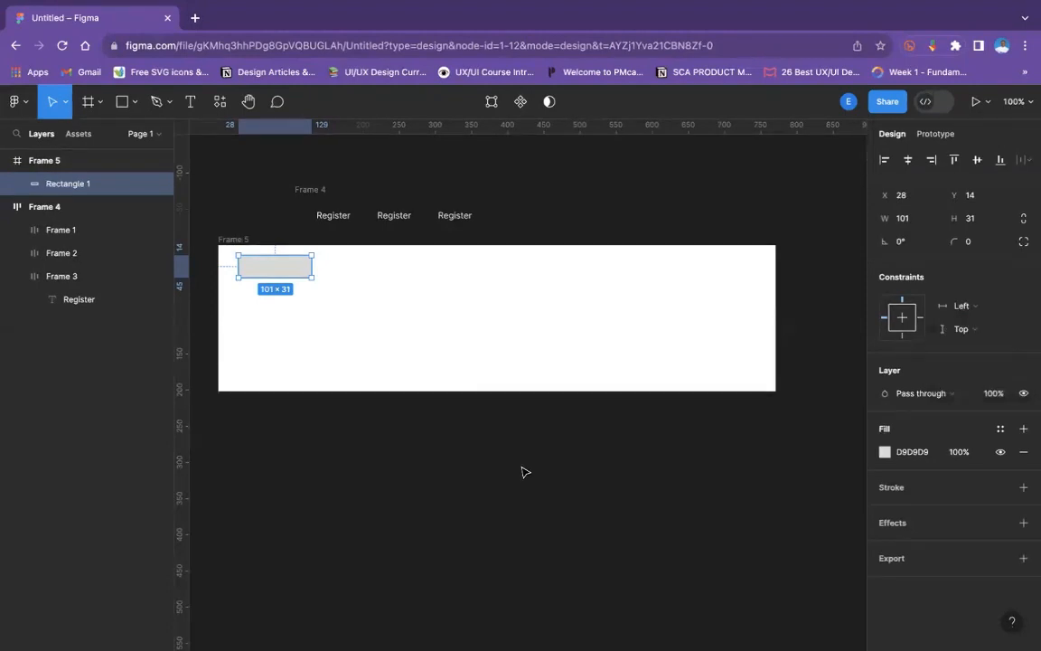
click(522, 470)
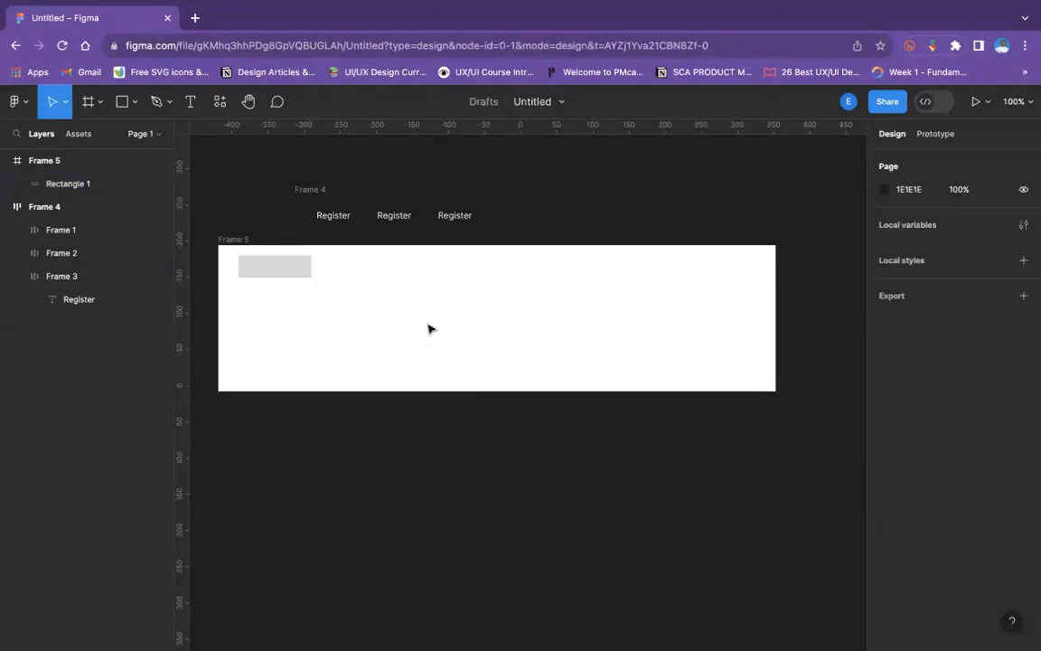
click(293, 280)
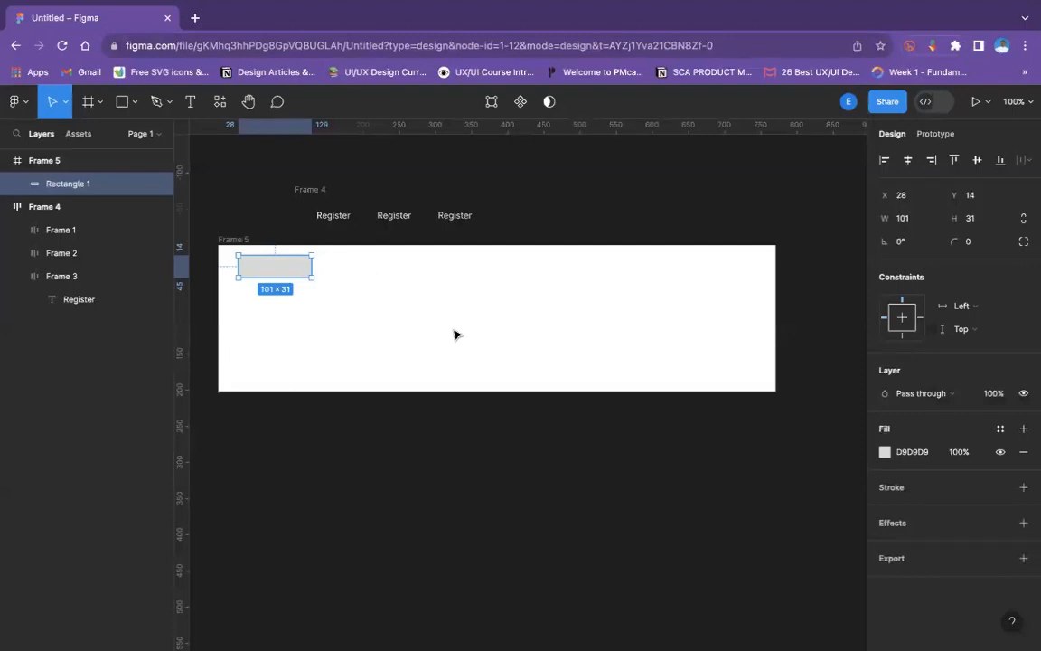
- Draw a circle about 28 × 28 in the new frame, to the right of the rectangle
click(121, 101)
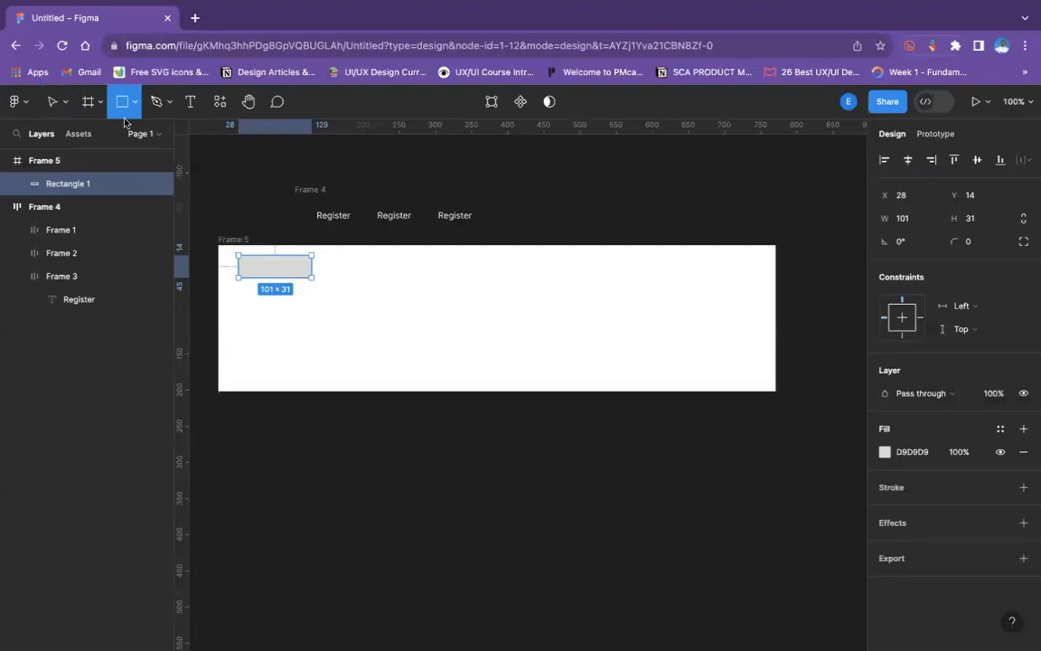
click(133, 101)
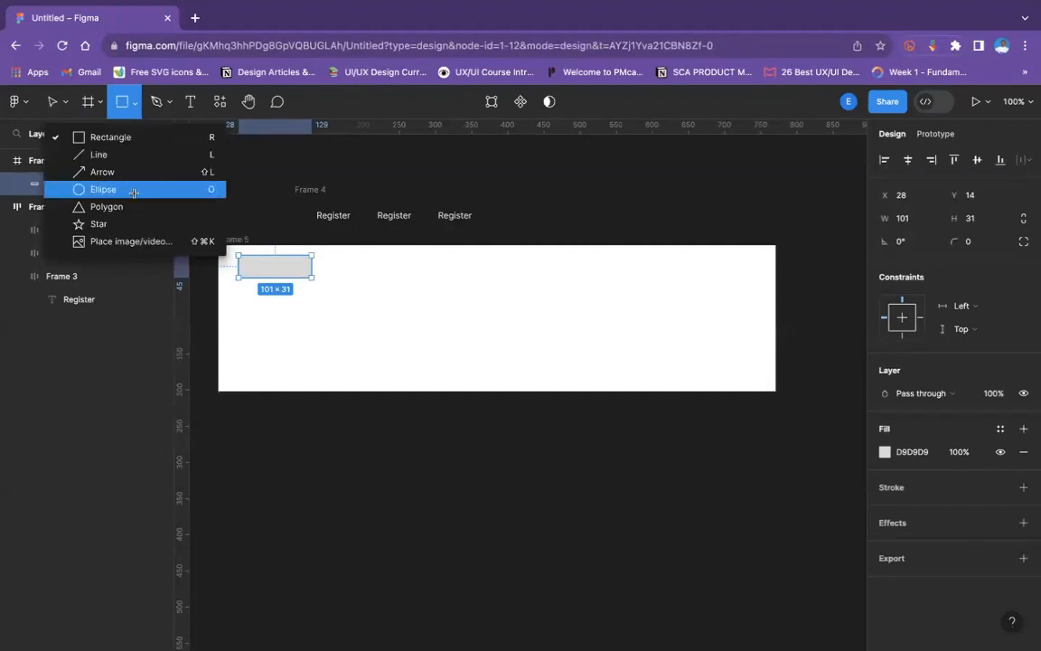
click(134, 190)
drag(351, 260, 374, 285)
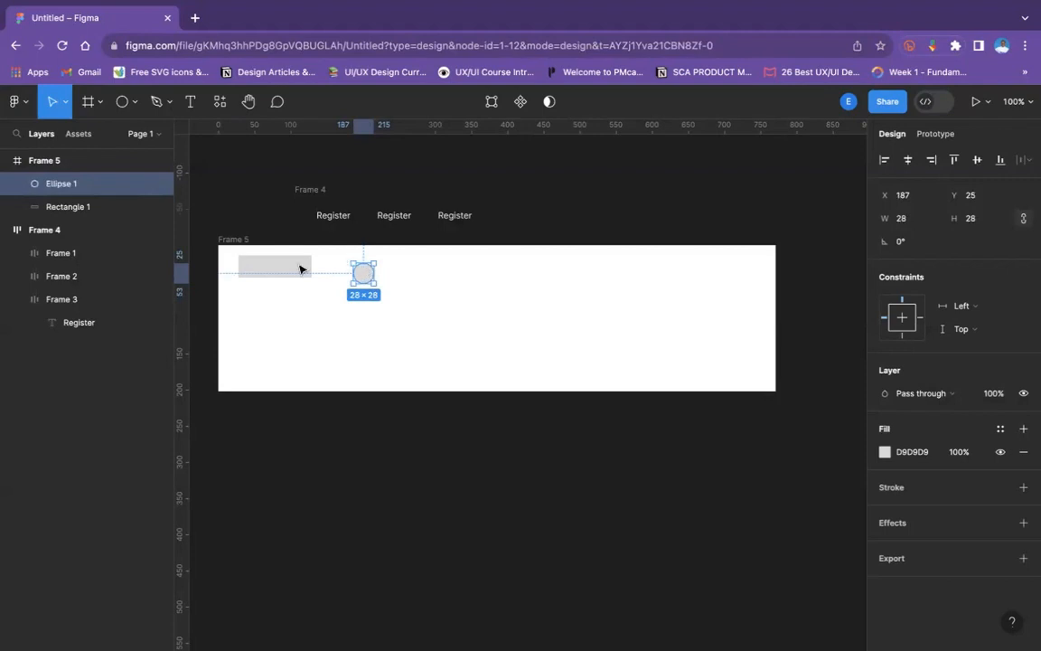
- Move the rectangle to about X 74, Y 25 and overlap the circle on its top-right corner
drag(300, 270, 341, 272)
click(362, 278)
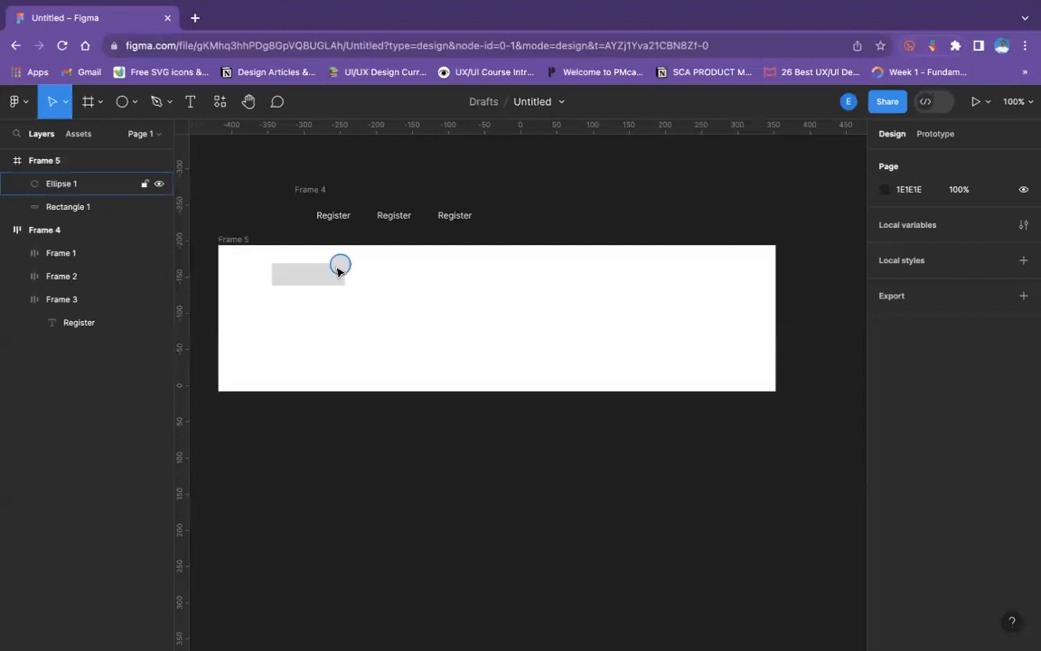
click(339, 269)
click(318, 282)
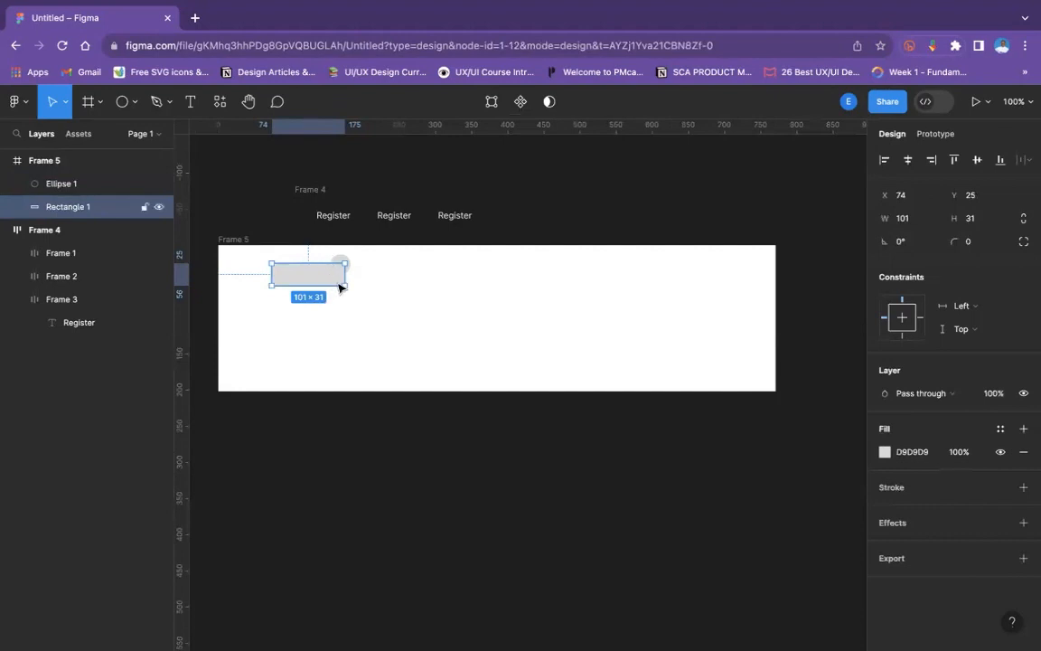
- Move the circle away from the rectangle and delete it from the frame
key(Escape)
click(369, 268)
drag(340, 264, 455, 287)
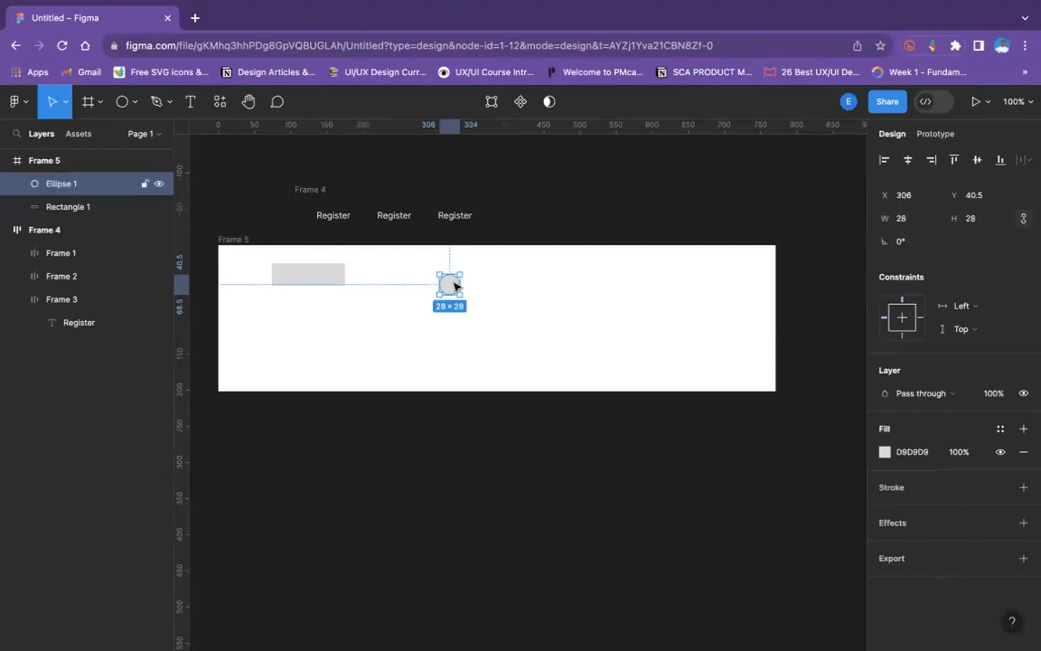
key(Delete)
click(332, 276)
key(Return)
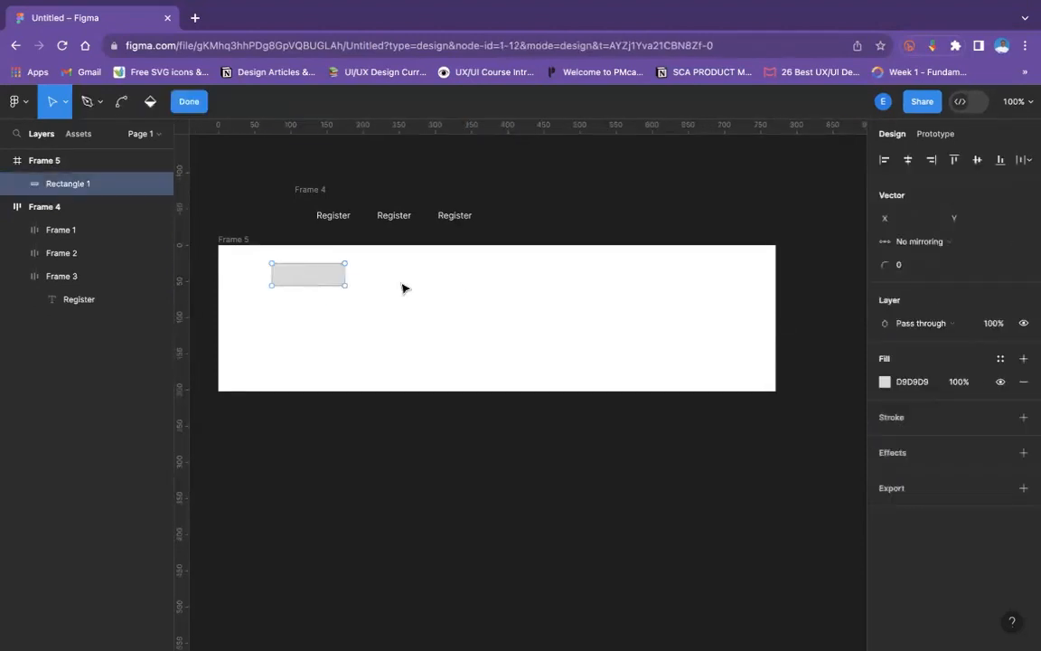
click(189, 101)
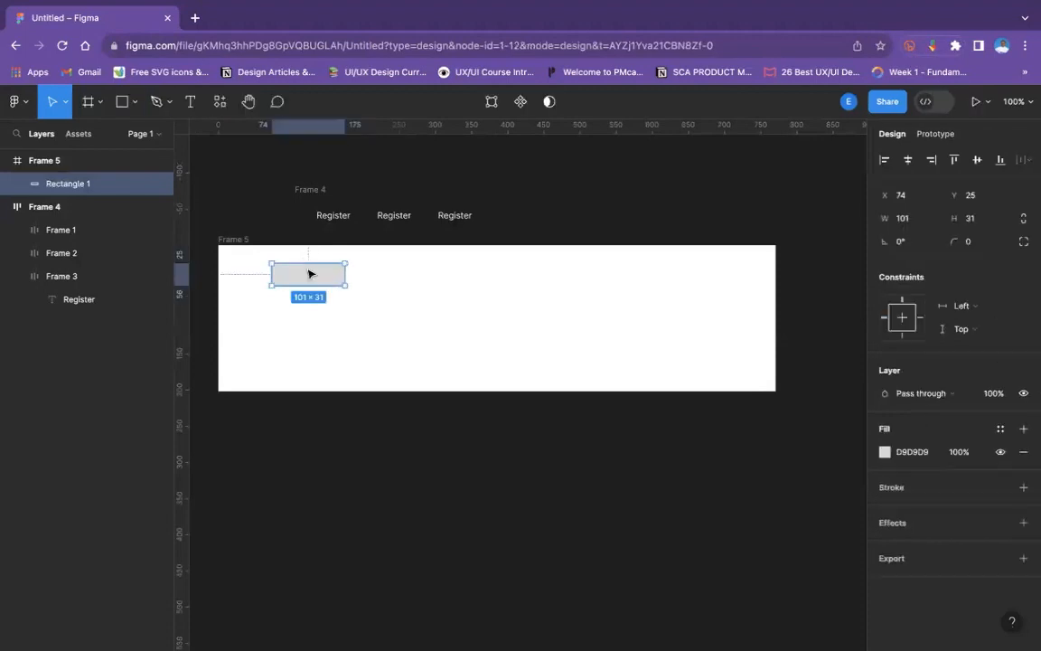
- Move the rectangle to about X 35, Y 11 and place a duplicate beside it at about X 217, widened to about 302 × 31
drag(281, 274, 410, 272)
key(ctrl+d)
drag(407, 264, 560, 272)
click(646, 284)
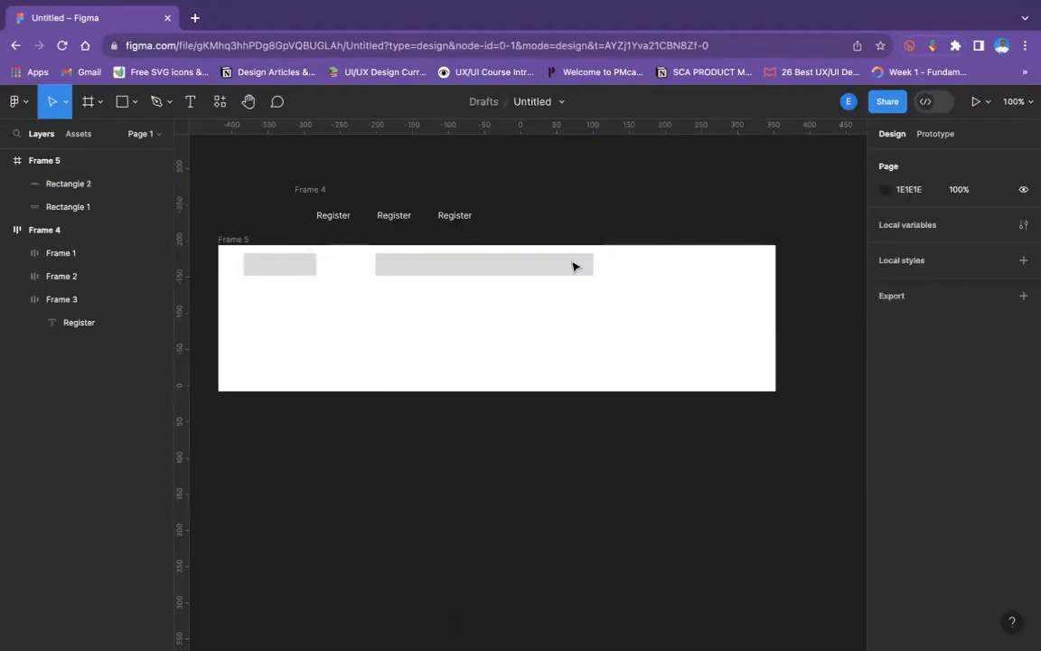
- Duplicate the wide rectangle and place the copy near the frame's right edge at about X 620, narrowed to about 131 × 31
click(573, 266)
key(ctrl+d)
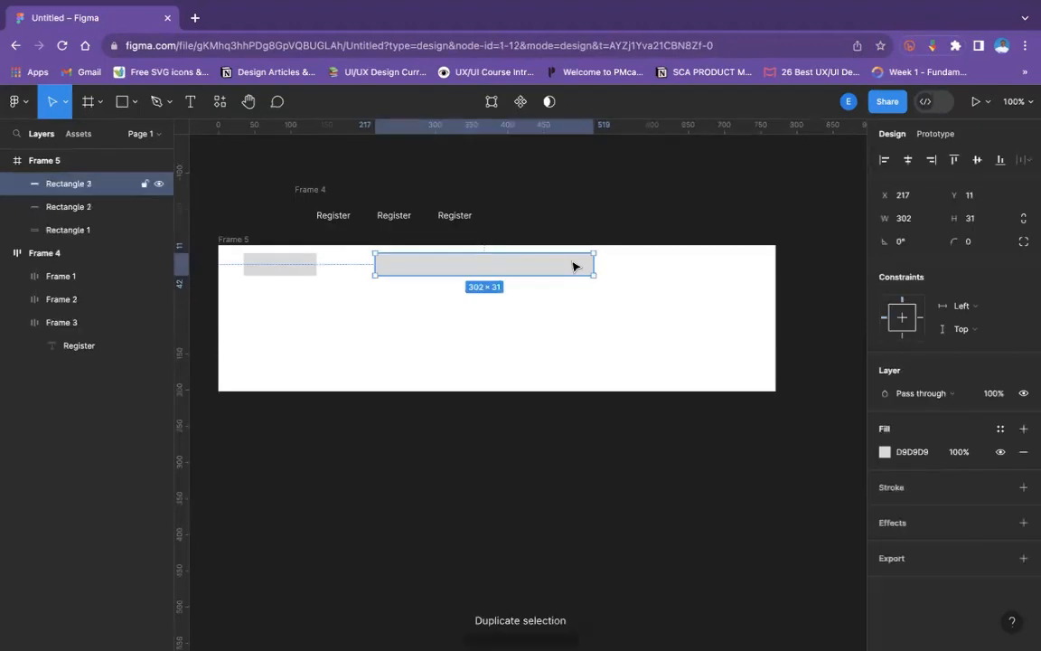
drag(573, 267, 734, 266)
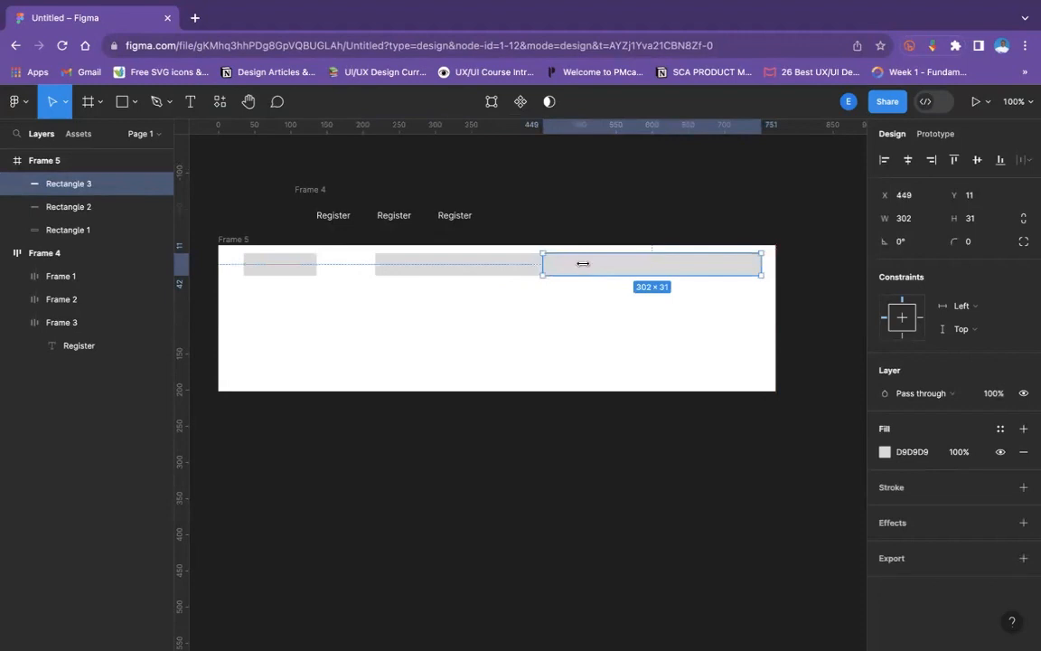
drag(583, 263, 666, 263)
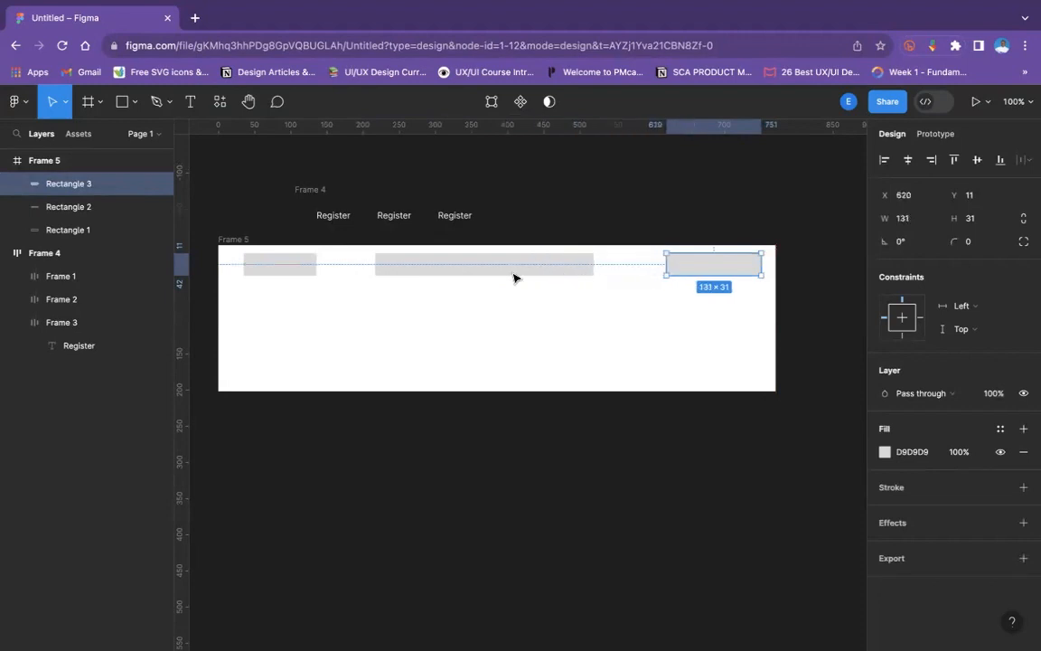
- Even out the spacing between the three rectangles in the frame with Tidy up
click(307, 267)
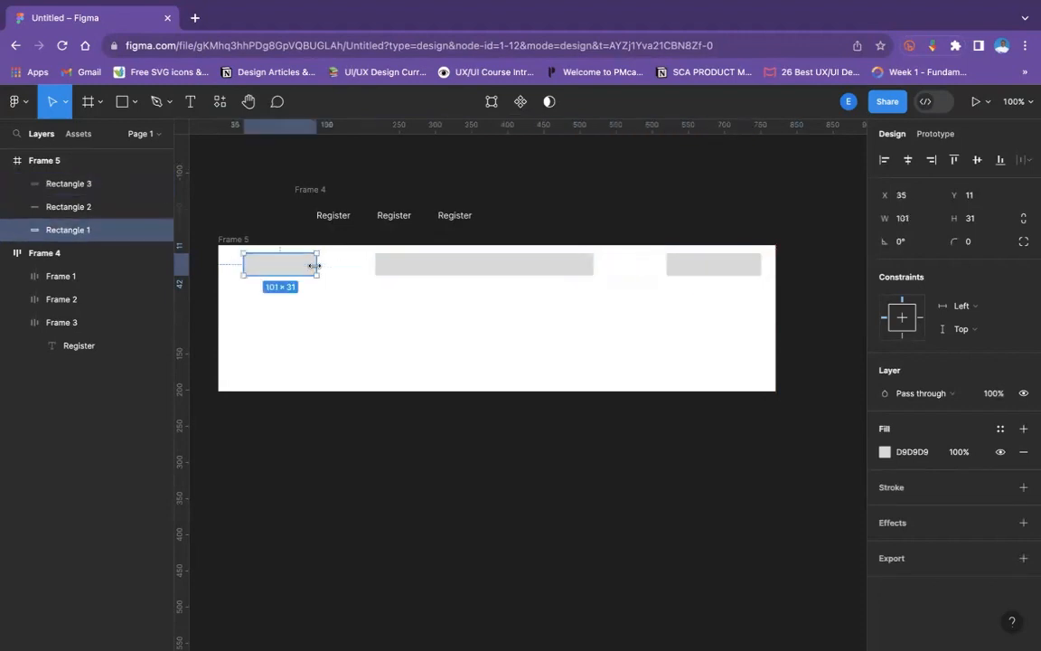
shift+click(592, 265)
shift+click(695, 264)
click(1021, 160)
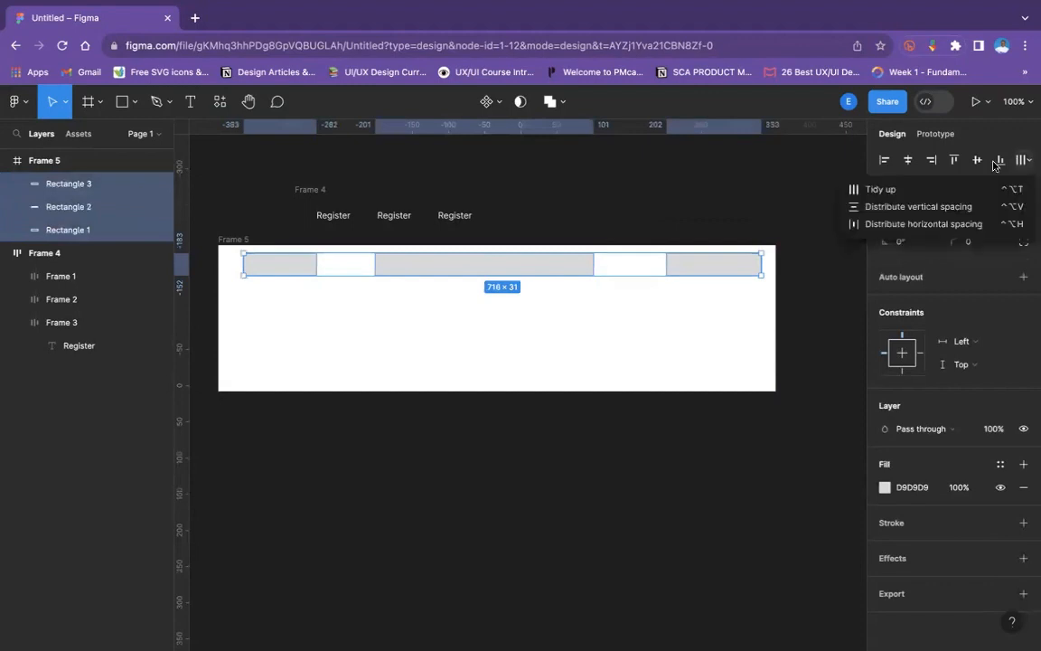
click(884, 192)
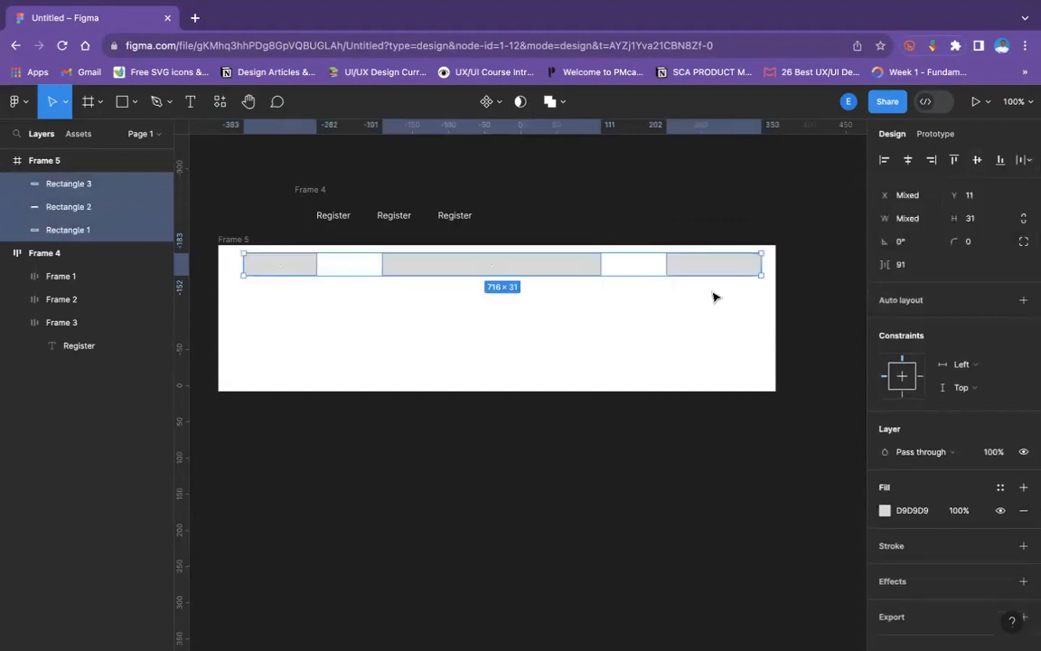
click(713, 291)
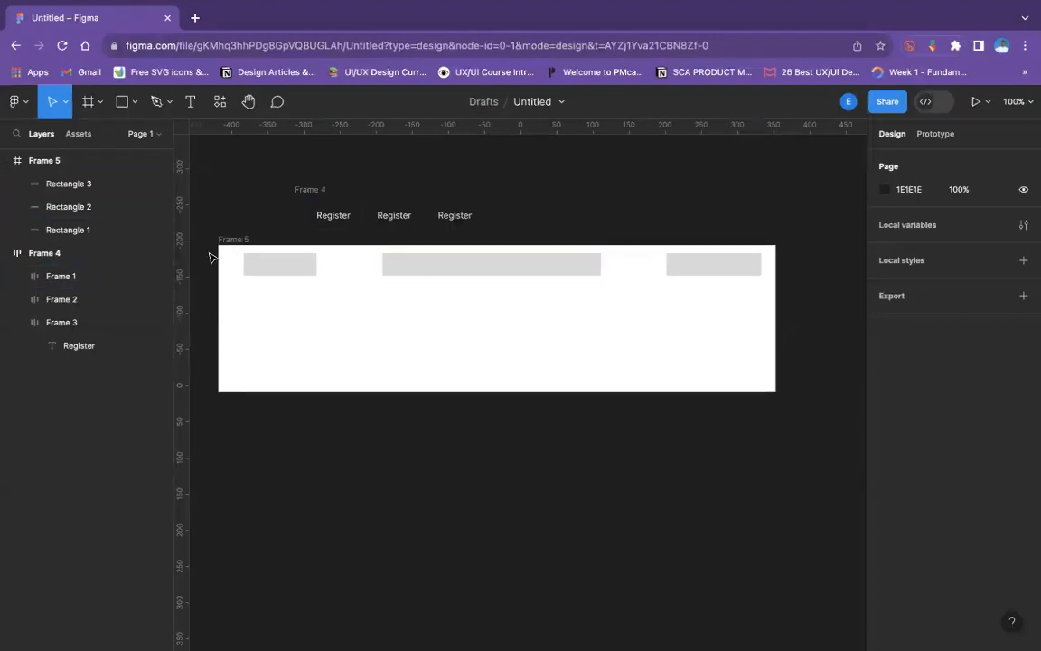
- Check each rectangle's constraints and resize the frame from its right edge to a width of about 804
click(280, 271)
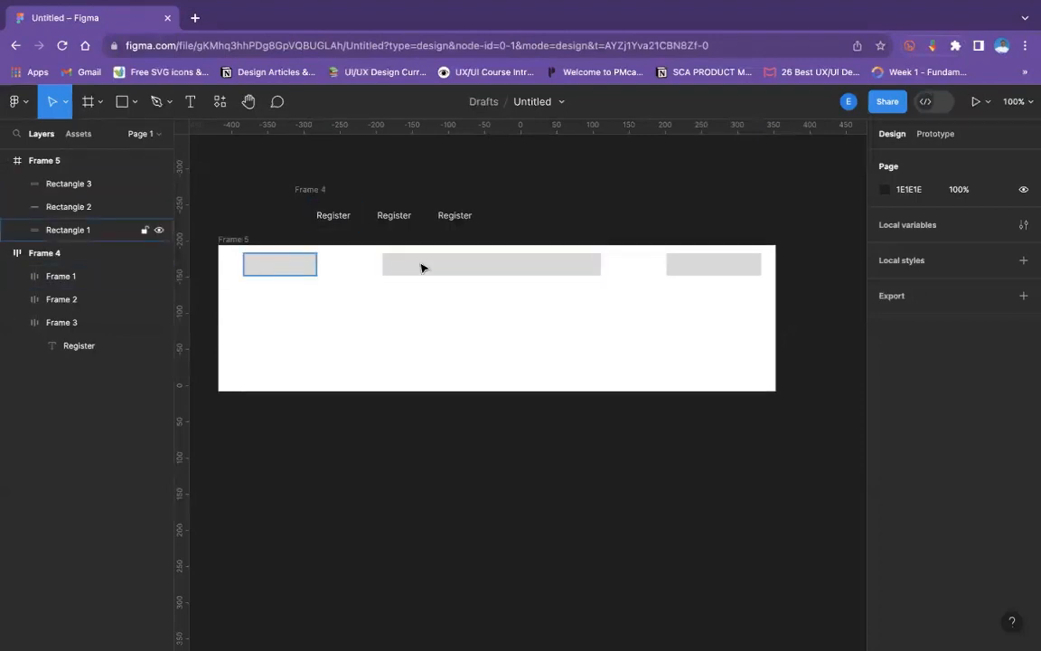
click(486, 268)
click(712, 260)
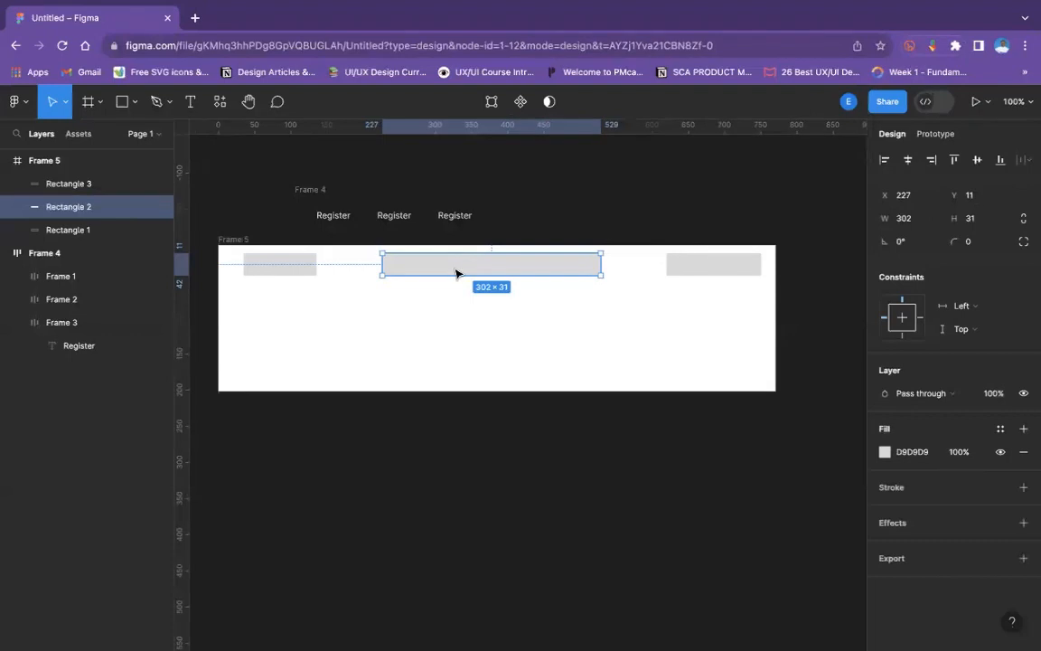
click(771, 271)
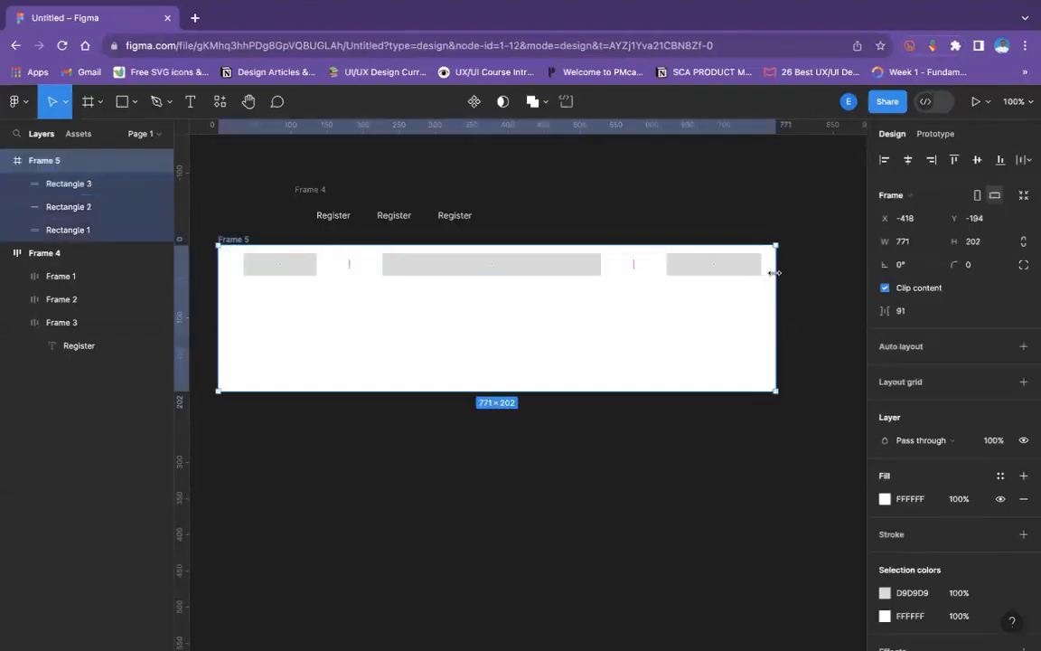
drag(775, 272, 746, 277)
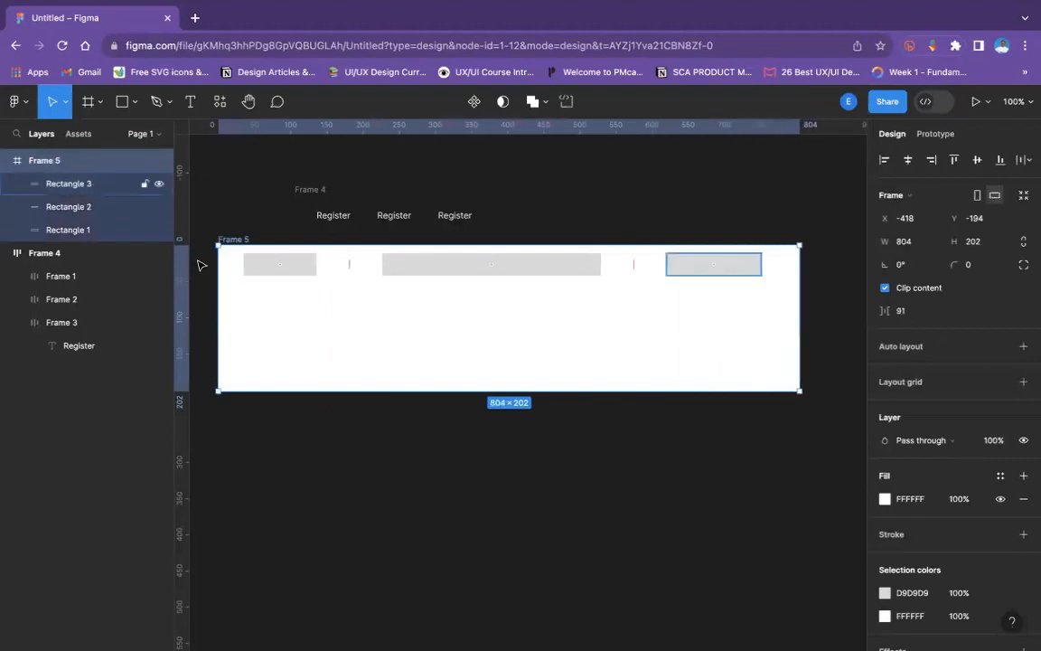
- Try the Left and right horizontal constraint on the leftmost rectangle and restore Left
click(291, 269)
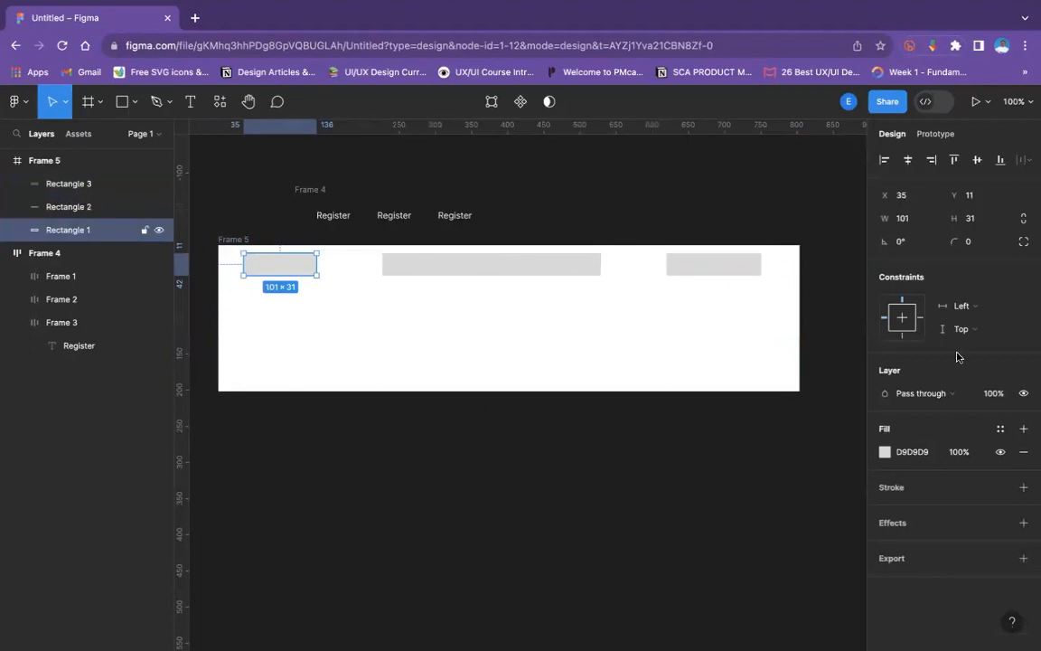
click(983, 306)
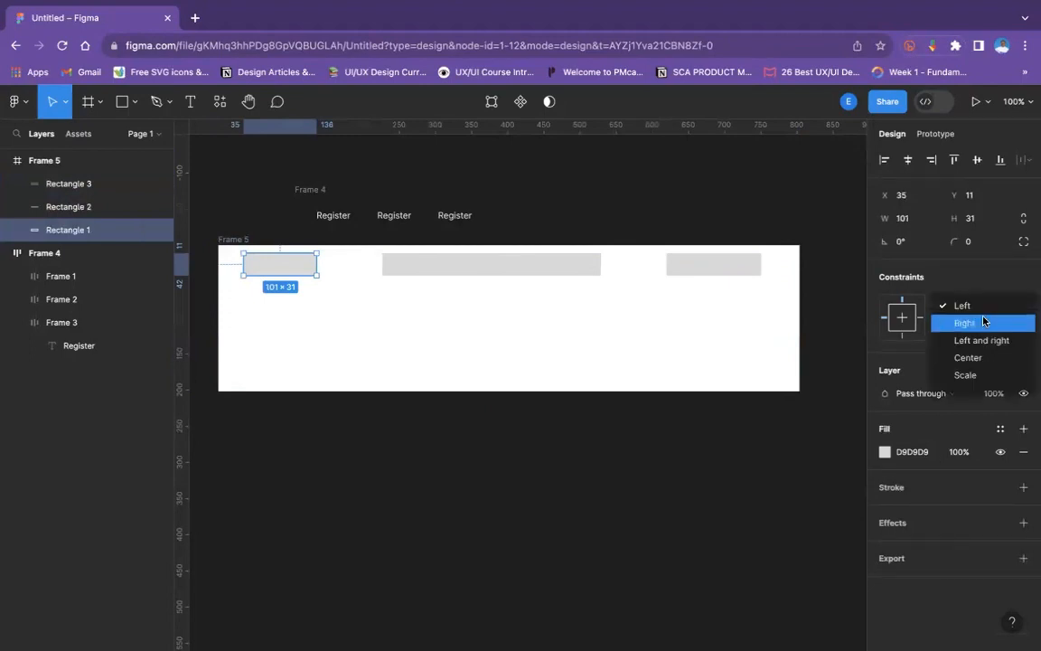
click(985, 339)
click(984, 305)
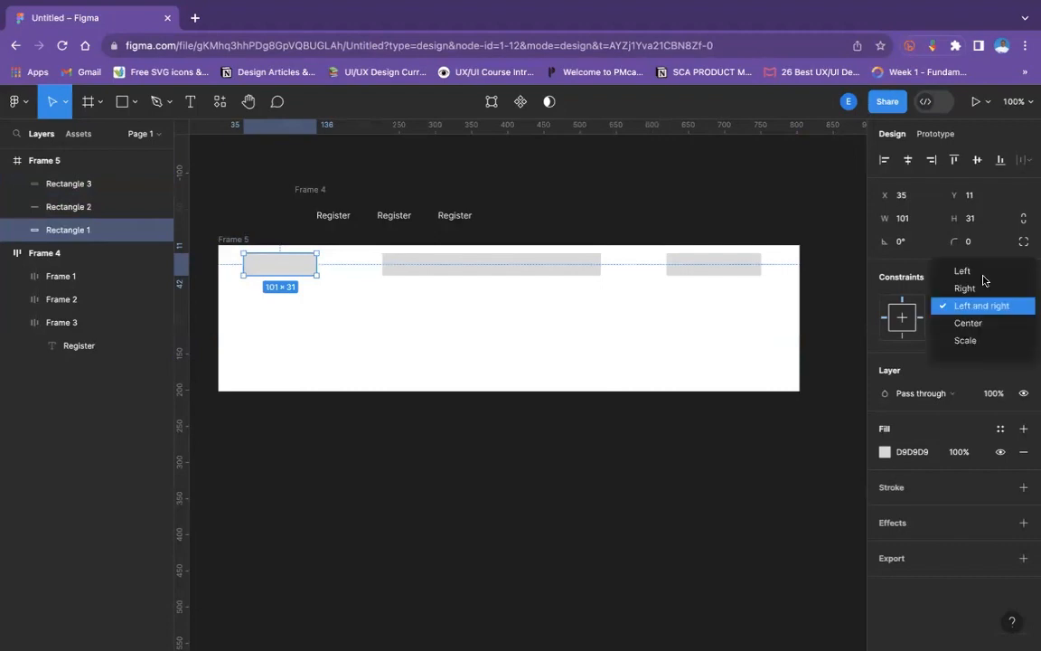
click(981, 269)
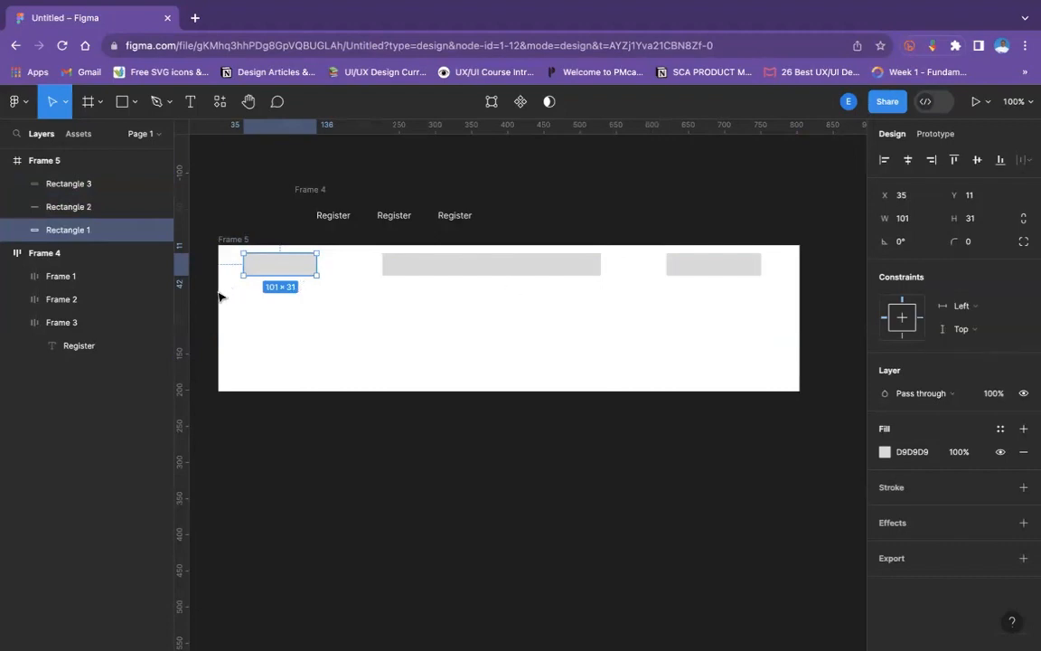
- Resize the frame from its left edge to test the Left constraint, ending at a width of about 798
click(226, 267)
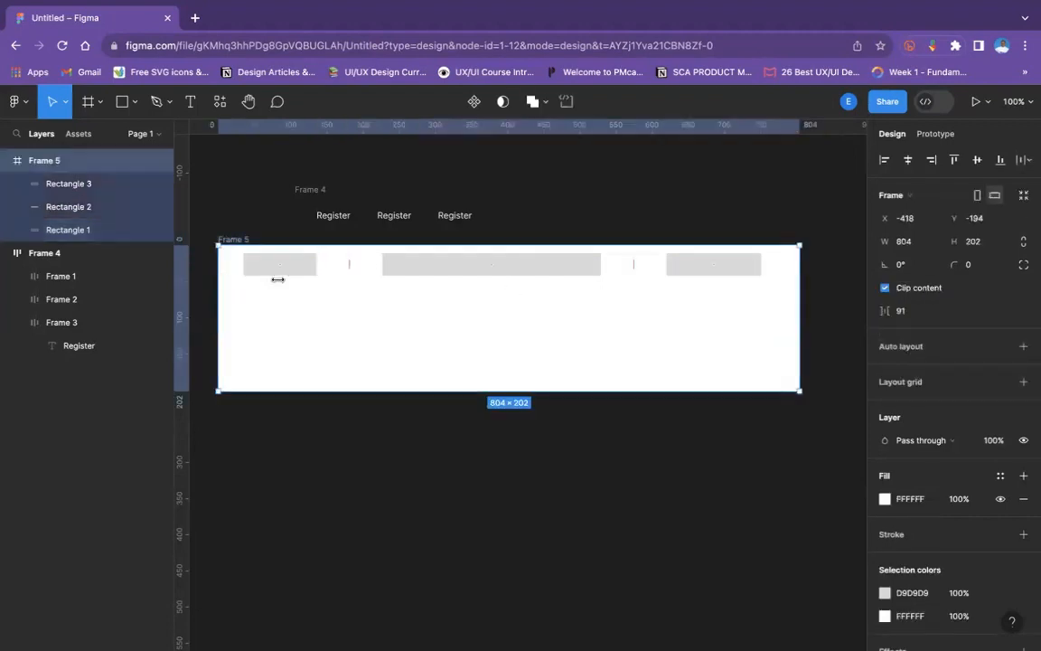
drag(277, 279, 454, 289)
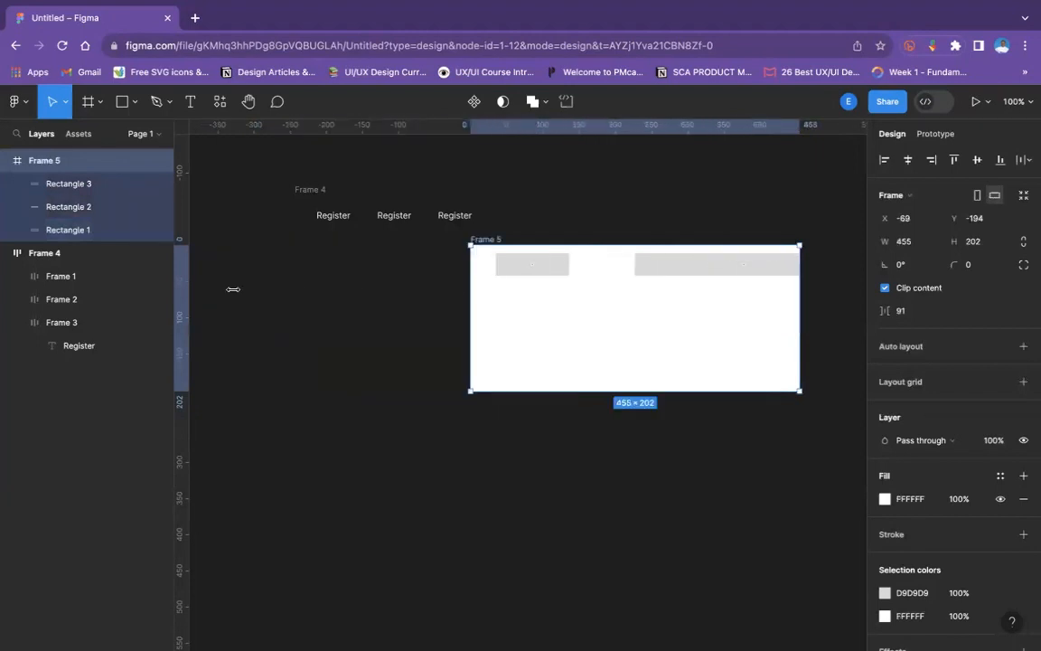
drag(233, 289, 222, 290)
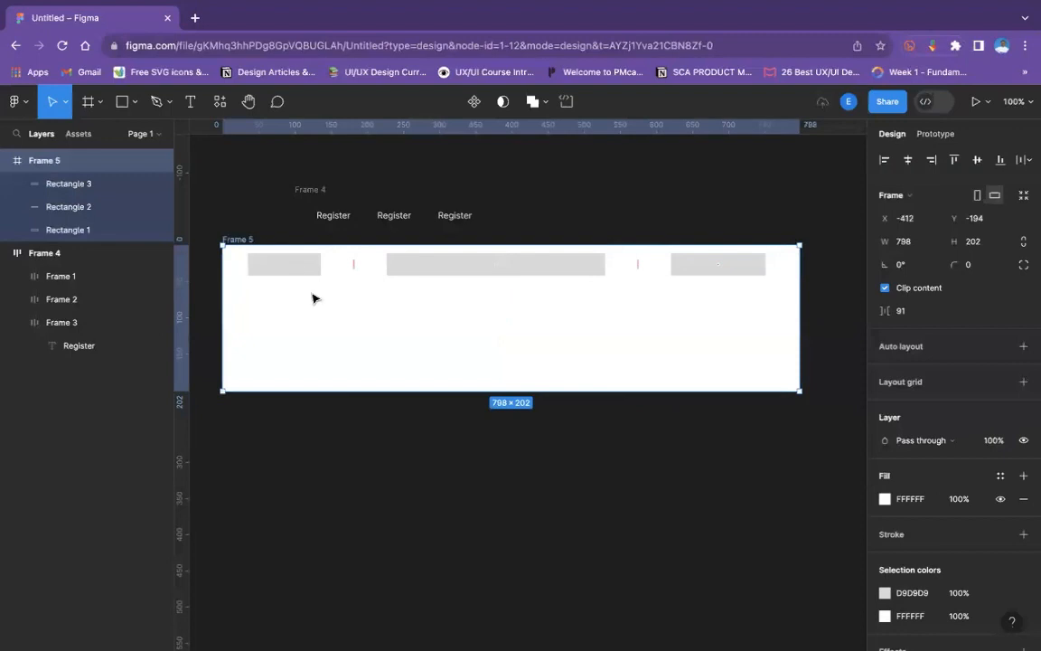
click(291, 269)
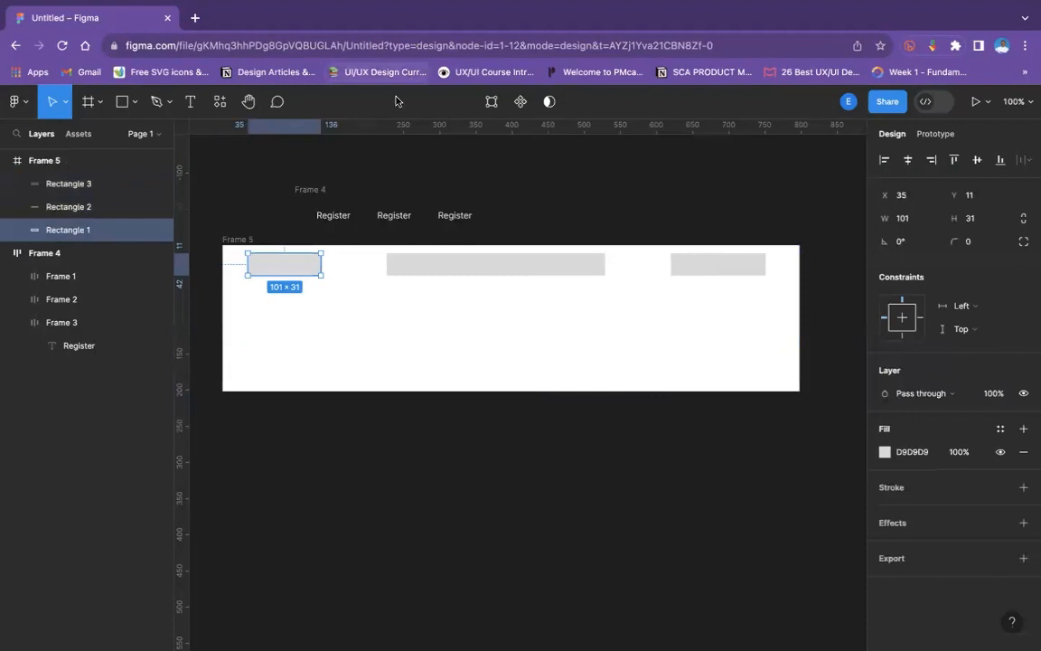
- Set the rightmost rectangle's horizontal constraint to Right and test it by resizing the frame from its right edge
click(692, 262)
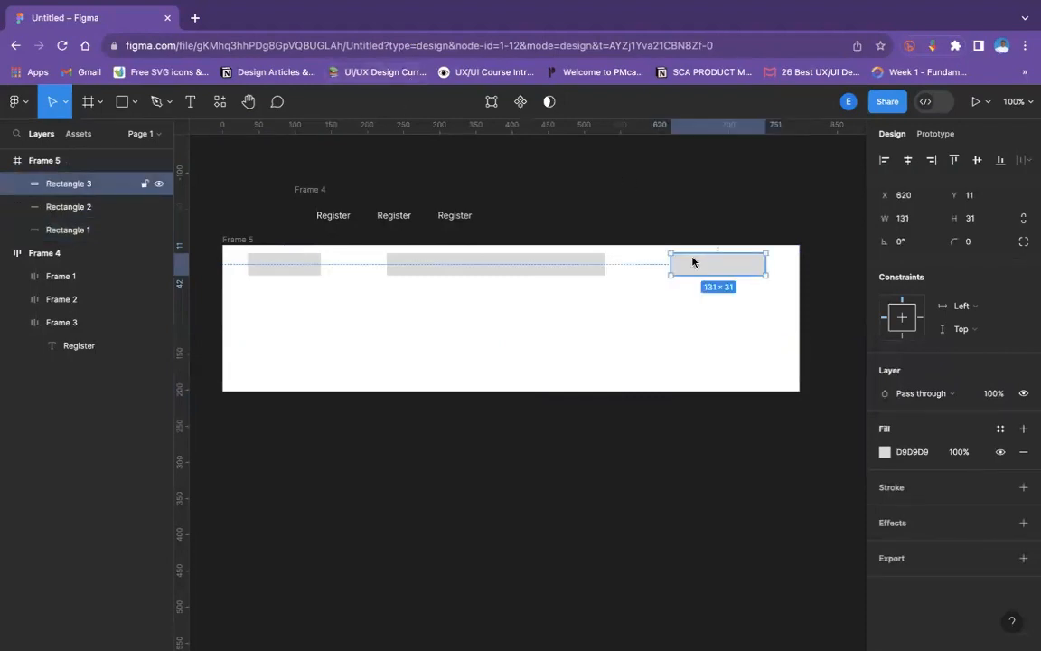
click(965, 318)
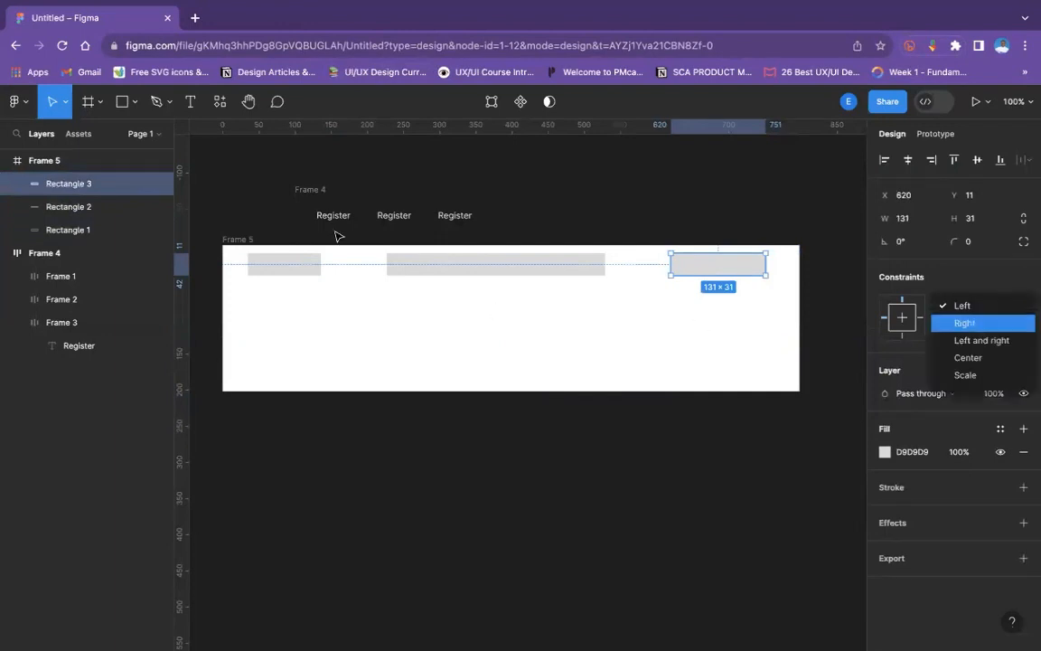
key(Return)
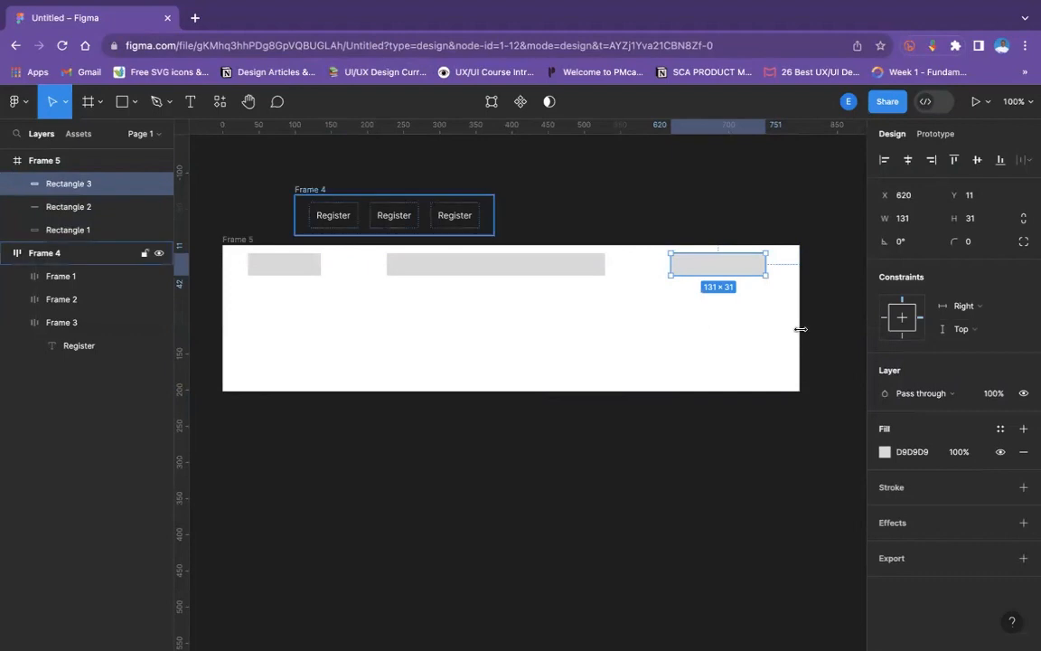
key(Escape)
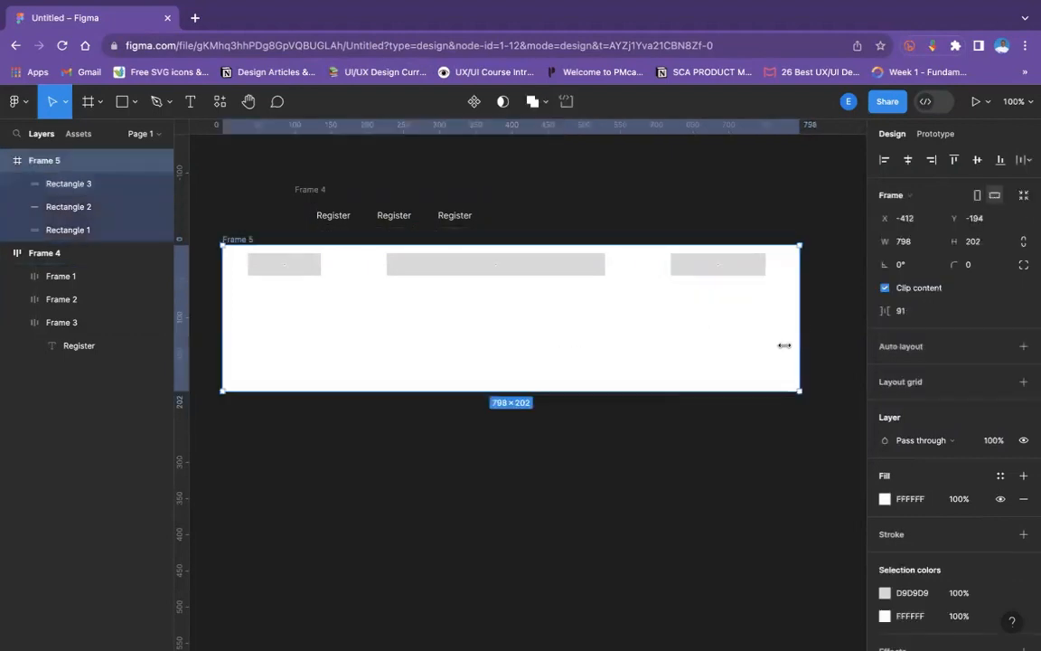
drag(800, 346, 753, 348)
drag(560, 282, 899, 283)
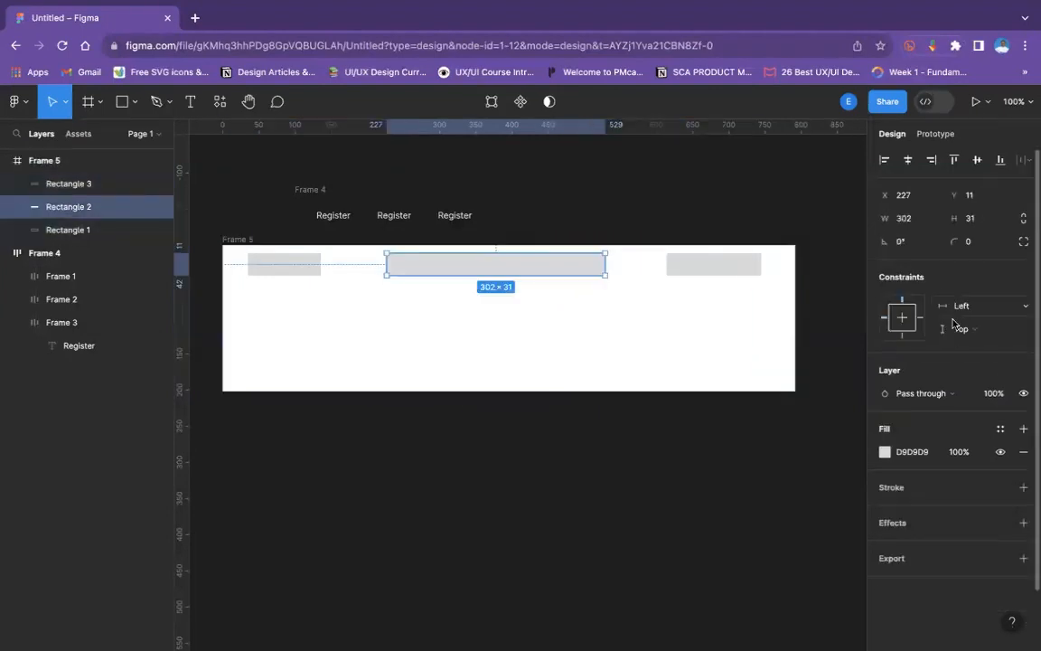
- Set the middle rectangle's horizontal constraint to Center and narrow the frame from its right edge to a width of about 729
click(963, 306)
key(Down)
key(Down)
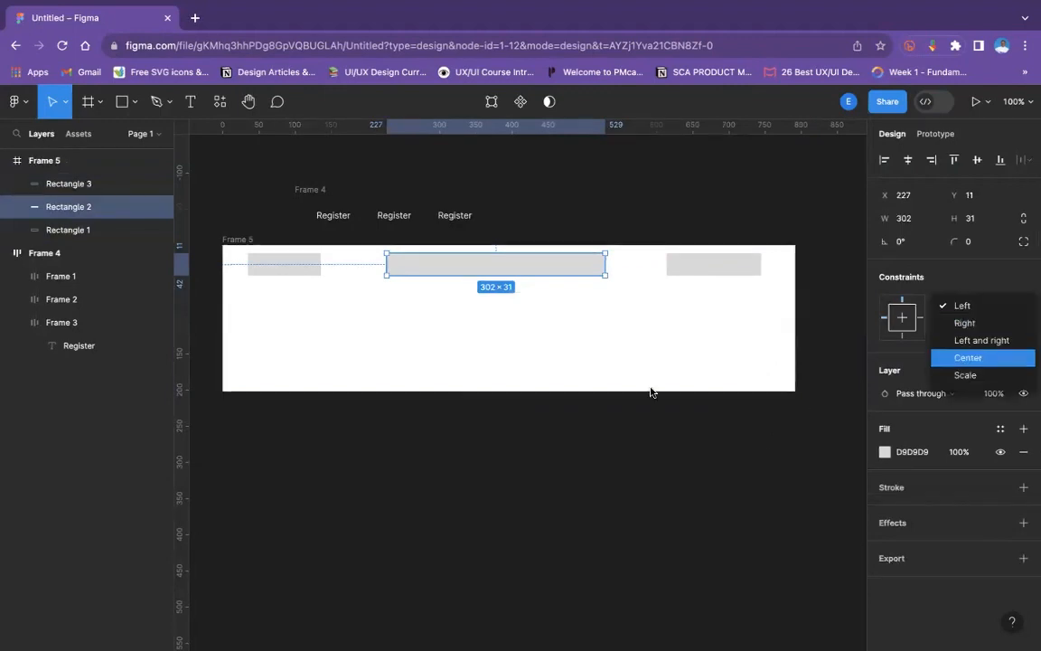
key(Return)
click(212, 221)
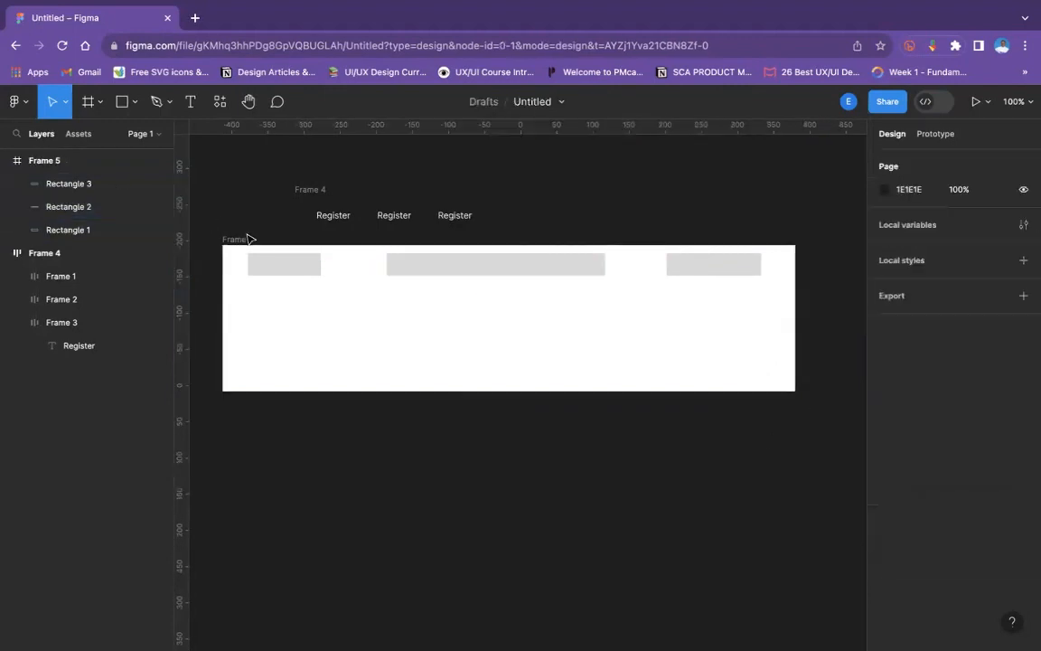
click(769, 282)
drag(796, 277, 750, 276)
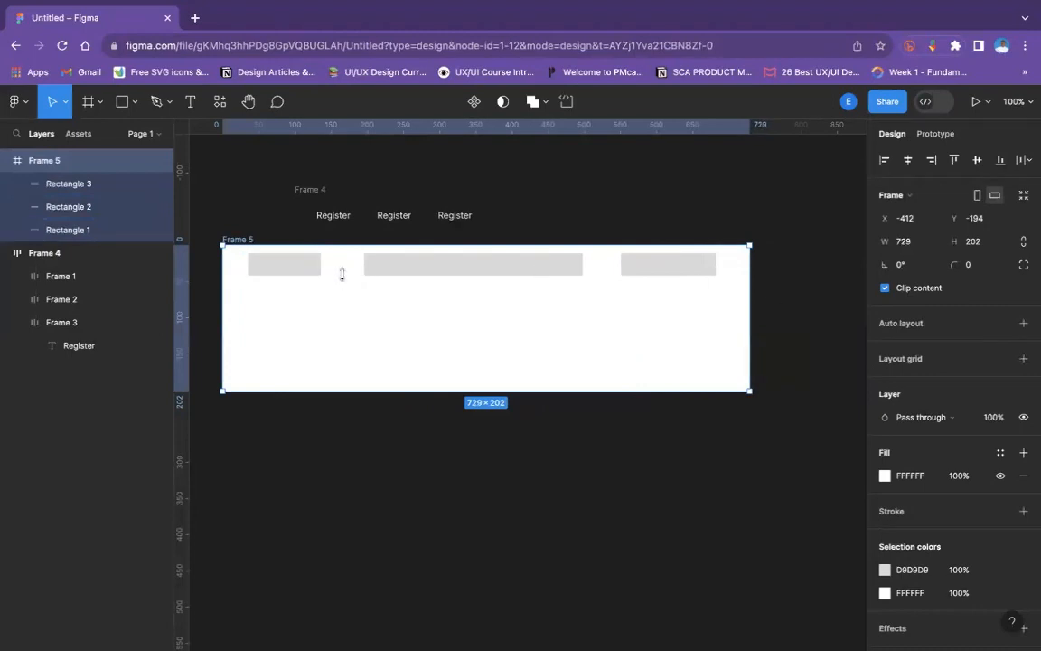
- Extend the frame containing the three rectangles downward to a height of about 536
click(262, 232)
click(241, 240)
drag(463, 393, 482, 633)
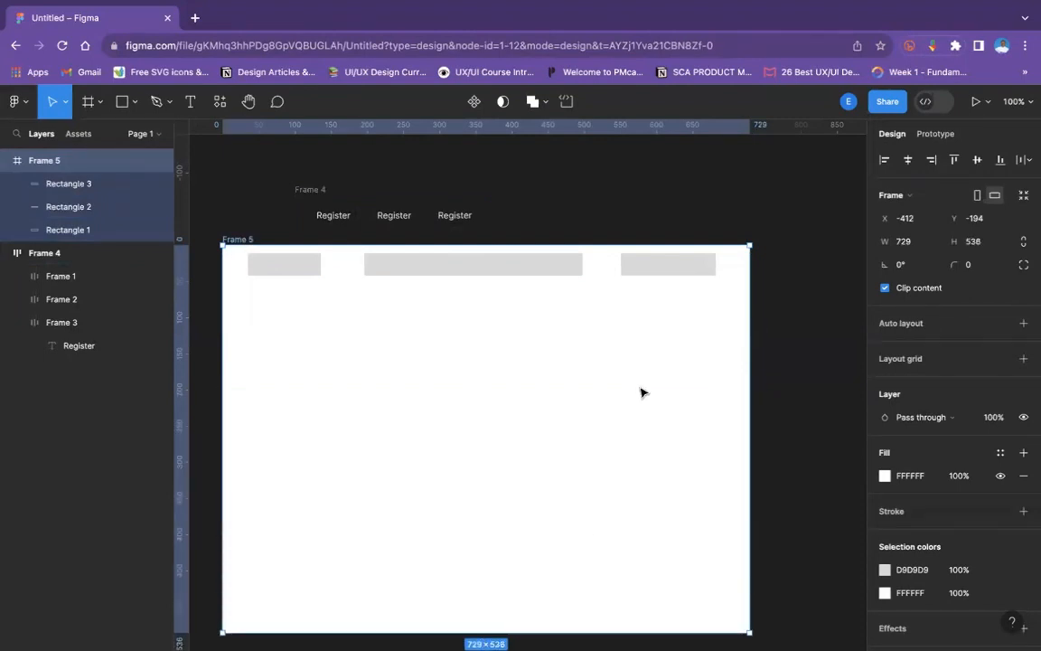
scroll(642, 391, down, 3)
scroll(668, 371, up, 2)
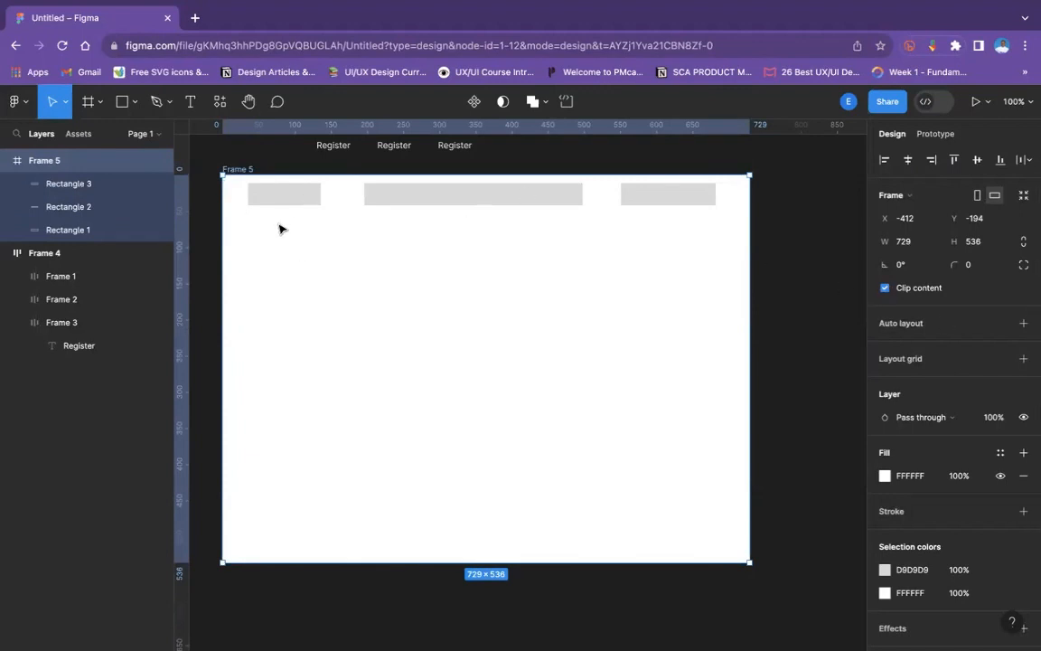
scroll(630, 413, up, 3)
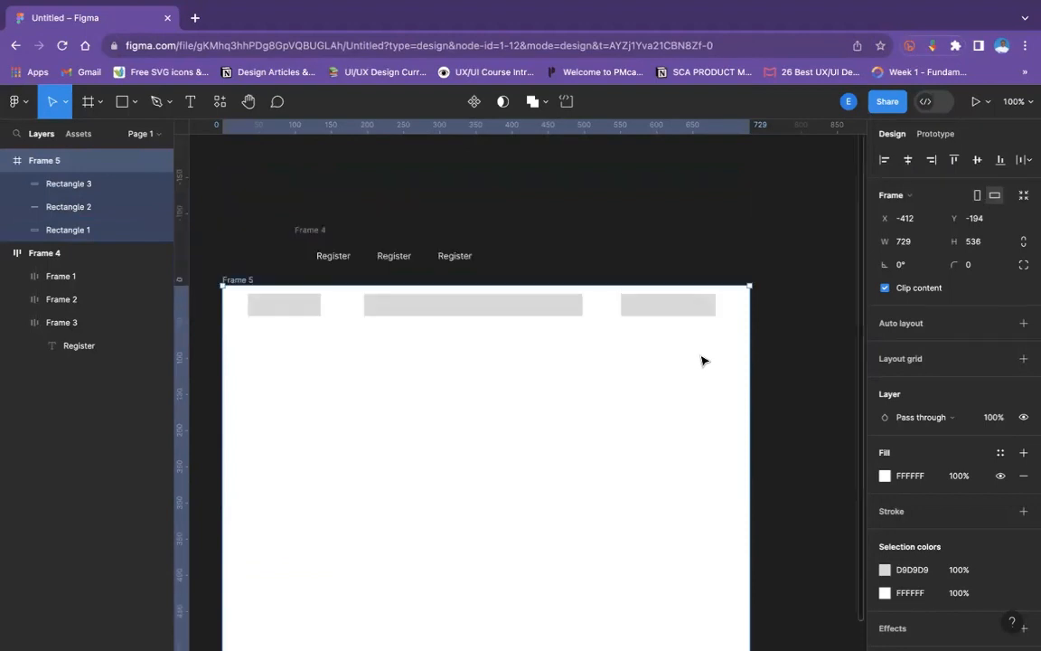
scroll(404, 302, down, 9)
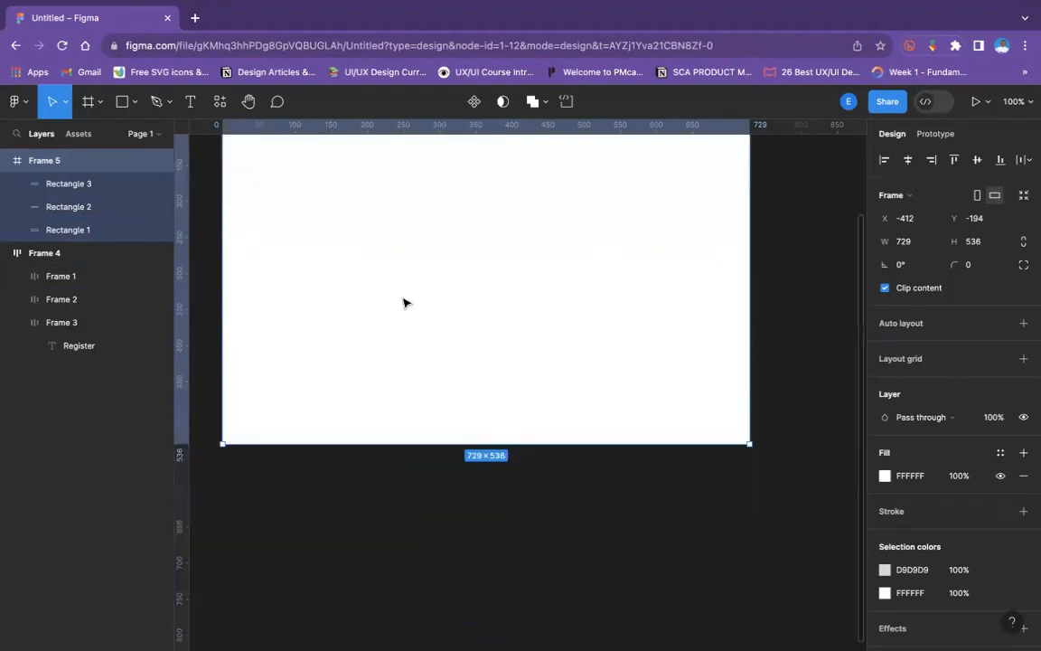
scroll(404, 302, up, 9)
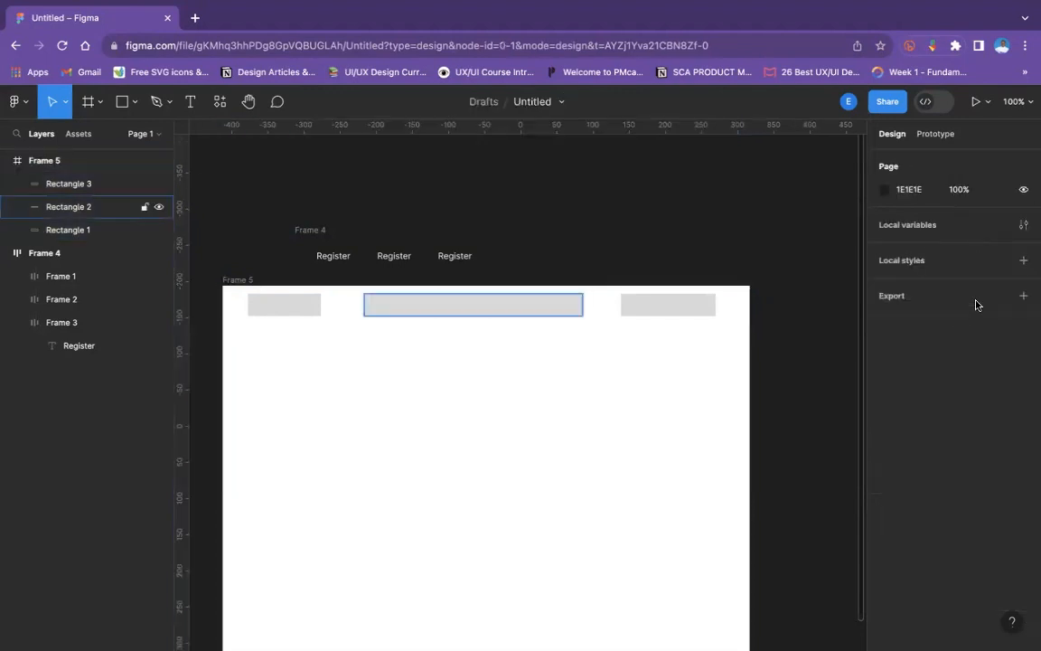
click(976, 306)
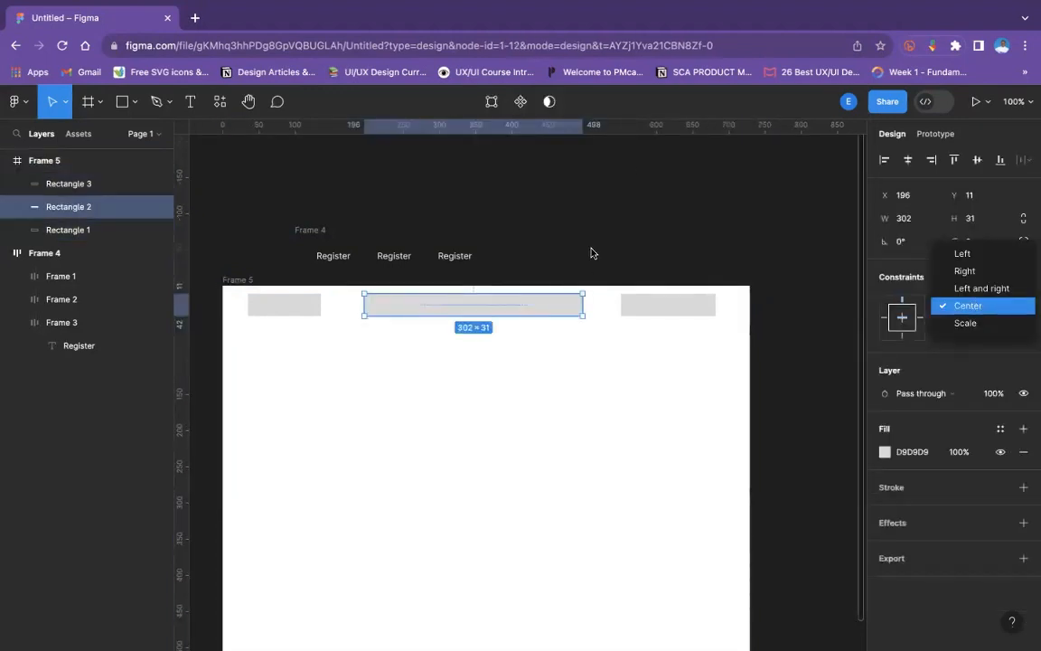
click(438, 37)
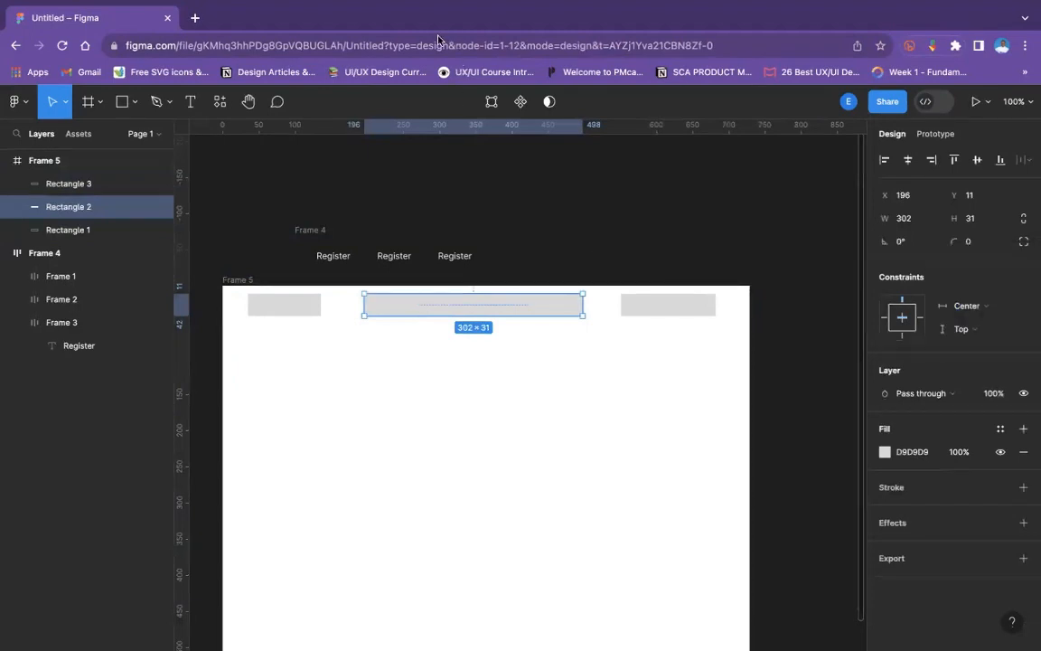
key(Escape)
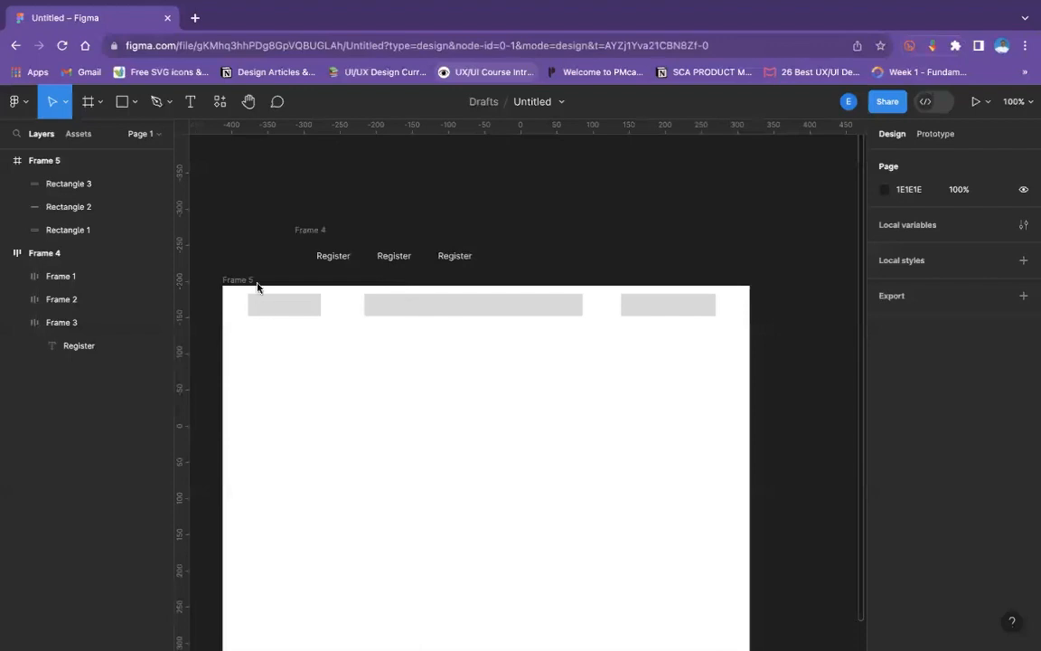
- Test the rectangles' constraints by narrowing the frame from its right edge to a width of about 367 and widening it to about 787
click(753, 363)
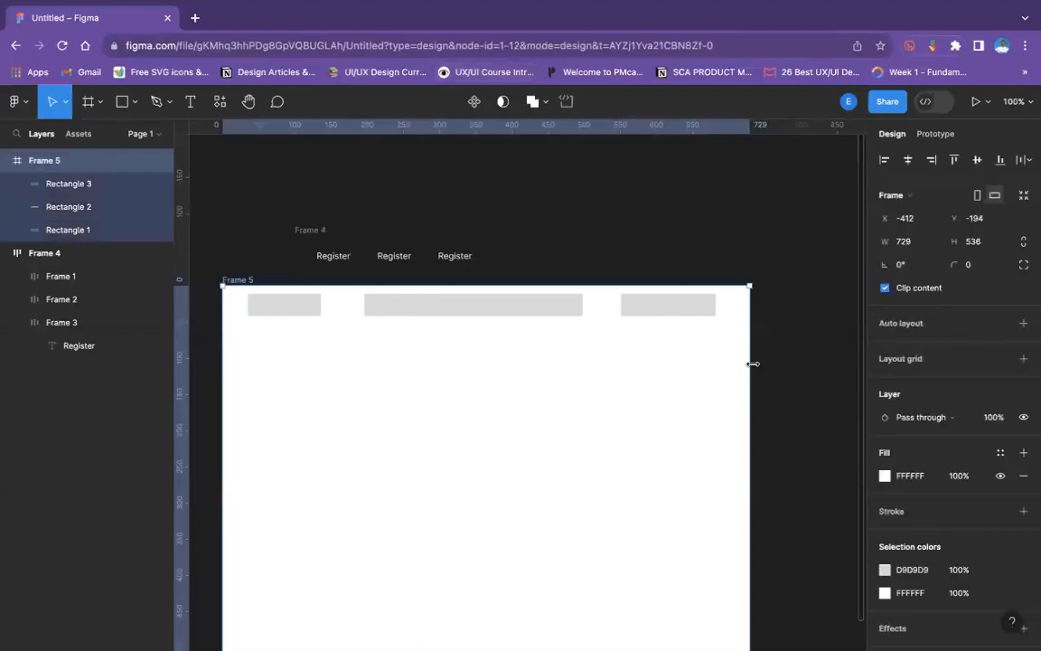
drag(743, 363, 488, 369)
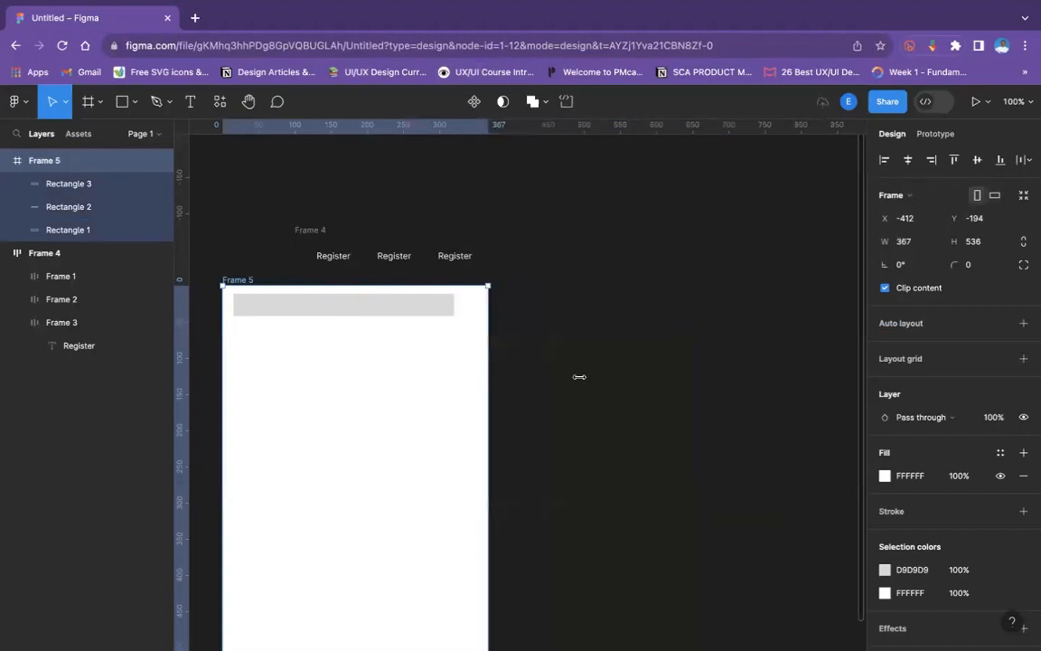
drag(579, 376, 663, 396)
- Delete the middle rectangle from the frame
scroll(662, 395, left, 2)
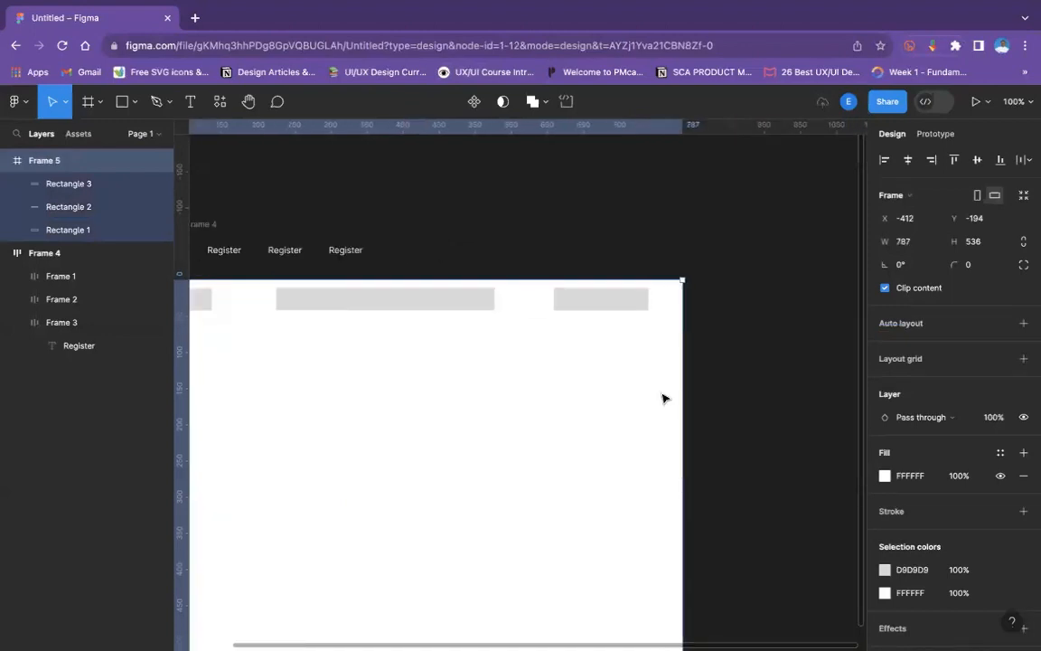
scroll(663, 394, down, 1)
key(super+minus)
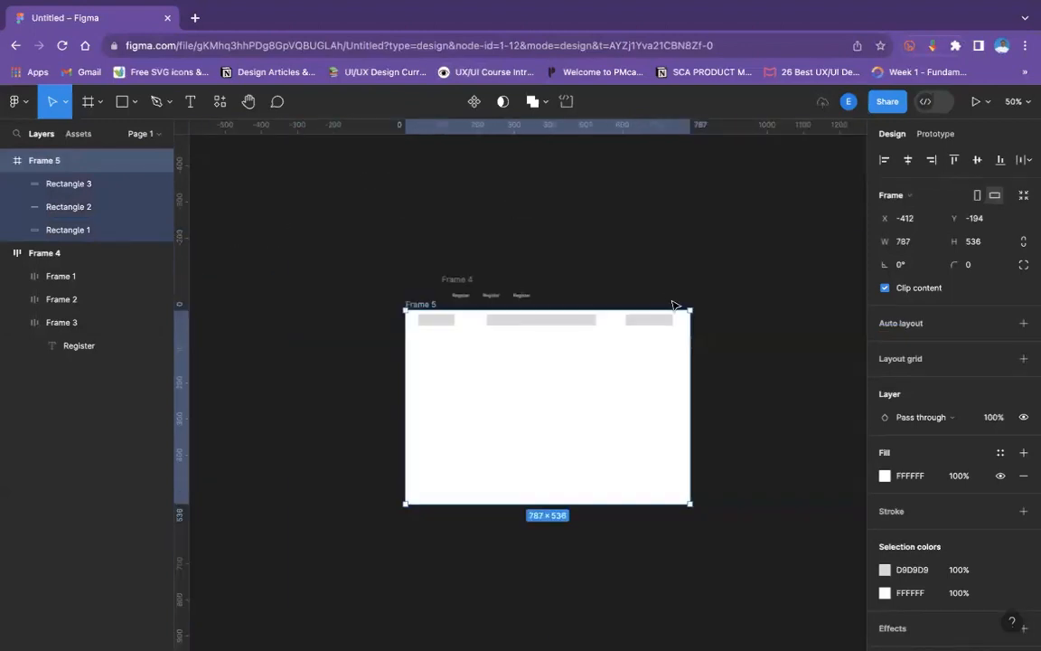
key(super+plus)
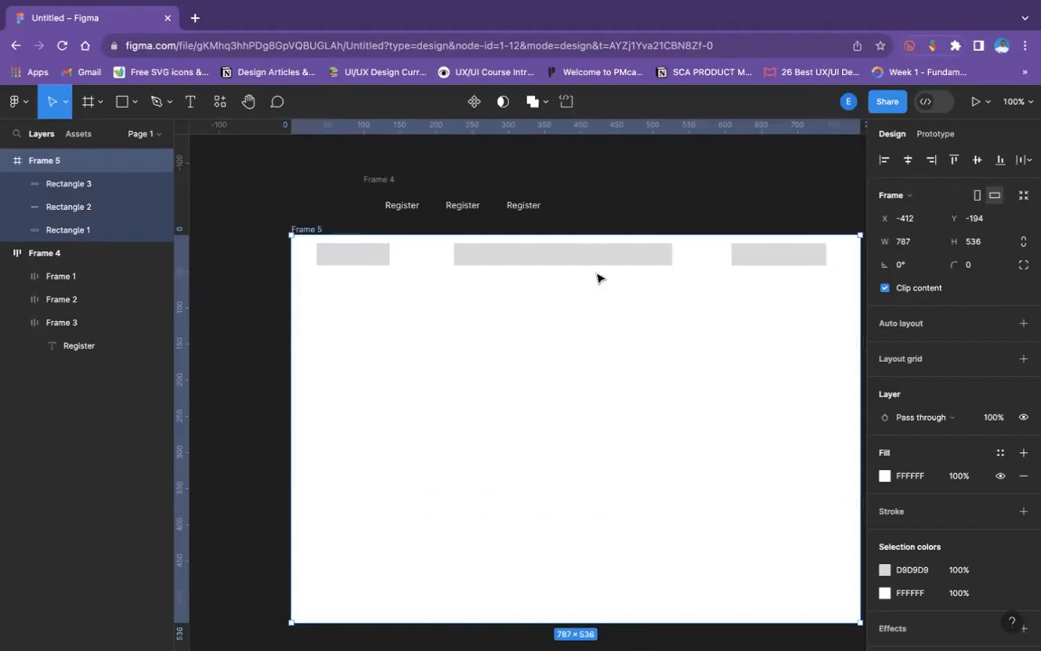
scroll(594, 272, right, 2)
scroll(594, 272, up, 1)
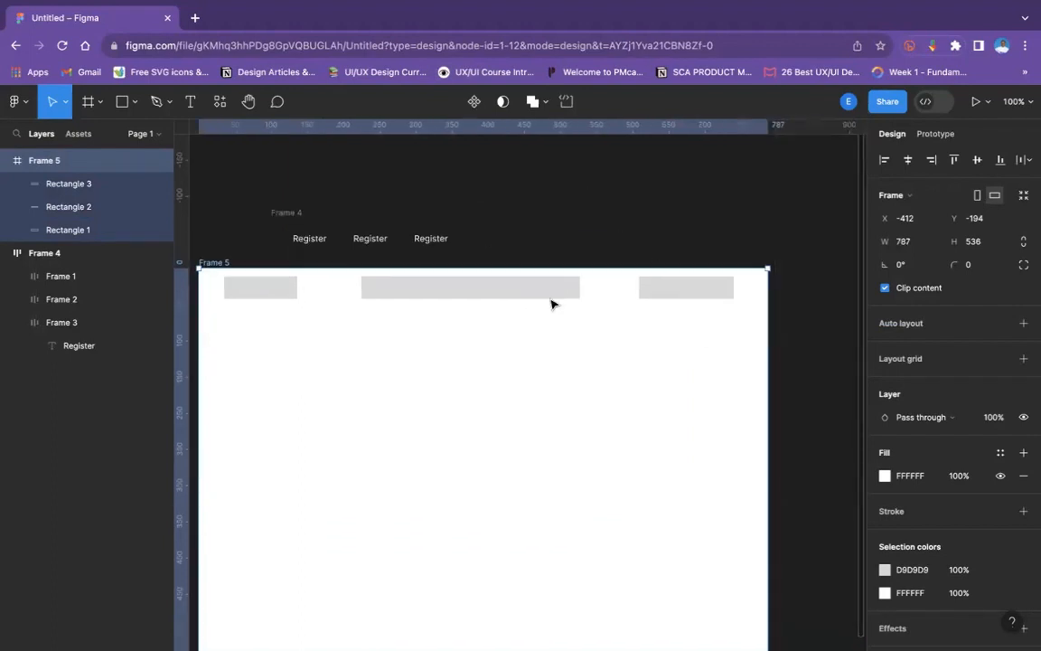
click(499, 280)
key(Delete)
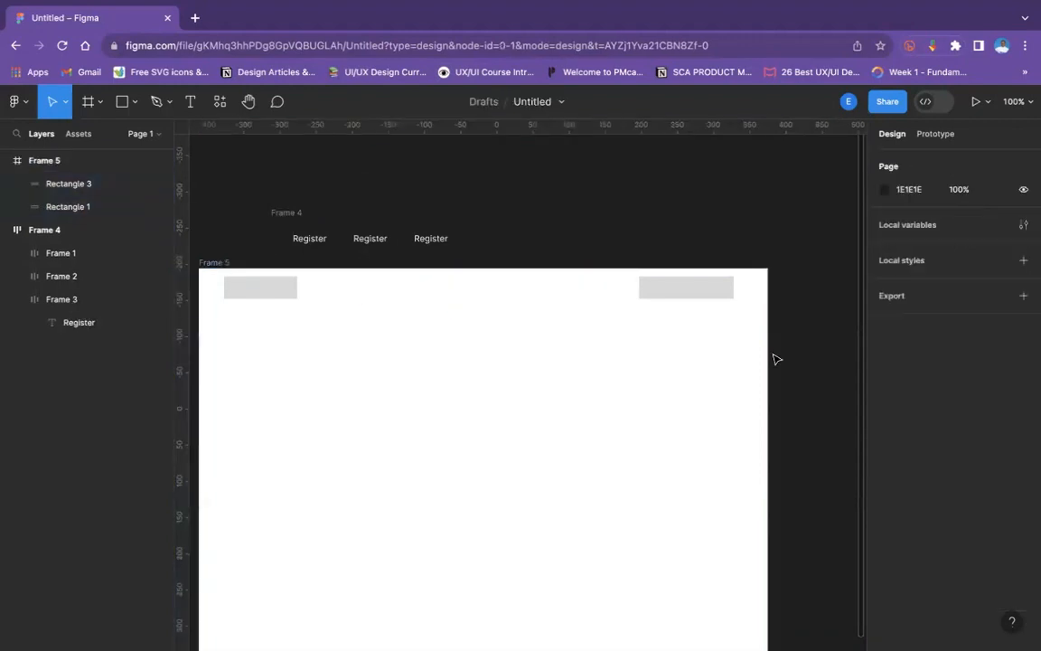
- Narrow the frame from its right edge to a width of about 708 and from its left edge to about 561
drag(774, 358, 712, 395)
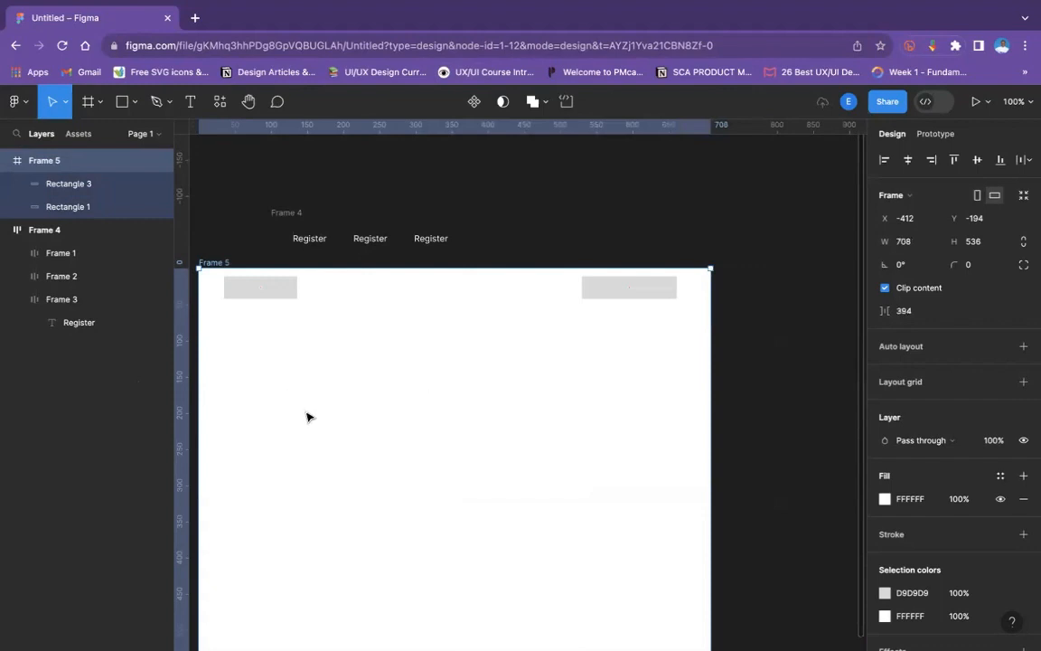
drag(307, 417, 397, 381)
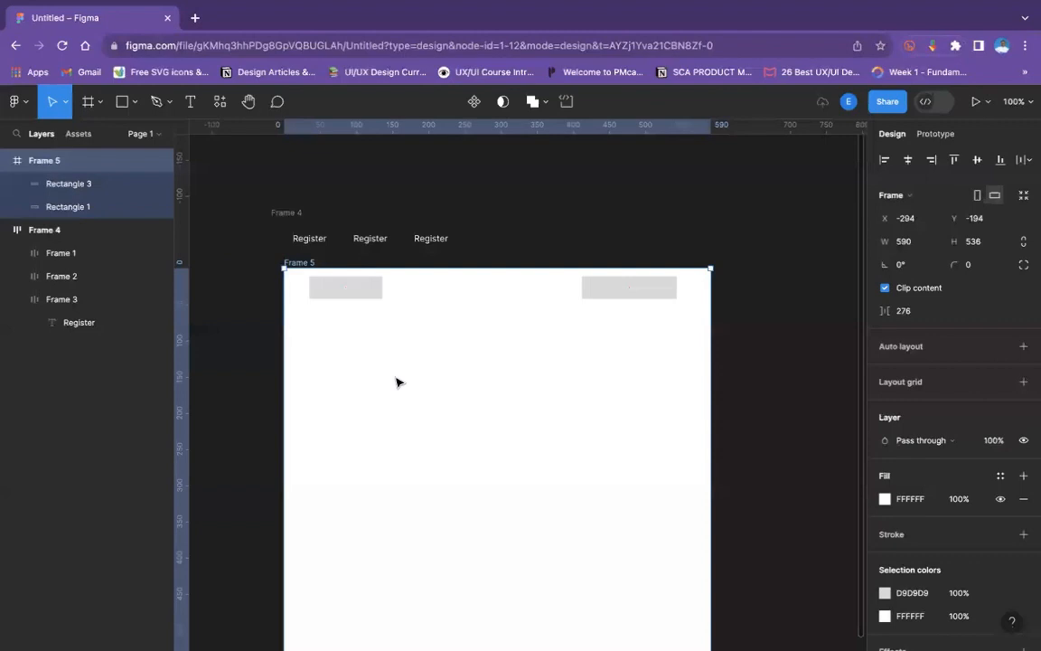
drag(283, 382, 304, 382)
- Delete the leftmost rectangle from the frame, keeping the rightmost one
key(super+minus)
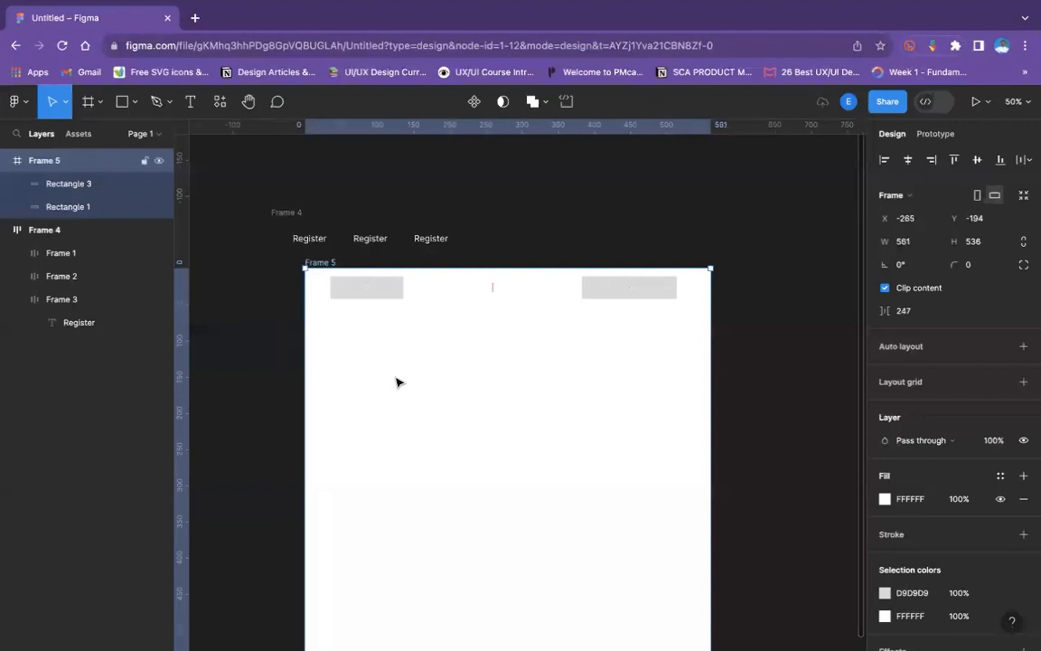
key(super+plus)
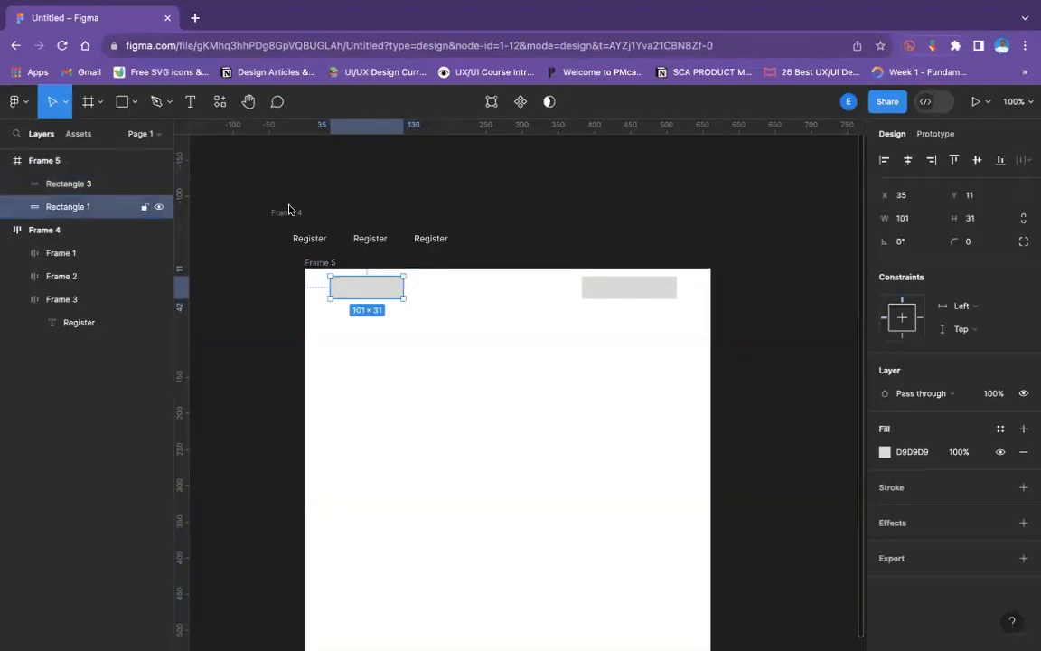
key(Delete)
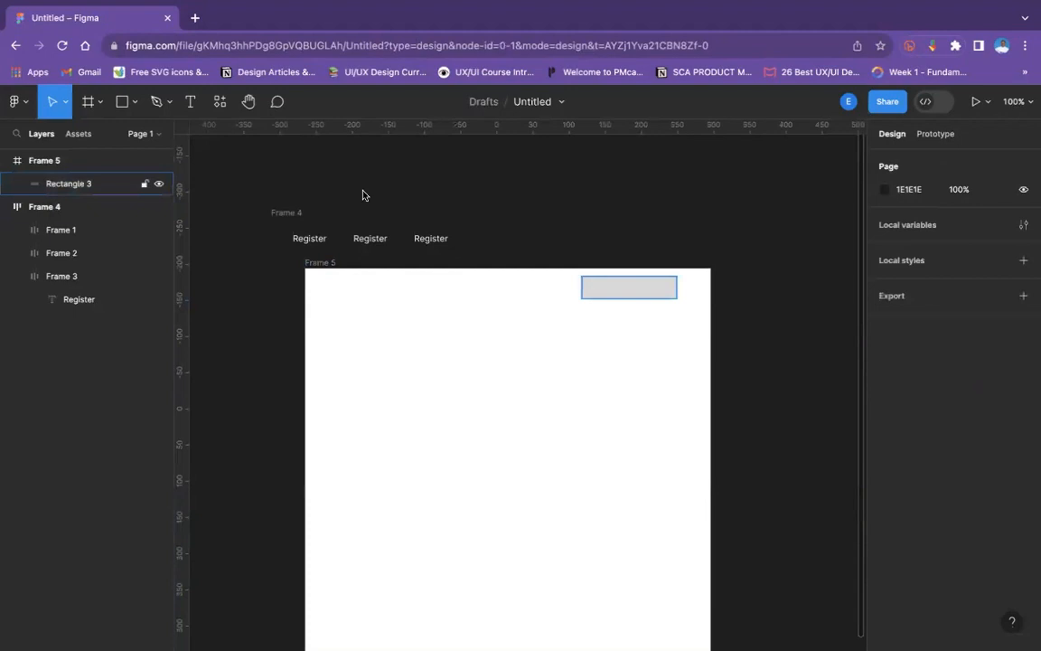
key(super+z)
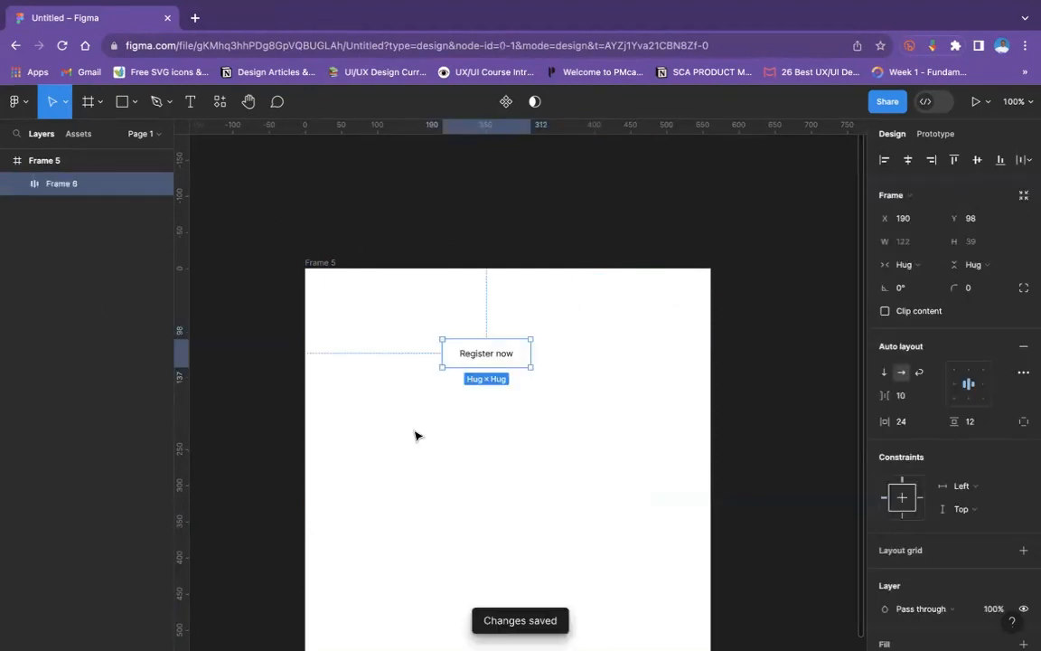
click(411, 432)
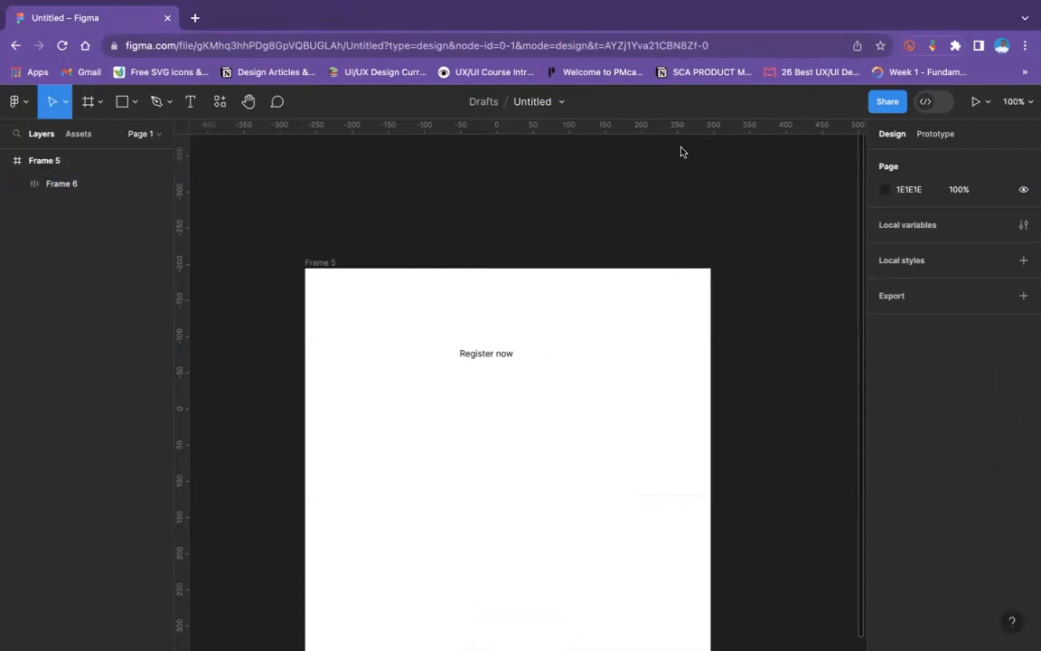
- Add a fill to the Register now button frame and make it a saturated blue
click(493, 348)
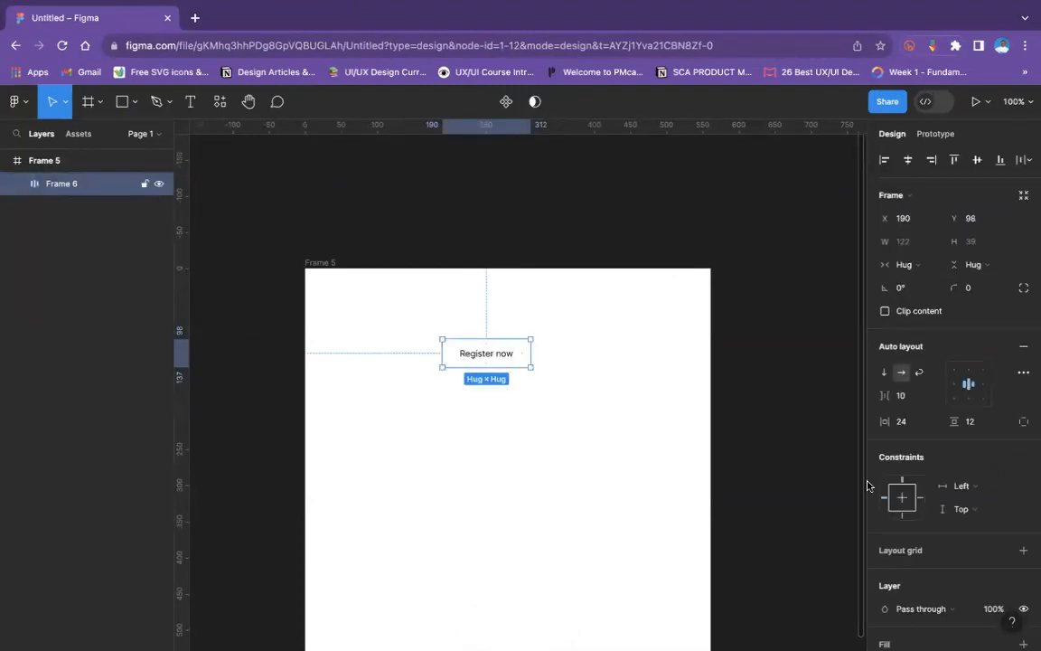
scroll(962, 488, down, 3)
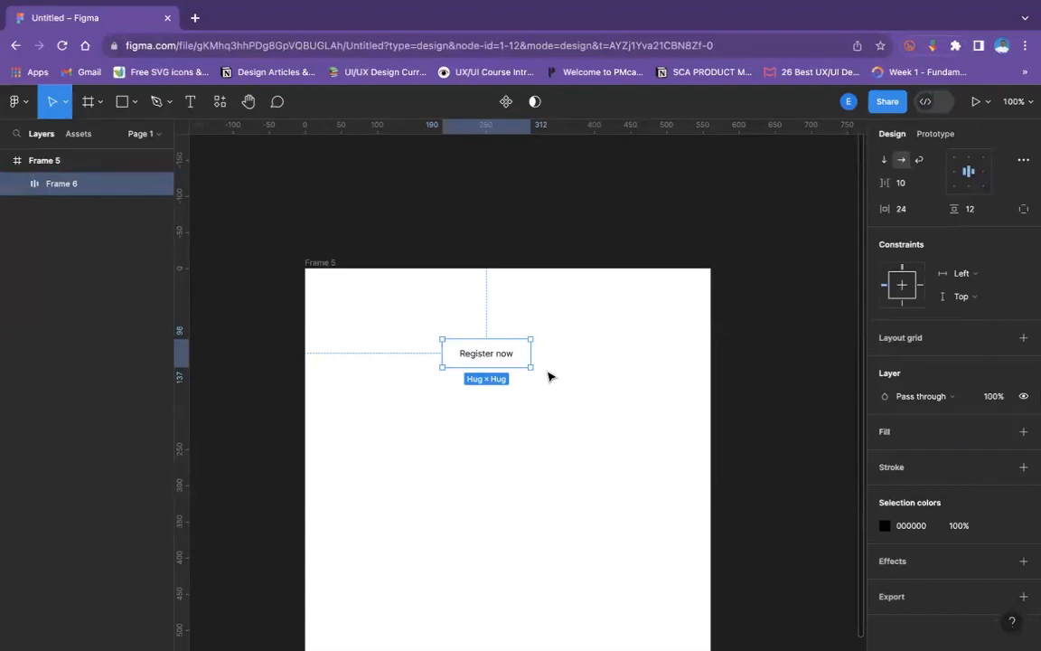
click(1022, 431)
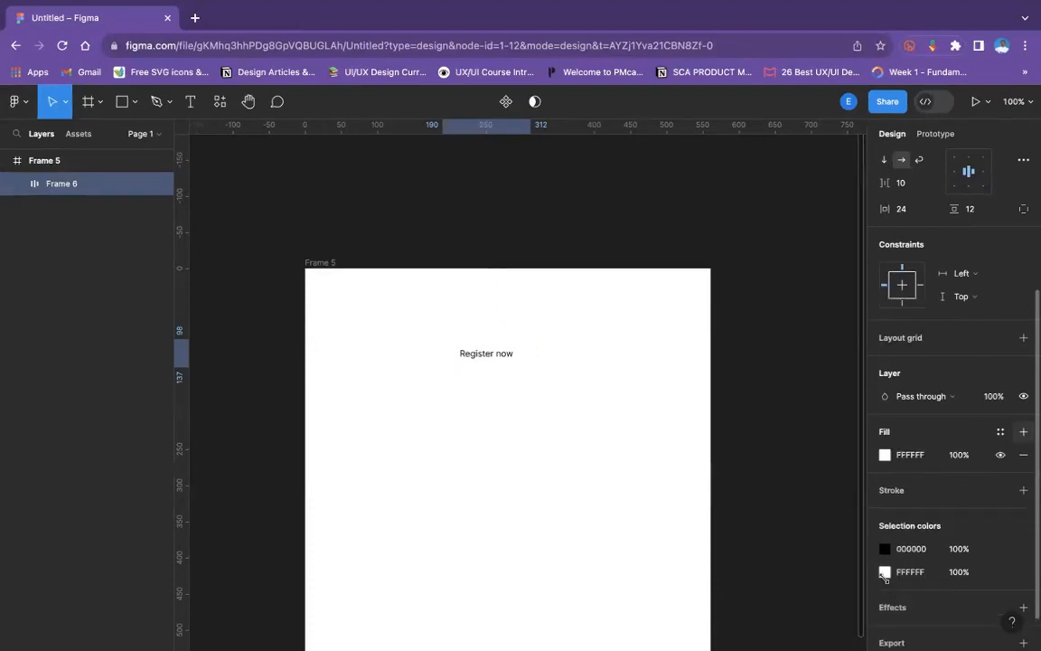
click(812, 467)
click(848, 291)
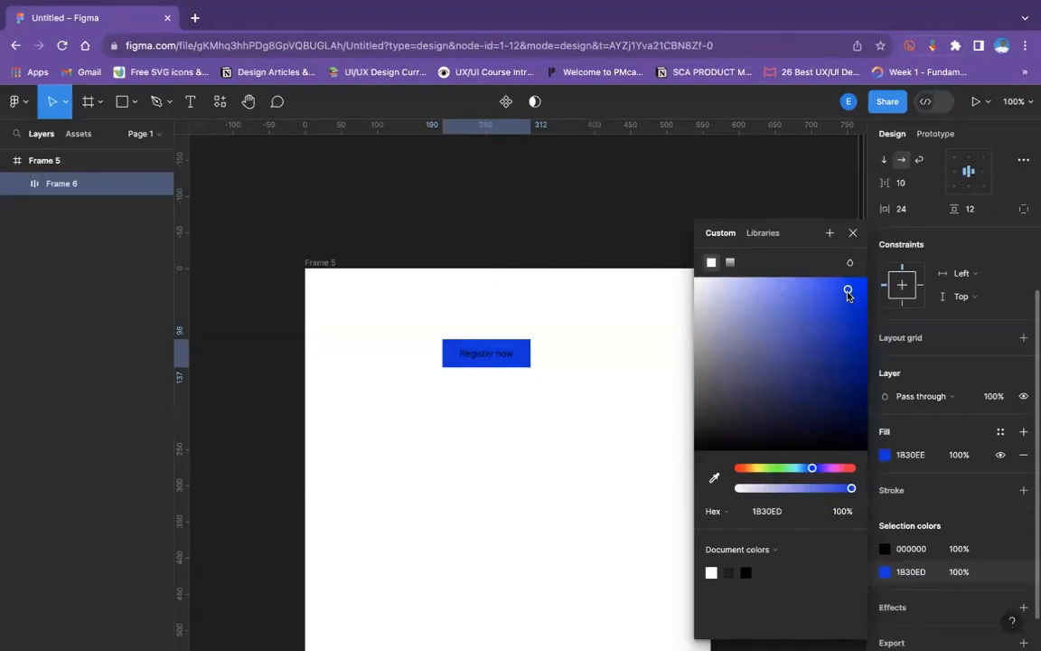
- Change the Register now label's text color to white using the document colors
click(488, 354)
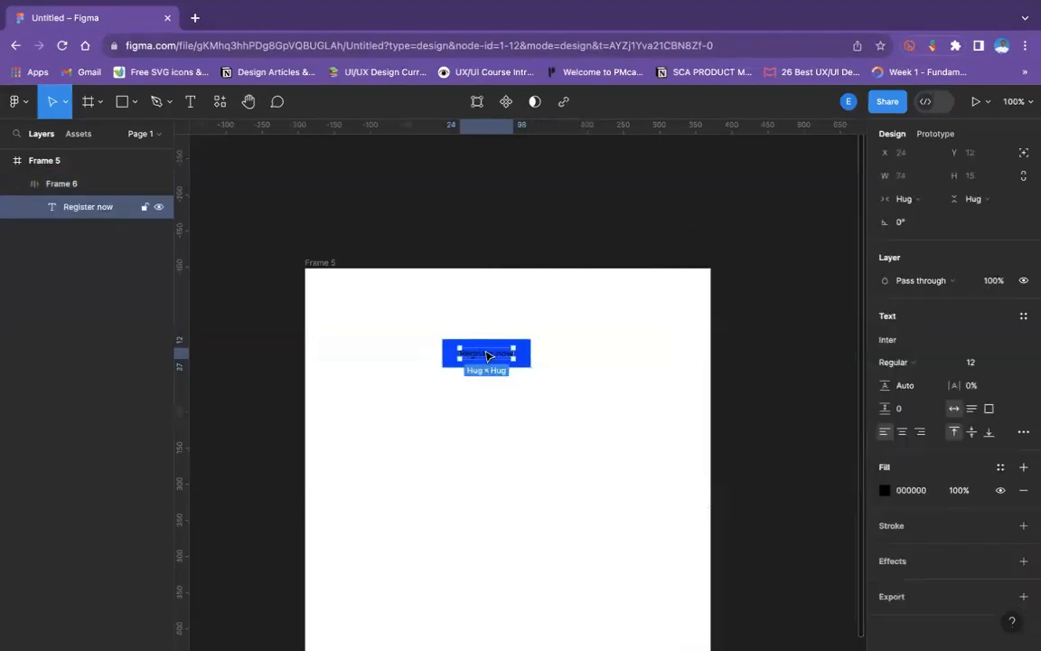
click(885, 490)
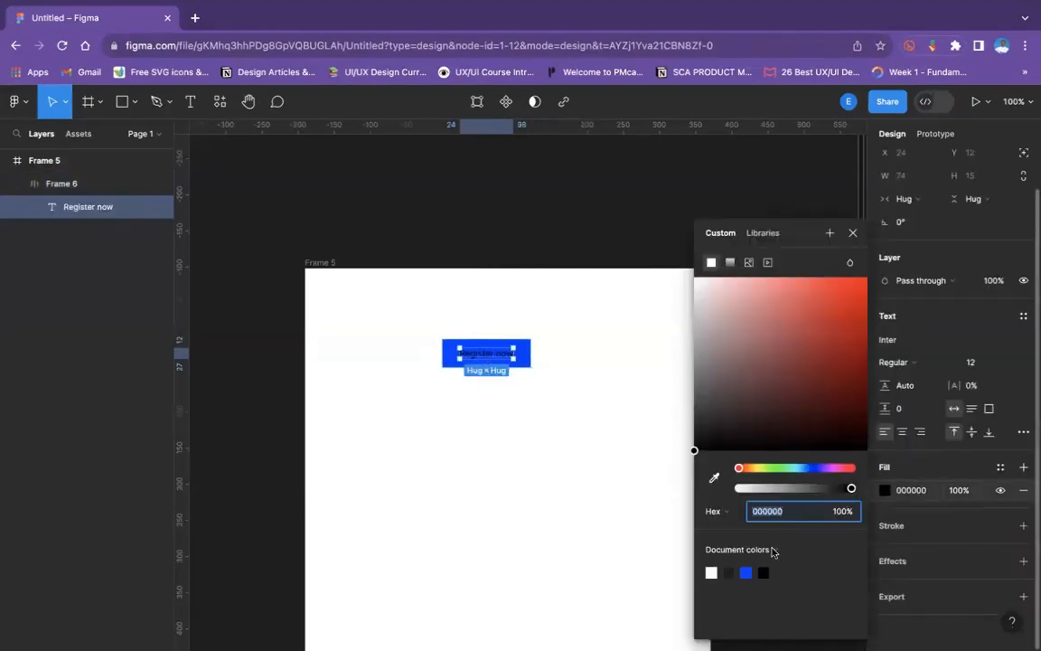
click(712, 572)
click(682, 550)
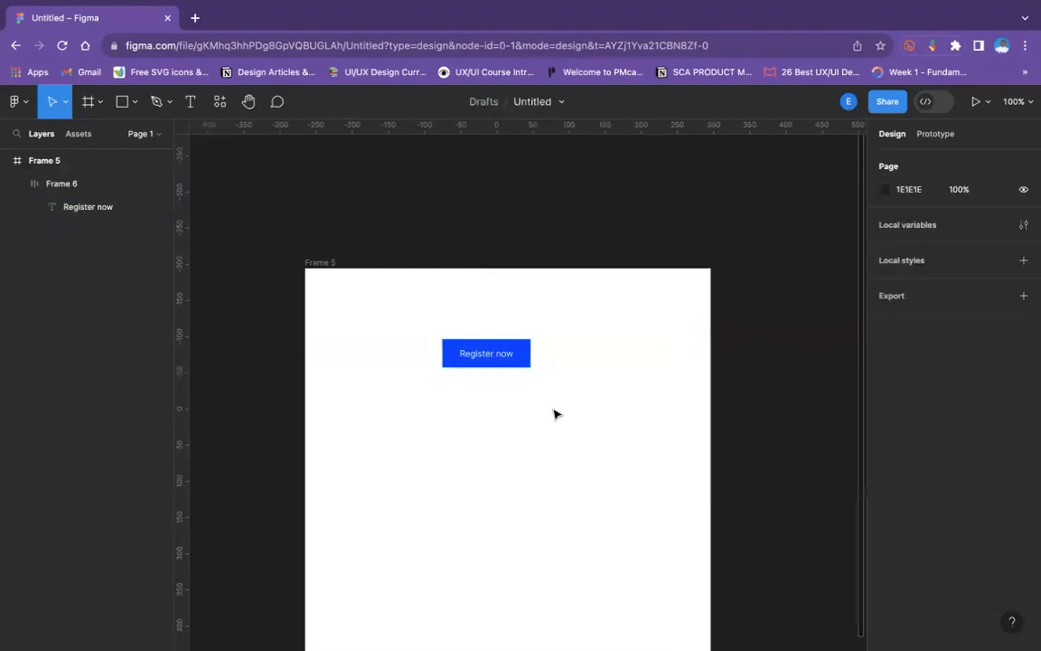
- Try a corner radius of 10 on the Register now button and settle on a radius of 5
click(512, 354)
click(980, 285)
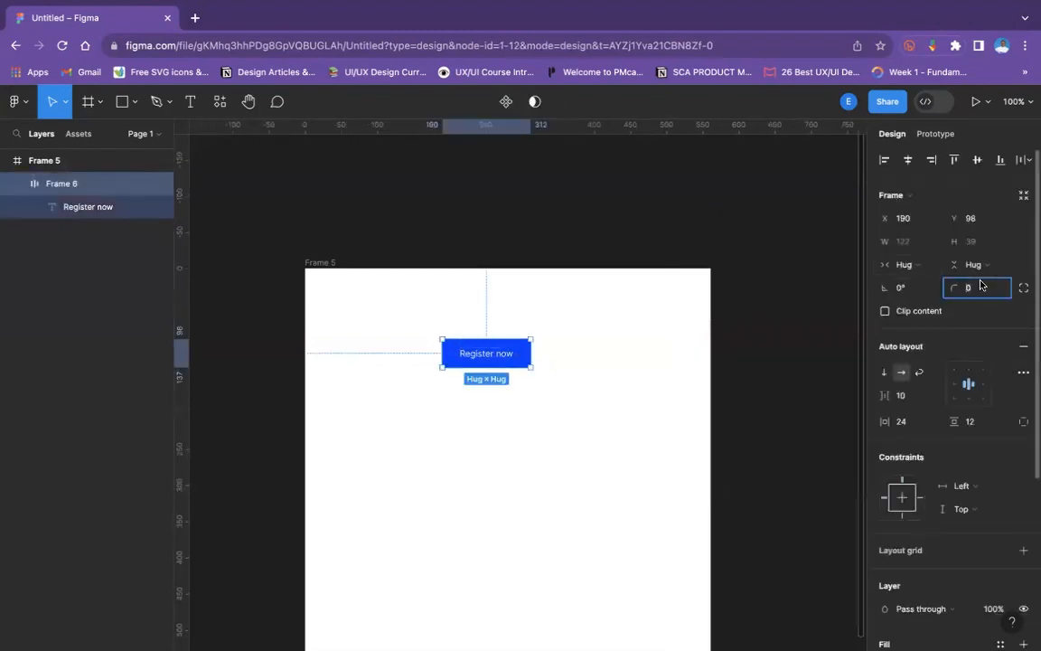
text(10)
key(Return)
key(ctrl+plus)
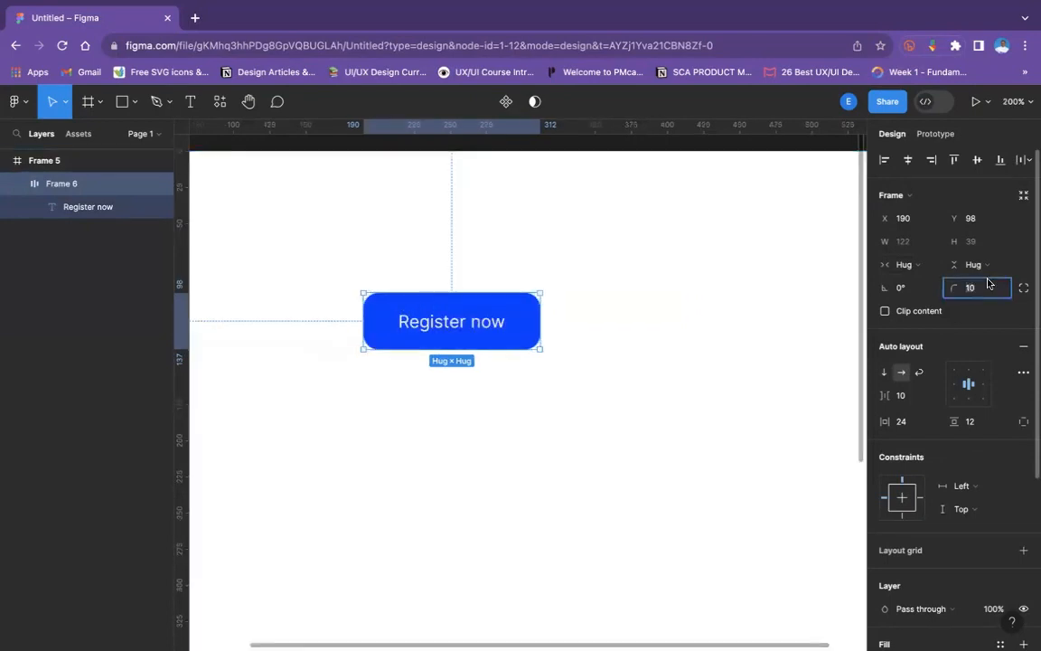
click(988, 285)
text(5)
key(Return)
click(542, 389)
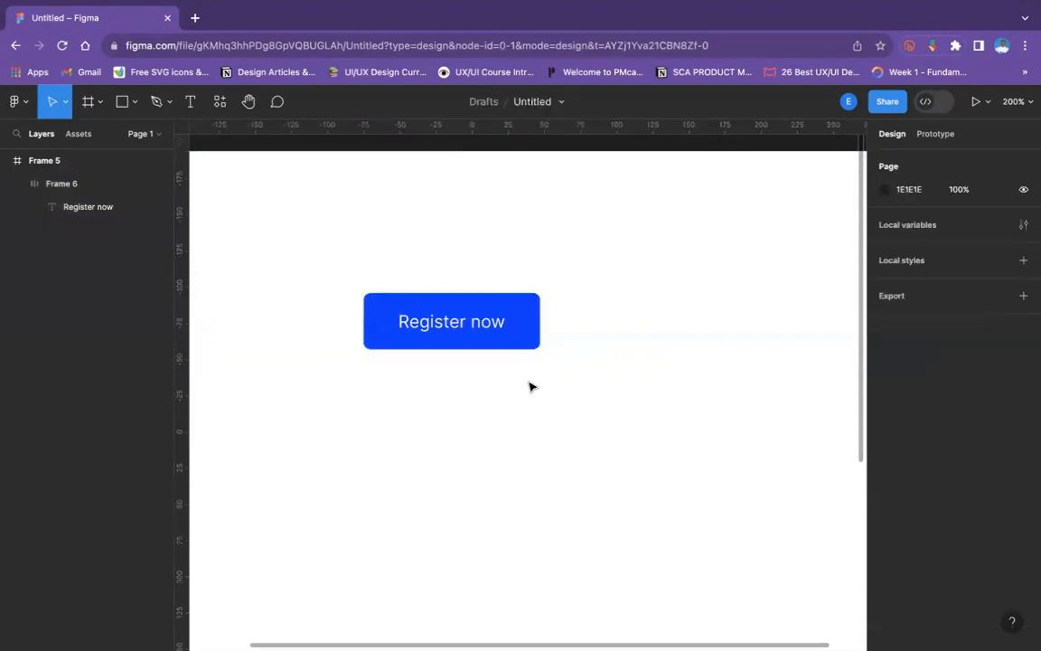
- Resize the Register now button from its edges to about 125 wide and 29 high, keeping Fixed width as its horizontal sizing
click(509, 339)
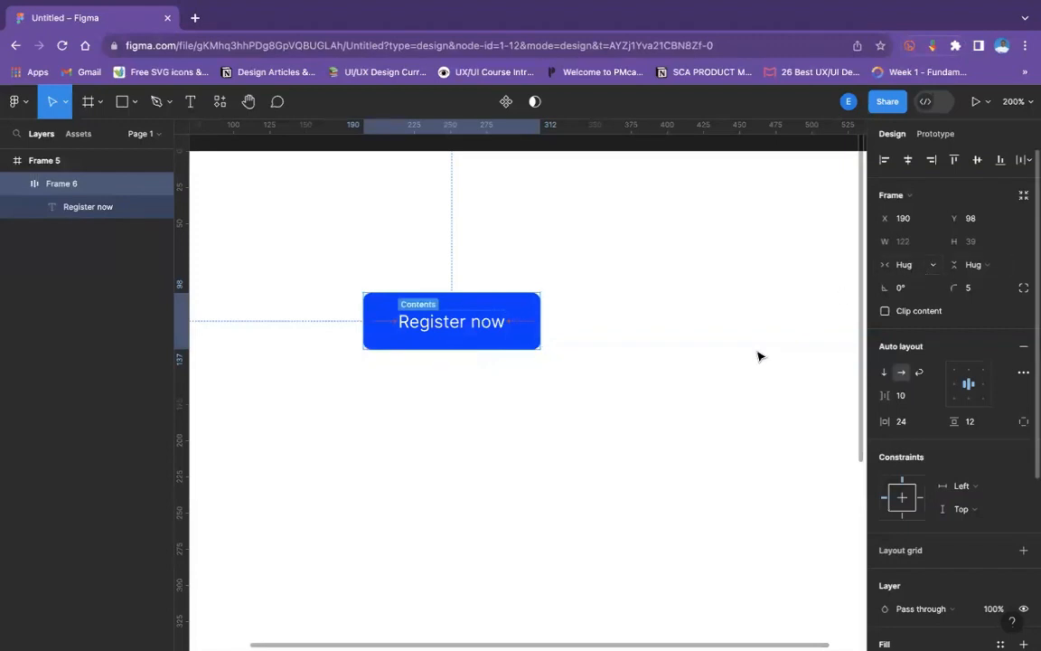
click(548, 344)
click(538, 335)
mouse_move(542, 328)
mouse_down()
mouse_move(711, 325)
mouse_move(537, 337)
mouse_move(774, 337)
mouse_move(515, 337)
mouse_move(658, 337)
mouse_move(544, 344)
mouse_up()
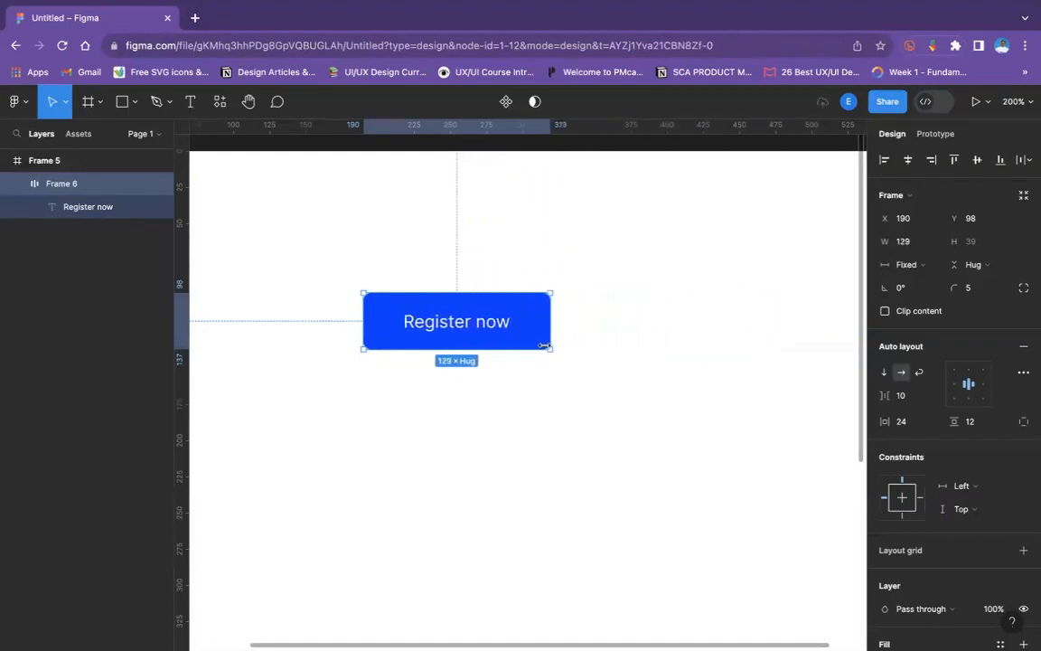
click(906, 264)
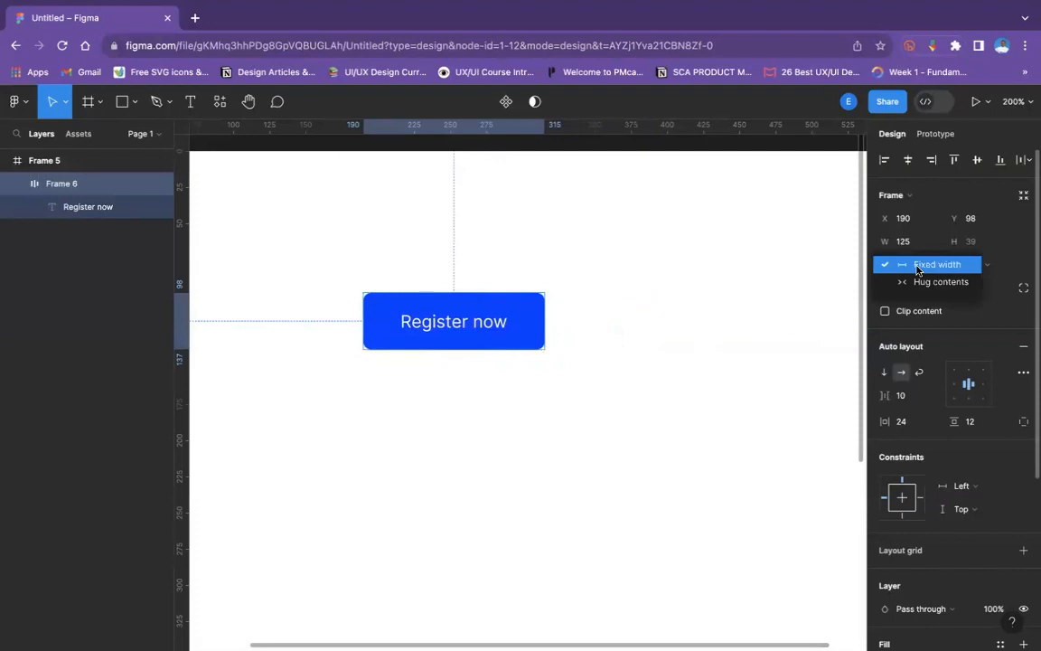
click(917, 265)
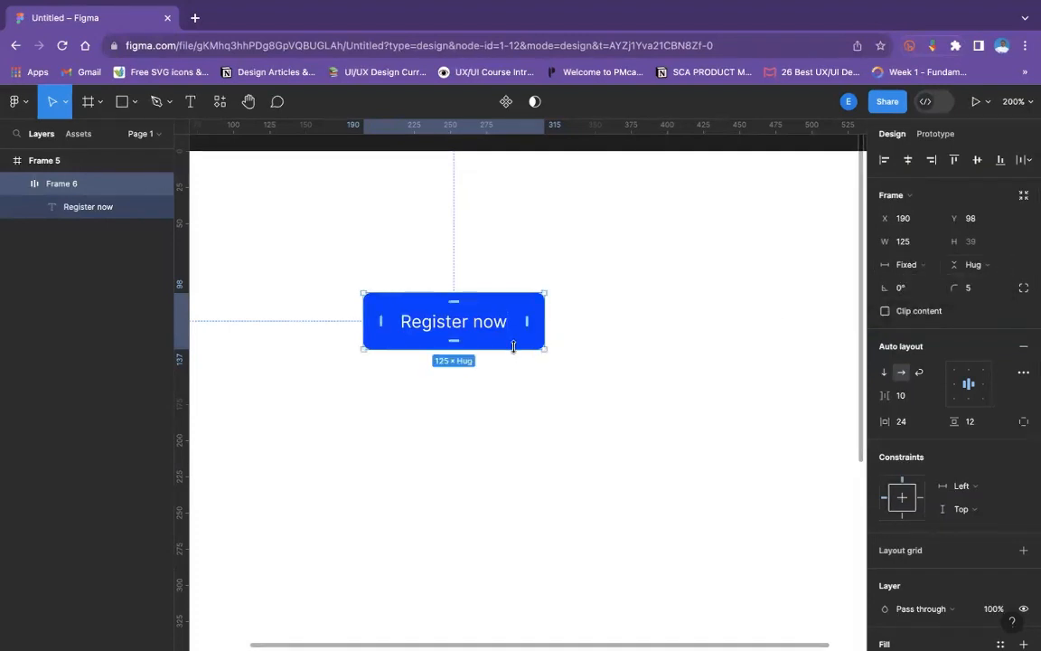
drag(513, 346, 564, 335)
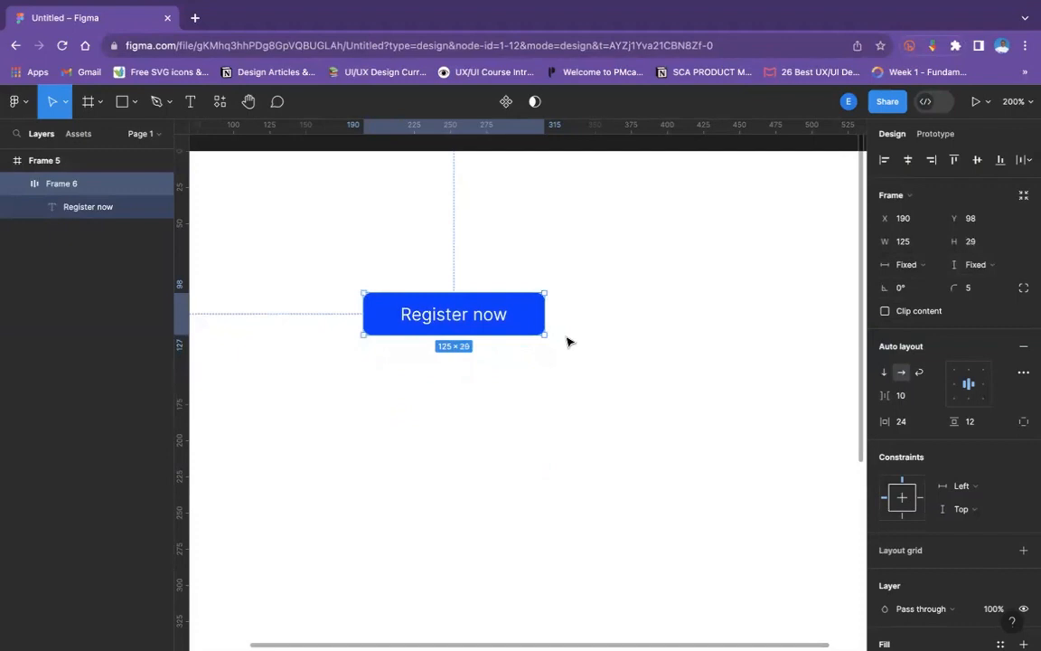
- Change the Register now button's label to "Register your free account" while the button keeps its fixed width
double_click(501, 328)
double_click(500, 323)
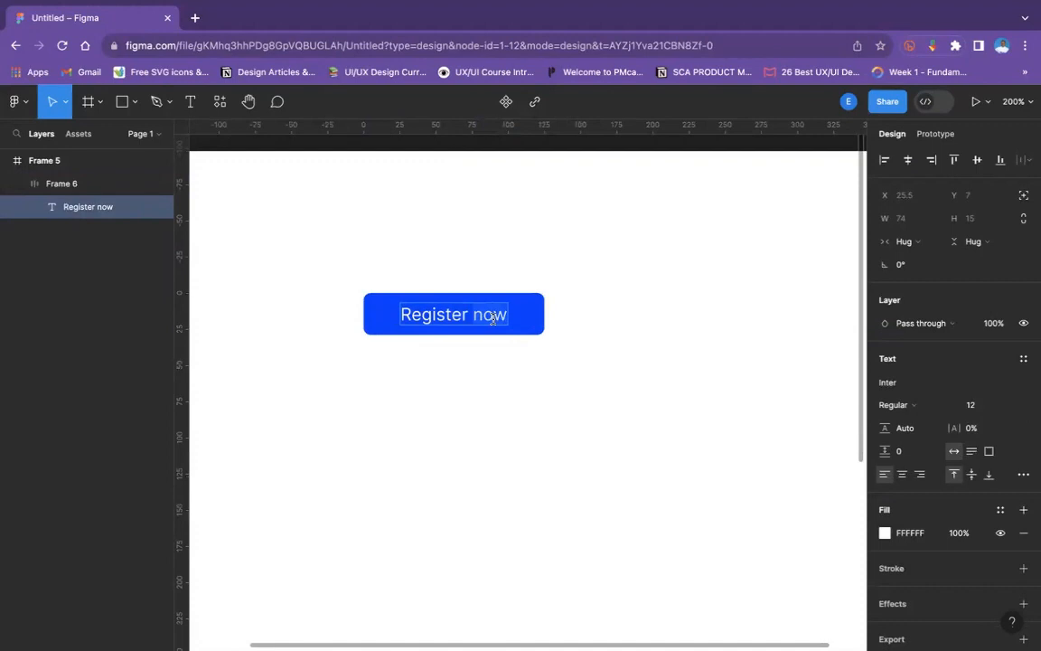
text(yo)
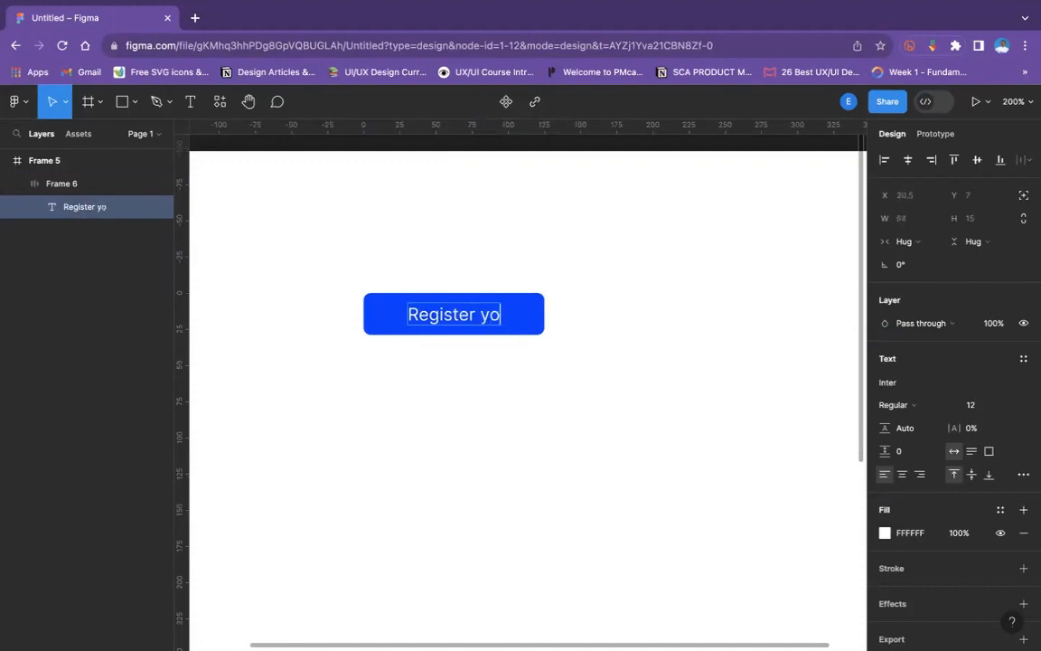
text(ur free)
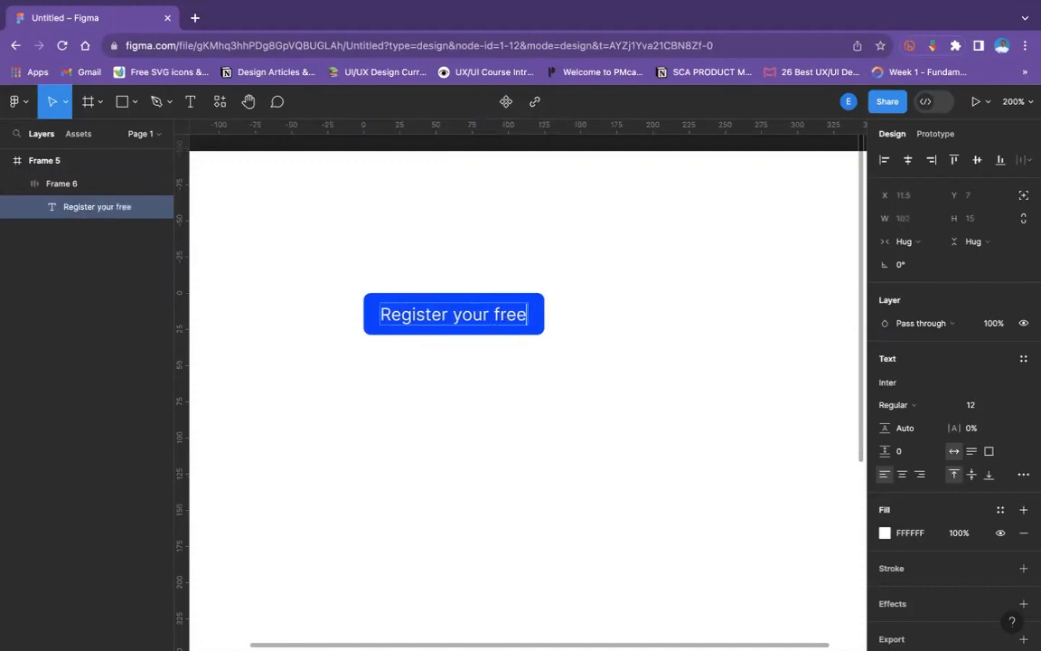
text( account)
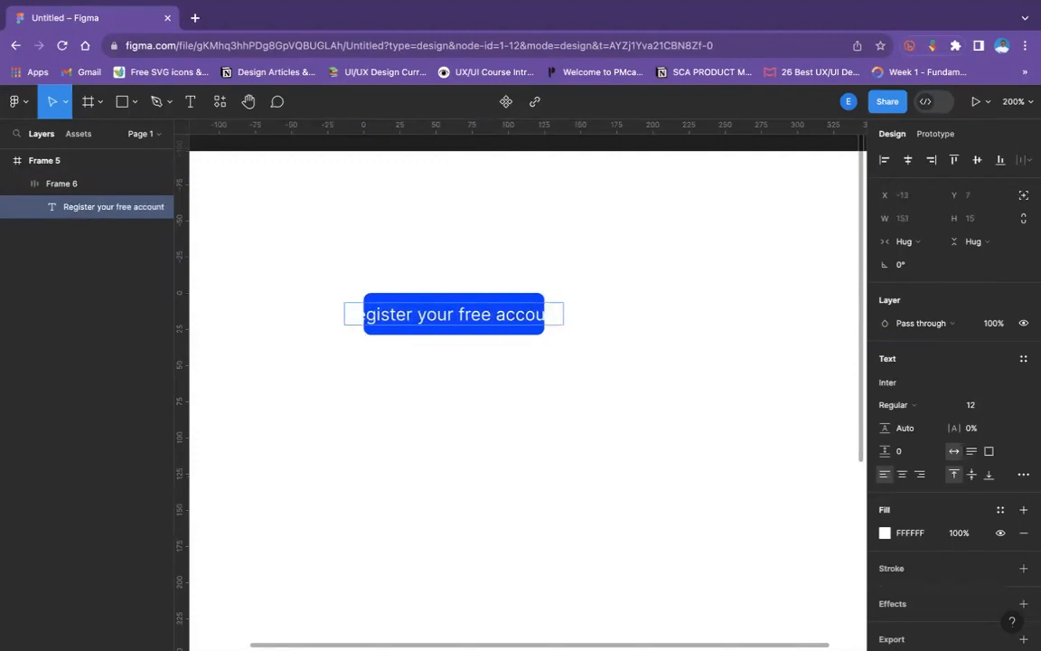
key(Escape)
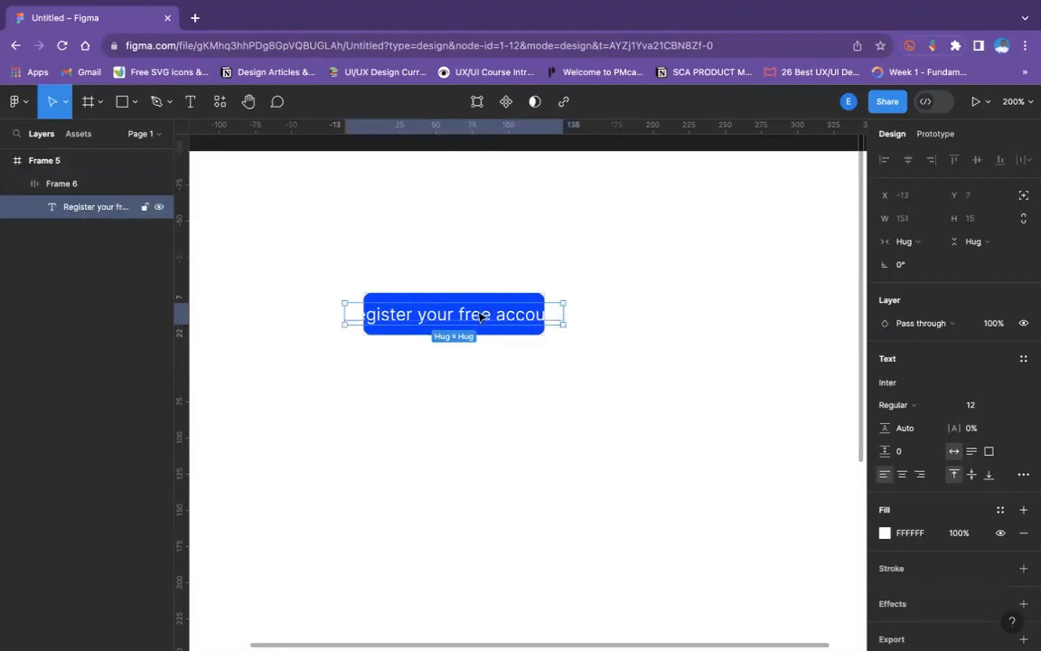
key(Escape)
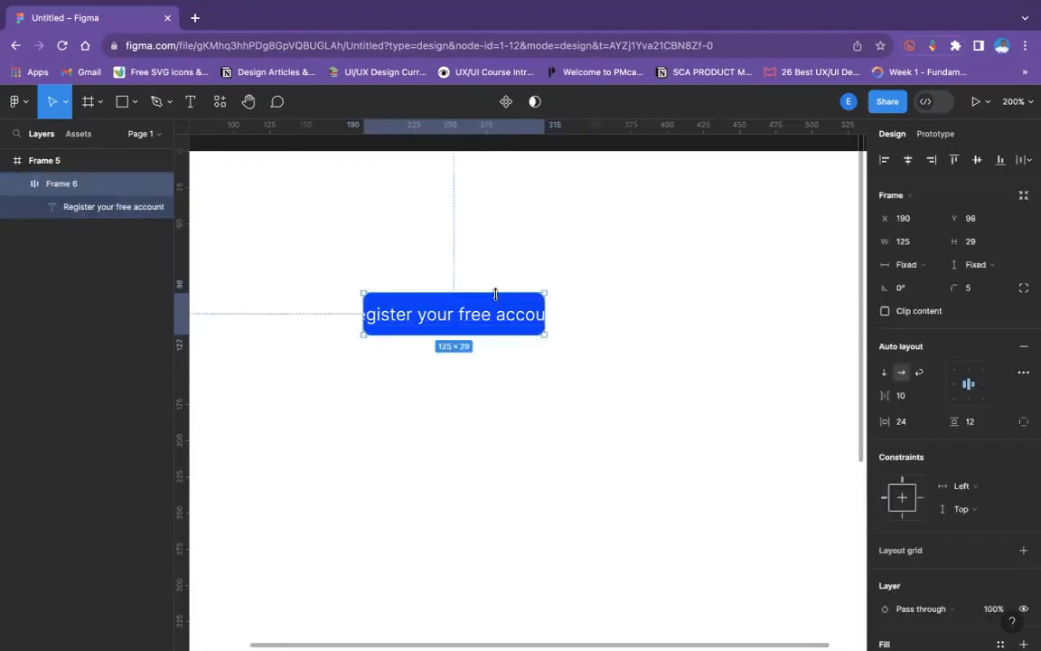
click(395, 364)
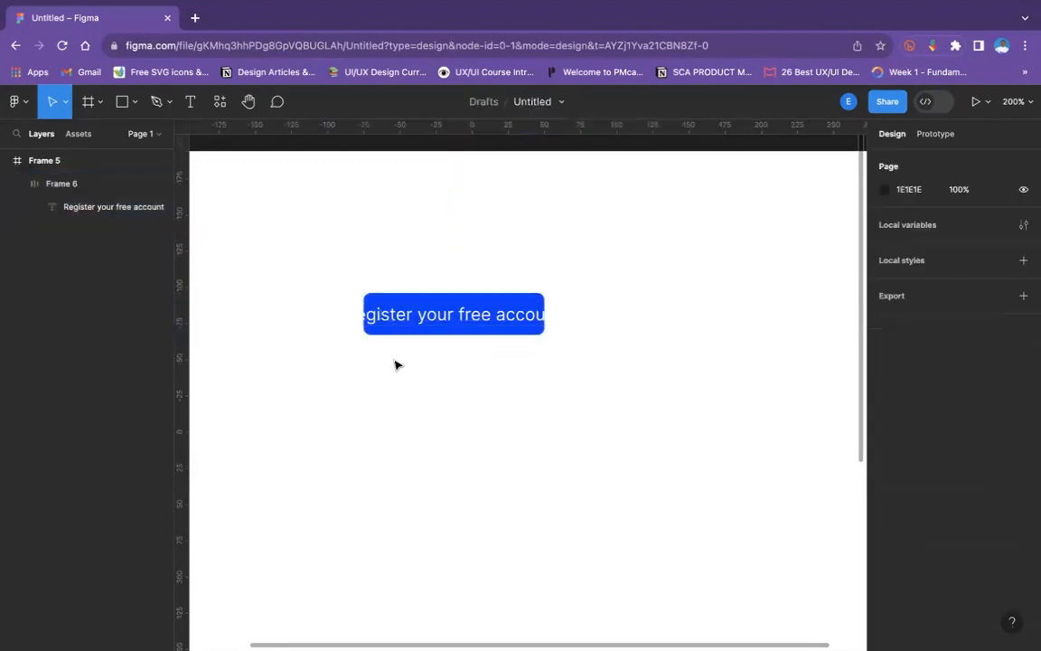
- Switch the horizontal sizing of the button's text label from Hug to Fixed
click(420, 322)
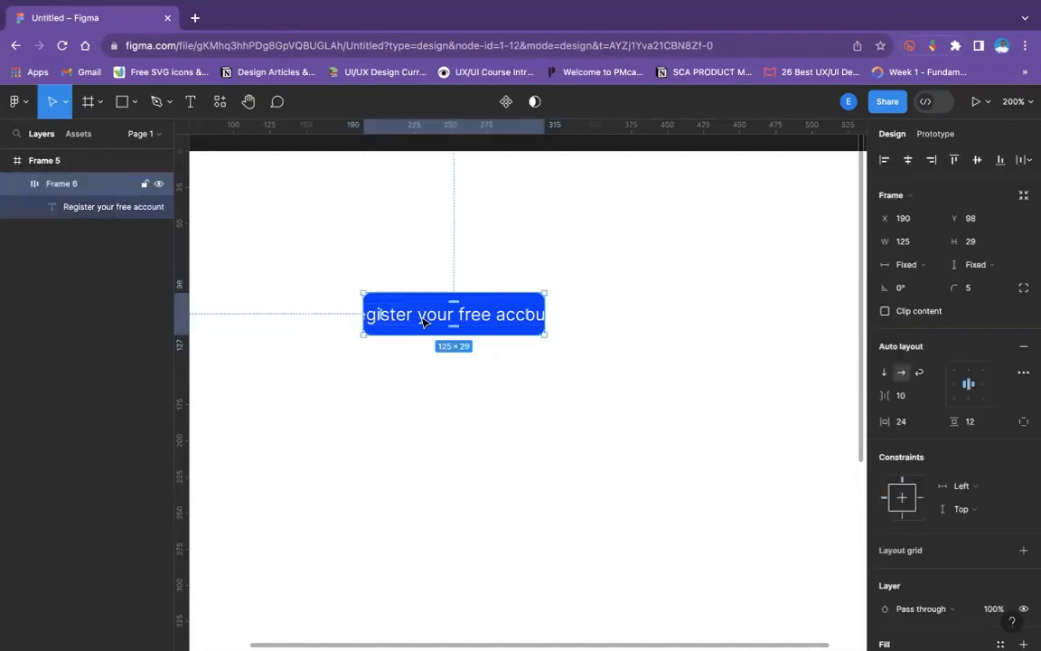
click(692, 350)
click(518, 296)
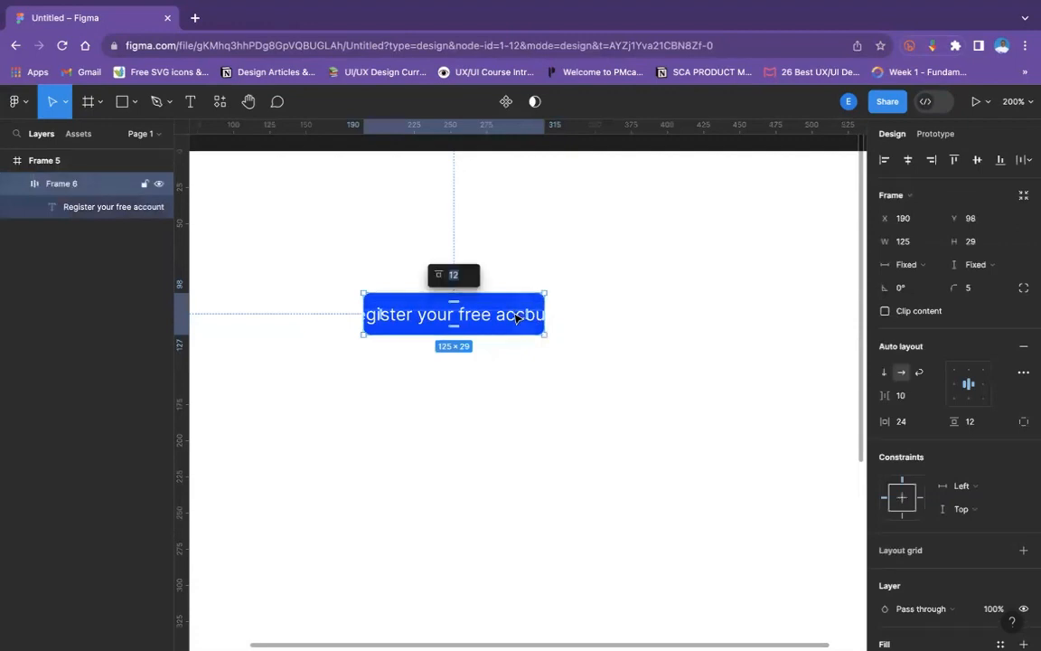
click(519, 318)
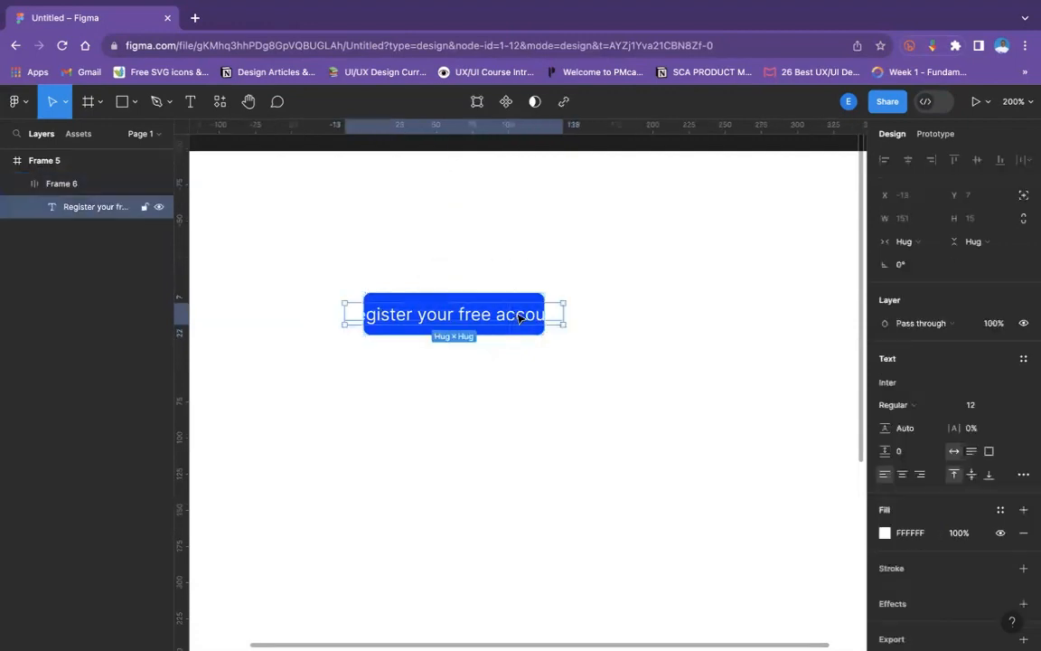
click(913, 249)
click(929, 224)
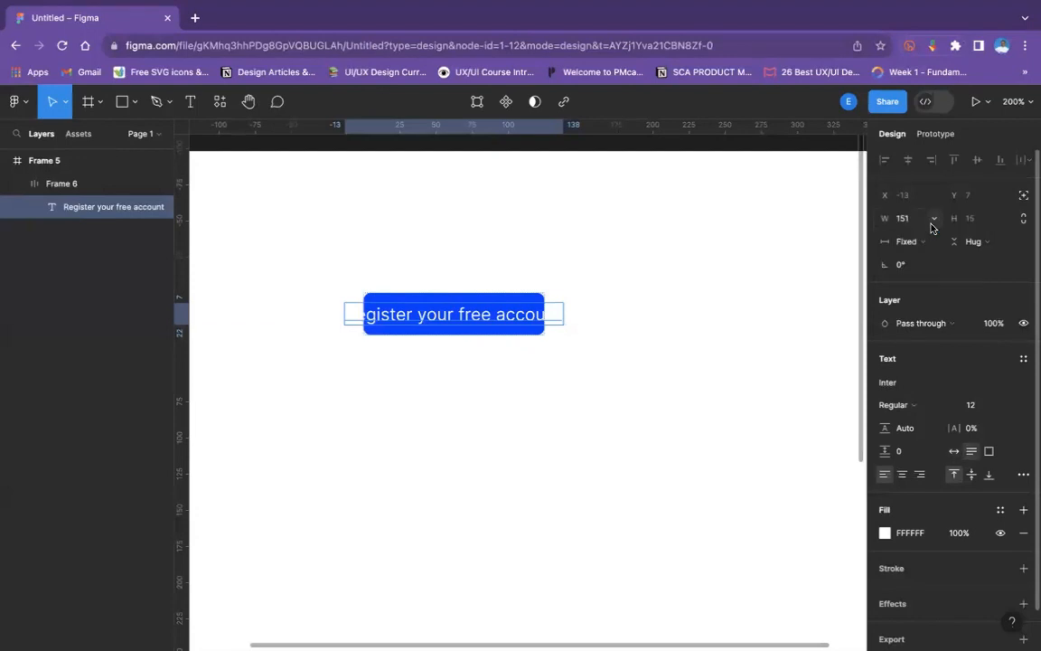
click(615, 316)
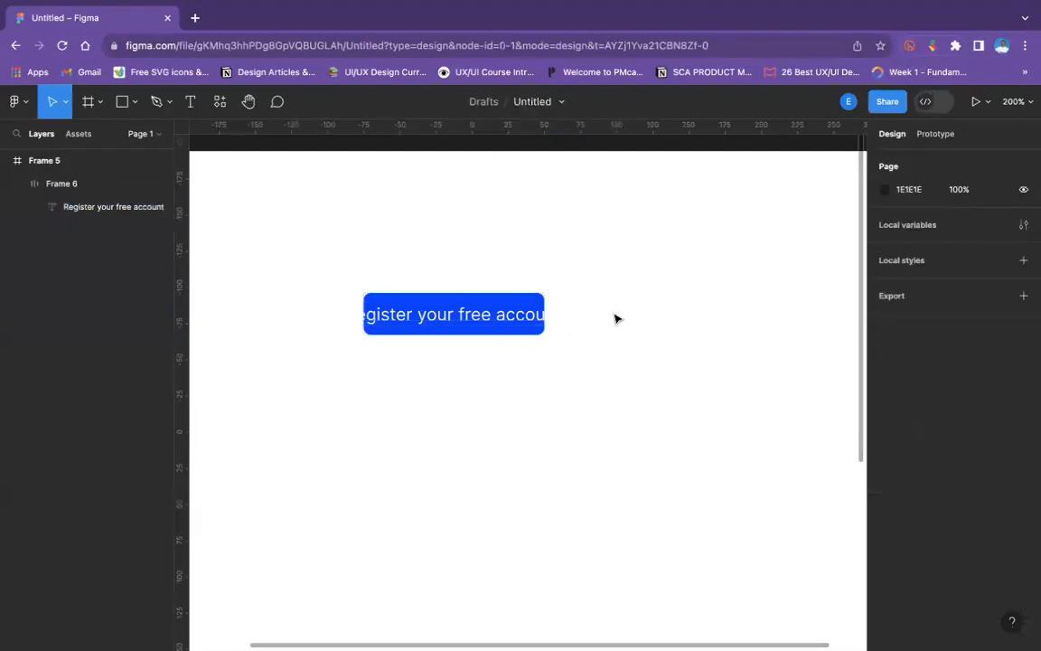
- Undo the label's sizing change and the text edit, back to the original "Register now" wording
key(super+z)
key(super+z)
key(super+z)
key(super+z)
key(super+z)
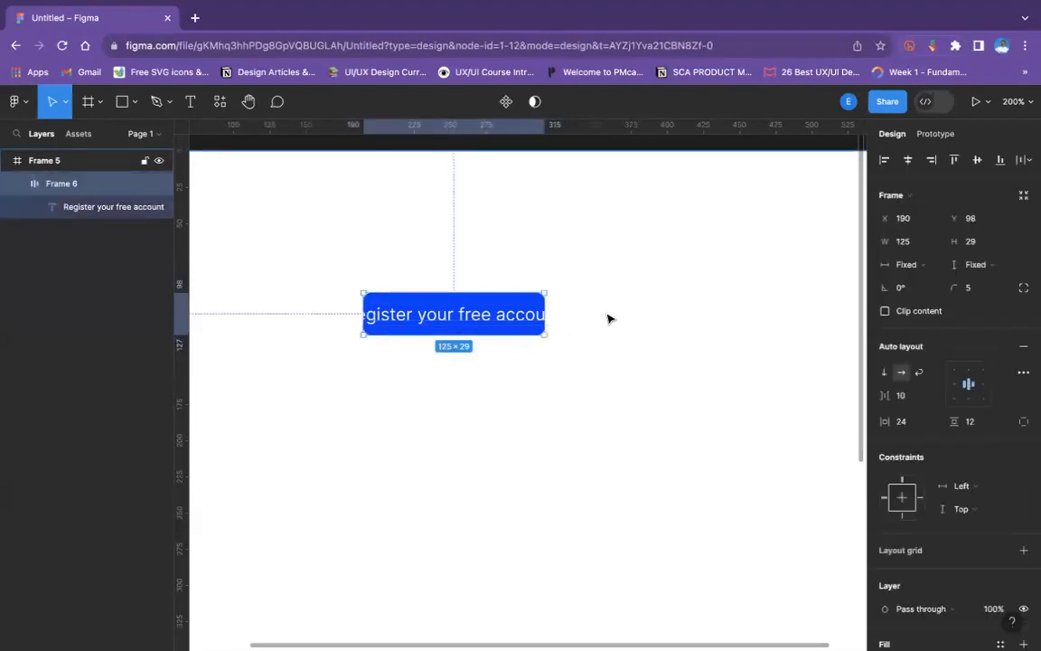
key(super+z)
key(super+z)
key(super+z)
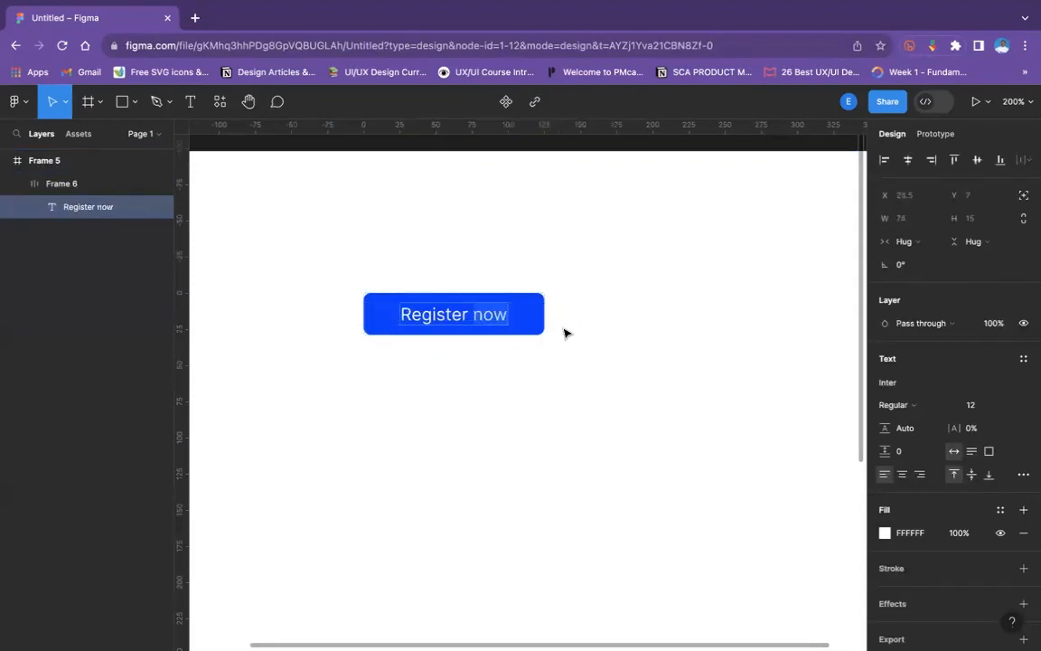
key(super+z)
key(super+z)
key(super+z)
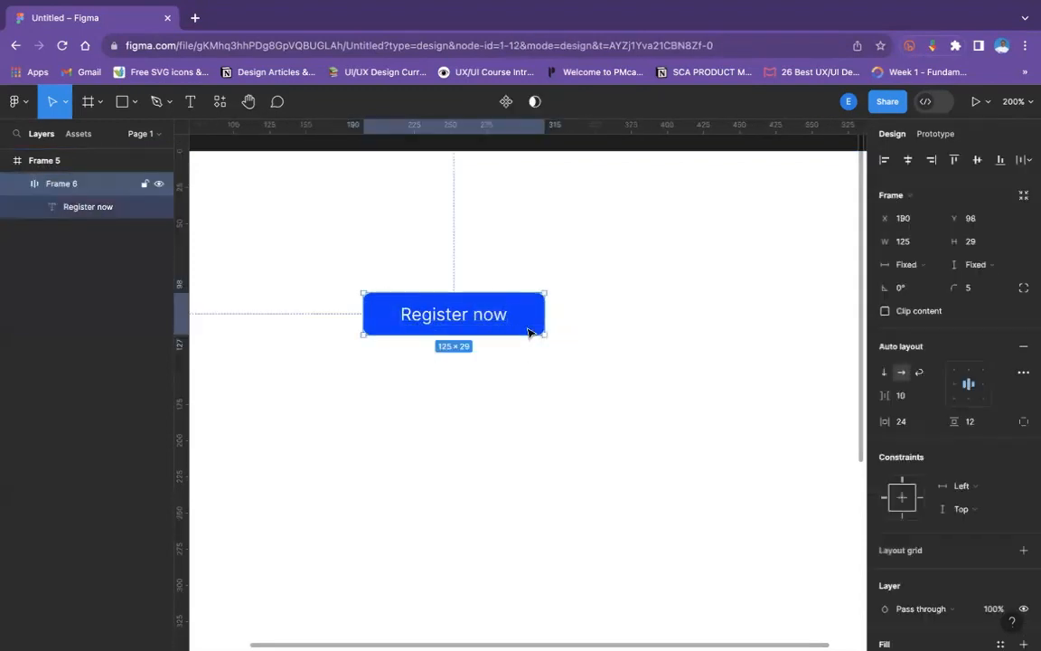
- Duplicate the Register now button directly below the original at Y 141, and collapse the original Frame 6 in the layer list
drag(520, 332, 521, 394)
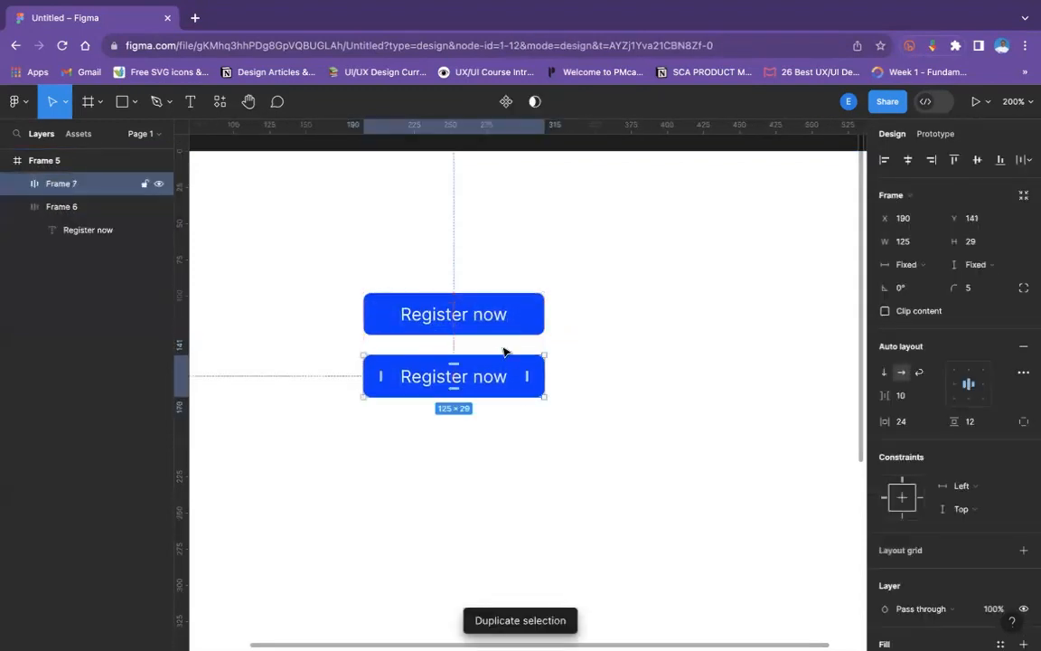
click(496, 331)
click(662, 326)
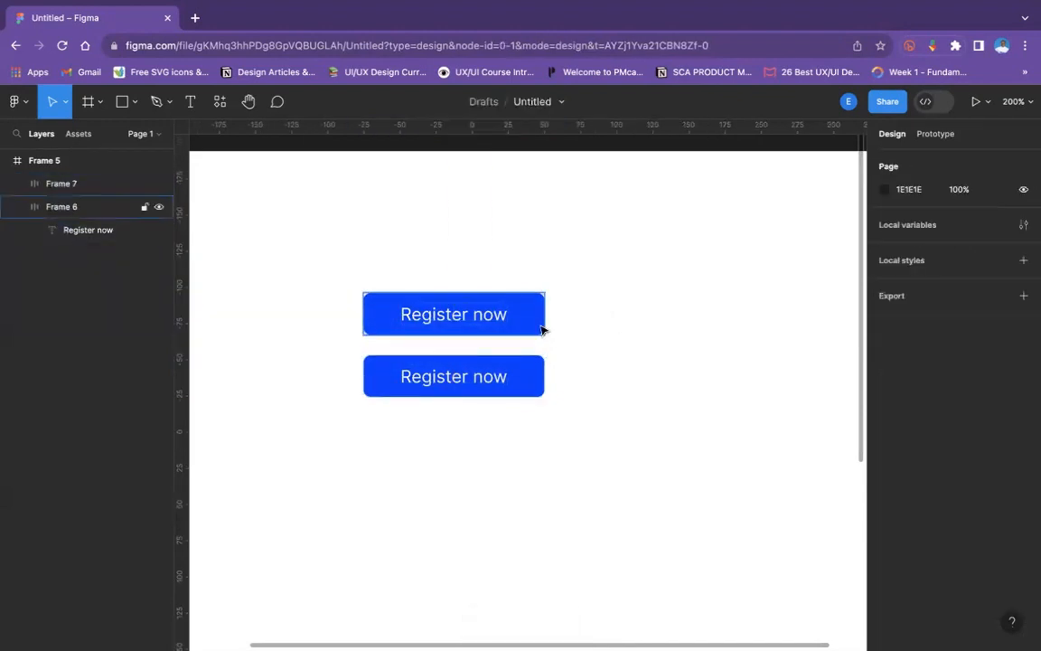
click(540, 325)
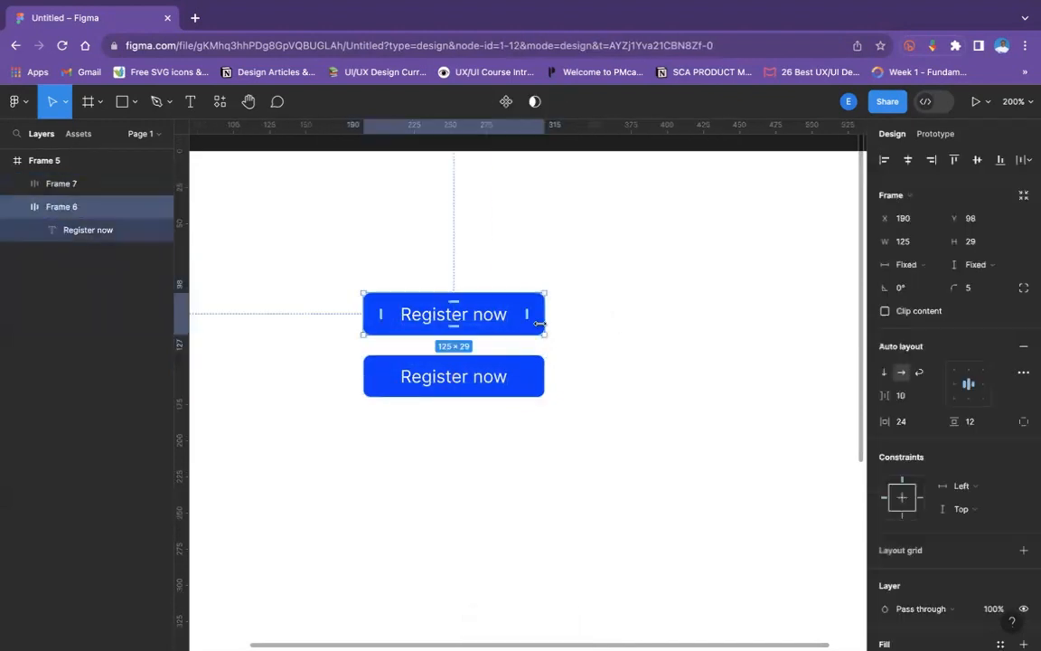
click(17, 207)
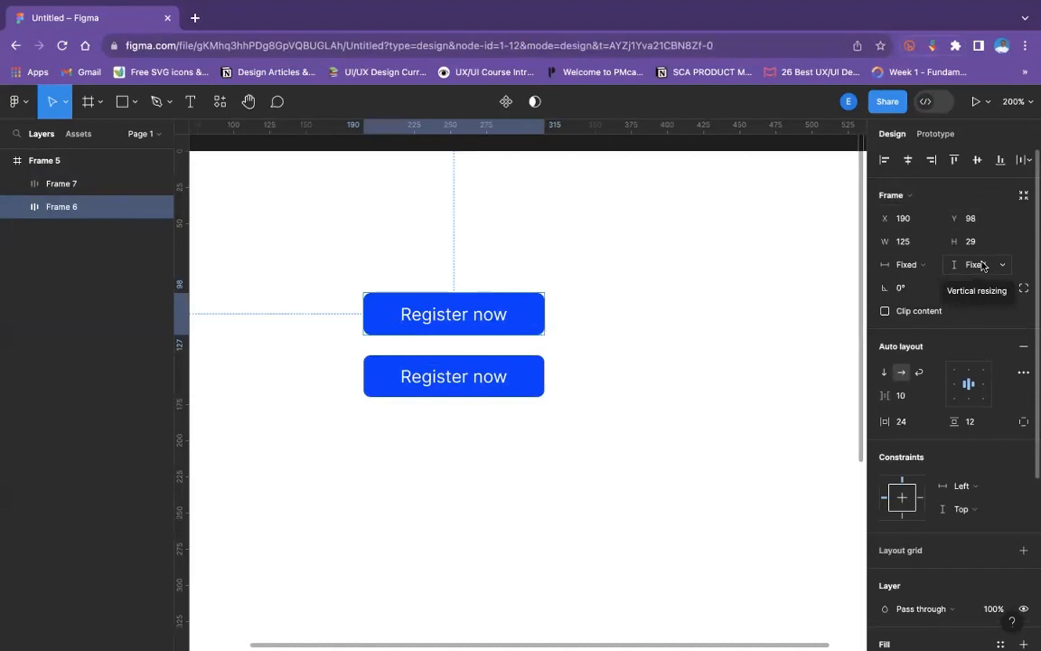
- Replace the upper button's label with "register your free acoount", leaving its fixed sizing in place
click(404, 313)
double_click(404, 312)
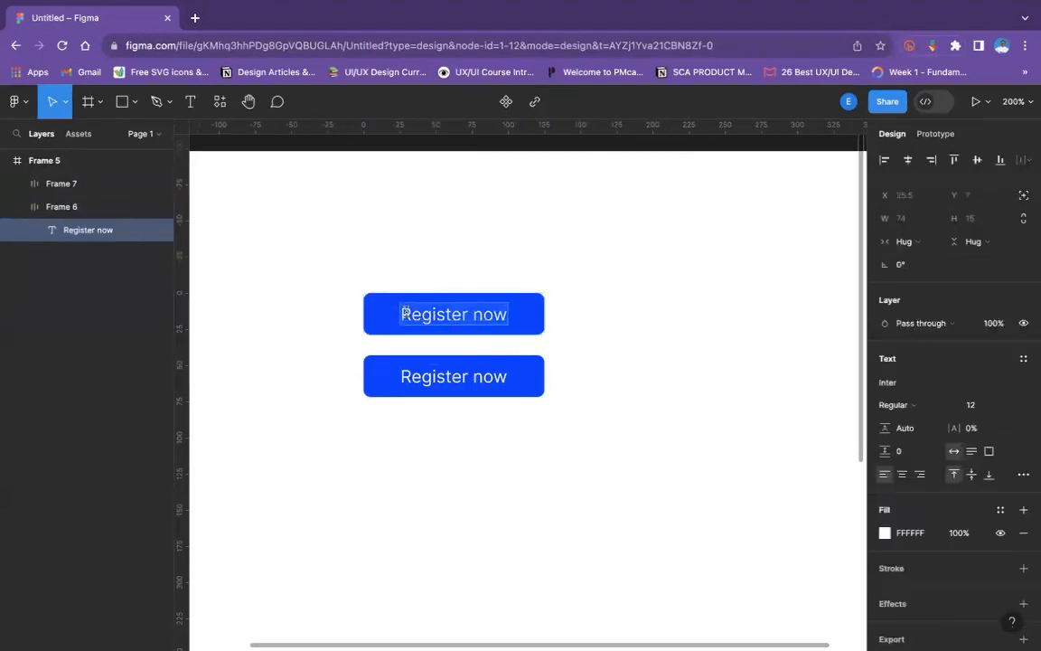
text(re)
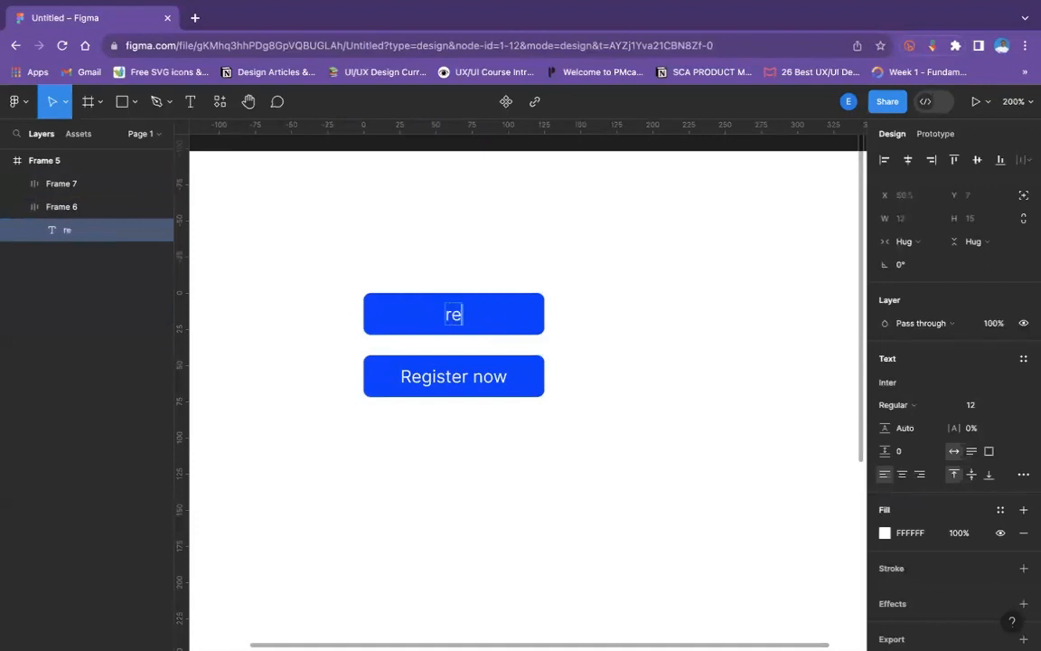
text(gister )
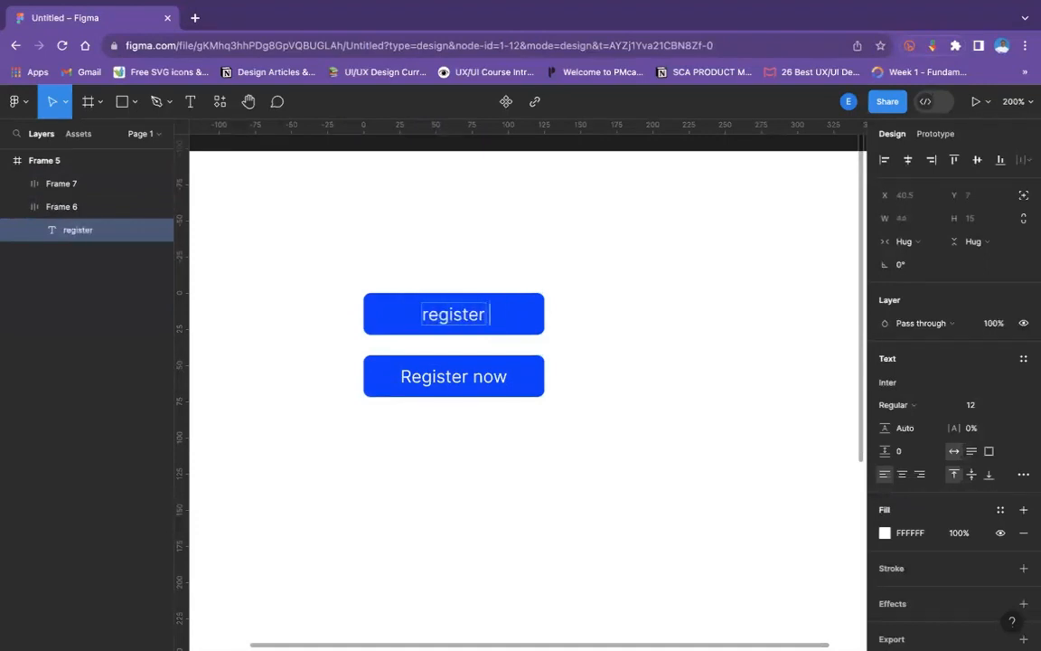
text(your)
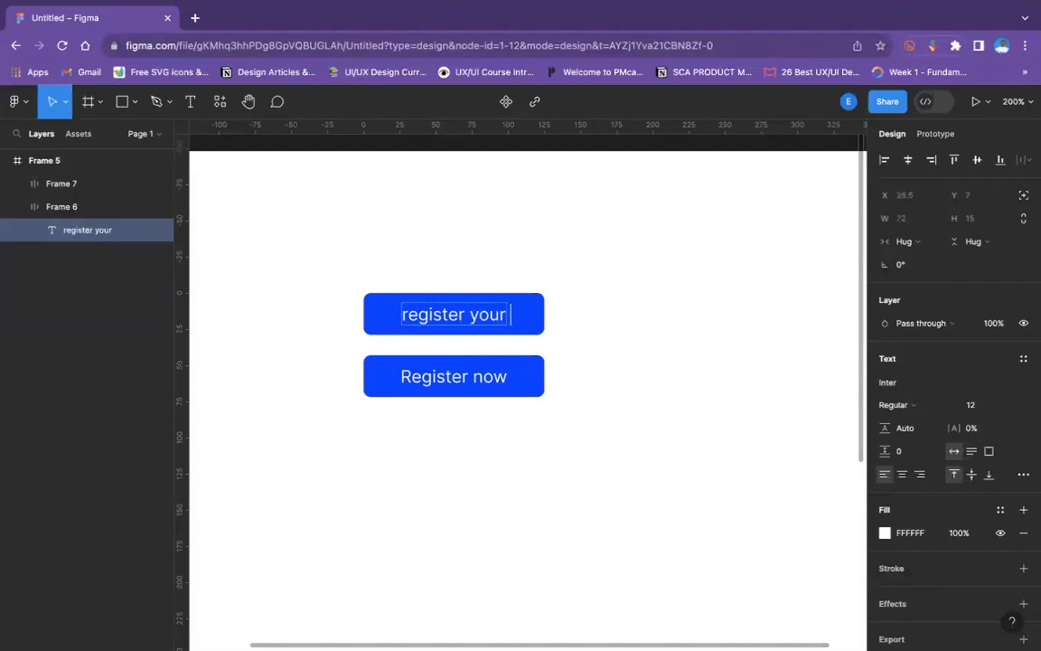
text( free acoount)
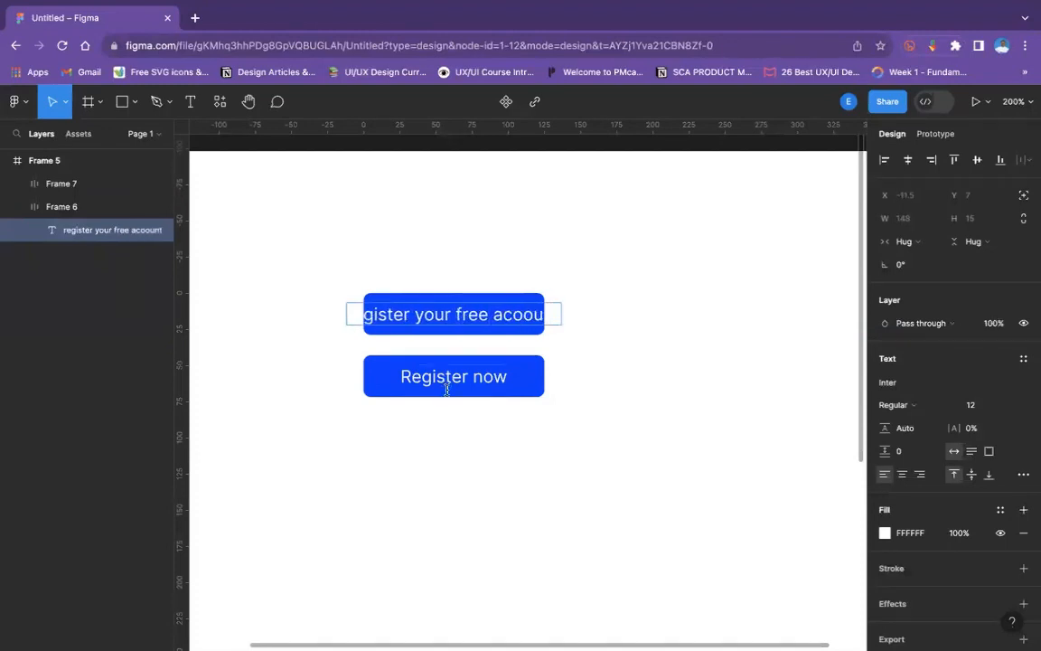
key(Escape)
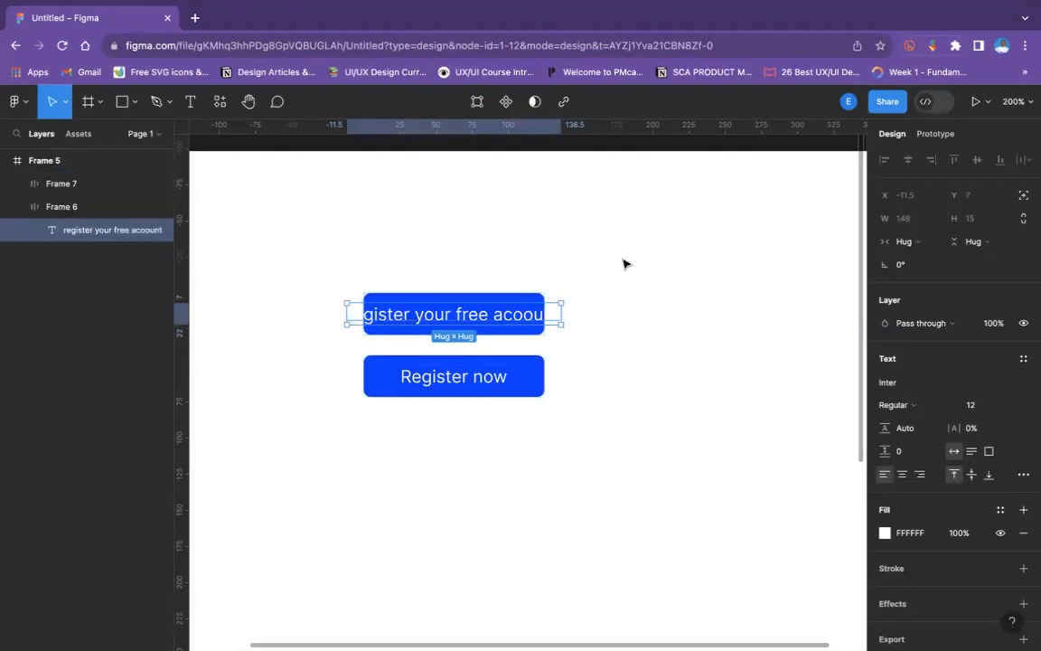
- Set both the horizontal and vertical sizing of the lower Register now button to Hug contents
click(530, 386)
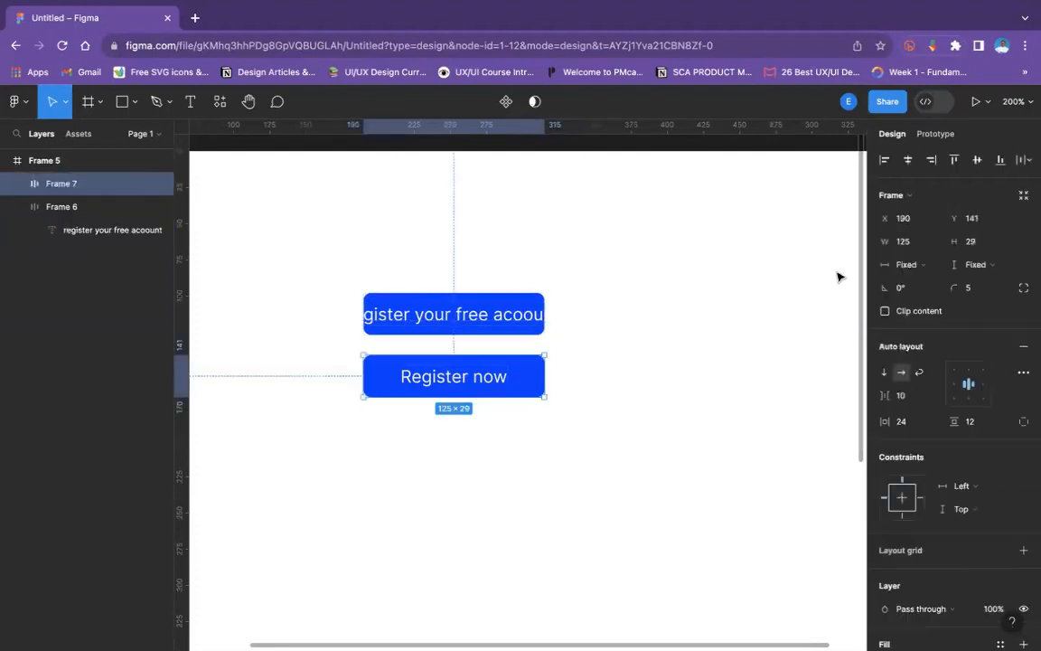
click(890, 267)
click(902, 281)
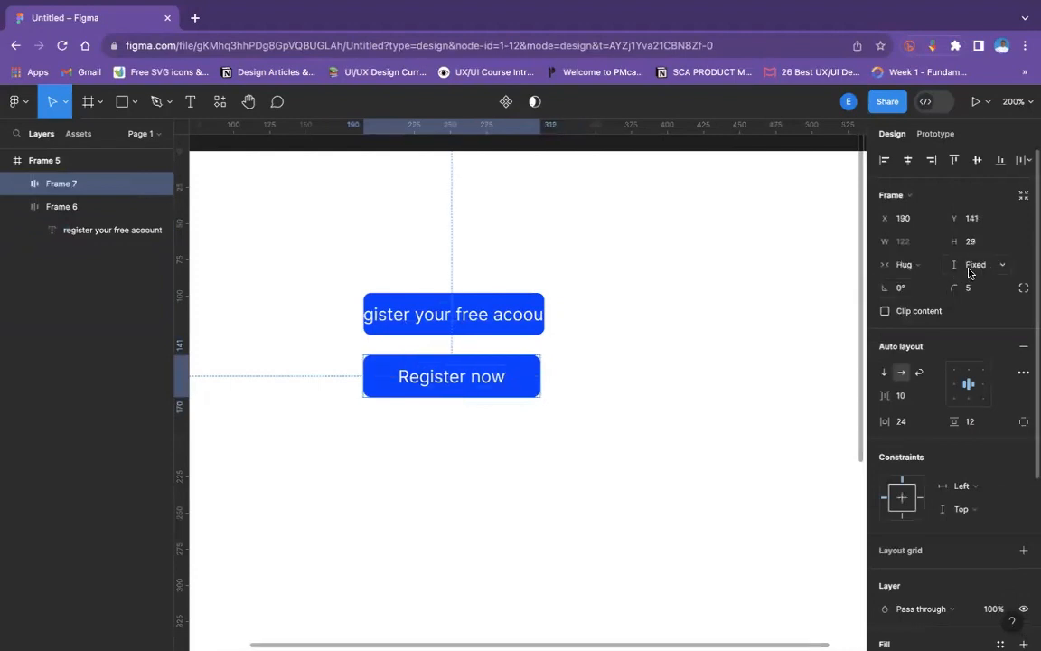
click(969, 266)
click(912, 281)
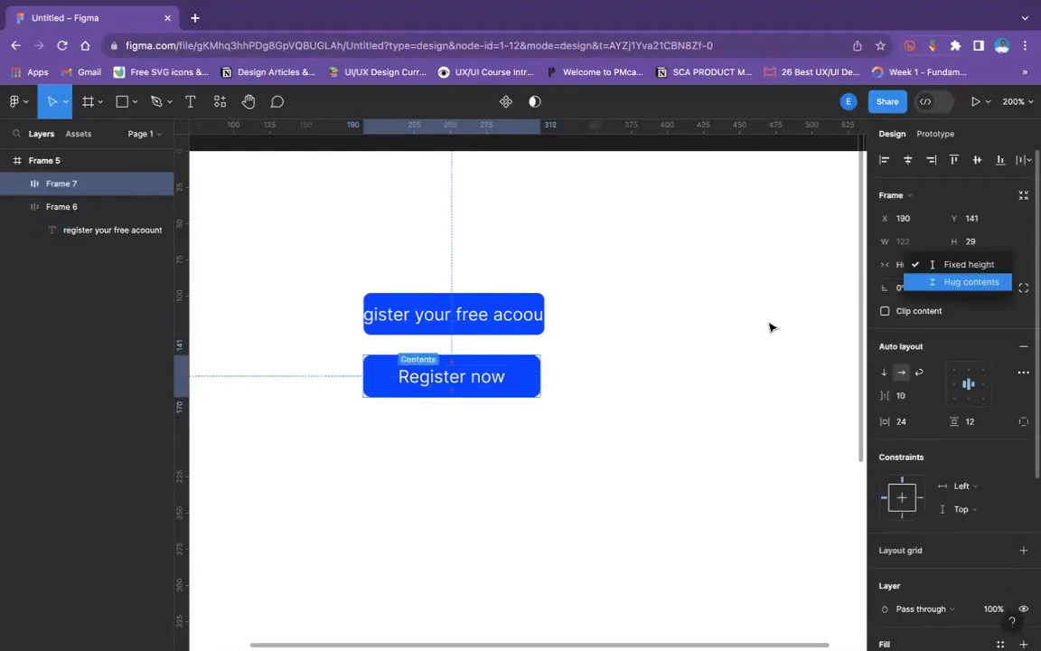
- Replace the lower button's label with "Register your free account now" and clear the selection
double_click(493, 386)
double_click(489, 383)
text(R)
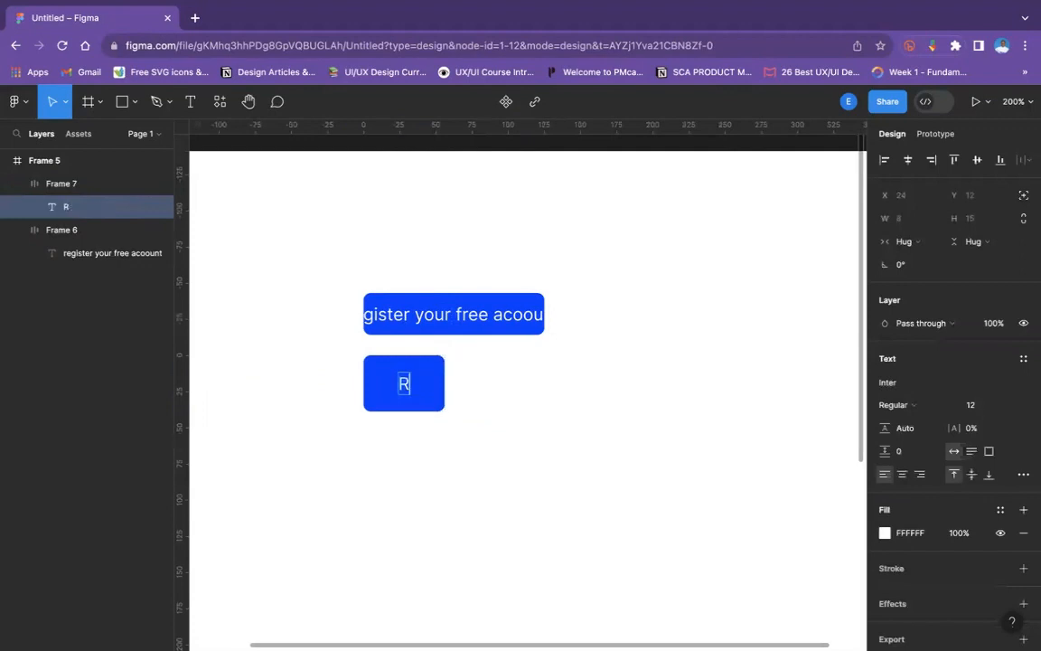
text(egister )
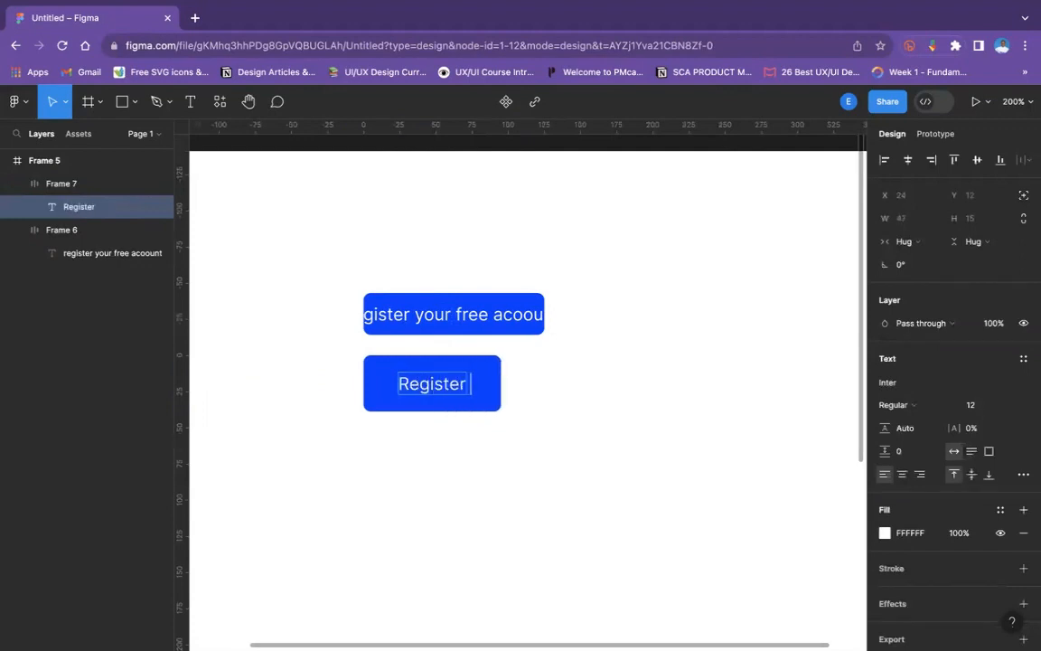
text(your free )
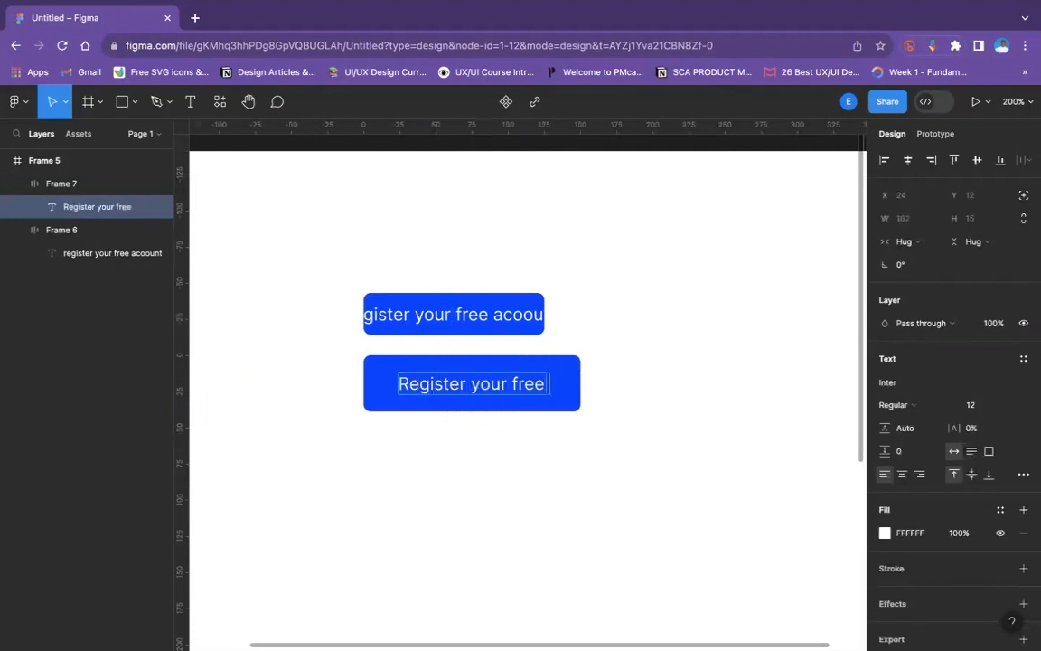
text(accoun)
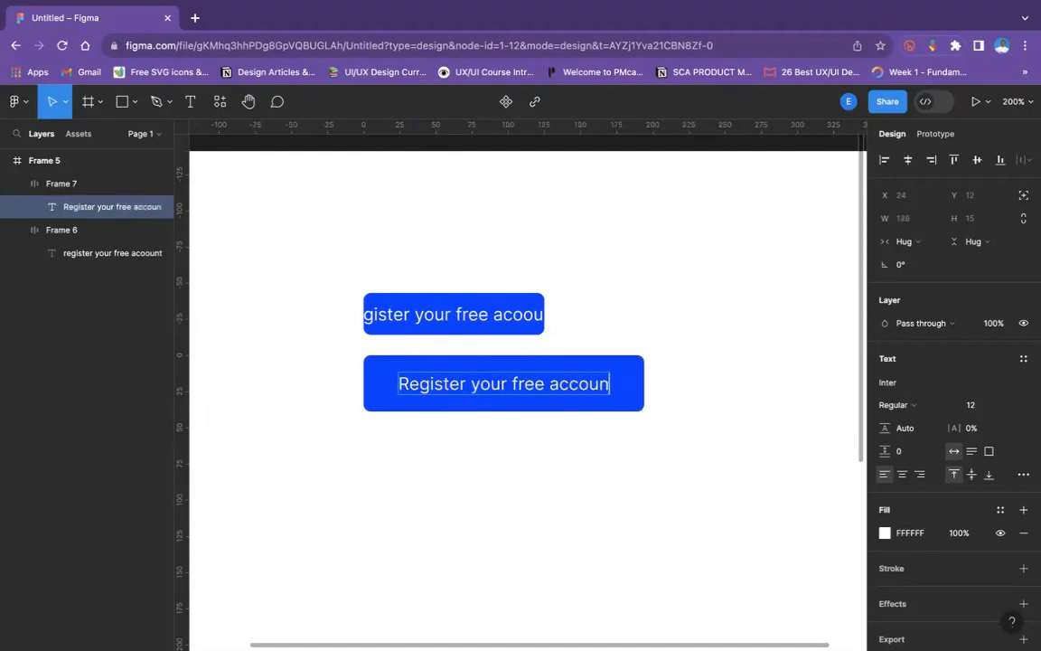
text(t now)
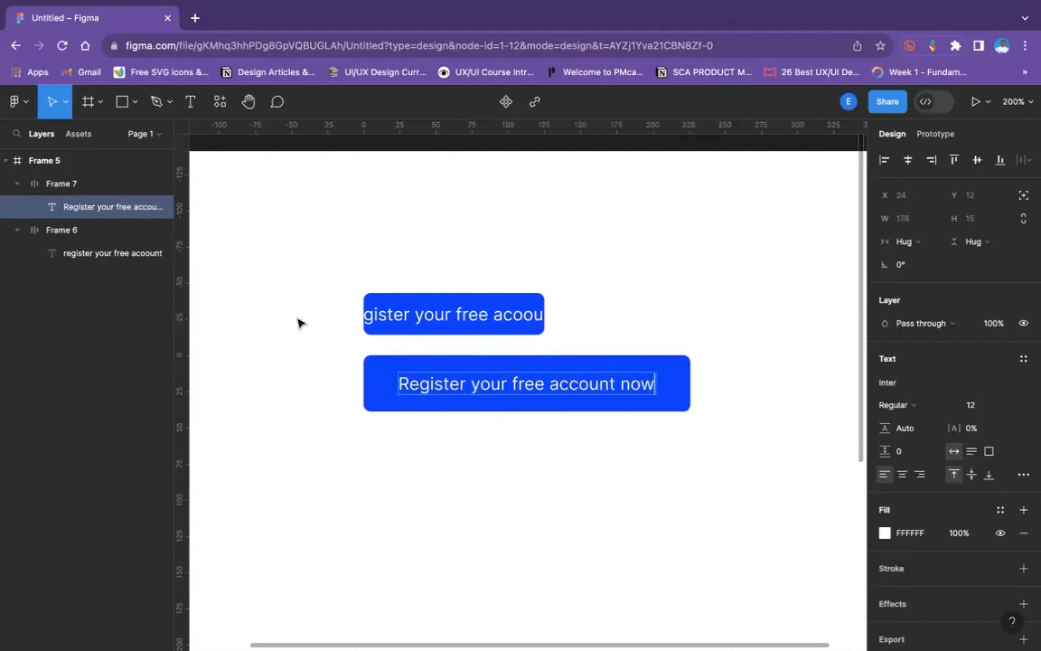
key(Escape)
click(391, 390)
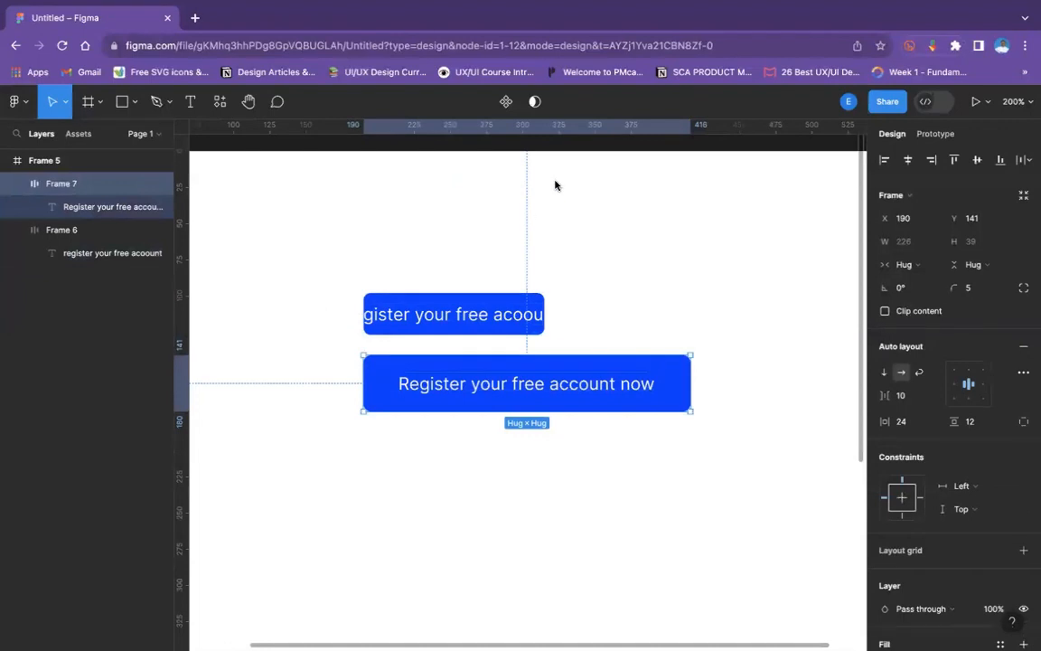
click(352, 204)
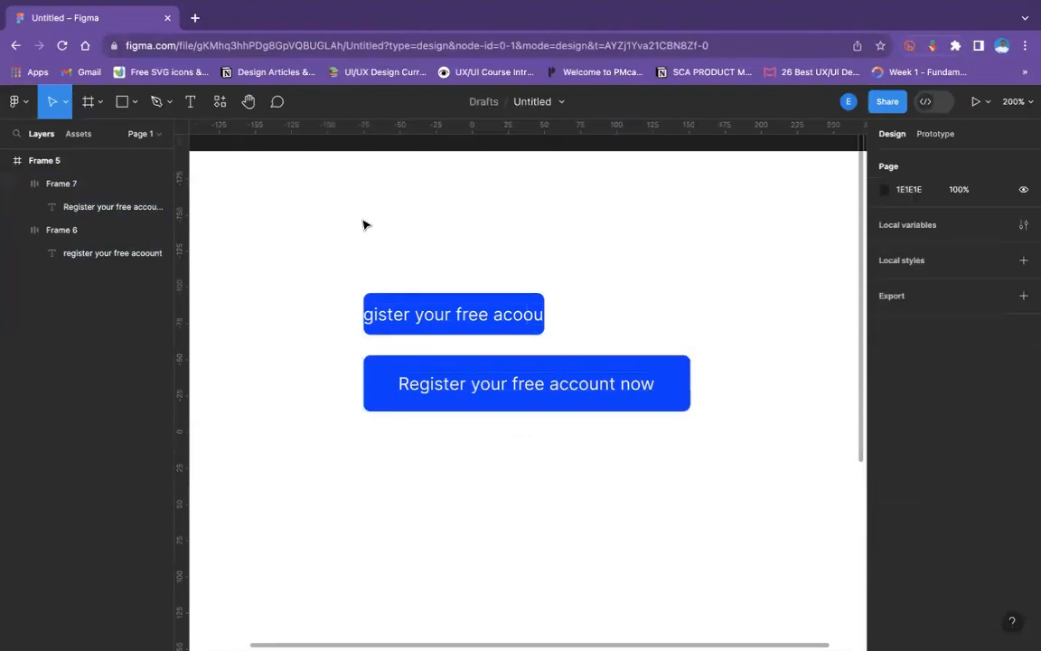
- Replace the upper fixed-size button's label with "Login"
click(438, 313)
click(411, 387)
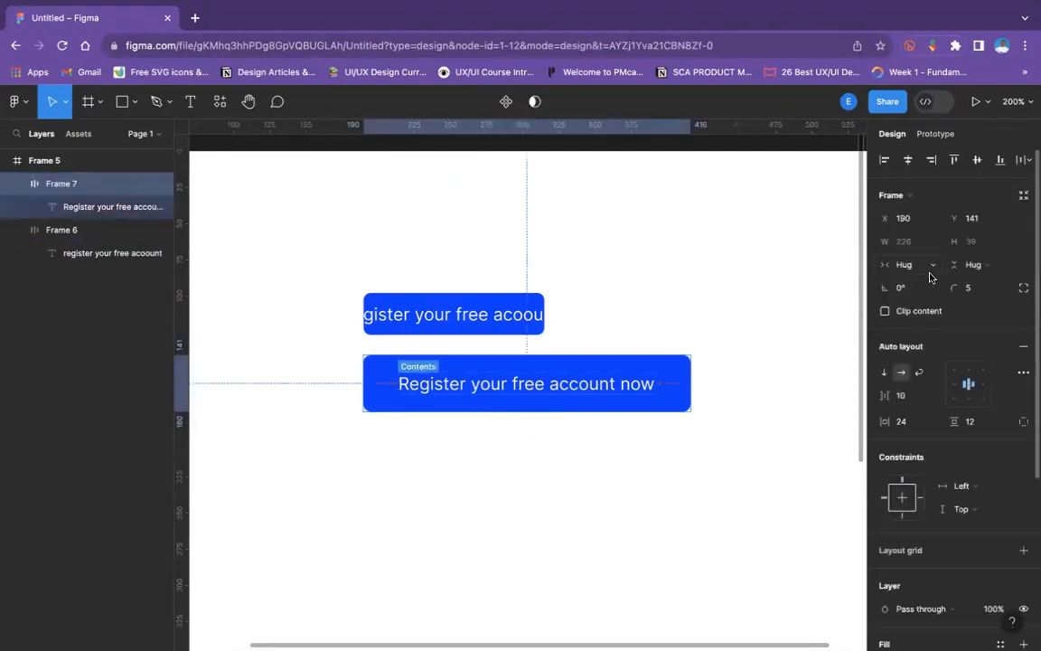
mouse_move(477, 23)
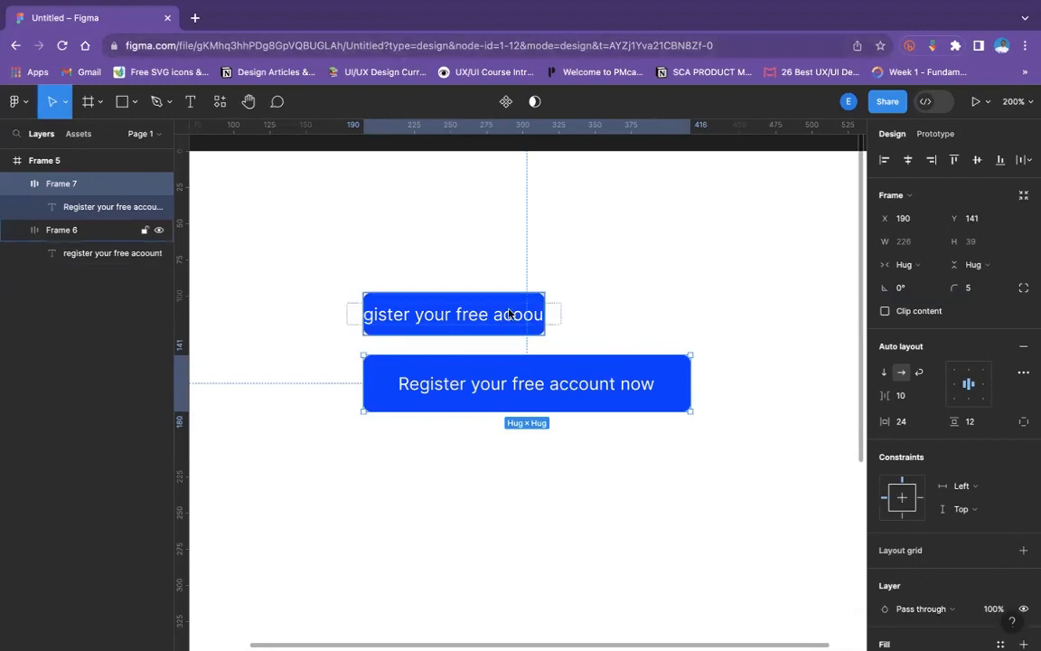
double_click(504, 315)
double_click(503, 315)
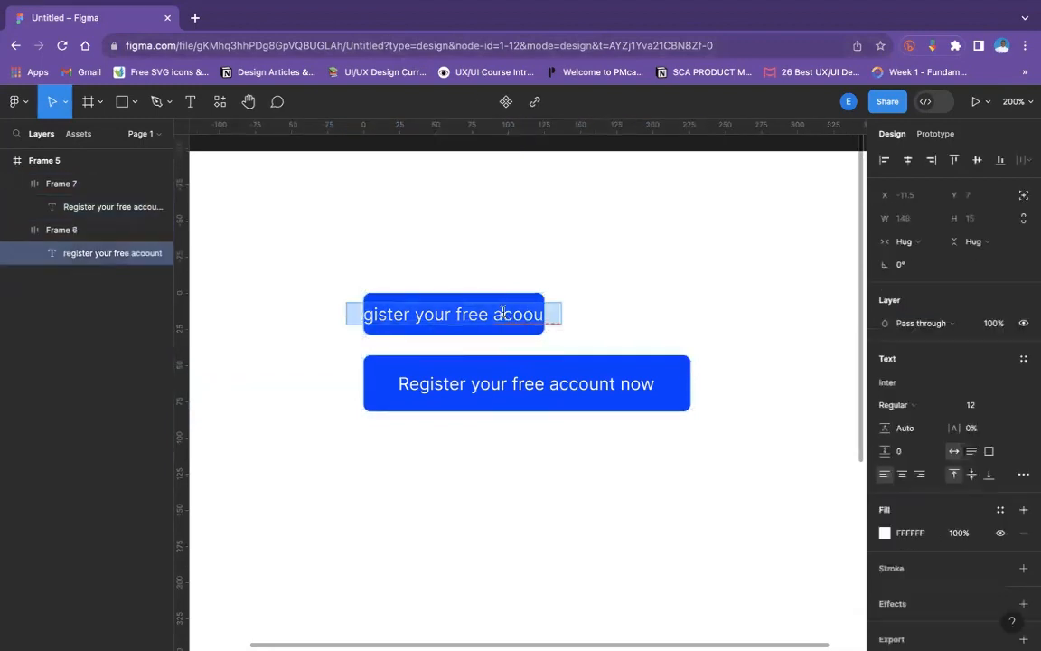
text(Log)
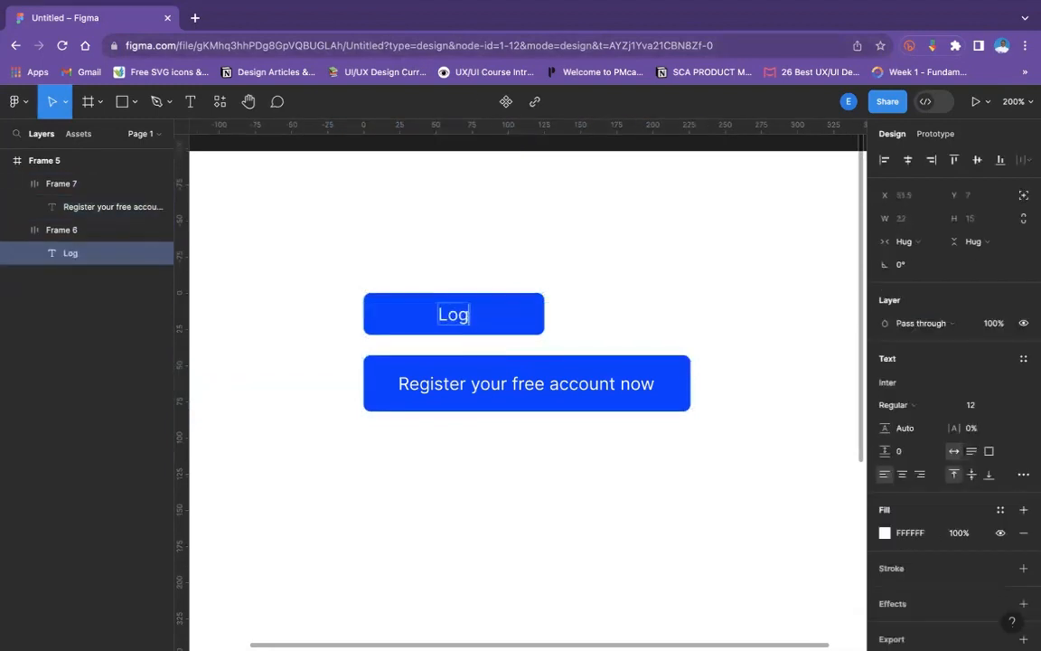
text(in and)
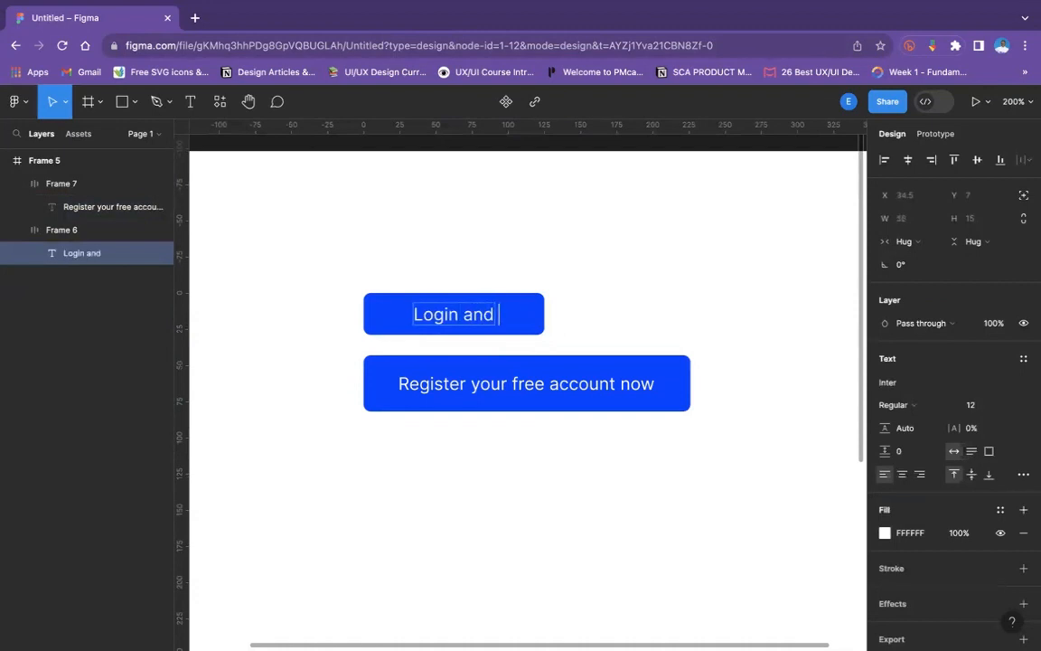
key(BackSpace)
key(BackSpace)
key(BackSpace)
key(BackSpace)
key(BackSpace)
key(BackSpace)
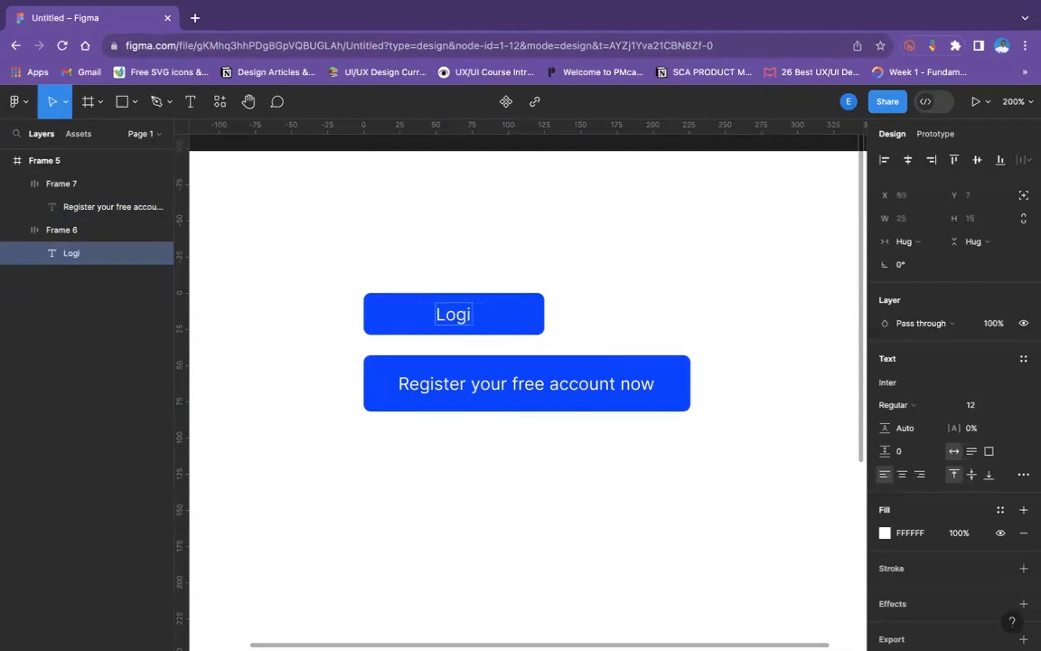
text(n)
key(Escape)
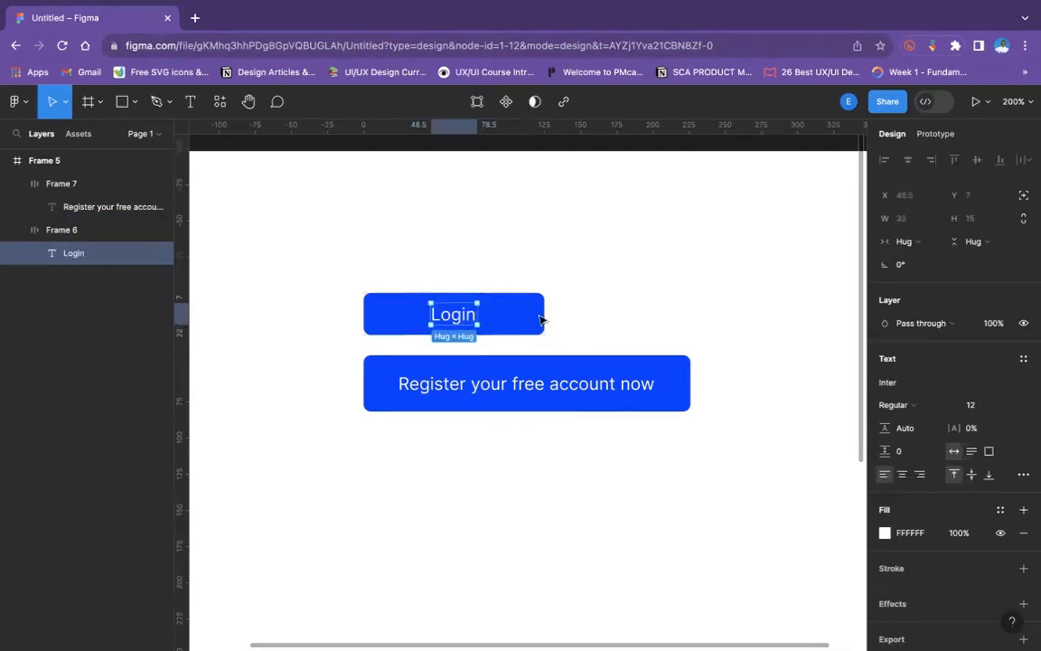
- Narrow the upper Login button to 78 × 29 and duplicate it in place
key(Escape)
mouse_move(542, 309)
mouse_down()
mouse_move(476, 309)
mouse_move(542, 318)
mouse_up()
click(574, 328)
click(471, 323)
key(super+d)
key(super+z)
click(535, 315)
click(402, 314)
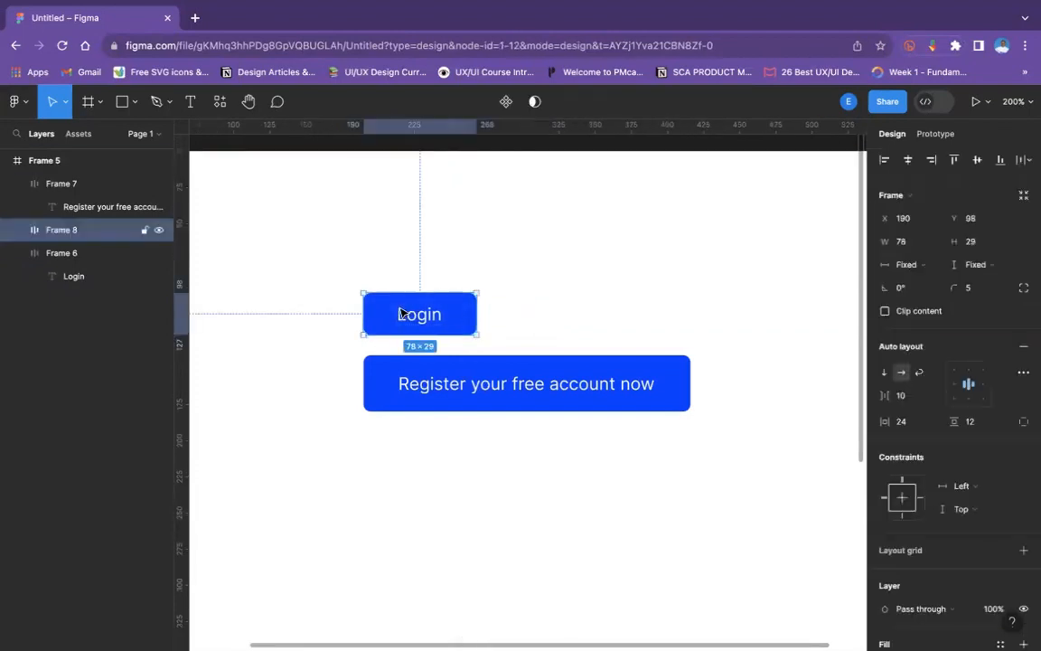
- Duplicate the Login button again and place the copy beside it at X 275, Y 98
key(super+d)
drag(402, 314, 524, 317)
click(620, 316)
- Change the copied button's label to "Sign up" and clear the selection
double_click(545, 321)
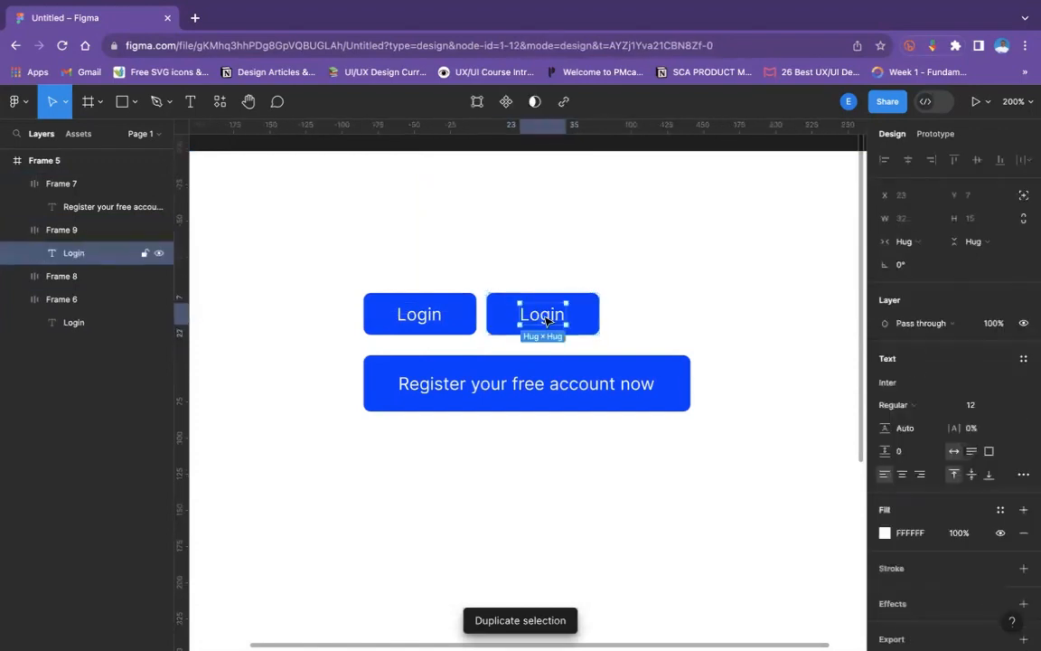
double_click(544, 316)
text(Si)
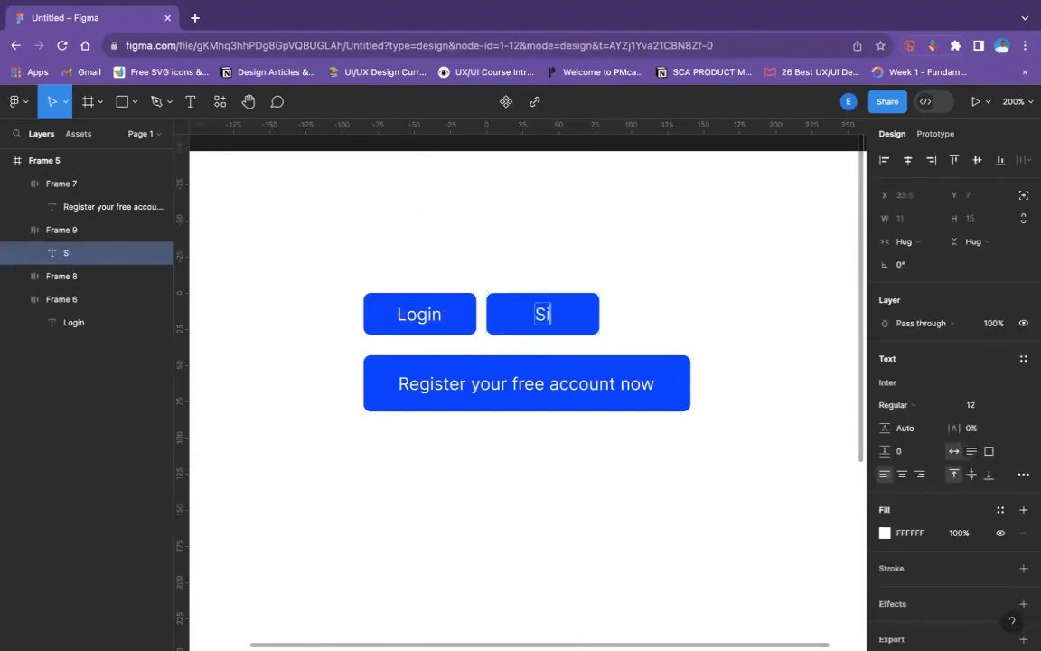
text(gn up)
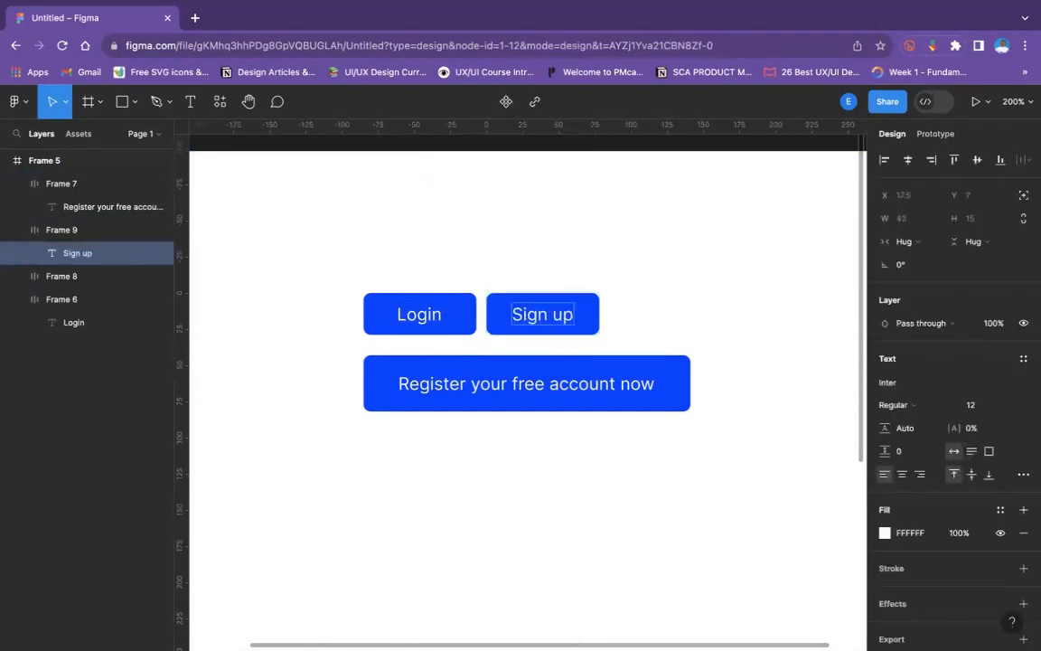
key(Escape)
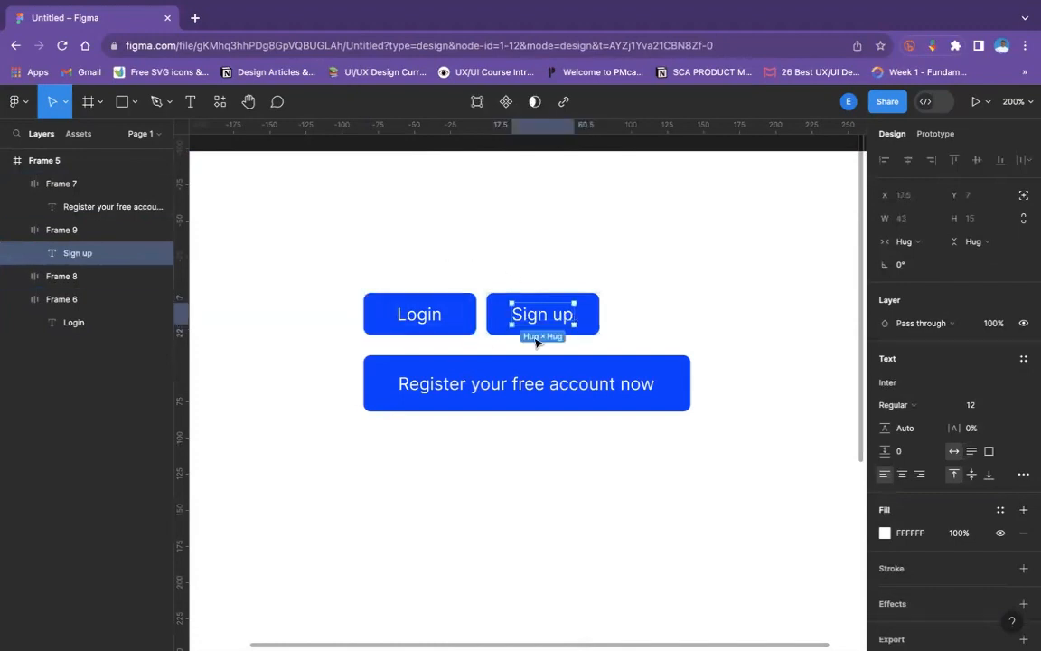
double_click(558, 314)
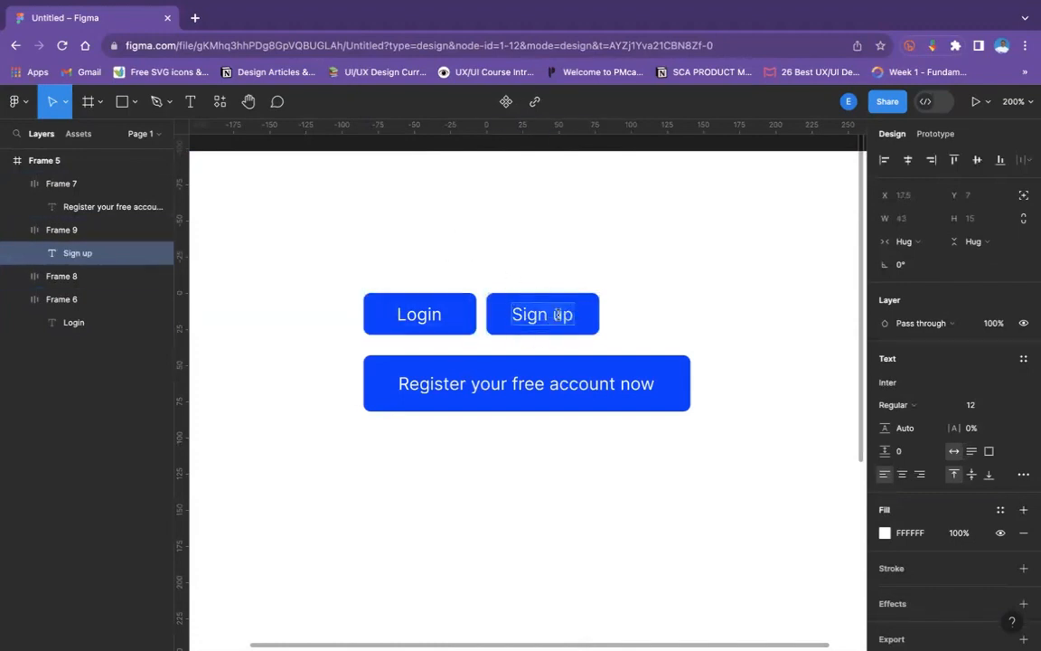
click(768, 296)
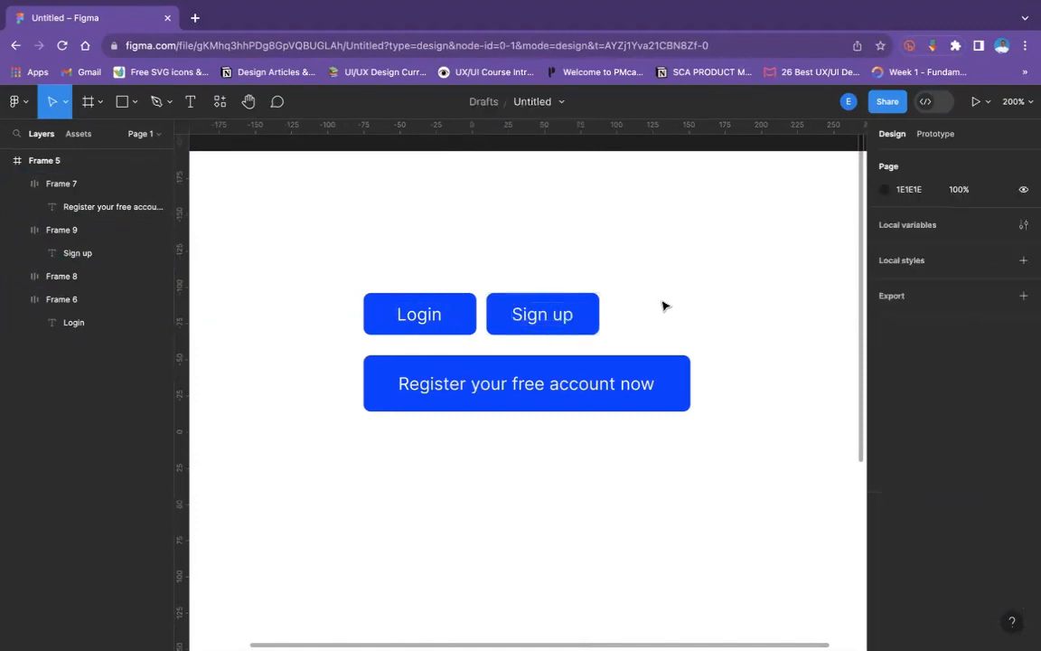
- Shorten the Sign up button's label to "up", leaving its fixed width in place
click(597, 304)
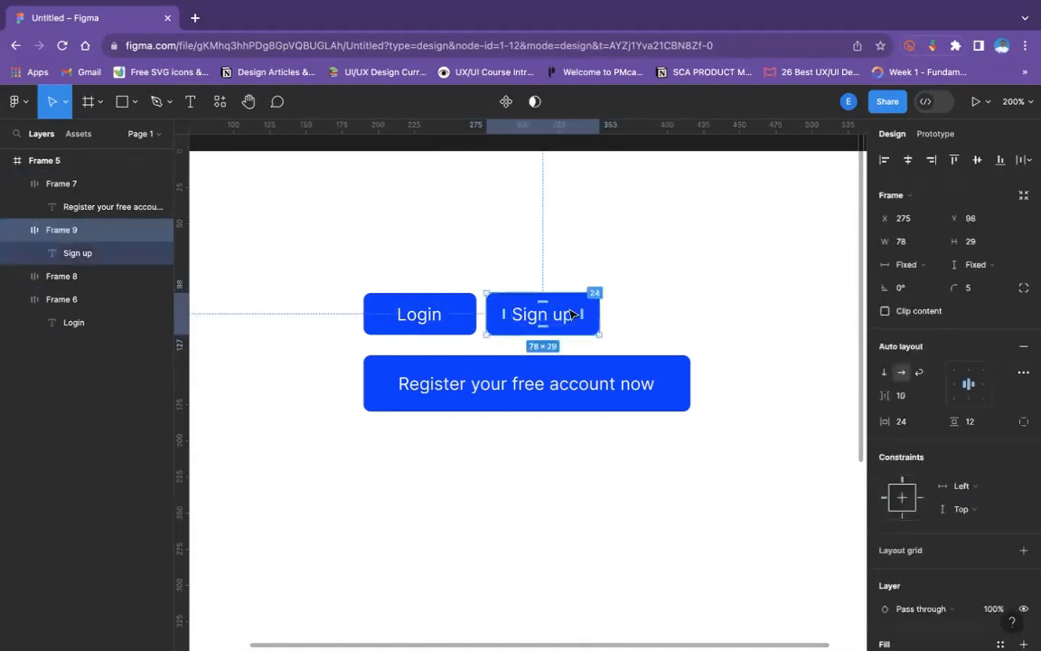
click(567, 320)
double_click(558, 316)
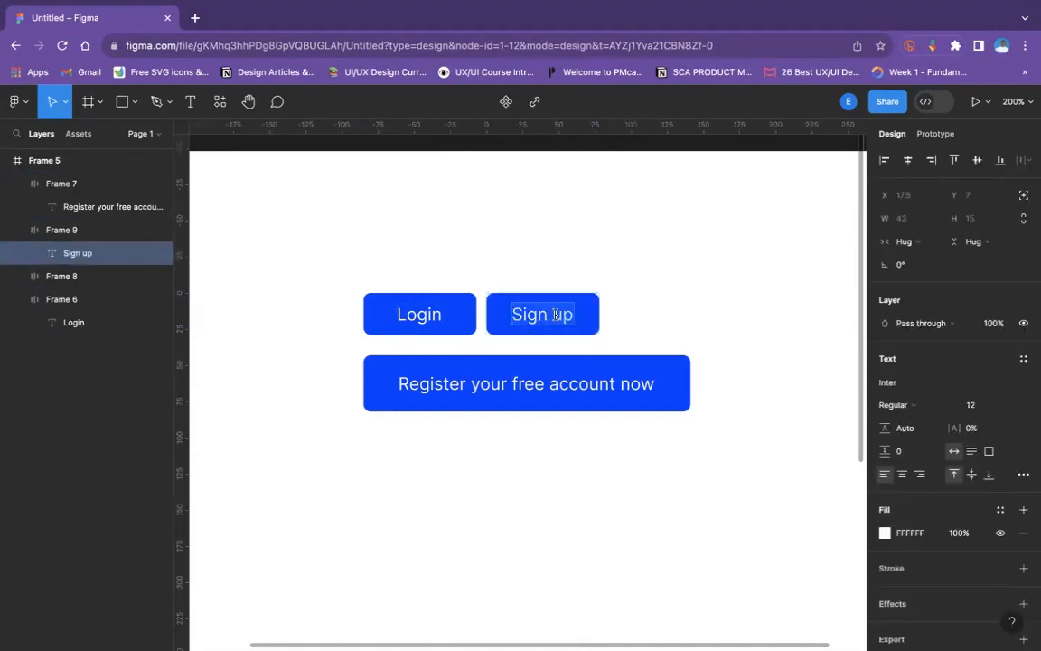
key(ctrl+a)
text(up)
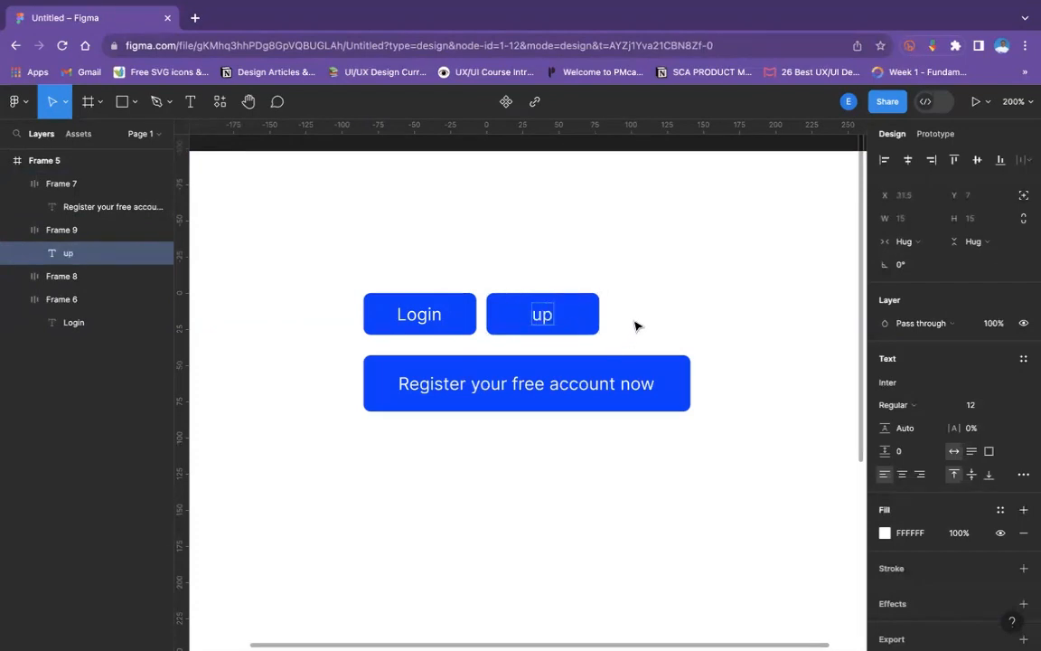
key(Escape)
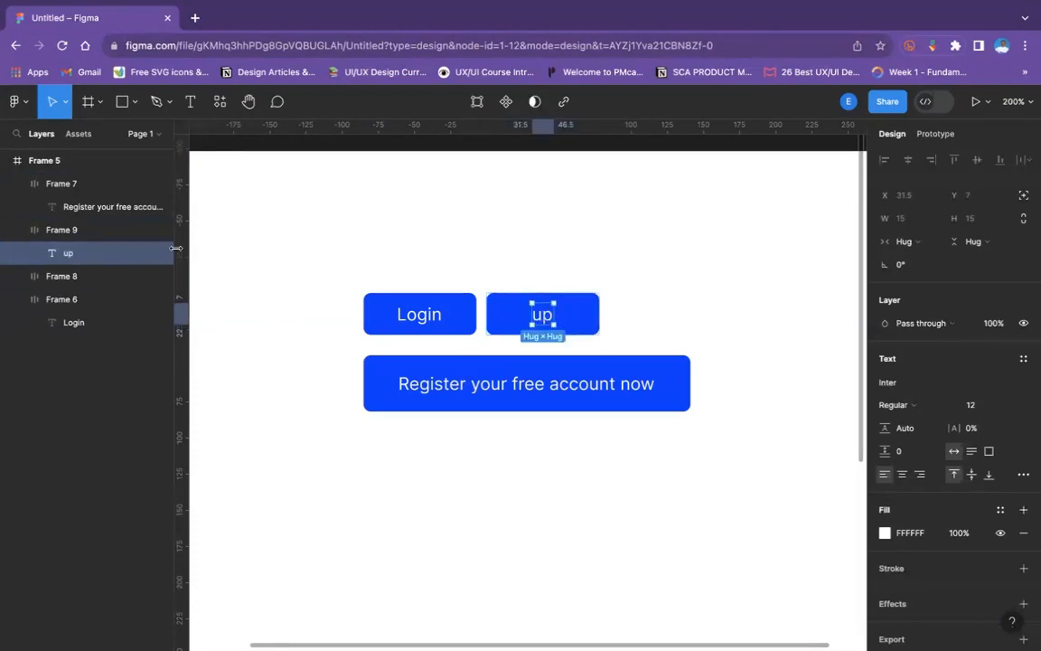
- Set the horizontal sizing of the "up" button to Hug contents and clear the selection
click(67, 236)
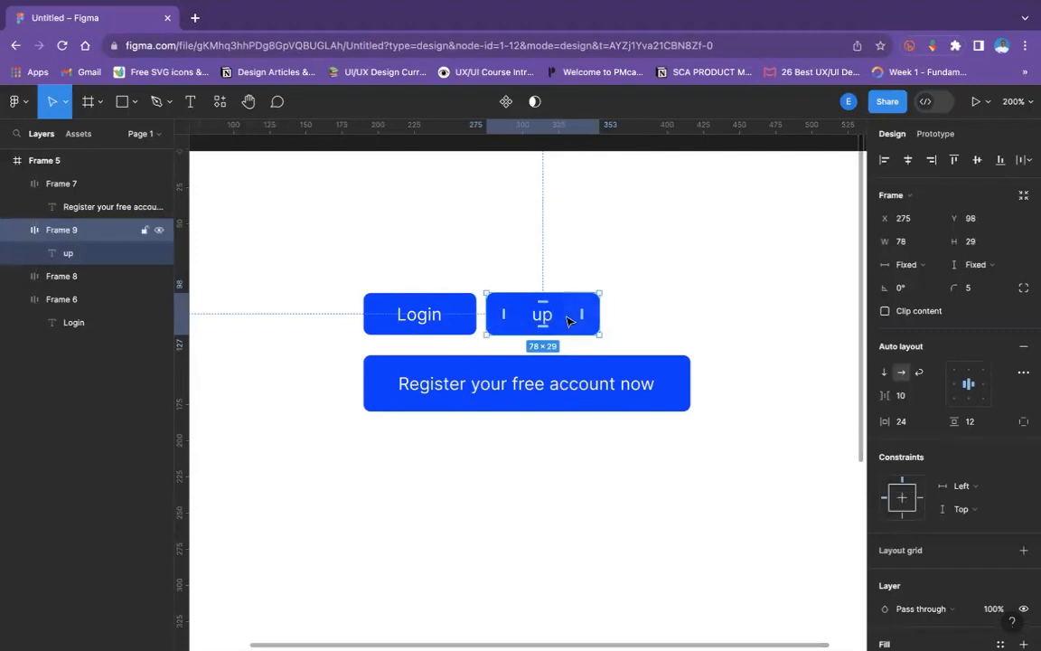
click(907, 264)
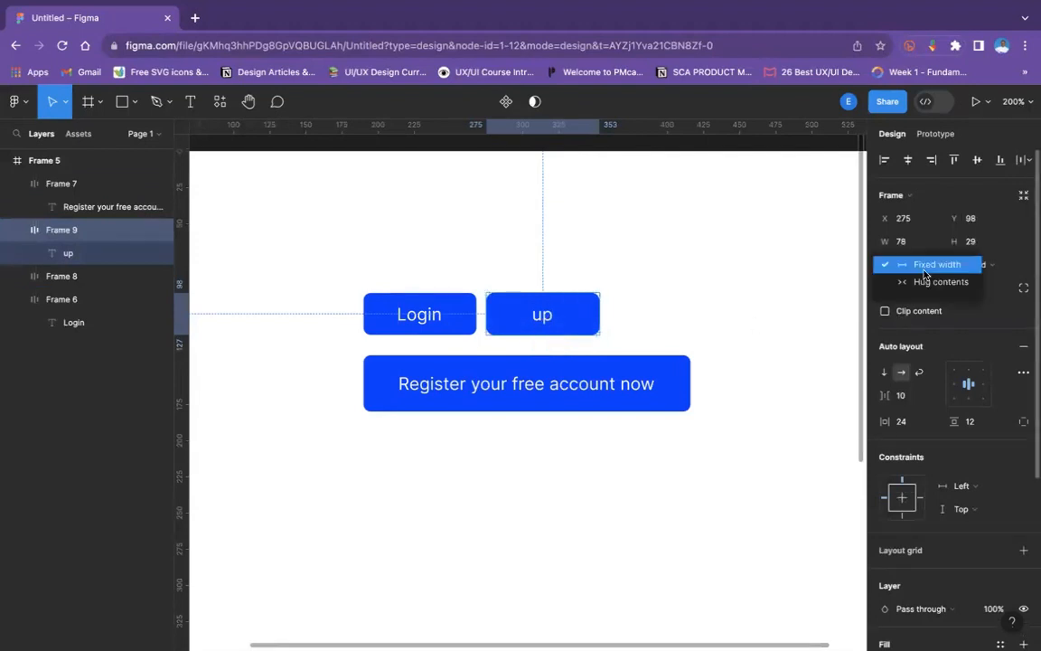
click(908, 282)
click(699, 292)
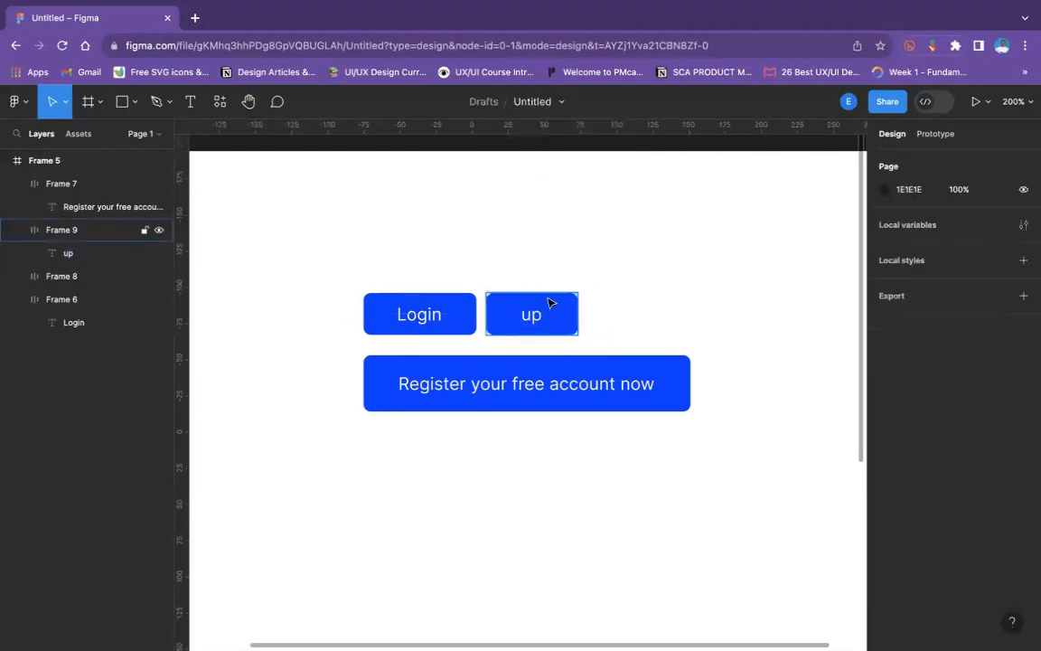
- Replace the "up" button's label with "1" and compare its sizing settings with those of the Login button
double_click(532, 315)
double_click(528, 312)
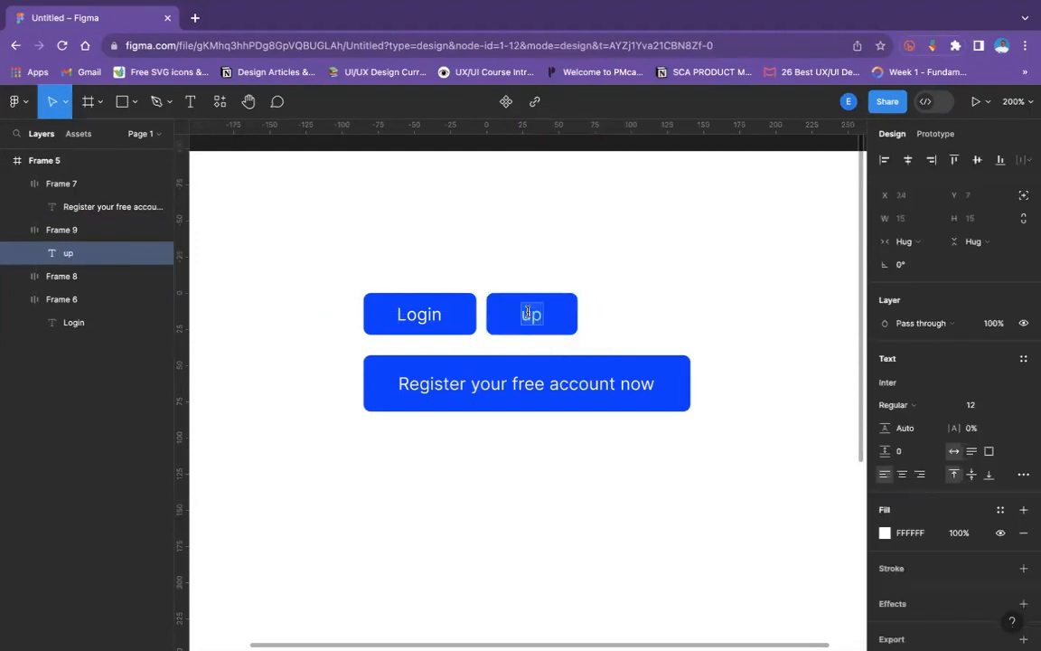
text(1)
key(Escape)
key(Escape)
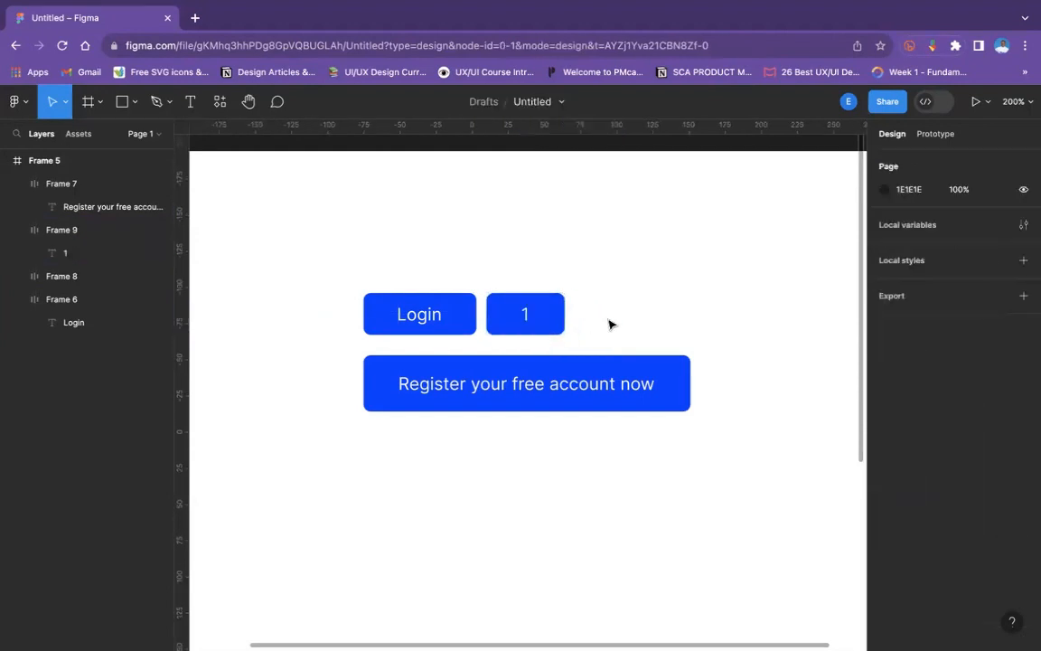
click(469, 323)
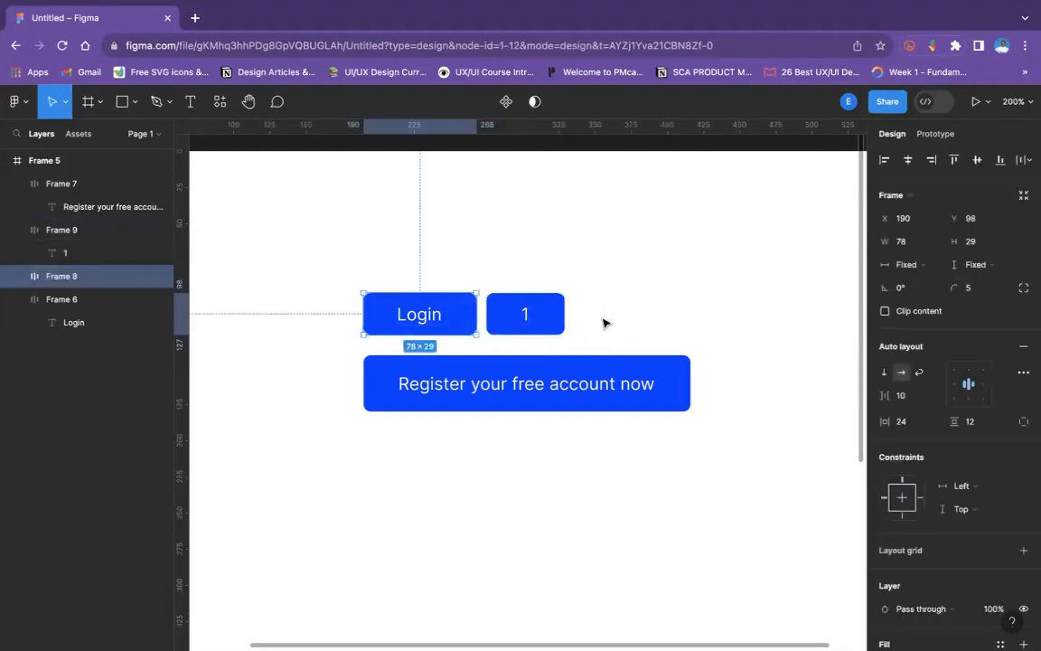
click(554, 322)
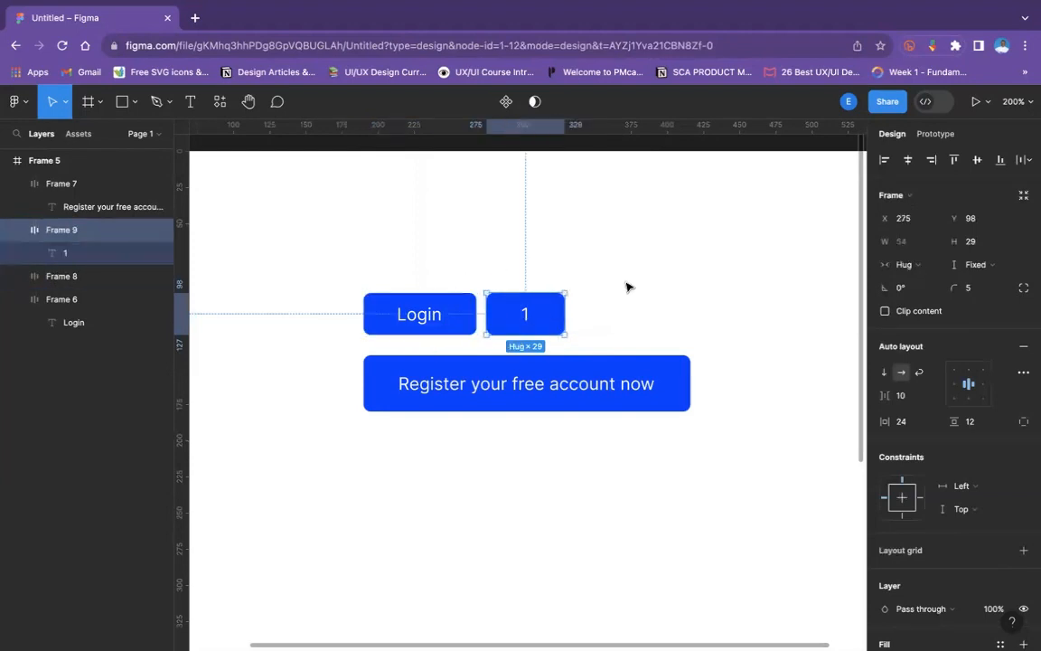
click(214, 297)
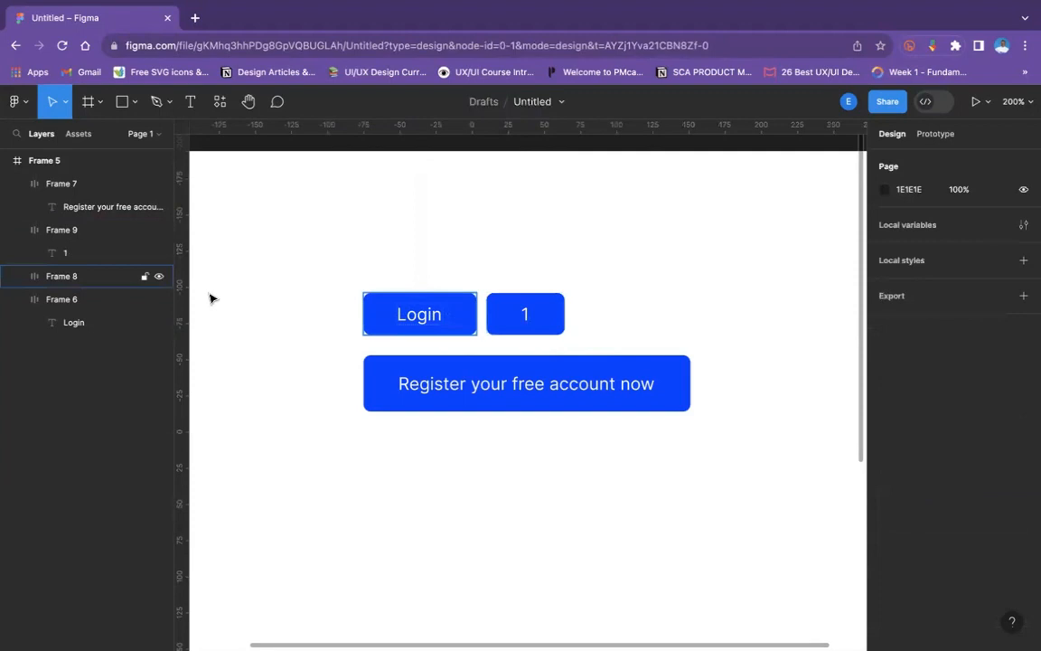
click(102, 236)
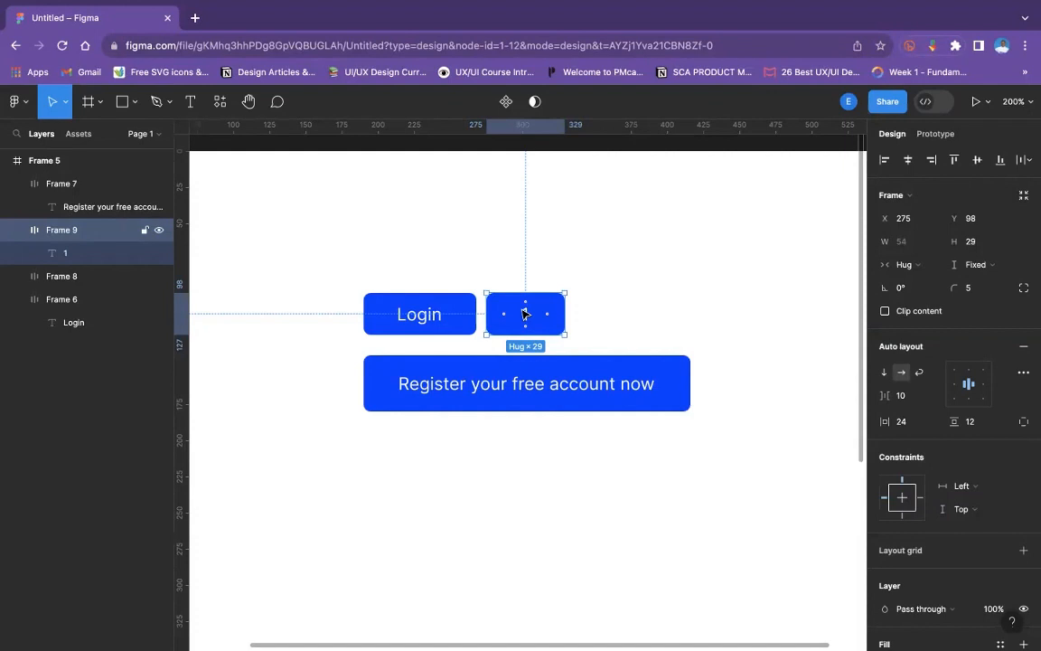
- Replace the lower Register button's label with "1" and clear the selection
double_click(474, 397)
double_click(469, 392)
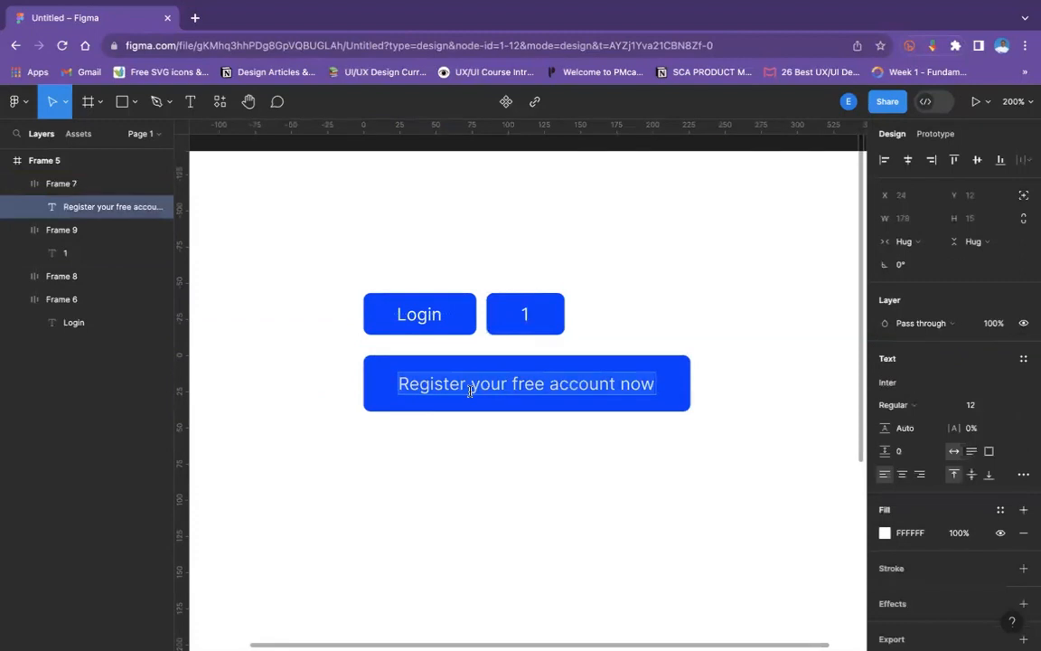
text(1)
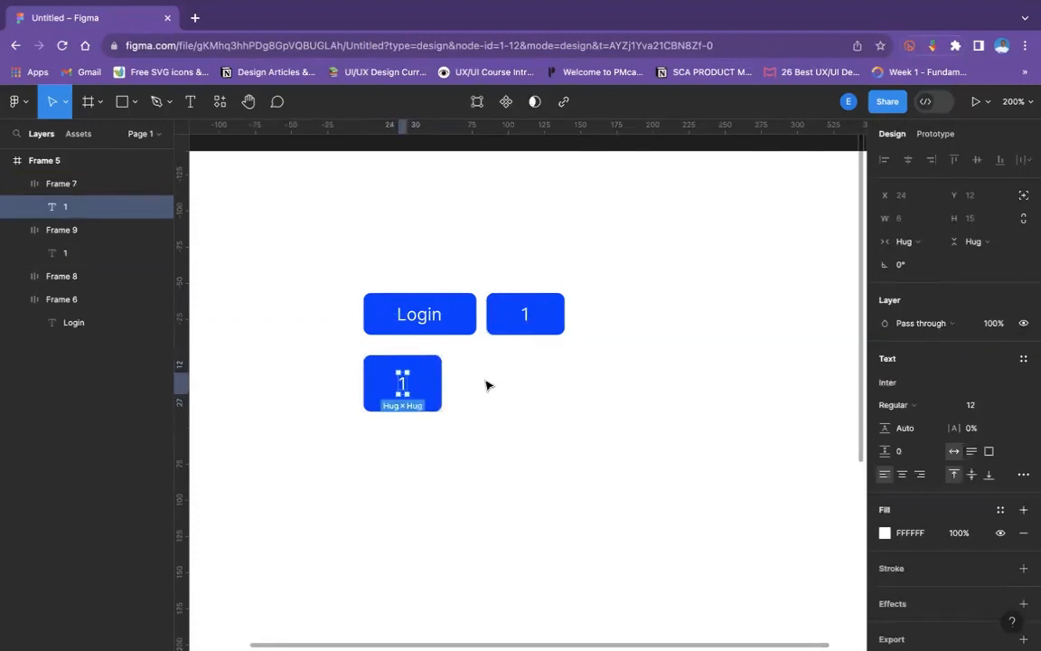
click(488, 383)
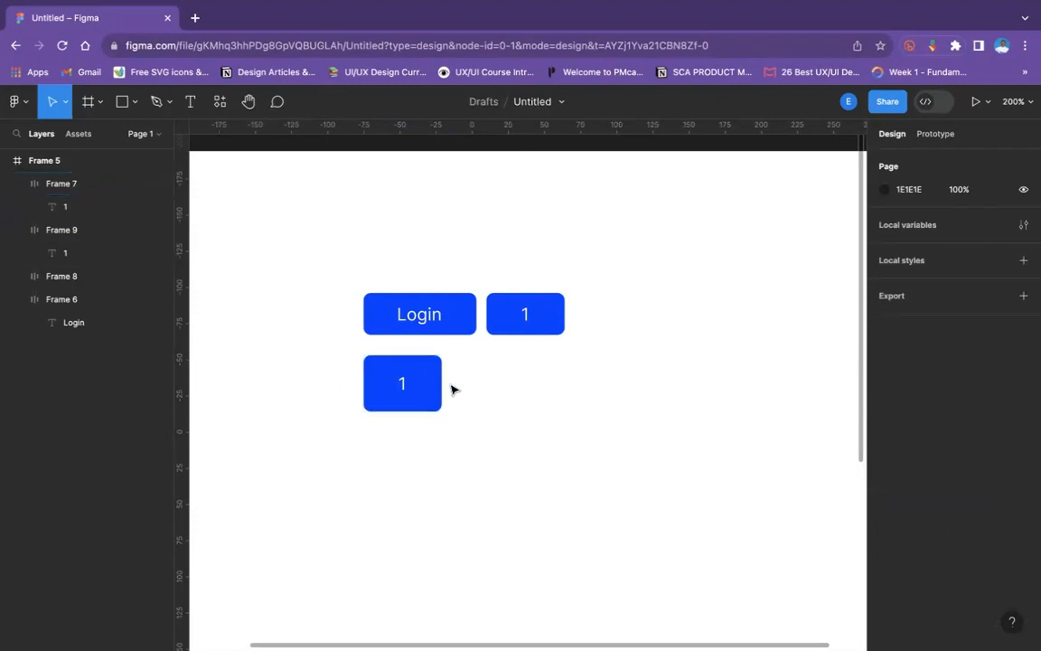
- Select all the demonstration buttons inside Frame 5 and delete them
key(shift+0)
drag(400, 337, 543, 408)
key(Delete)
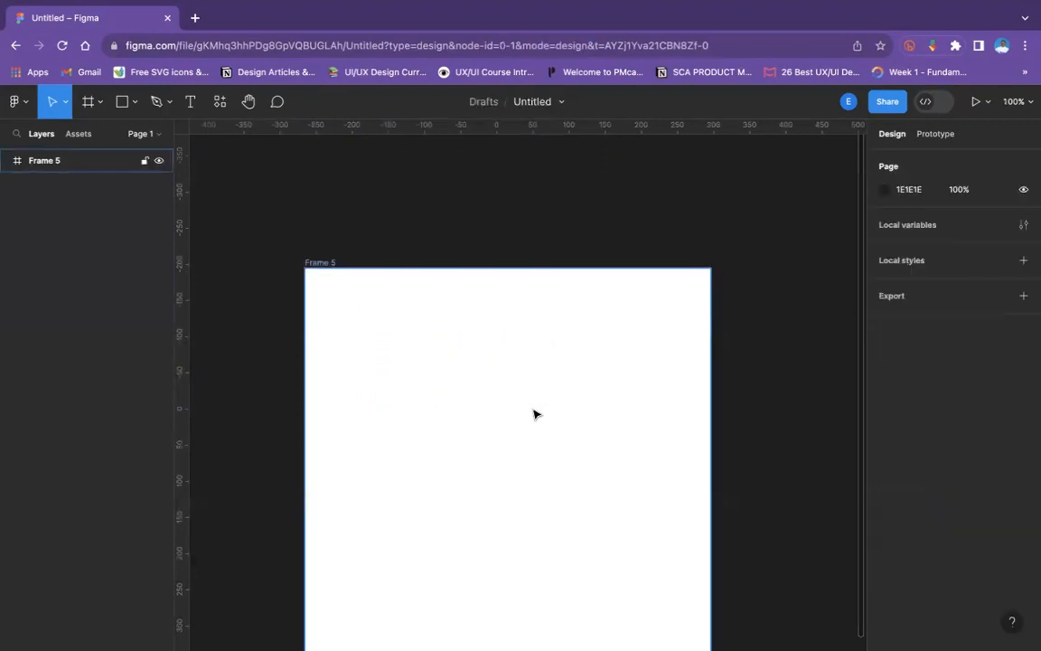
key(ctrl+plus)
key(ctrl+minus)
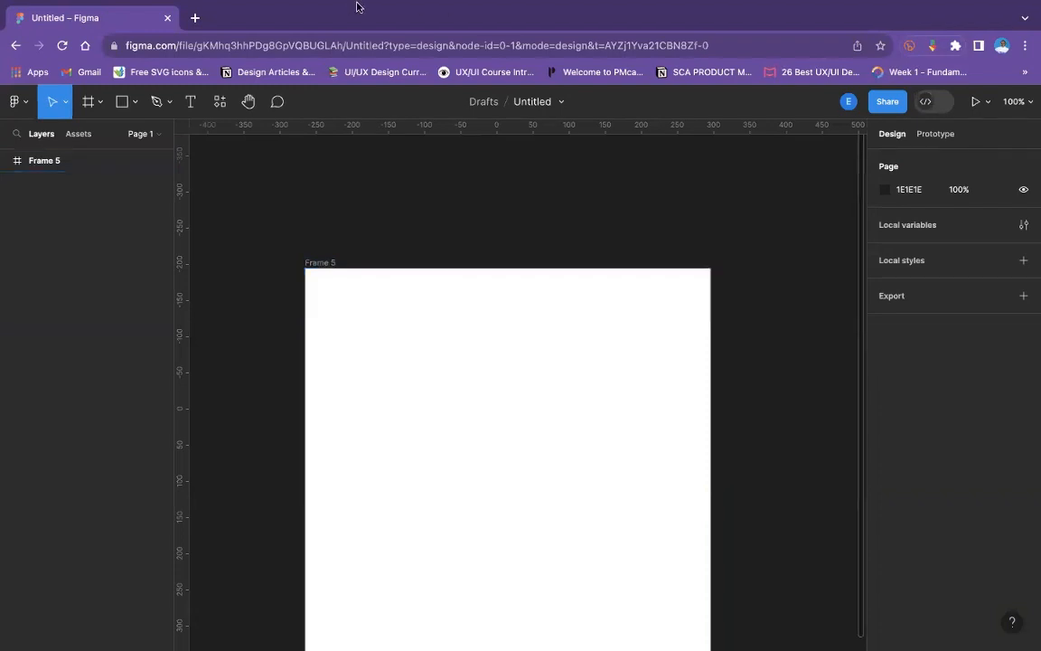
mouse_move(427, 2)
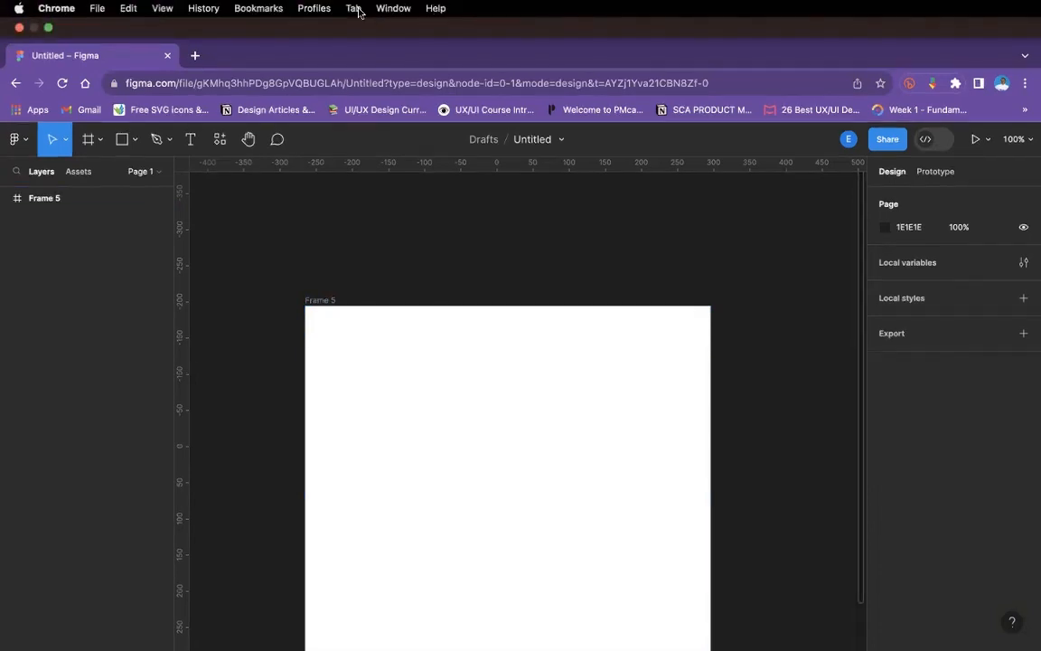
click(431, 335)
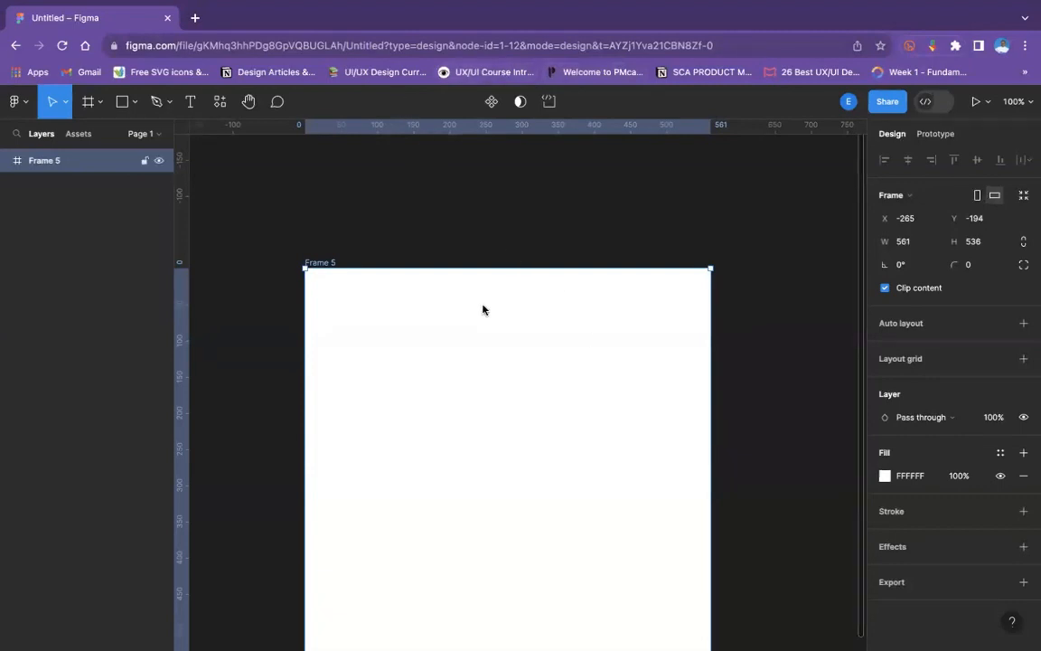
click(446, 154)
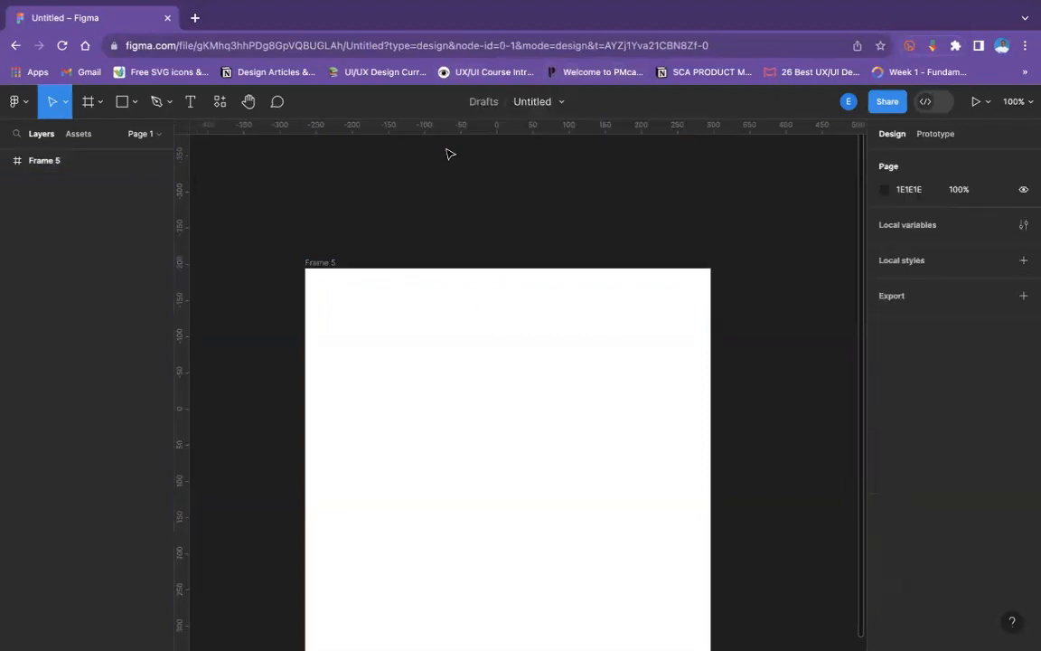
click(123, 104)
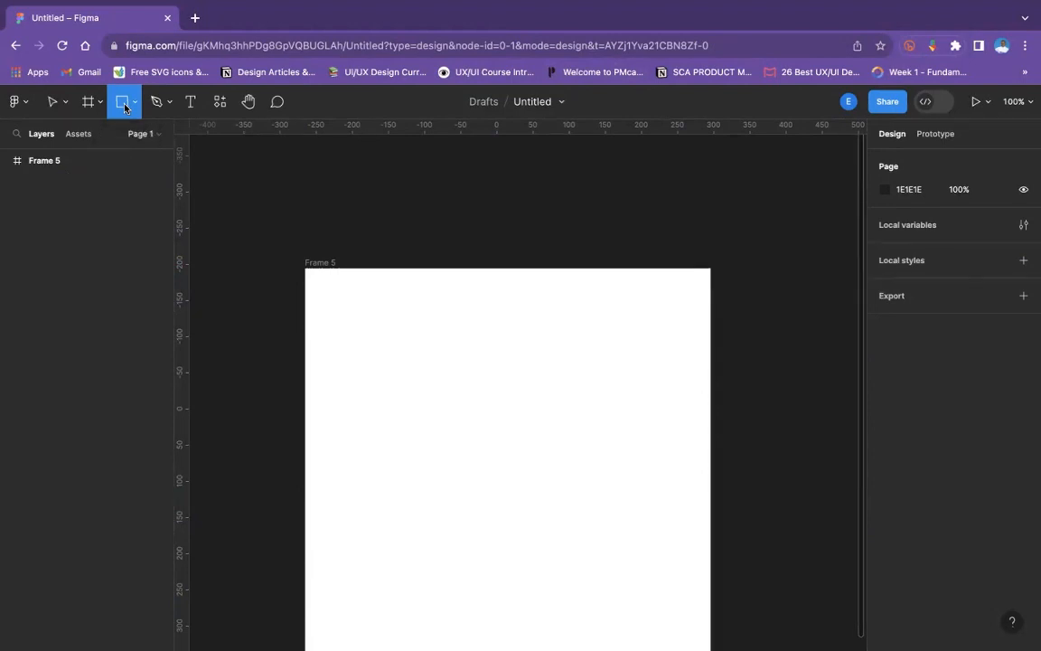
click(131, 102)
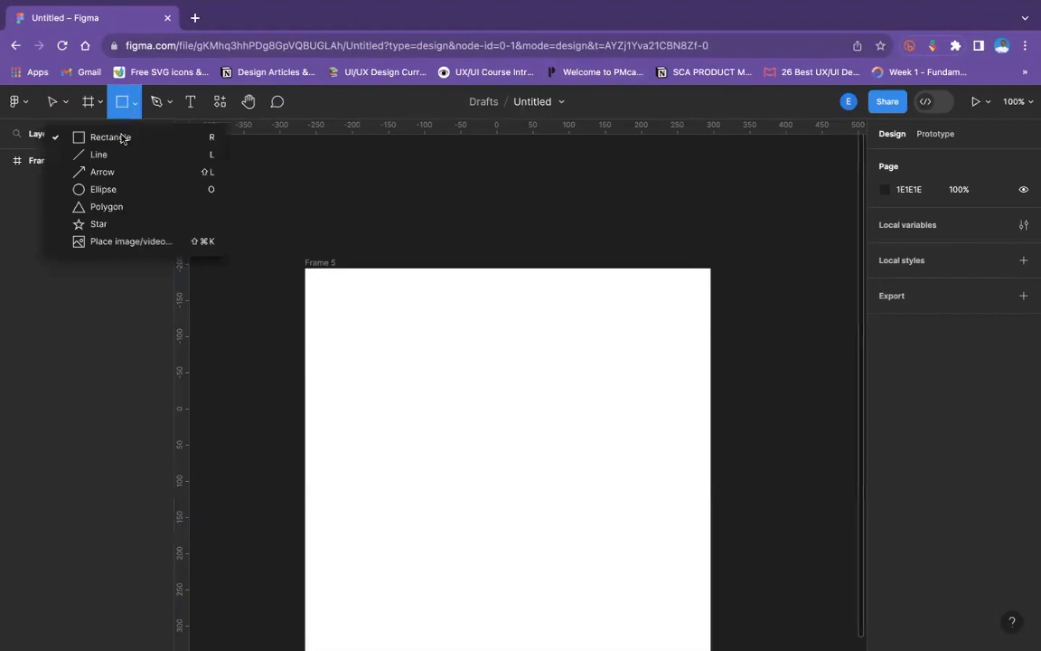
click(120, 238)
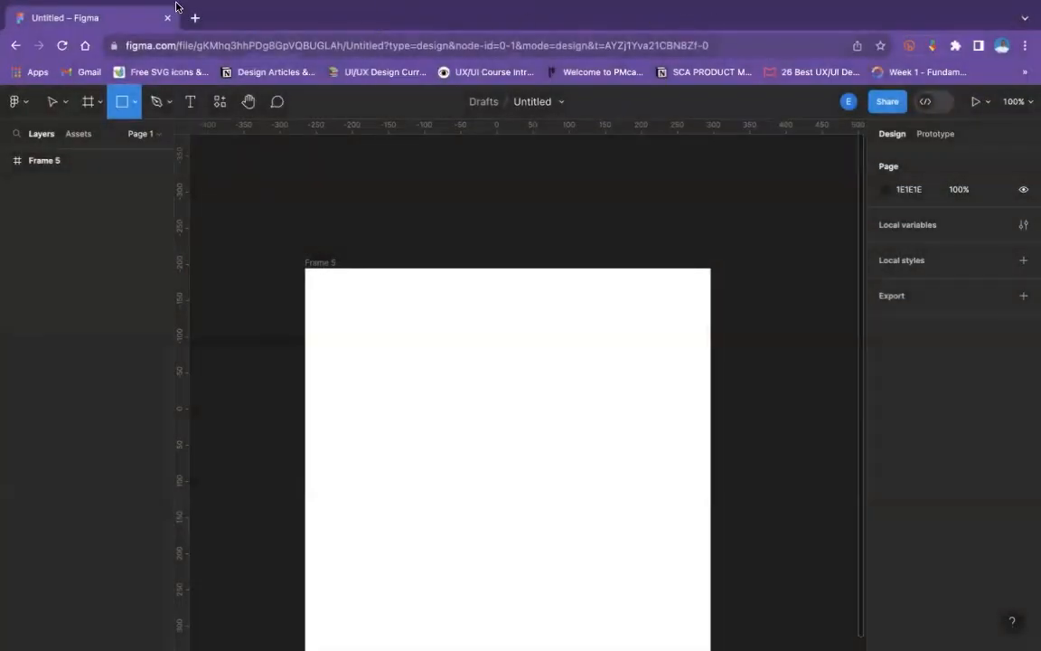
- Search Google for "food" in a new browser tab and show the image results
click(193, 57)
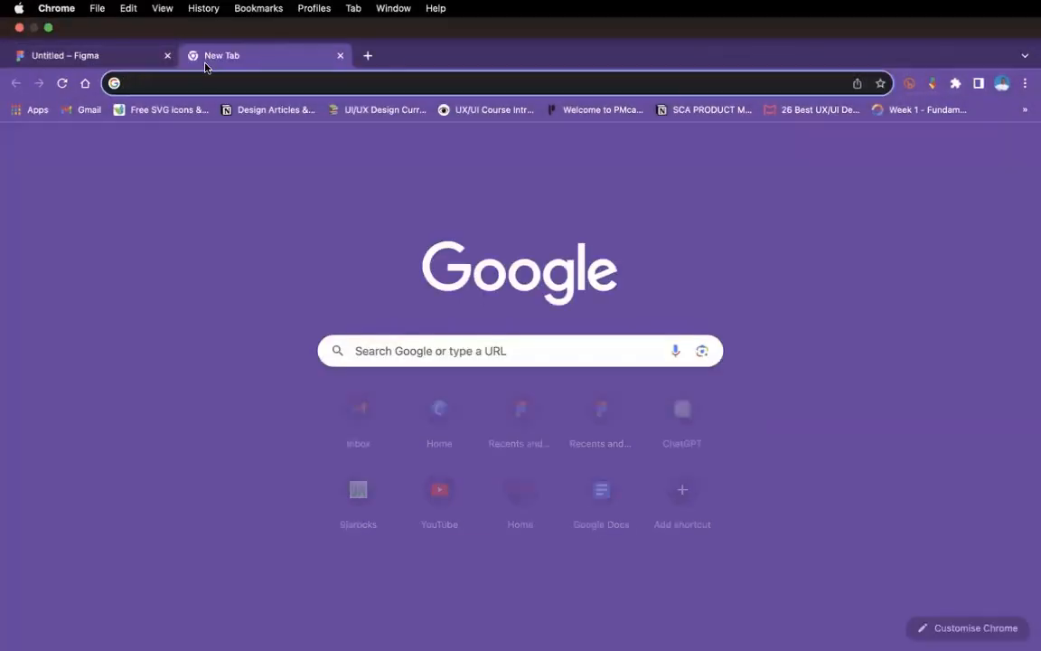
text(food)
key(Return)
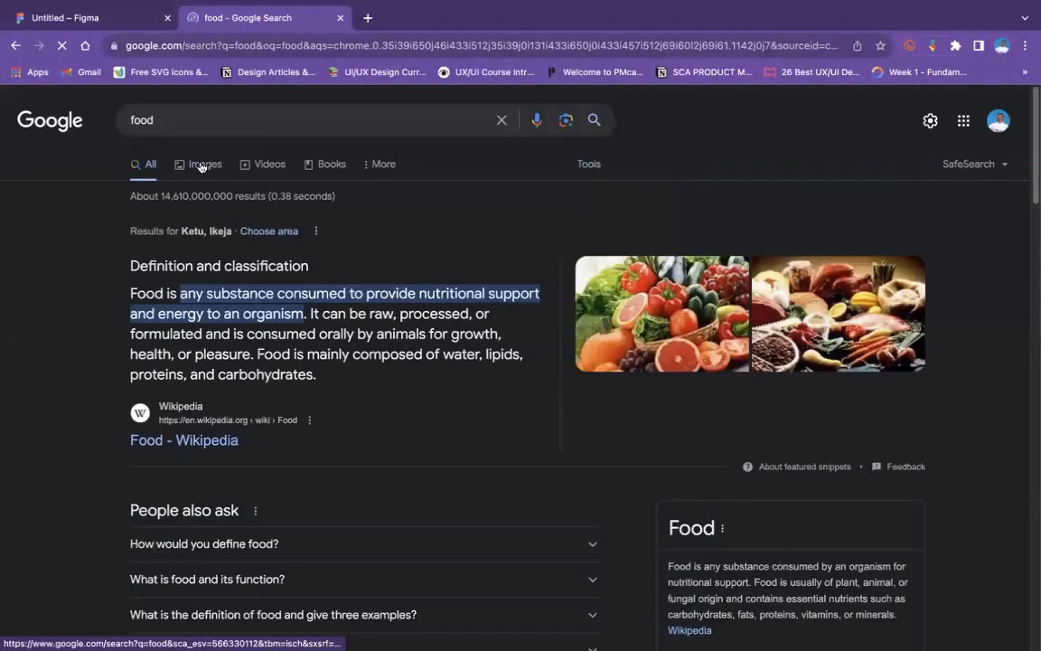
click(202, 167)
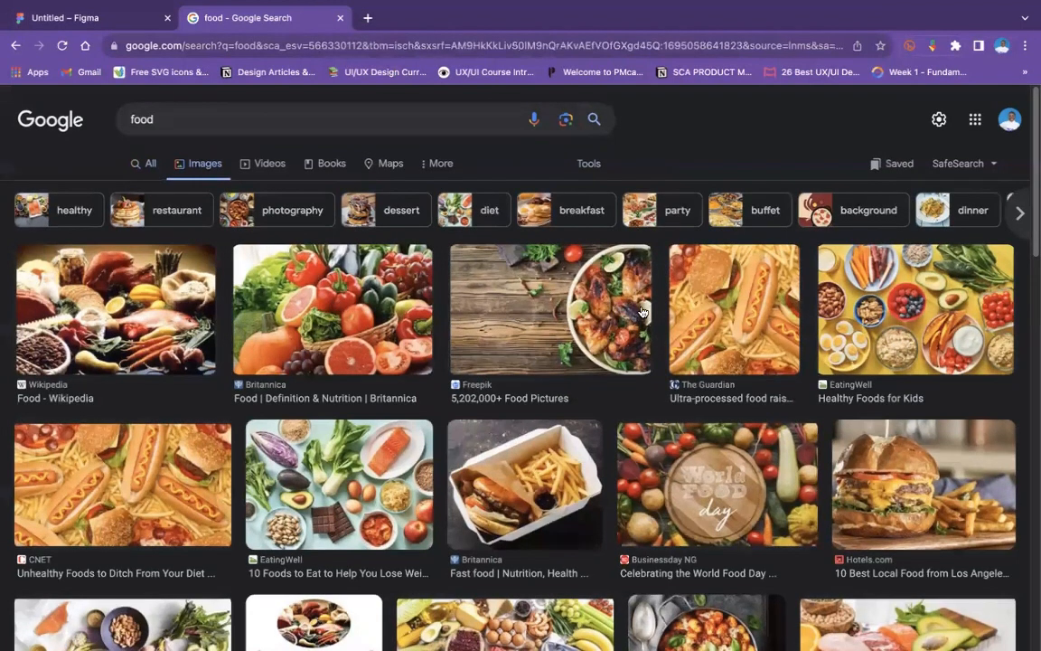
scroll(723, 294, down, 1)
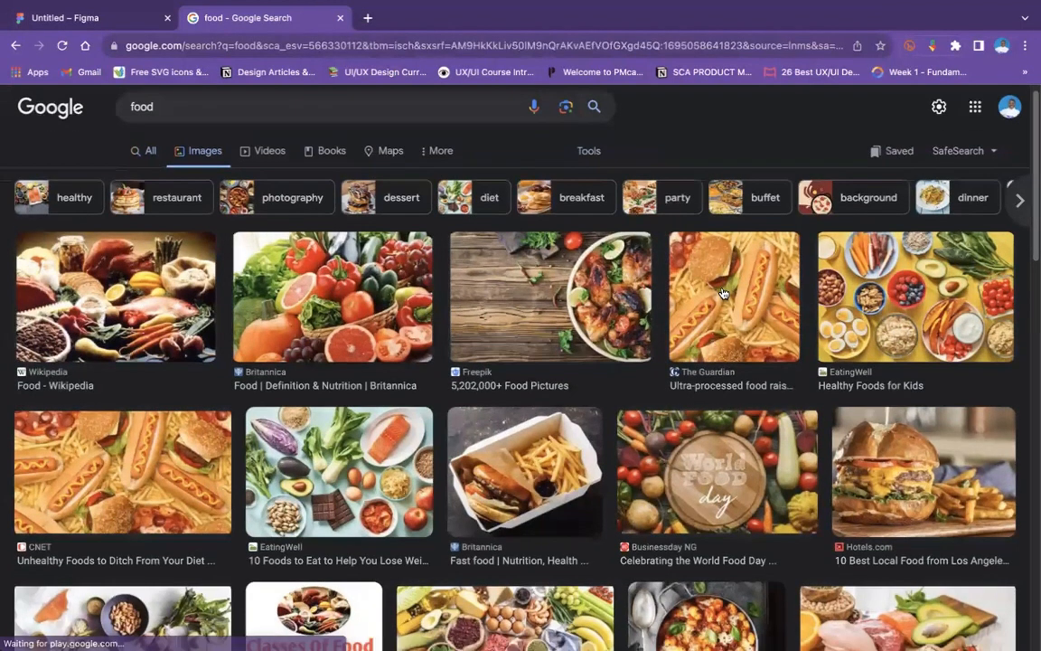
- Open the Britannica fast food image and follow its related burger pictures to the Impossible Burger image
click(563, 456)
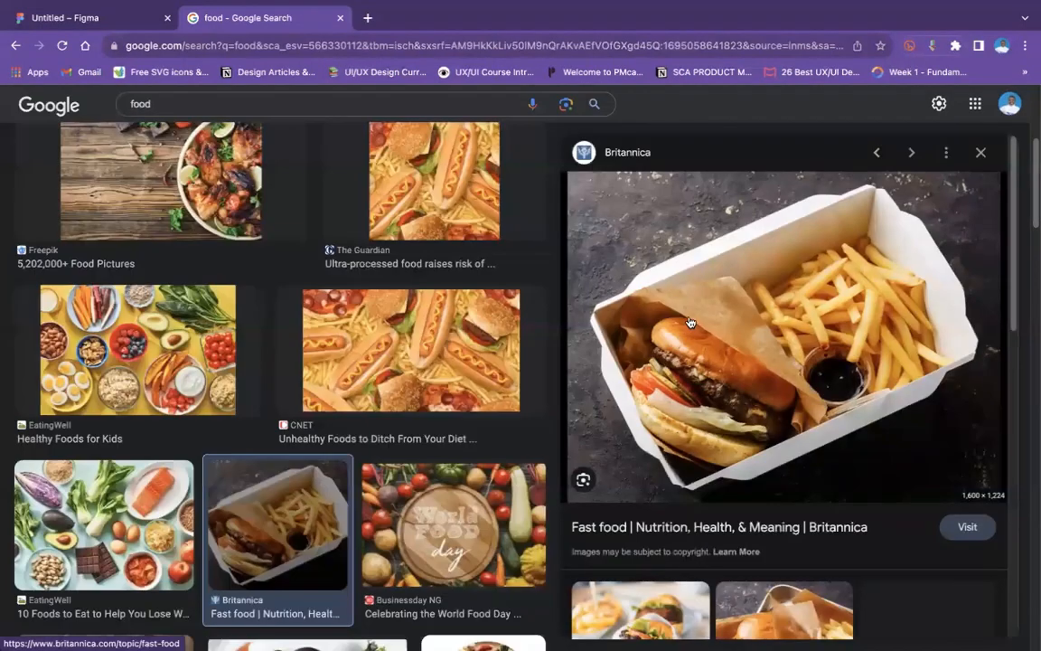
scroll(700, 332, down, 4)
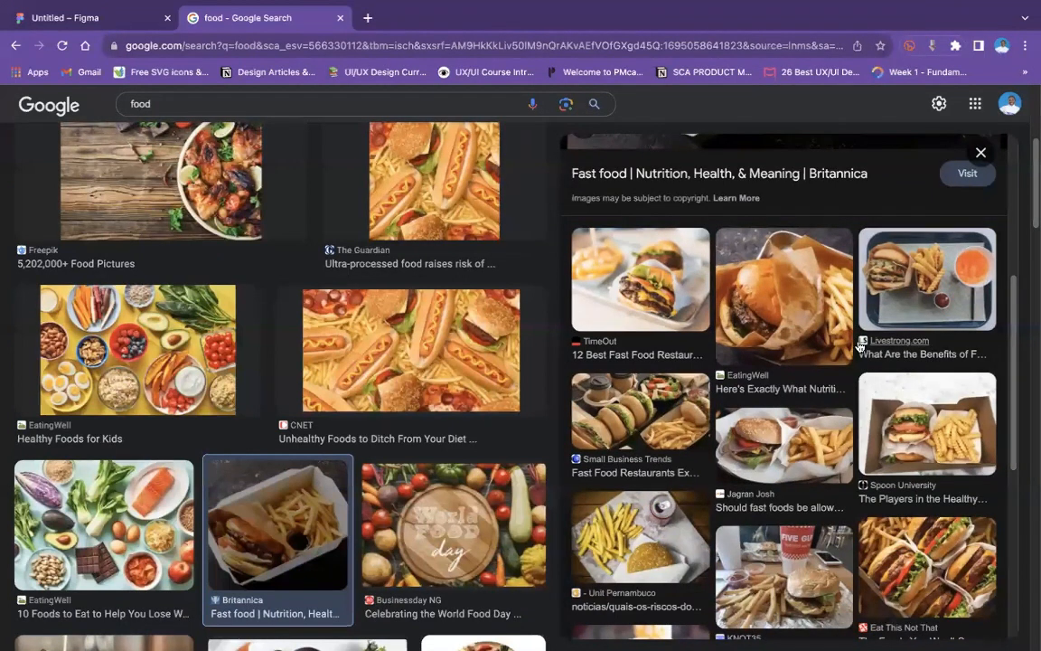
scroll(775, 312, down, 5)
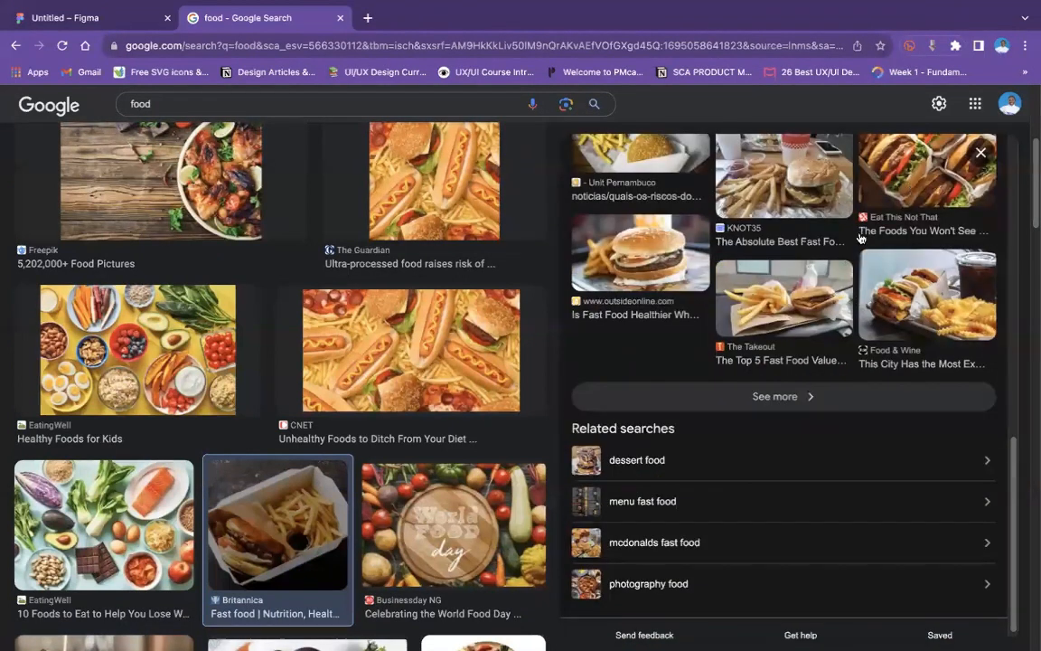
click(926, 172)
scroll(777, 283, down, 3)
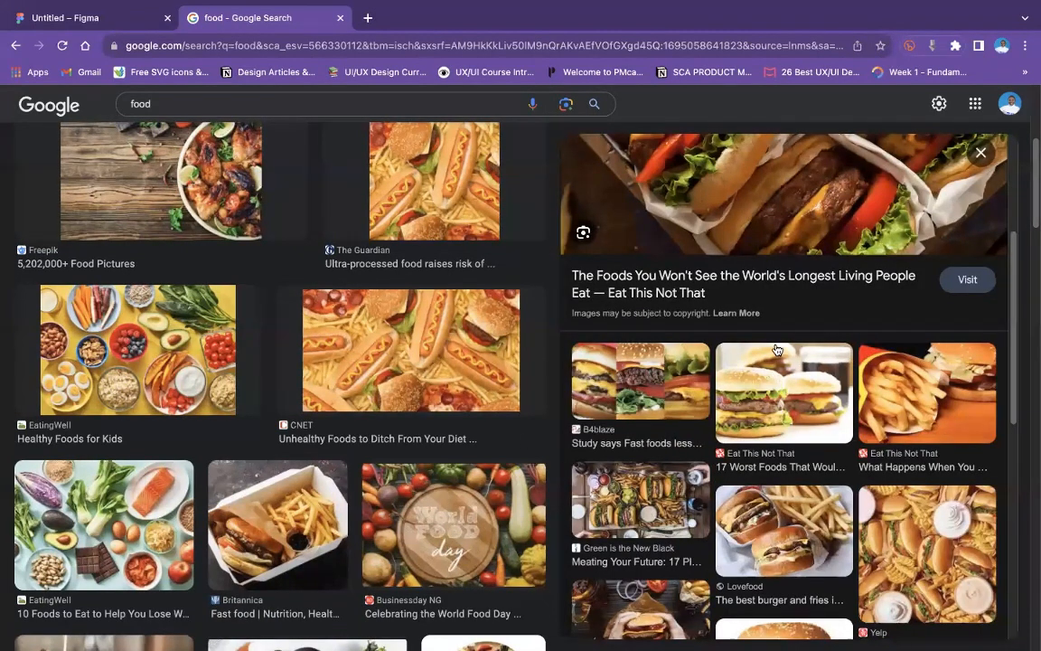
scroll(775, 350, down, 5)
scroll(762, 285, up, 2)
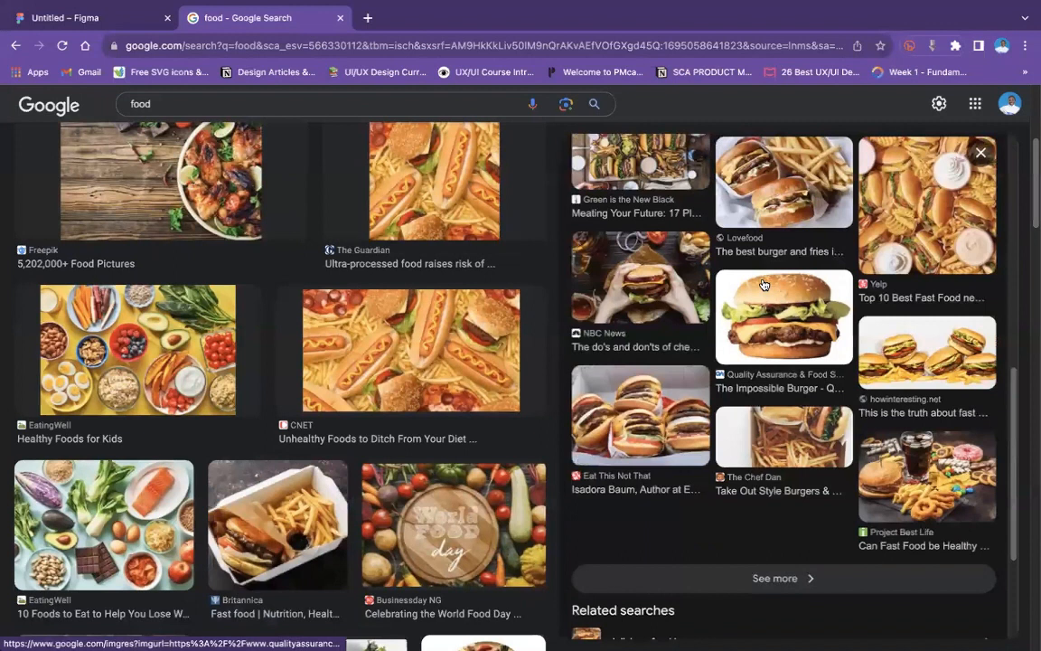
click(762, 285)
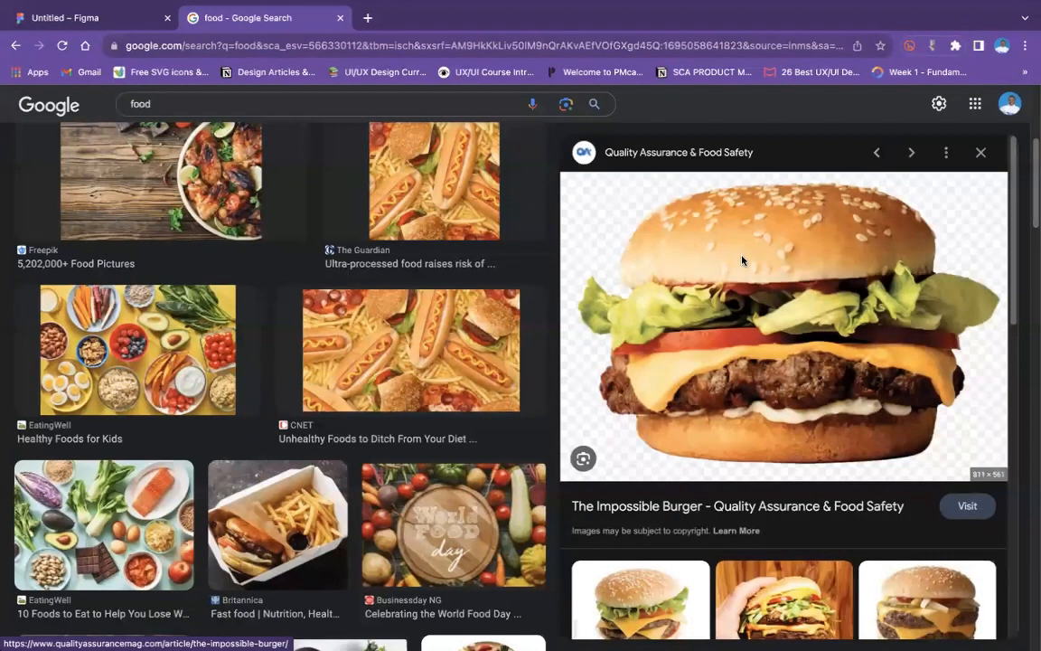
- Open the related double cheeseburger picture from Food Quality & Safety and copy the image
right_click(749, 258)
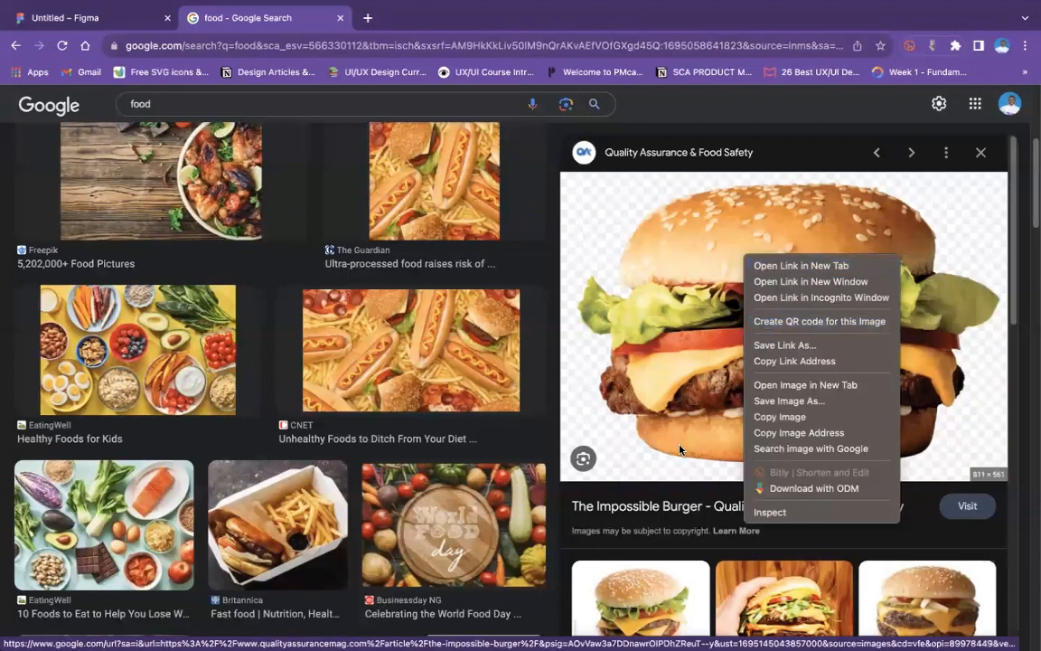
click(663, 583)
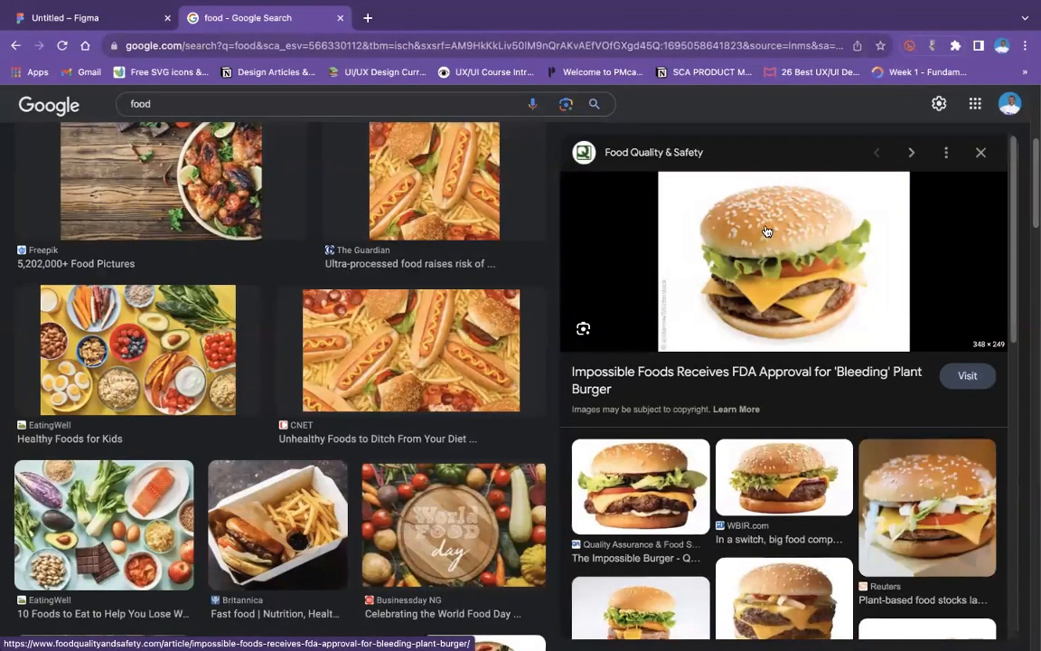
right_click(769, 226)
click(807, 386)
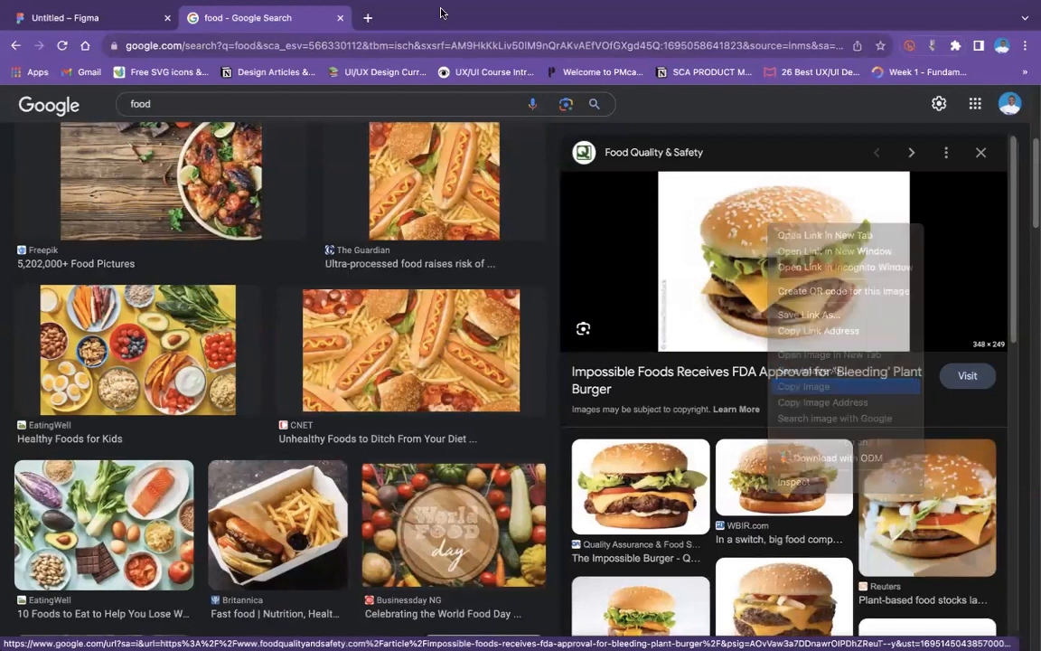
- Switch to Figma, place a 100 × 100 rectangle in the upper part of Frame 5 and paste the copied burger image into it
click(110, 18)
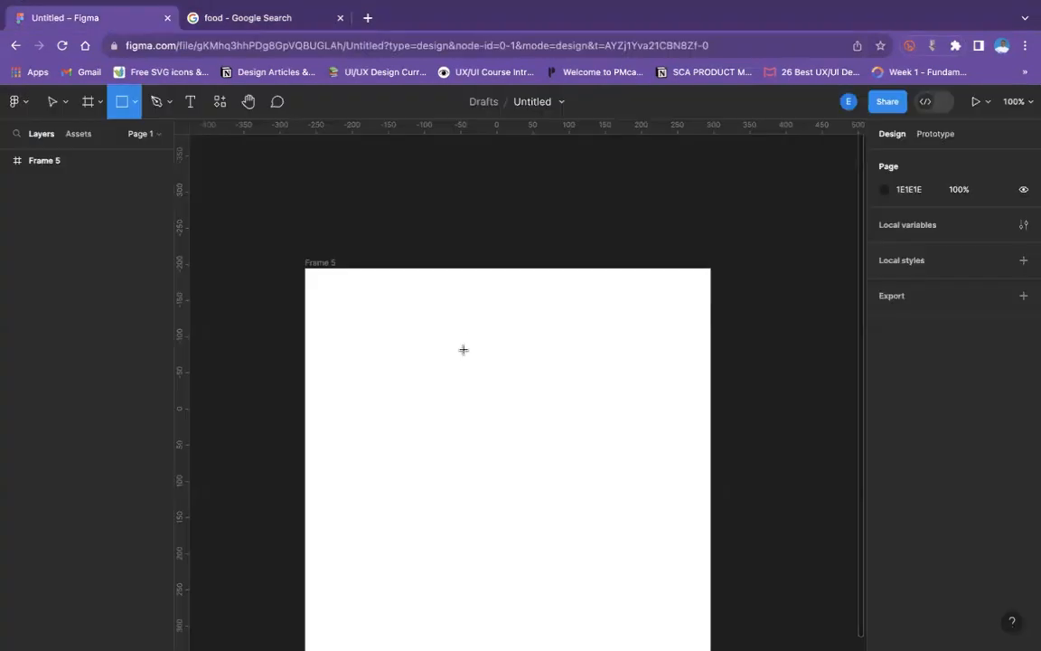
click(462, 350)
key(ctrl+v)
click(560, 341)
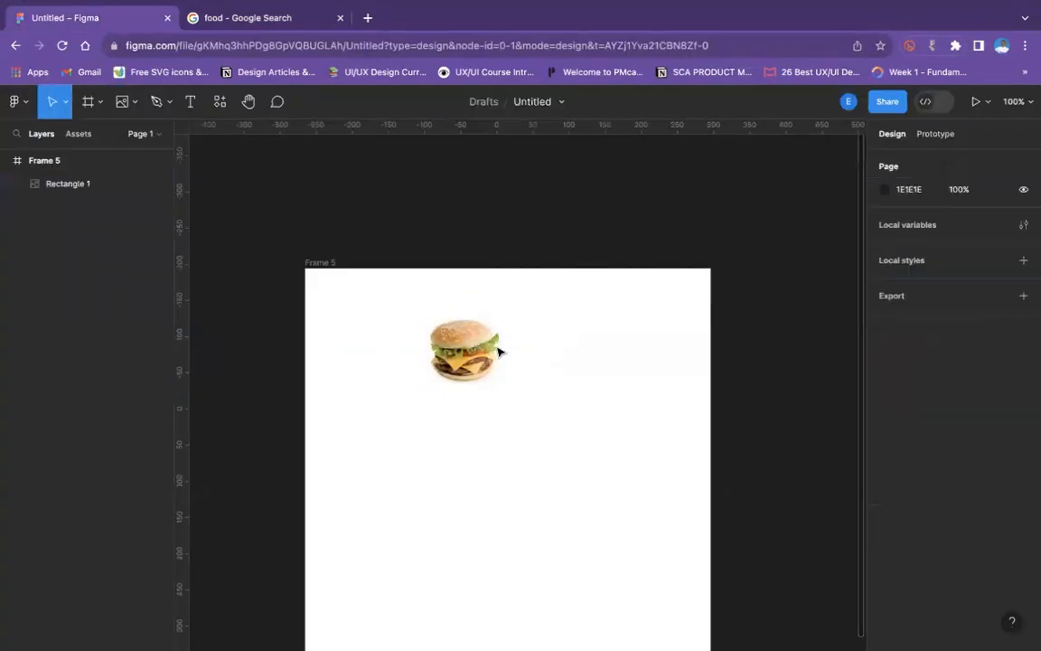
click(438, 319)
- Try the document color 1E1E1E as Frame 5's fill, and restore the fill to FFFFFF
click(330, 262)
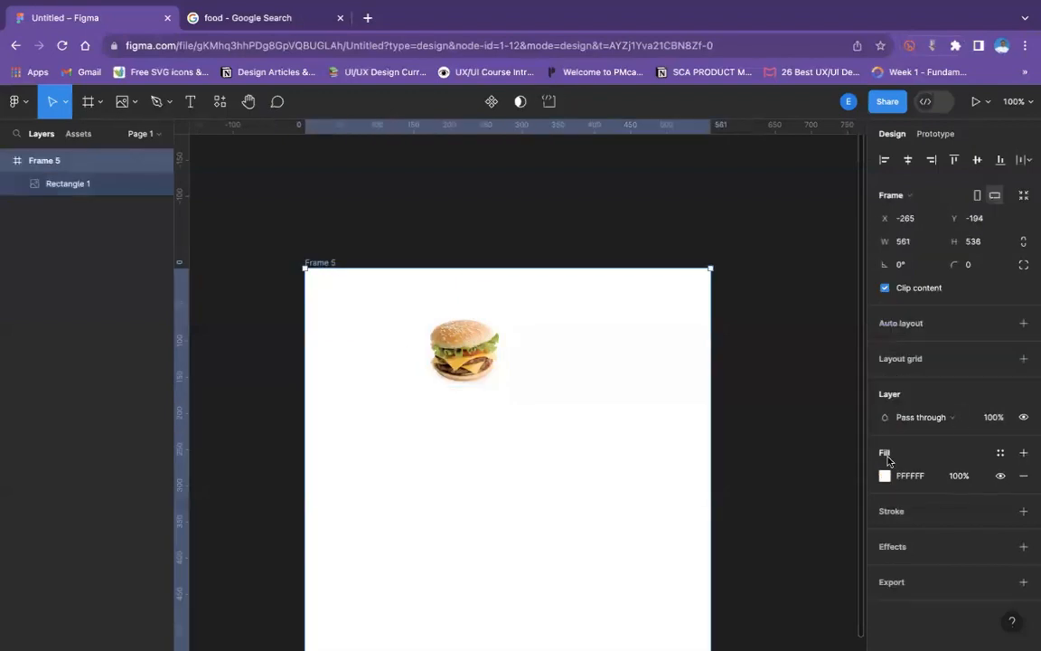
click(885, 475)
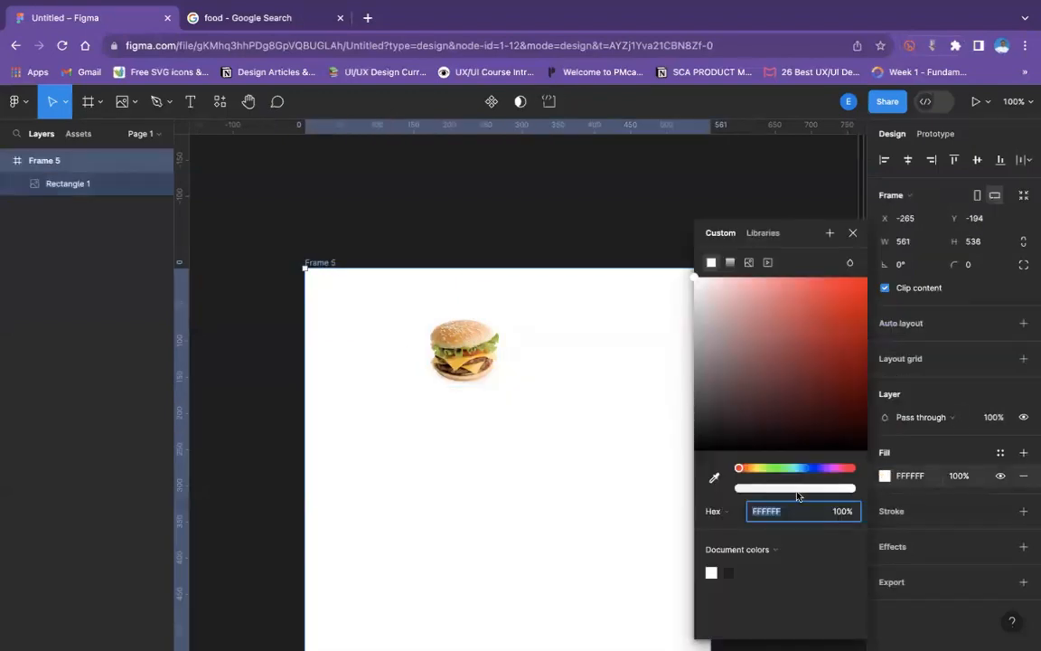
click(730, 569)
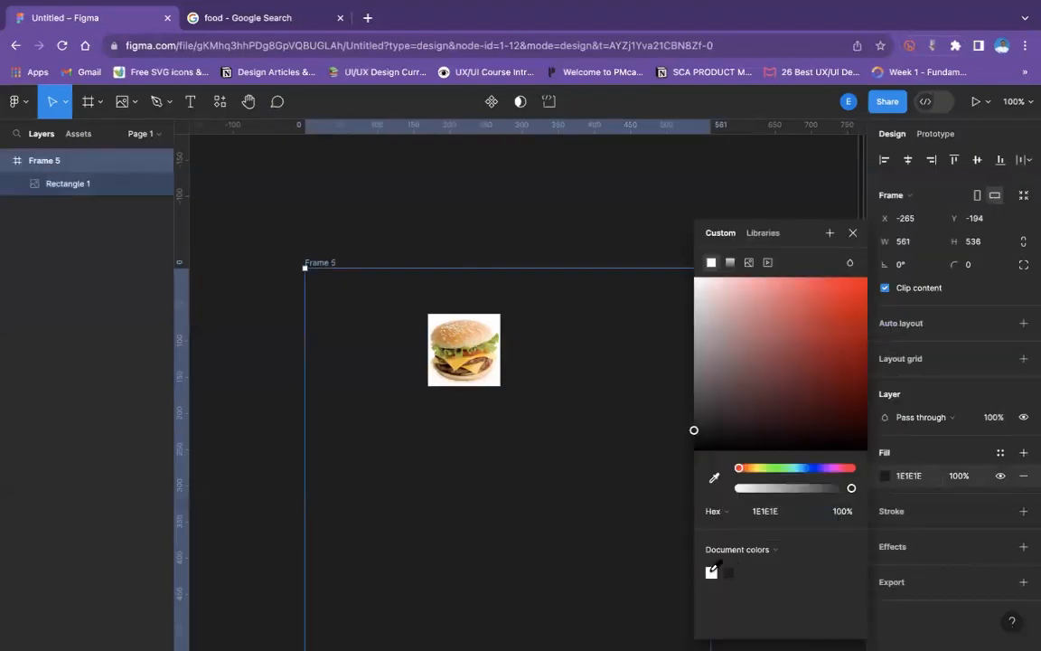
click(711, 573)
- Move the burger image within Frame 5 to about X 208, Y 75
click(475, 348)
drag(468, 352, 496, 363)
- Set Frame 5's fill to the light gray F2F0F0 and clear the selection
click(310, 252)
click(319, 262)
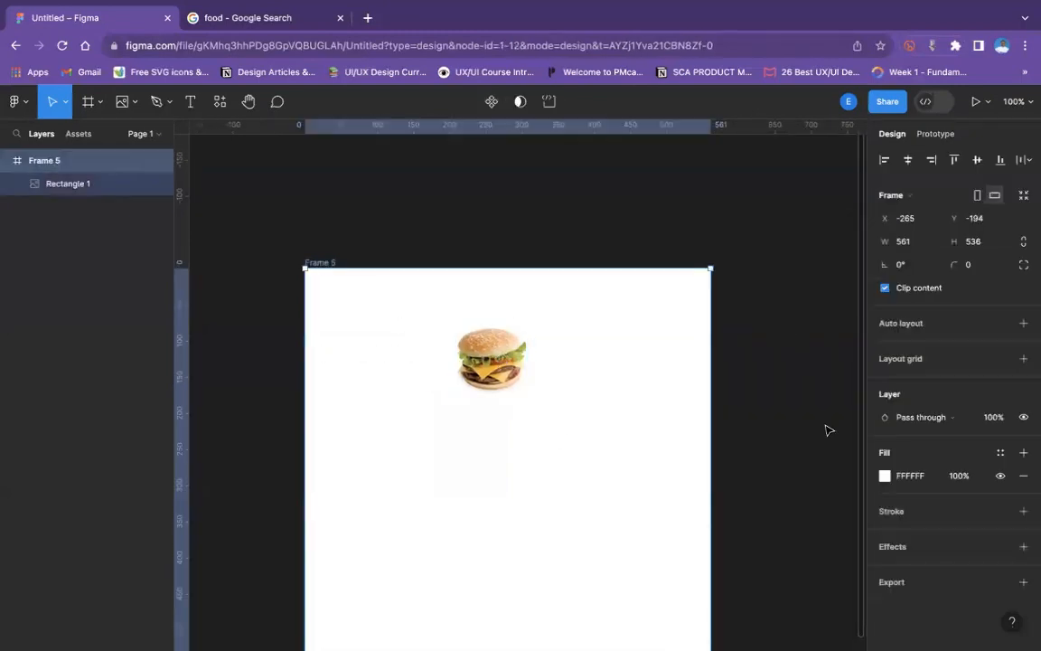
click(884, 475)
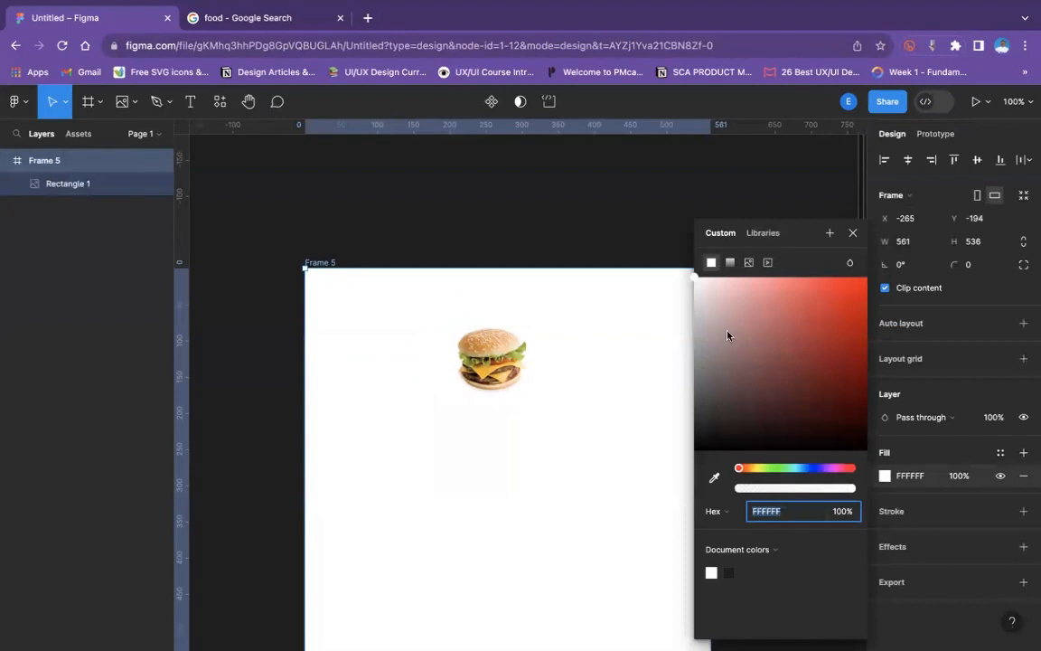
click(696, 290)
drag(696, 290, 695, 297)
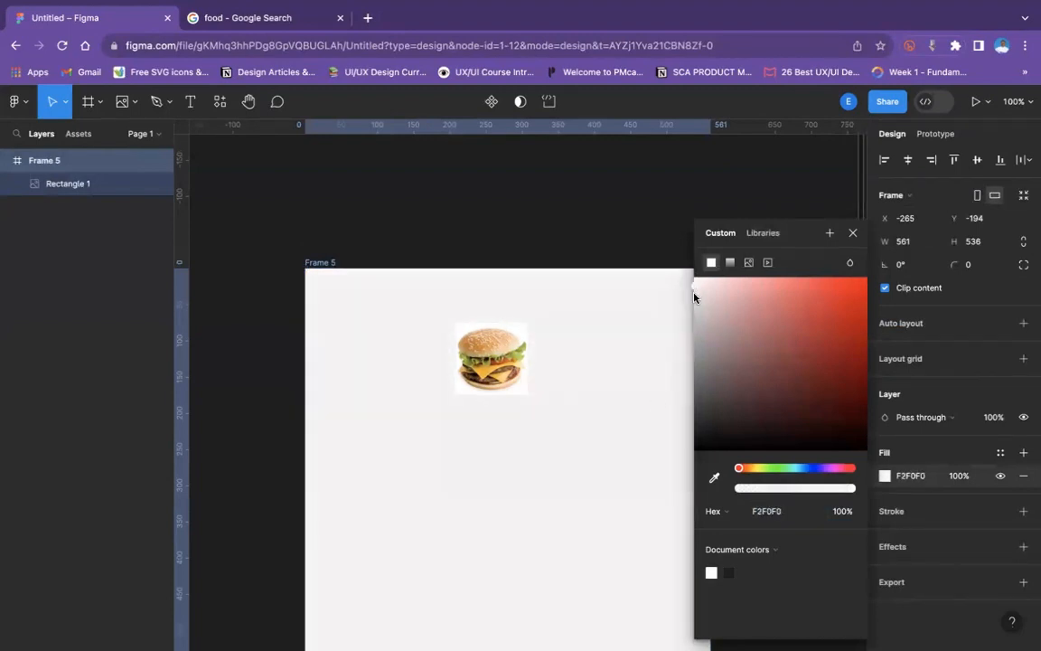
click(616, 493)
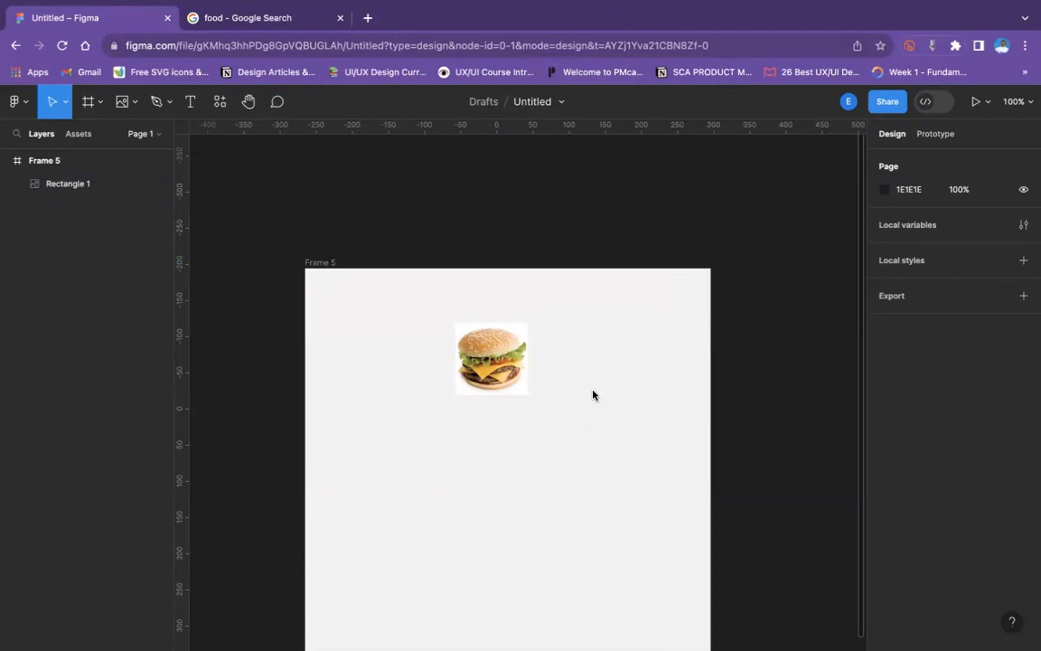
- Switch to the Google image results and copy the McPlant burger picture from Food Business News
click(463, 327)
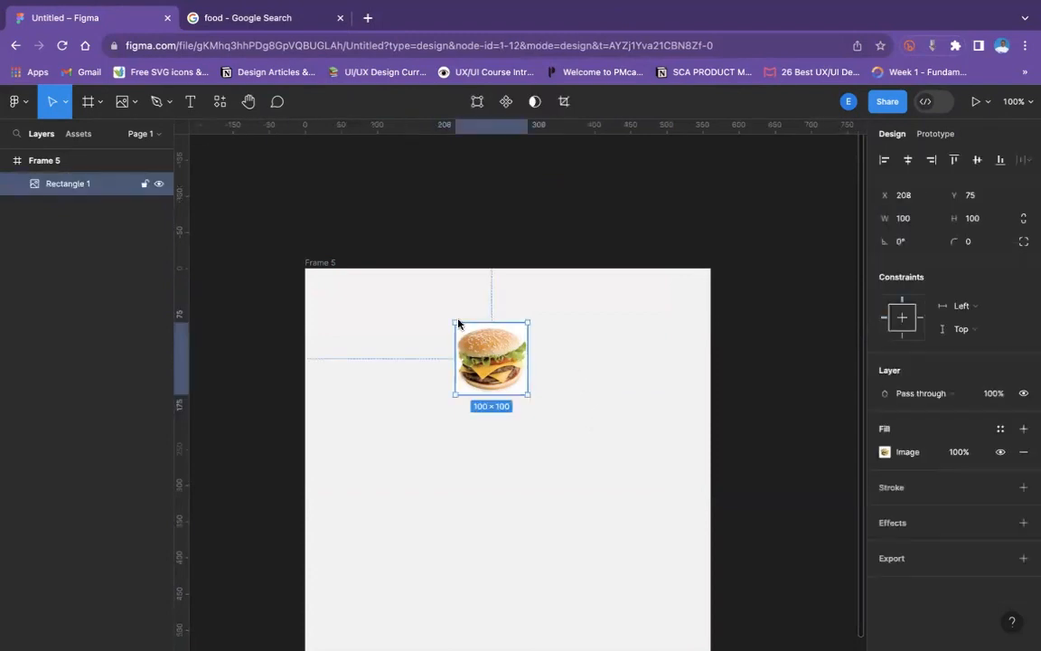
click(273, 22)
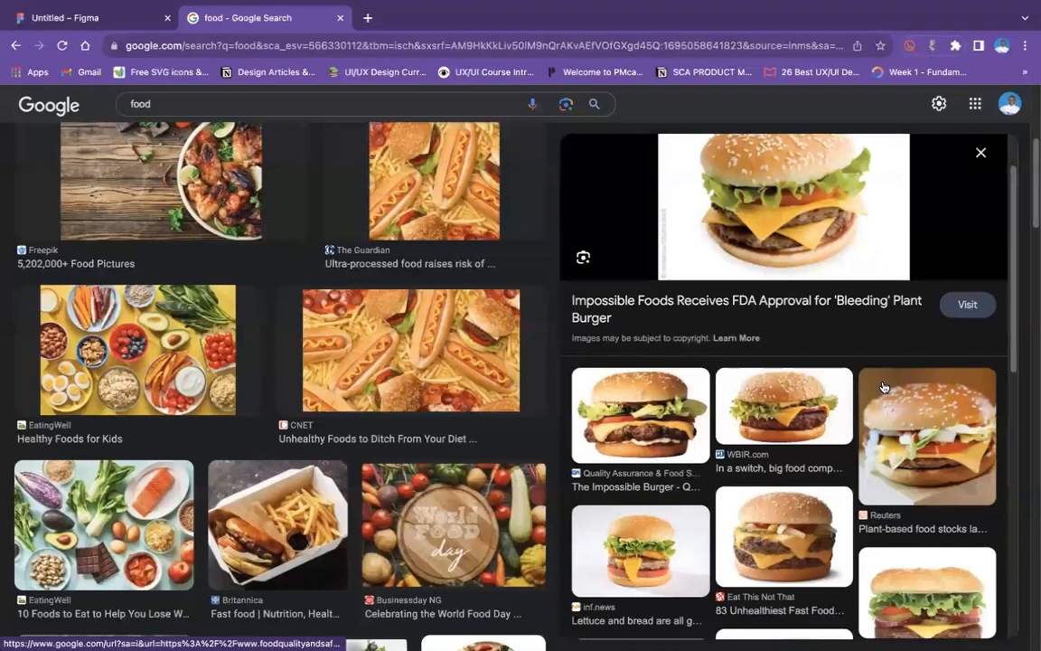
click(883, 387)
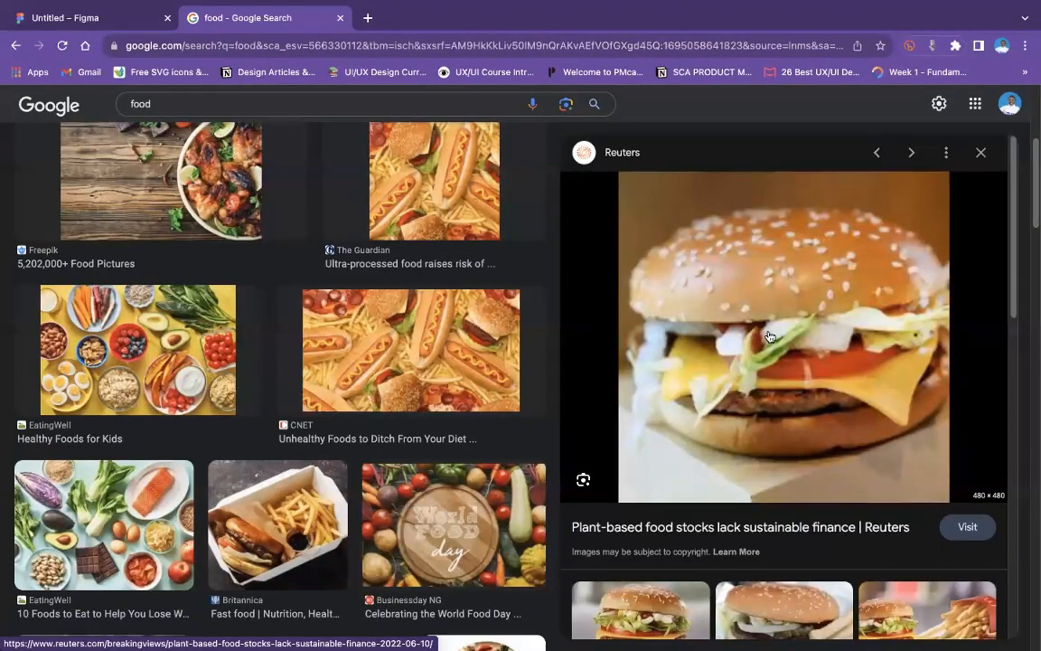
scroll(694, 284, down, 4)
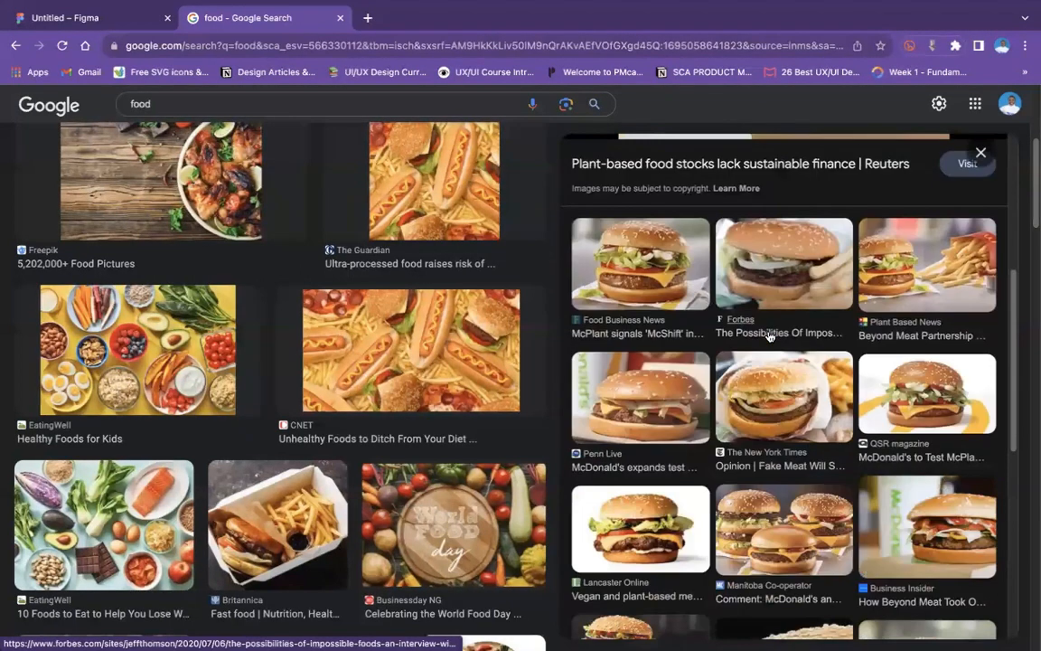
click(683, 263)
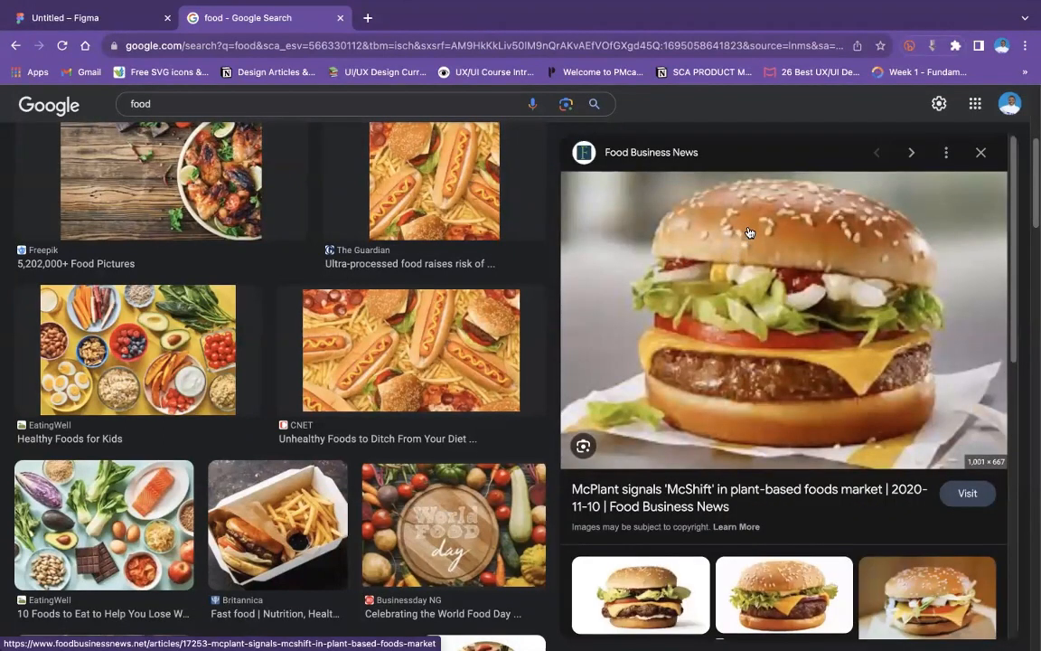
right_click(795, 378)
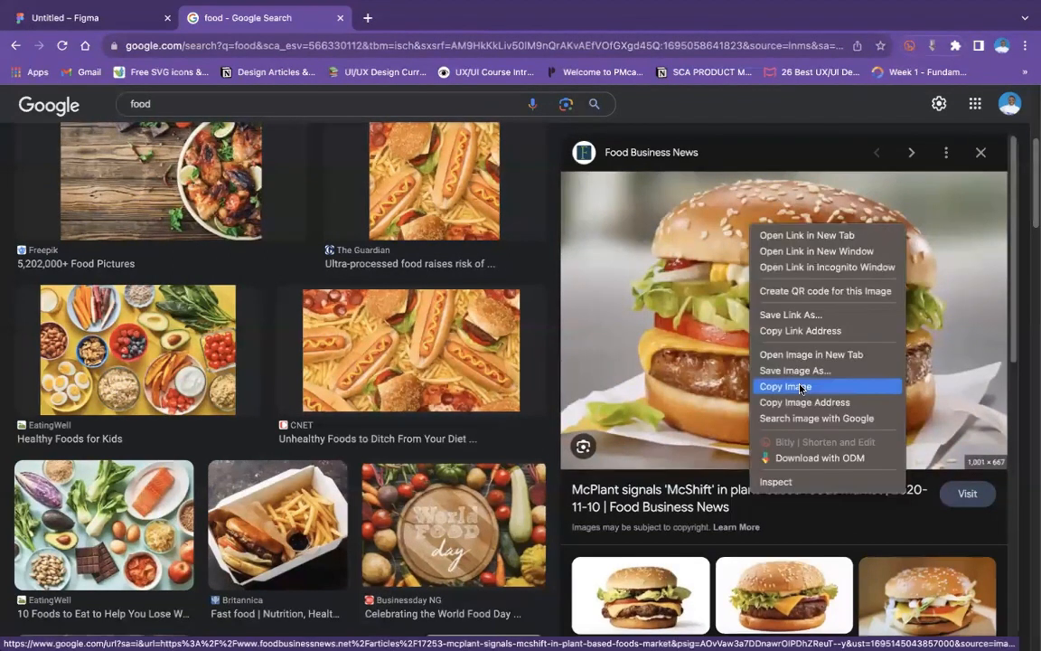
click(779, 379)
- Switch back to Figma, delete the old burger rectangle from Frame 5 and paste the copied McPlant image
key(ctrl+Tab)
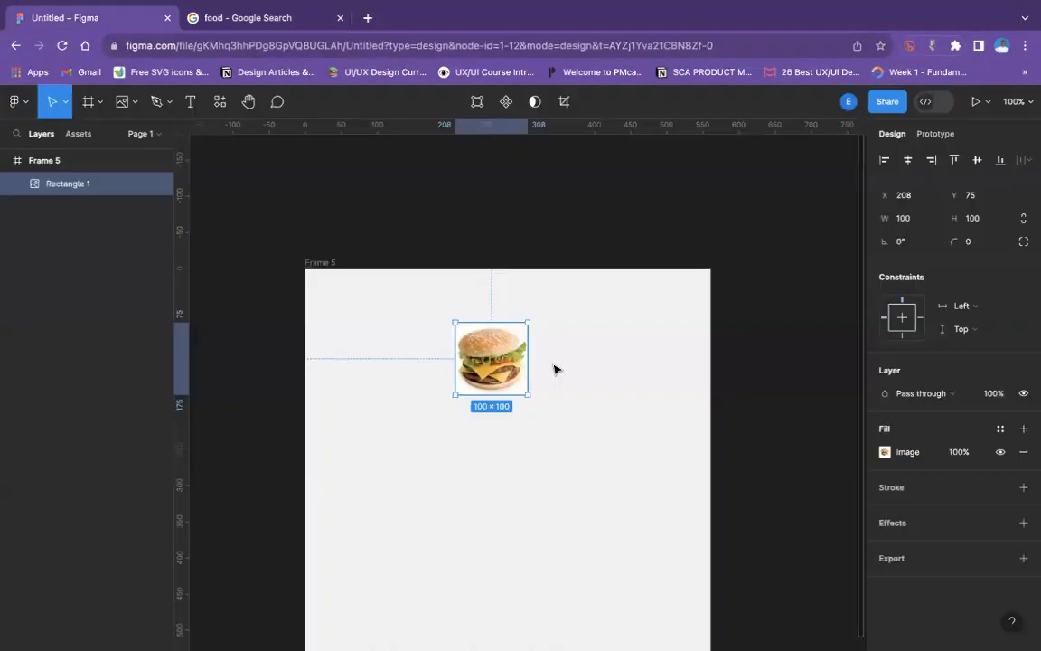
key(Delete)
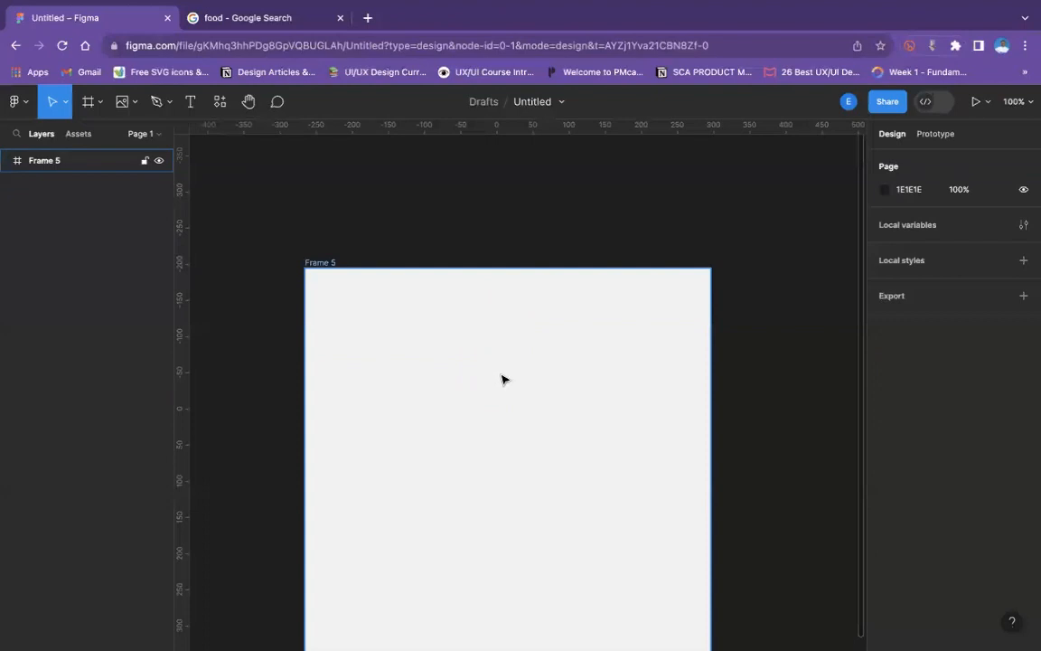
key(ctrl+v)
- Scale the pasted burger image down to about 233 × 155 and position it inside Frame 5 at about X 126, Y 68
key(ctrl+minus)
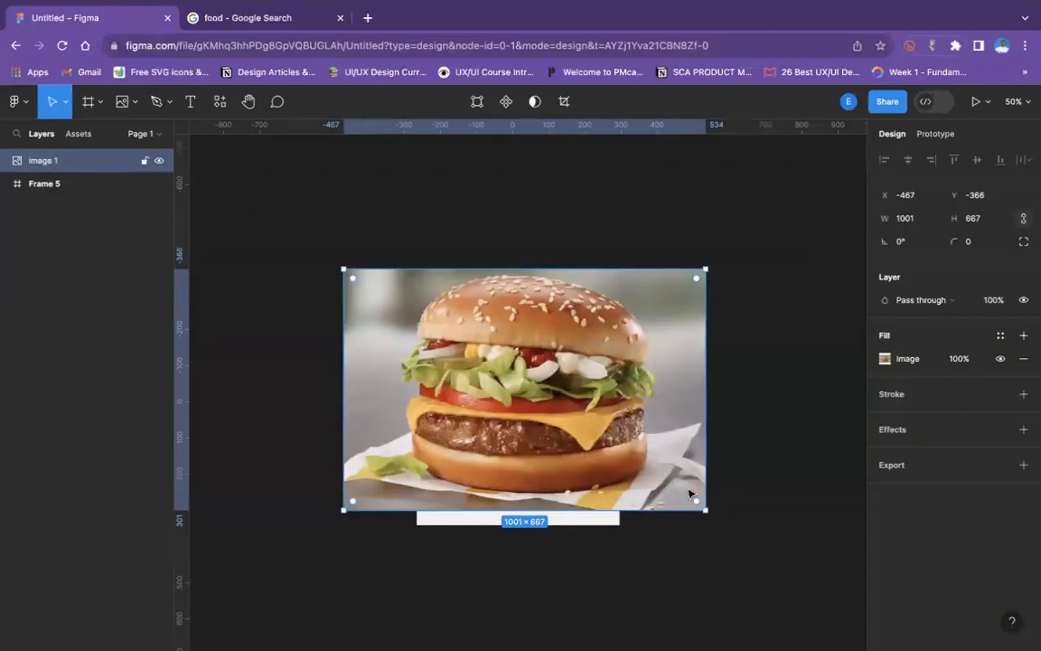
drag(704, 510, 462, 319)
key(ctrl+z)
drag(700, 506, 545, 406)
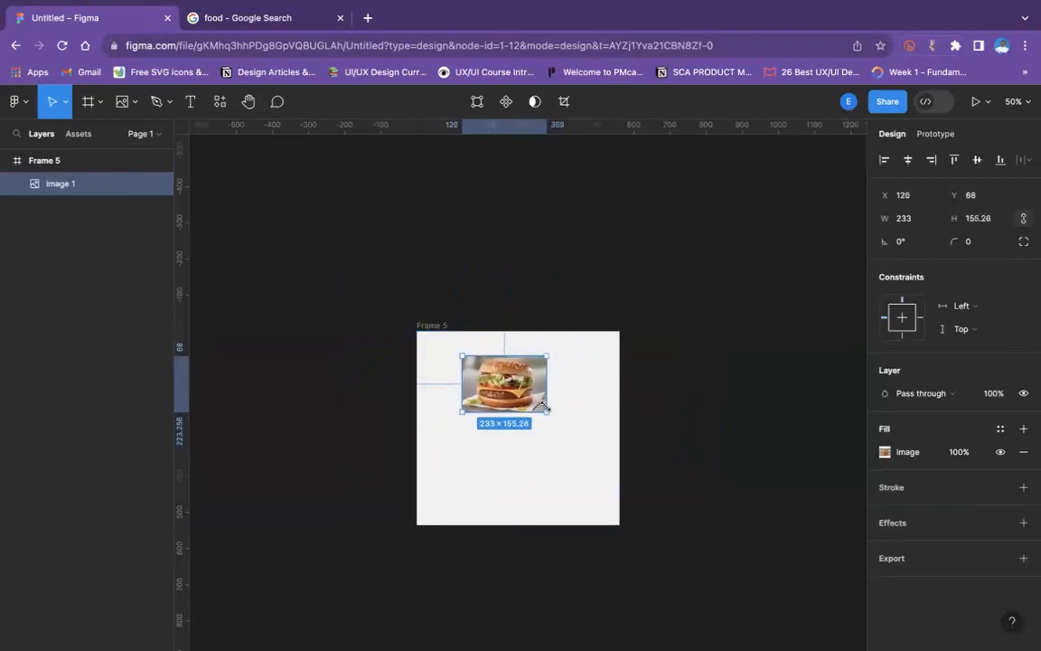
key(shift+0)
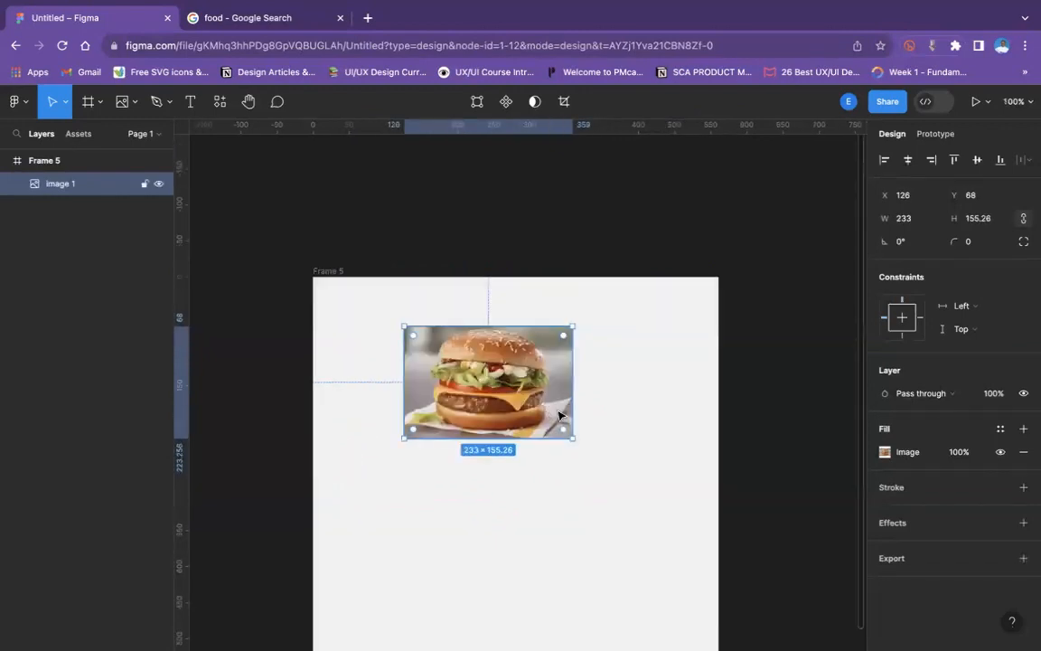
scroll(548, 398, down, 1)
scroll(487, 379, up, 3)
scroll(461, 389, down, 3)
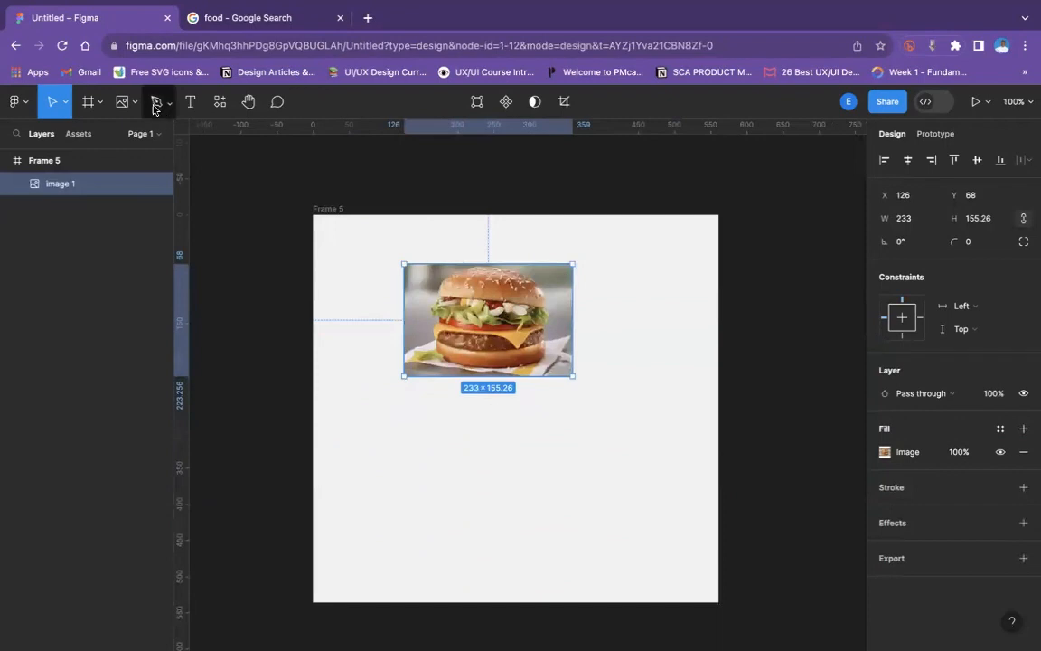
click(190, 101)
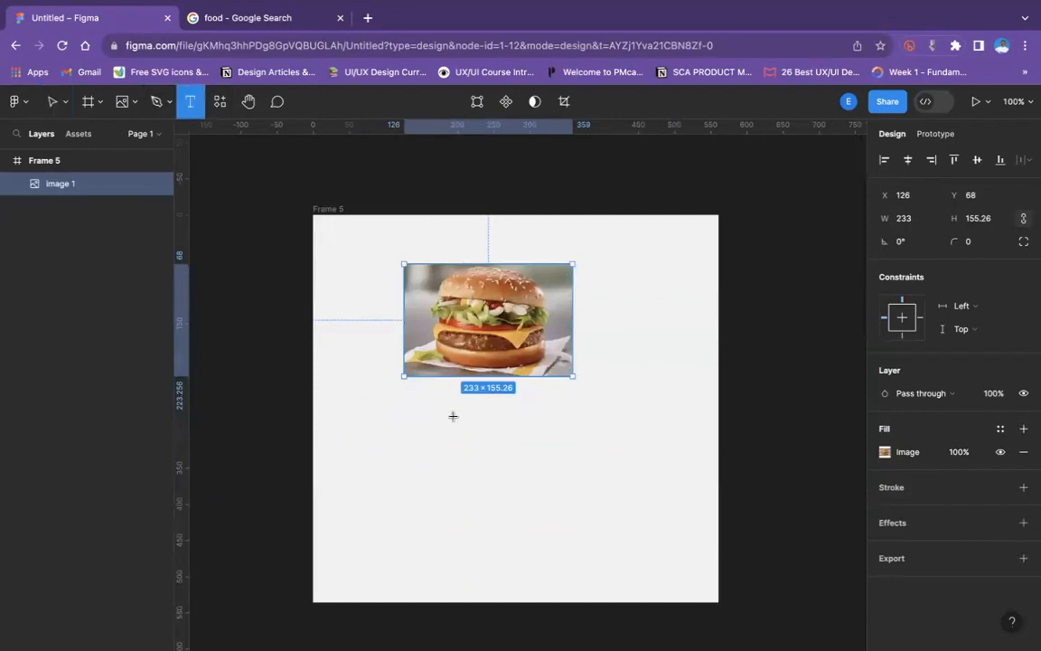
click(408, 397)
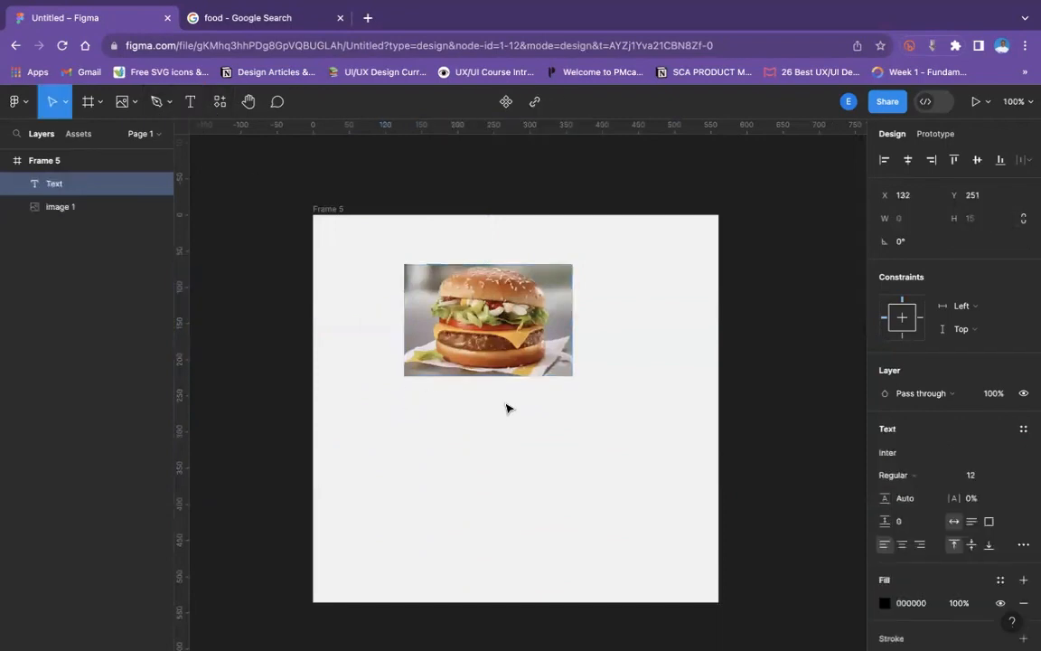
text(Ha)
key(BackSpace)
click(438, 473)
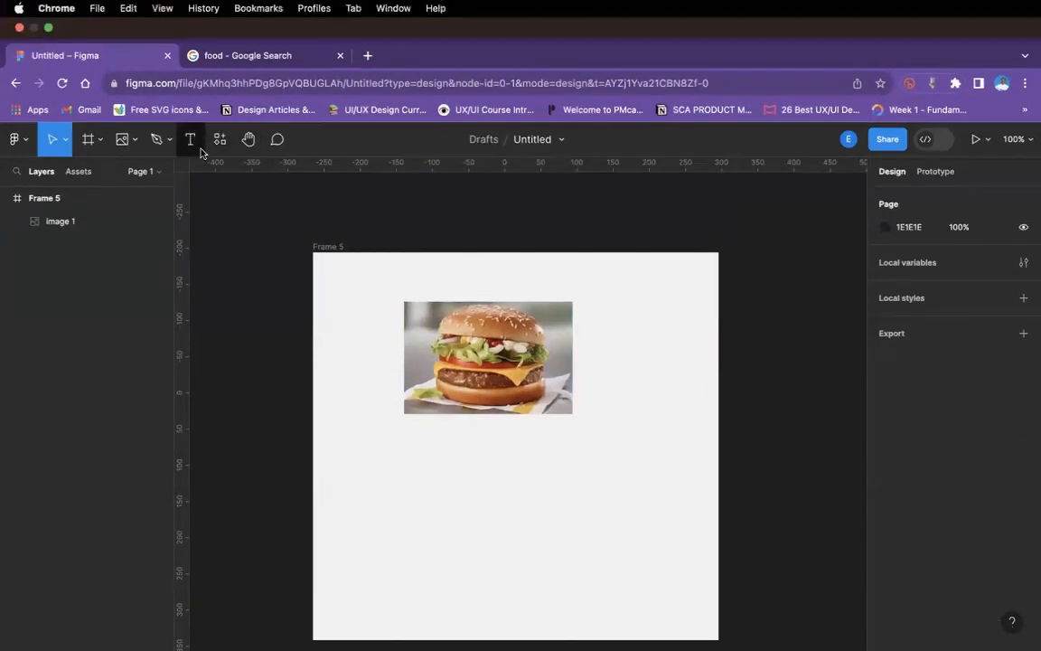
- Add a text layer just beneath the burger image in Frame 5, at about X 120, Y 255, and start its label with "Ha"
click(192, 141)
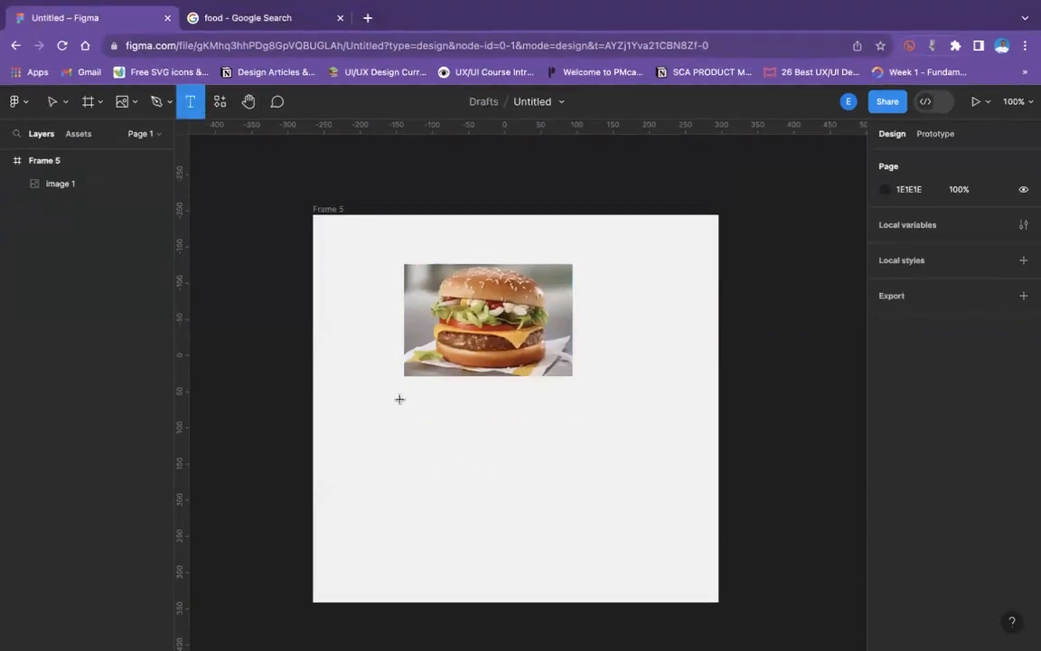
click(399, 398)
text(ham)
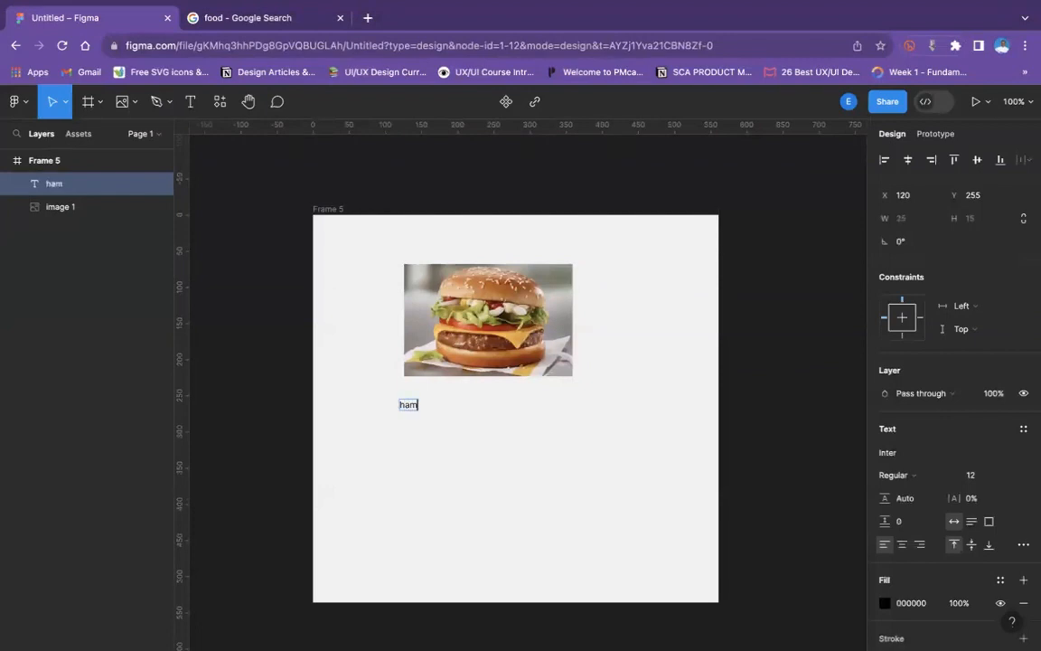
key(BackSpace)
key(BackSpace)
key(BackSpace)
text(Hambur)
key(BackSpace)
key(BackSpace)
key(BackSpace)
key(BackSpace)
key(BackSpace)
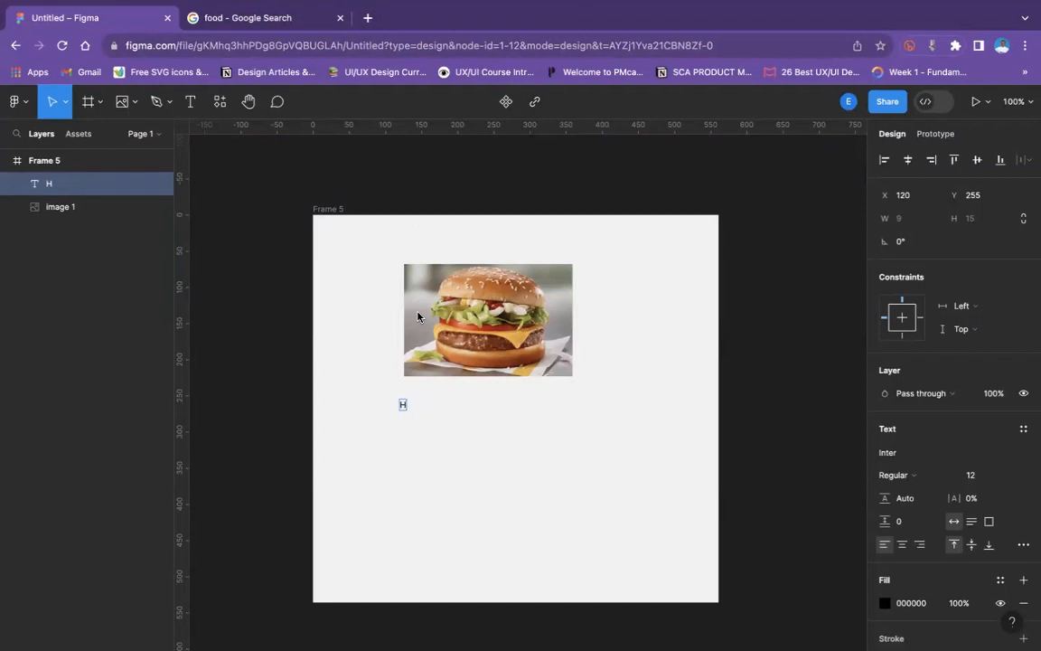
- Replace the text of the label beneath the burger image with "Burger"
click(448, 533)
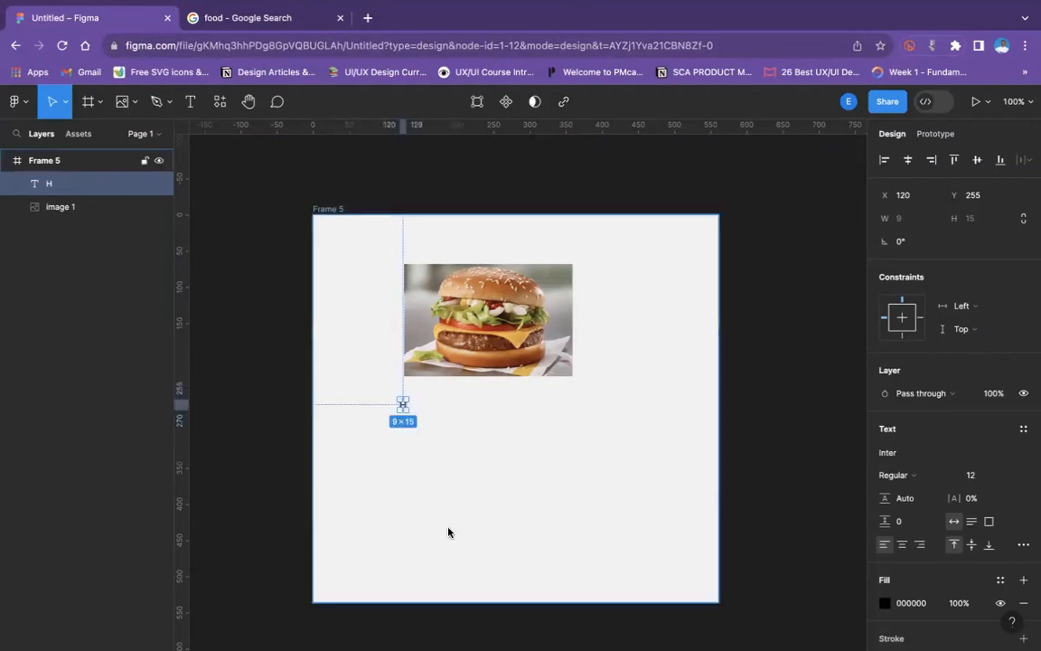
key(super+plus)
scroll(448, 532, left, 2)
scroll(448, 532, down, 1)
scroll(448, 532, left, 1)
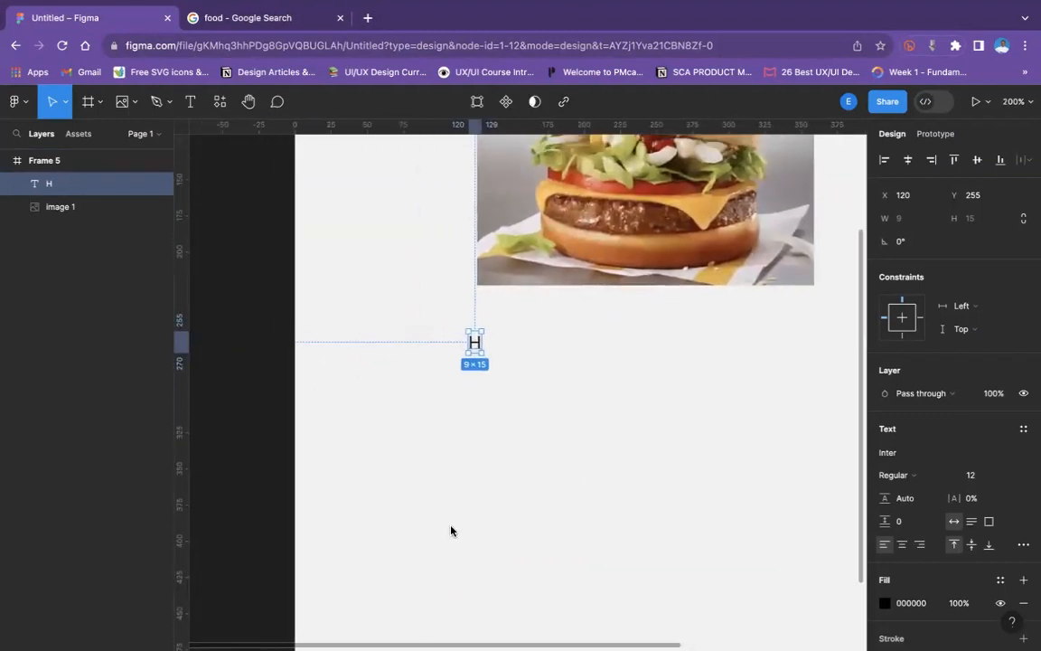
double_click(474, 343)
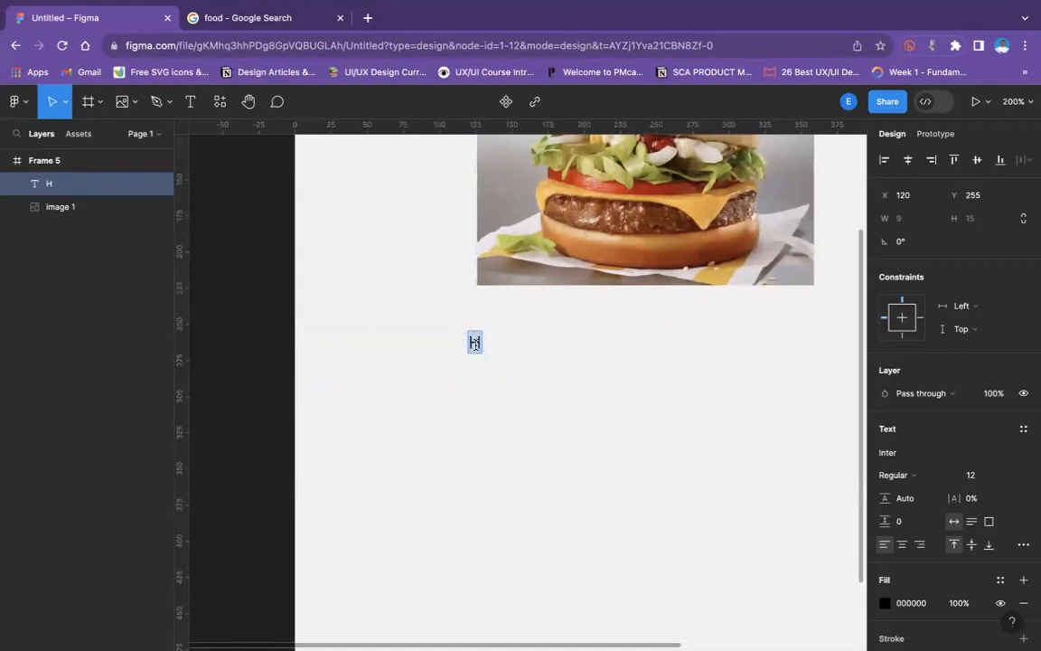
text(Burger)
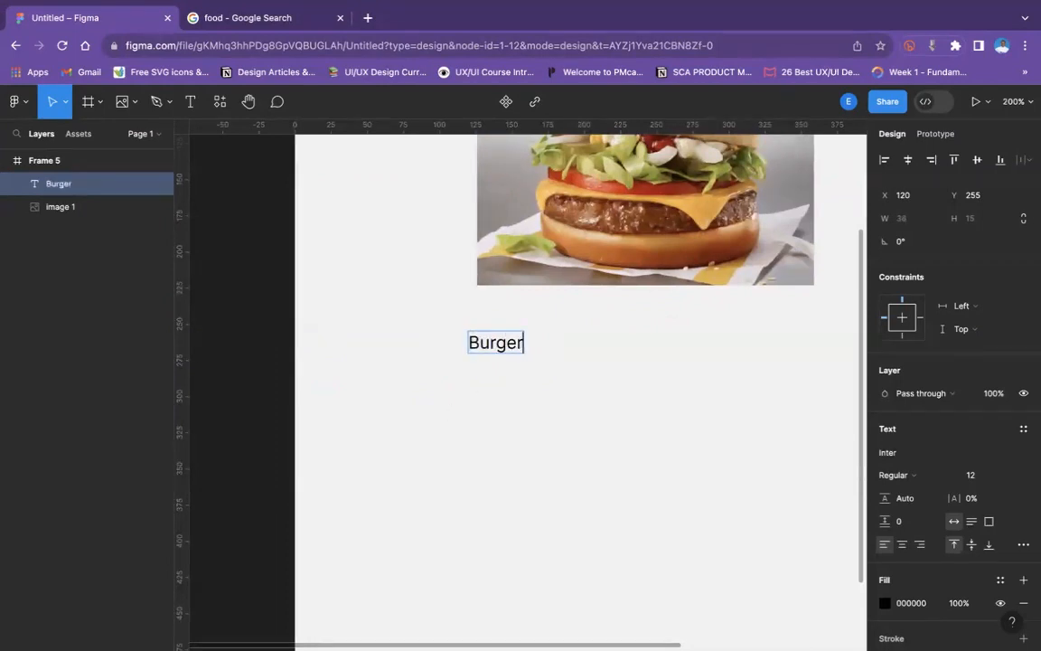
- Change the label beneath the burger image to read "Hamburger"
mouse_move(575, 9)
double_click(473, 342)
click(479, 343)
key(BackSpace)
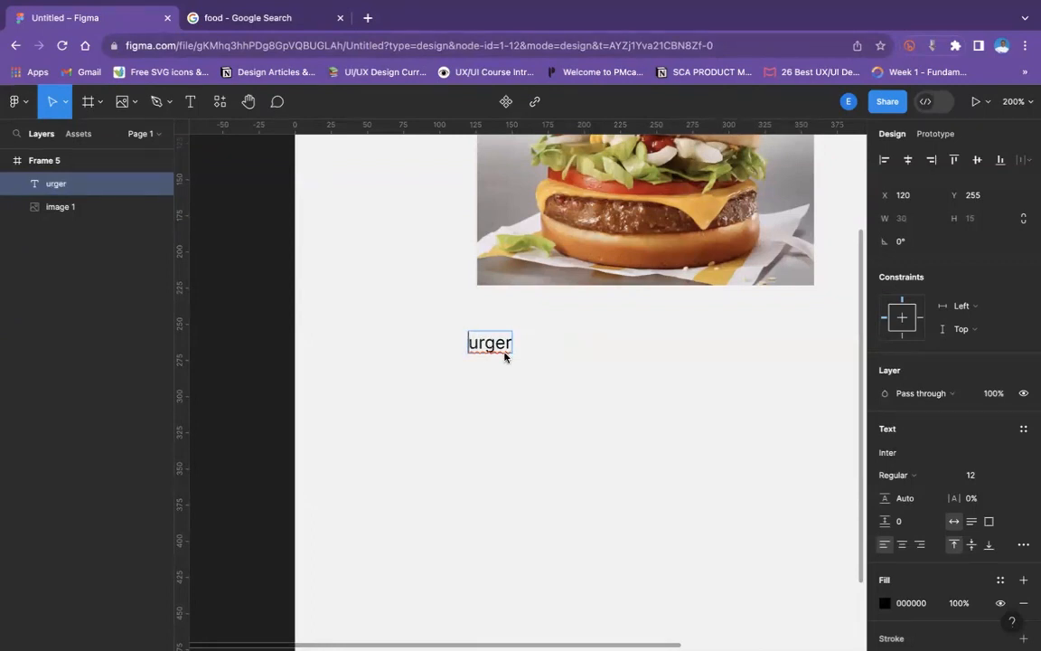
key(Escape)
double_click(469, 342)
click(469, 342)
text(Hamb)
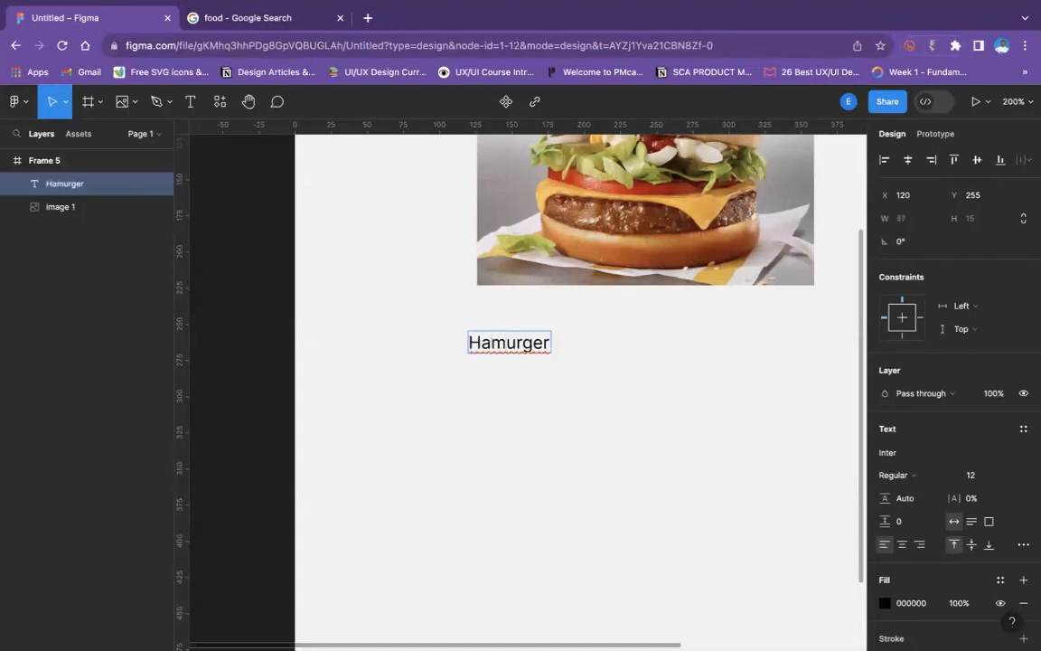
key(super+minus)
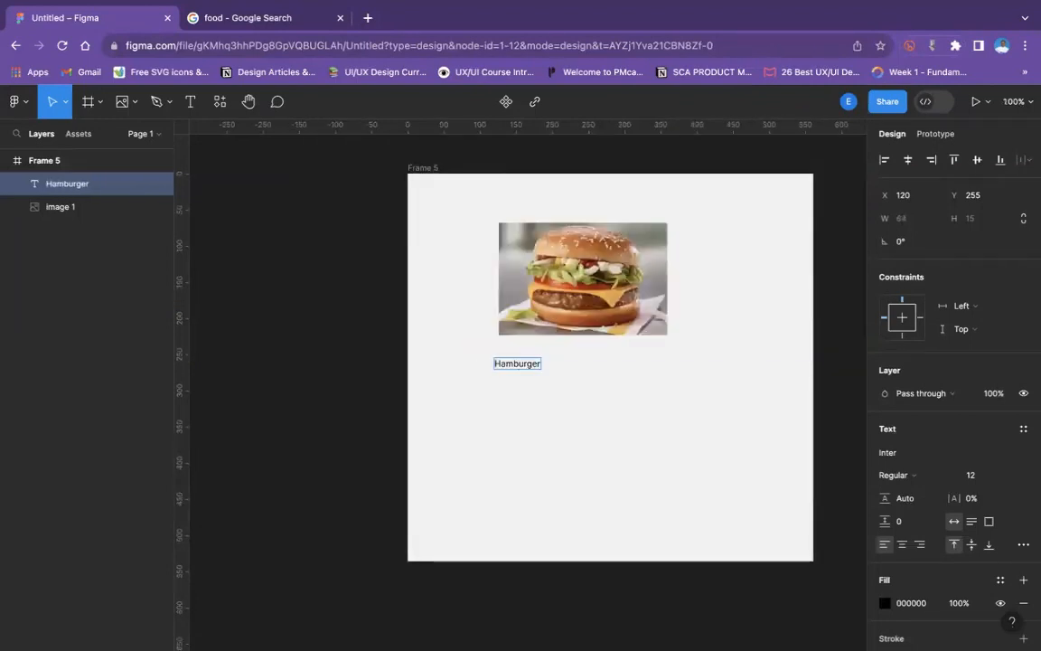
click(510, 386)
- Extend the label to "Hamburger la'pere" and move it to X 126, Y 239.5, aligned with the image's left edge
key(super+plus)
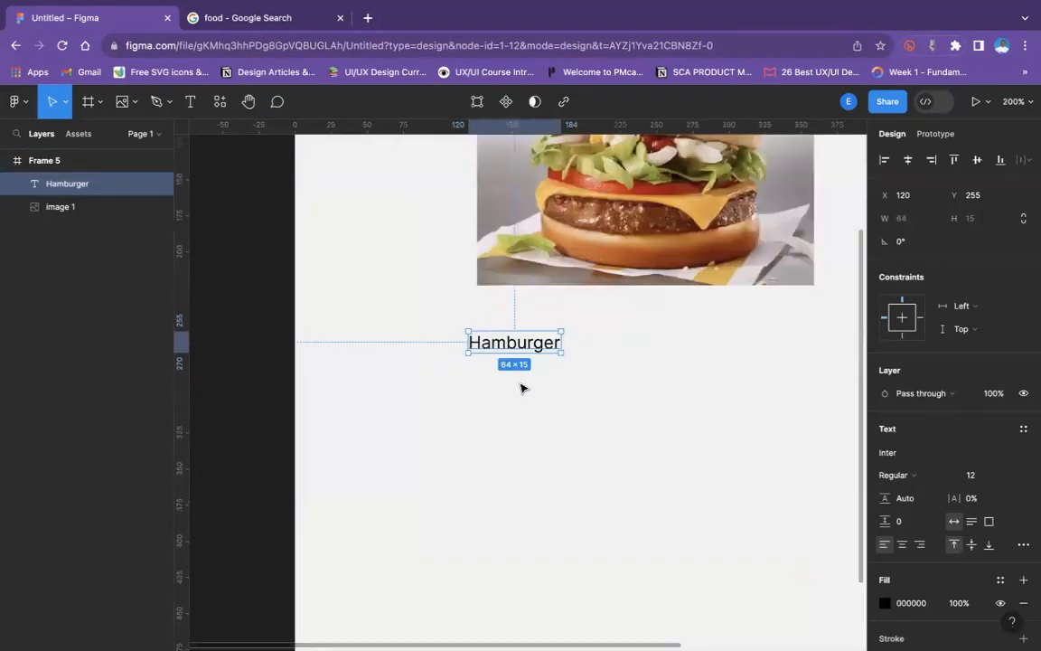
double_click(556, 343)
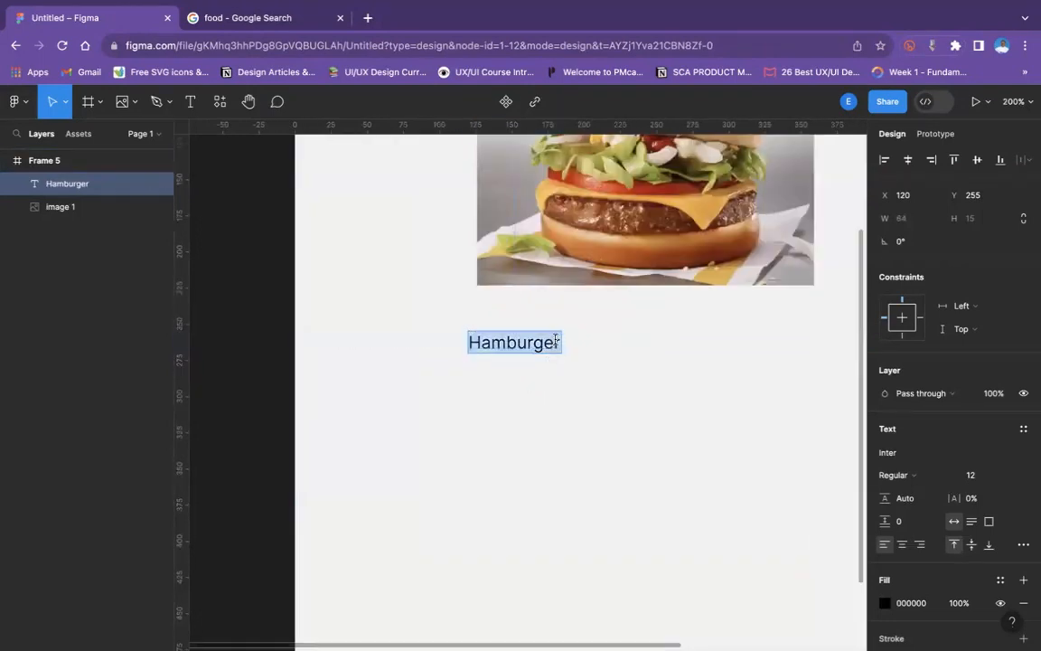
click(556, 342)
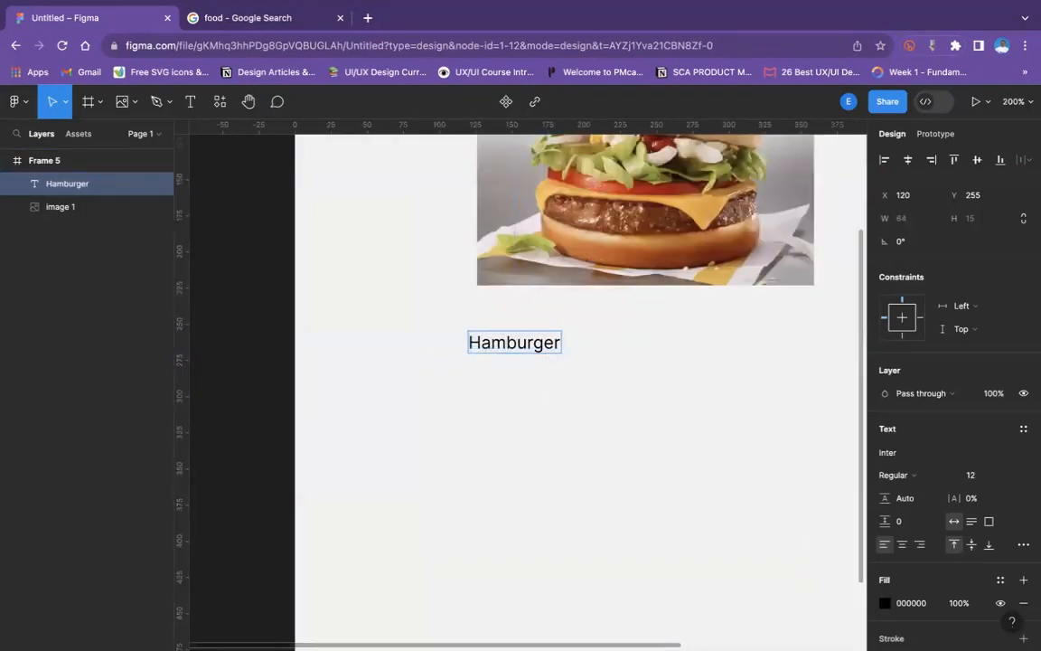
text(I)
text(a)
text('p)
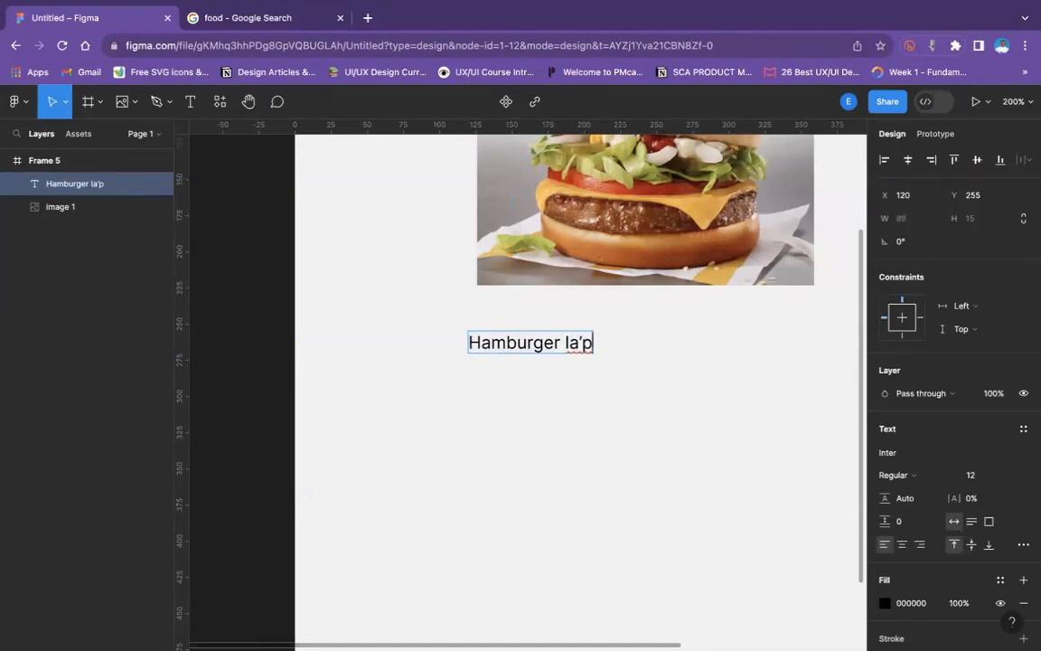
text(ere)
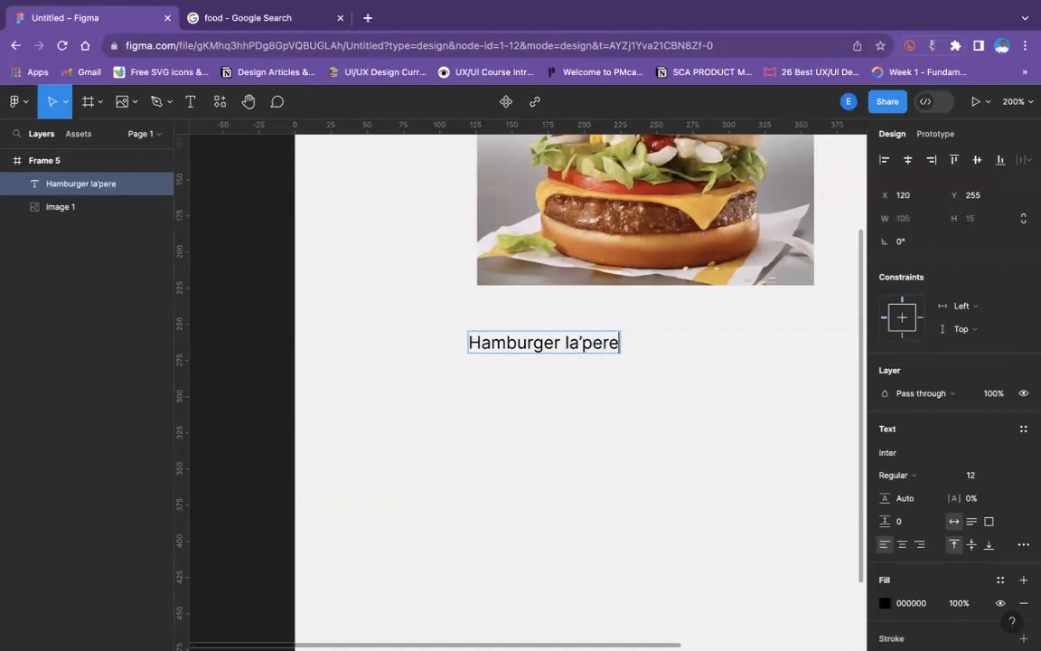
click(563, 390)
drag(535, 350, 545, 326)
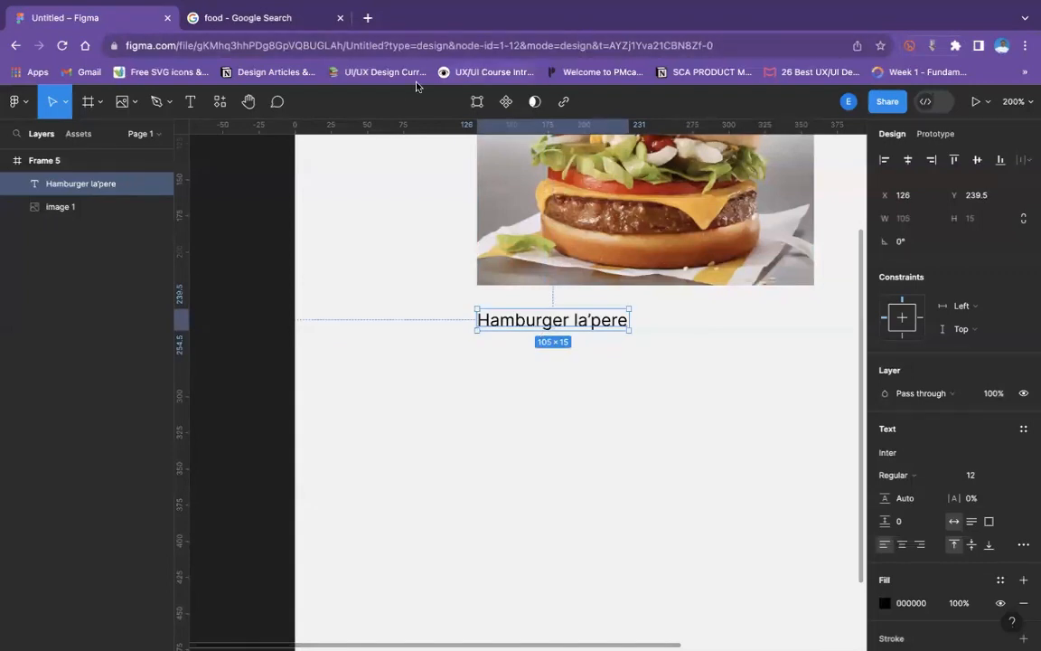
click(604, 389)
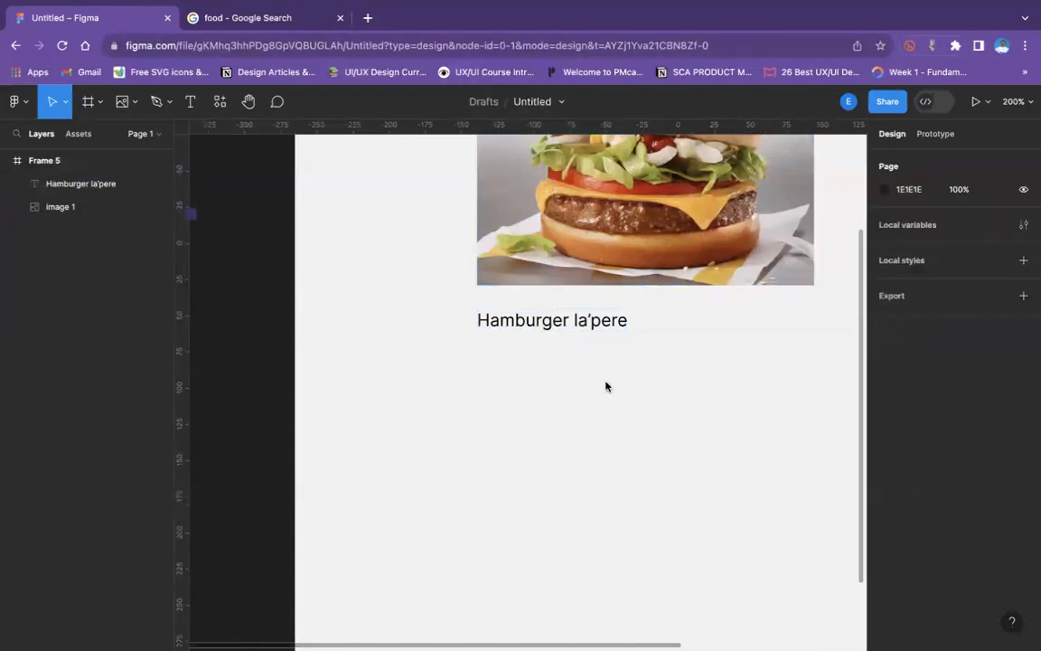
- Style the "Hamburger la'pere" label as Semi Bold at font size 16
click(558, 324)
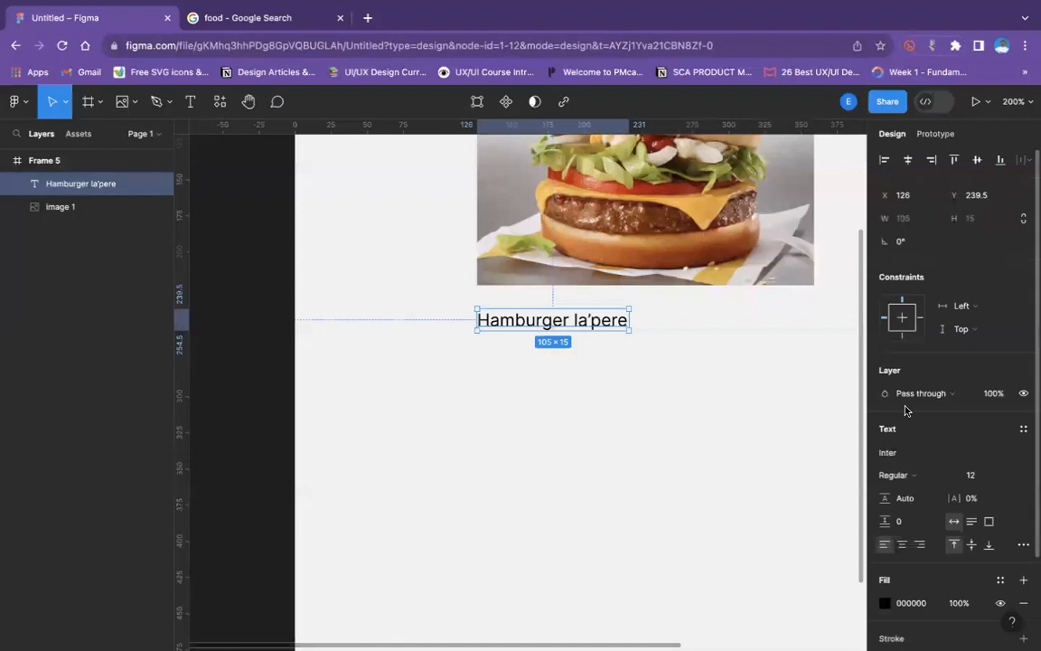
click(913, 476)
click(915, 509)
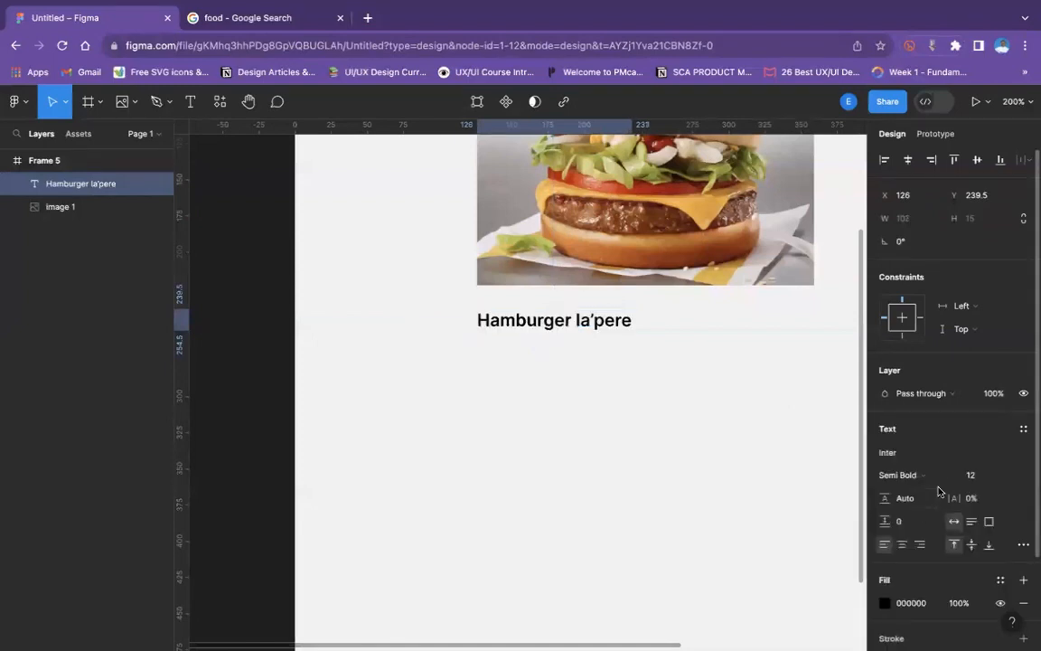
click(1001, 478)
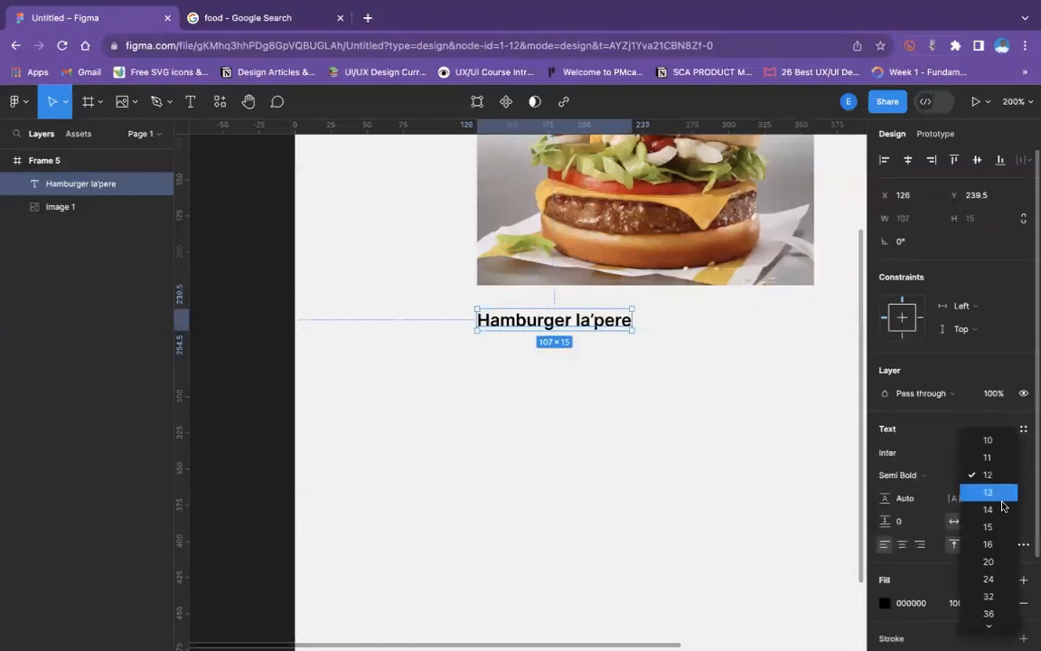
click(1000, 532)
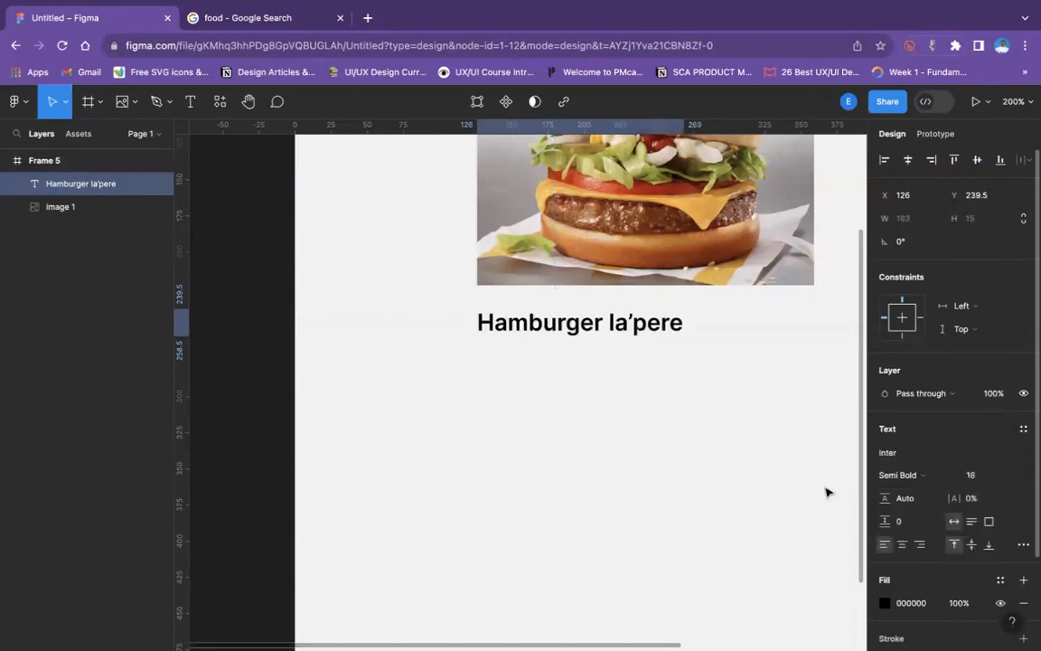
click(746, 432)
key(super+minus)
scroll(747, 431, right, 2)
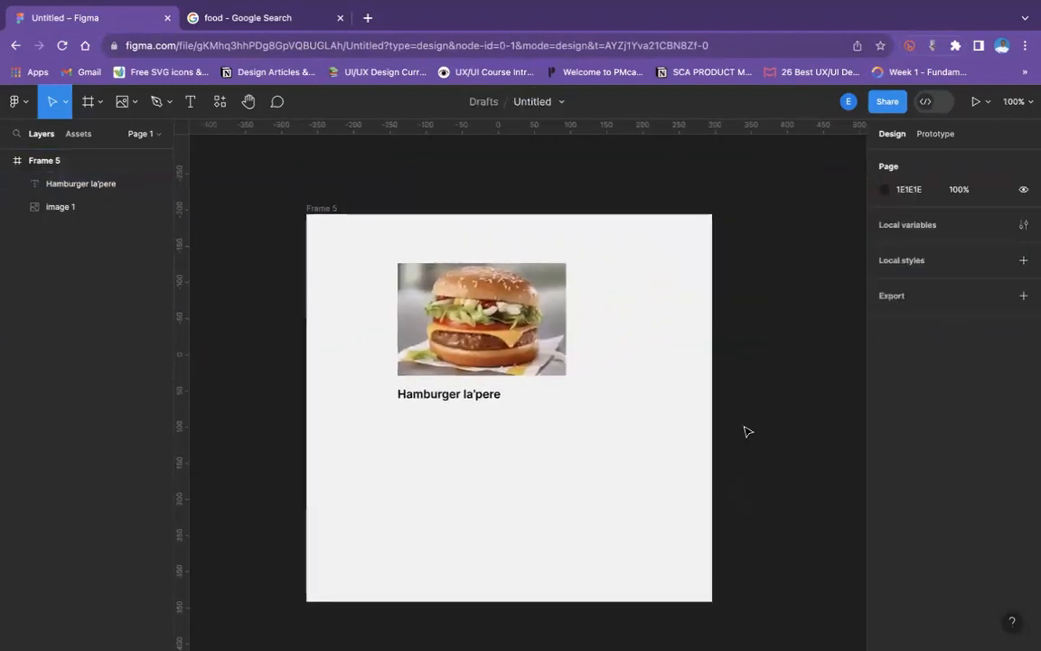
click(423, 400)
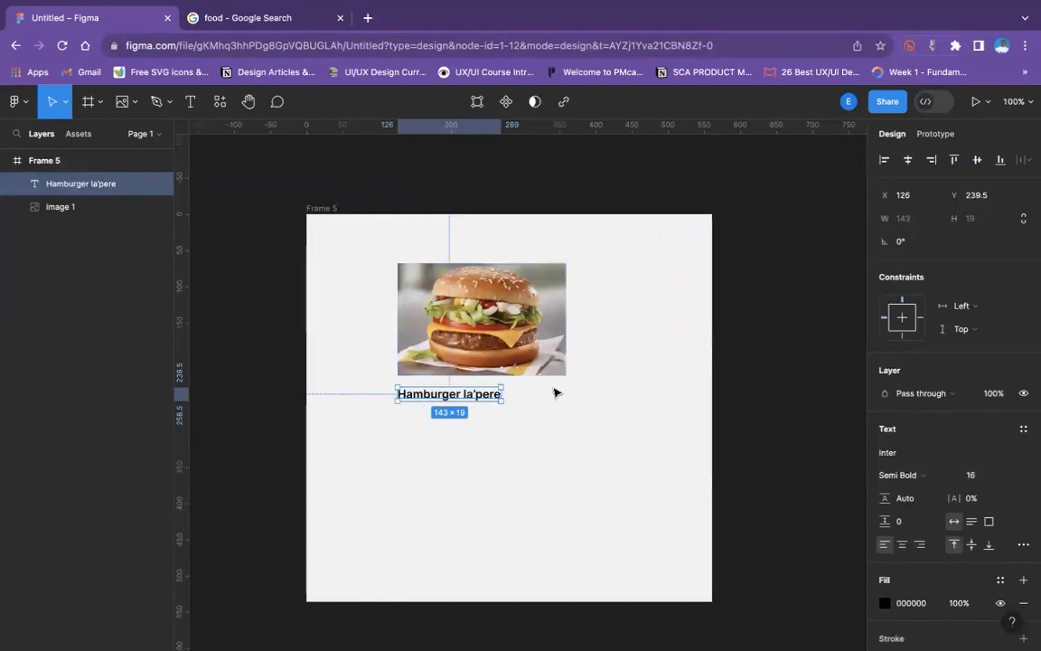
click(486, 467)
right_click(489, 454)
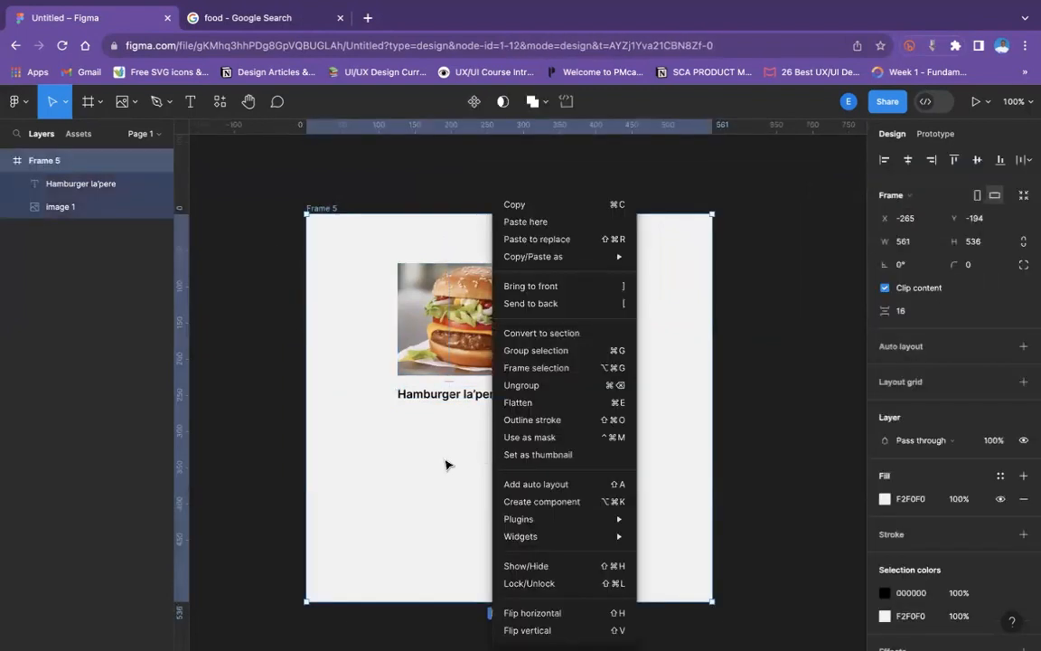
click(446, 465)
click(465, 395)
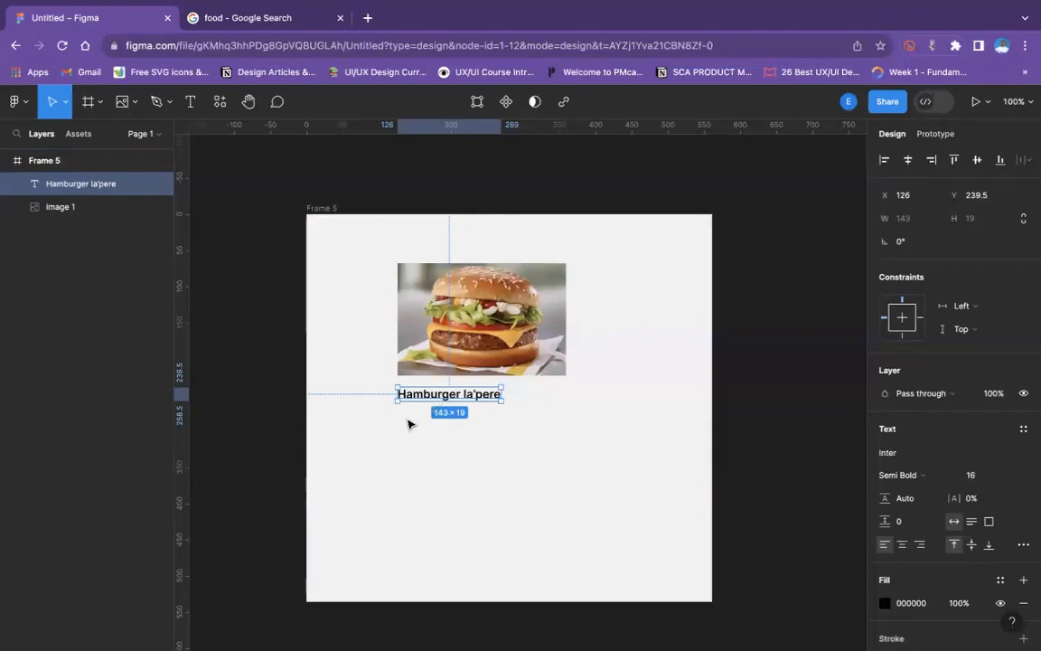
- Launch the Lorem Ipsum plugin from Frame 5
click(409, 423)
right_click(408, 423)
mouse_move(468, 520)
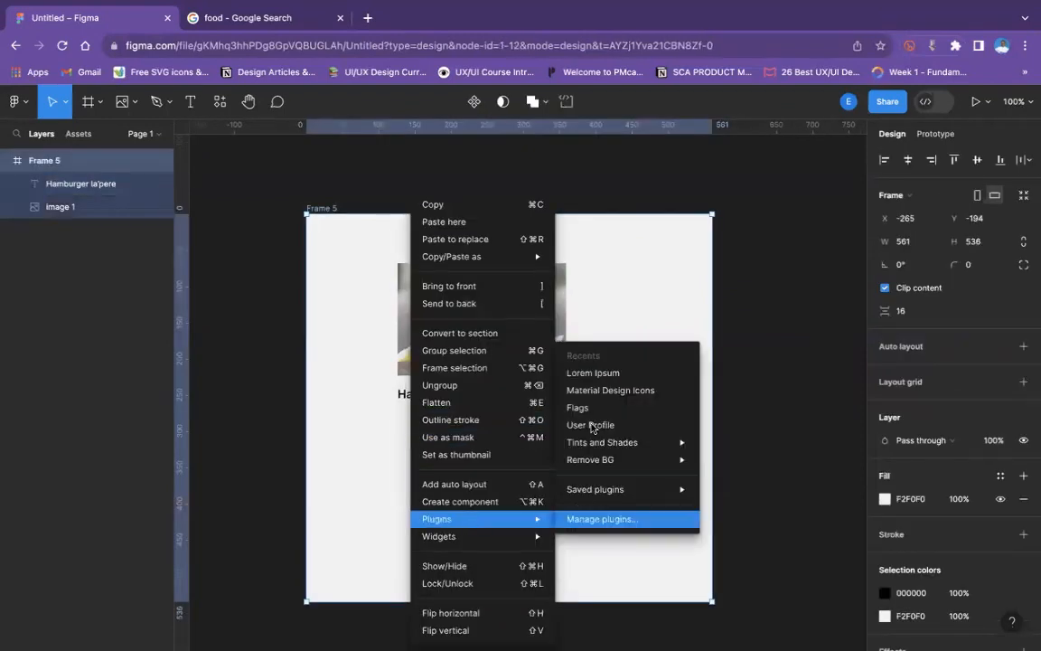
click(596, 373)
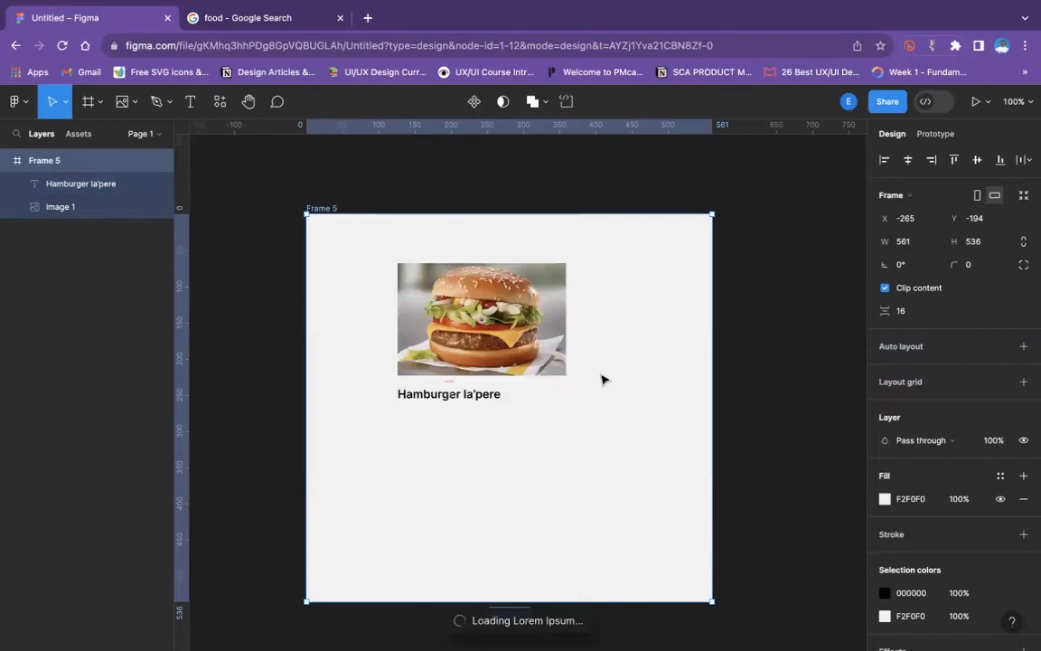
- Draw a text box of about 232 × 51 just beneath the "Hamburger la'pere" label, at about X 127, Y 268
key(super+plus)
scroll(604, 380, down, 1)
scroll(604, 379, left, 1)
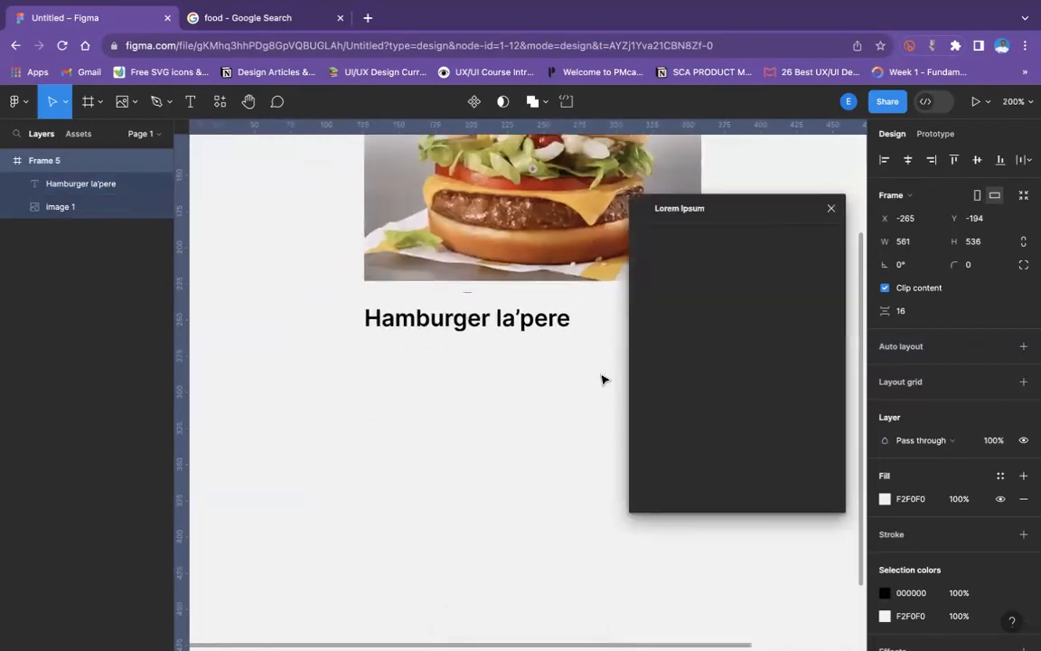
key(super+minus)
click(191, 101)
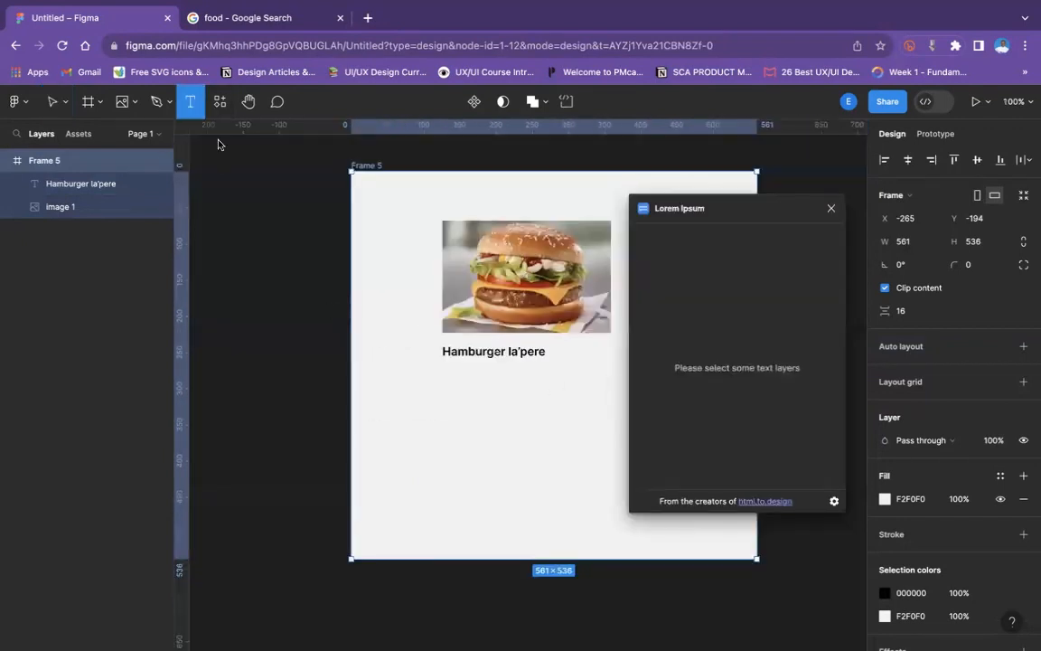
drag(443, 365, 610, 403)
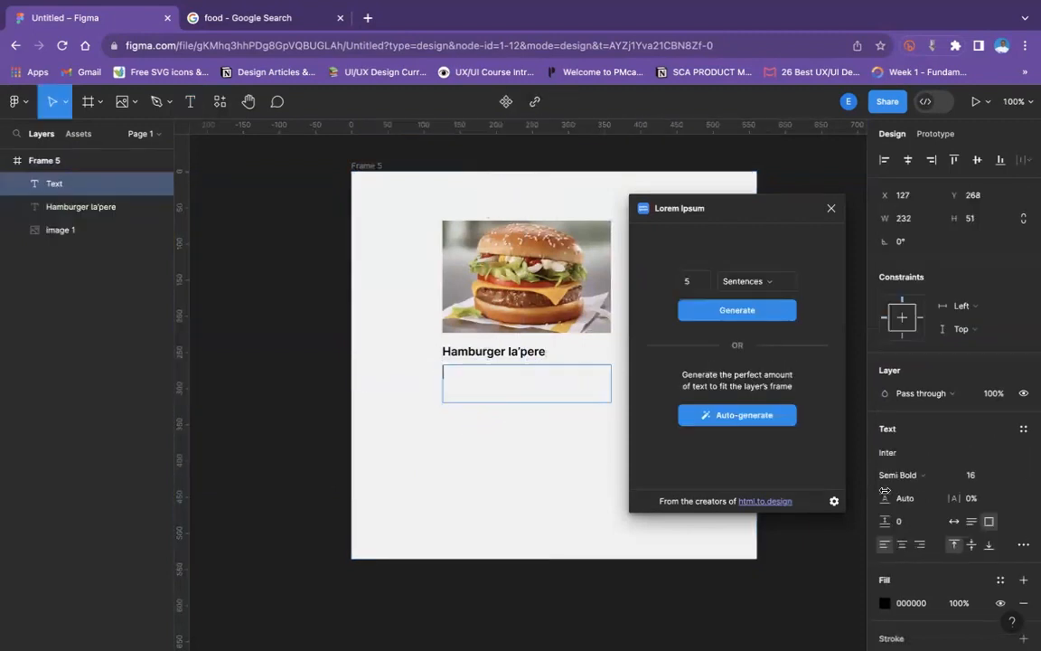
- Set the empty text box to font size 14 with Regular weight
click(987, 475)
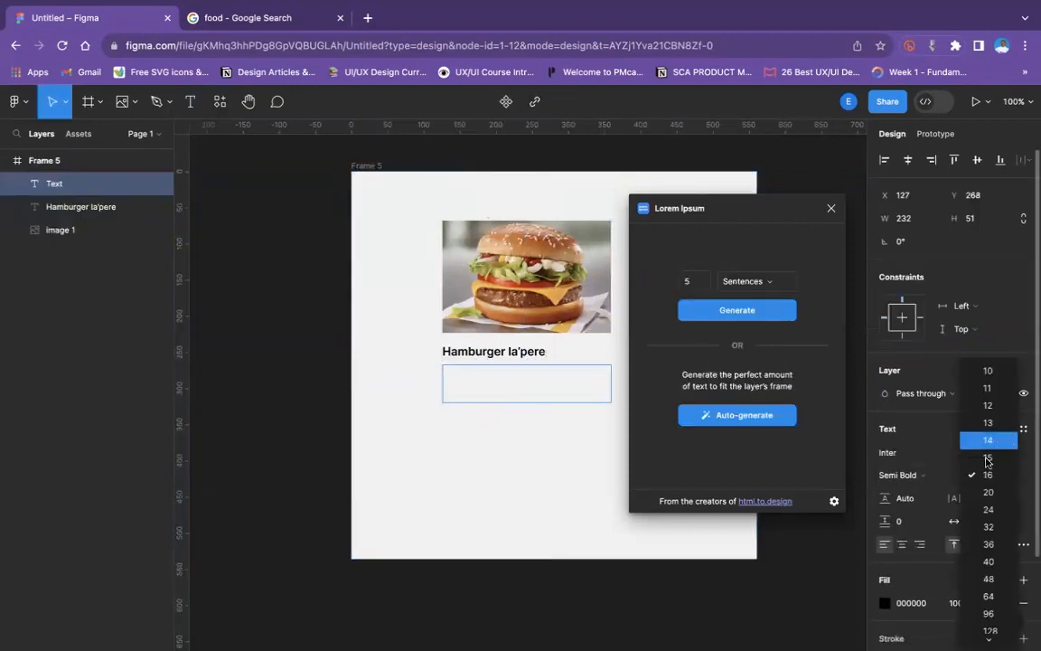
click(991, 441)
click(903, 474)
click(932, 441)
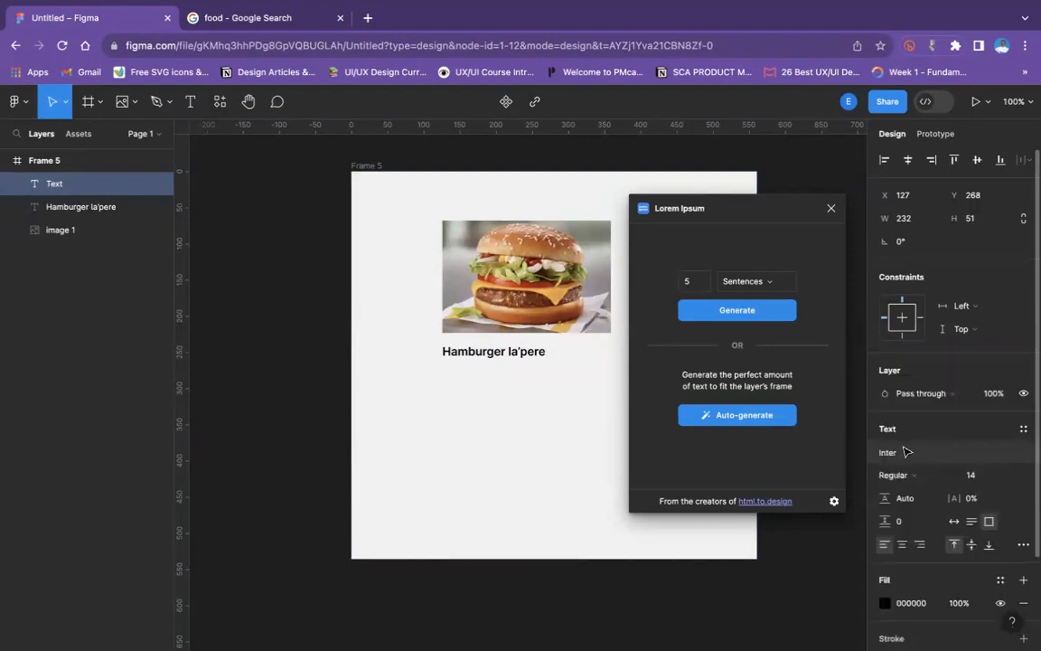
- Auto-generate placeholder text that fits the text box with Lorem Ipsum, and widen the box to about 239
click(746, 417)
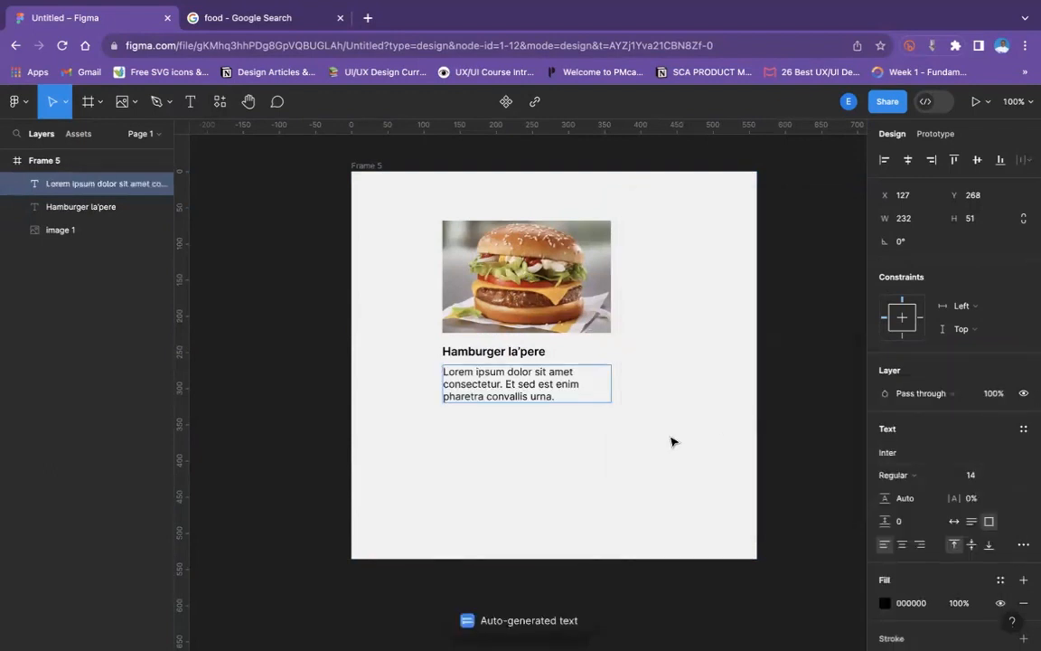
click(587, 398)
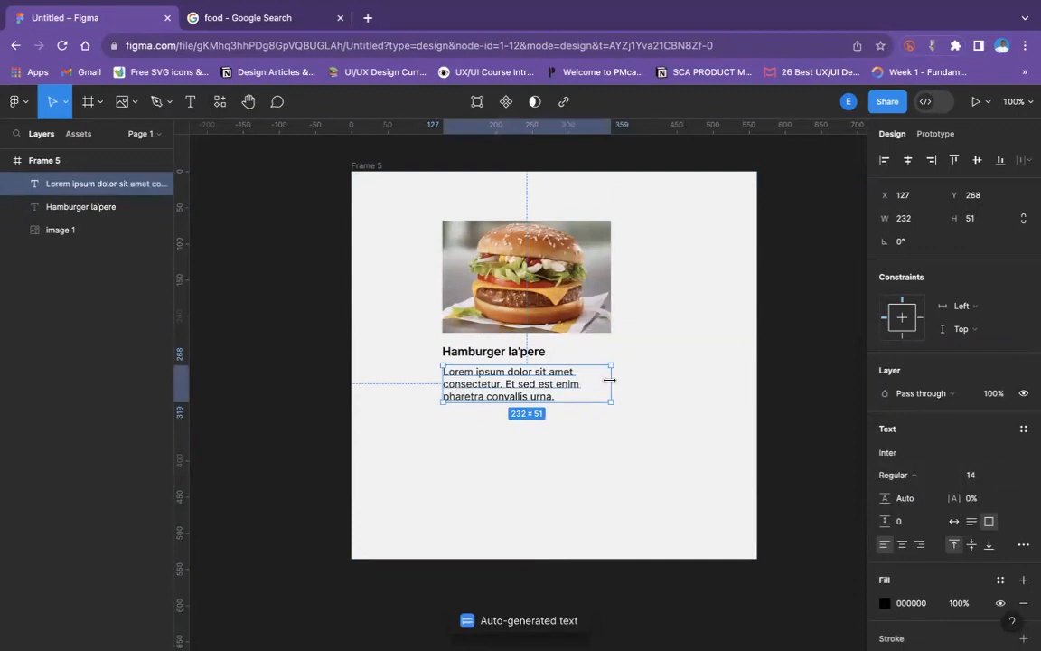
mouse_move(610, 380)
mouse_down()
mouse_move(627, 379)
mouse_move(615, 380)
mouse_up()
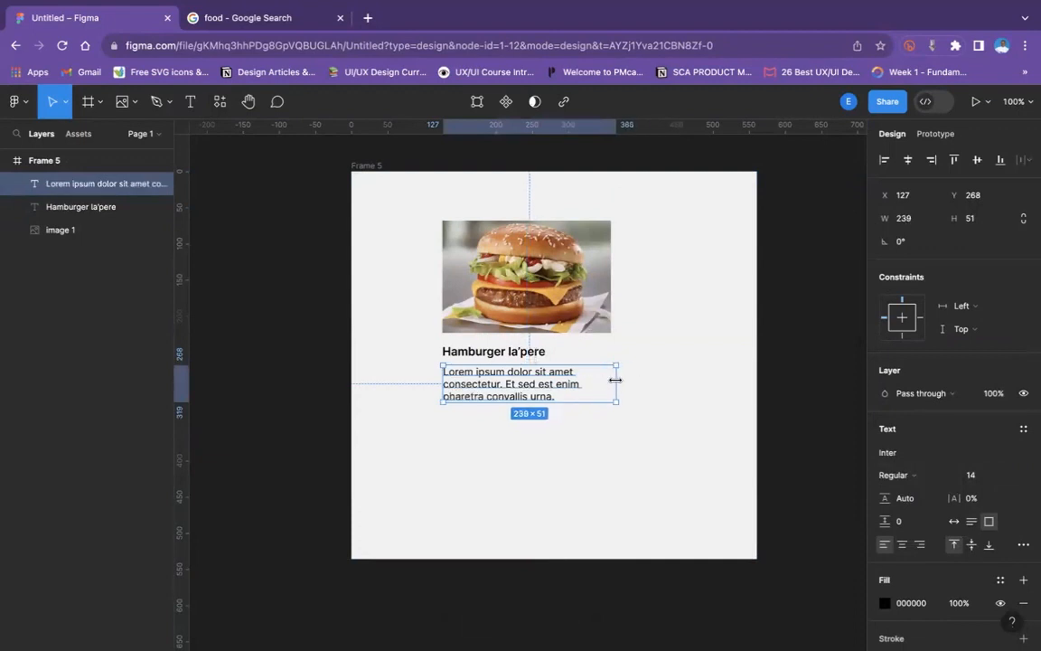
- Edit the placeholder description so that the word "consectetur" is split into "consec tetur" across the first two lines
double_click(483, 384)
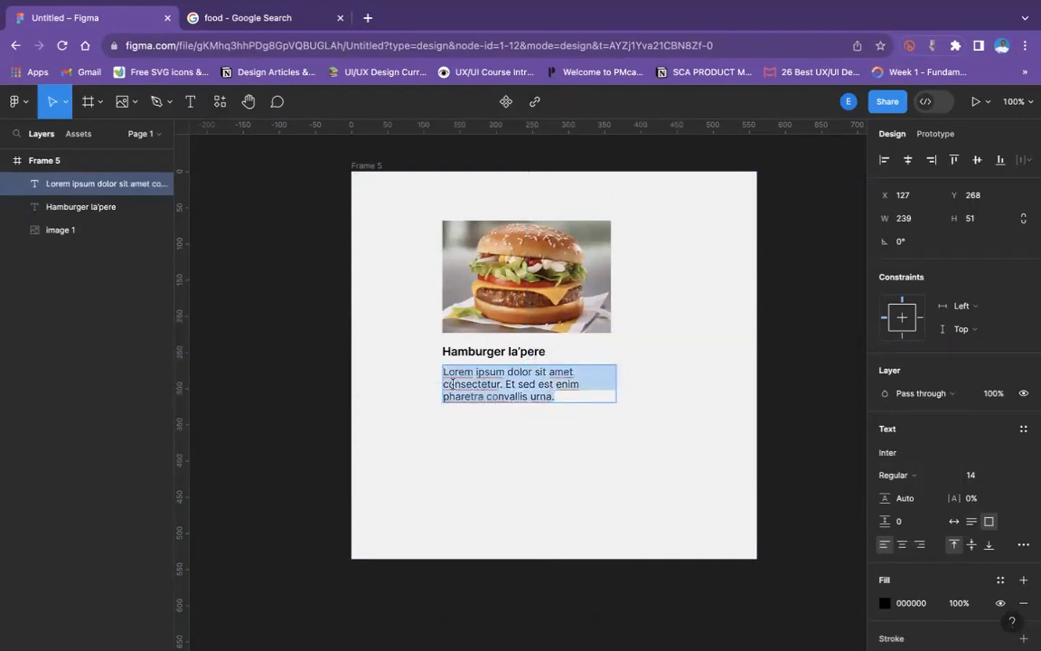
click(454, 382)
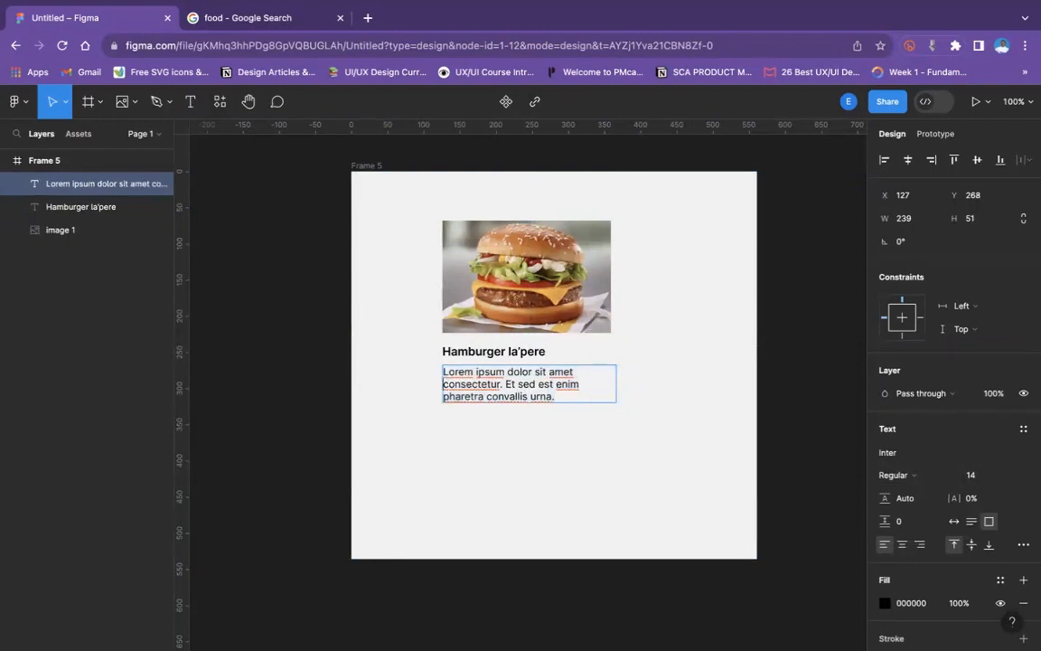
key(BackSpace)
click(477, 383)
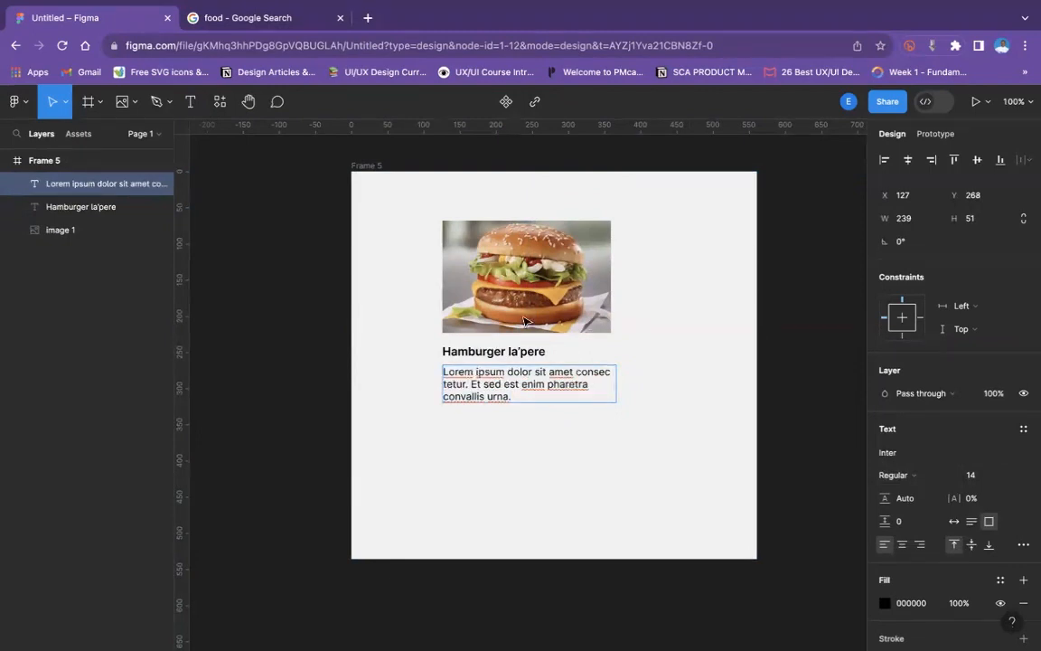
- Increase the placeholder description's line height to 132.5% and narrow its text box to 232 wide, matching the image
key(Escape)
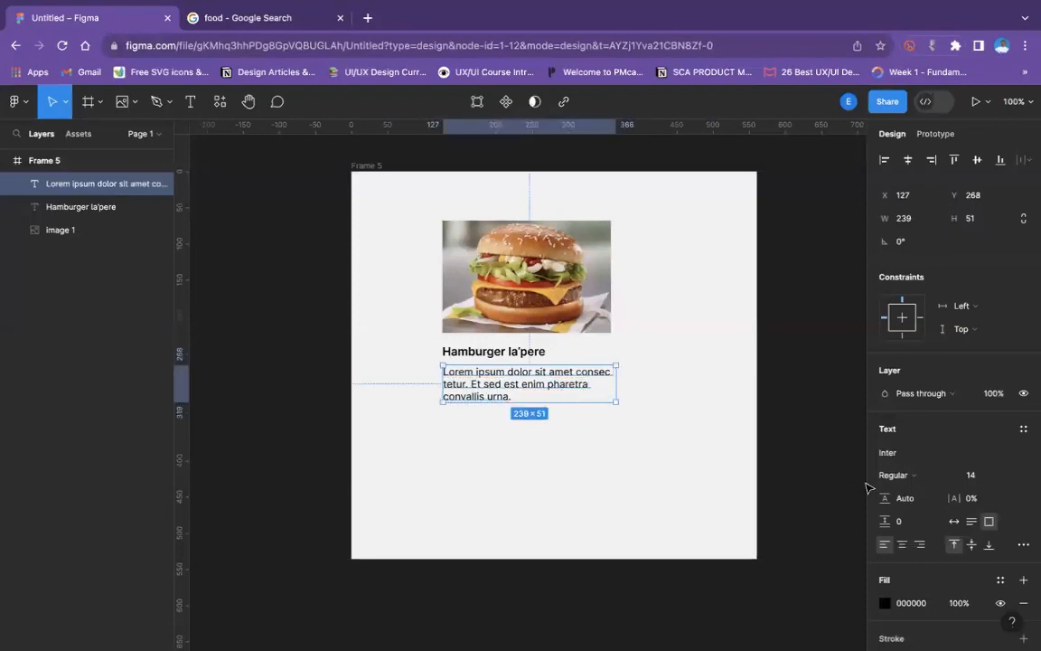
drag(885, 498, 680, 444)
click(680, 444)
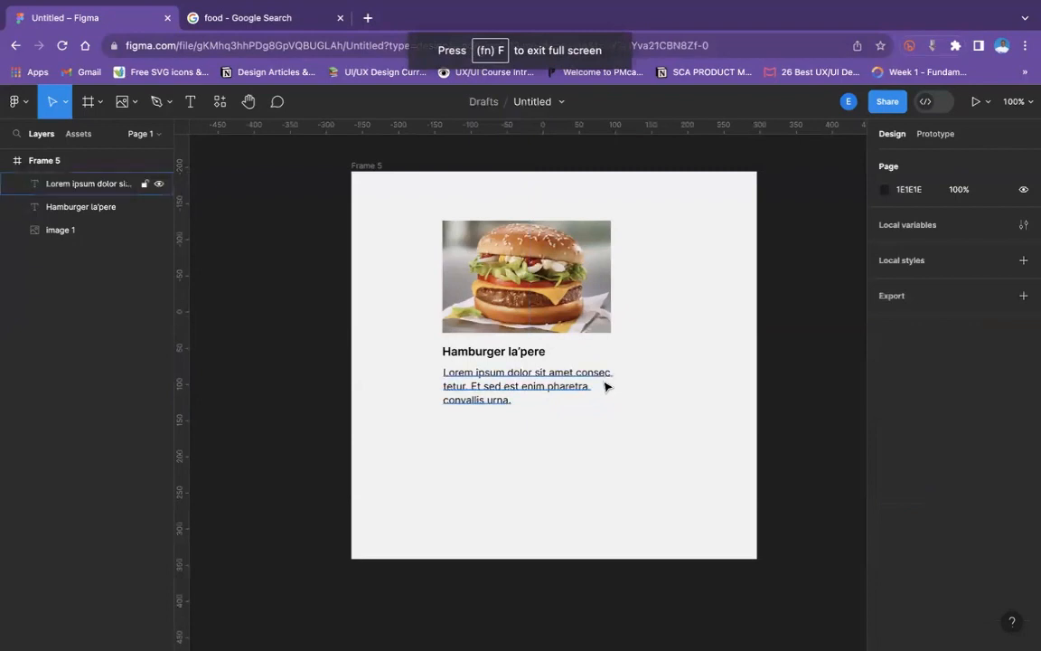
click(608, 386)
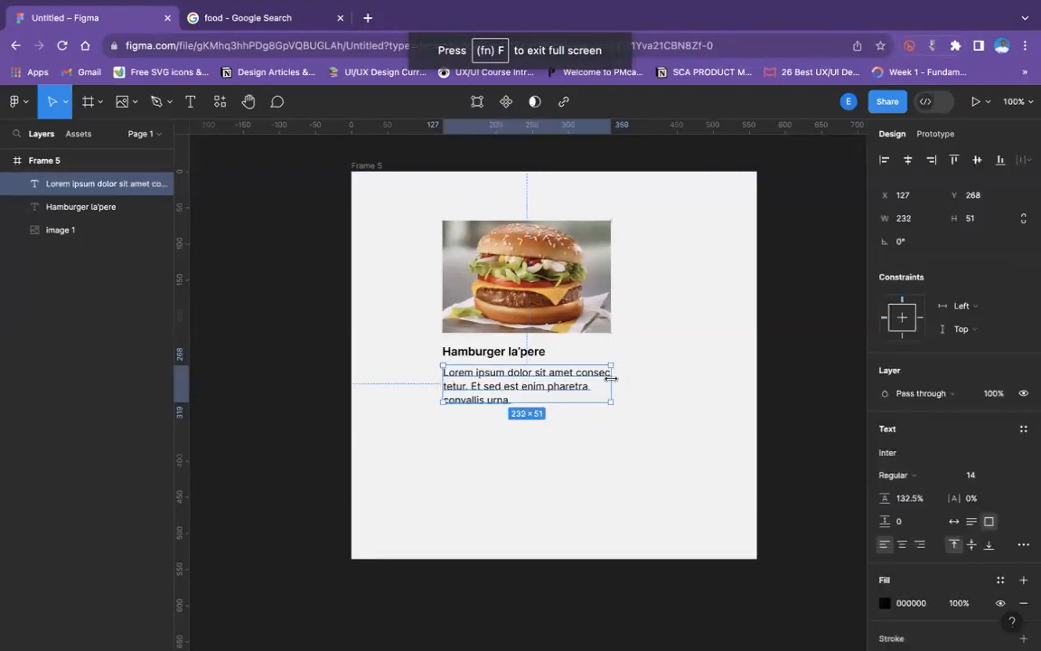
click(601, 414)
- Split "convallis" into "con vallis" across the description's last two lines and extend the text box to about 59 high
scroll(604, 414, down, 1)
scroll(604, 414, down, 3)
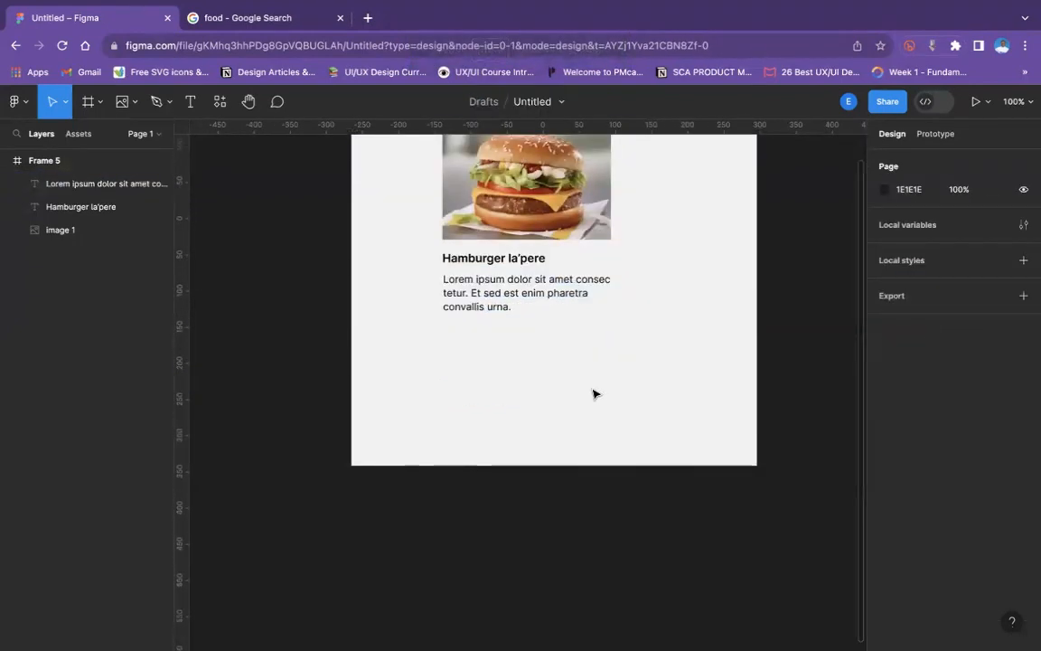
click(553, 301)
double_click(507, 304)
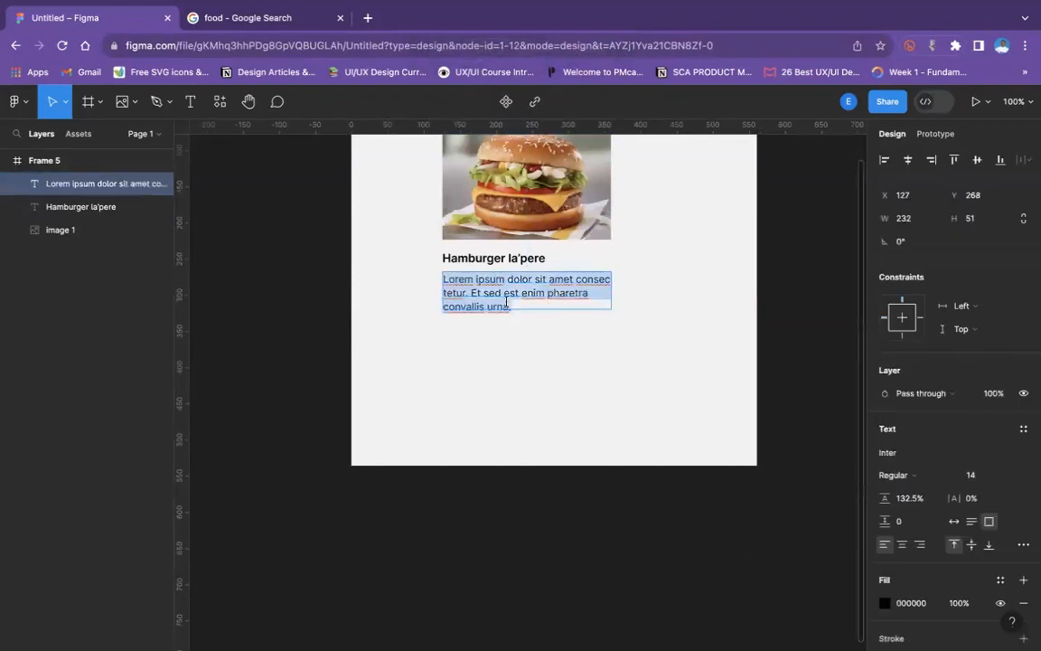
click(461, 307)
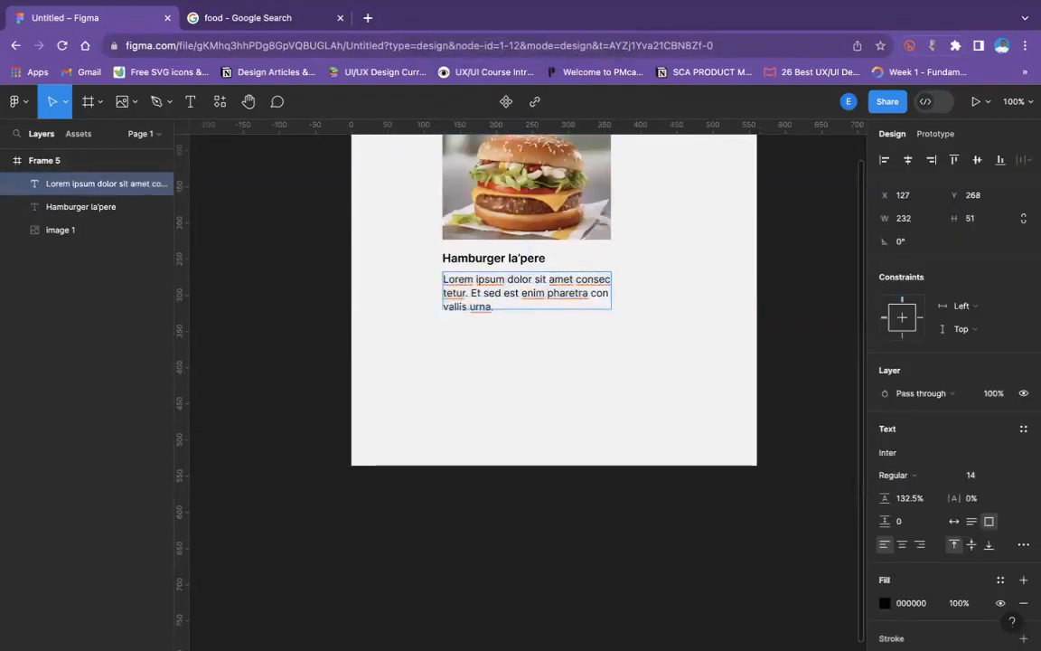
key(Escape)
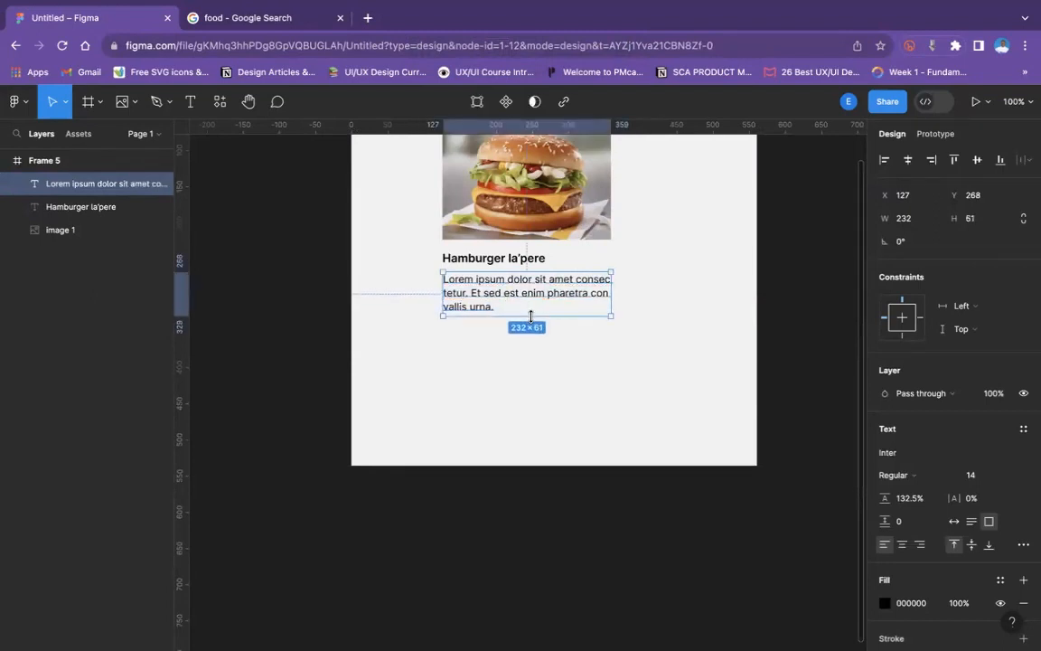
drag(529, 310, 529, 316)
click(482, 358)
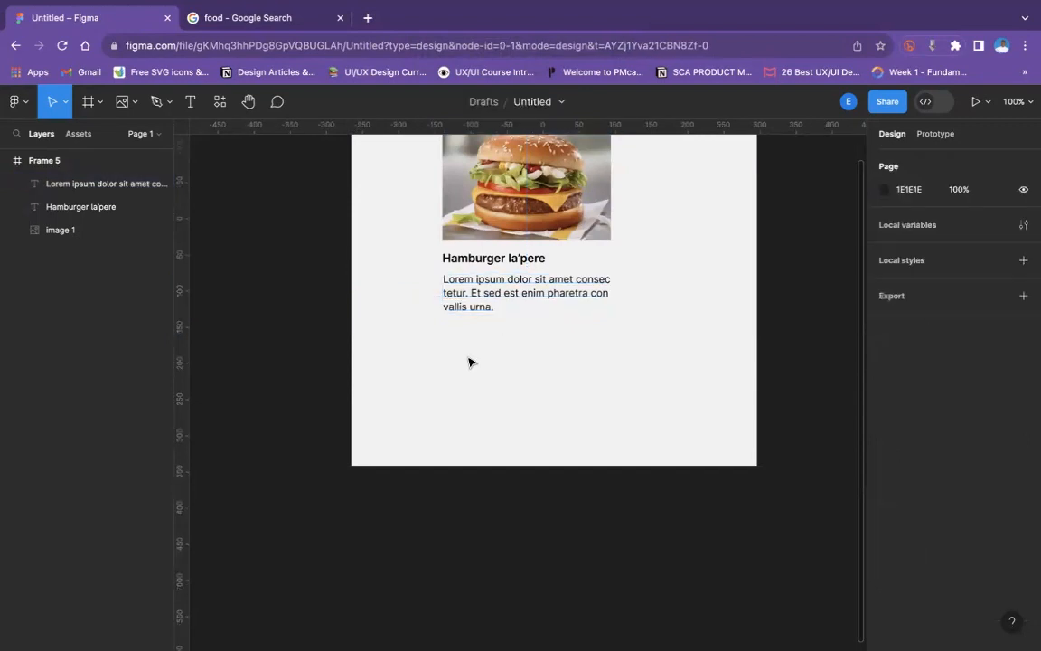
- Delete the third line "vallis urna." from the description and shrink its text box to about 43 high
scroll(488, 350, up, 2)
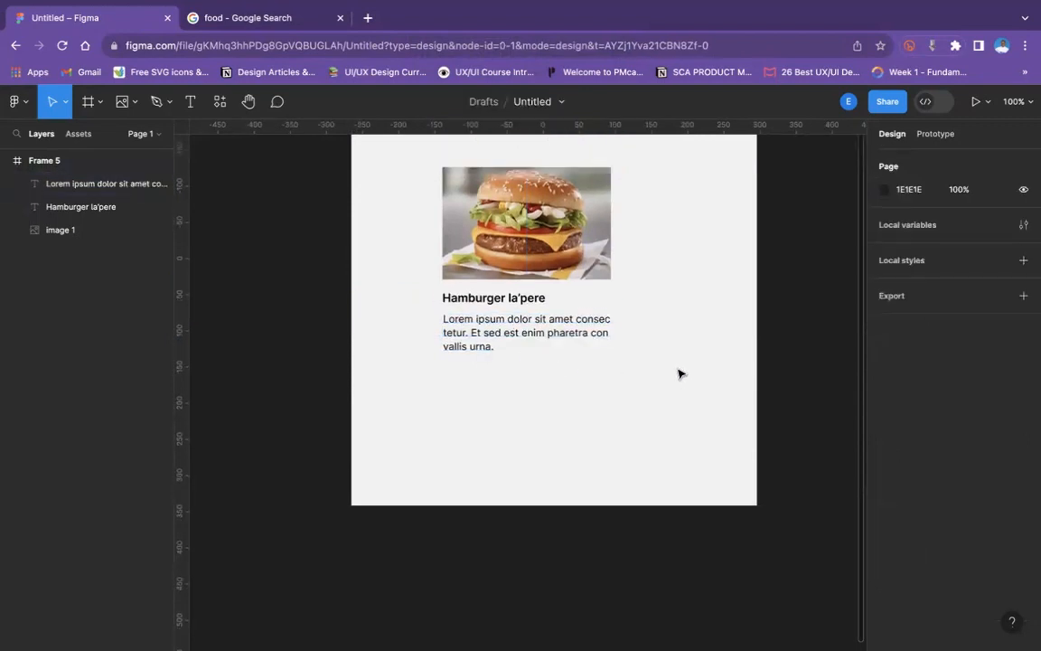
click(476, 342)
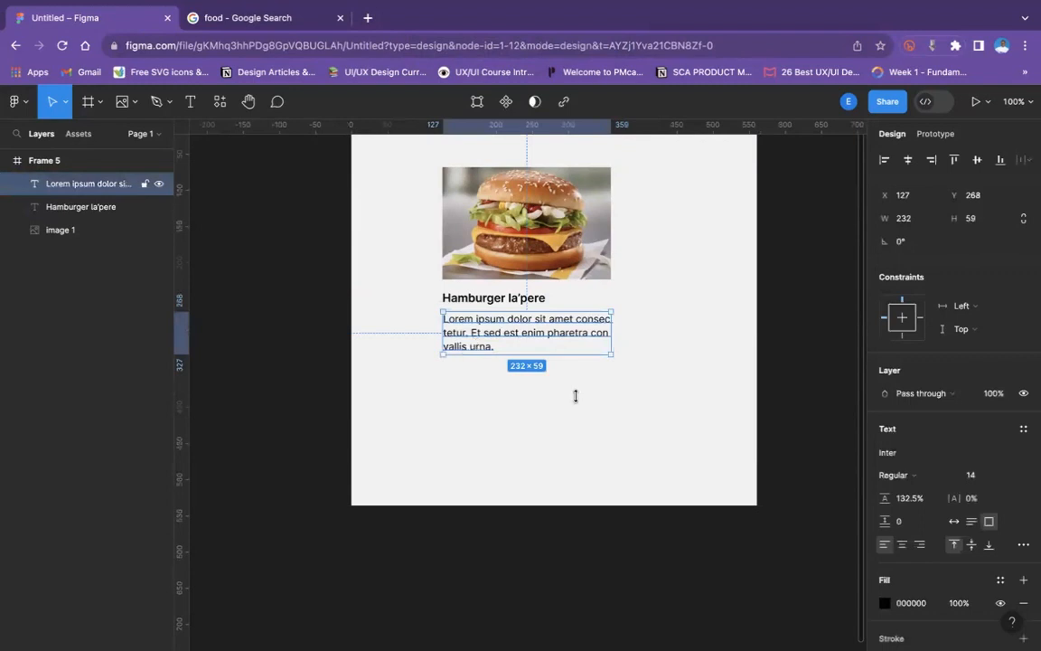
click(537, 355)
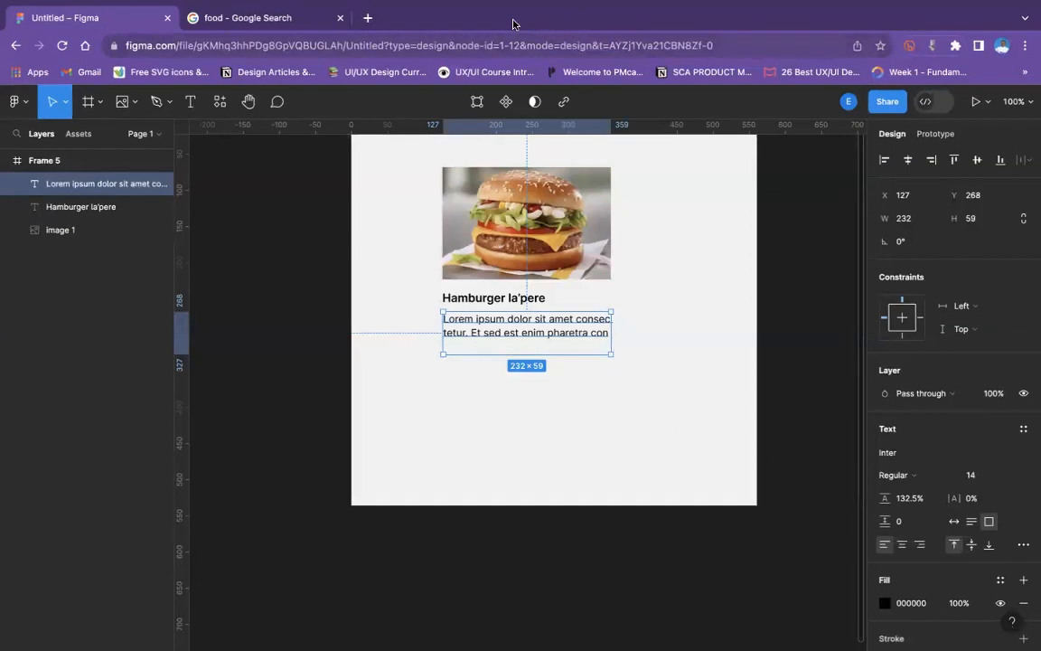
click(657, 192)
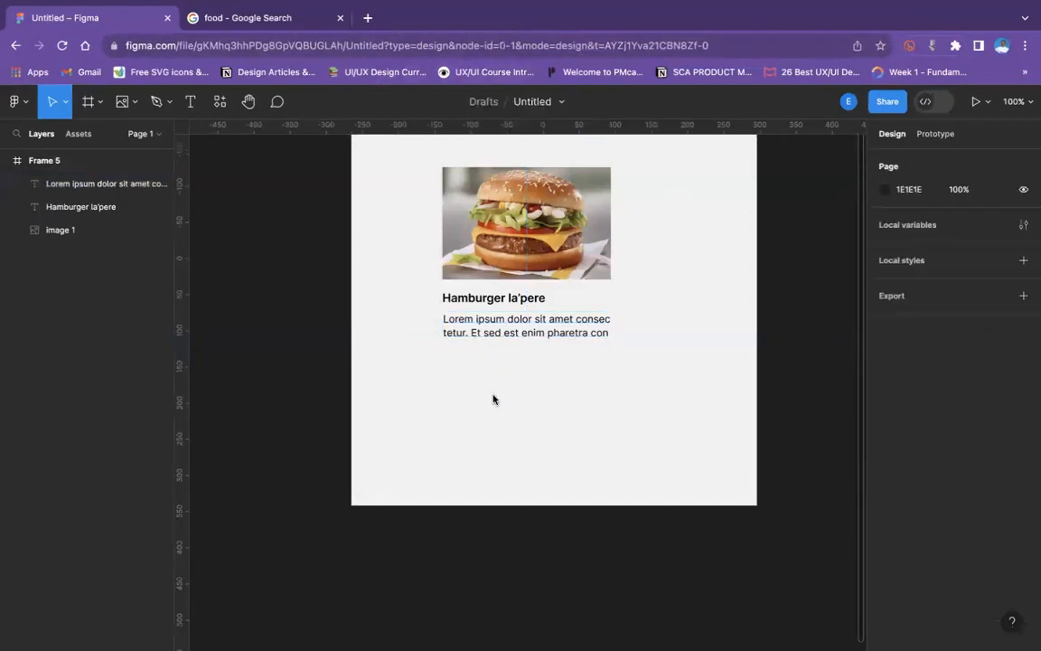
click(518, 328)
drag(532, 356, 536, 339)
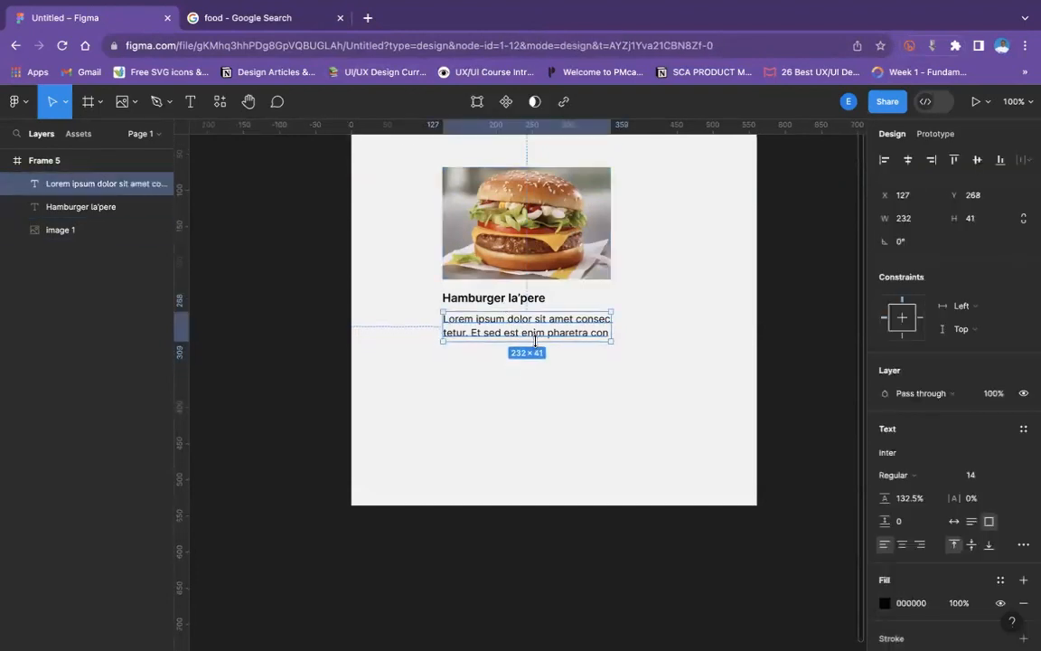
click(546, 398)
- Shorten the card title beneath the burger image to "Hamburger"
double_click(526, 302)
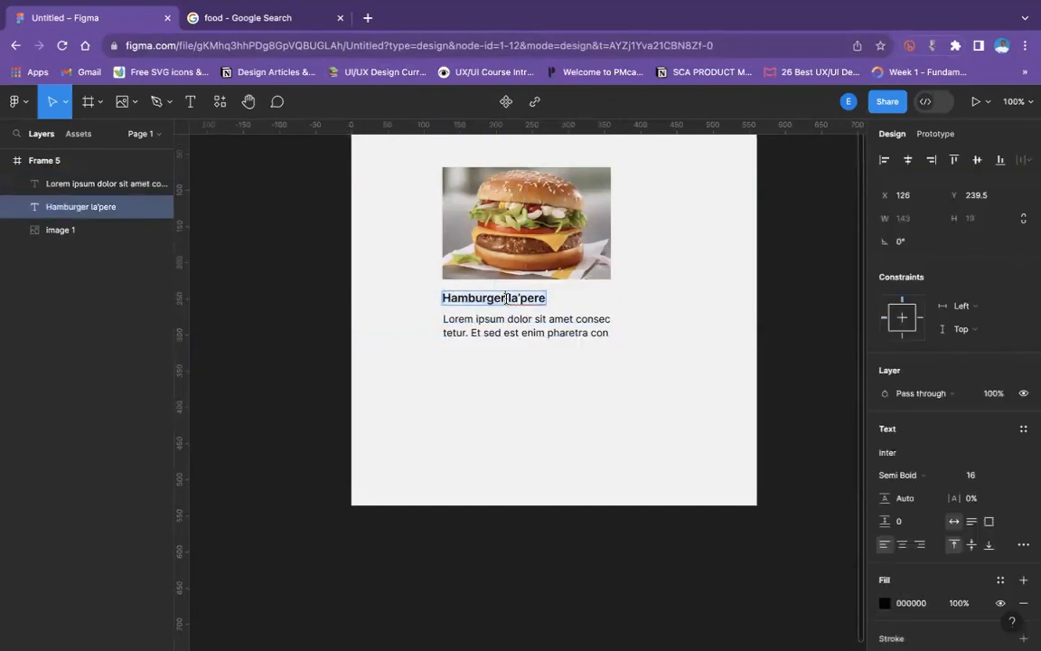
key(BackSpace)
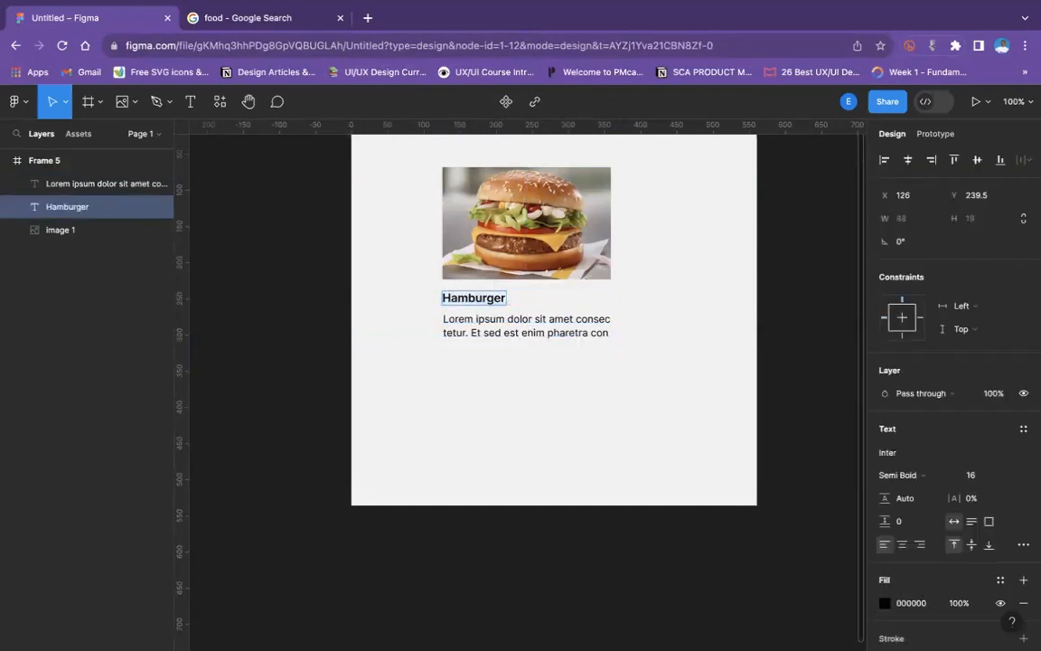
key(Escape)
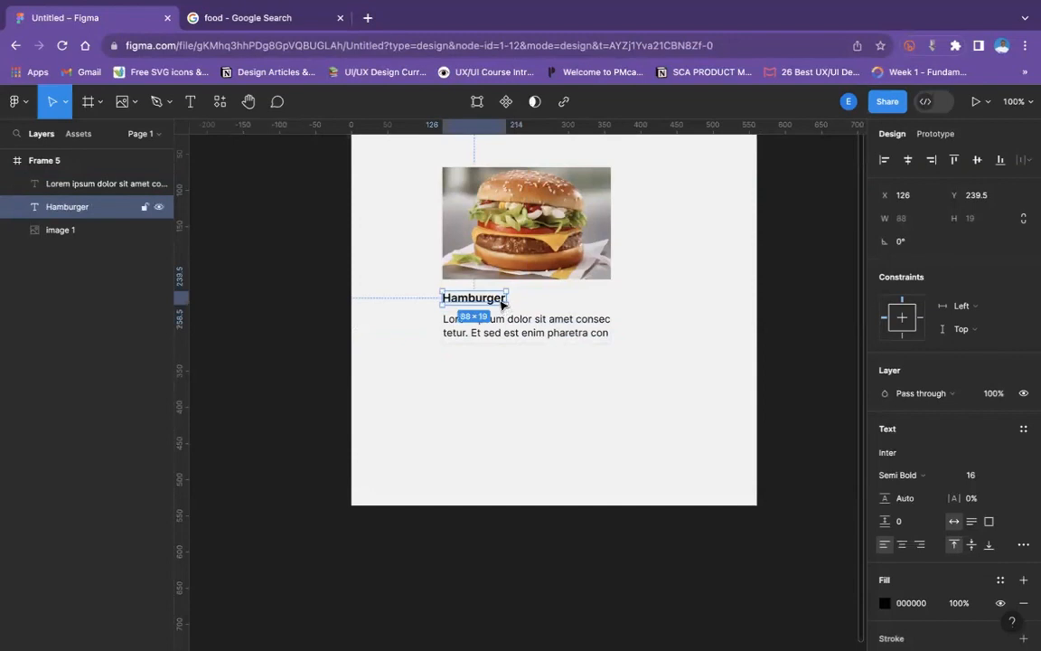
- Add a "$20" price on the title's line from a duplicate of the title, flush with the image's right edge at X 328
key(ctrl+d)
drag(529, 300, 603, 300)
double_click(596, 297)
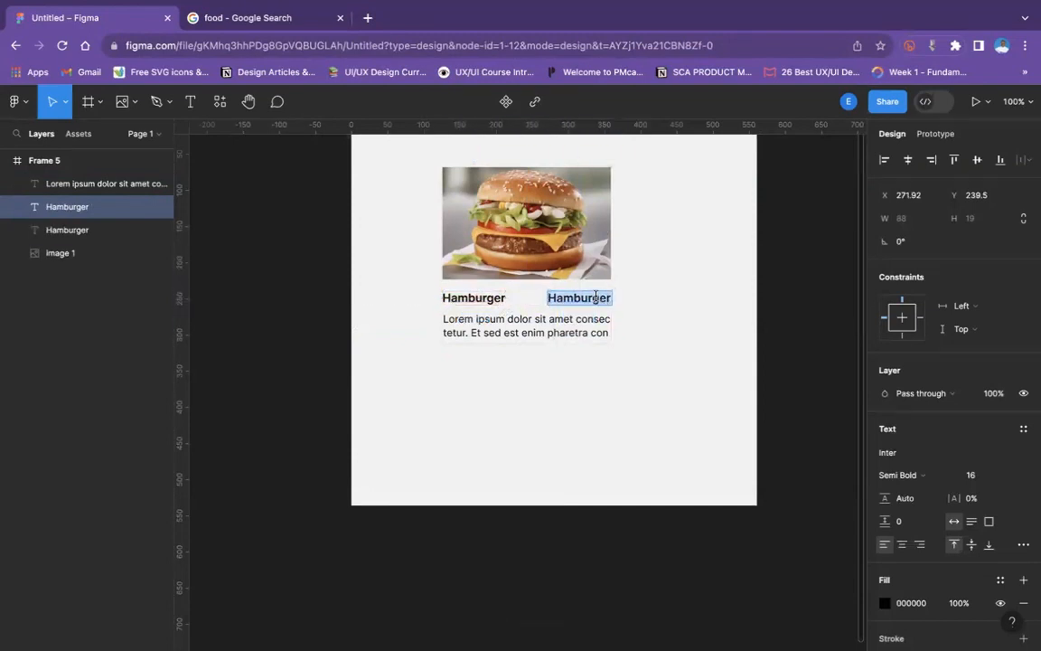
text(#)
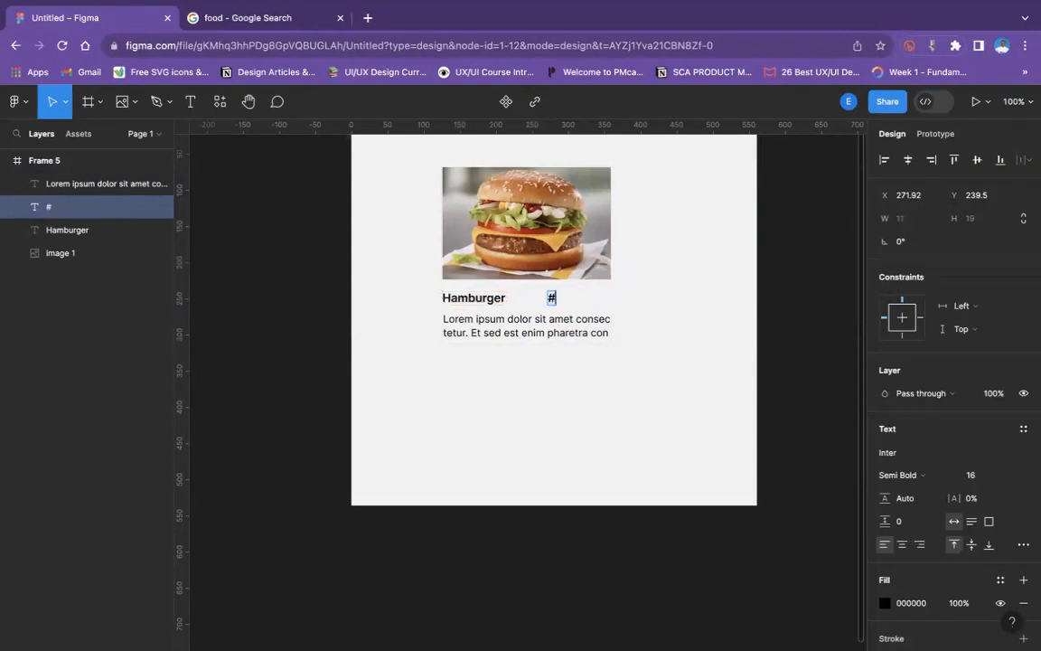
key(BackSpace)
text($20)
key(Escape)
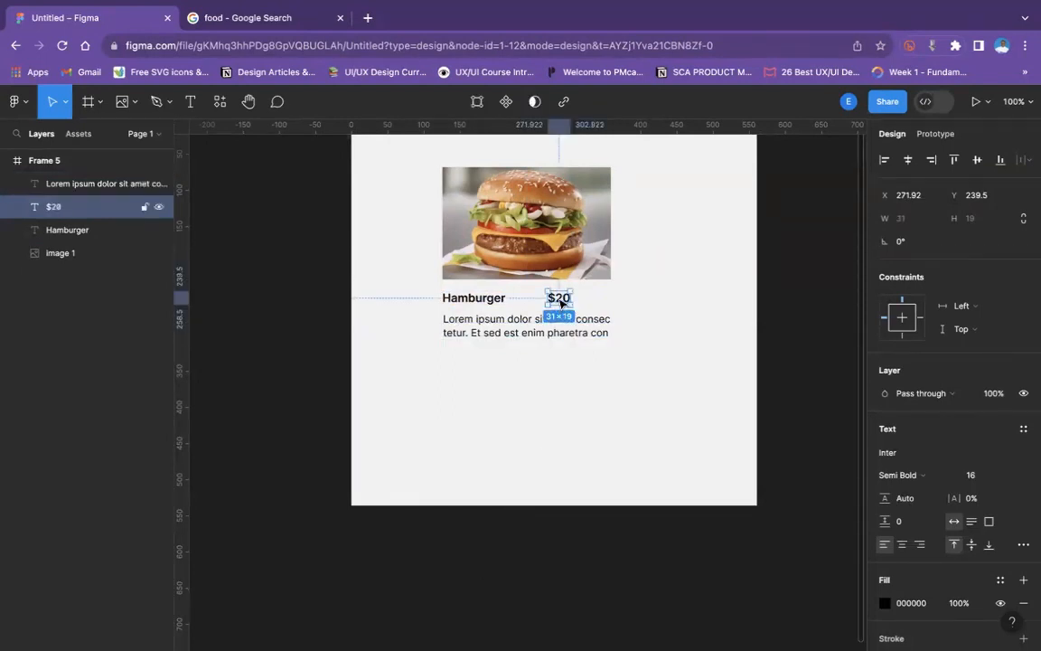
drag(560, 304, 601, 307)
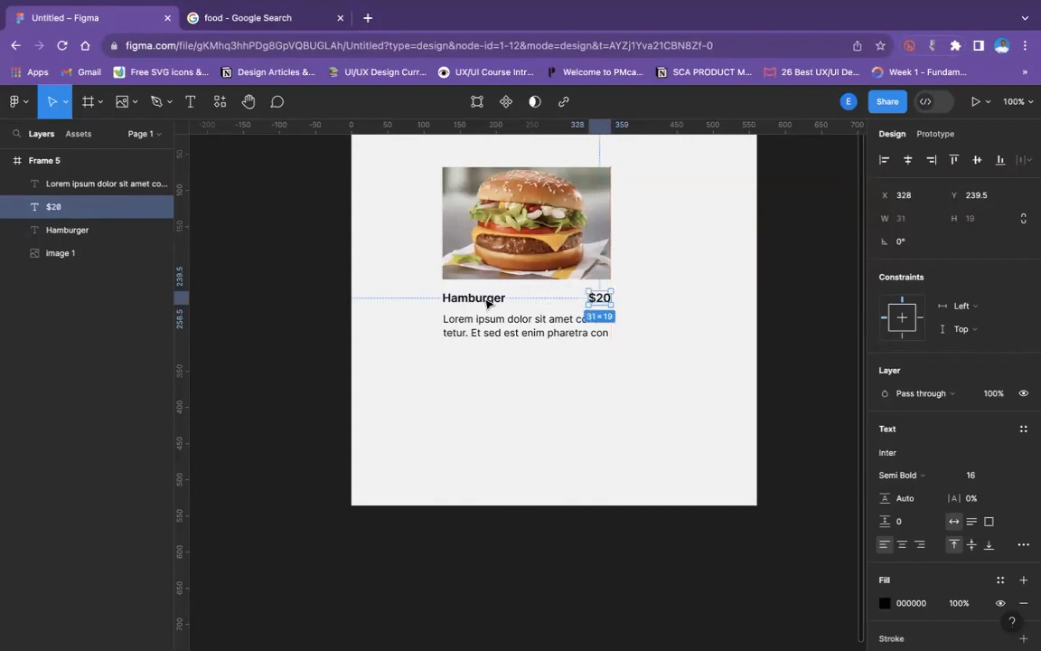
- Set the "Hamburger" title to Medium weight
key(Tab)
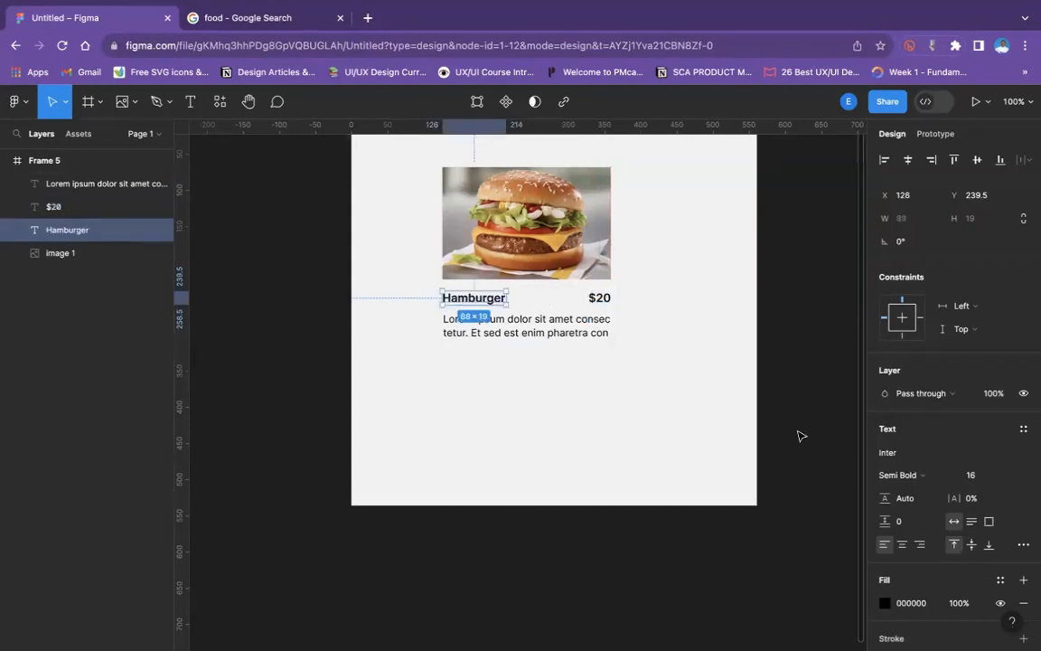
click(905, 479)
click(906, 455)
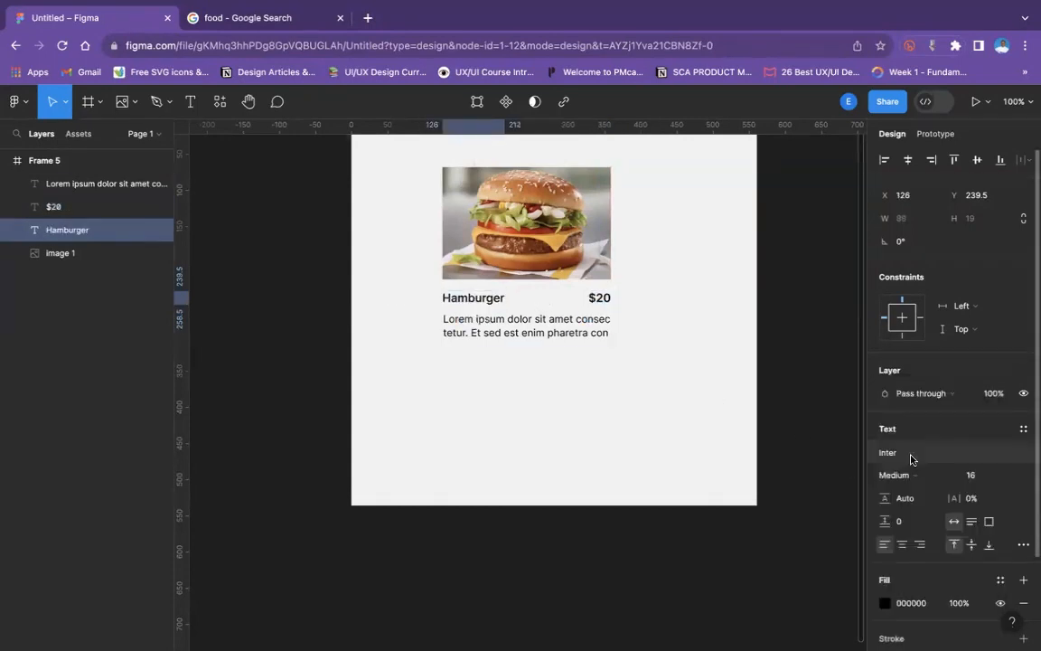
click(705, 413)
- Apply the dark grey fill 1E1E1E to the "Hamburger" title, the description and the "$20" price
scroll(692, 412, down, 2)
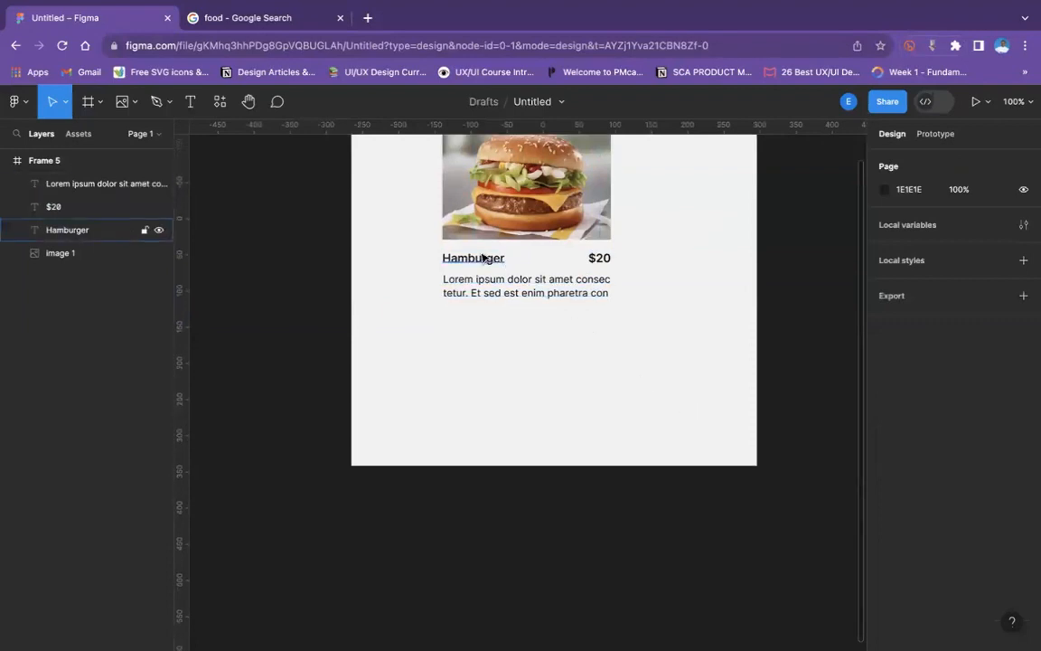
click(483, 257)
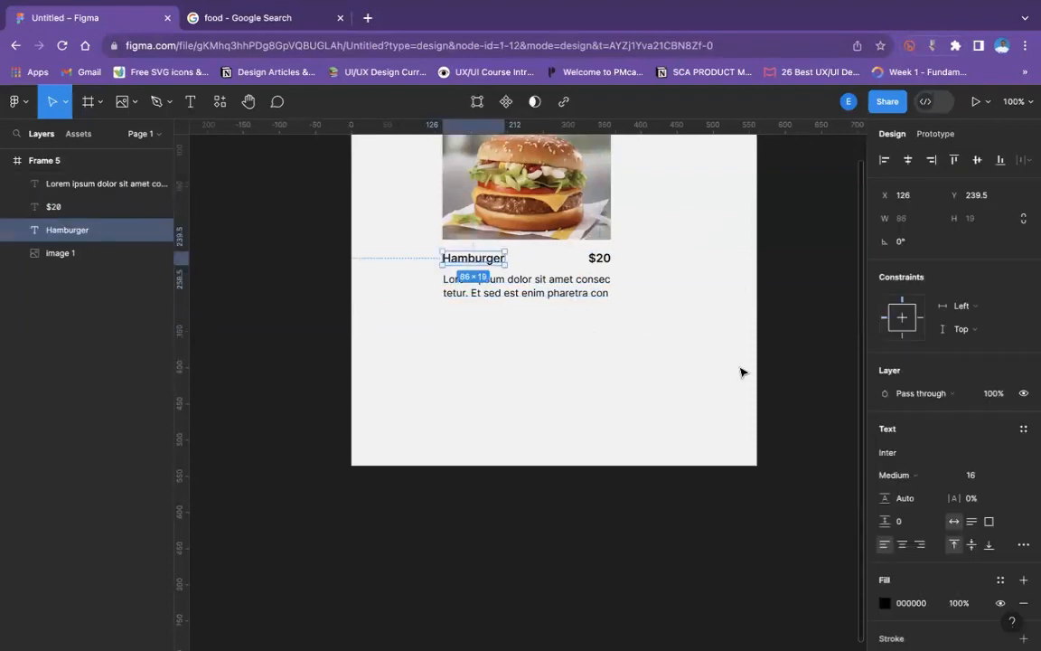
click(884, 603)
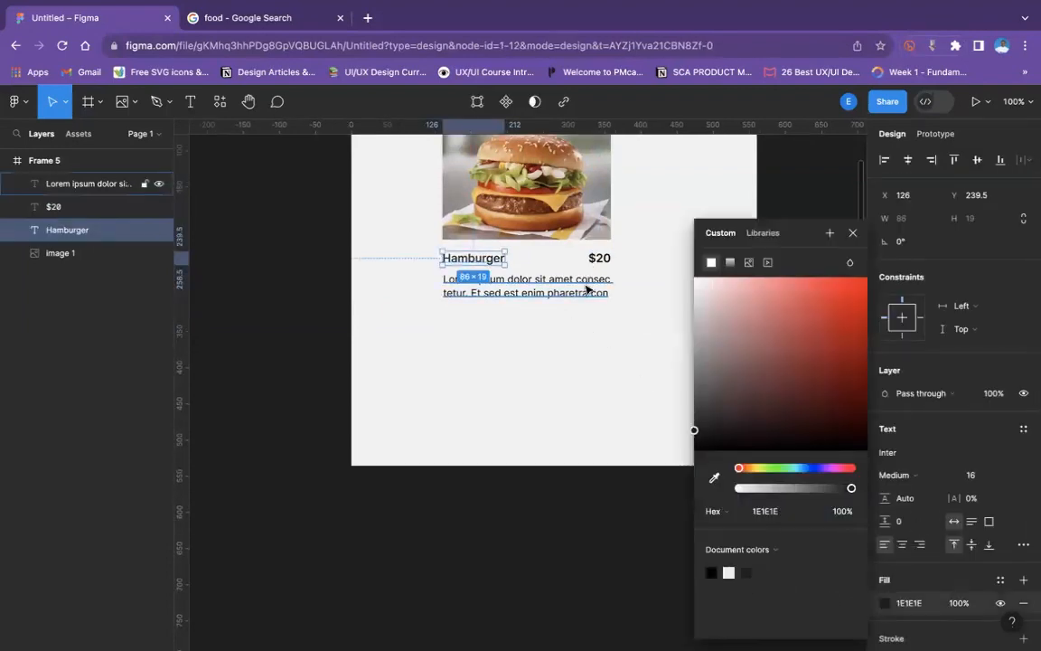
click(592, 295)
click(885, 603)
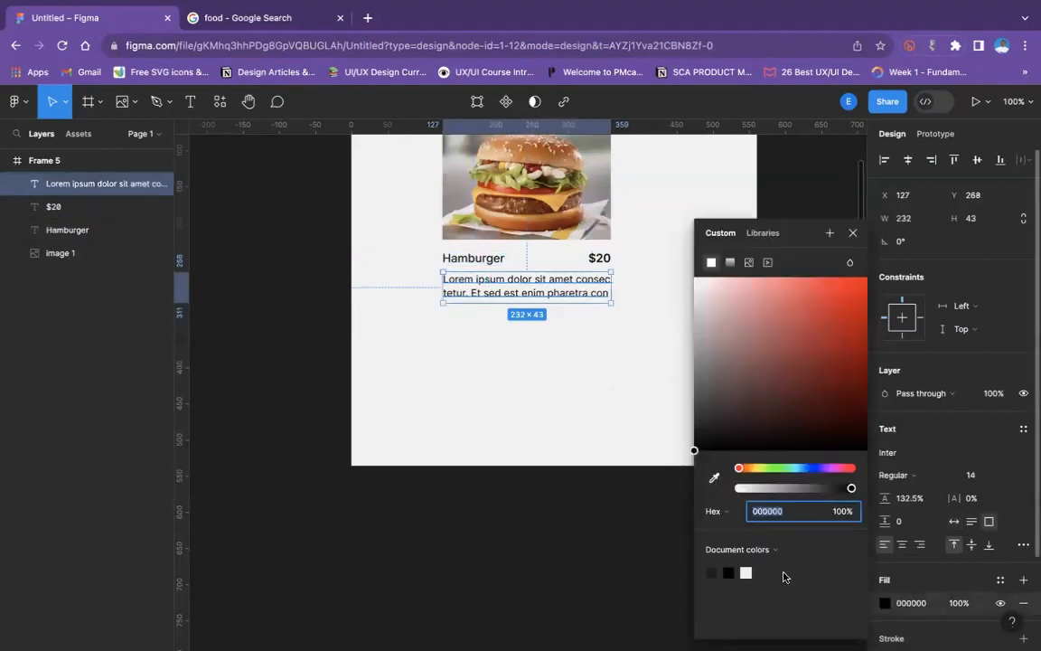
click(597, 258)
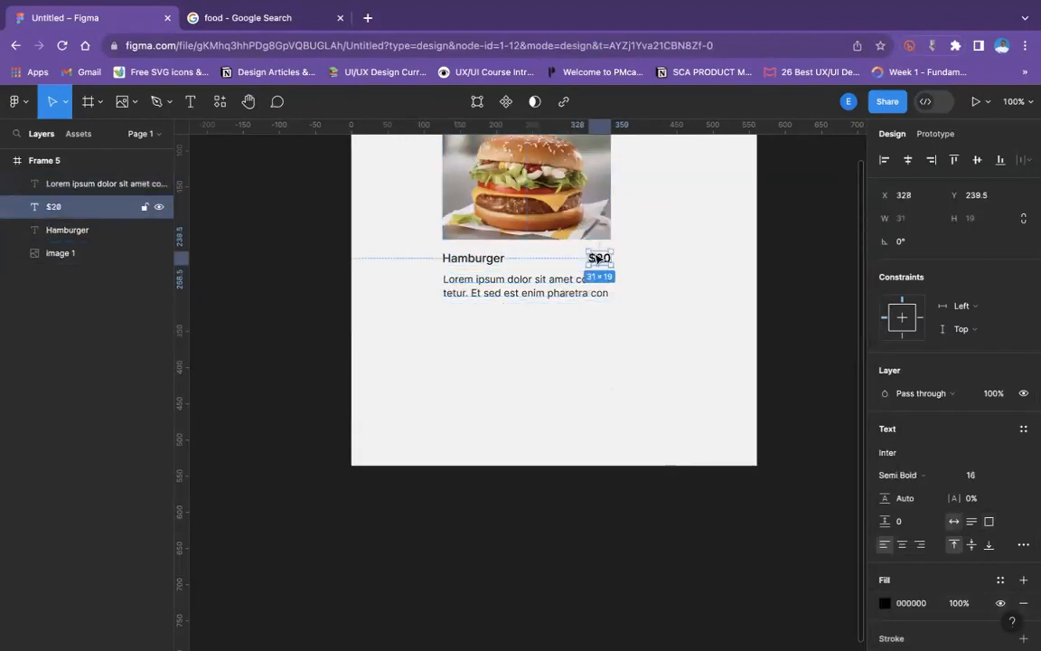
click(884, 602)
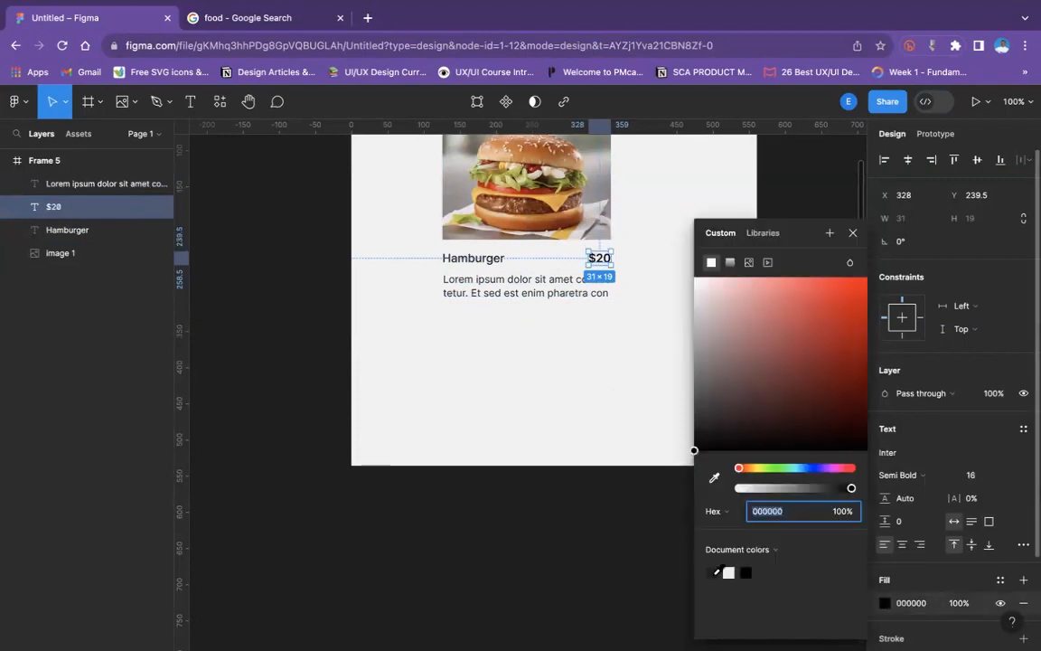
click(586, 362)
mouse_move(592, 7)
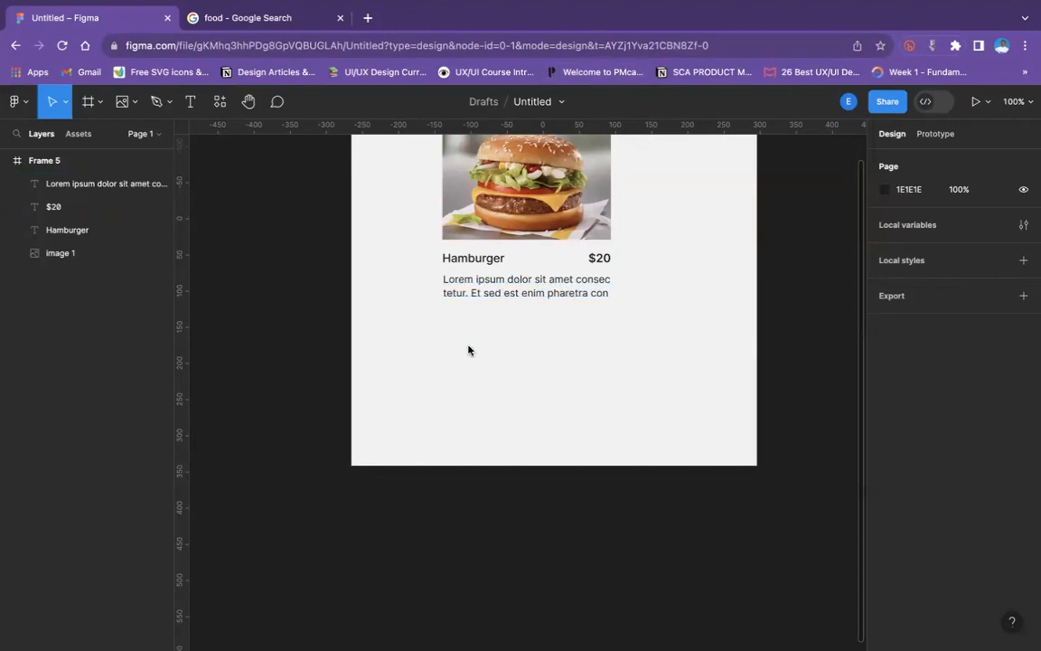
- Add a "Buy now" text just beneath the description, at about X 130, Y 337
scroll(468, 349, up, 3)
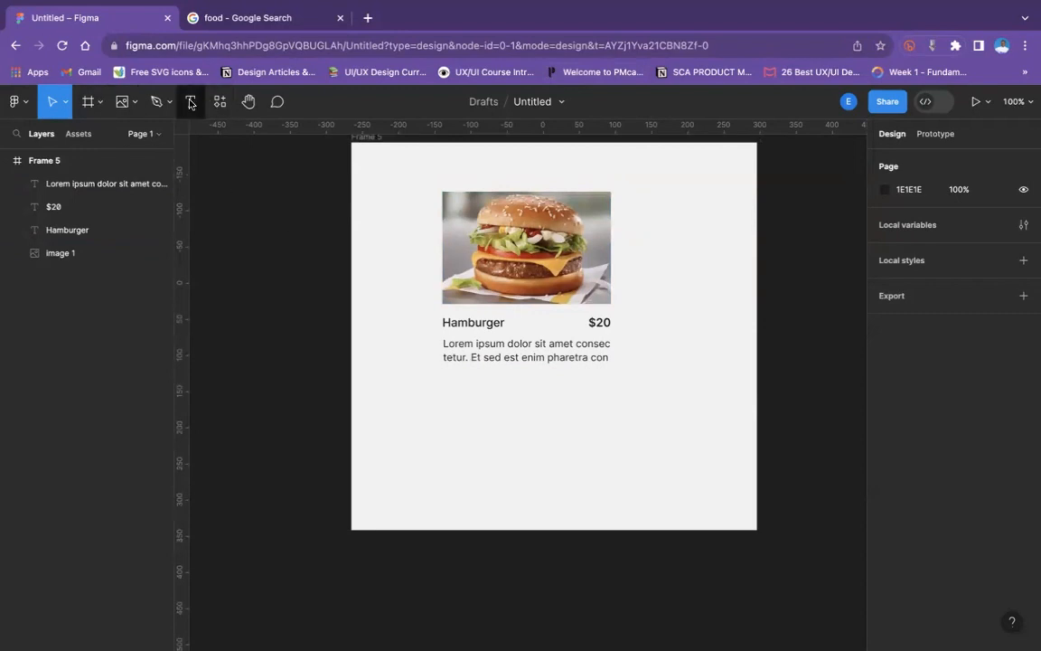
click(191, 103)
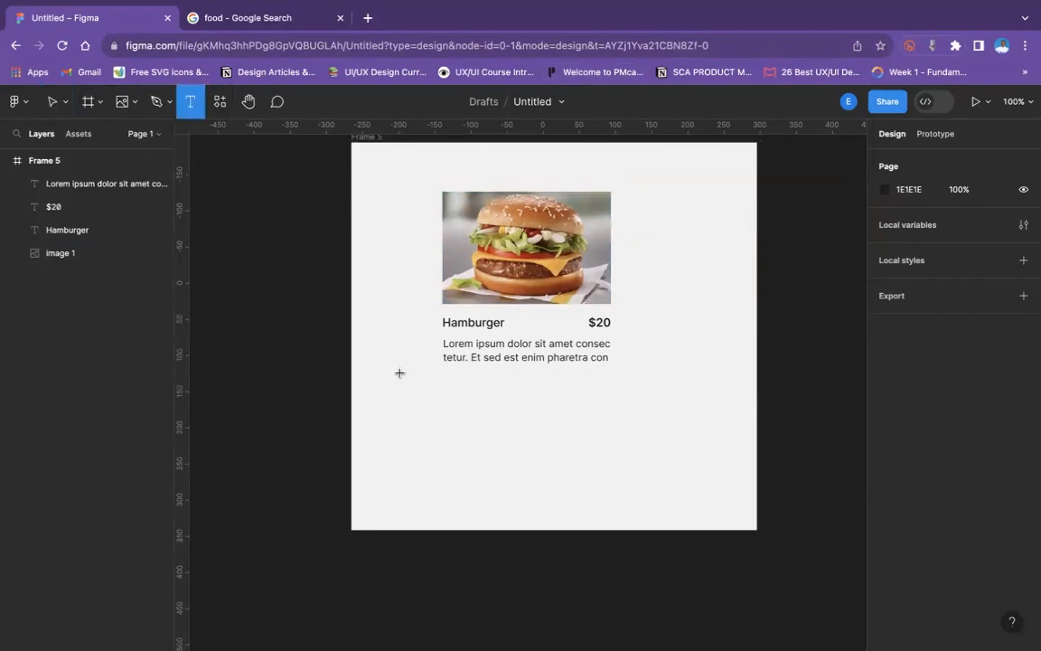
click(445, 386)
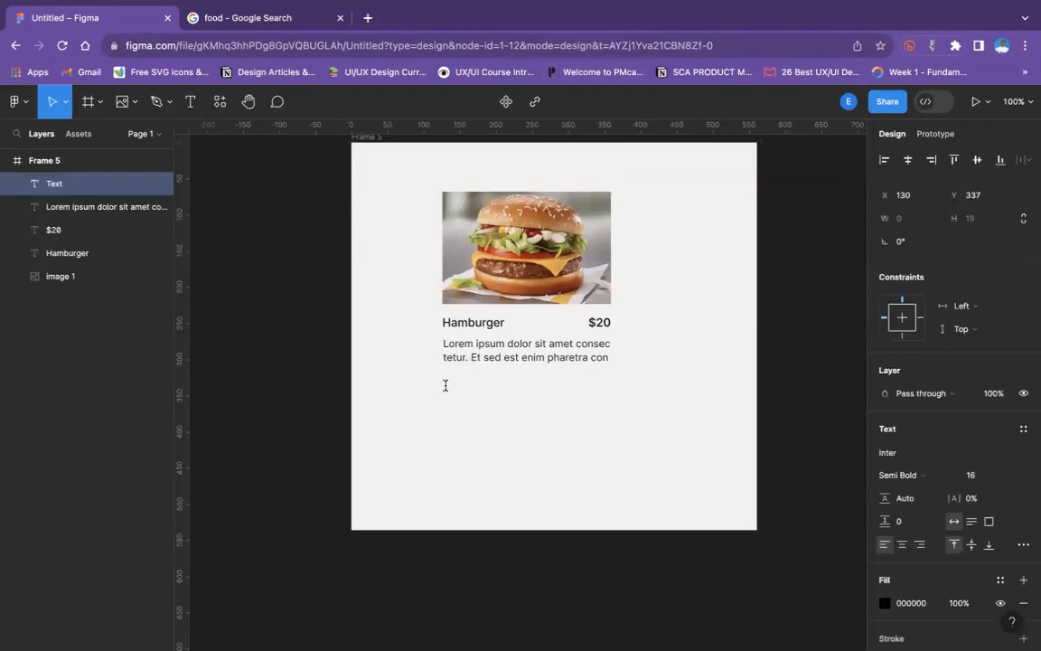
text(Buy now)
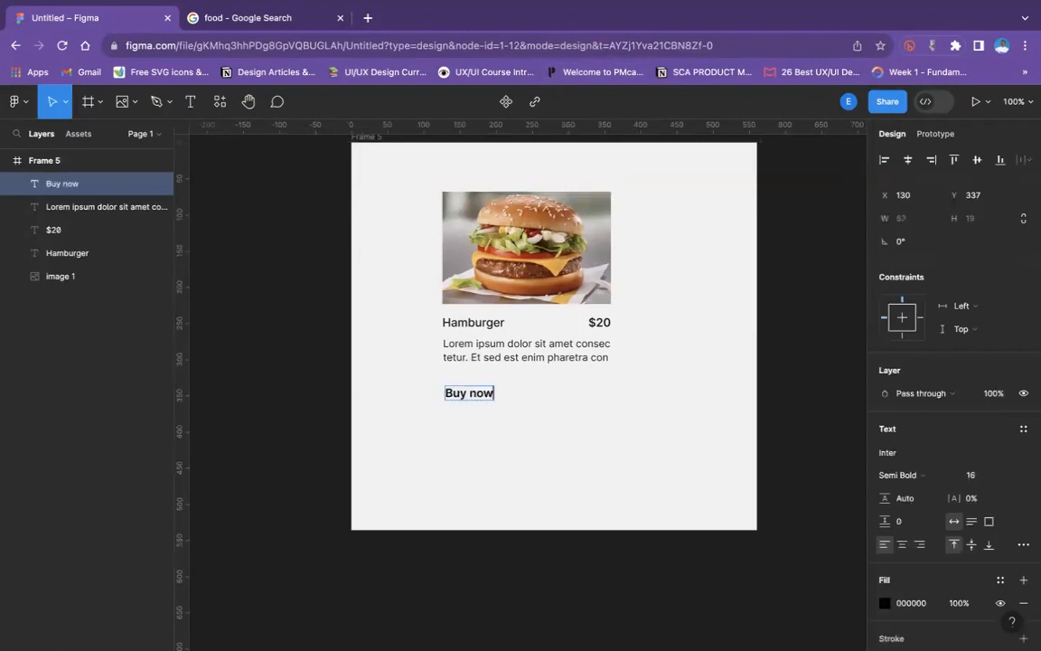
key(Escape)
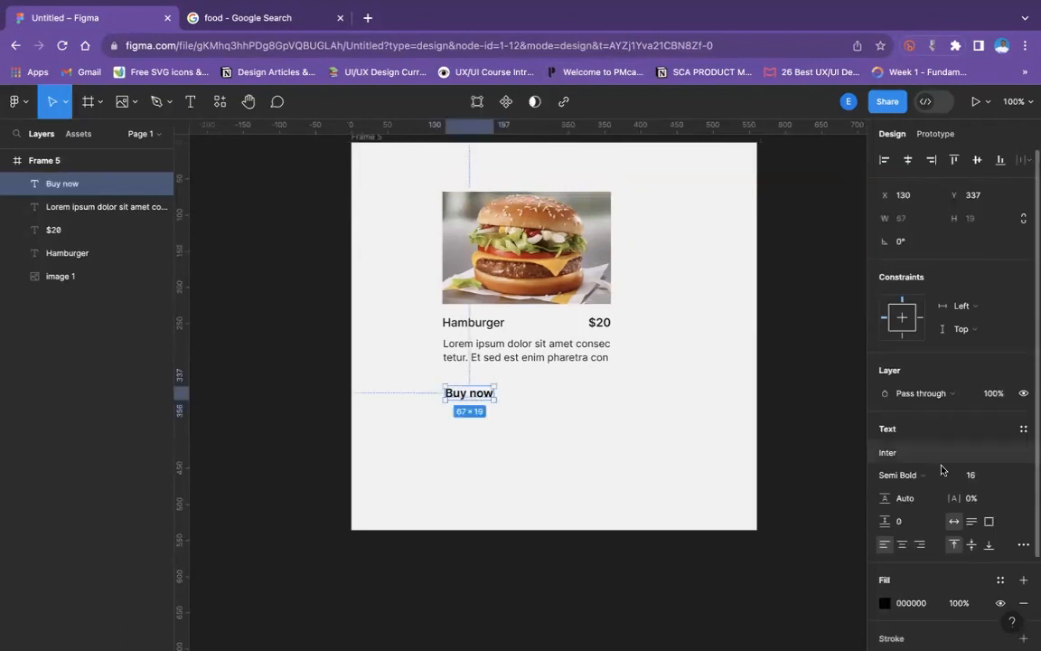
- Wrap the "Buy now" text in an auto layout frame with a horizontal padding of 20
click(1010, 477)
click(932, 481)
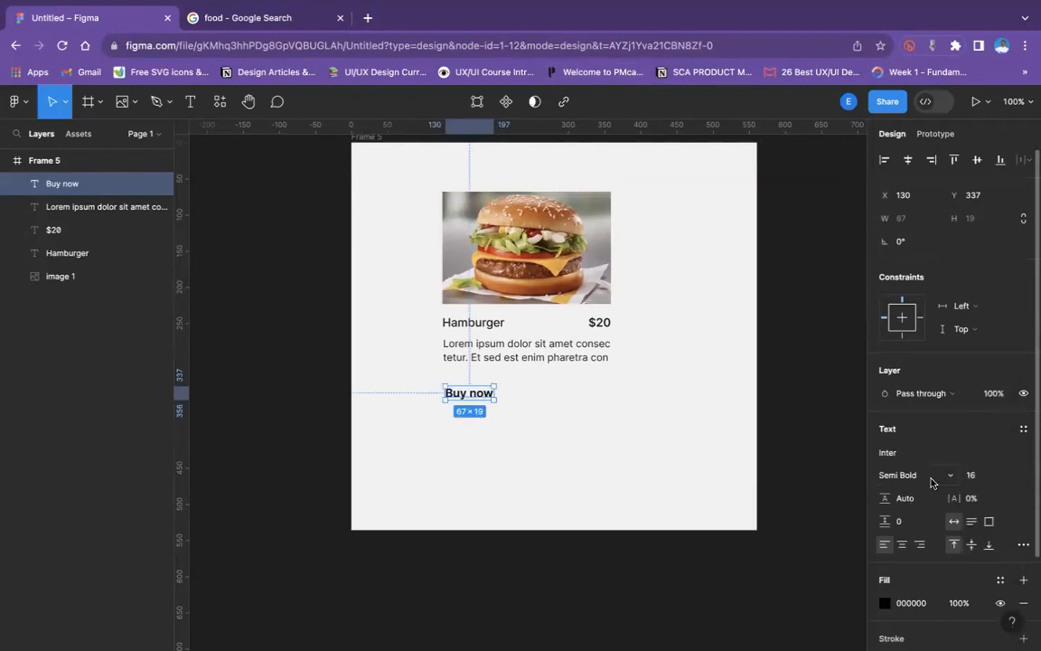
key(shift+a)
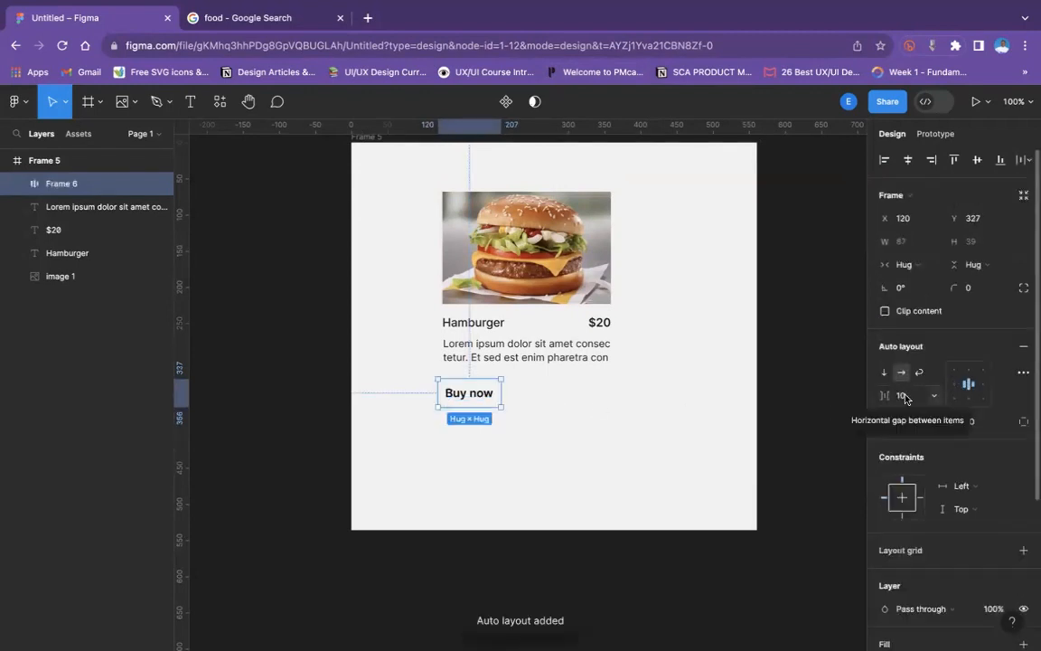
click(907, 423)
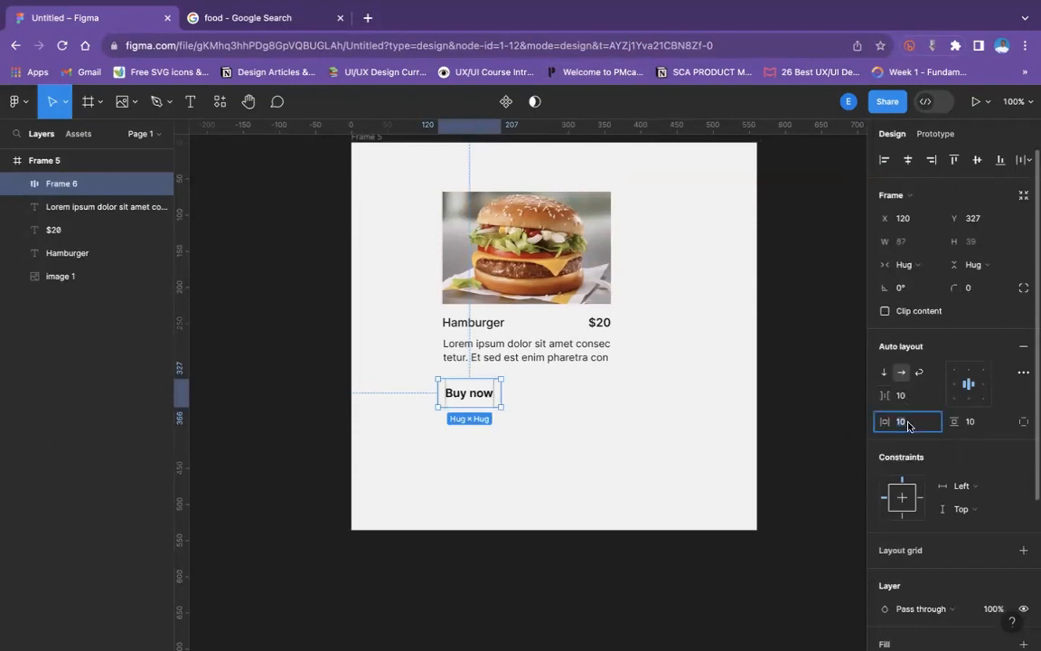
text(20)
key(Return)
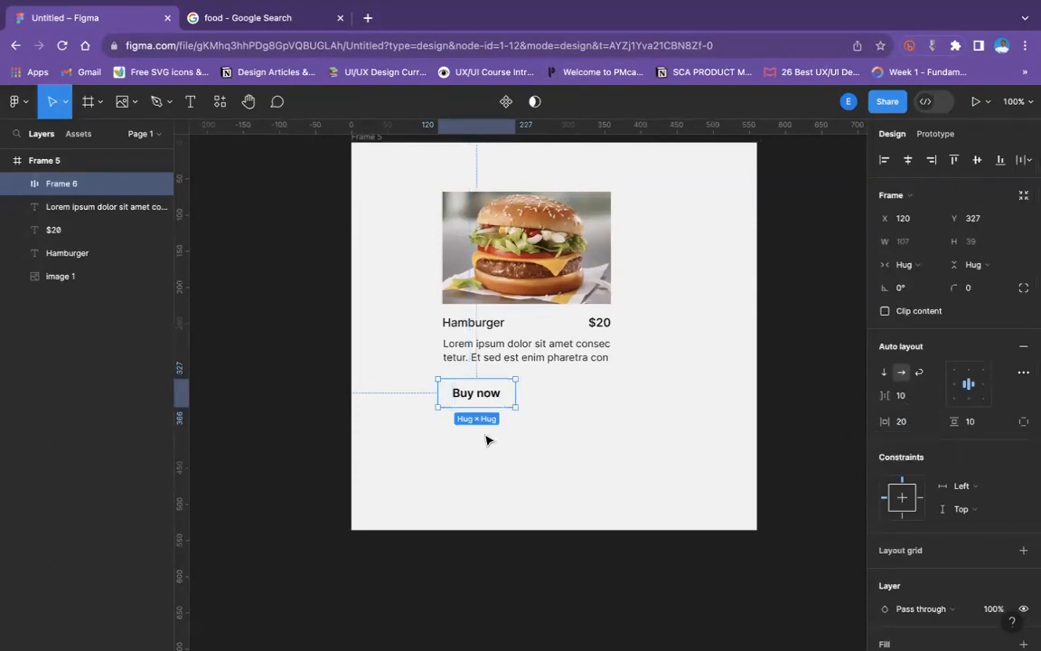
- Widen the "Buy now" button to 239, flush with the image's right edge, and set its corner radius to 10
drag(517, 392, 611, 394)
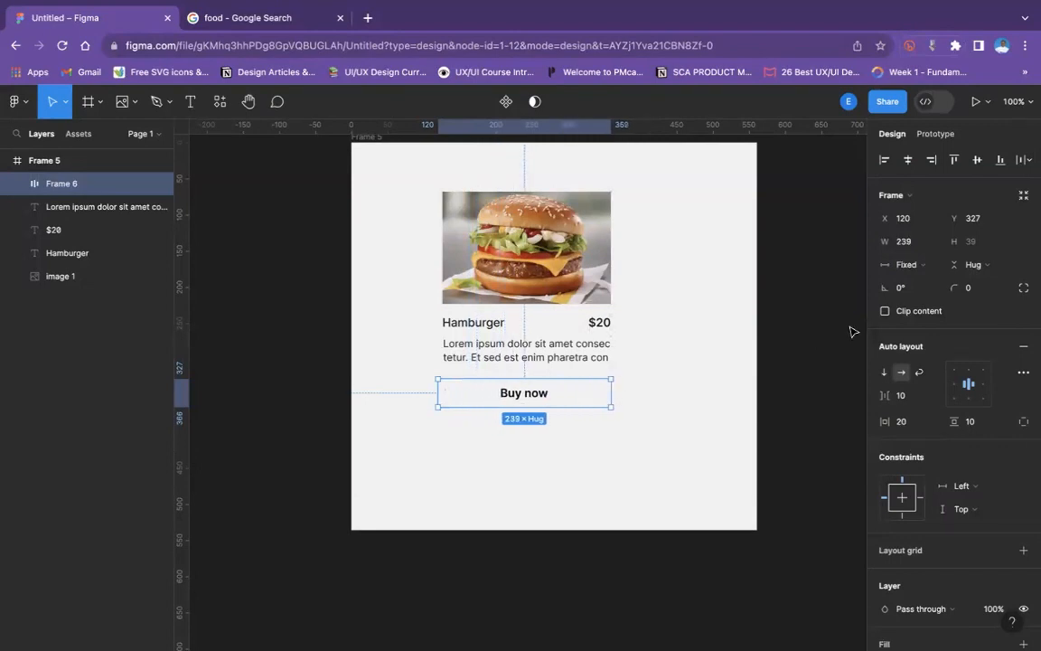
click(979, 289)
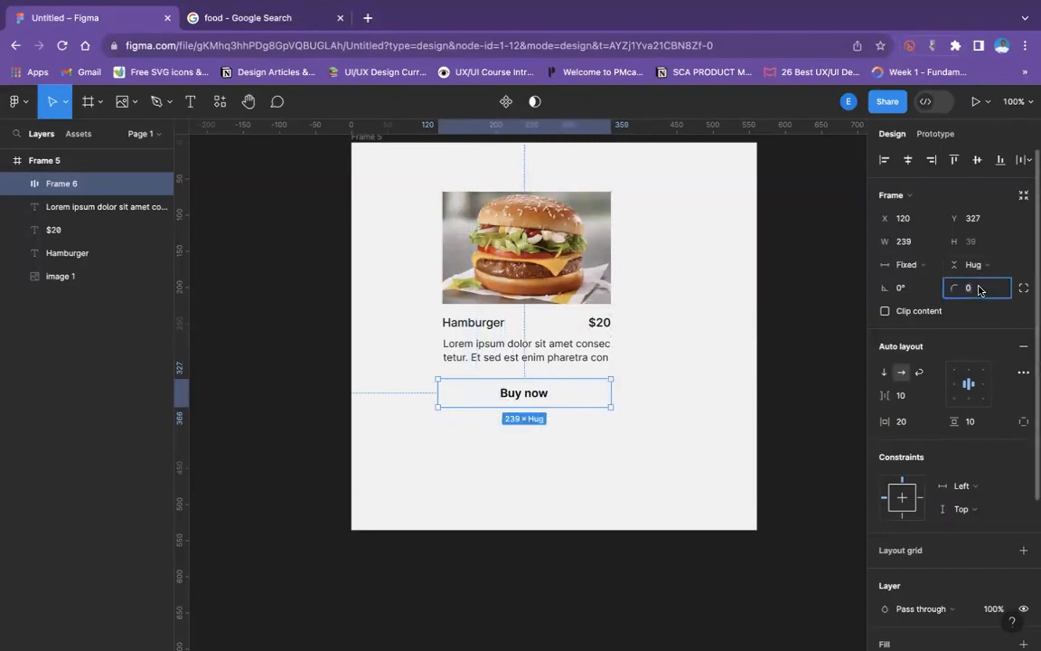
key(Return)
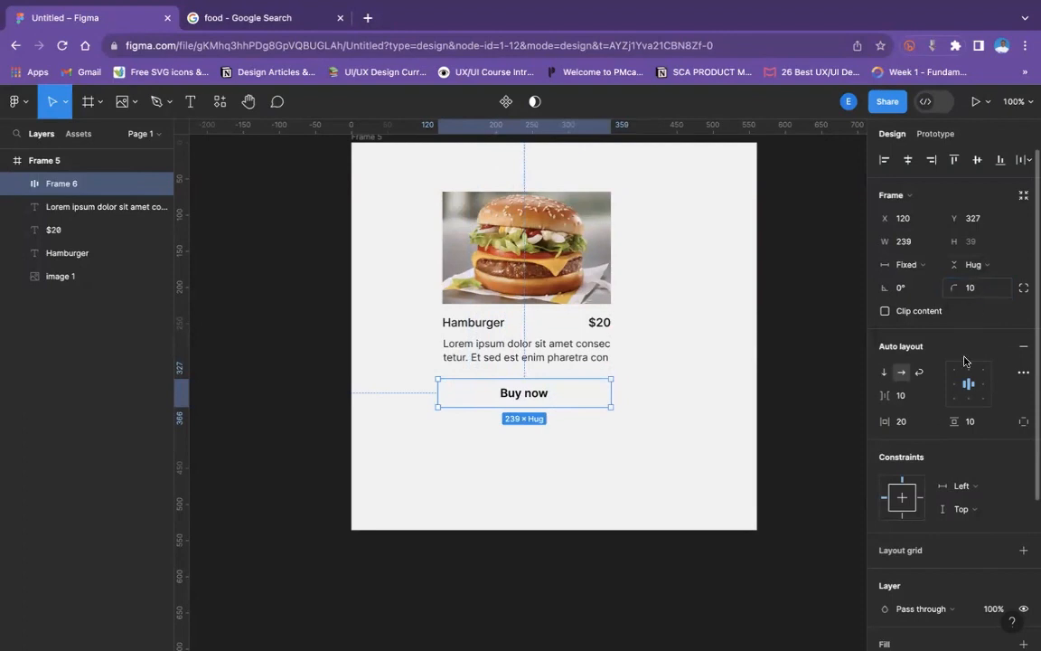
- Add a fill to the "Buy now" button and set it to the dark blue 1917A5
scroll(929, 460, down, 5)
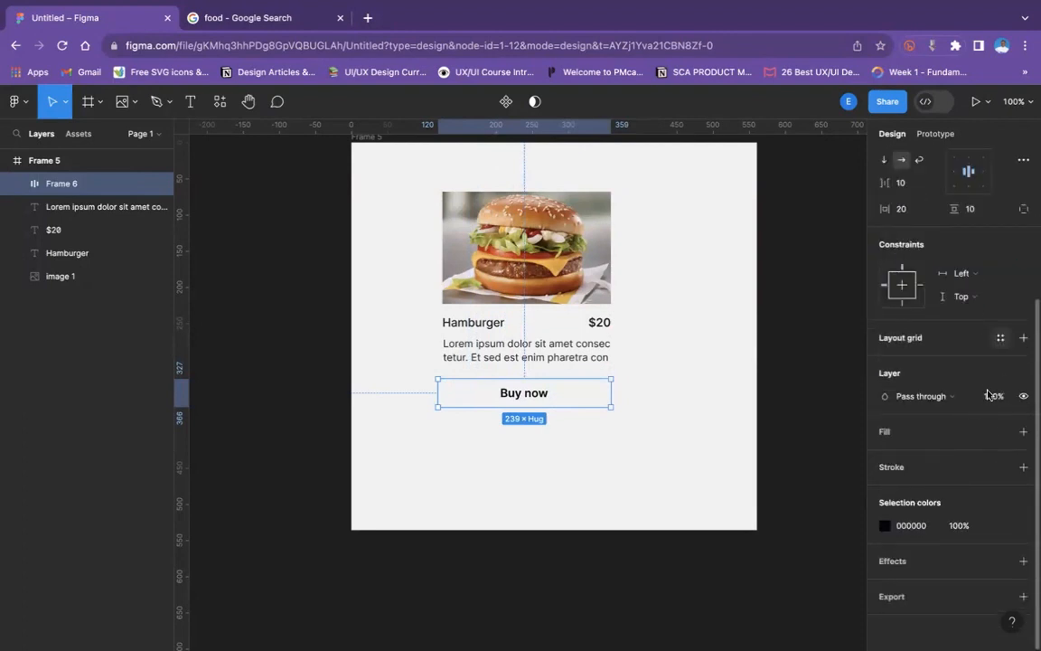
click(1023, 431)
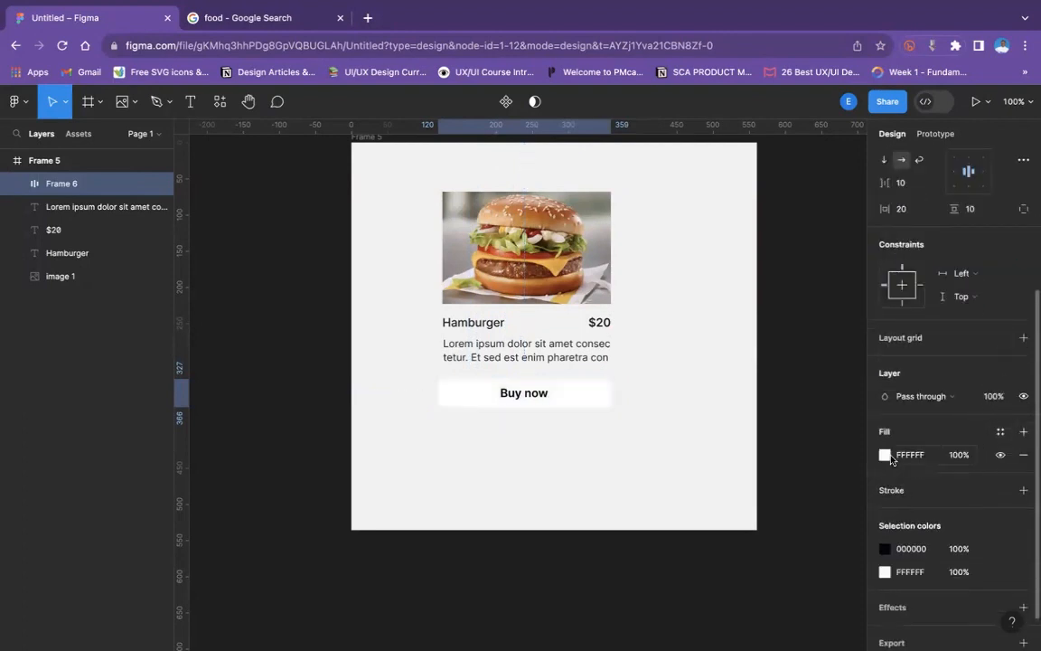
click(884, 454)
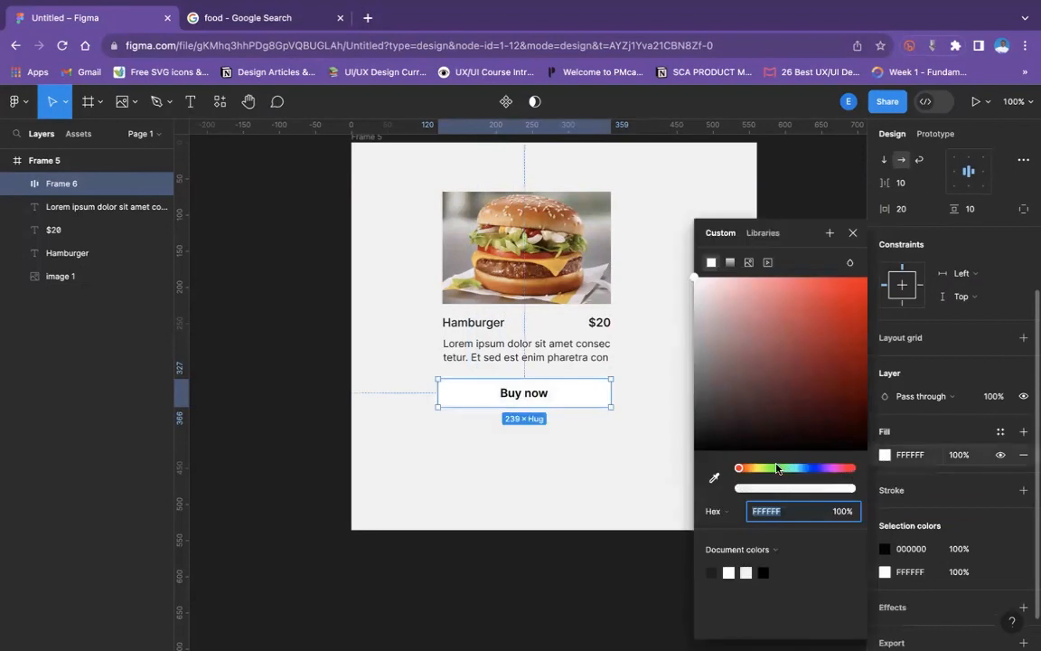
click(835, 469)
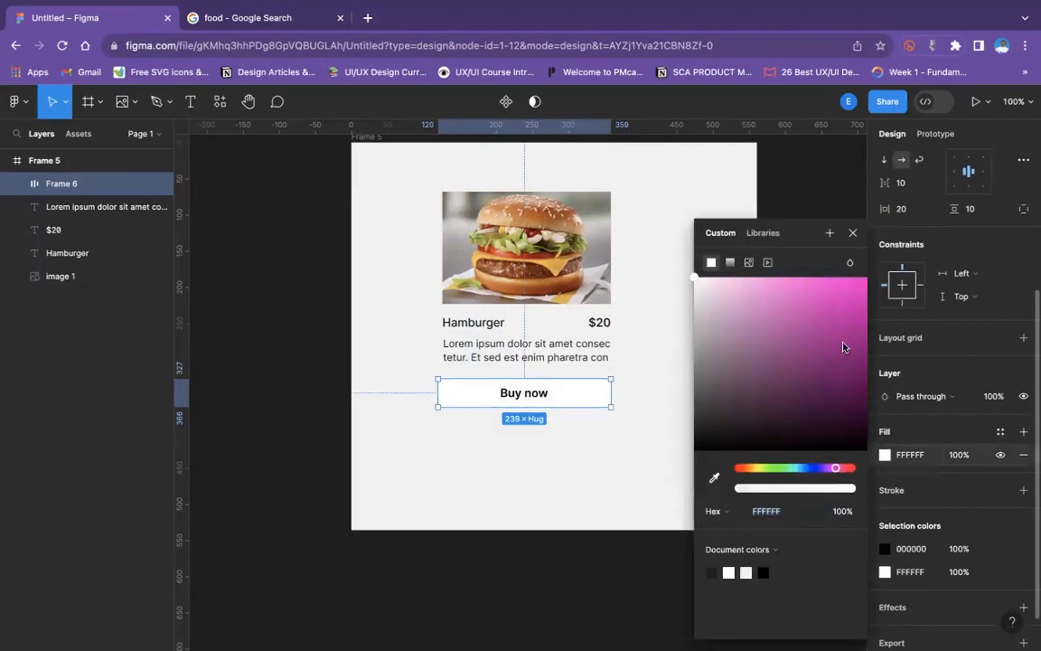
click(843, 339)
click(814, 468)
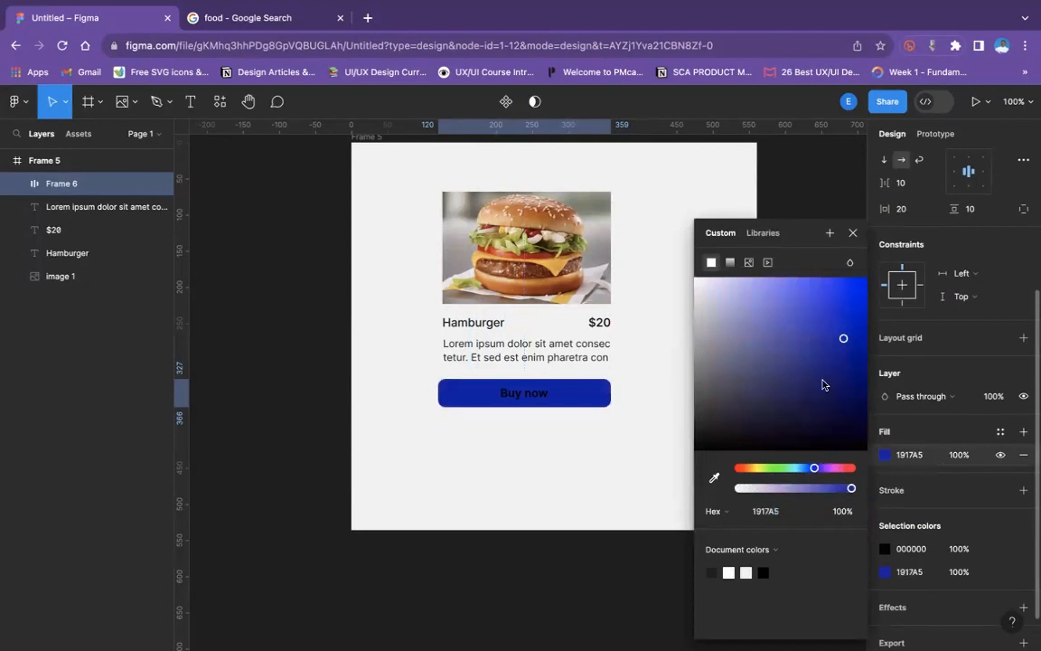
- Try brown 883317, red 981D17 and olive B8B85E, sampled from the burger photo, as the button's fill
key(i)
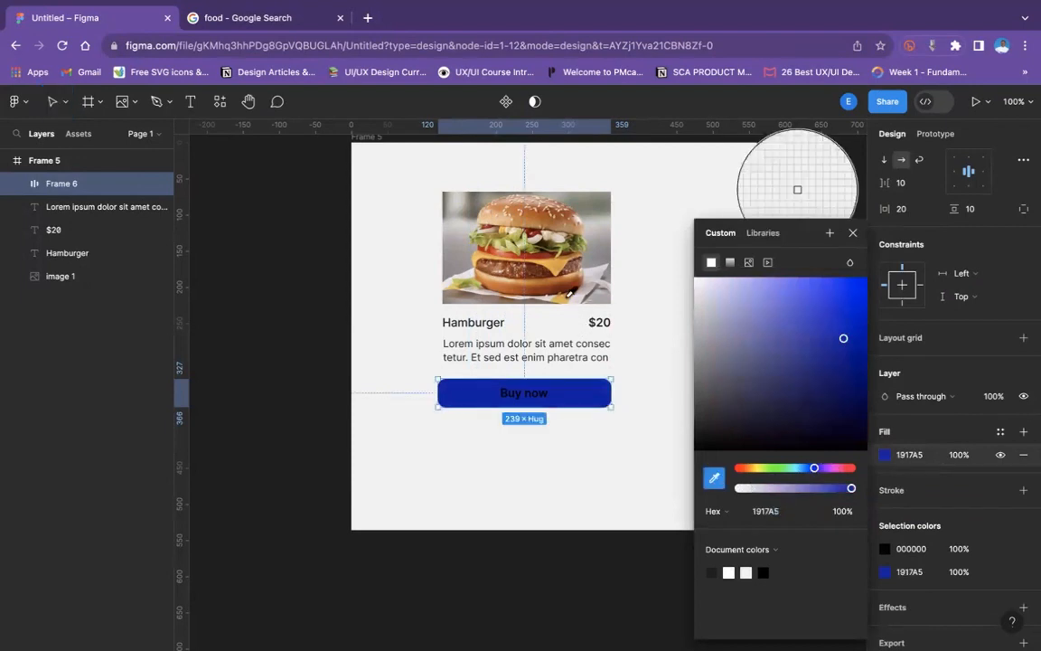
click(538, 295)
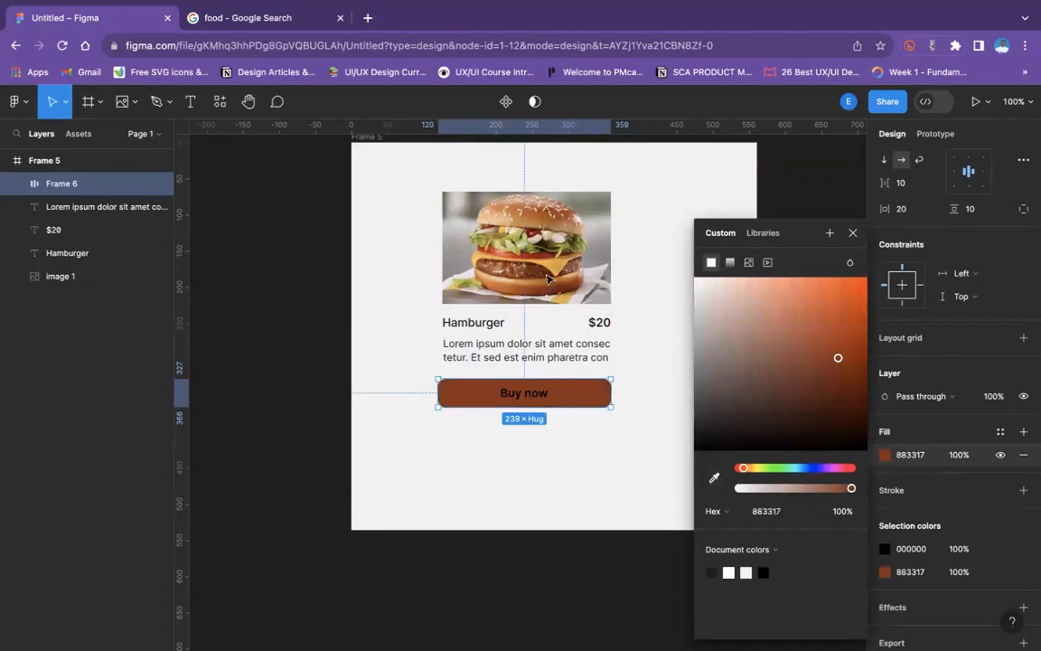
key(i)
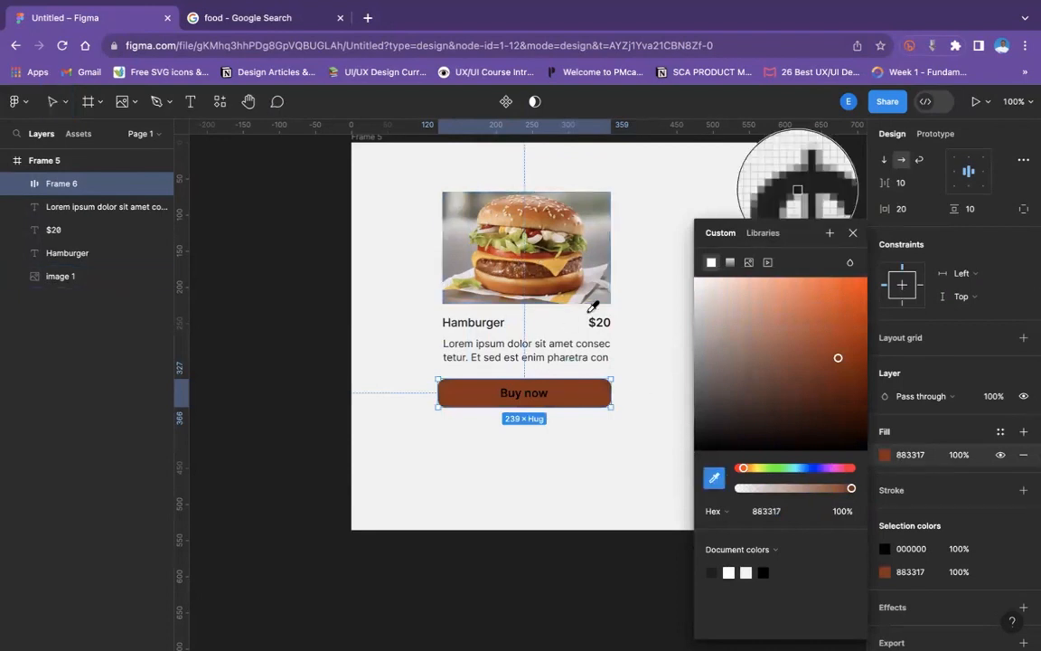
click(542, 256)
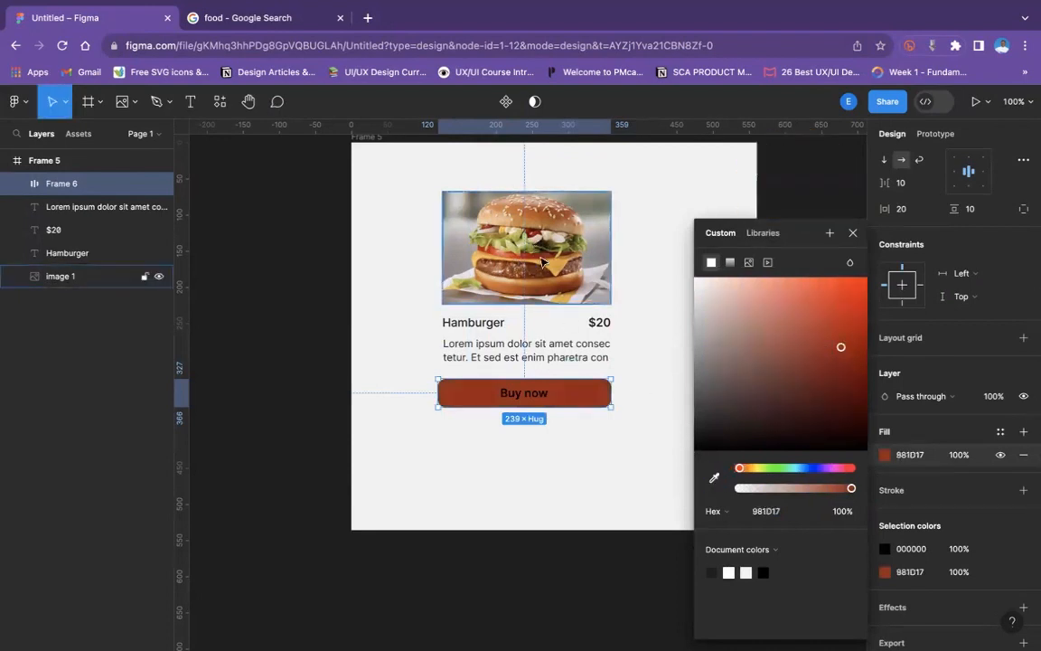
click(714, 477)
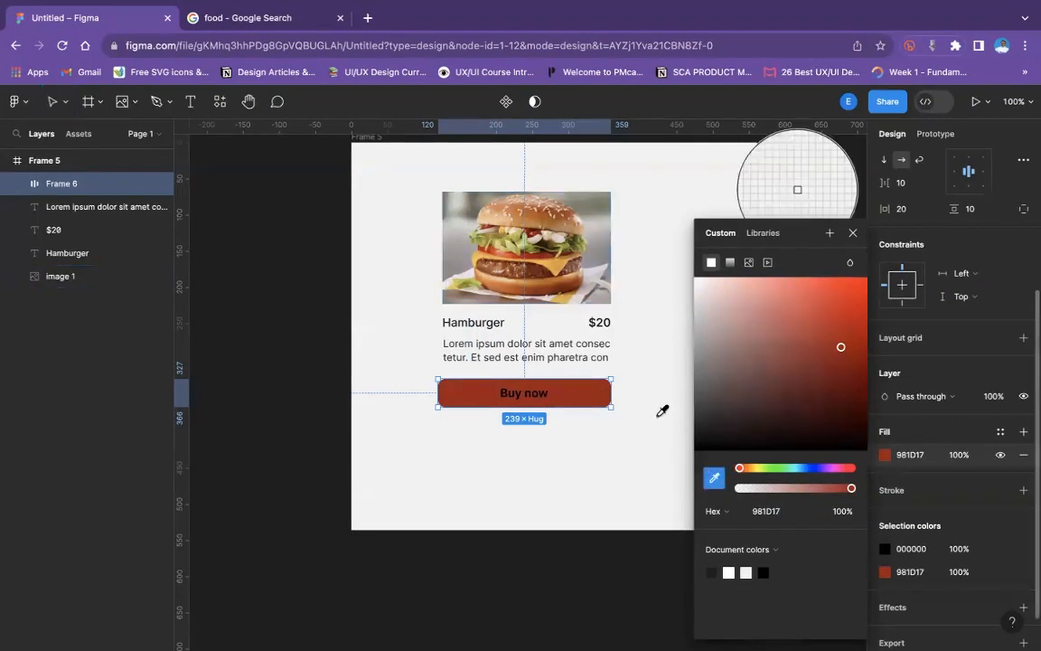
click(518, 255)
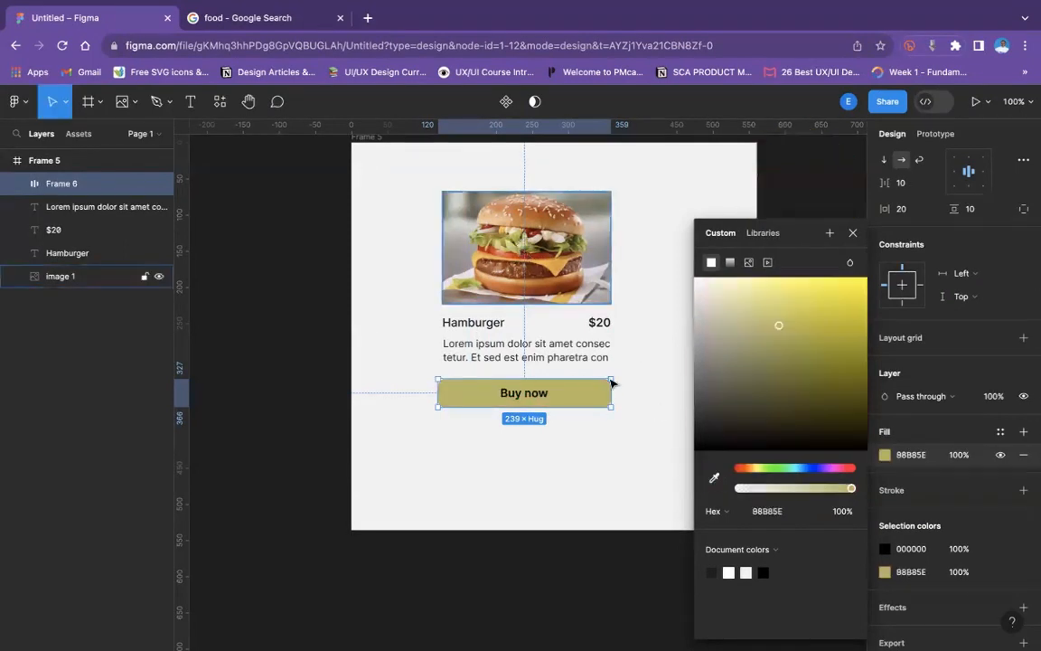
- Sample the cheese's golden yellow DFB142 from the burger photo as the button's fill
click(714, 479)
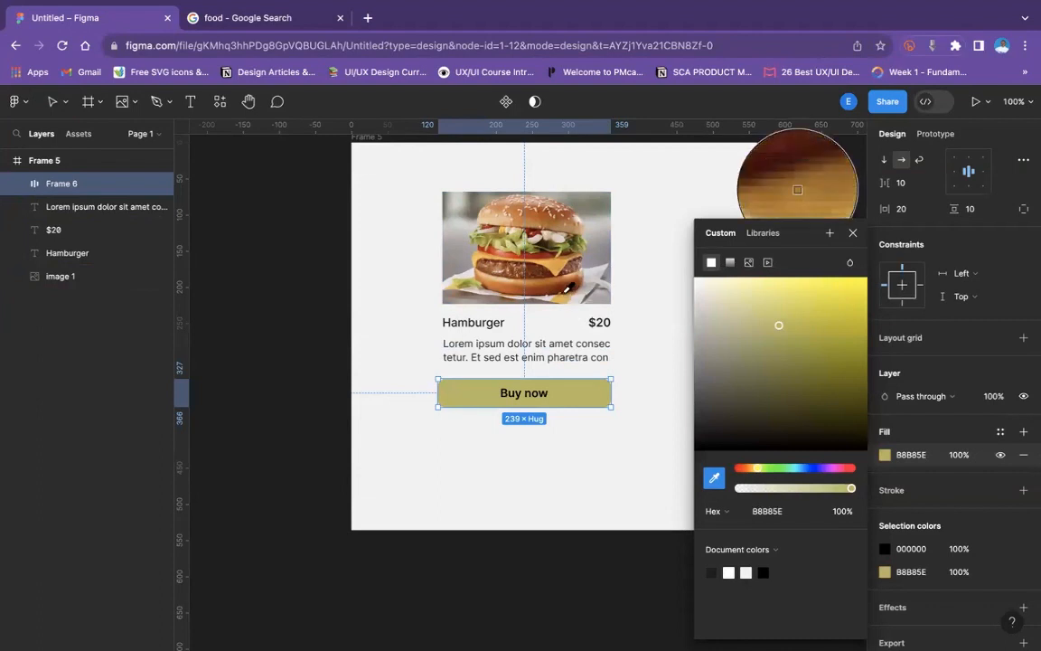
click(511, 264)
click(598, 421)
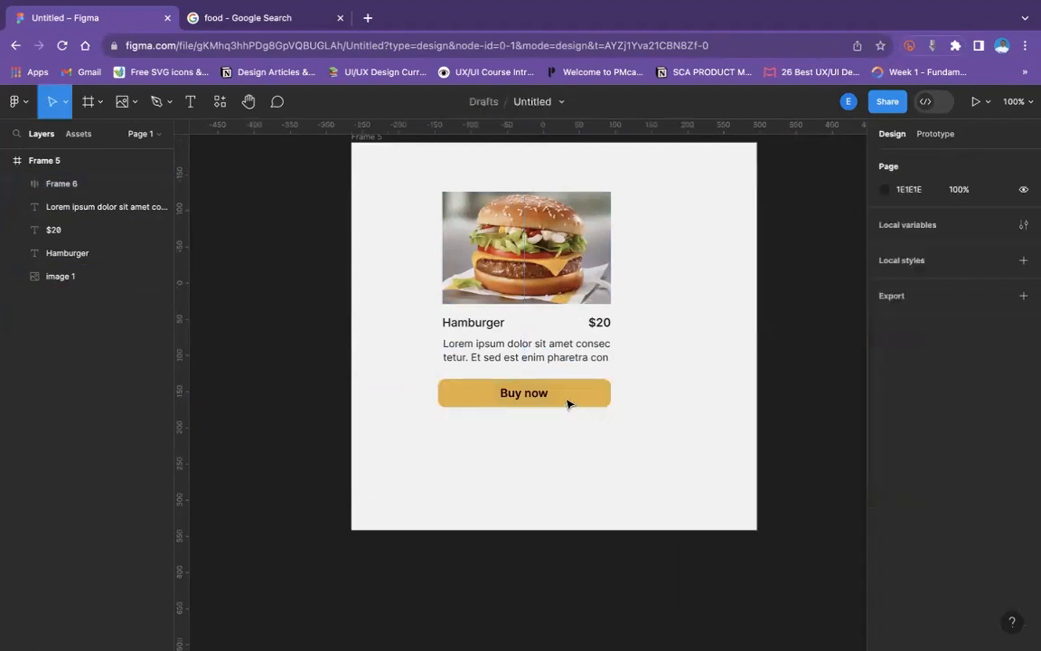
- Change the "Buy now" text from black to the near-white document colour
click(604, 393)
scroll(928, 551, down, 3)
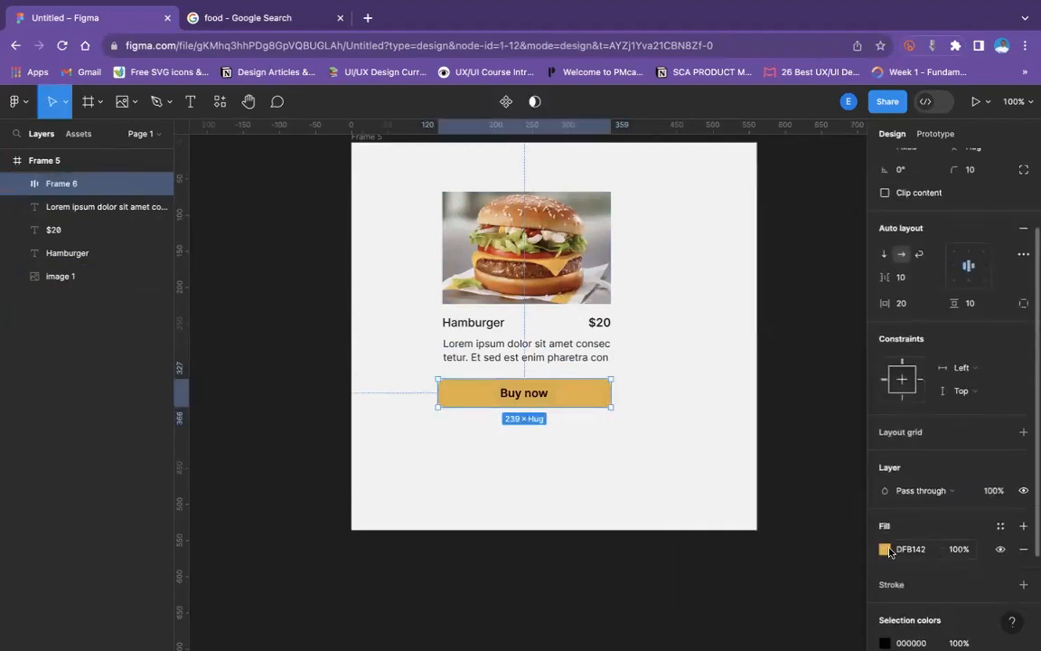
scroll(888, 605, down, 3)
click(885, 502)
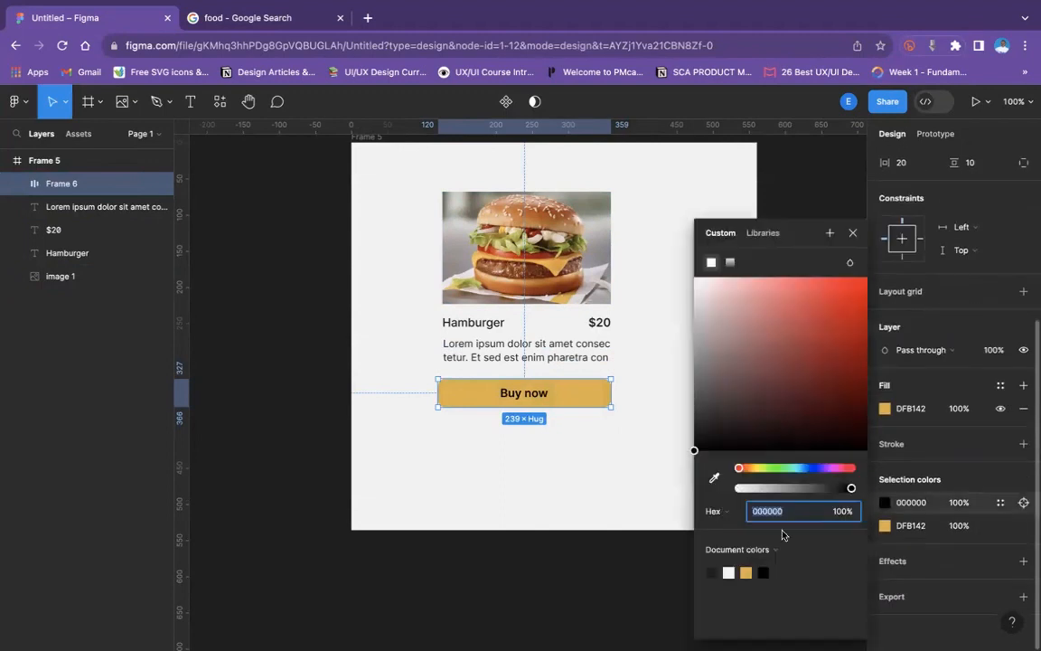
click(728, 572)
click(493, 421)
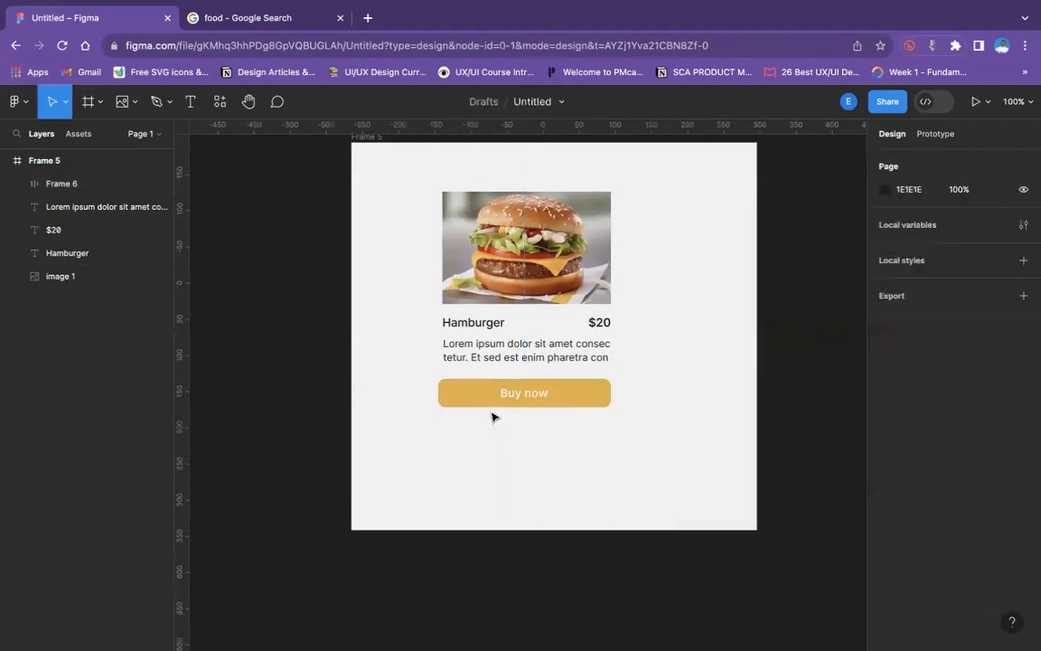
click(577, 388)
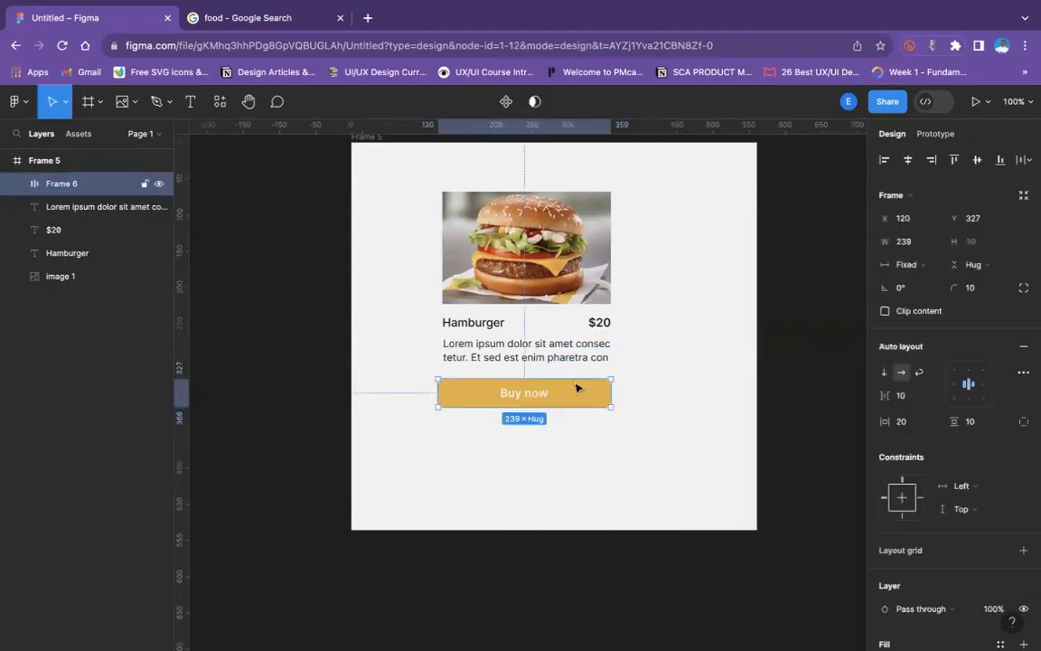
click(637, 301)
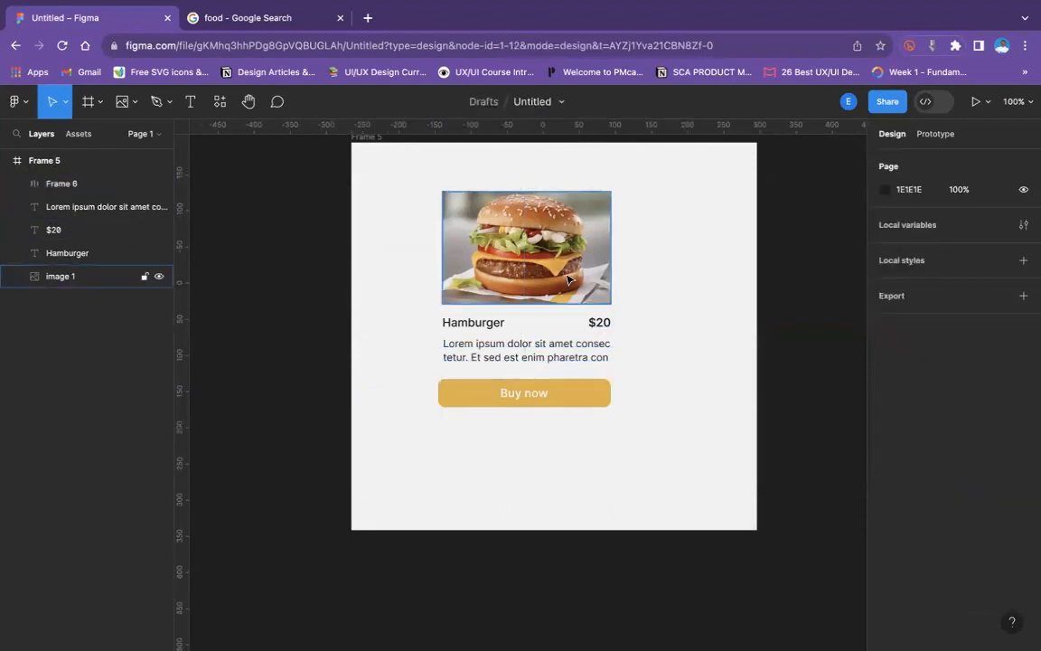
click(566, 281)
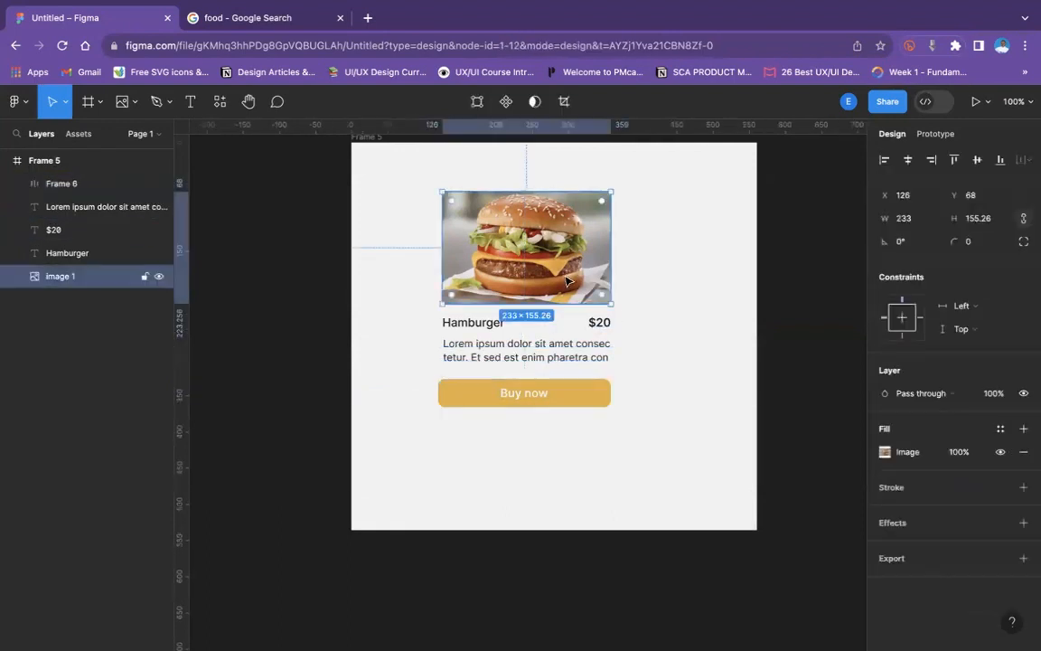
click(648, 349)
click(452, 321)
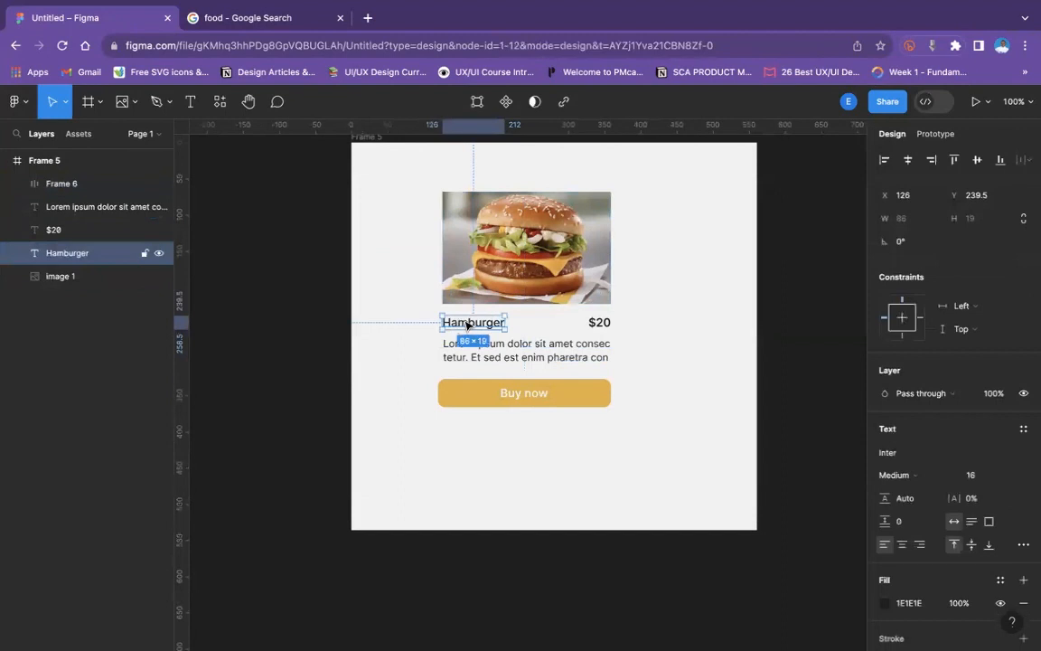
- Set the burger image's corner radius to 10
click(513, 266)
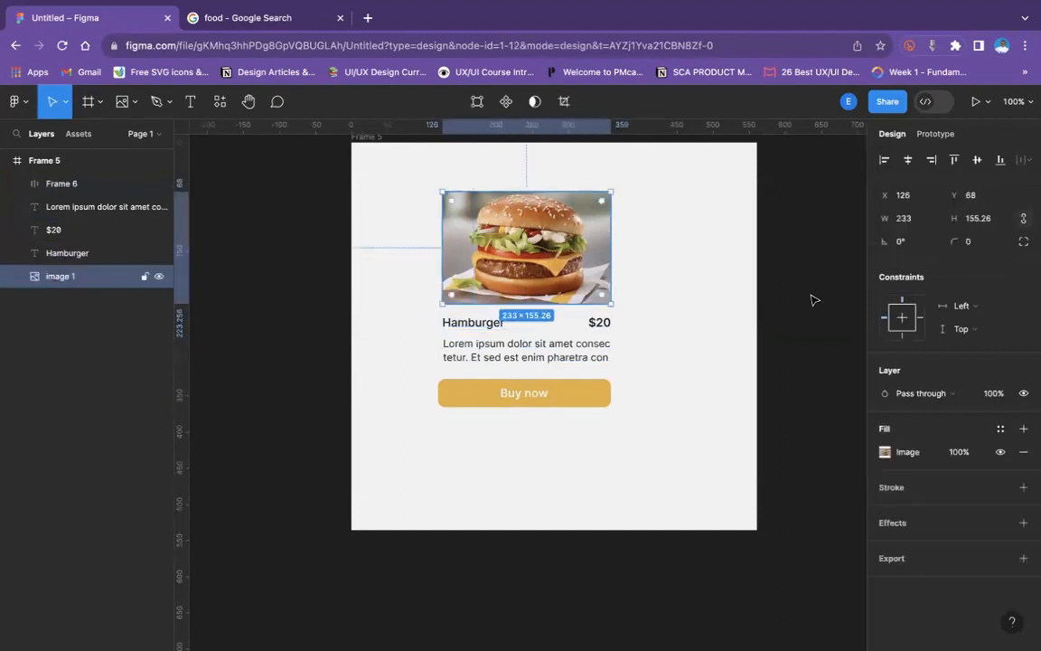
click(972, 250)
text(10)
key(Return)
click(627, 354)
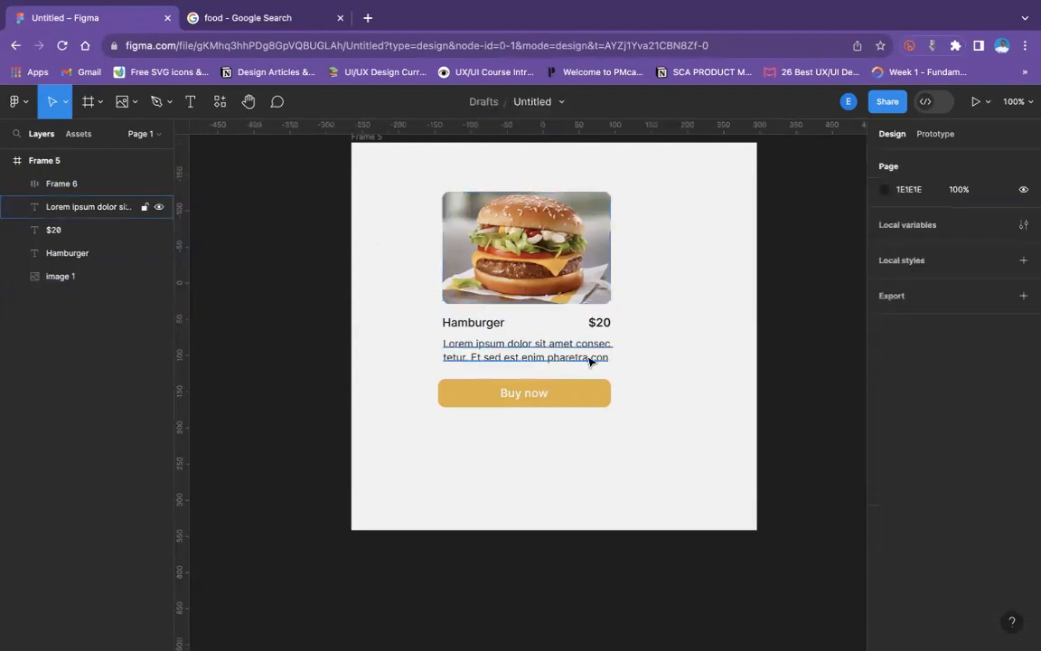
- Combine the "Hamburger" title and the "$20" price in a horizontal auto layout frame
click(465, 322)
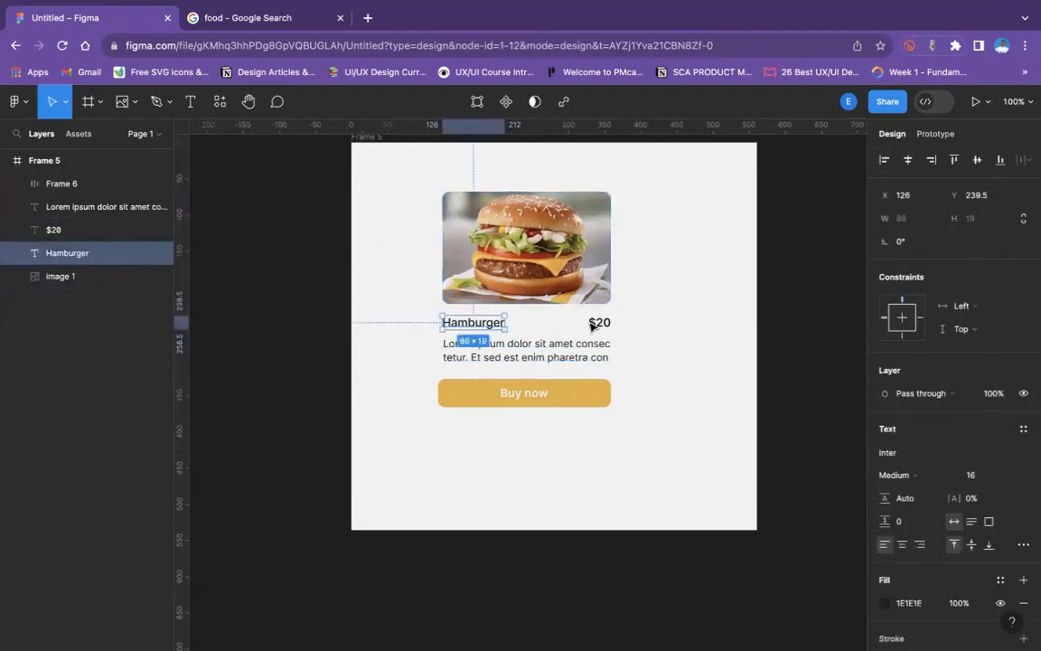
shift+click(593, 325)
key(shift+a)
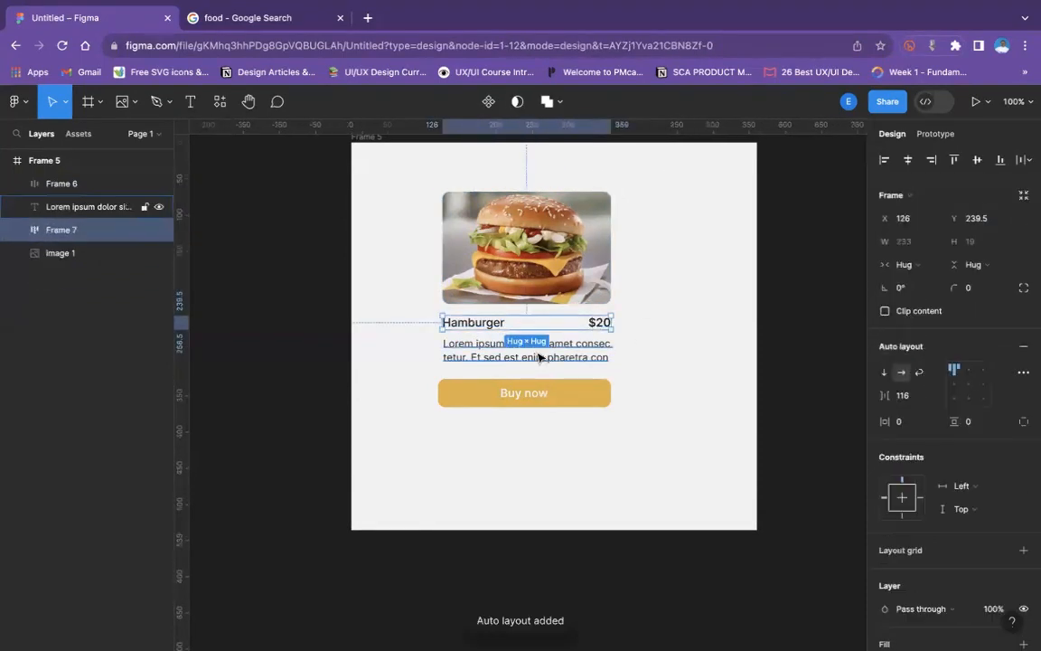
- Combine the image, the title and price row, the description and the "Buy now" button in one vertical auto layout frame
click(539, 355)
click(534, 390)
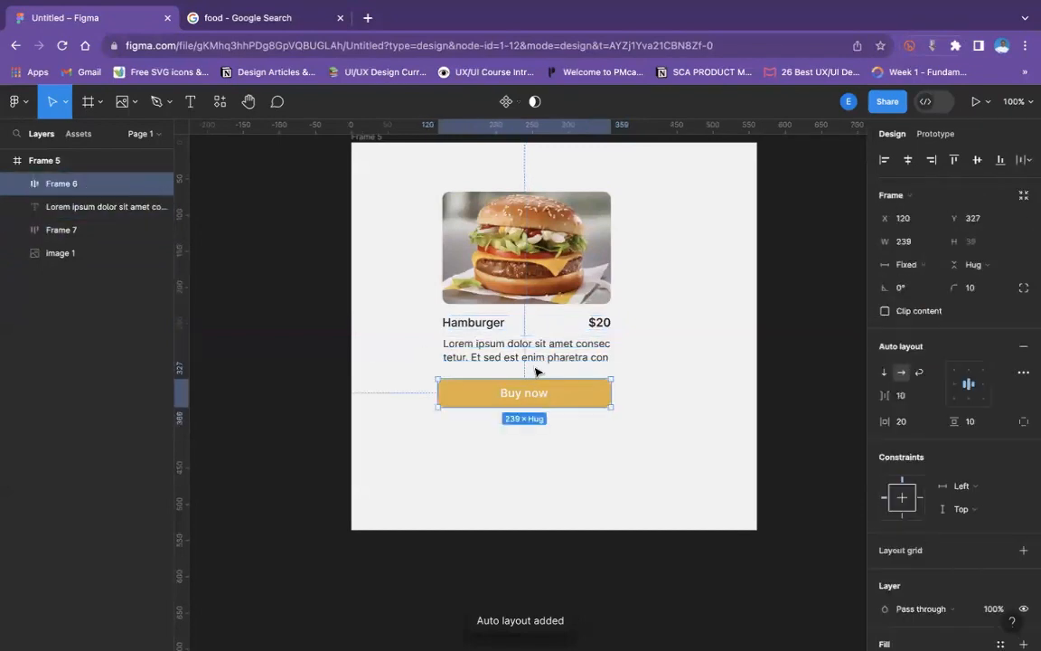
shift+click(524, 346)
shift+click(472, 326)
shift+click(477, 283)
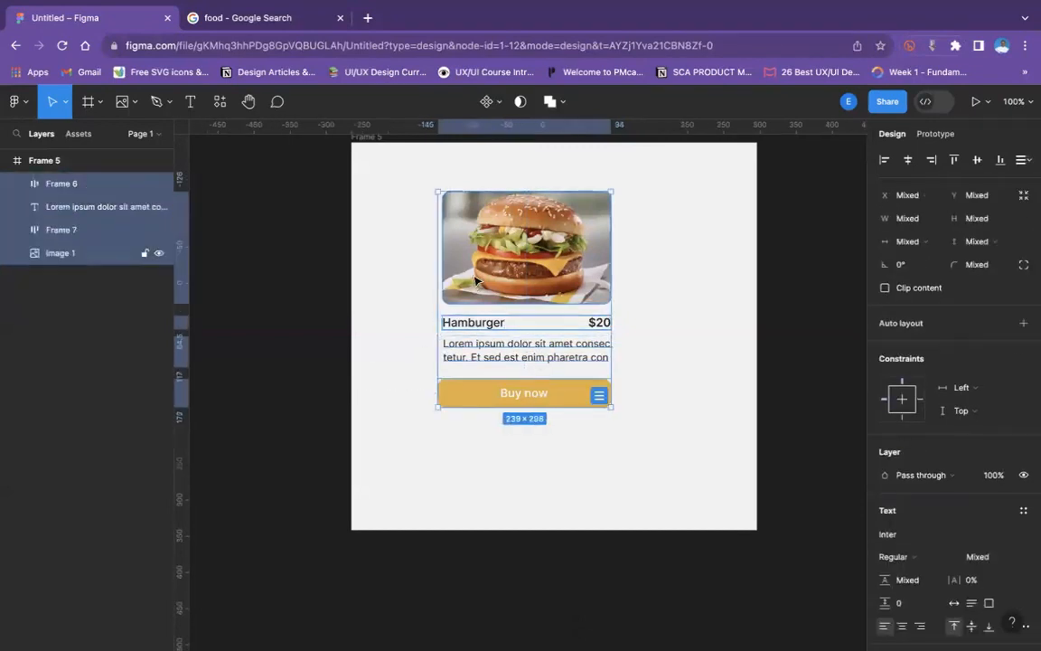
key(shift+a)
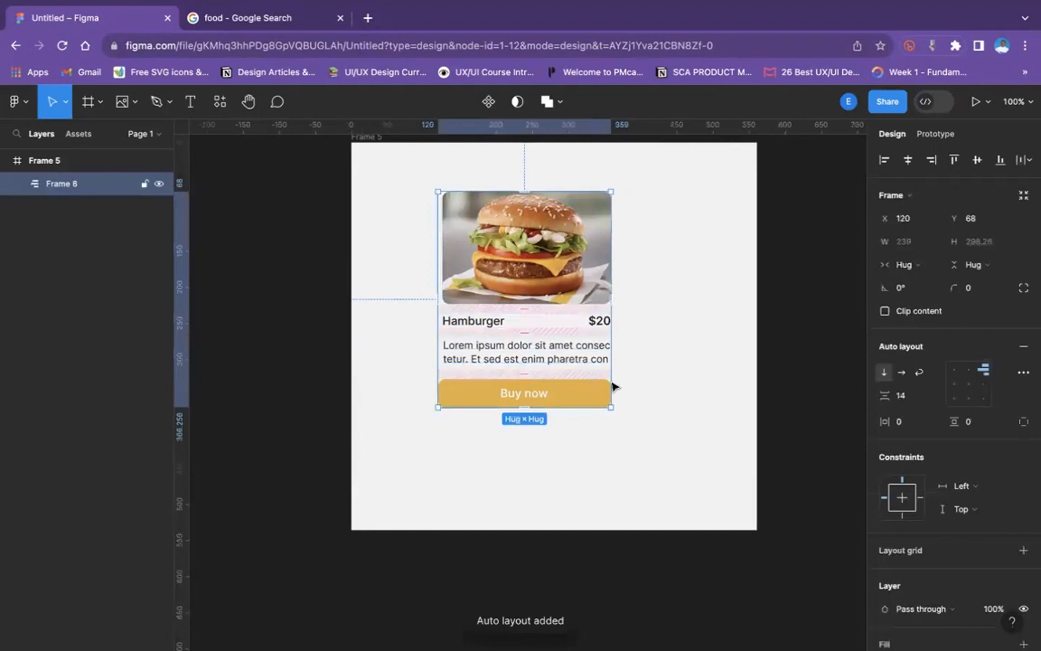
- Set the card frame's horizontal padding to 12 and its vertical padding to 6
drag(886, 422, 898, 424)
click(980, 427)
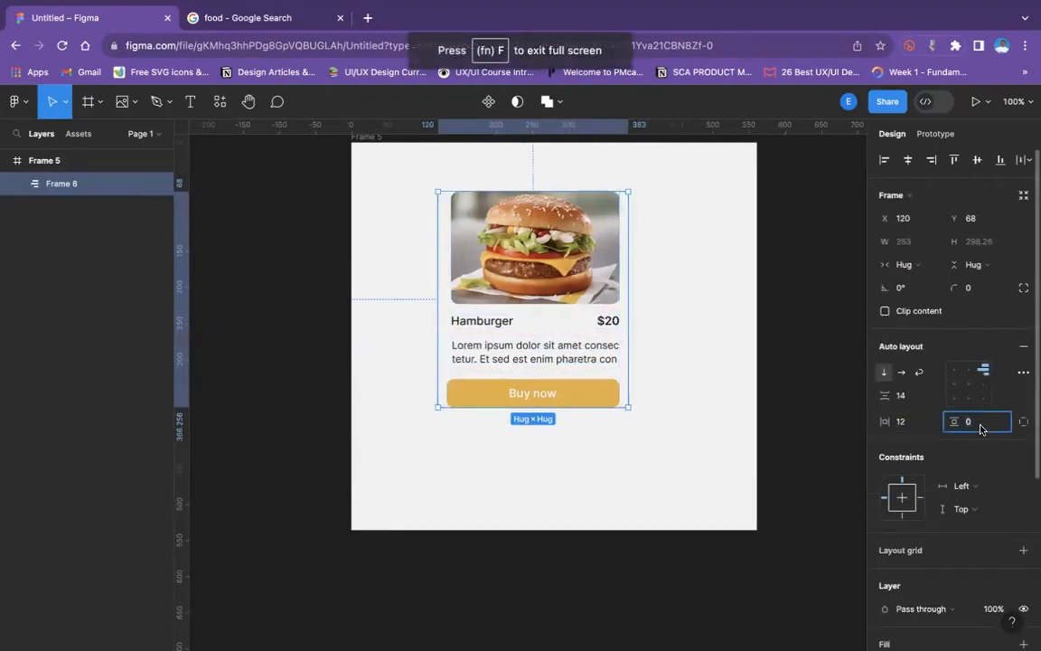
key(Return)
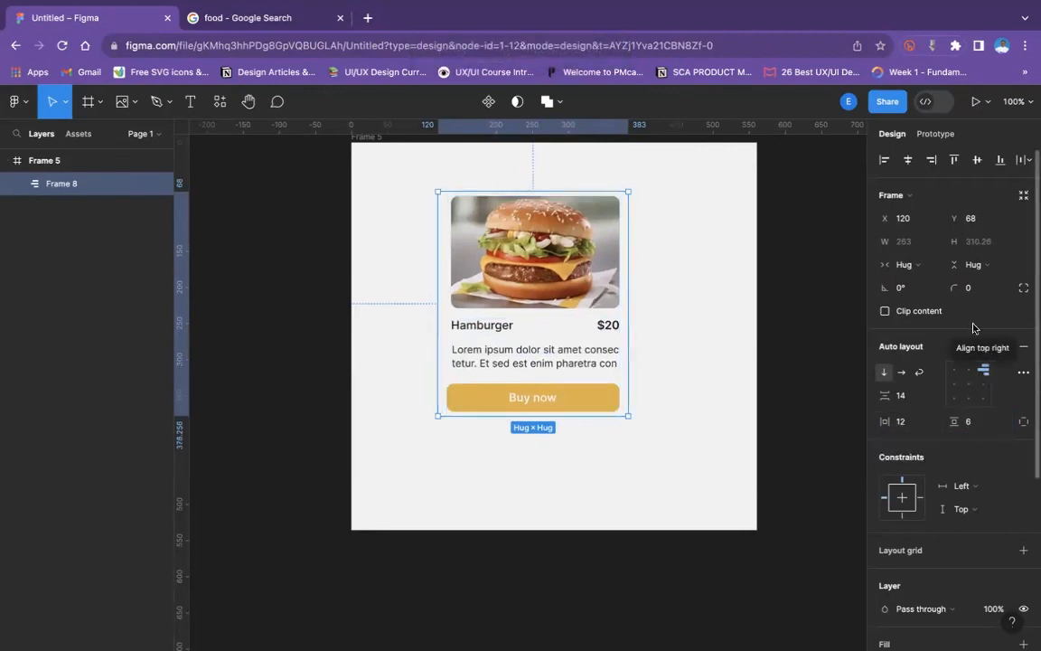
- Set the card frame's corner radius to 10 and add a white FFFFFF fill to it
click(980, 296)
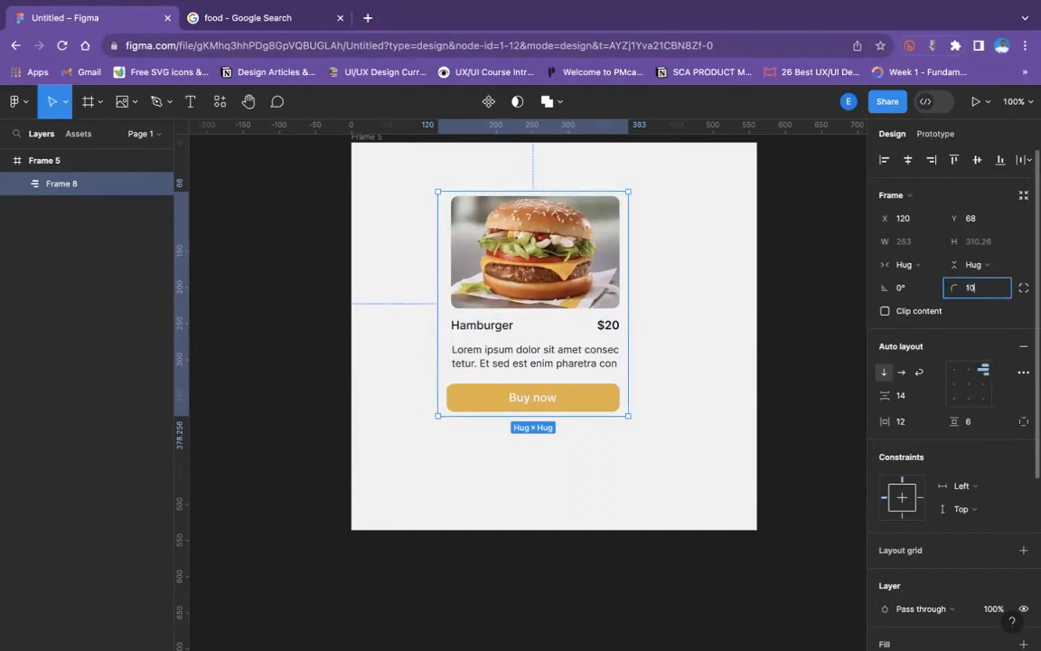
text(10)
key(Return)
scroll(895, 488, down, 5)
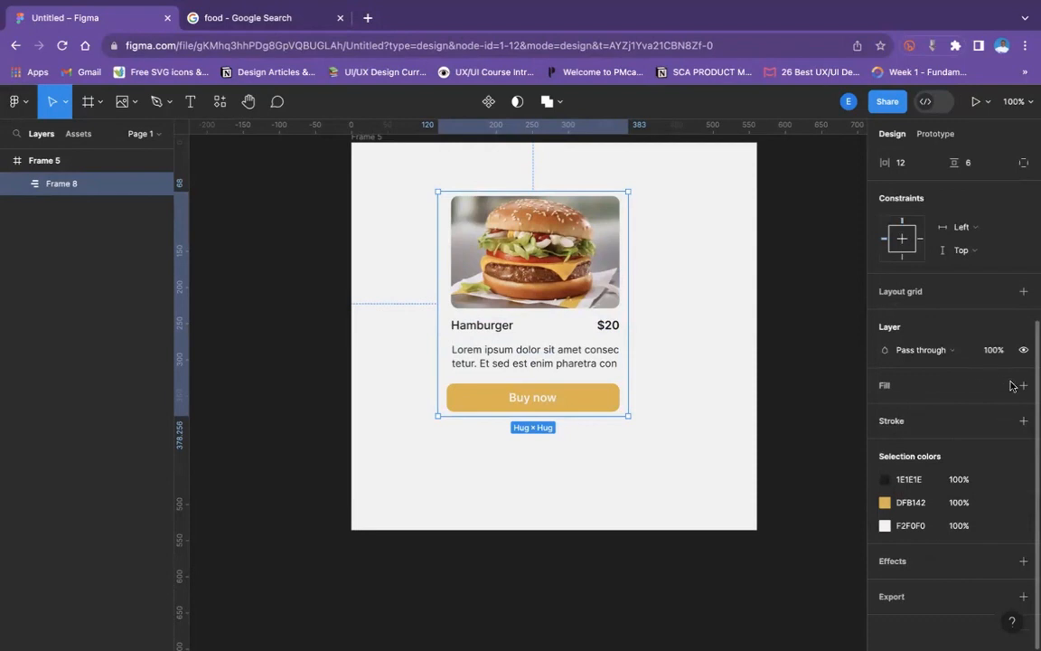
click(1023, 385)
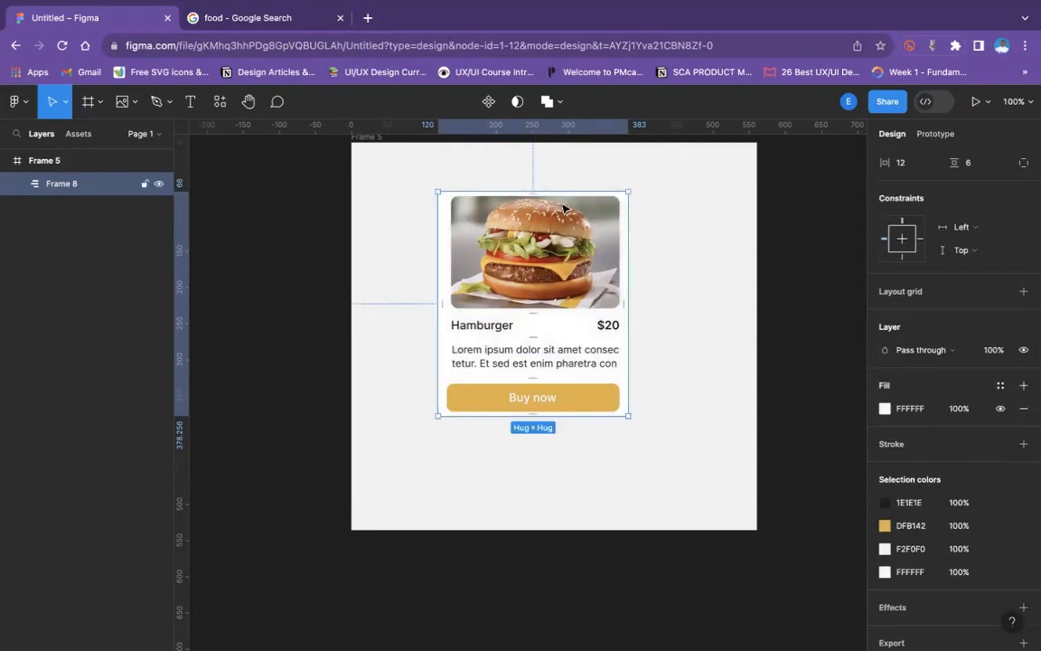
click(665, 245)
- Set the card frame's vertical padding to 12
click(631, 255)
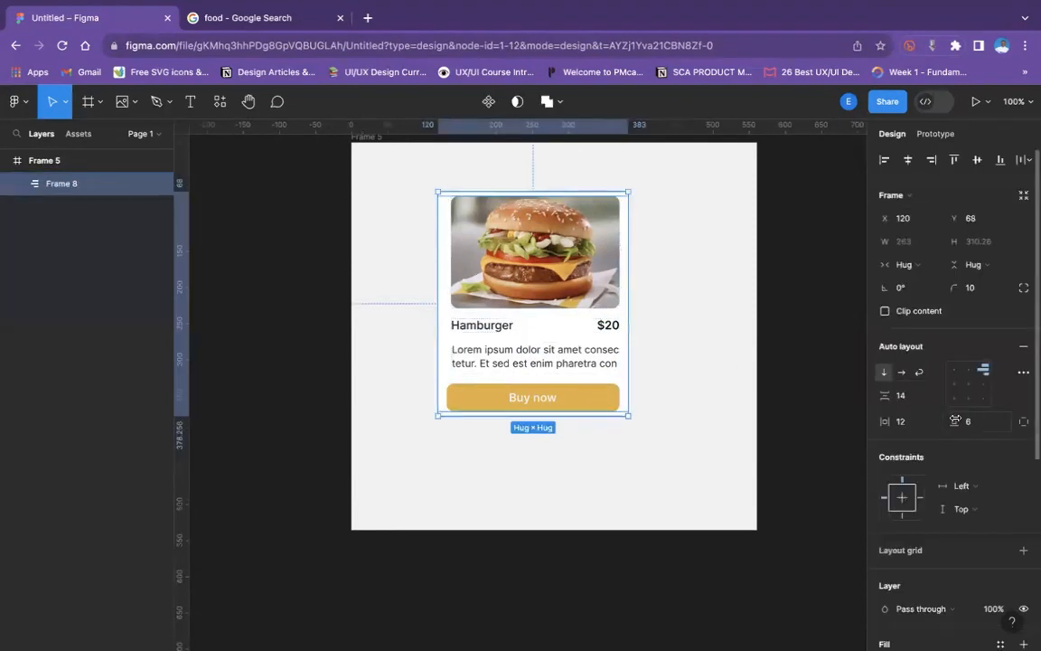
drag(956, 421, 963, 421)
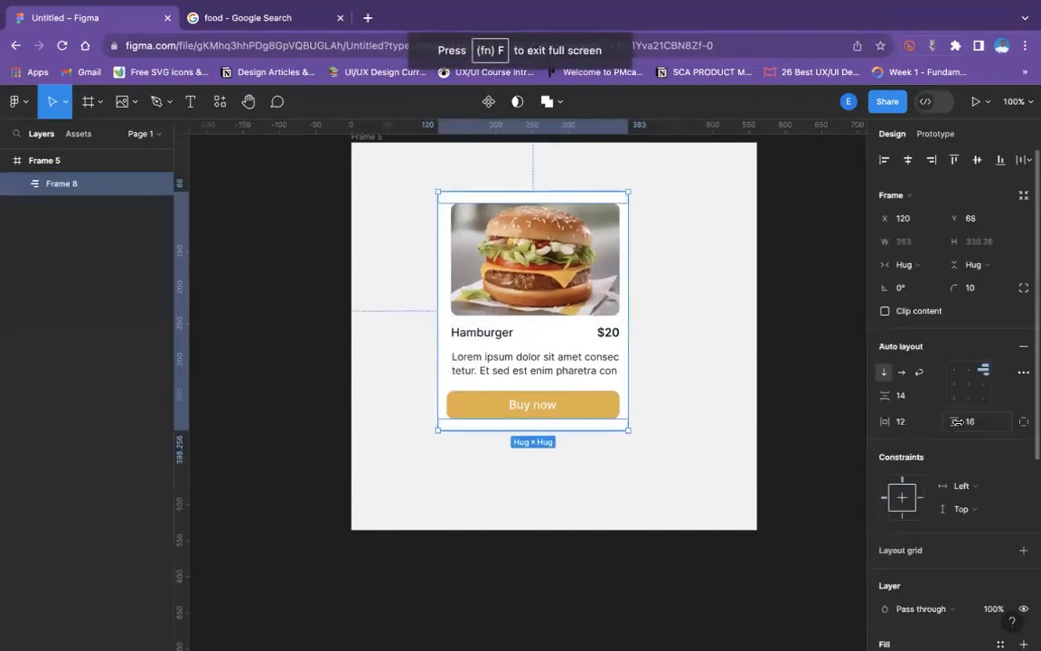
click(978, 429)
text(12)
key(Return)
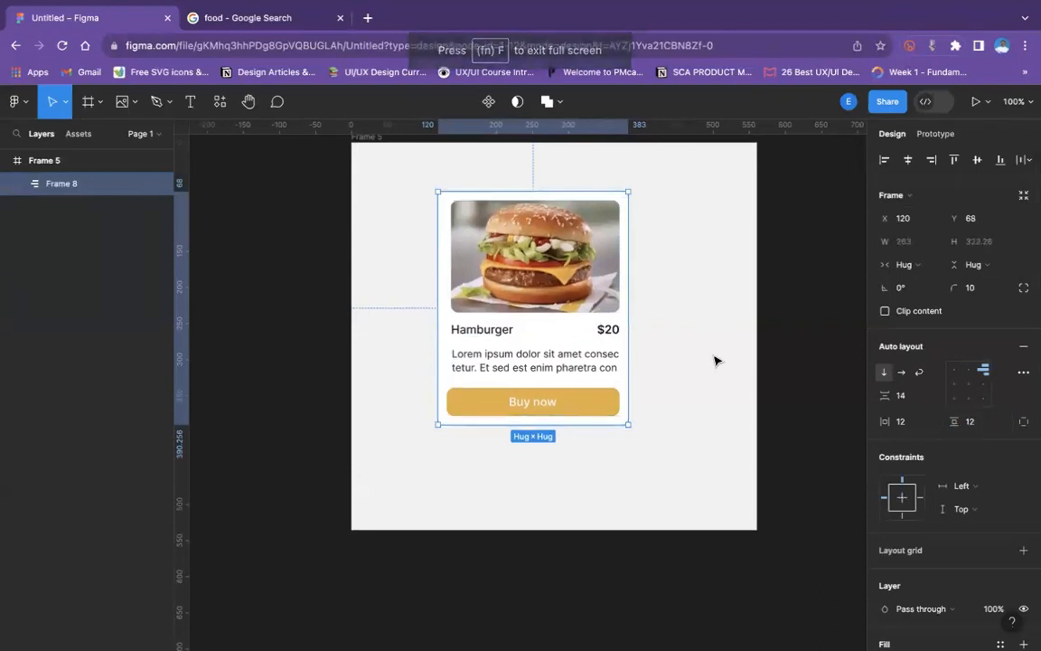
click(671, 402)
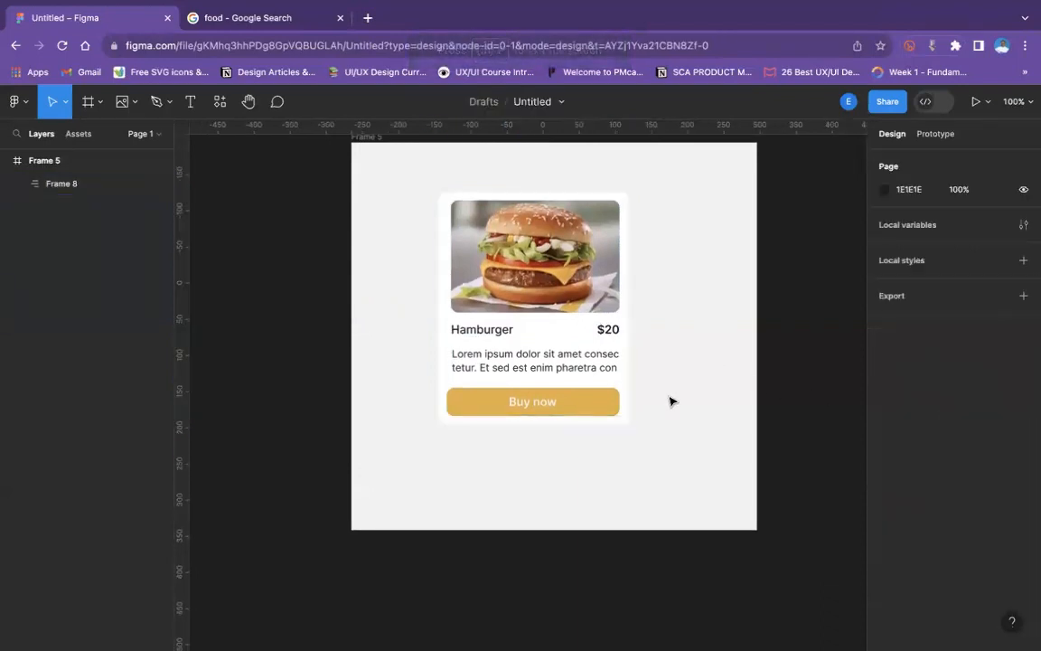
- Align the contents of the card's auto layout to the centre
click(573, 329)
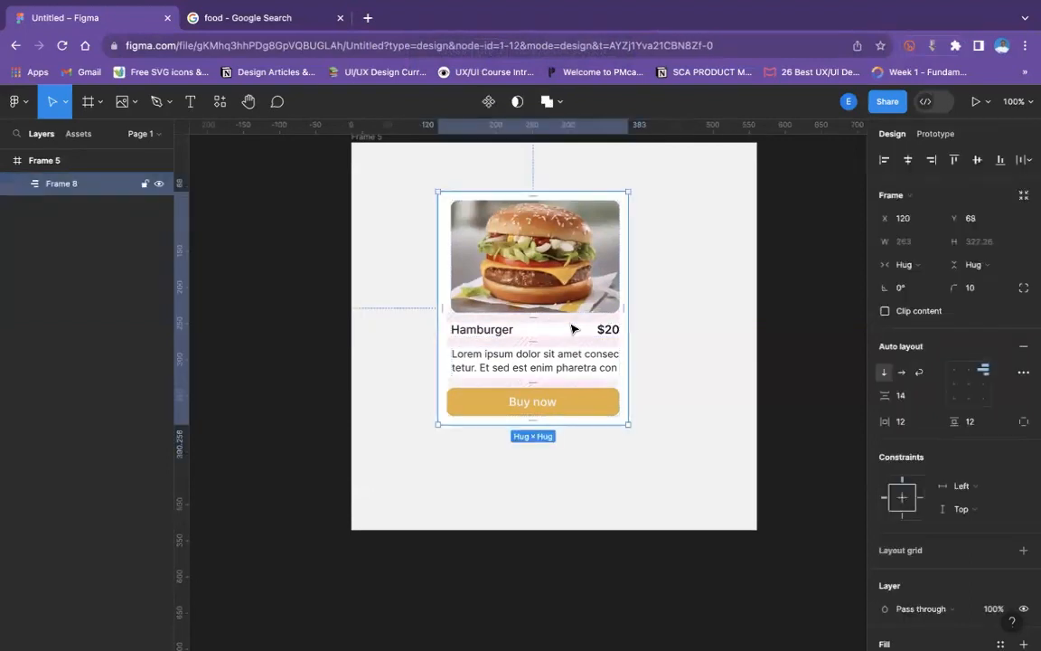
click(700, 325)
click(594, 289)
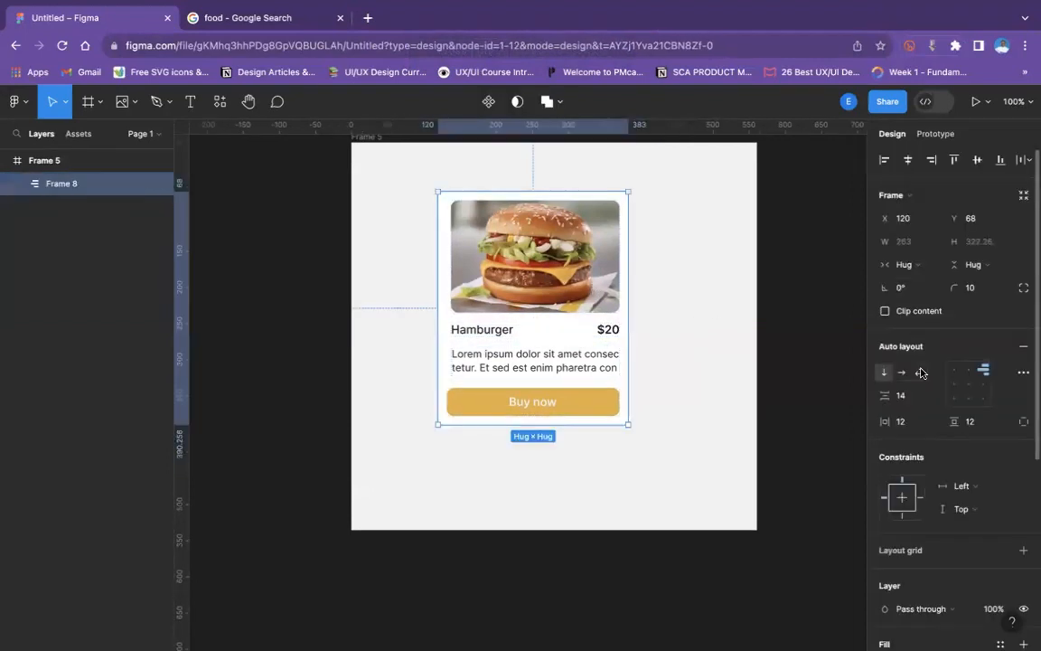
click(969, 385)
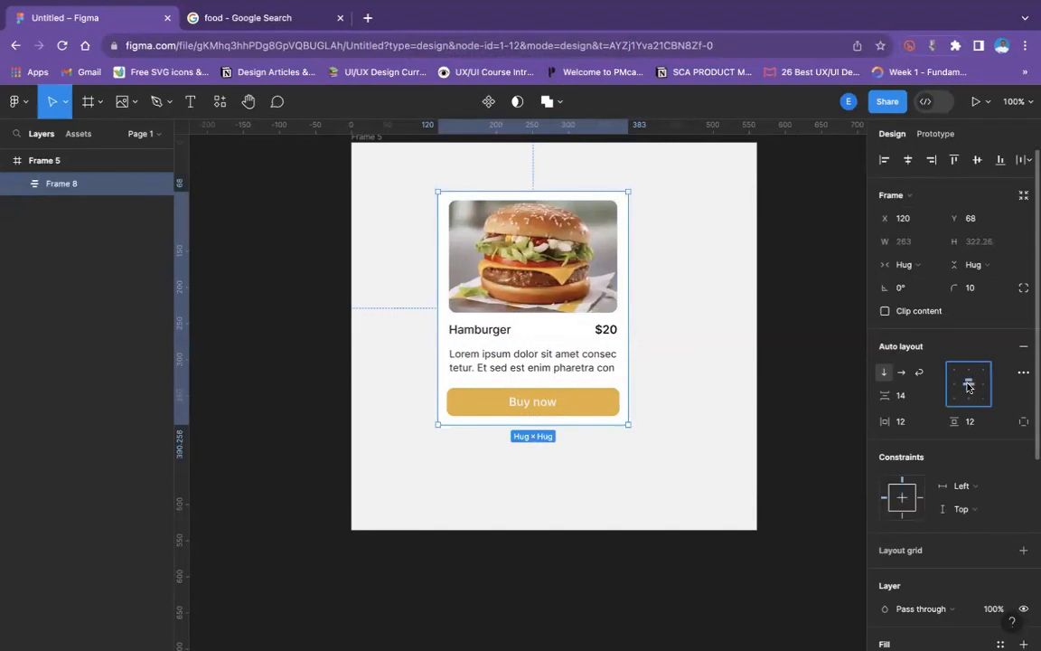
click(700, 390)
- Try widening the card frame to about 416 and about 371 to test its resizing, undoing each change
click(560, 339)
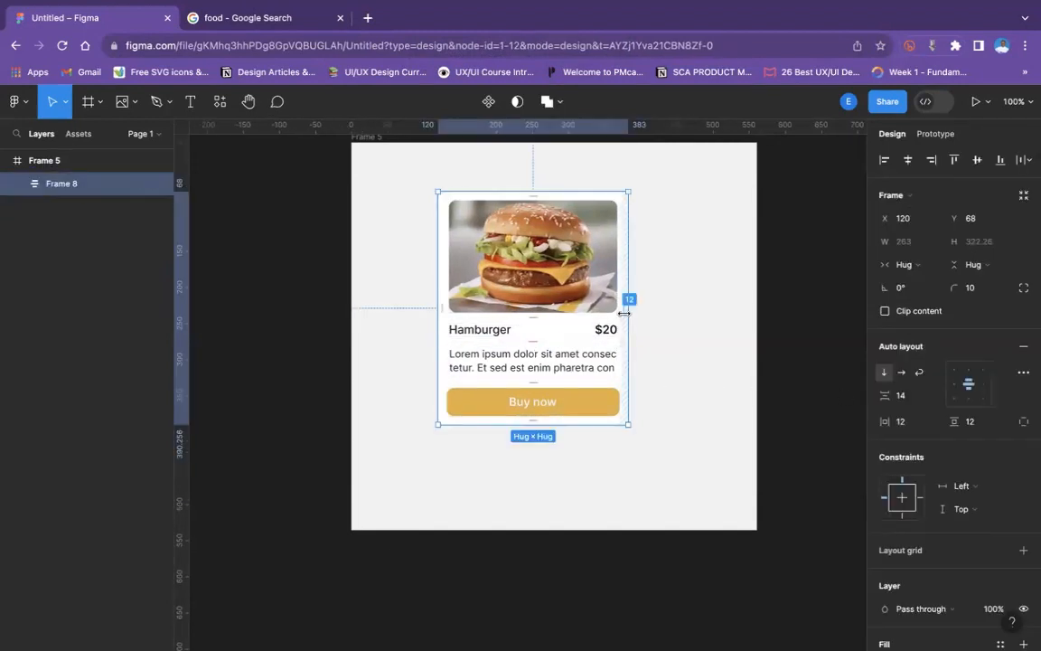
drag(629, 311, 738, 314)
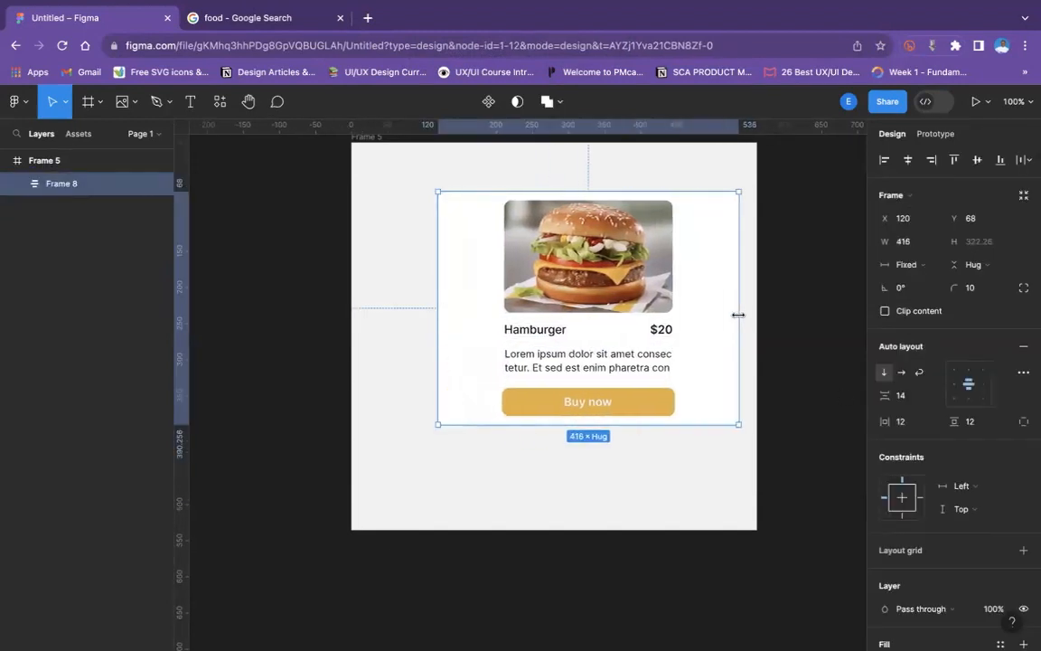
key(super+z)
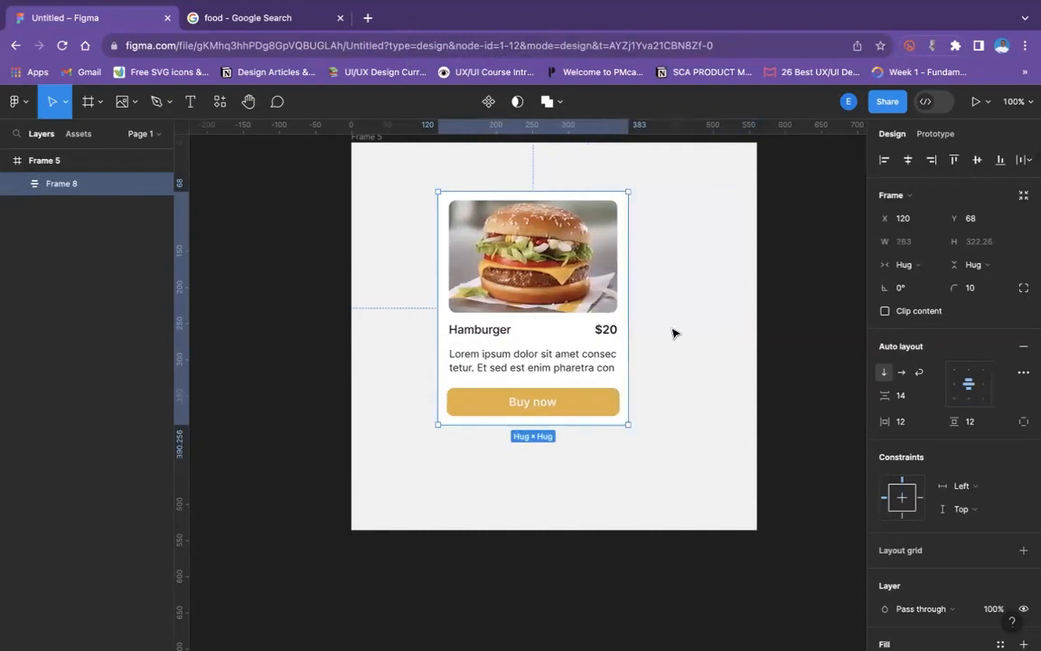
drag(630, 317, 706, 319)
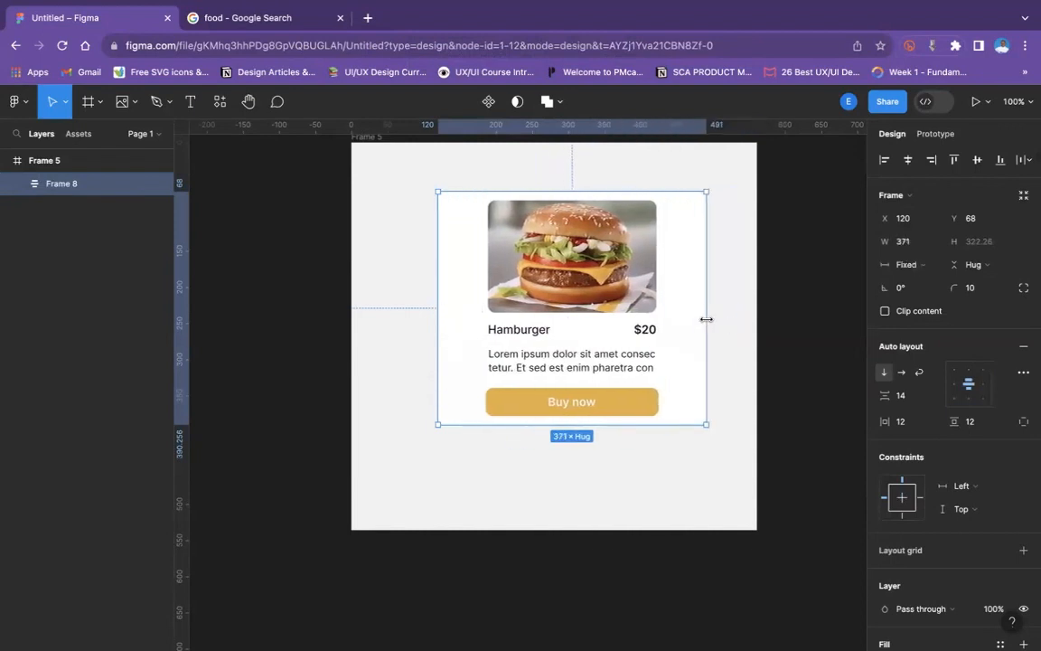
key(super+z)
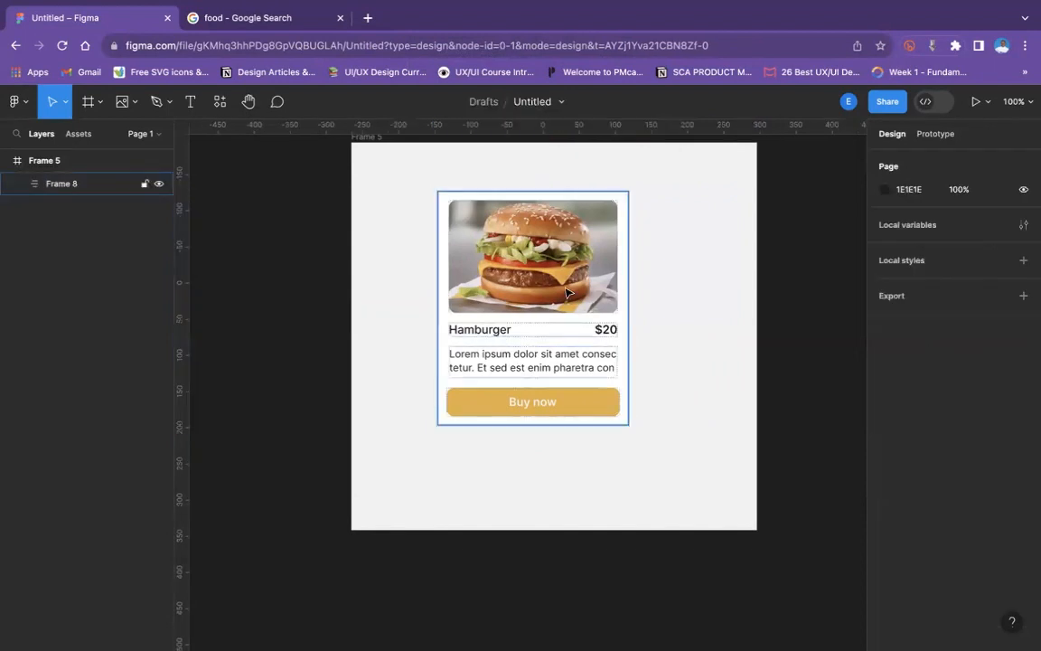
- Set both the width and the height of the burger image to Fill container
click(564, 291)
click(565, 291)
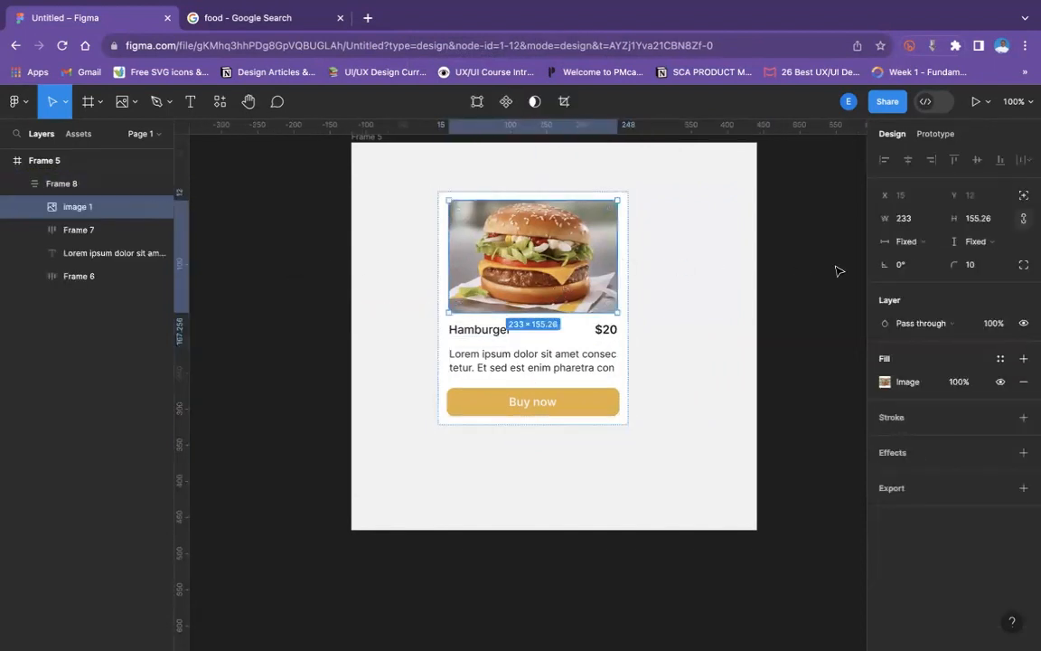
click(907, 242)
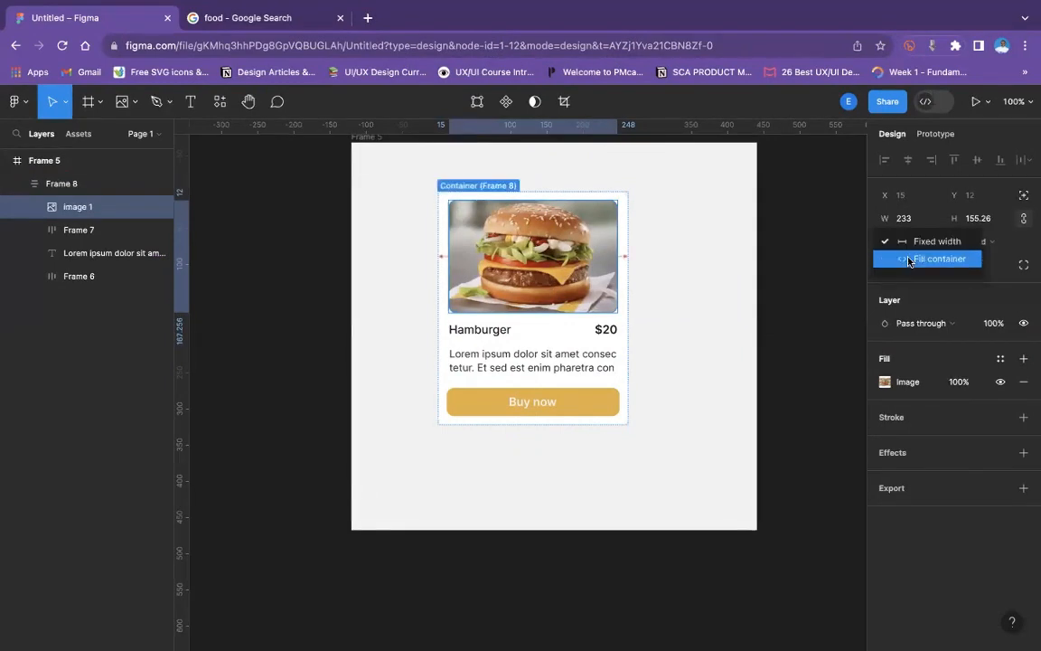
click(909, 260)
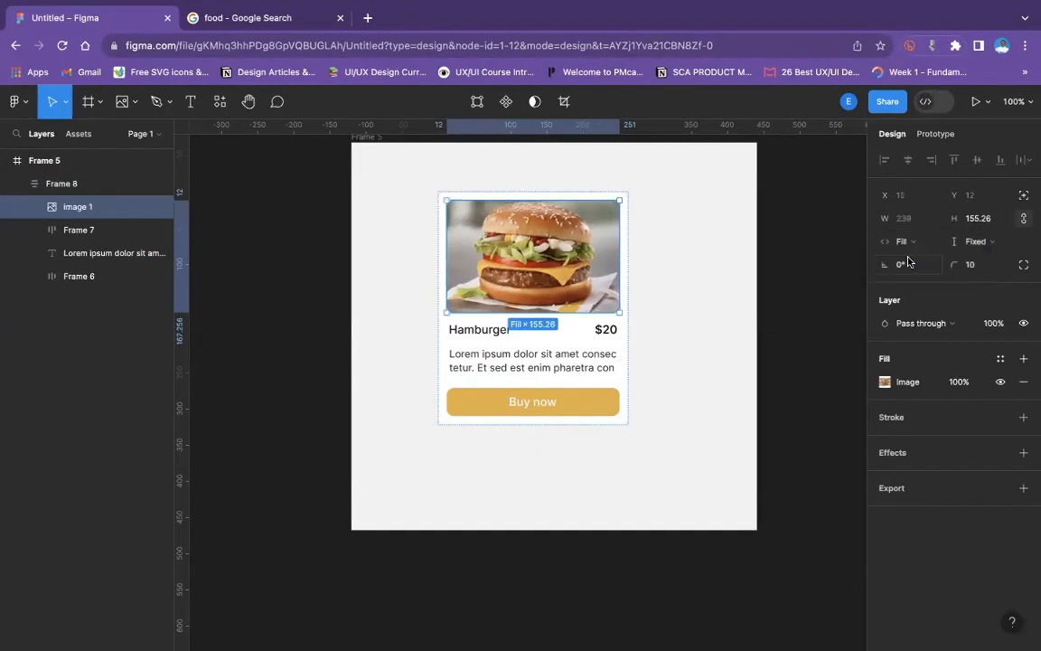
click(980, 241)
click(978, 260)
click(725, 276)
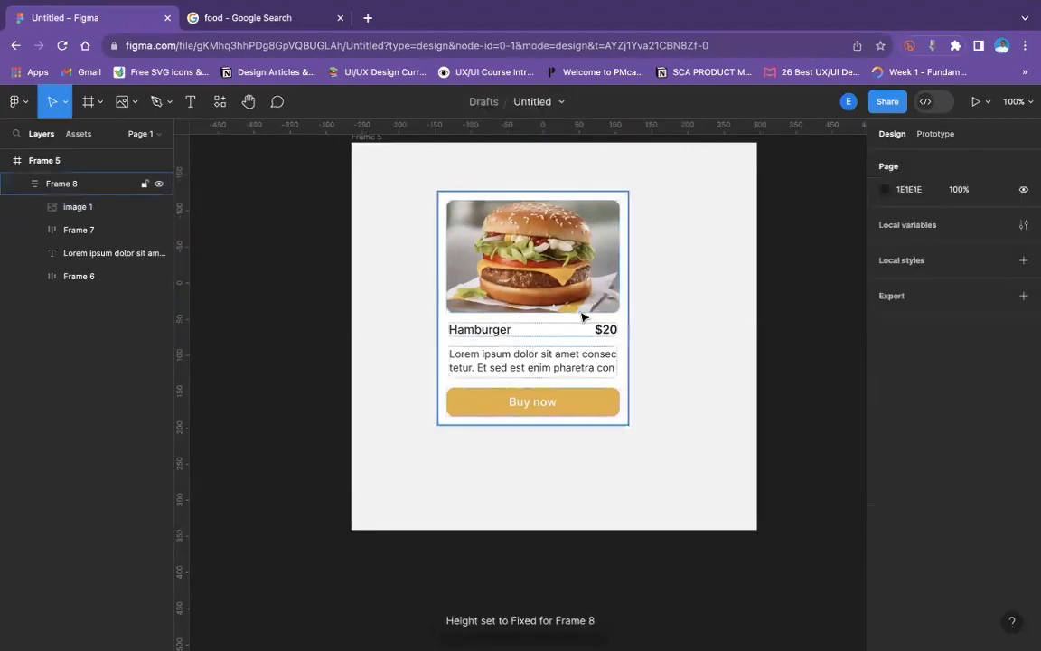
- Set the title and price row's width to Fill container, then try Fill container for its height and undo that height change
click(606, 335)
click(606, 335)
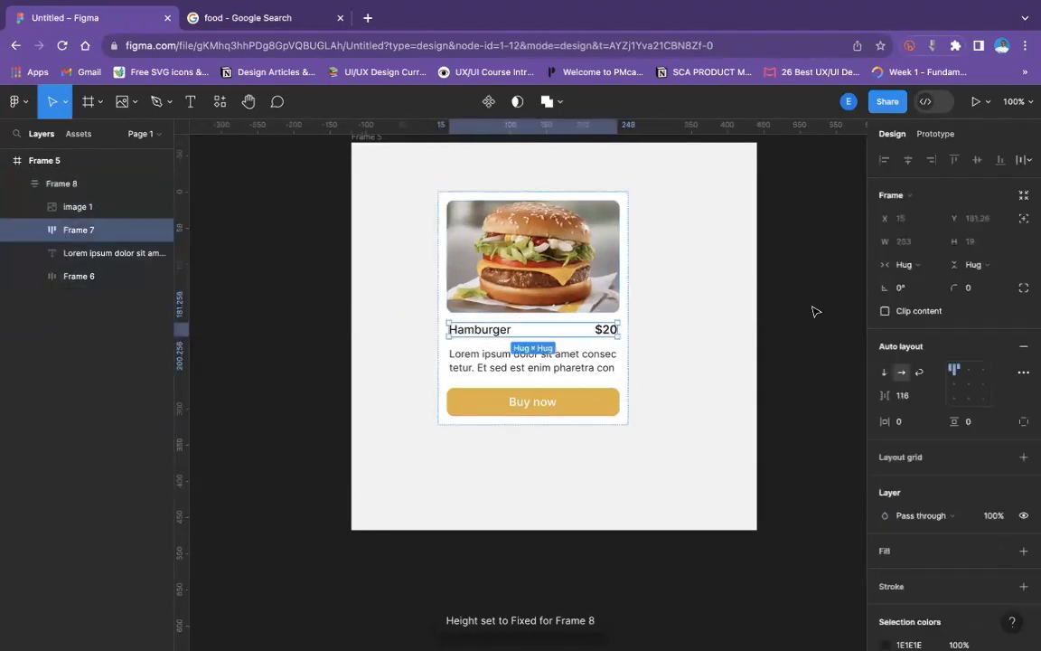
click(904, 265)
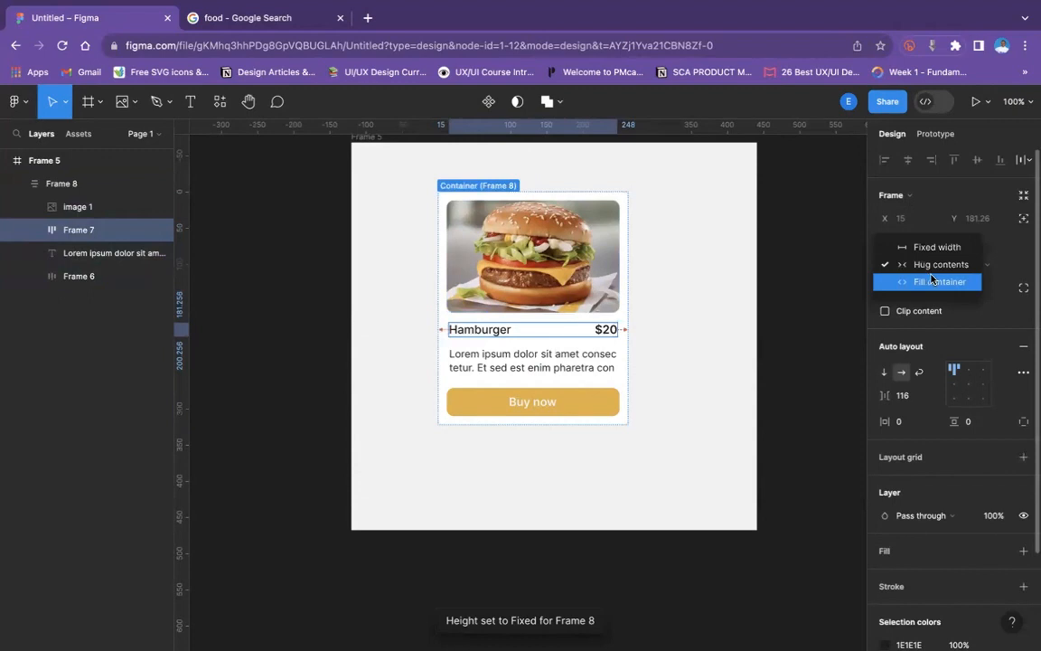
click(938, 281)
click(969, 263)
click(958, 281)
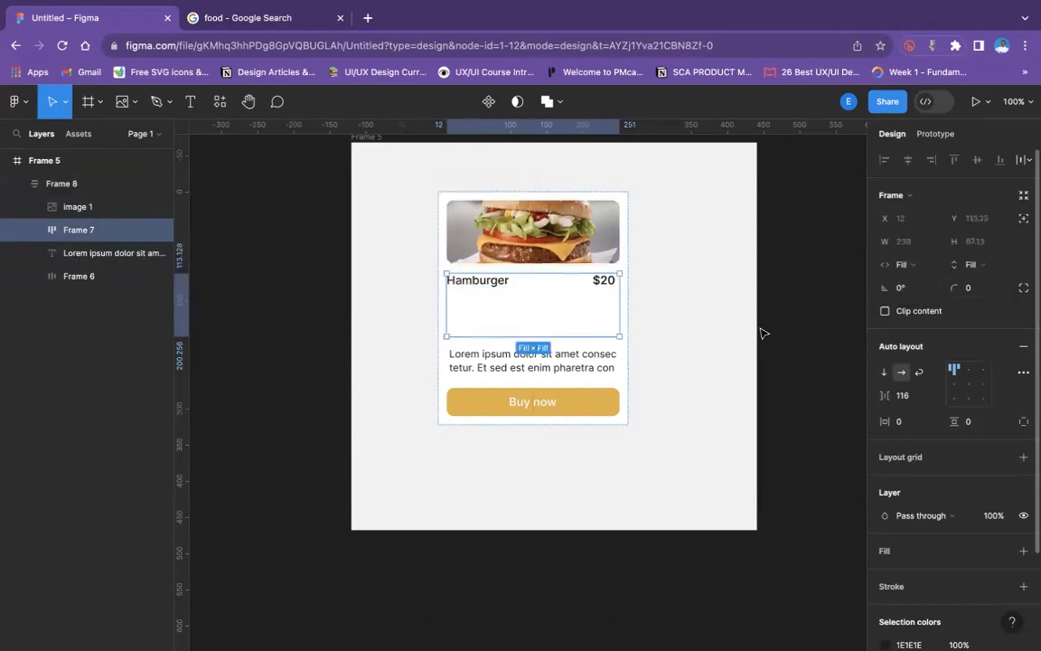
key(super+z)
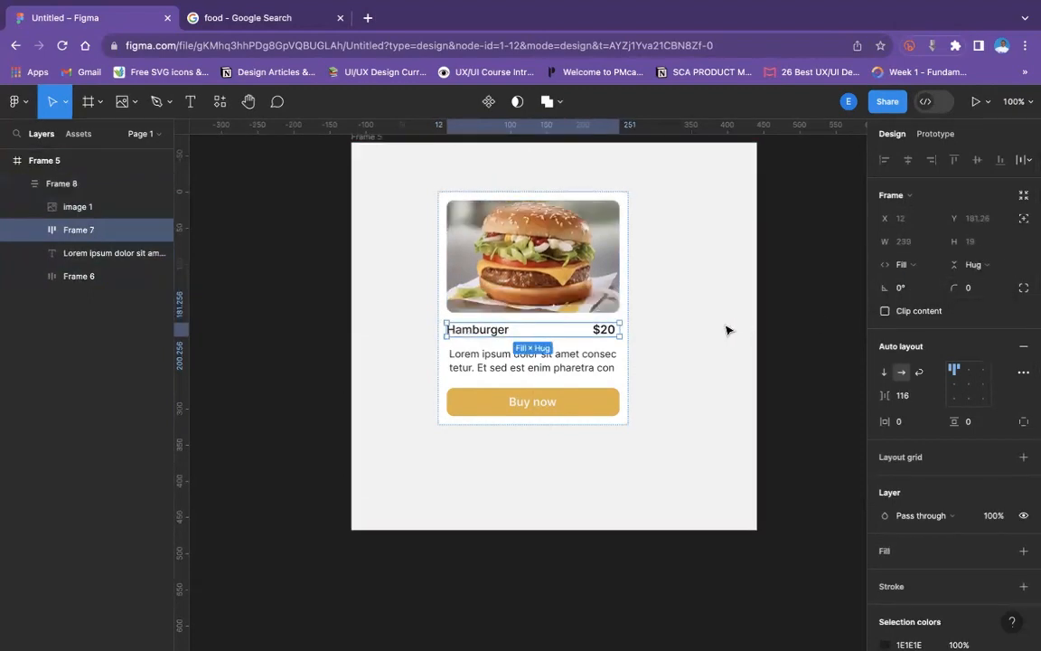
click(656, 344)
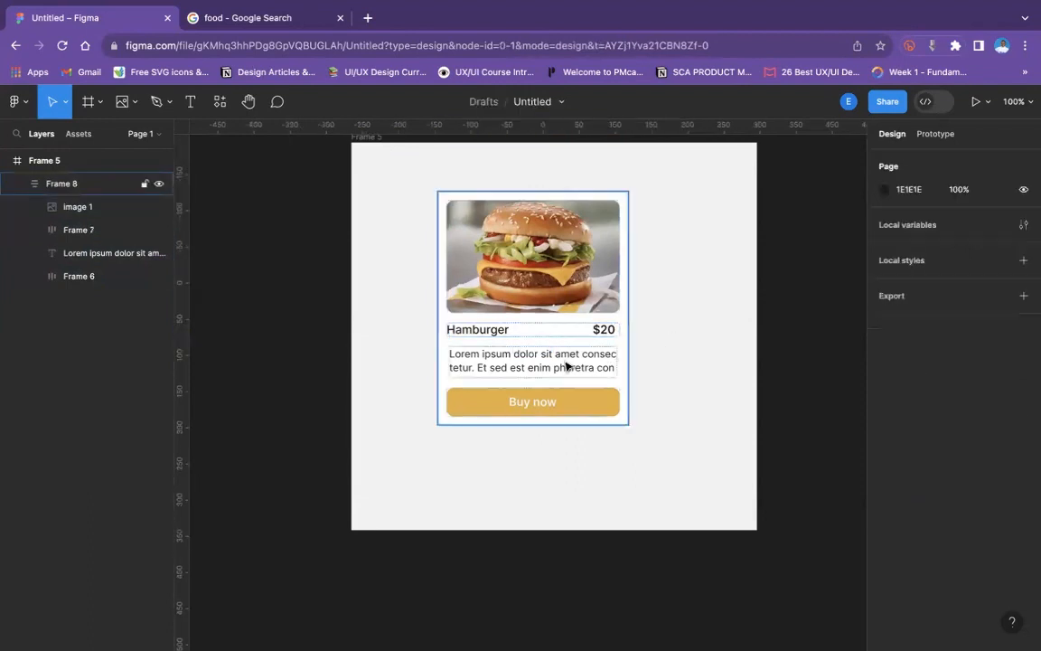
- Try Hug contents for the description text's width, undo it, and set the width to Fill container
double_click(565, 364)
click(910, 245)
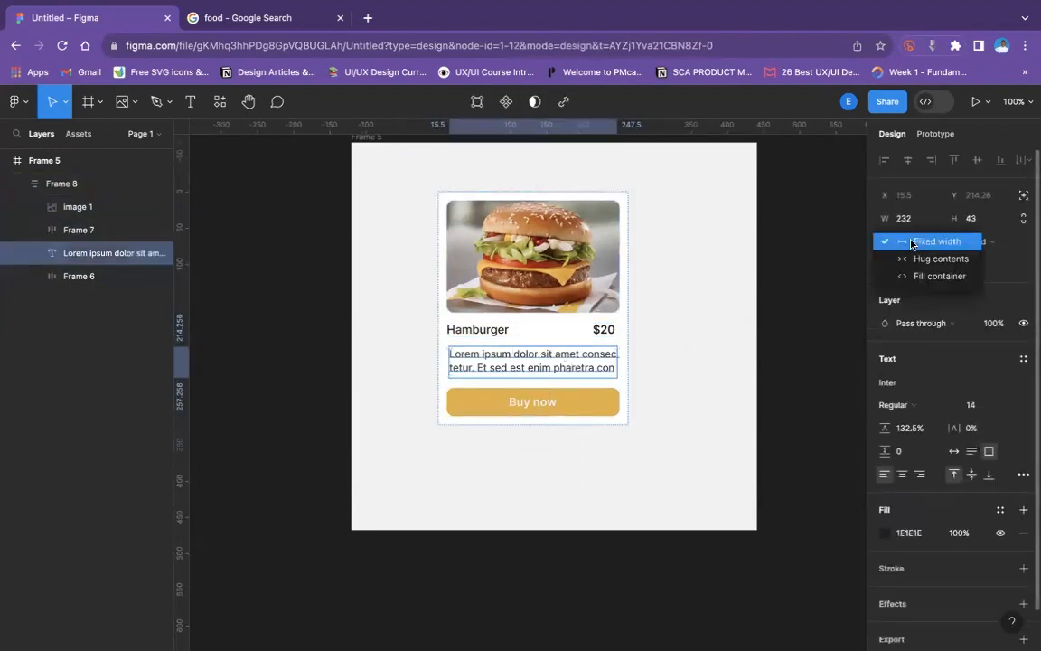
click(923, 257)
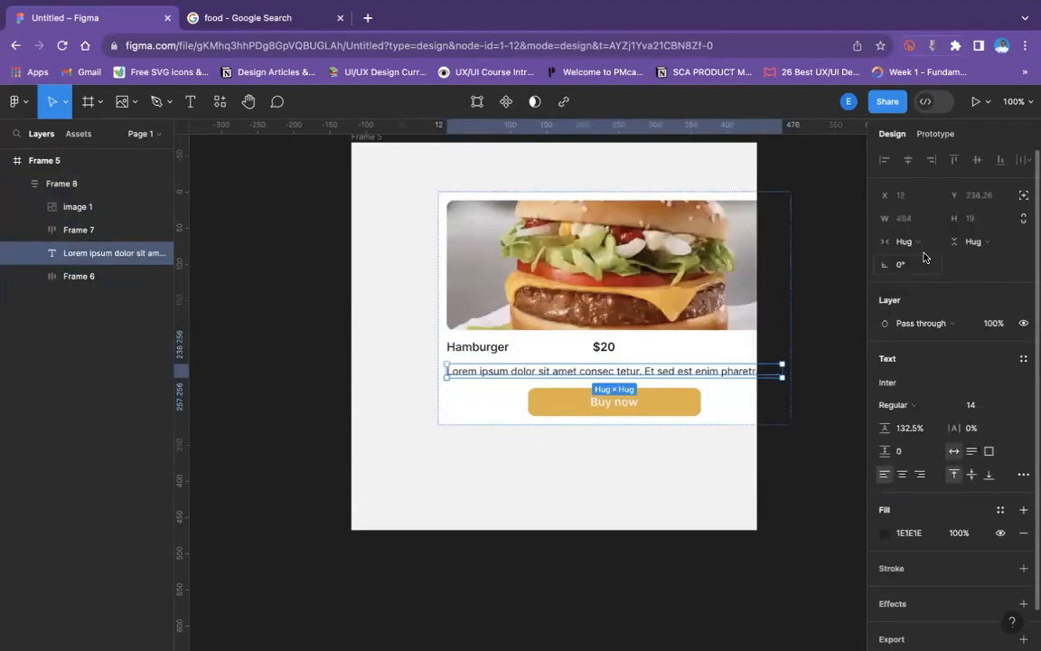
key(ctrl+z)
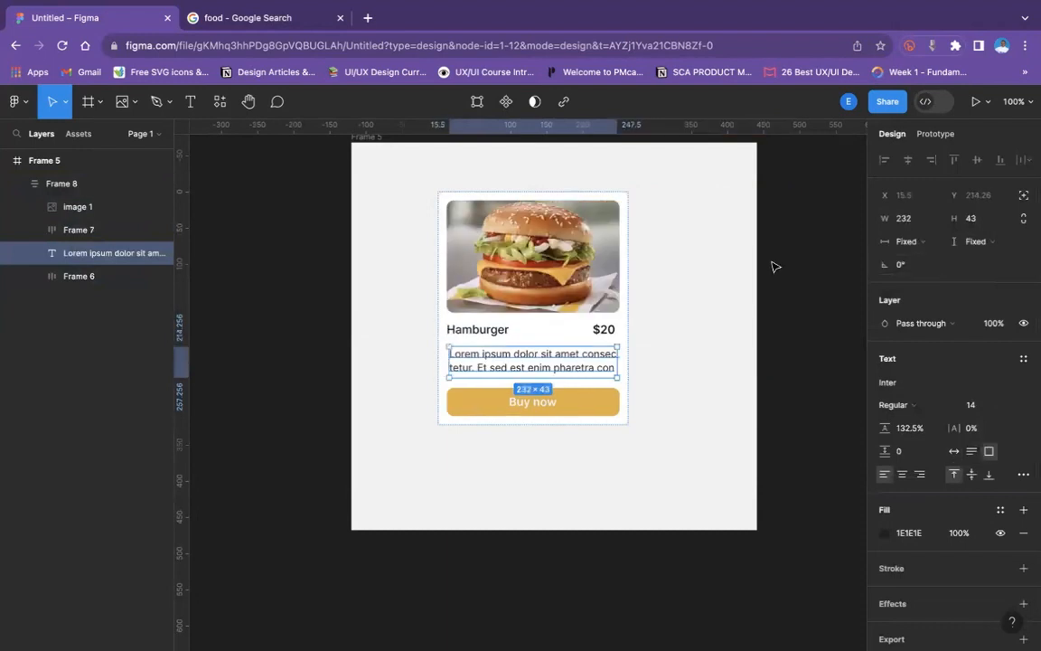
click(908, 242)
click(931, 275)
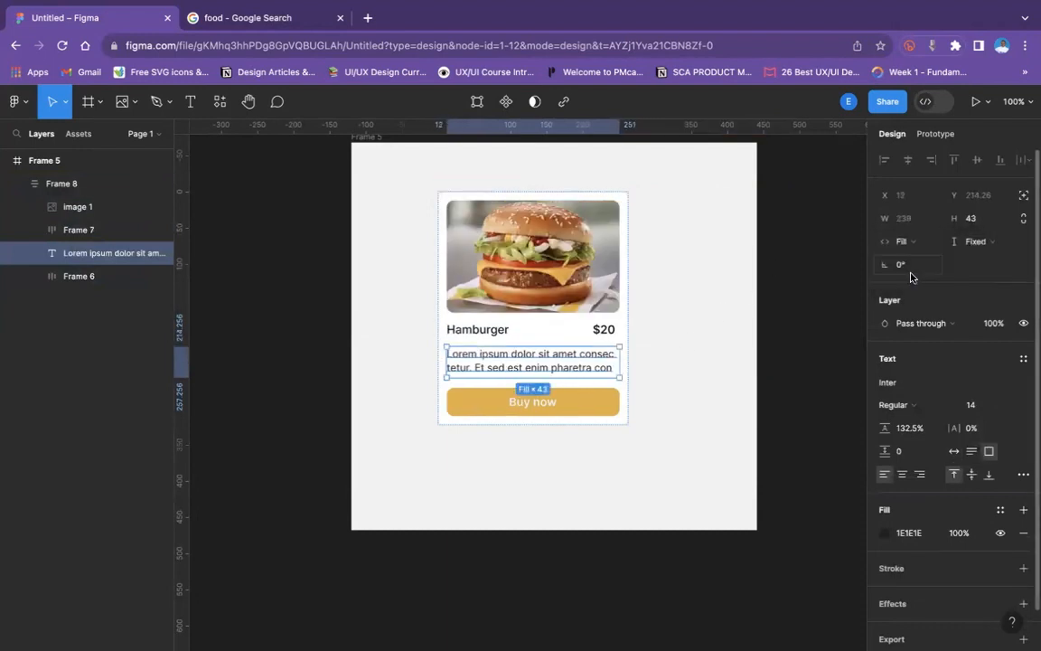
- Try widening the card frame to about 418 to test how its contents stretch, then undo the resize
click(617, 295)
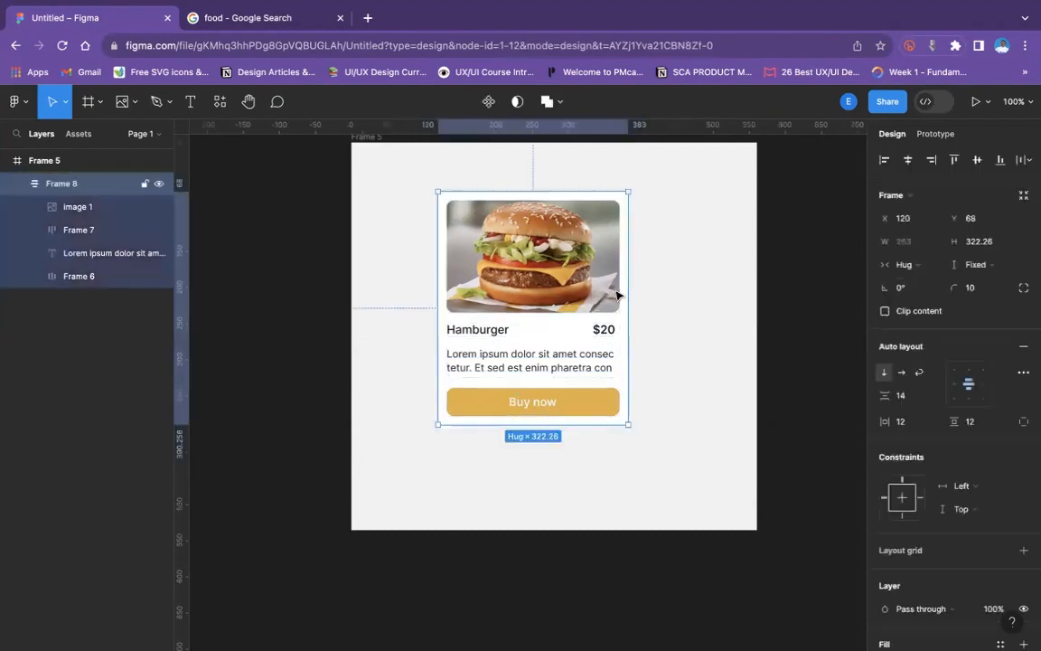
drag(630, 288, 742, 293)
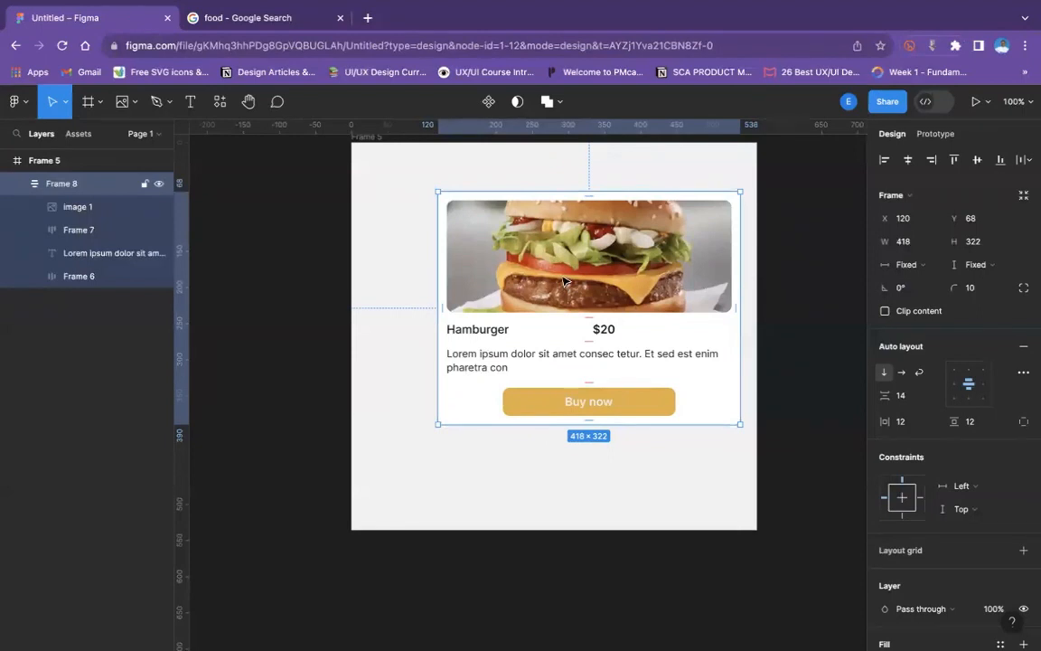
key(super+z)
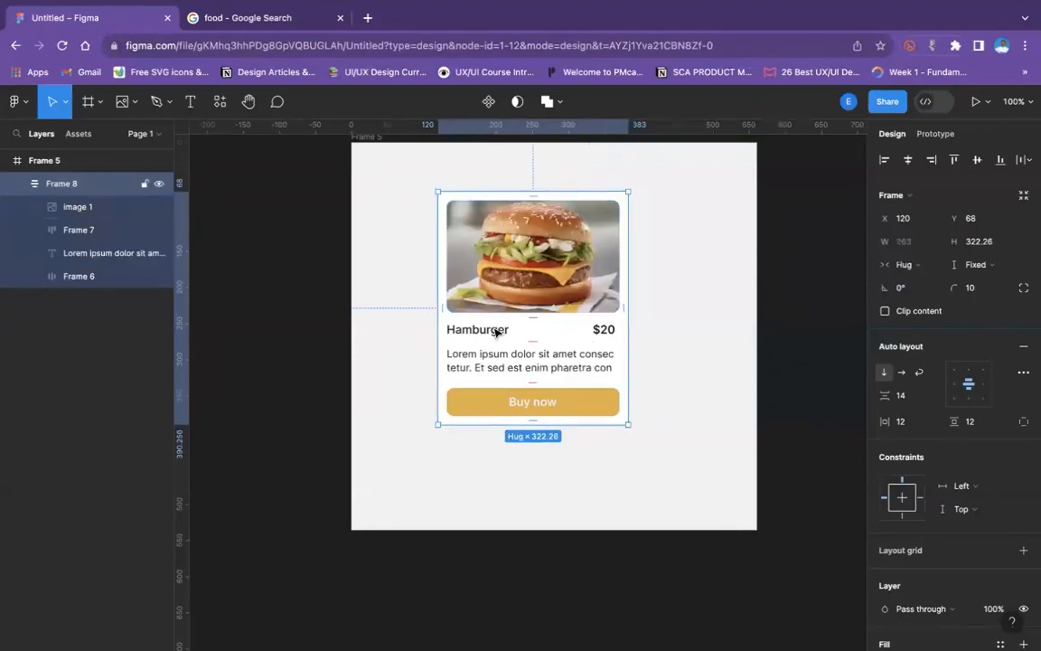
- Set the width of the title and price row to Hug contents
click(495, 333)
click(903, 264)
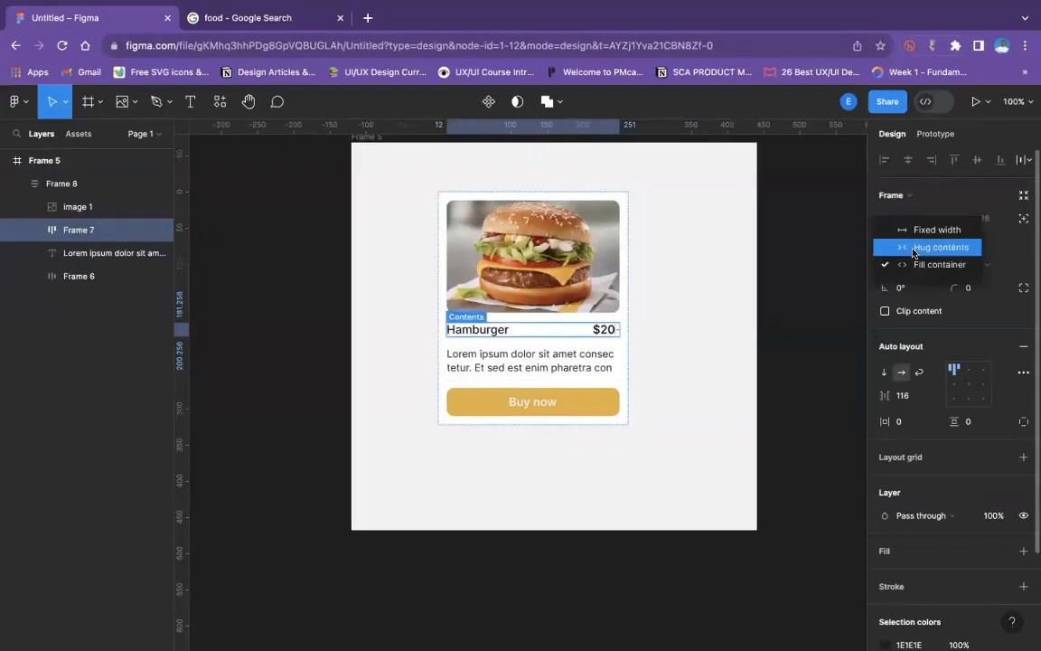
click(914, 247)
click(687, 281)
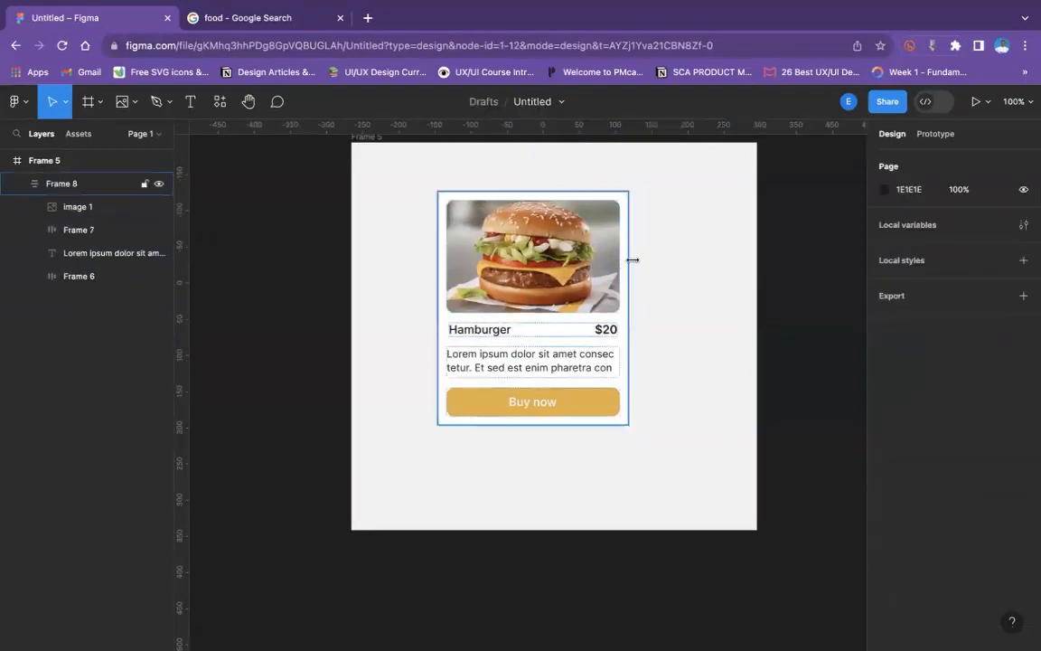
- Try widening the card frame to about 403, then return it to its original width
click(628, 261)
drag(628, 261, 729, 262)
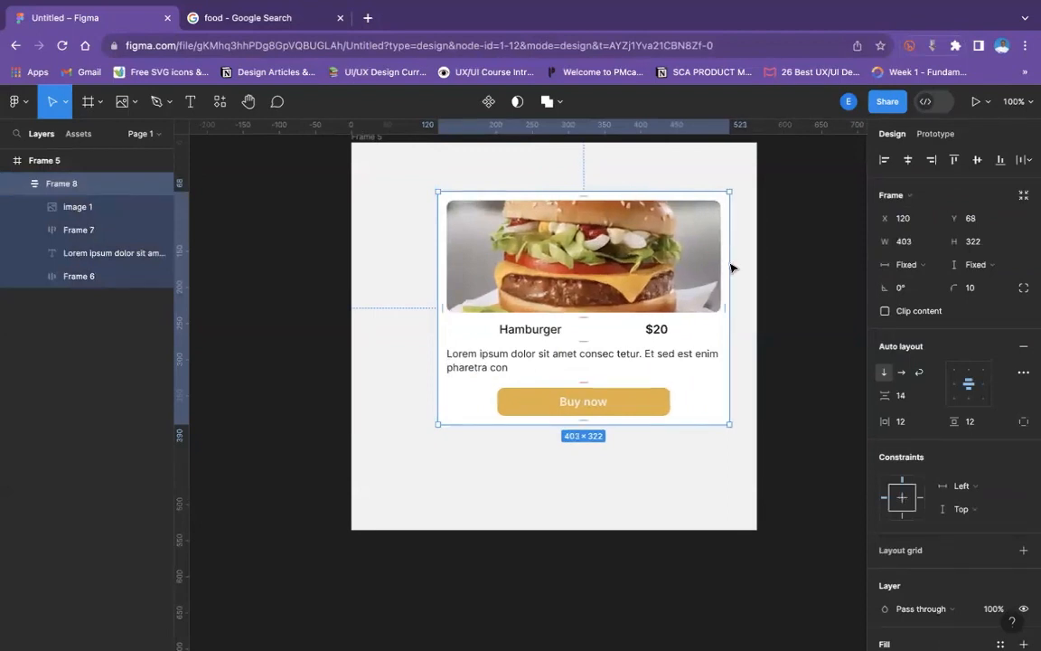
double_click(729, 262)
- Set the width of the title and price row to Fill container
click(595, 328)
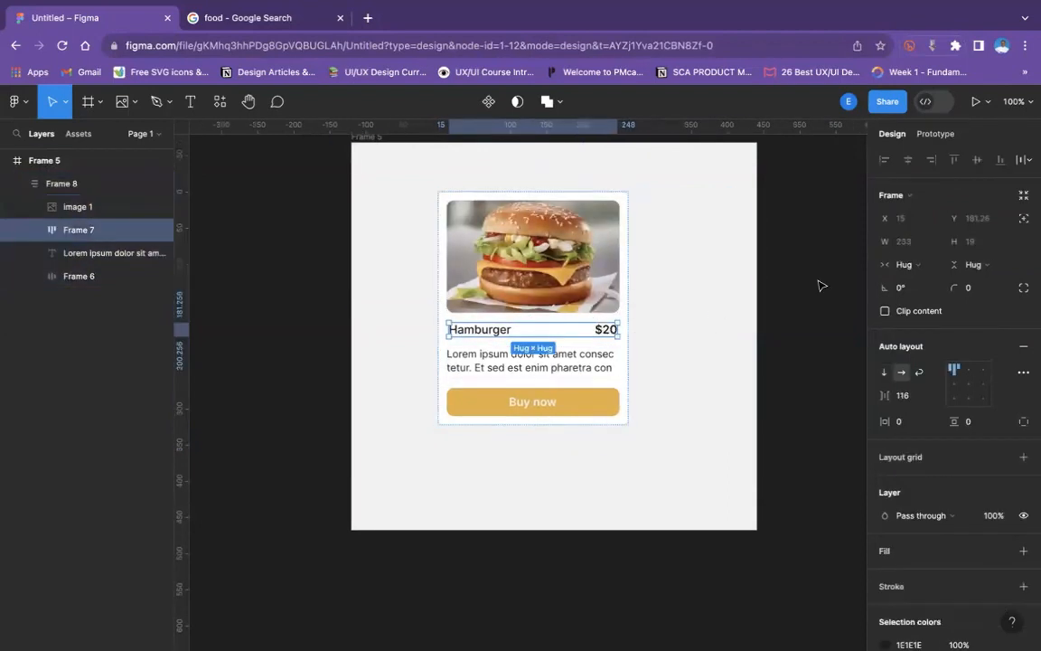
click(921, 273)
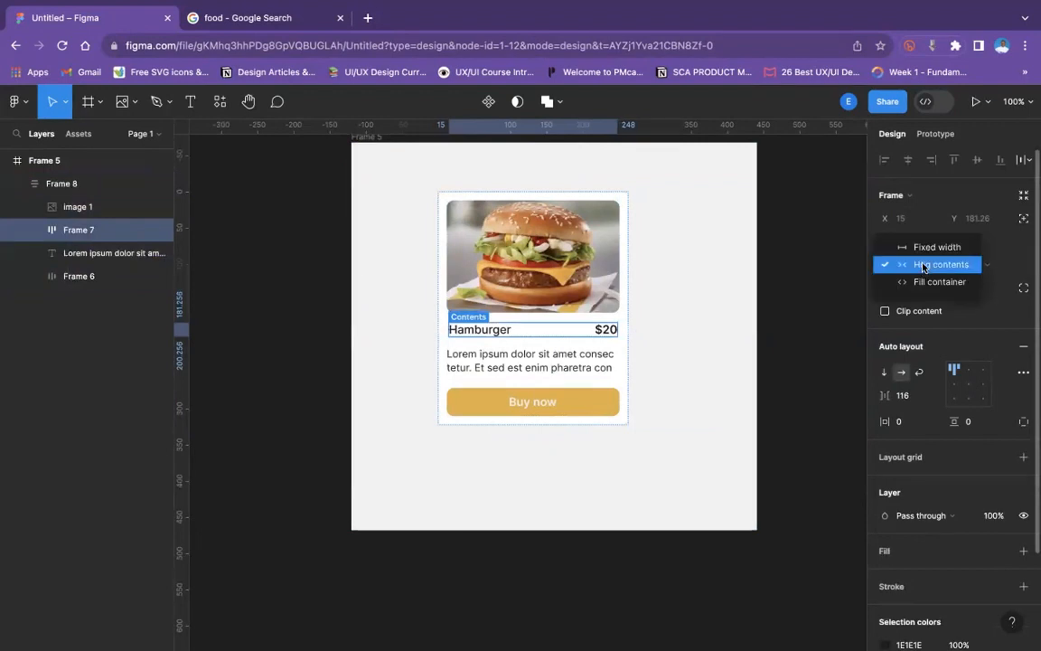
click(931, 281)
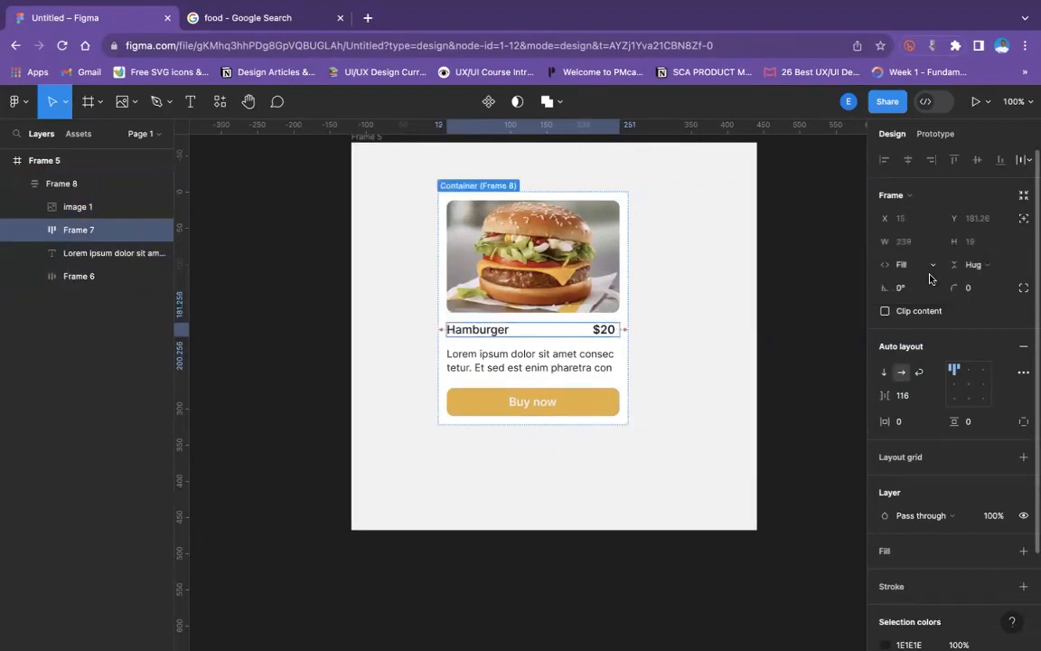
- Try Fill container for the title and price row's height, then return it to a fixed height of 19
click(973, 264)
click(963, 281)
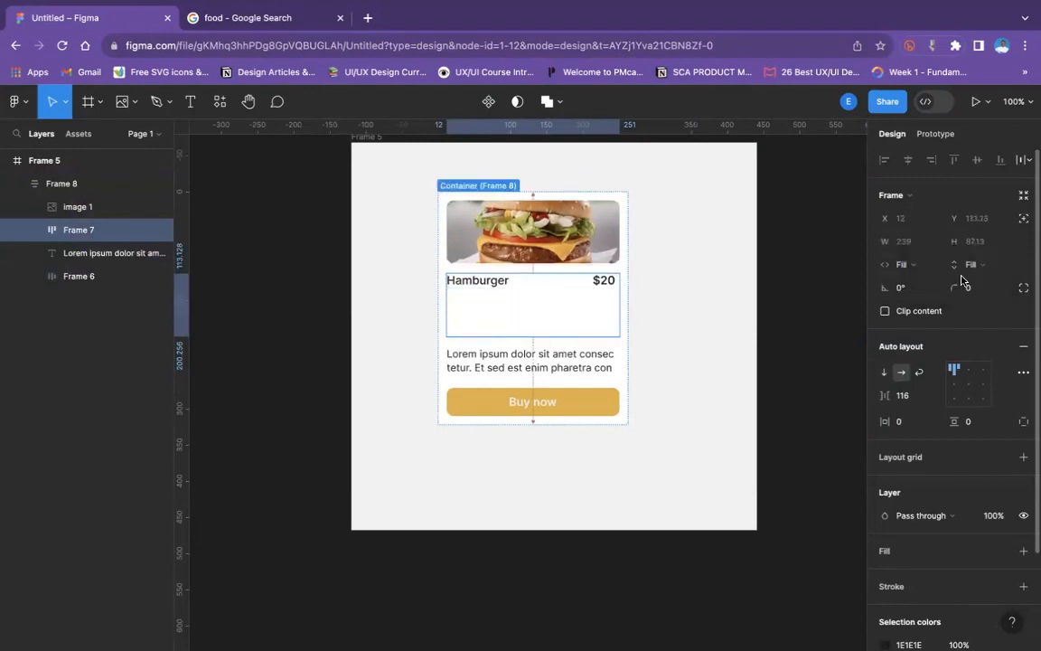
click(748, 296)
double_click(500, 301)
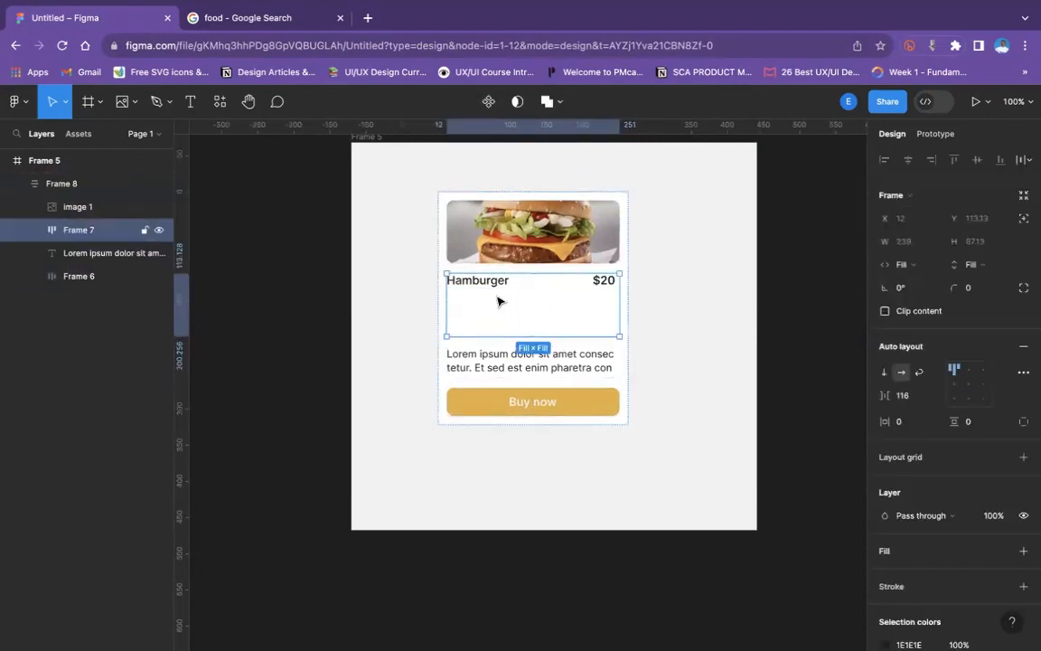
mouse_move(505, 274)
mouse_down()
mouse_move(513, 307)
mouse_move(510, 289)
mouse_up()
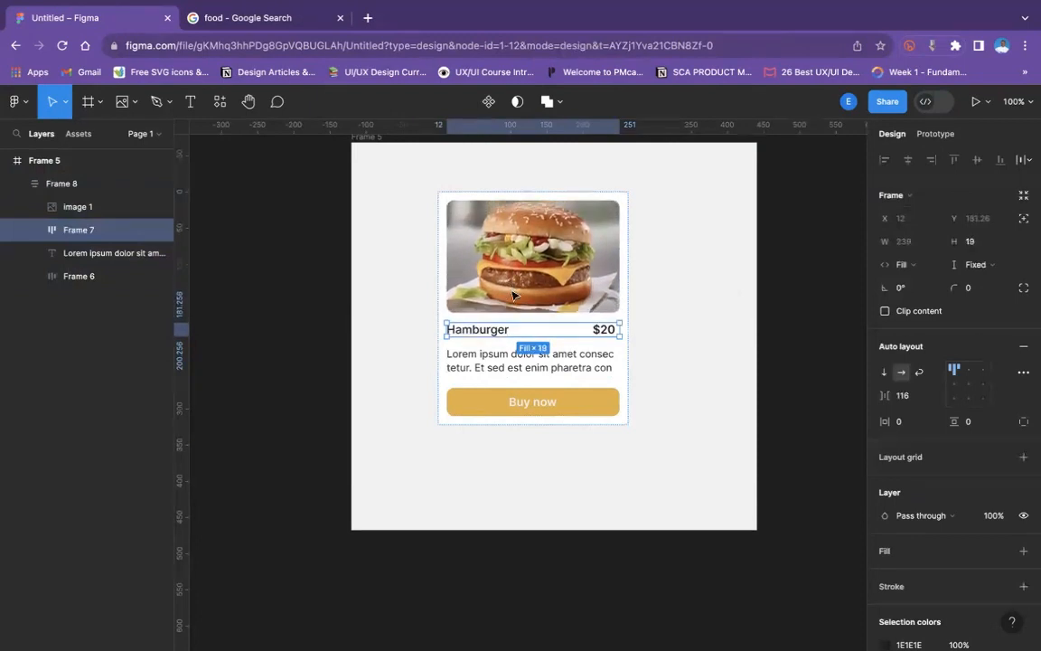
click(662, 313)
- Try Hug contents for the description text's width, then undo that change
click(562, 365)
click(562, 365)
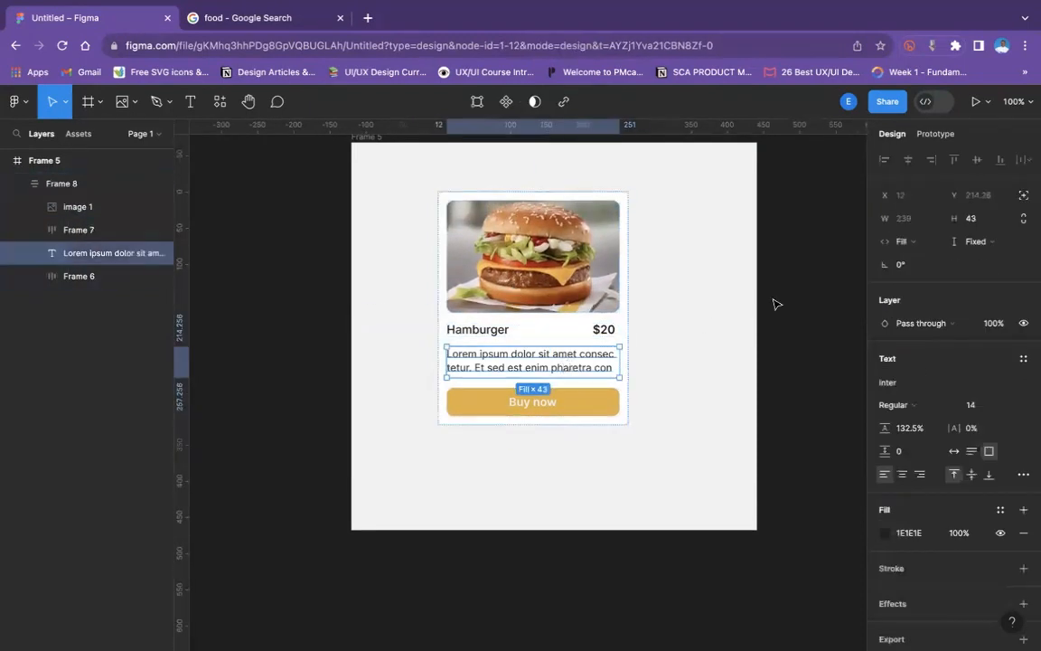
click(917, 241)
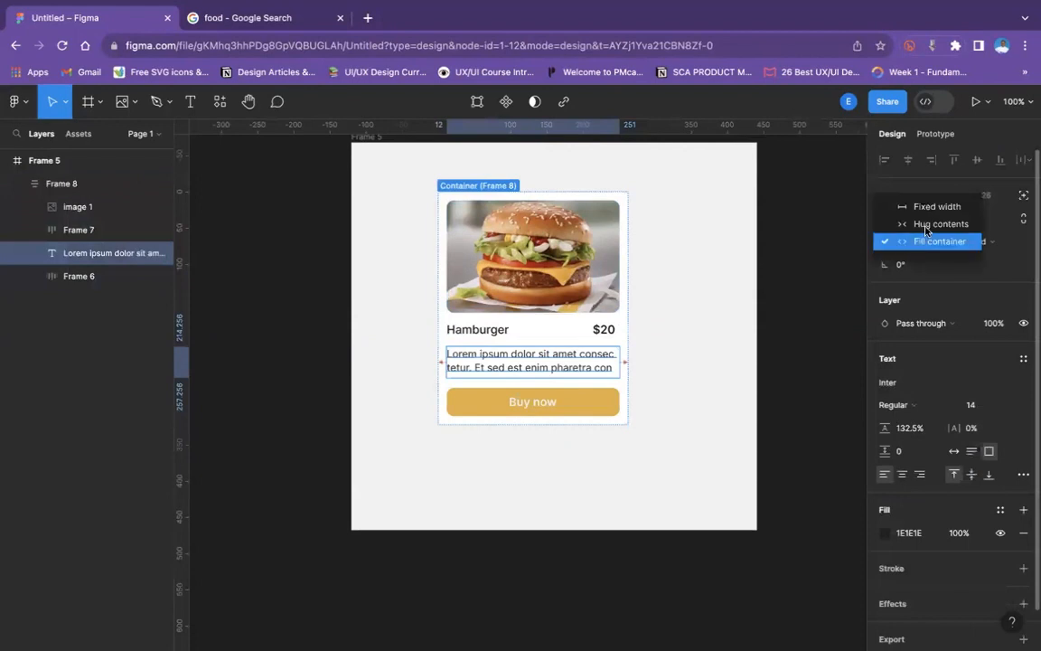
click(925, 225)
key(ctrl+z)
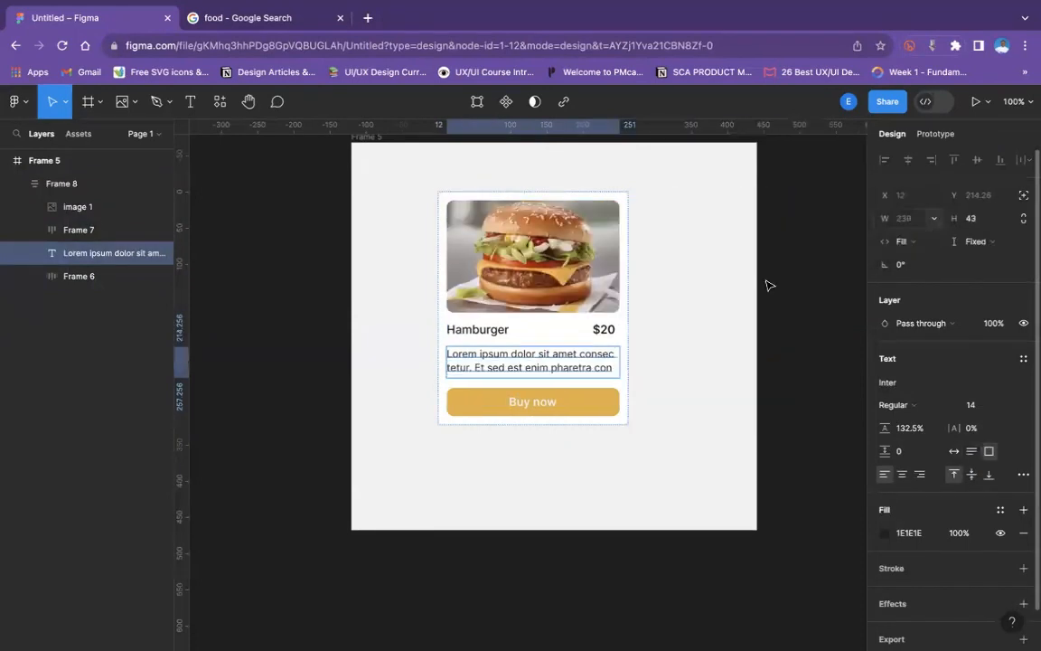
- Append a run of filler letters to the end of the description text to test how it wraps
double_click(612, 369)
click(613, 362)
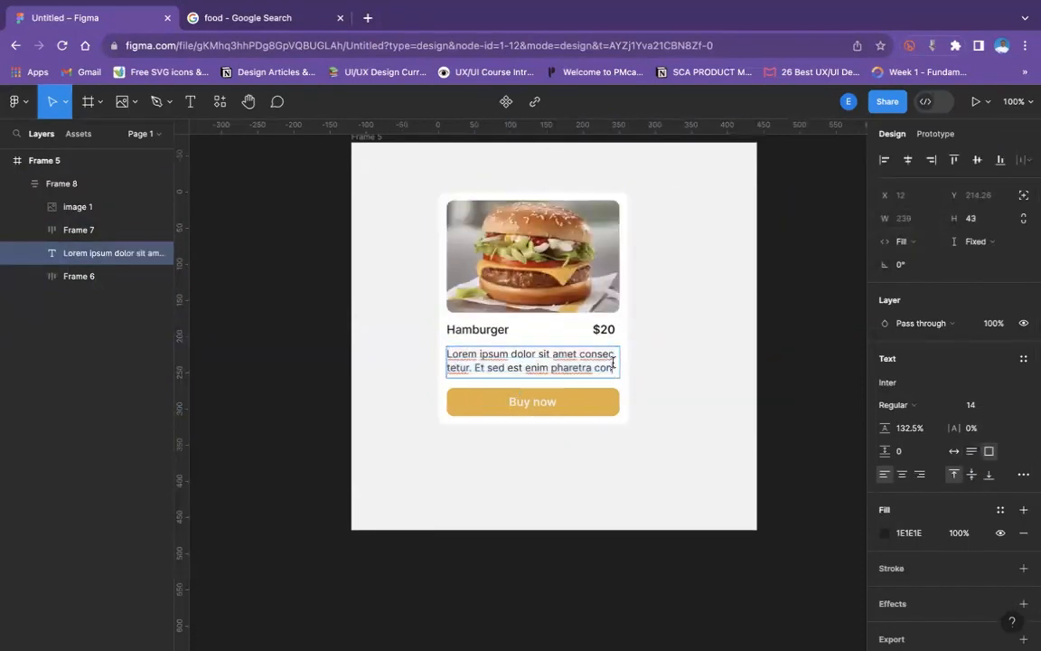
text(gggsyauiia)
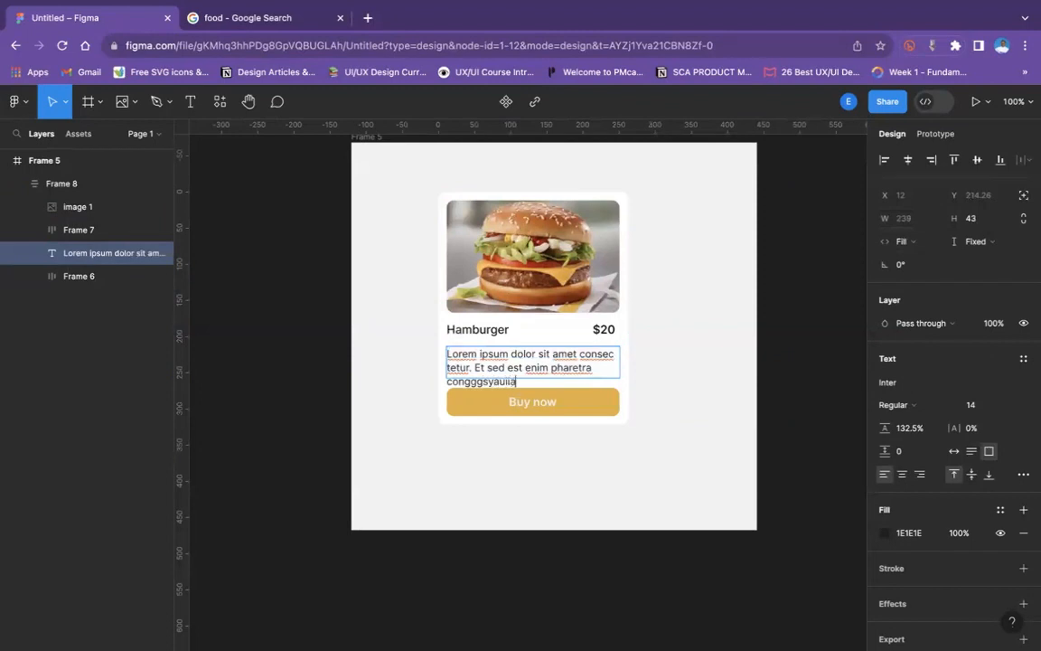
text(iiaiaooa)
key(Escape)
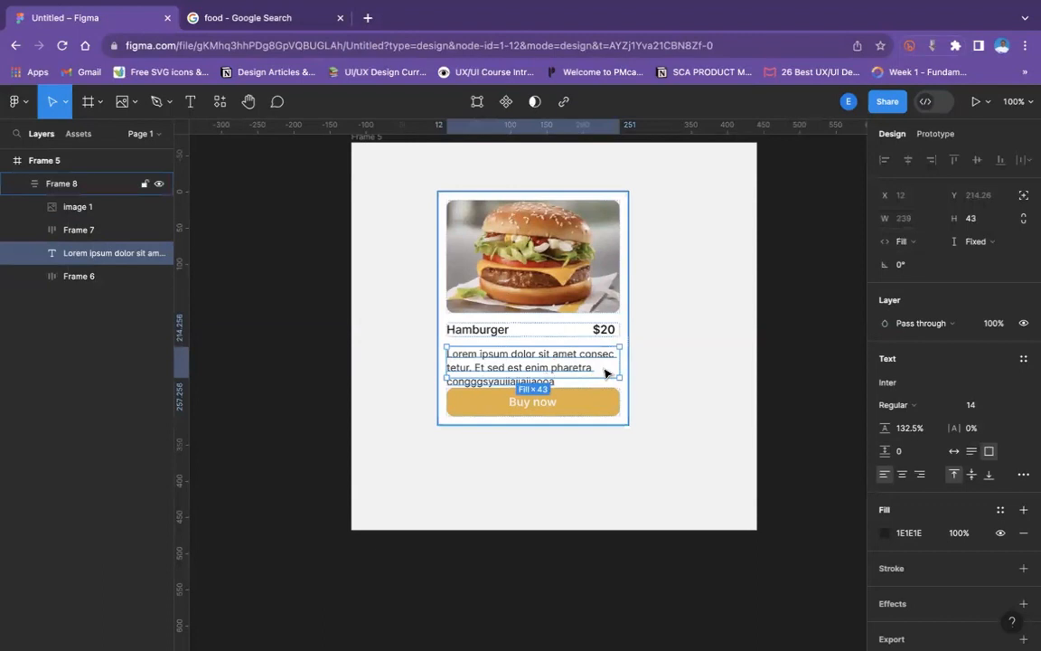
key(Escape)
click(546, 366)
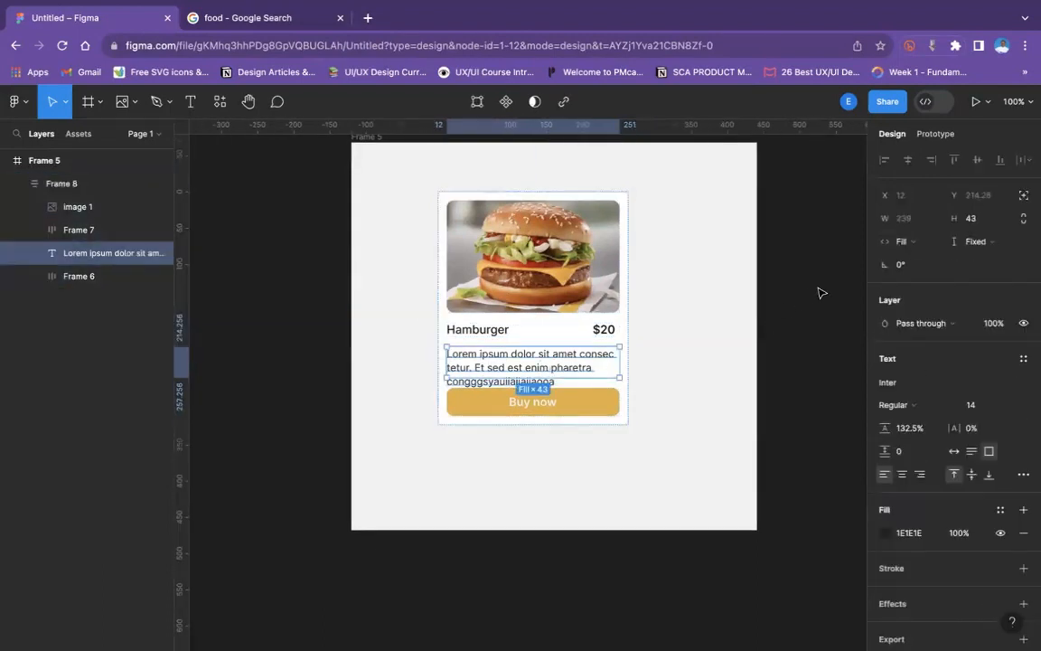
- Wrap the description text in an auto layout frame and set that frame's width to Hug contents
click(901, 242)
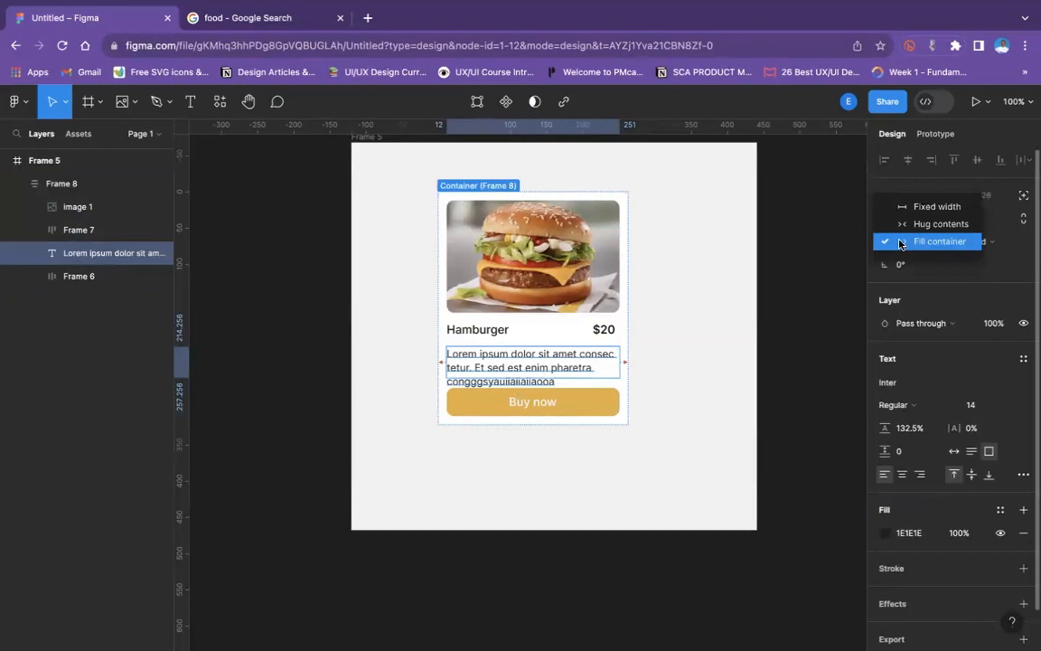
click(507, 379)
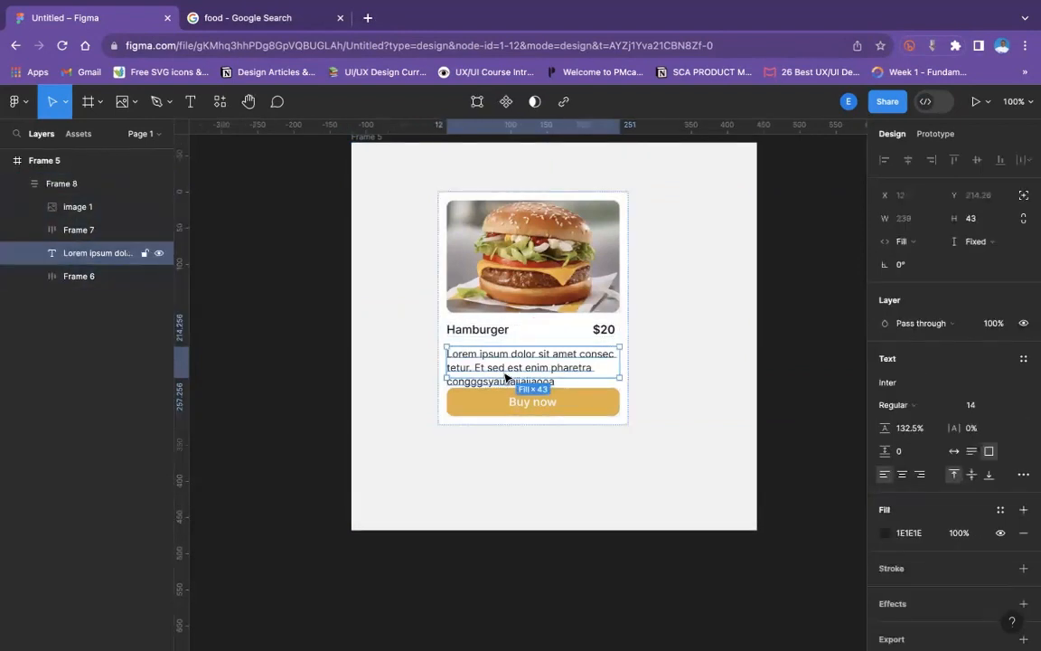
key(shift+a)
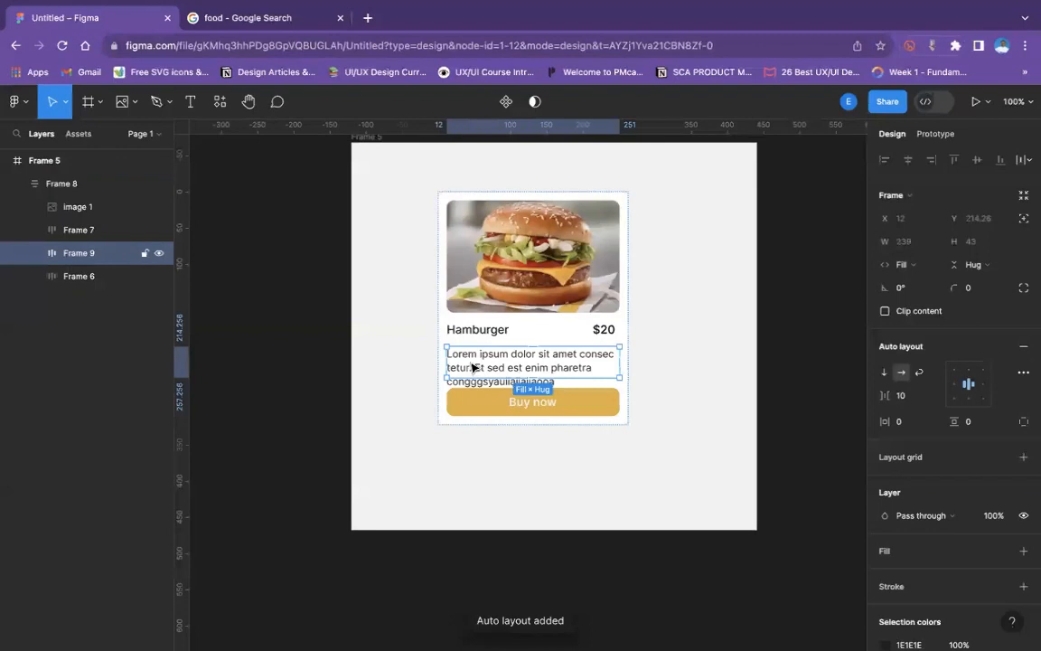
click(904, 264)
click(913, 247)
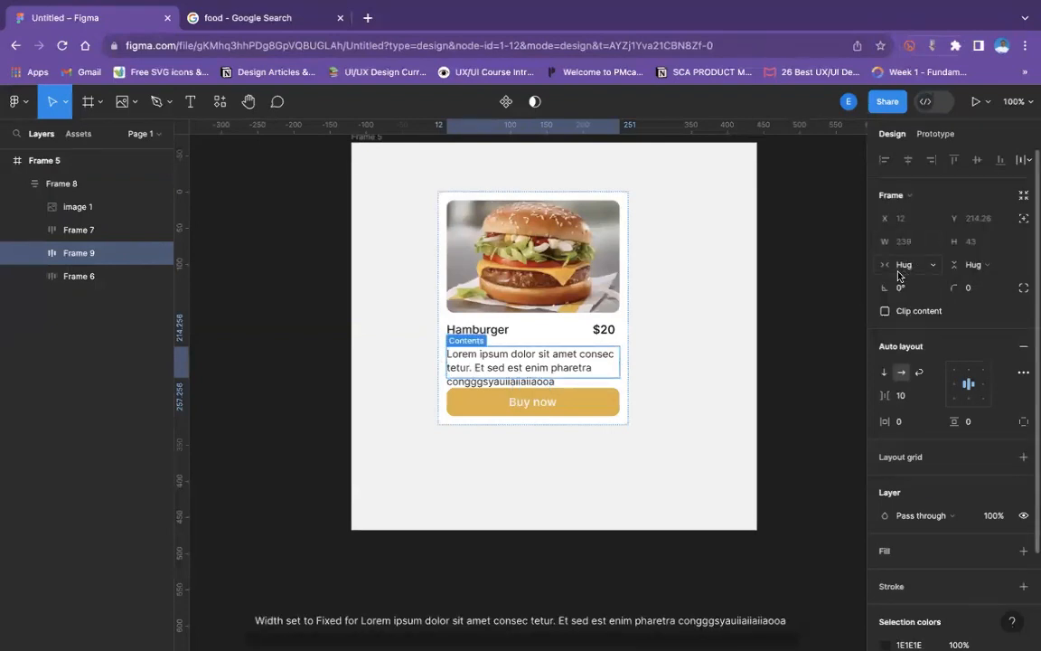
- Undo the description's auto layout frame and the filler letters appended to its text
key(ctrl+z)
key(ctrl+z)
key(ctrl+z)
key(ctrl+z)
key(ctrl+z)
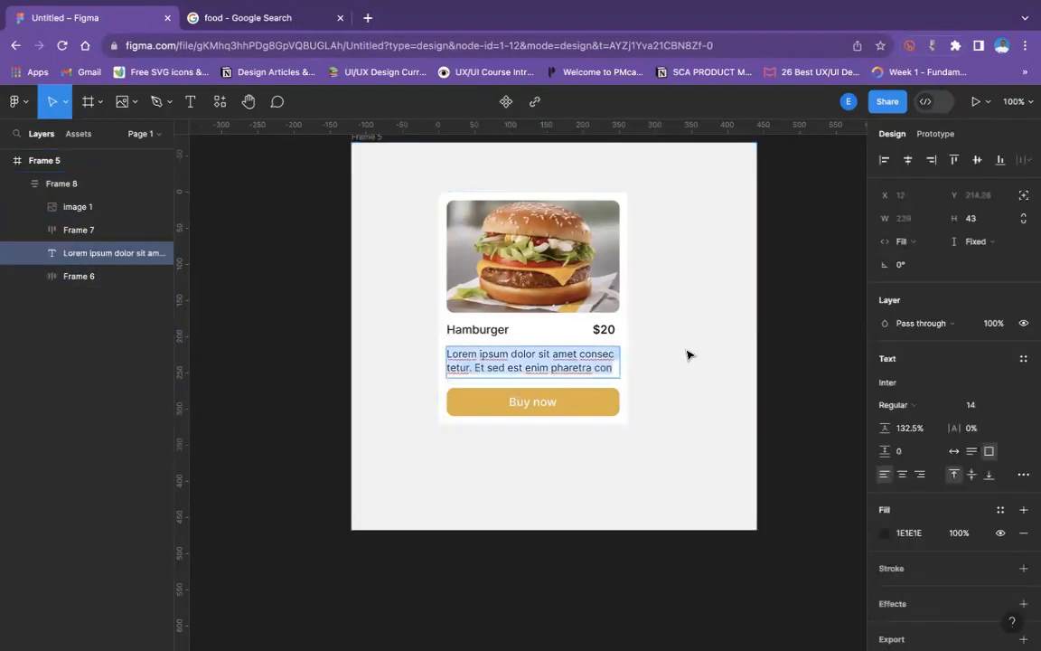
key(ctrl+z)
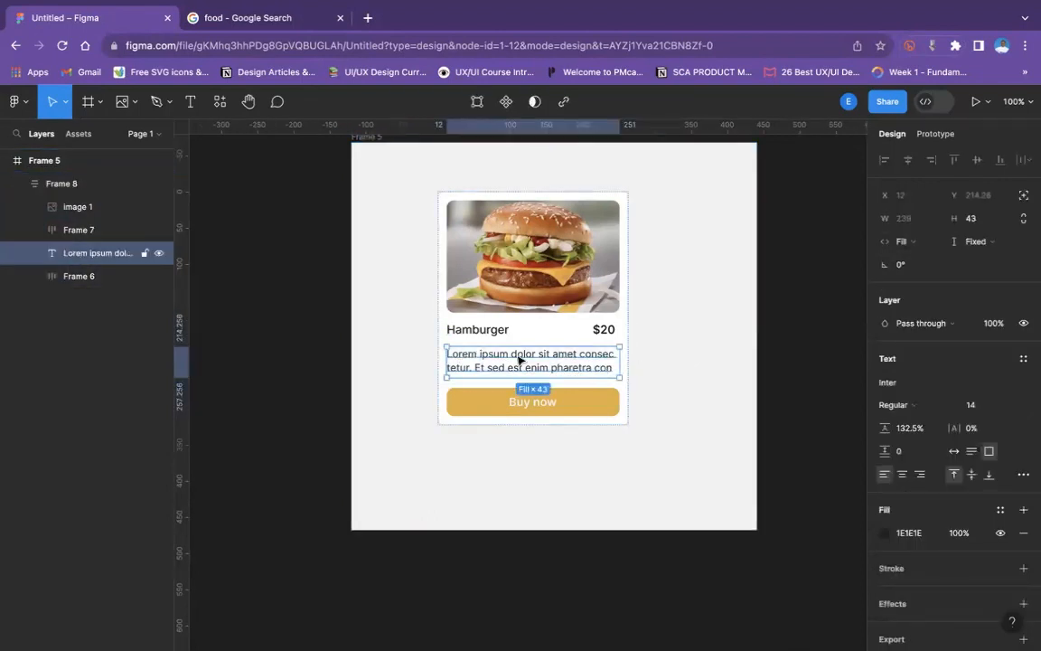
- Set the description text's width to Fixed width
click(78, 207)
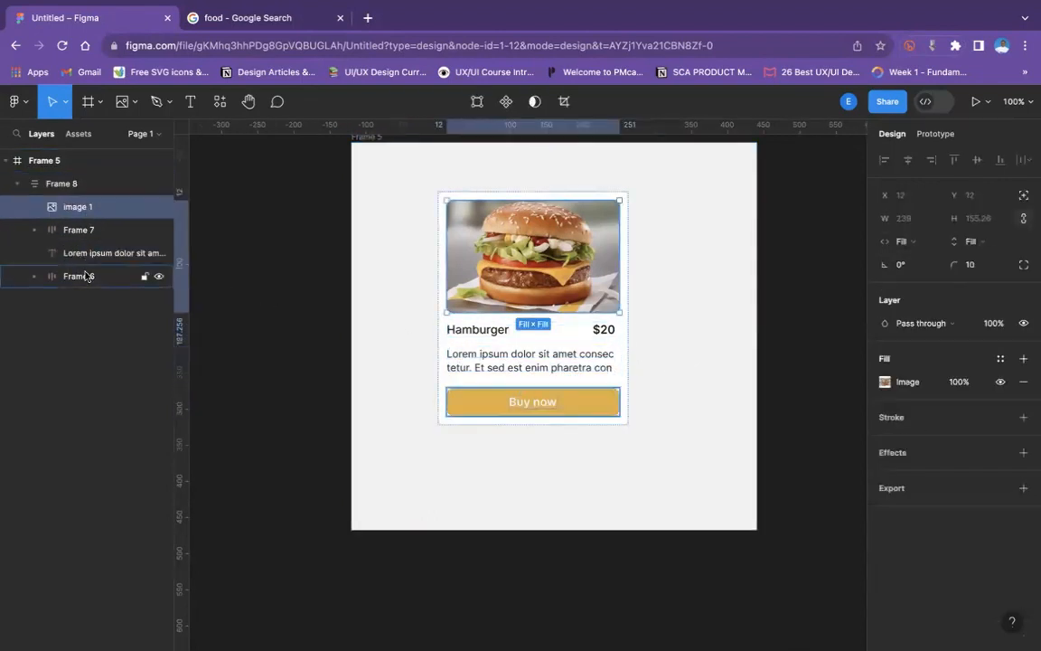
click(91, 253)
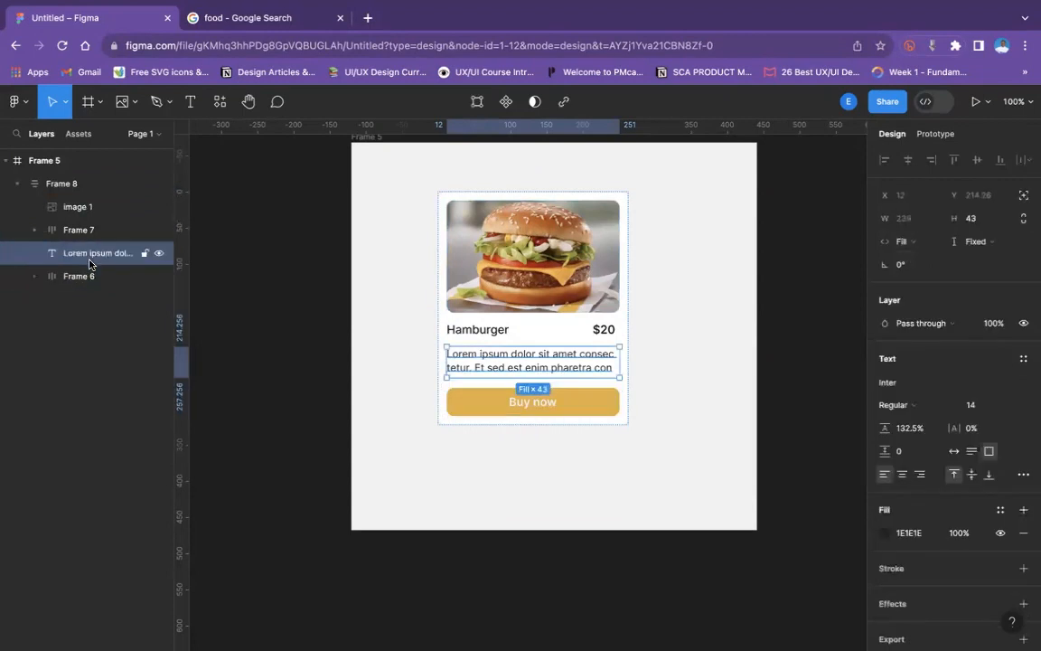
click(919, 247)
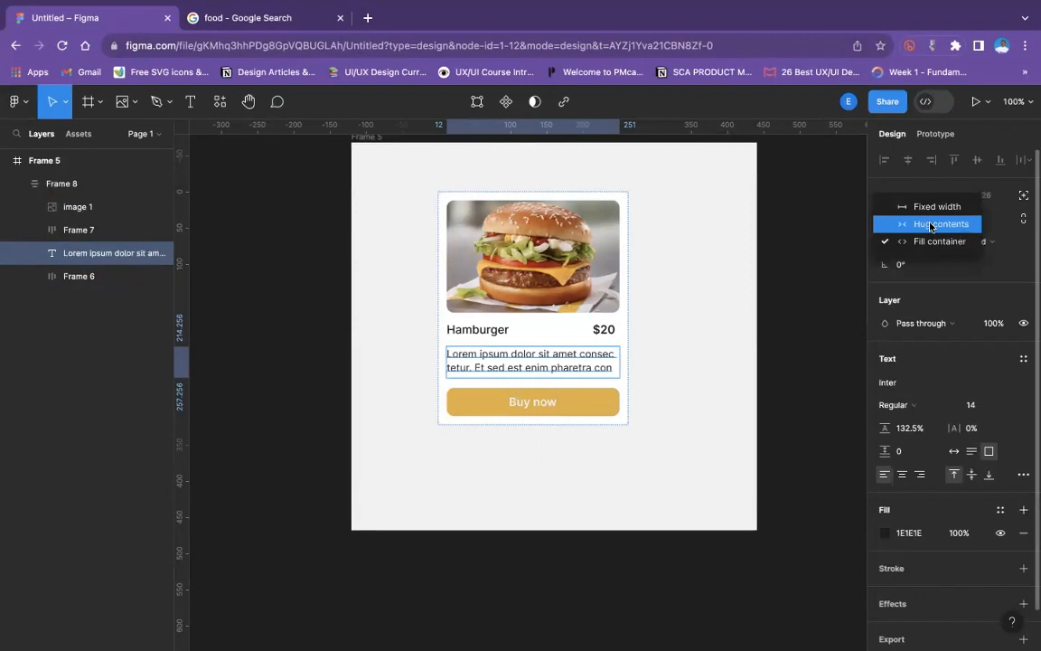
click(934, 207)
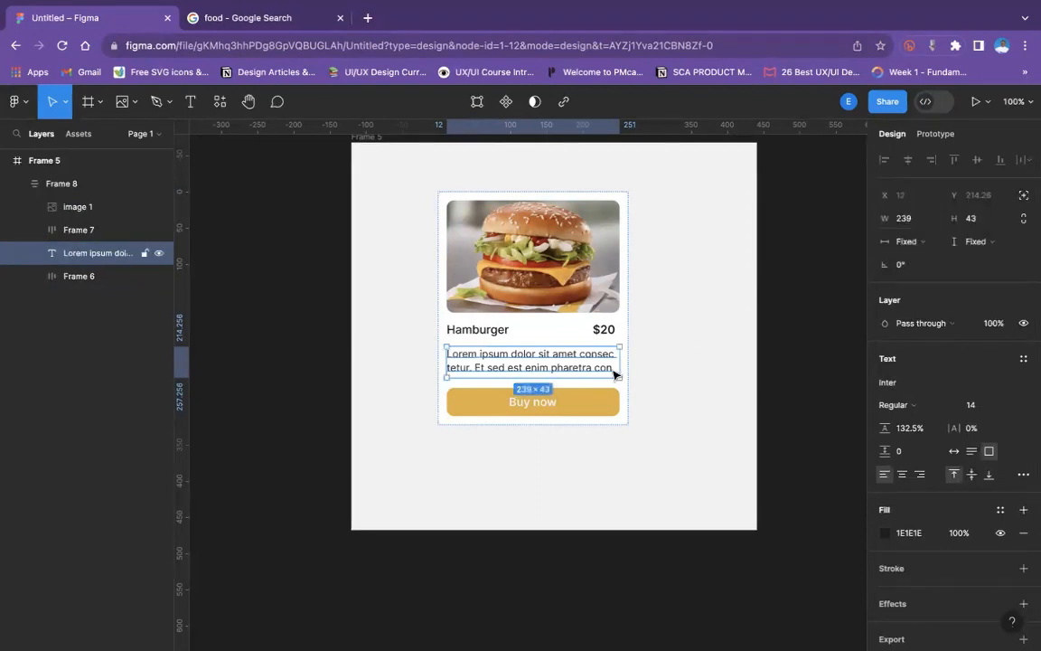
- Try appending extra letters to the fixed-width description text, then remove them
double_click(614, 370)
click(612, 363)
text(gggagjan)
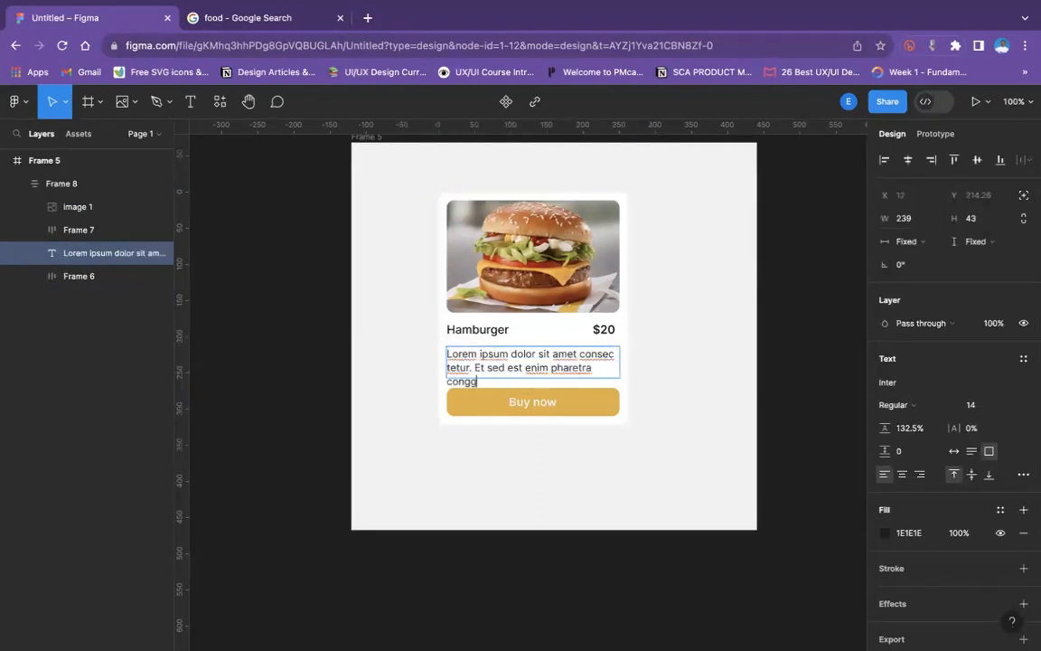
key(BackSpace)
key(BackSpace)
key(BackSpace)
key(BackSpace)
key(BackSpace)
key(BackSpace)
key(BackSpace)
key(BackSpace)
key(Escape)
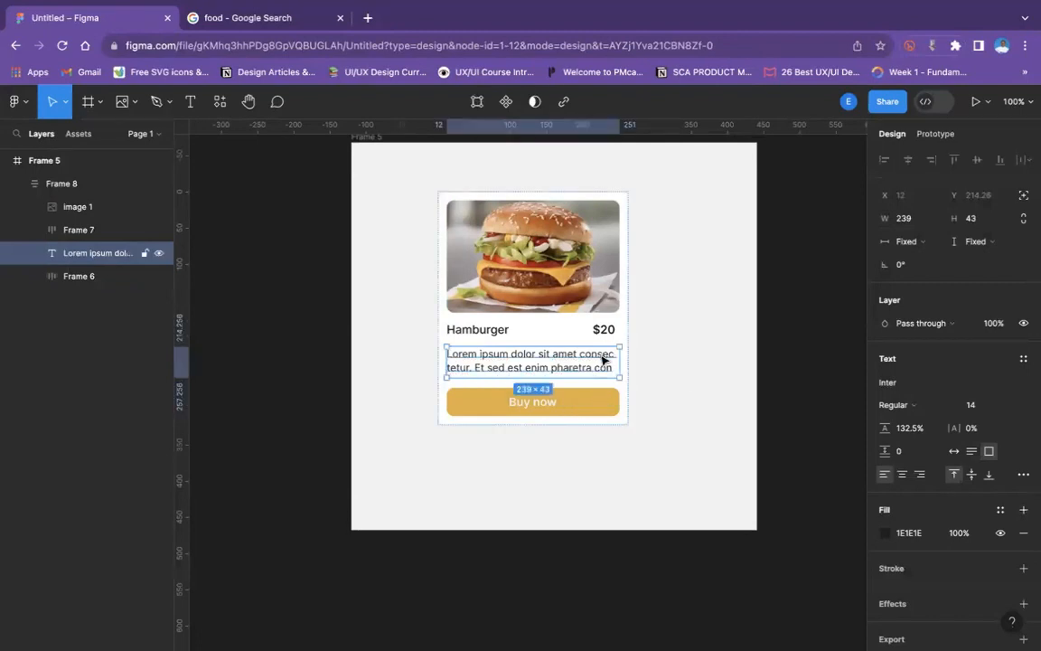
- Switch the fixed-width description text to Hug contents as a test, then undo the switch
click(904, 242)
click(904, 260)
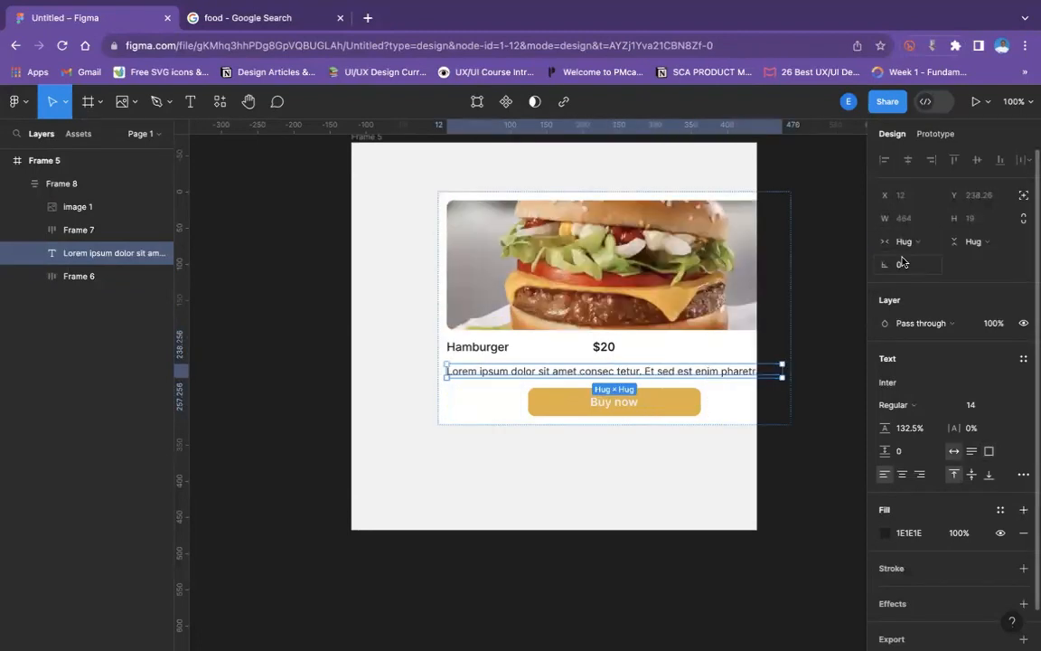
key(ctrl+z)
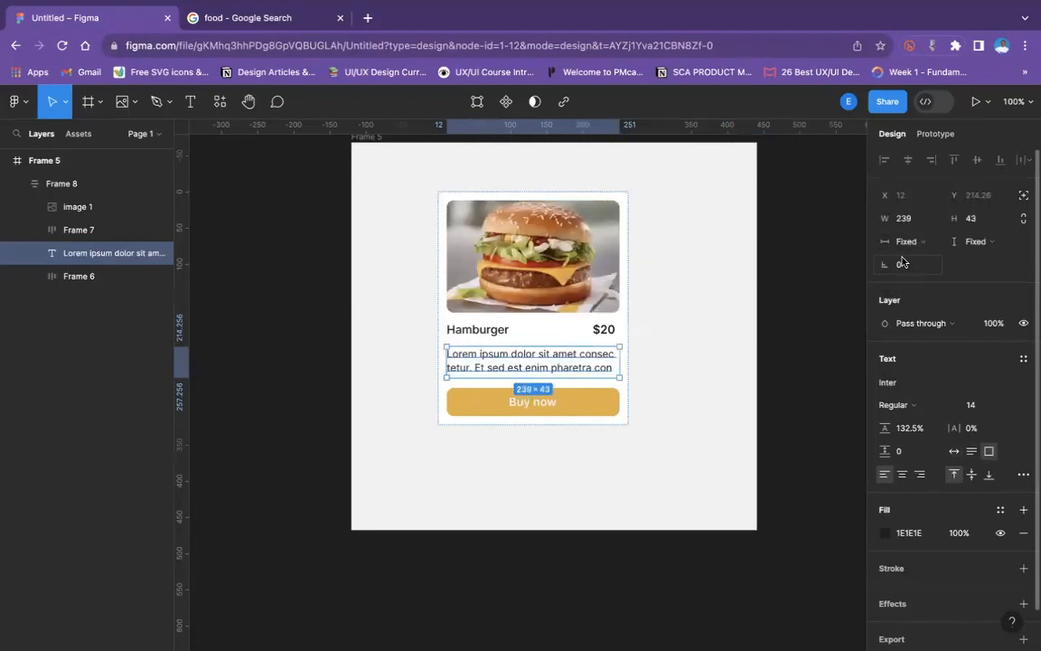
- Set the Buy now button's width to Fill container
click(609, 400)
click(904, 264)
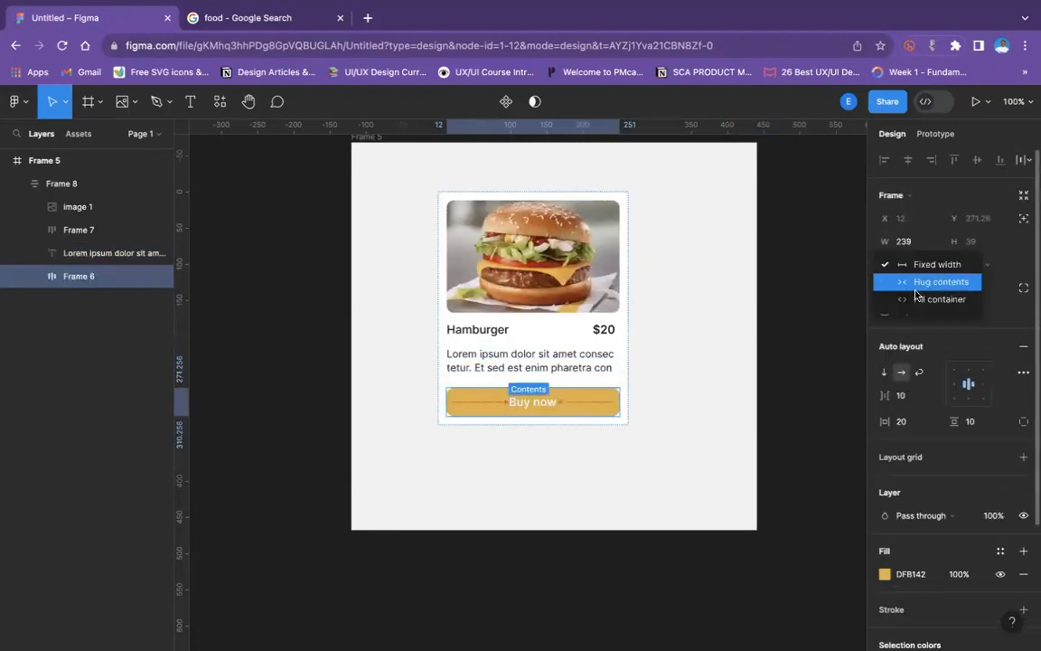
click(918, 298)
click(681, 330)
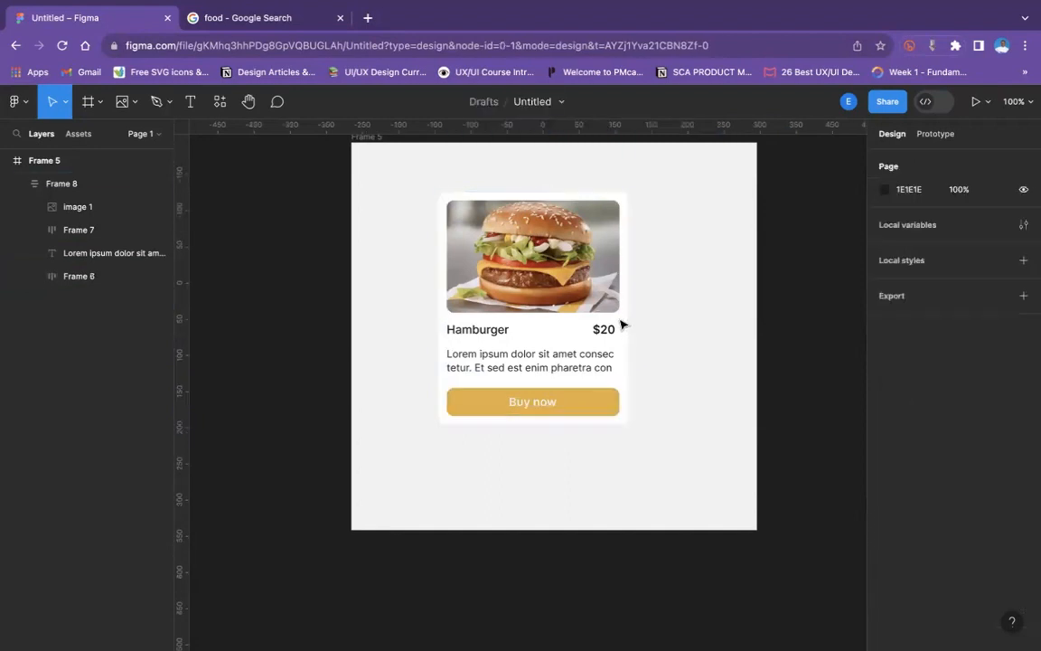
- Stretch the card frame to about 430 wide to test its contents, then narrow it to about 248
drag(630, 310, 748, 317)
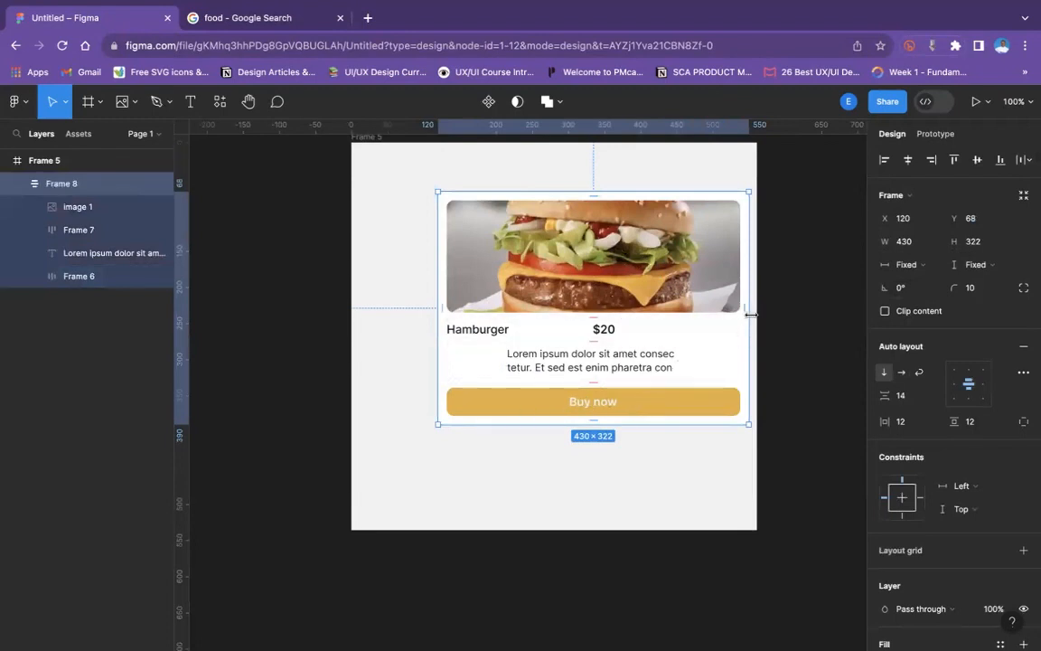
drag(750, 314, 618, 317)
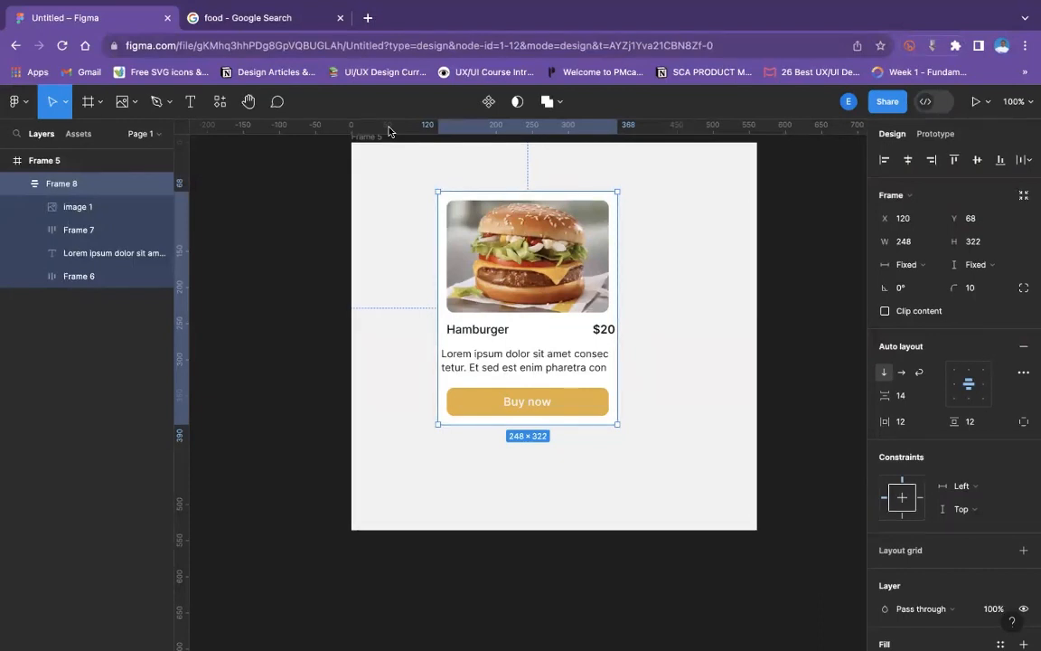
- Inspect the width resizing options of the title row and the sizing of the description text
click(552, 358)
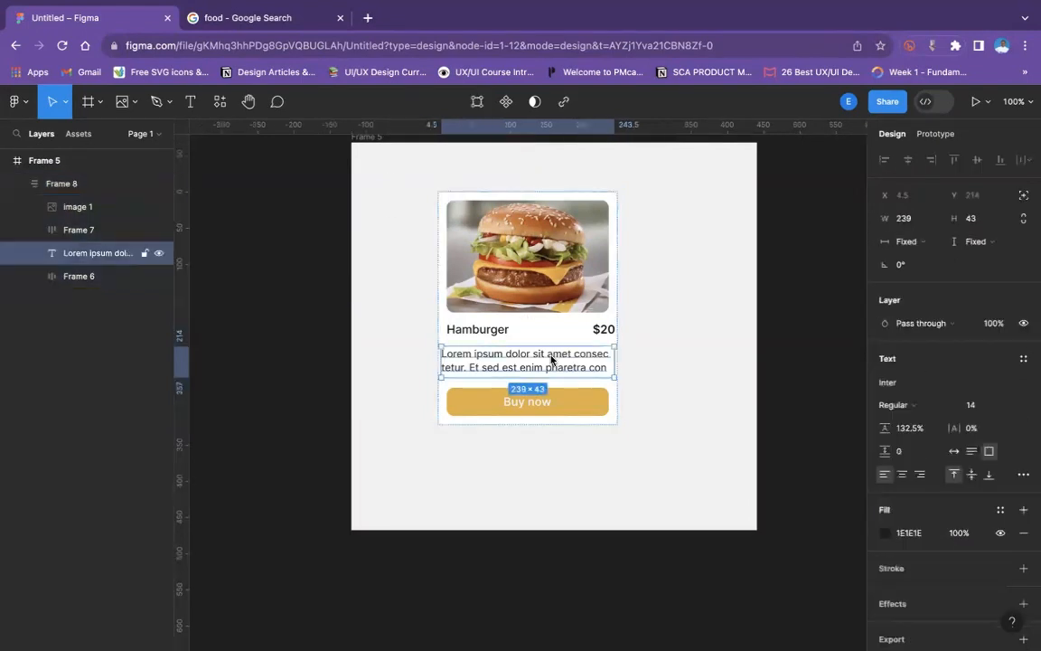
click(489, 330)
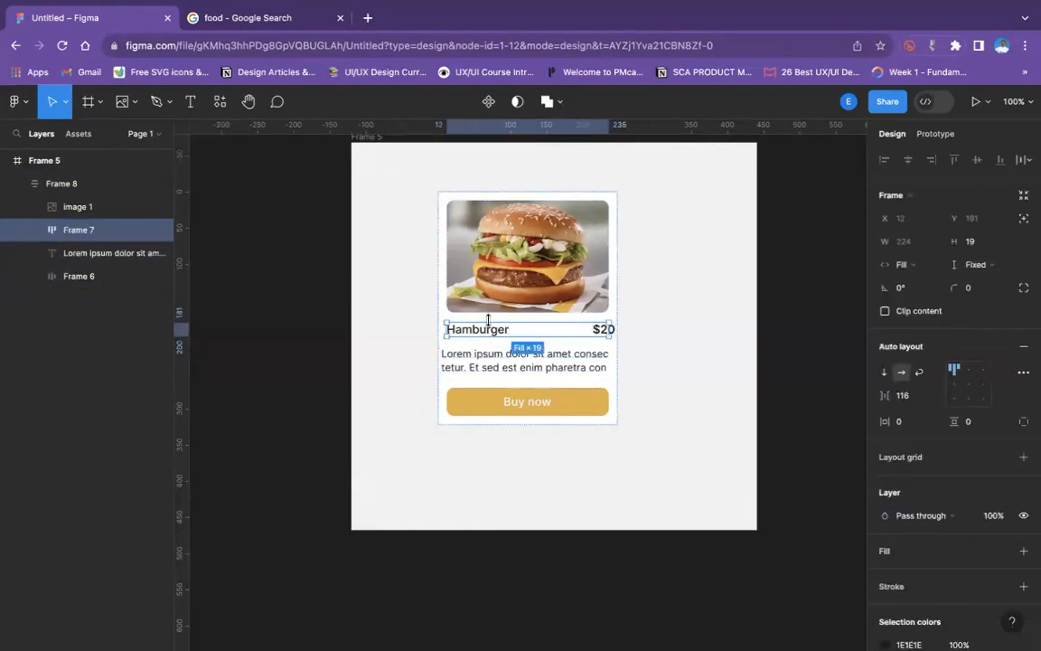
click(915, 267)
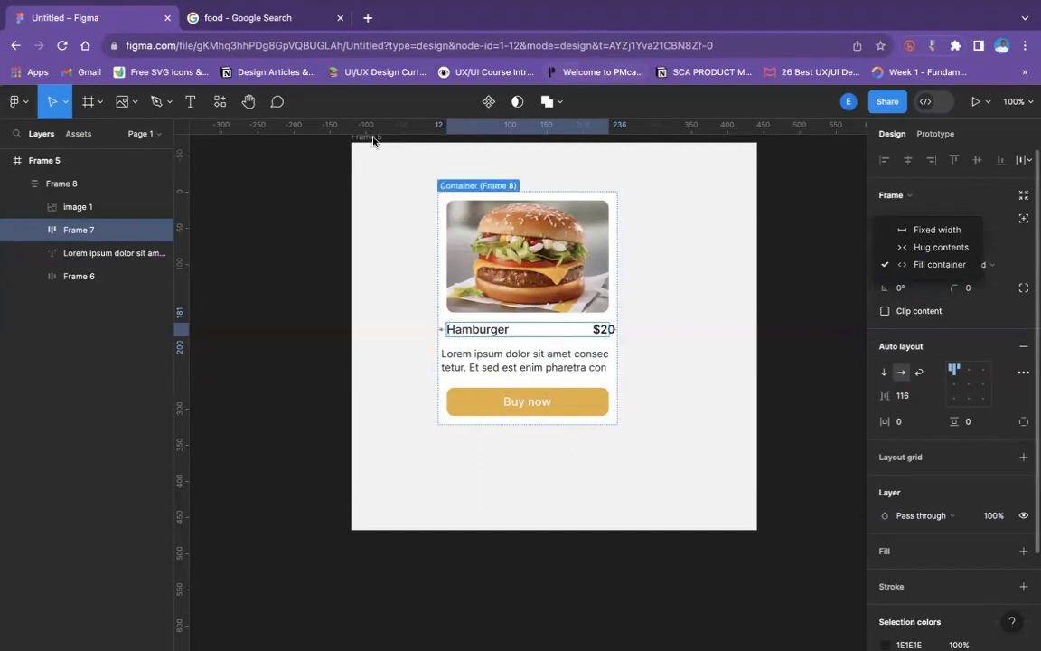
click(576, 371)
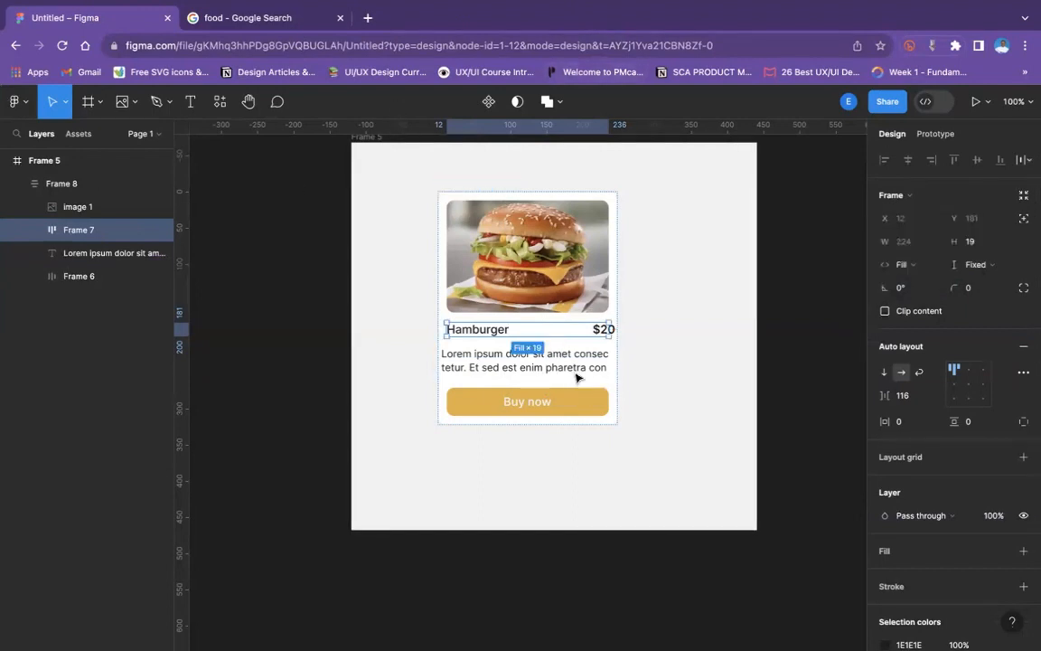
click(577, 371)
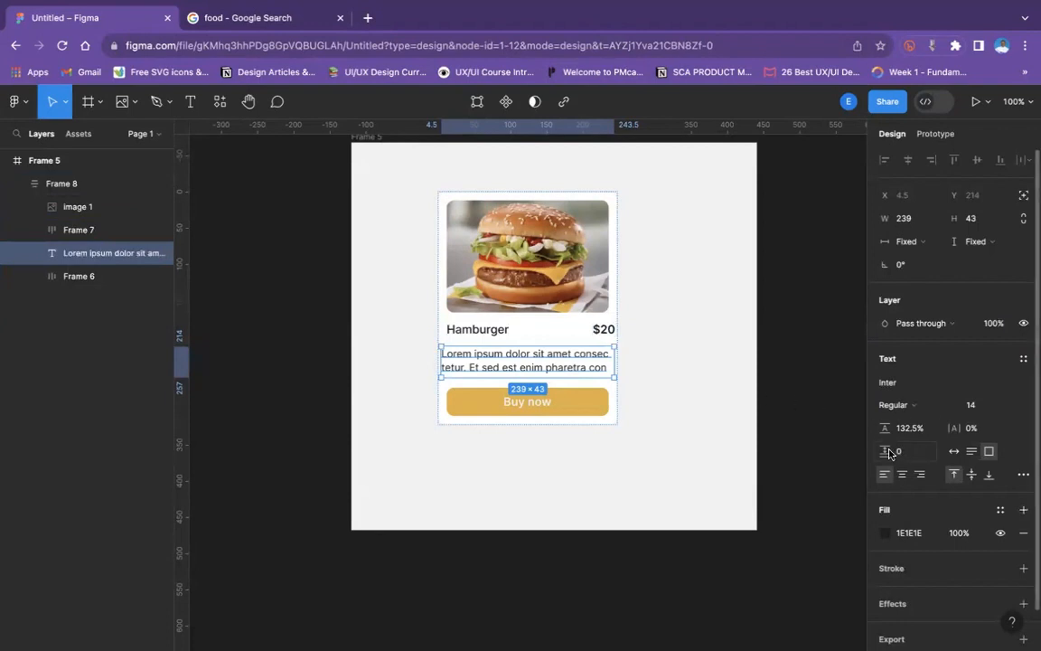
- Try narrowing the description text box from its side edge, then undo the resize
double_click(547, 376)
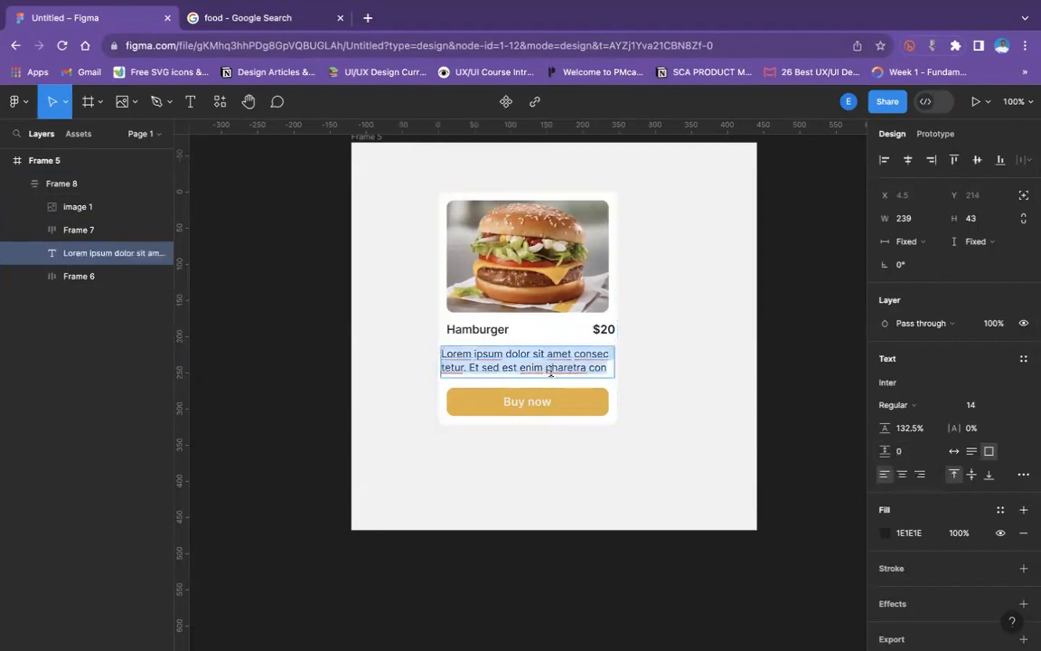
click(655, 391)
drag(614, 359, 597, 365)
key(super+z)
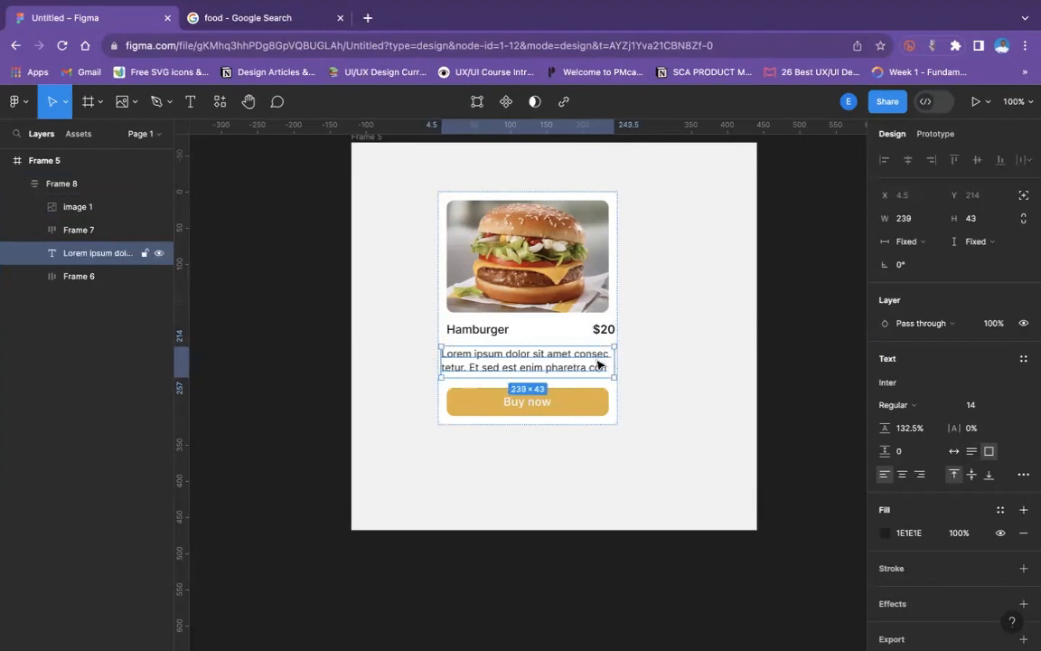
click(751, 393)
- Try Hug contents width and centred text alignment on the description text, undoing each change
click(586, 370)
click(911, 242)
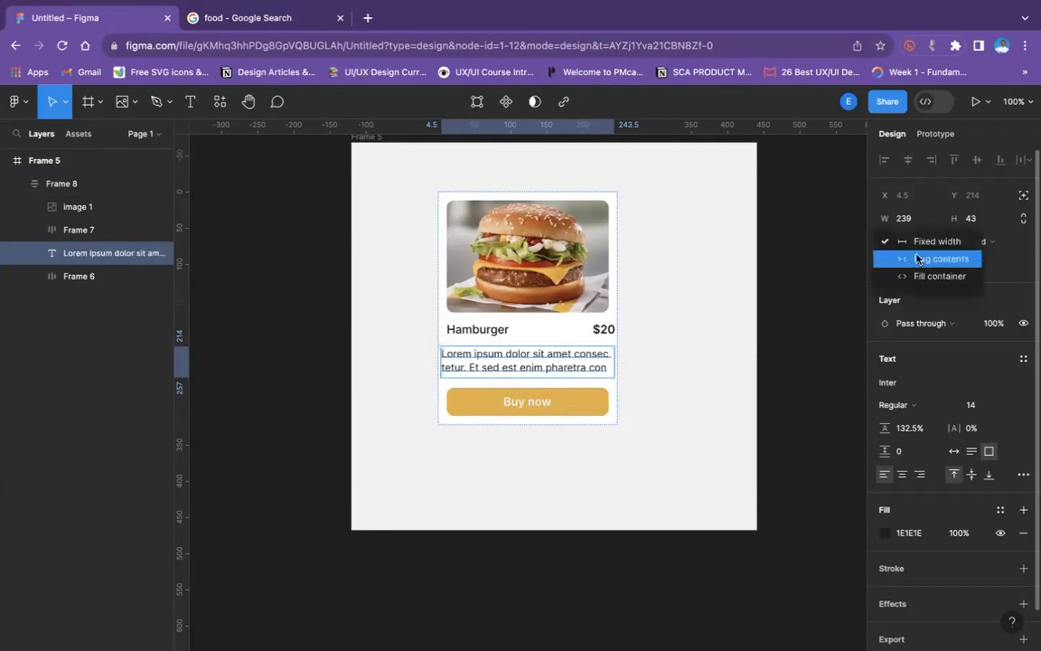
click(917, 259)
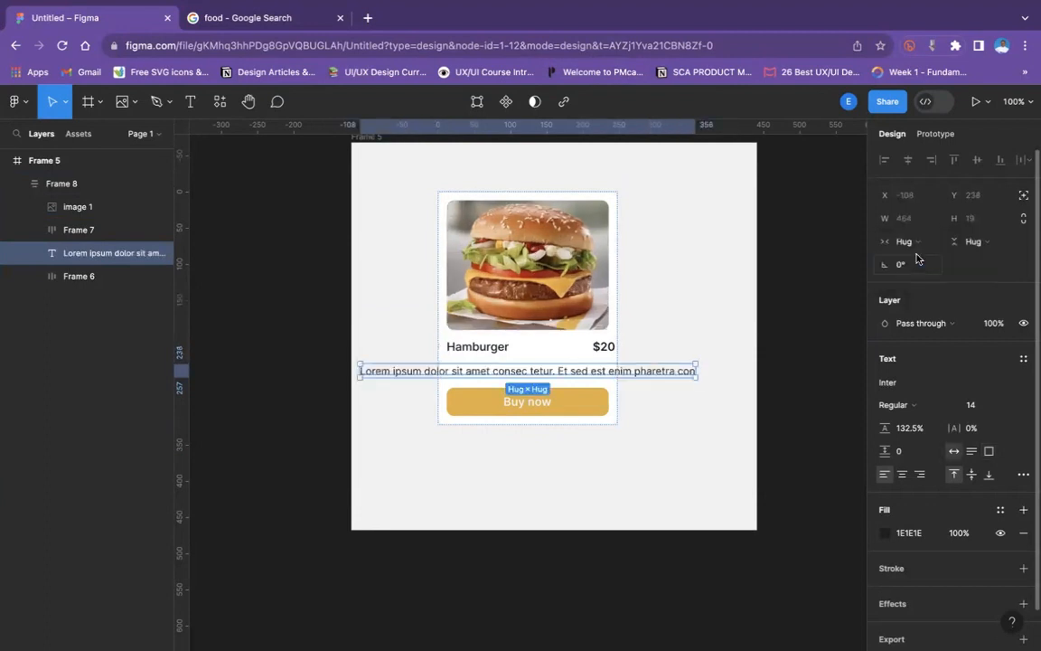
key(ctrl+z)
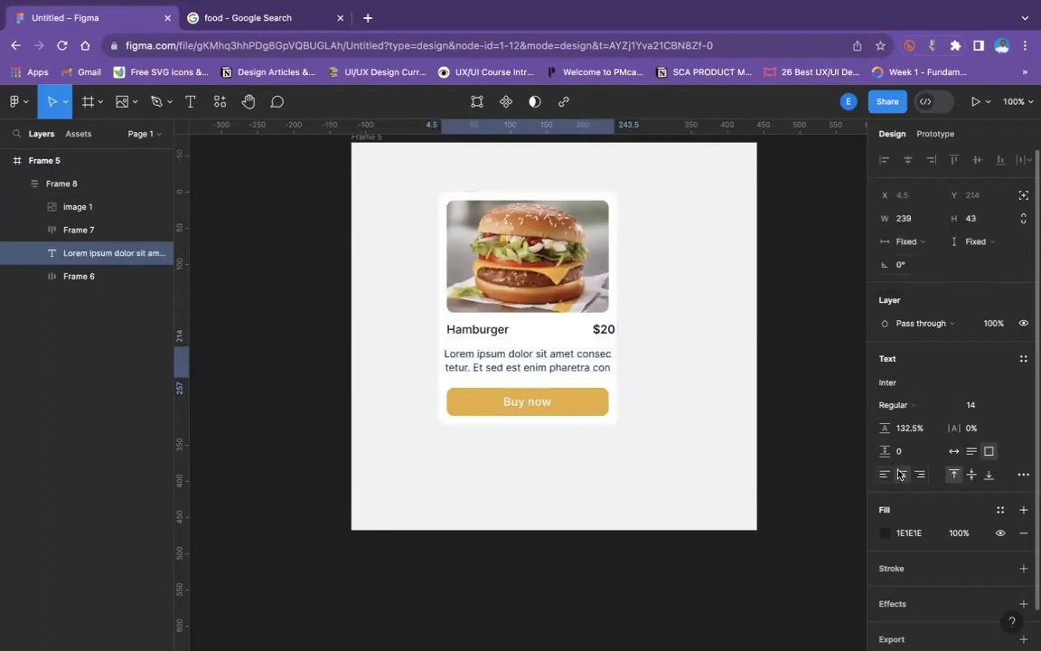
key(super+z)
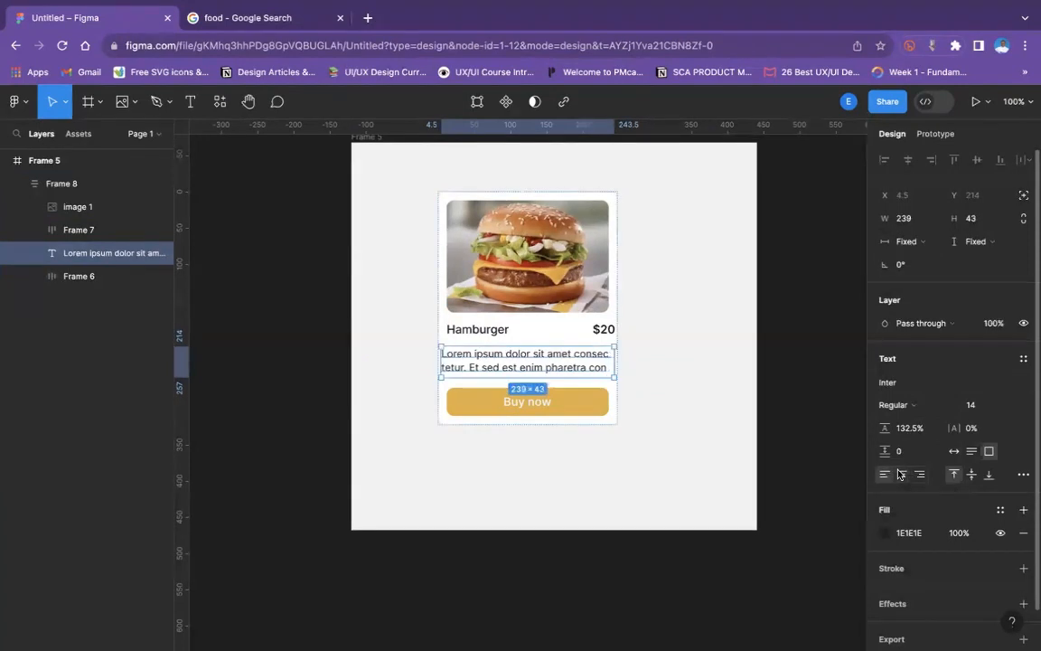
key(super+z)
click(781, 451)
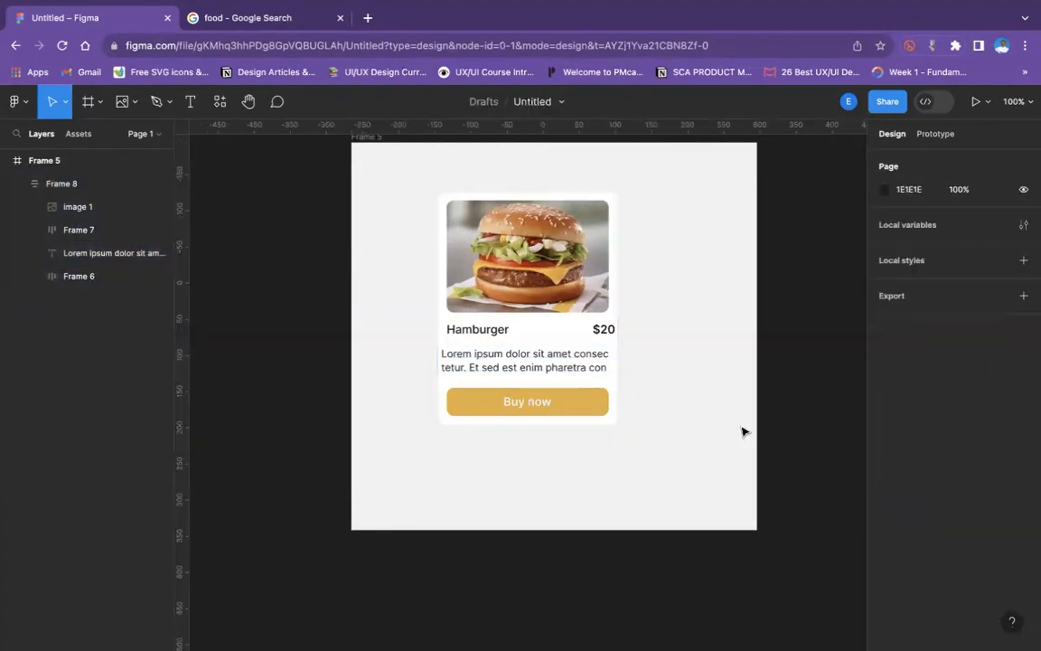
- Try centring the auto layout alignment of the Hamburger and price row
click(569, 332)
double_click(569, 332)
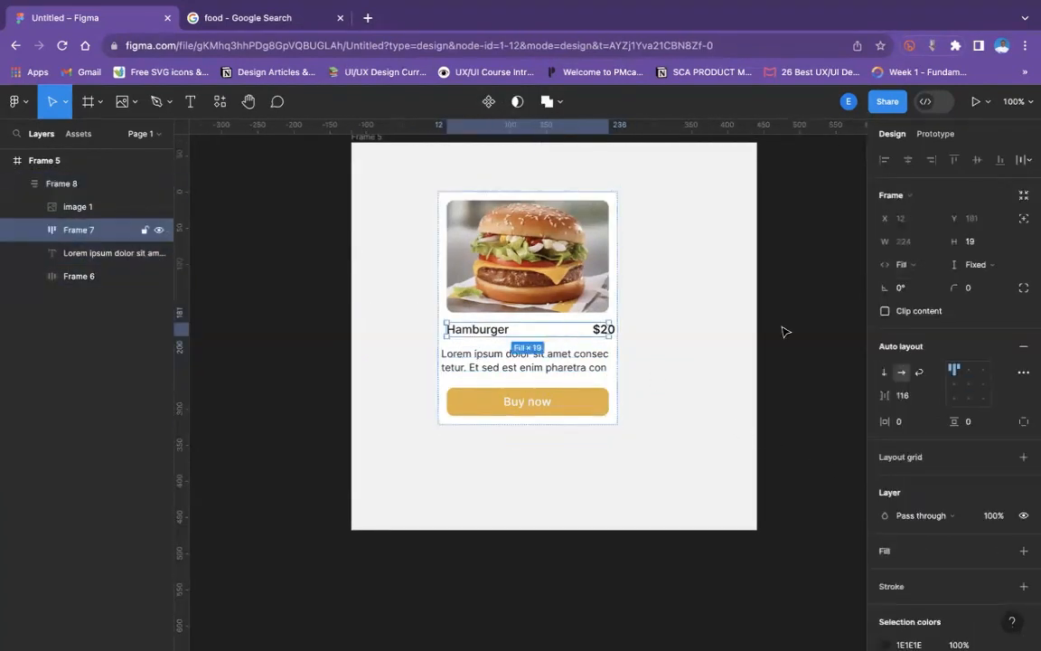
click(969, 386)
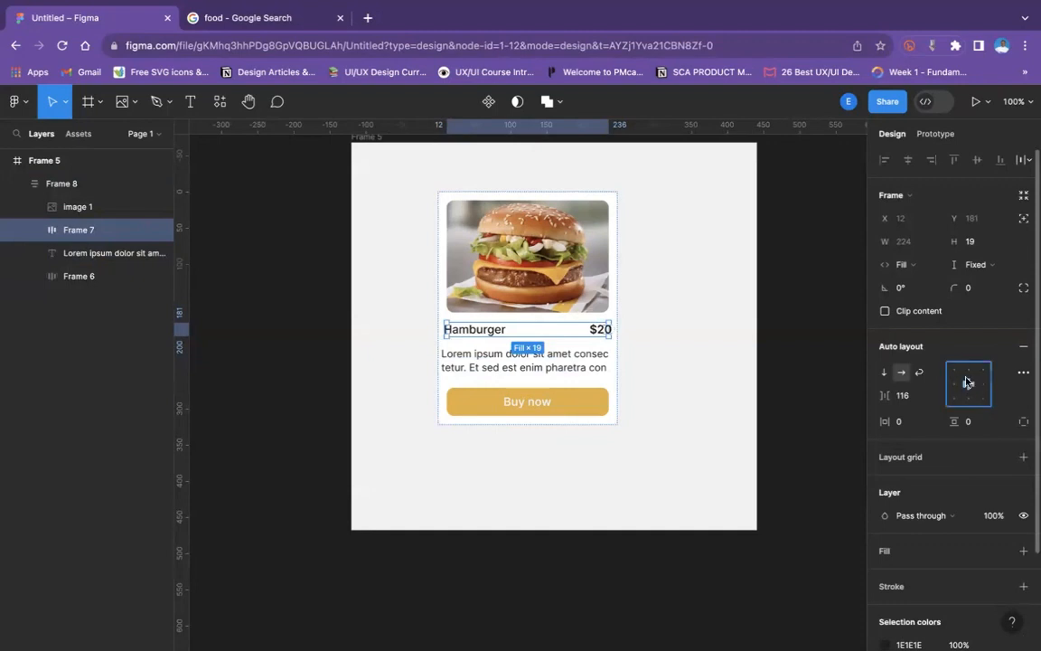
click(567, 368)
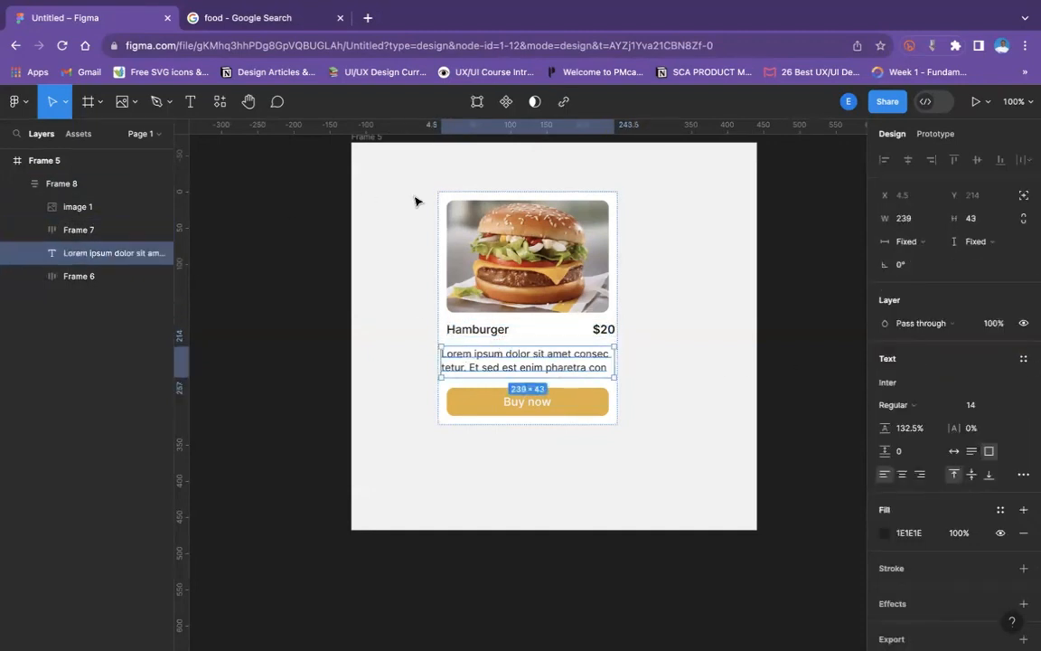
- Duplicate the burger card and place the copy beside the original
click(623, 220)
click(522, 253)
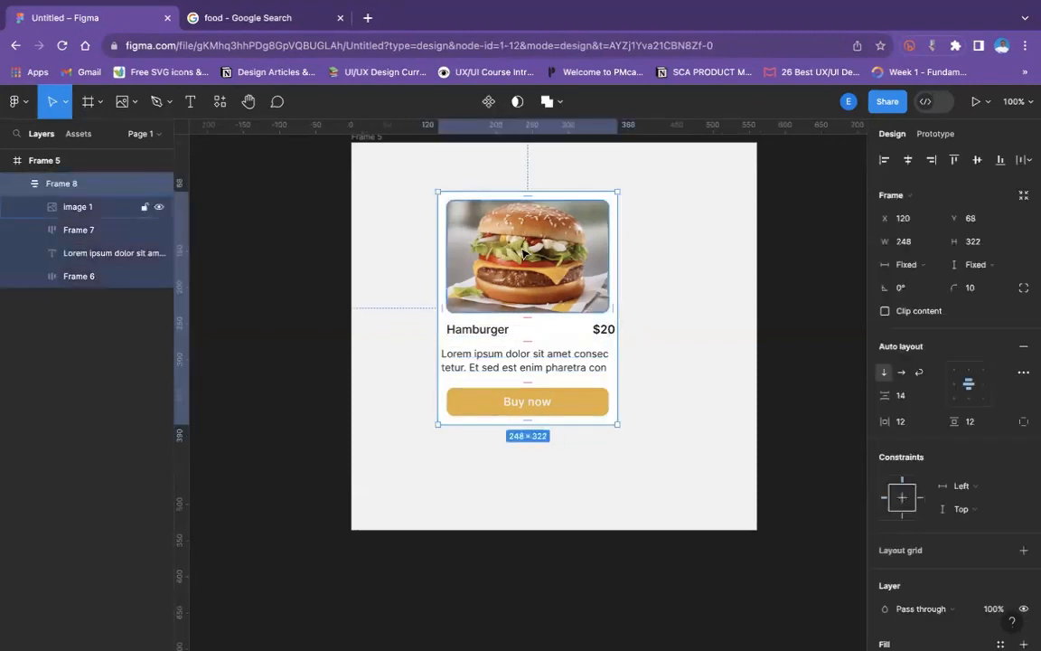
key(ctrl+d)
drag(443, 208, 664, 240)
scroll(343, 242, up, 3)
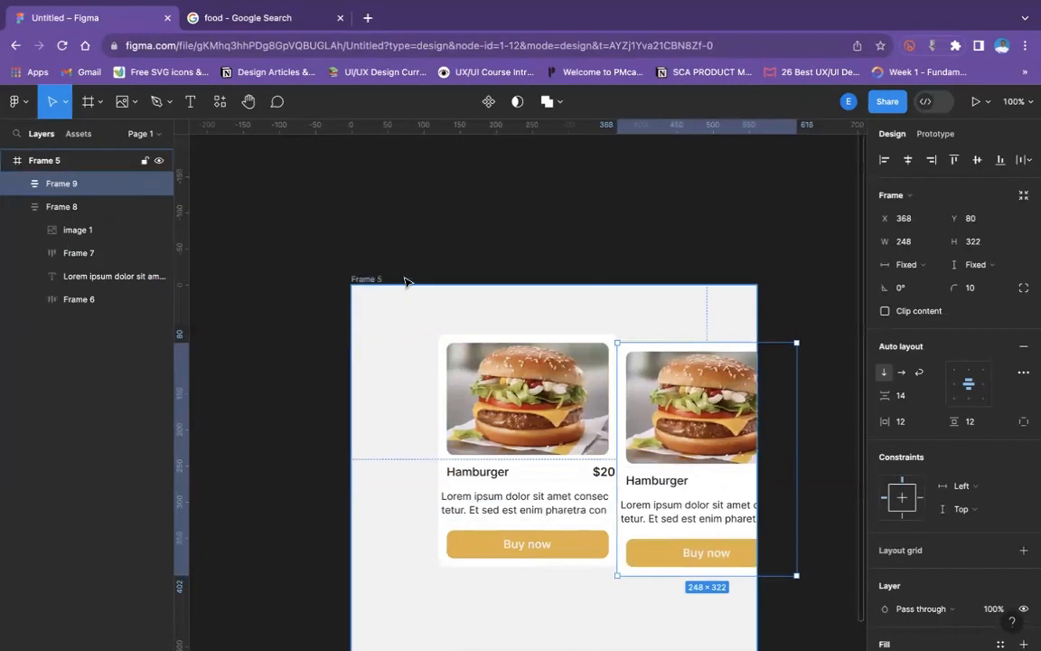
- Widen the parent frame to about 879 and move the card copy to X 451, Y 68, level with the original
click(370, 279)
scroll(650, 302, down, 5)
drag(760, 389, 789, 395)
scroll(620, 277, left, 2)
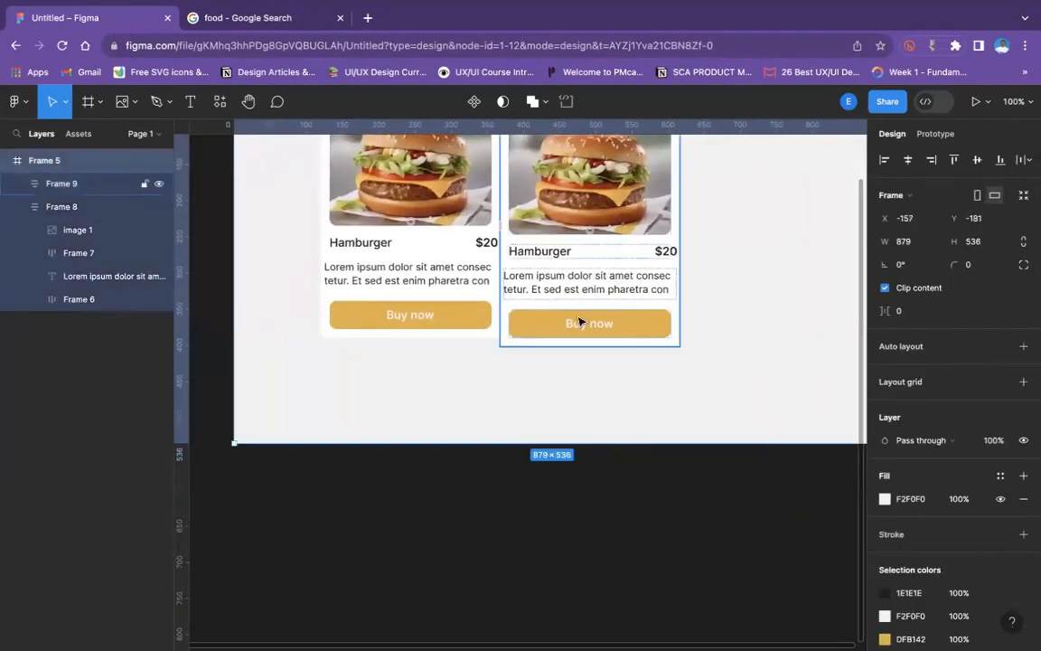
scroll(574, 326, up, 3)
drag(587, 248, 649, 237)
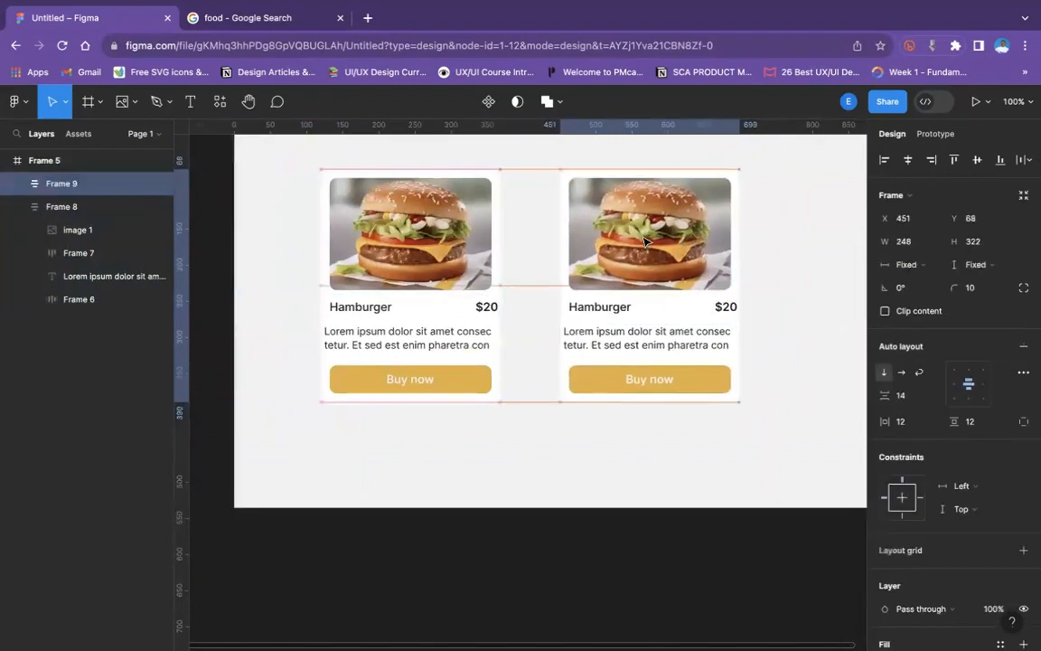
- Ungroup the copied card so its image, title row, description and button are separate layers
right_click(720, 251)
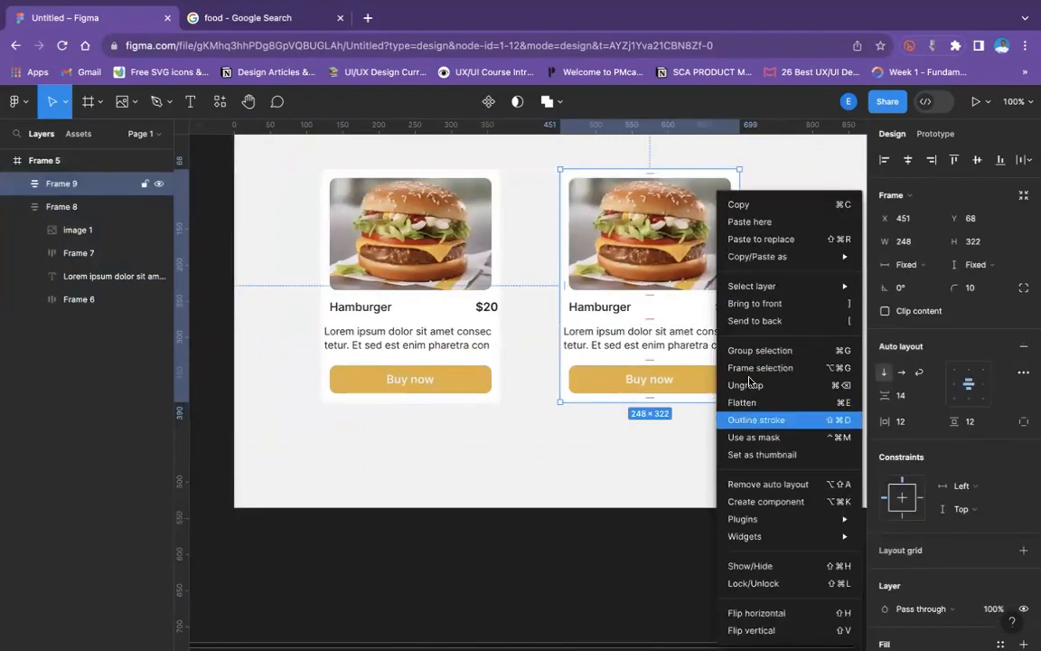
click(747, 384)
click(758, 287)
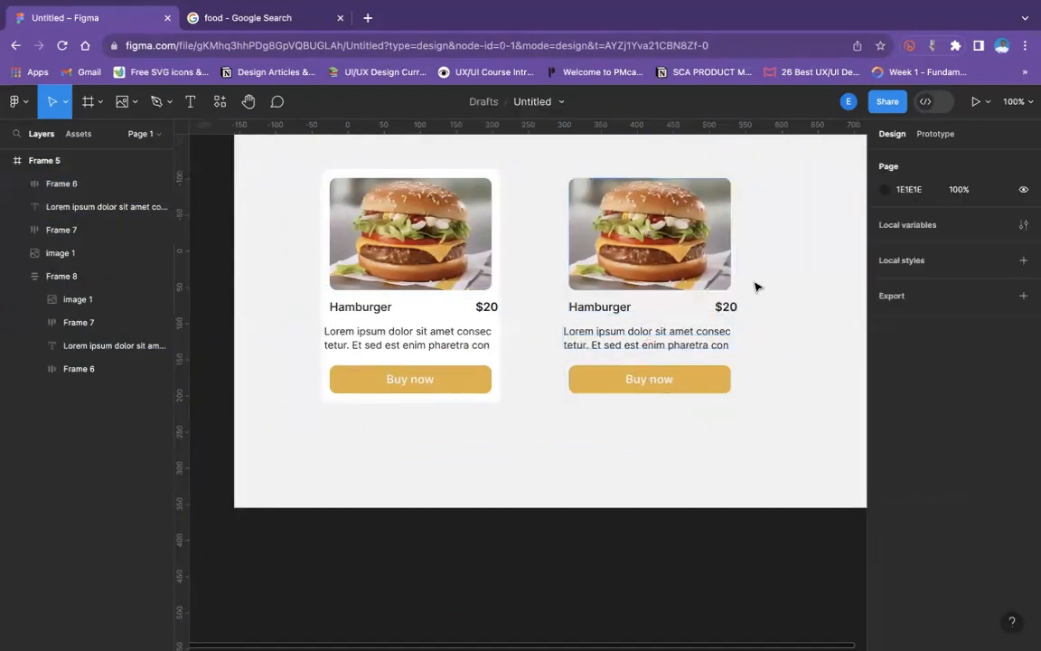
- Wrap the copied description text in an auto layout frame with 0 horizontal and vertical padding, aligned to the image's left edge
click(615, 339)
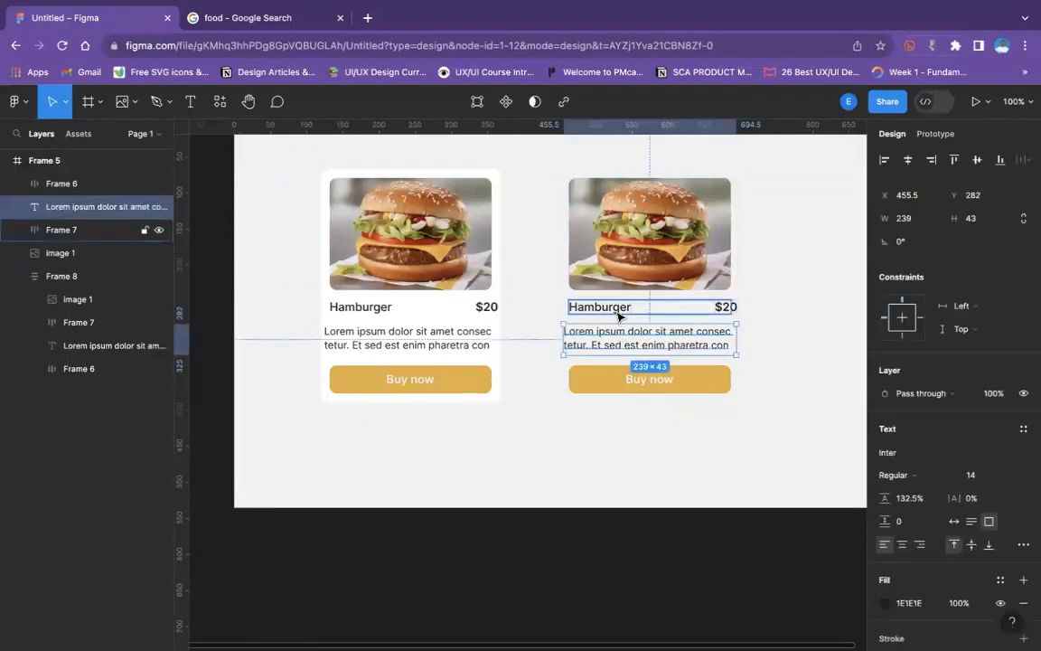
click(619, 316)
click(621, 341)
key(shift+a)
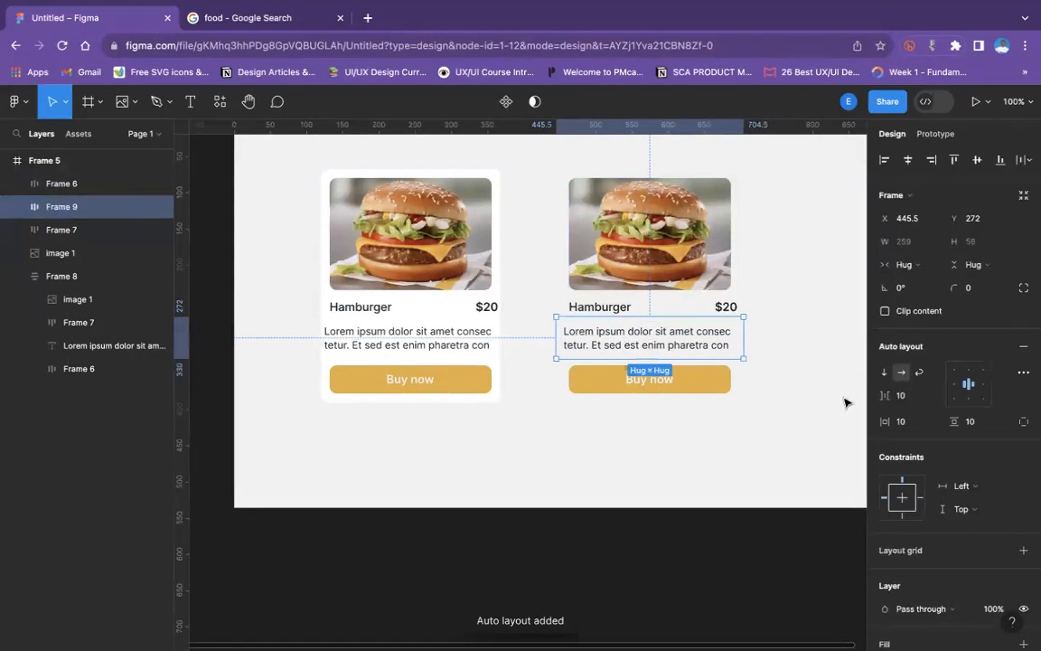
click(900, 422)
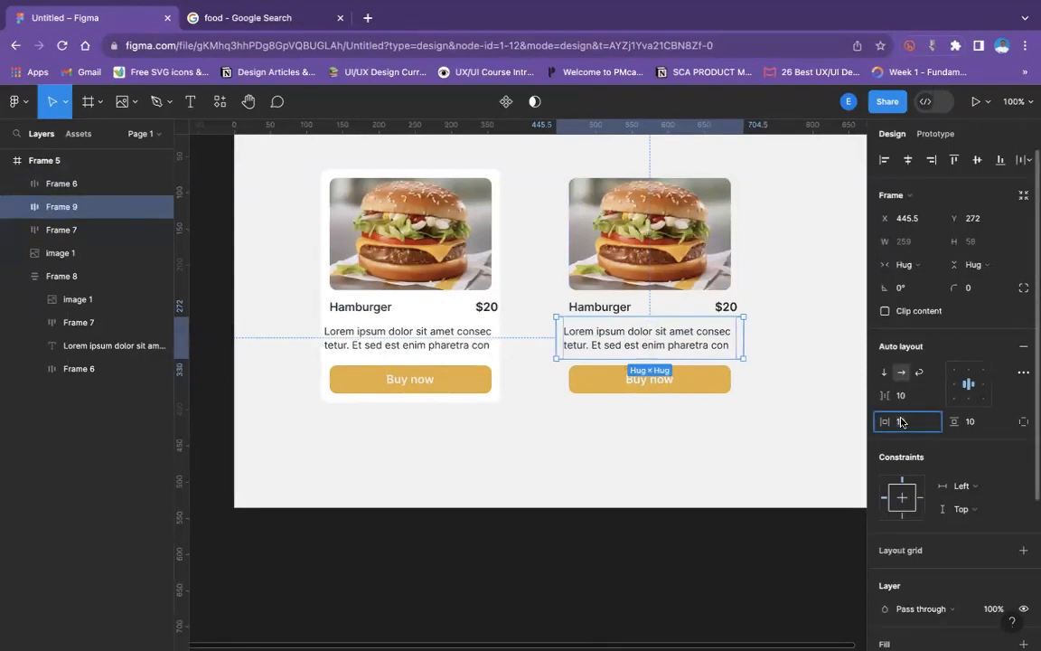
text(0)
click(982, 426)
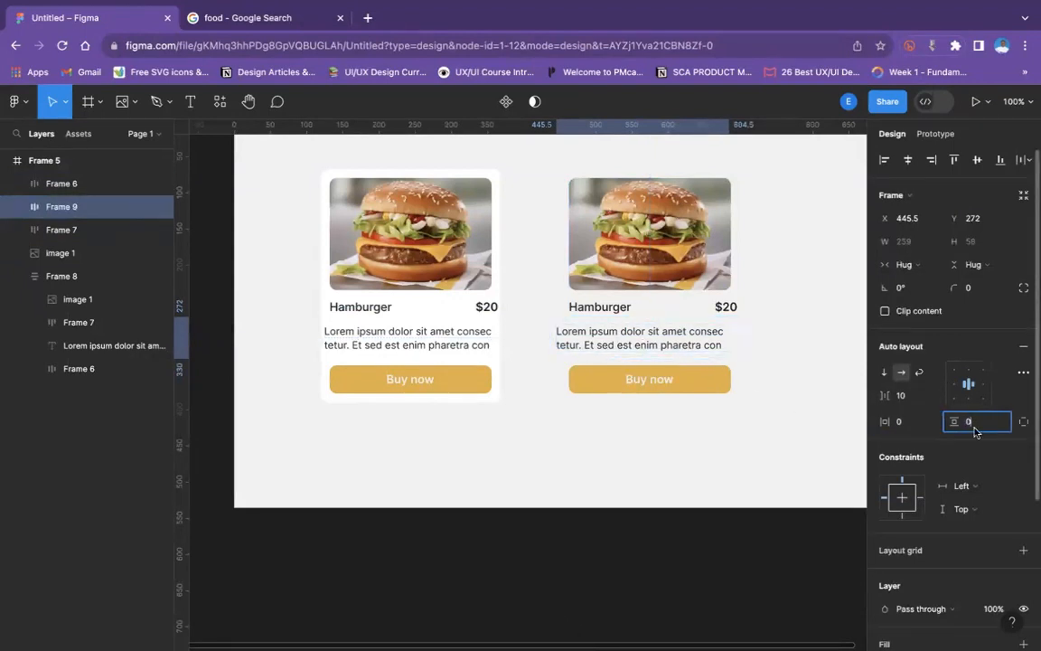
click(796, 414)
drag(652, 324, 665, 326)
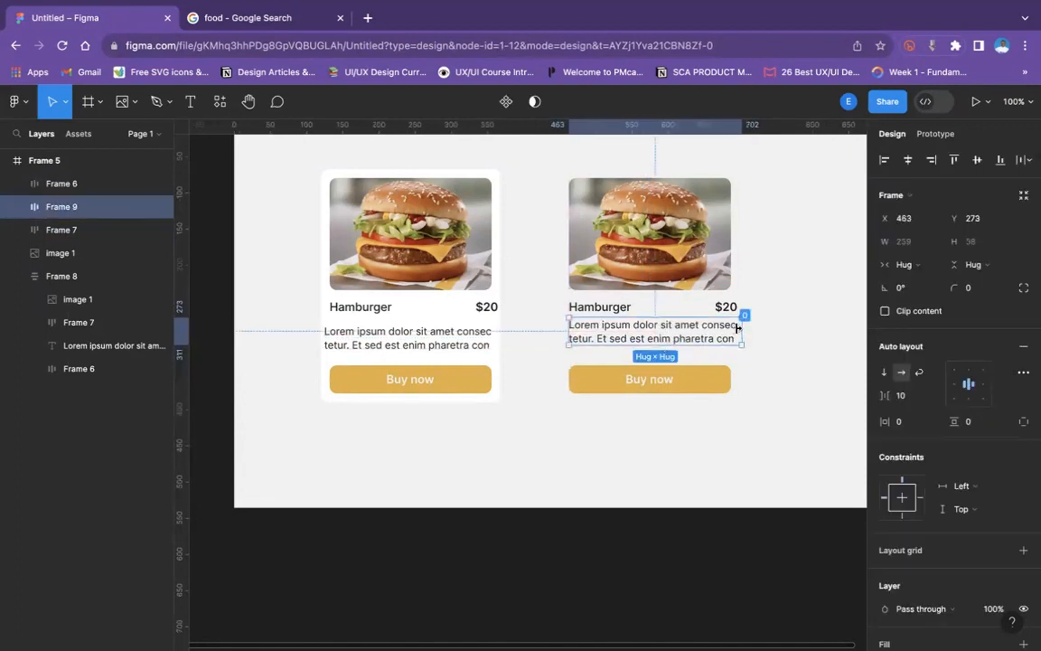
- Try narrowing the description frame to 229 wide, then return its width to Hug contents
drag(738, 328, 733, 331)
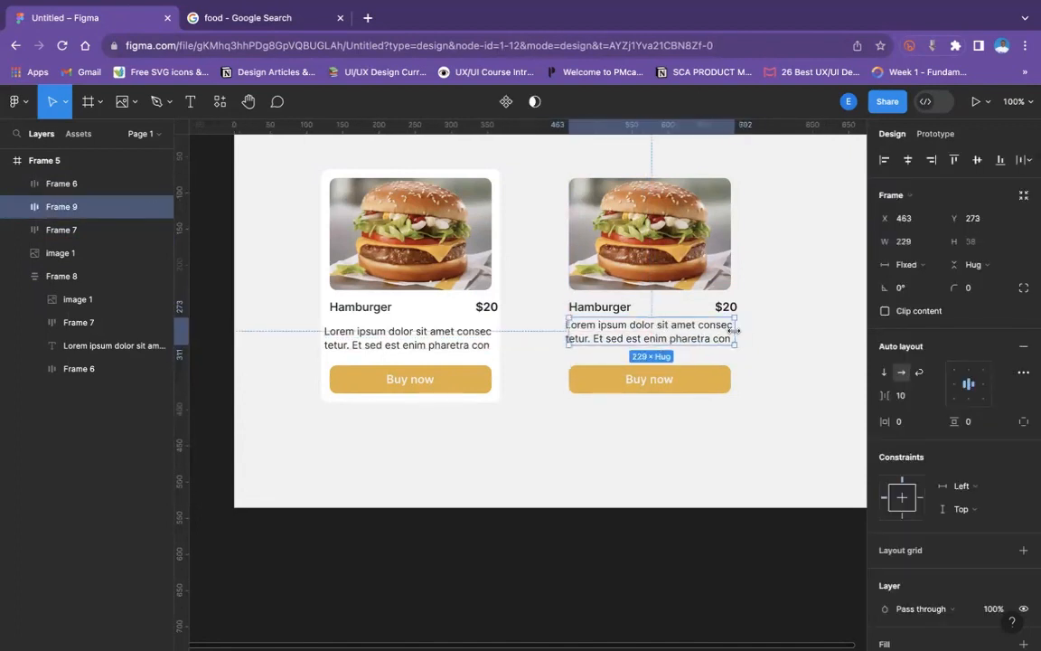
click(906, 263)
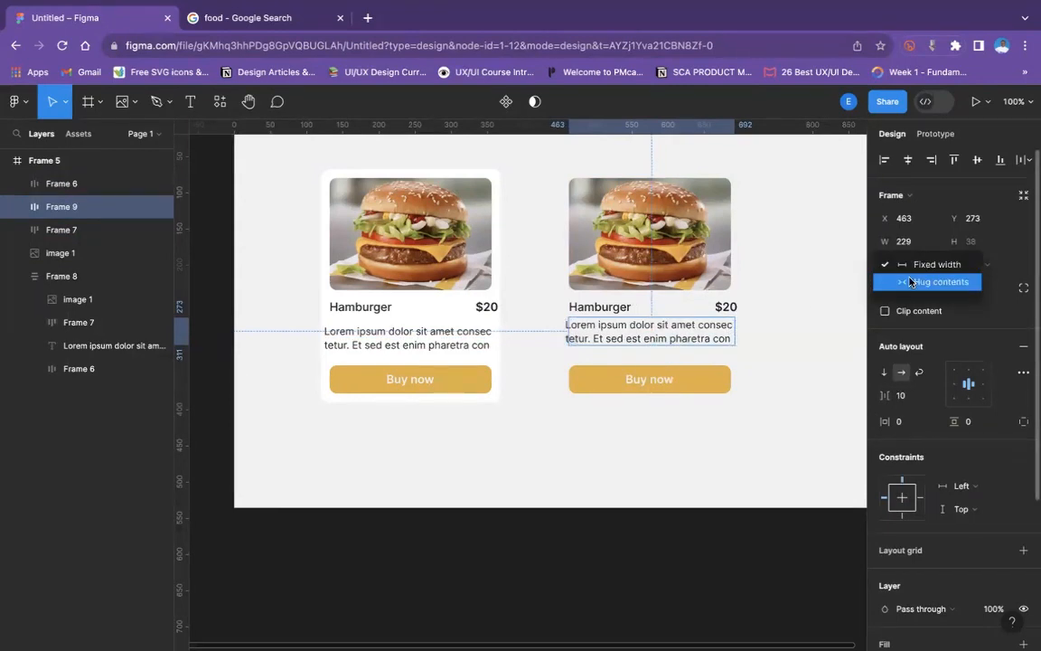
click(909, 281)
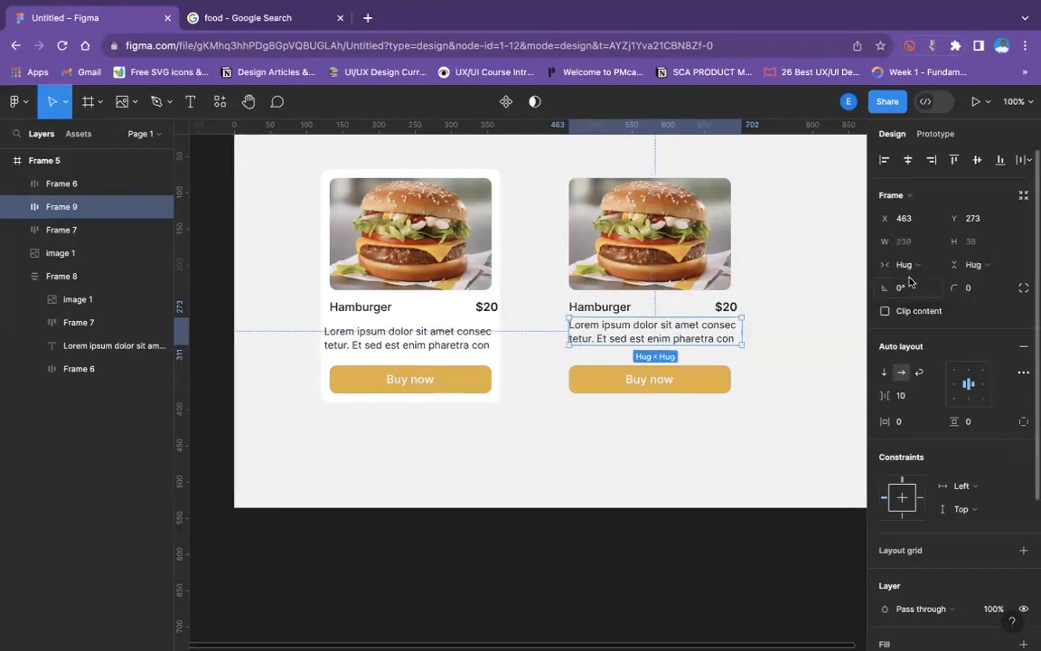
shift+click(589, 320)
shift+click(593, 320)
shift+click(595, 309)
shift+click(597, 284)
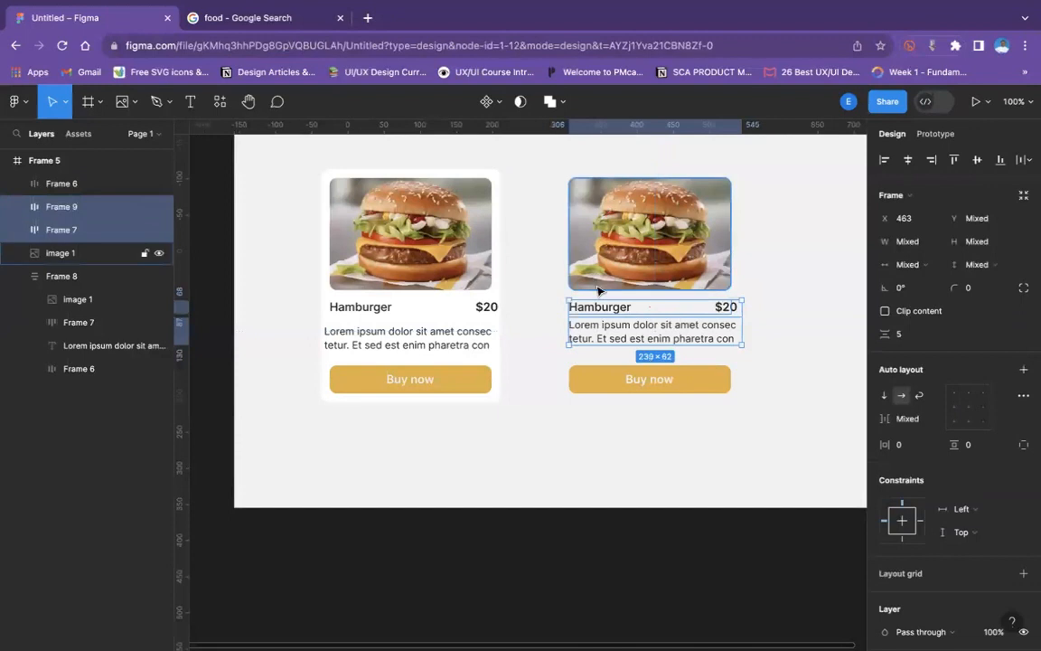
shift+click(594, 368)
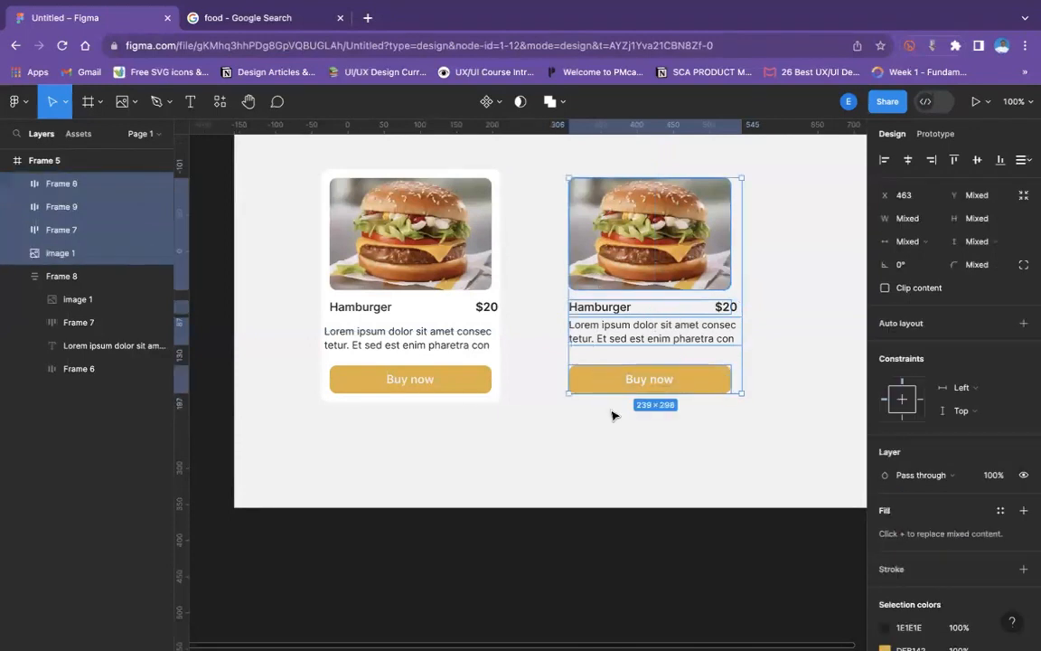
click(613, 409)
- Widen the ungrouped Buy now button to 233 and the burger image above it to about 233
click(599, 378)
drag(731, 379, 737, 380)
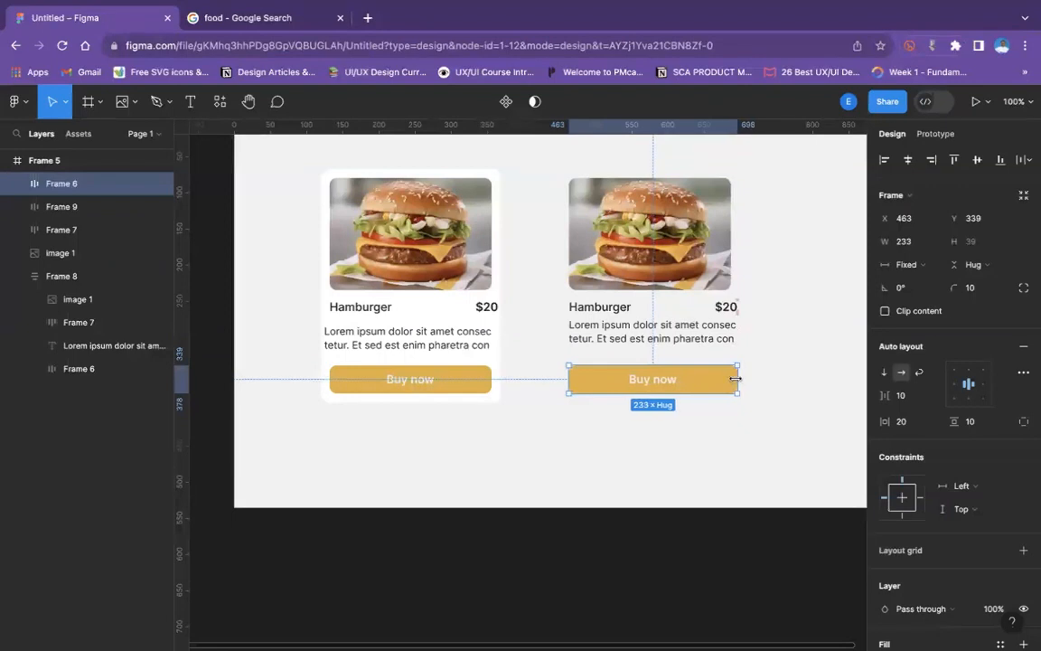
click(109, 253)
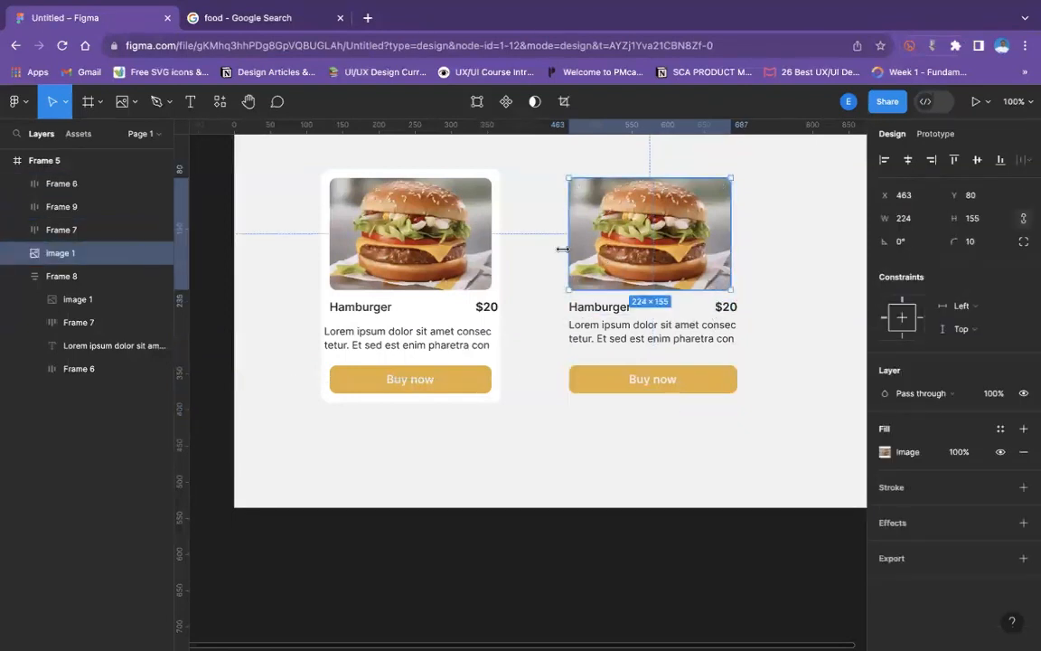
drag(562, 248, 569, 248)
drag(736, 240, 742, 239)
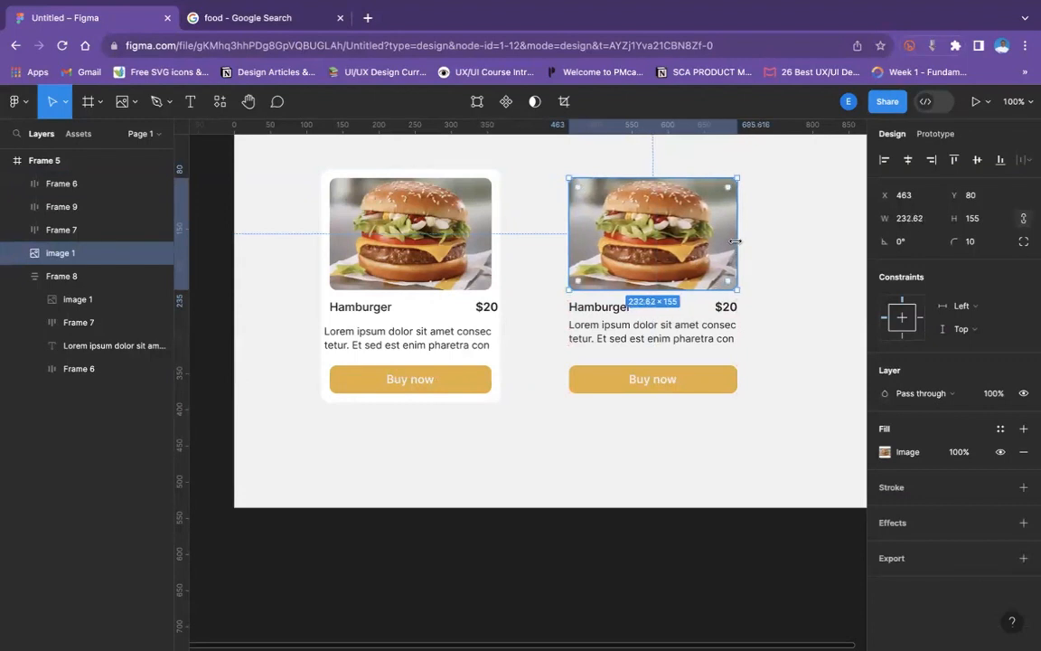
- Wrap the copied image, title row, description and Buy now button in one vertical auto layout with 10 spacing
shift+click(631, 309)
shift+click(616, 327)
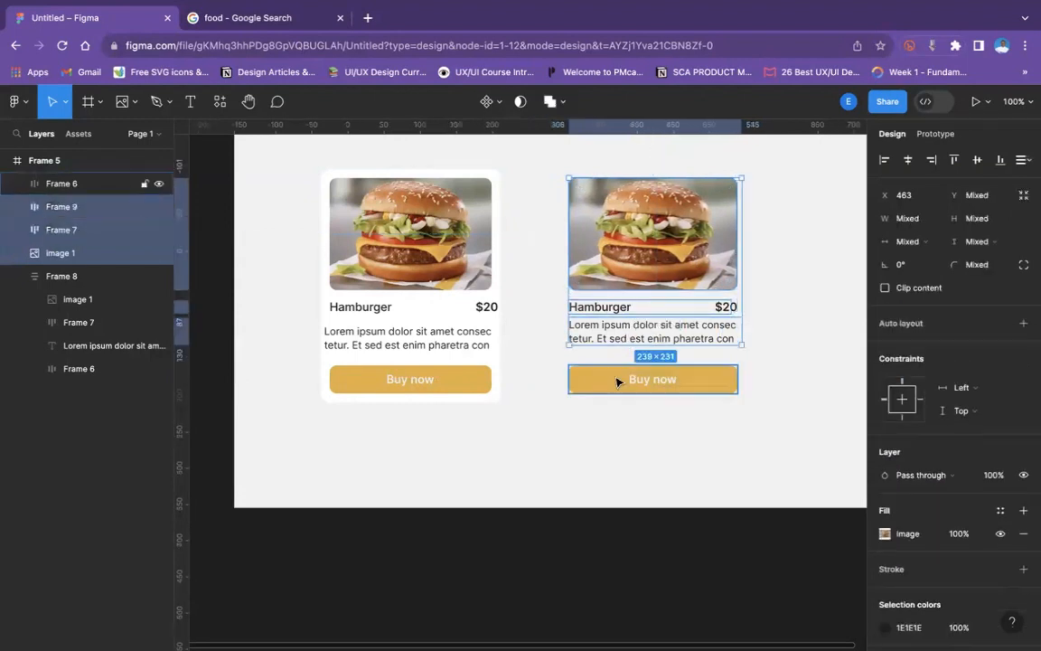
shift+click(615, 382)
key(shift+a)
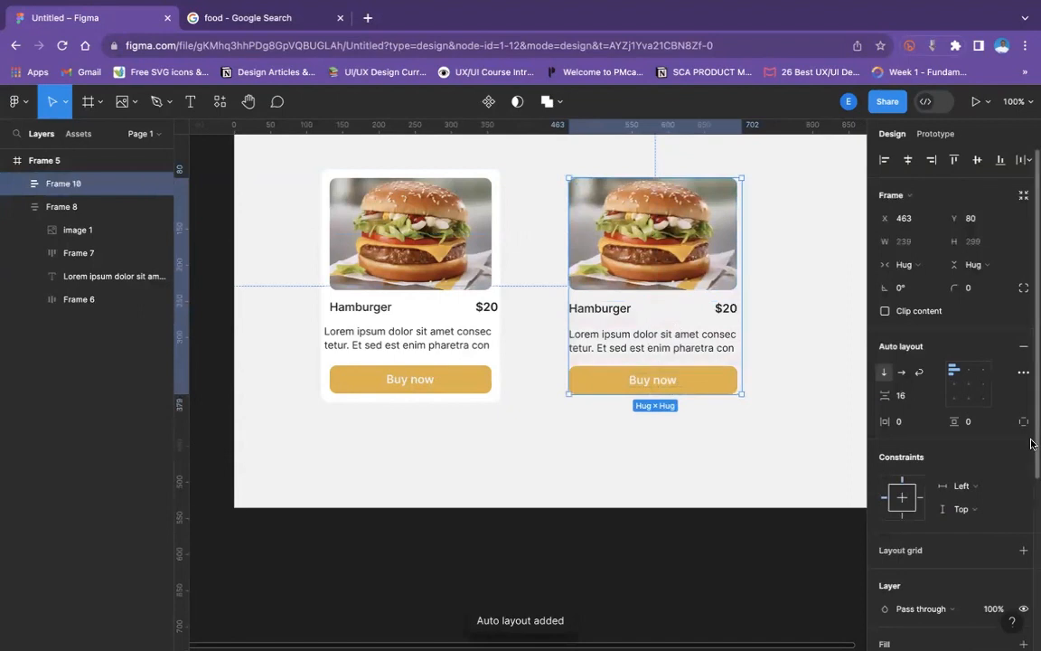
text(1)
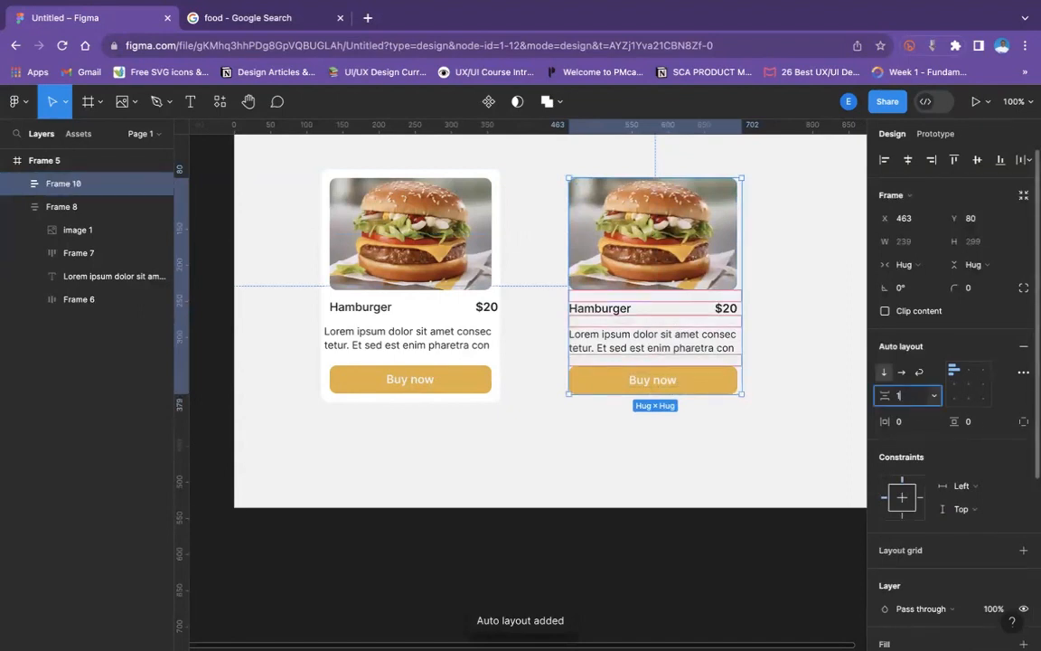
text(0)
key(Return)
- Set the new card frame's horizontal and vertical padding to 12
click(905, 422)
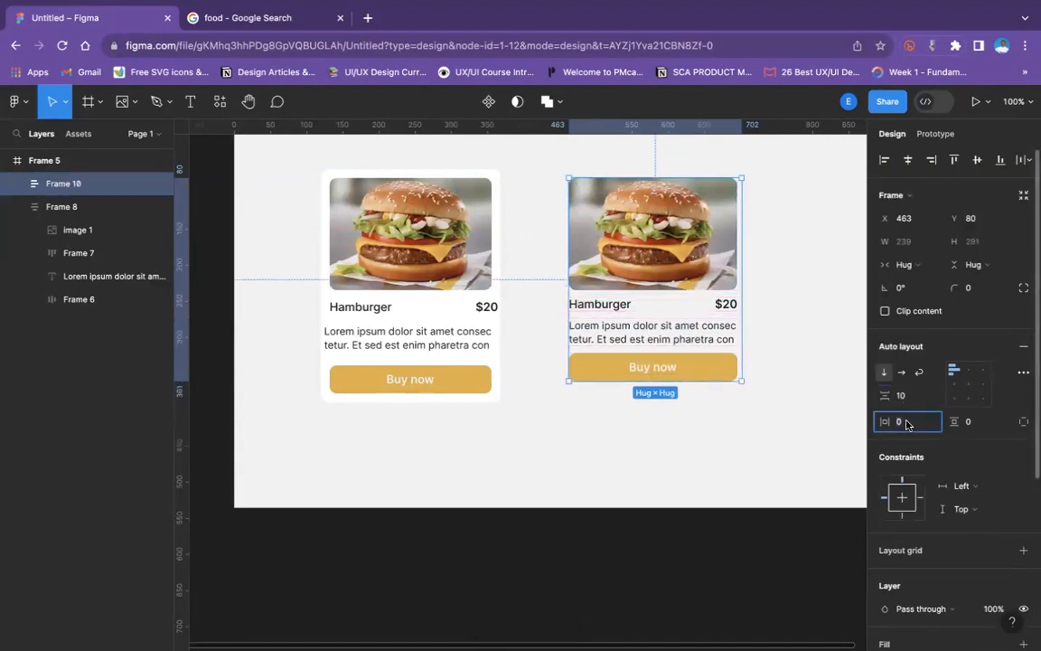
text(12)
click(978, 422)
text(12)
key(Return)
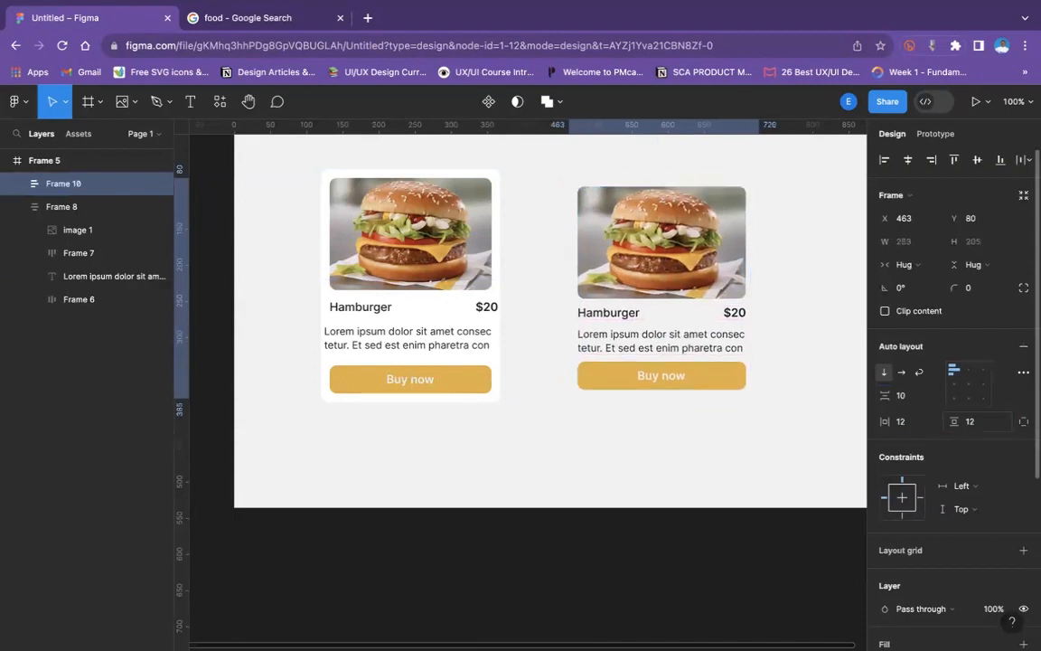
- Give the new card frame a white FFFFFF fill and a corner radius of 10
scroll(926, 533, down, 5)
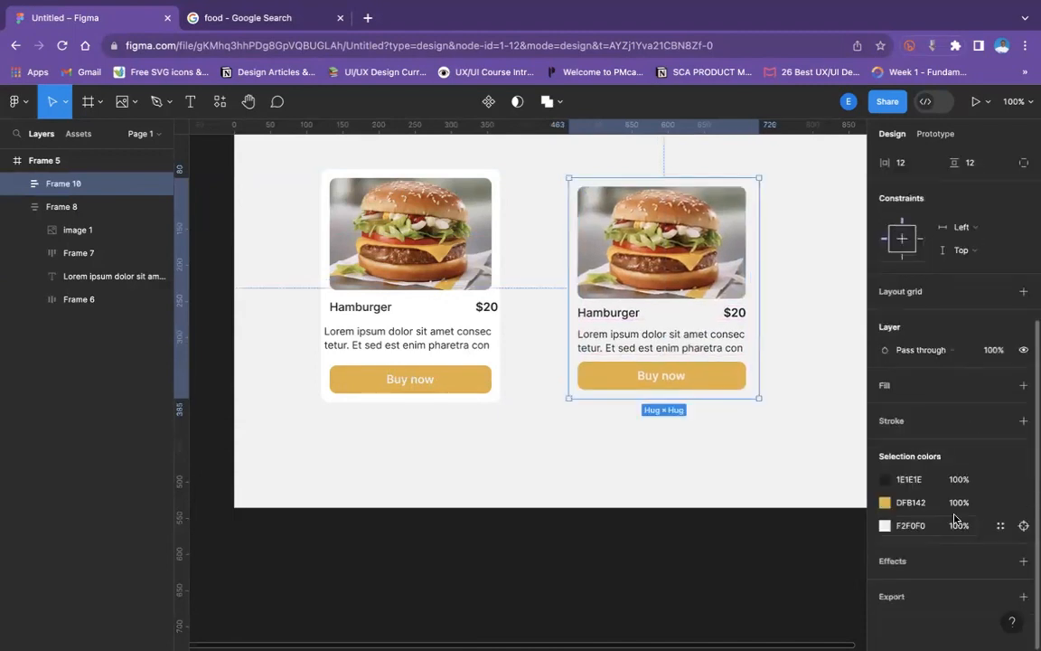
click(1023, 386)
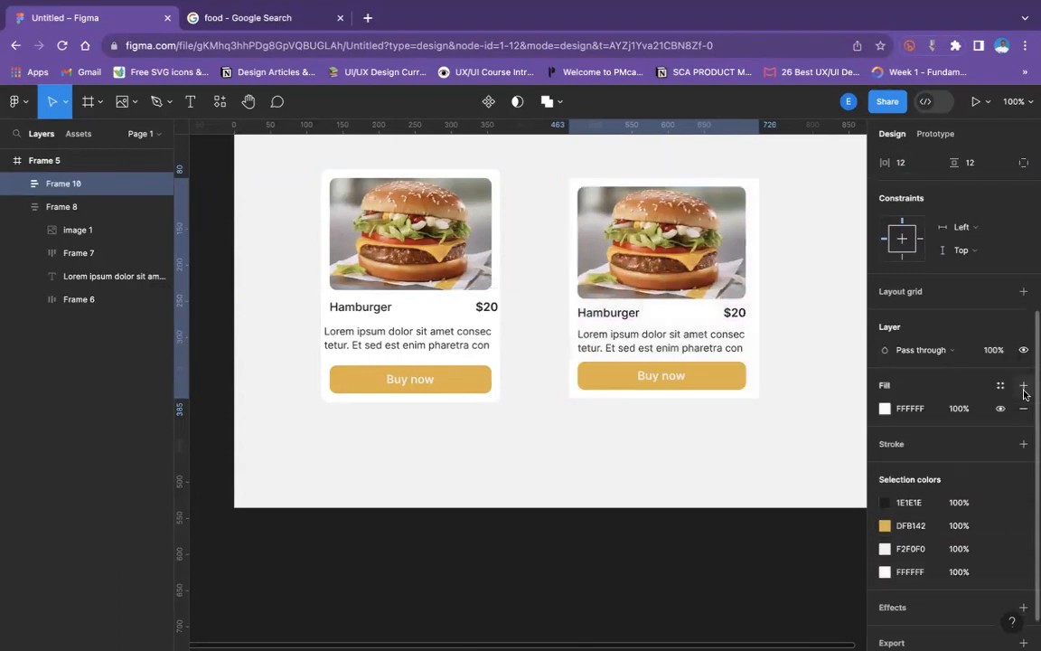
scroll(1011, 287, up, 1)
scroll(1004, 298, up, 3)
click(988, 288)
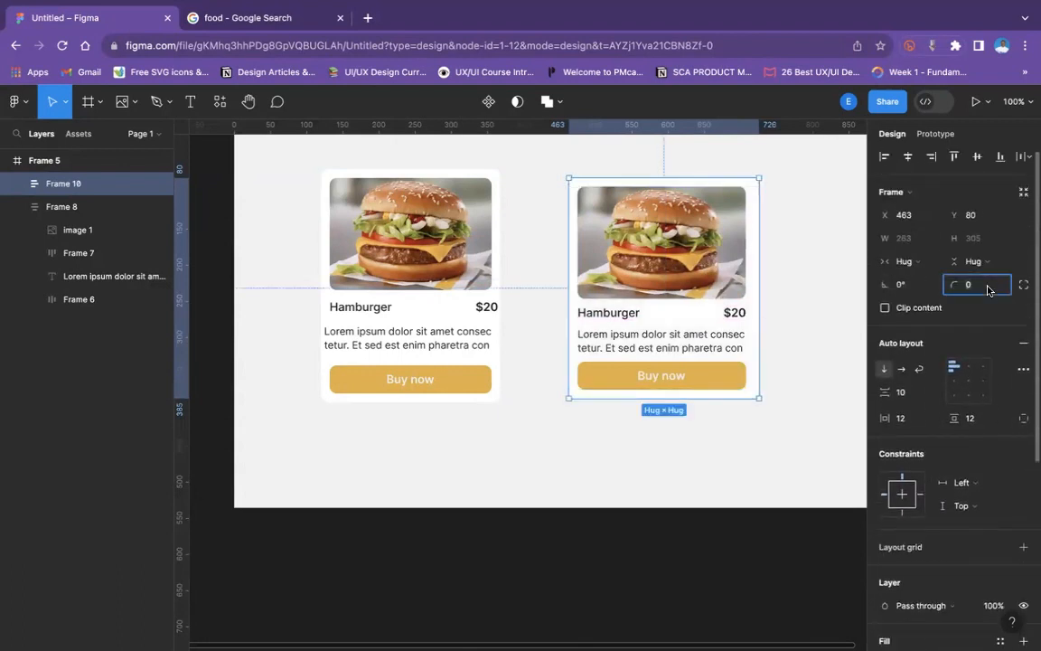
text(10)
key(Return)
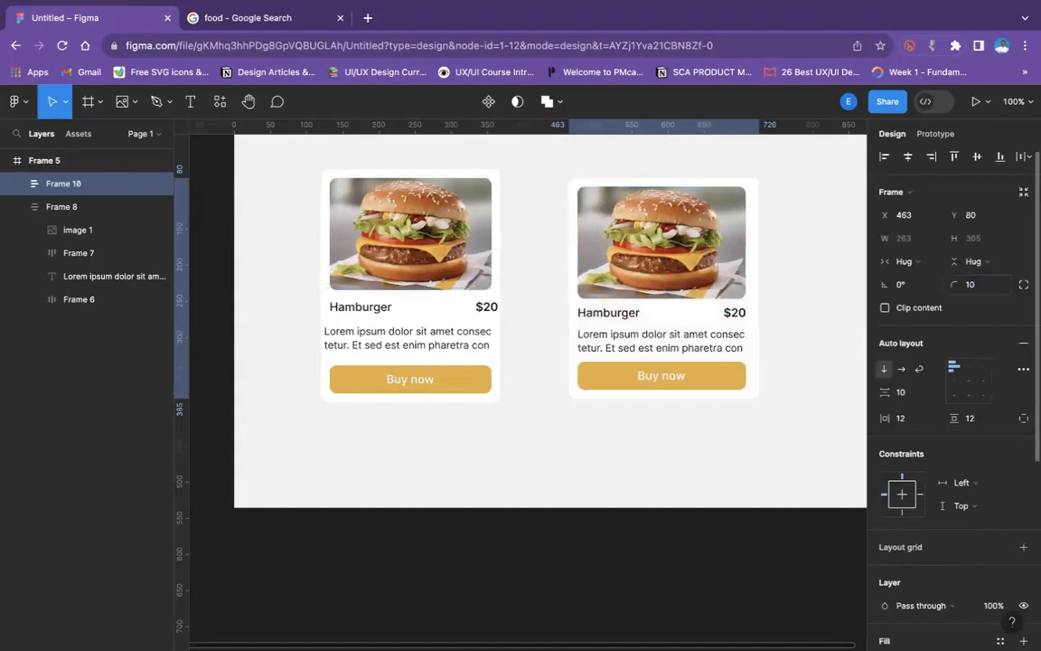
- Center-align the new card's children and set its burger image's width to Fill container
click(966, 380)
click(202, 475)
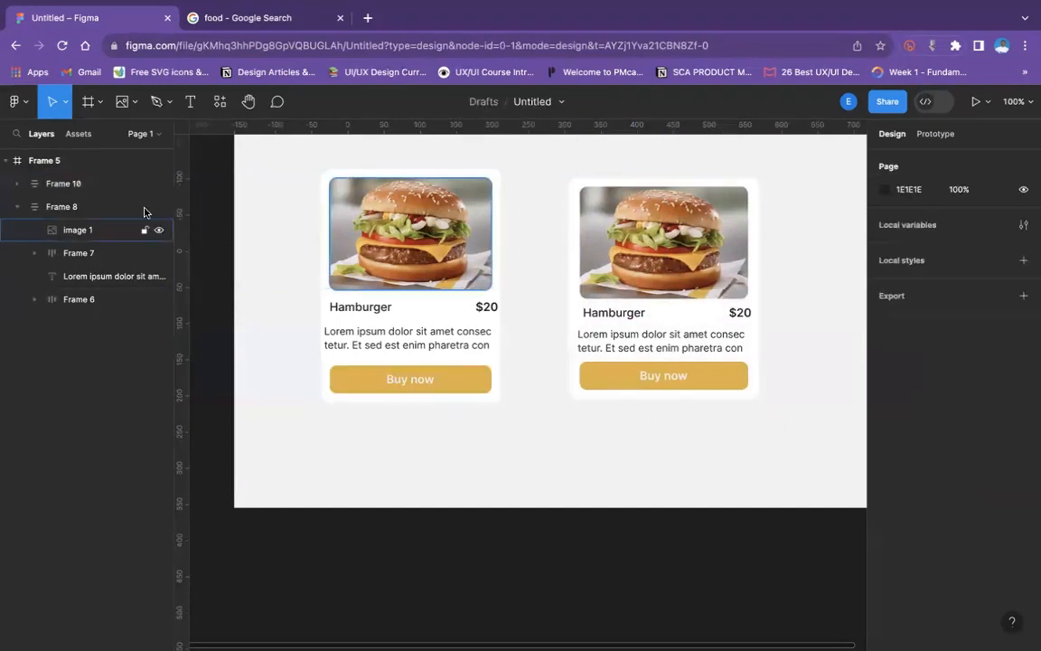
click(643, 271)
click(643, 271)
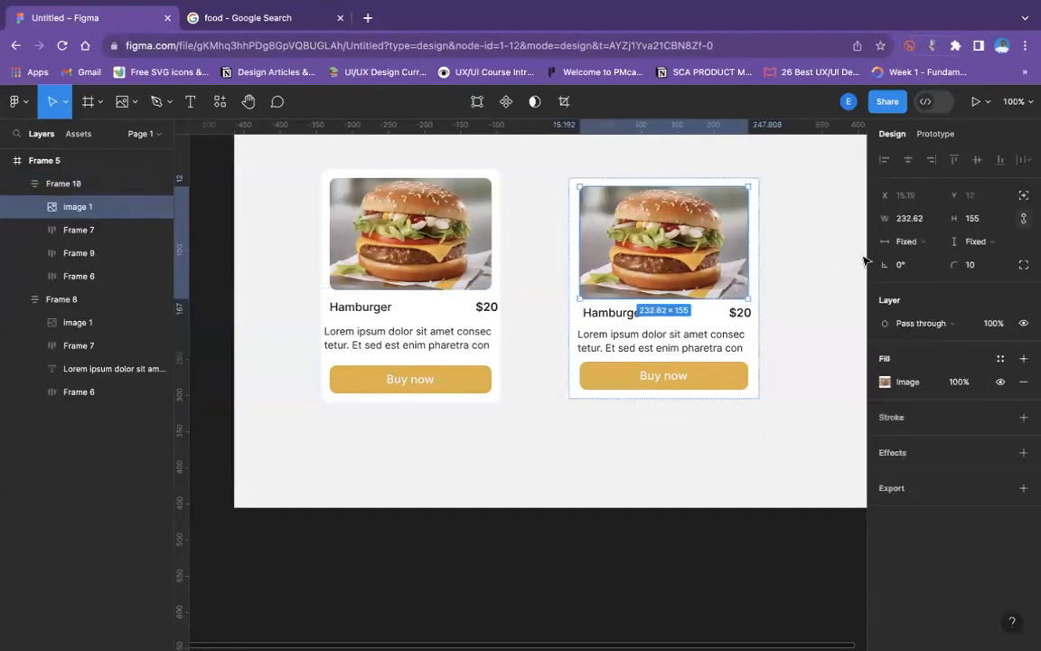
click(915, 244)
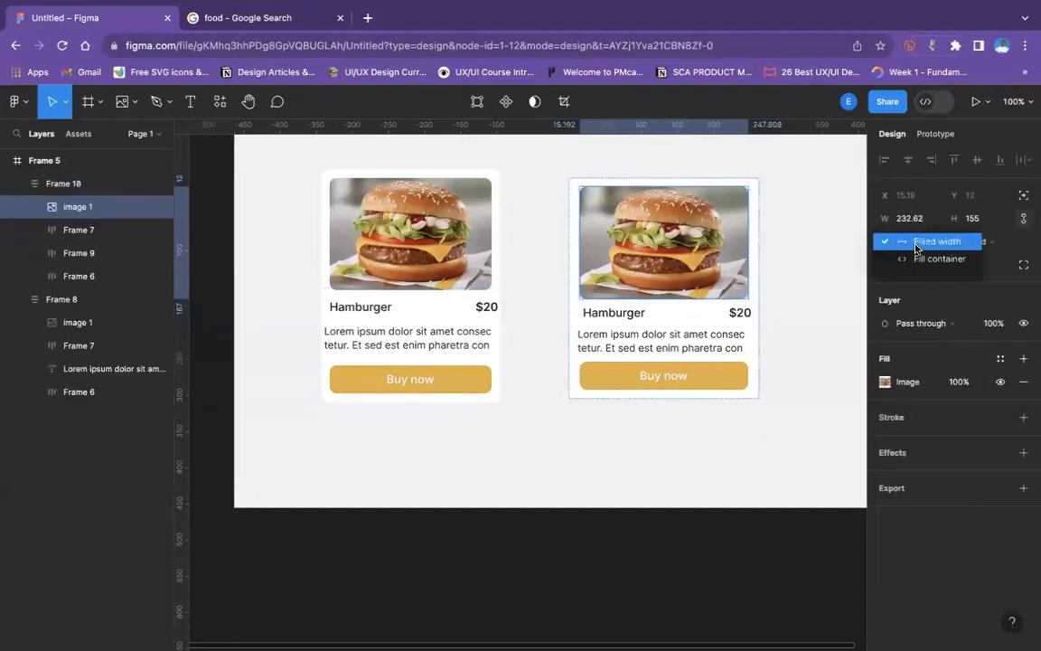
click(935, 259)
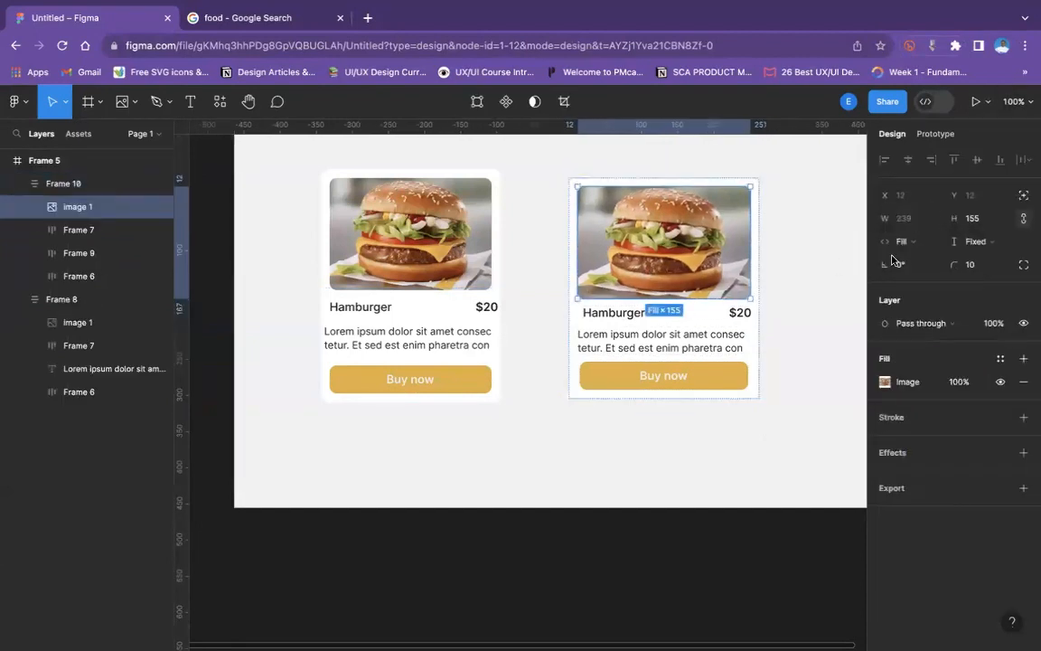
- Set the widths of the new card's title row and description frame to Fill container
click(615, 318)
click(928, 268)
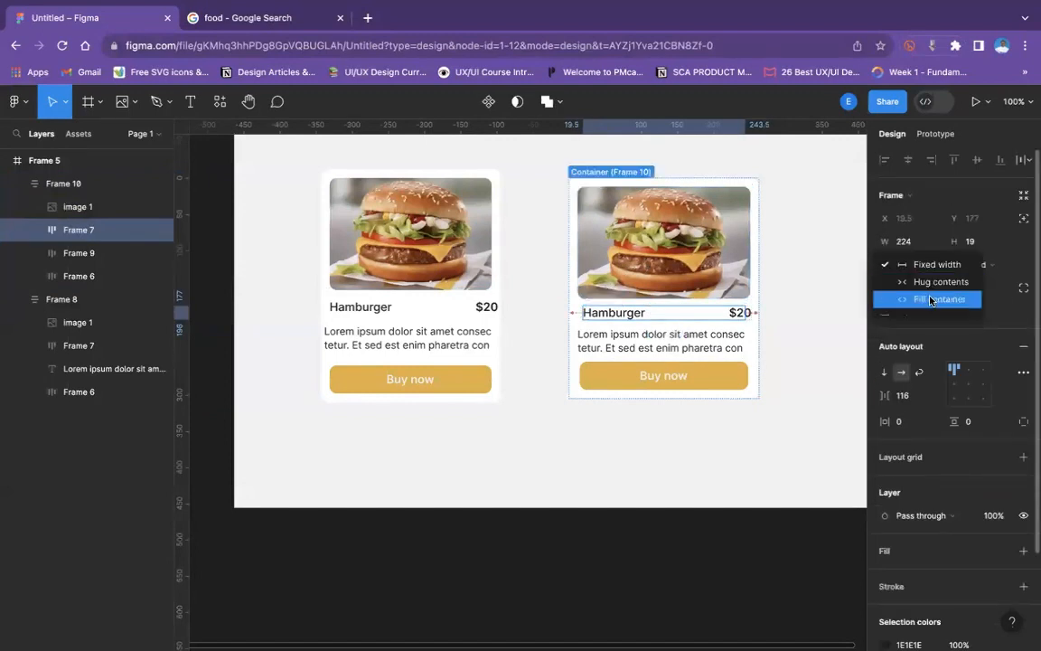
click(931, 299)
click(708, 337)
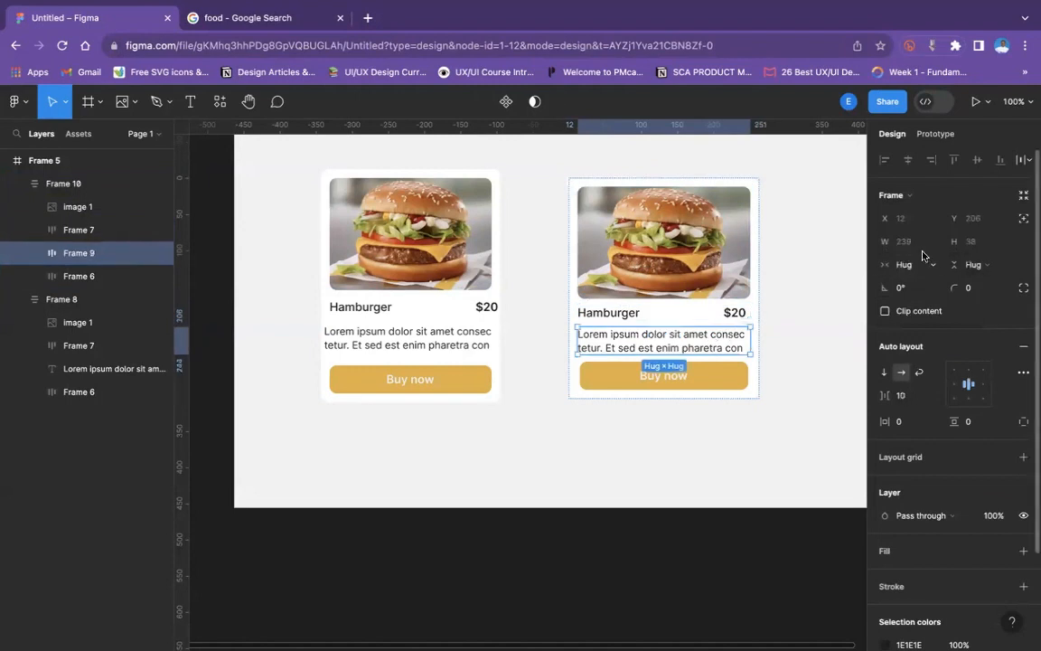
click(926, 263)
click(921, 281)
- Set the new card's Buy now button width to Fill container
click(739, 371)
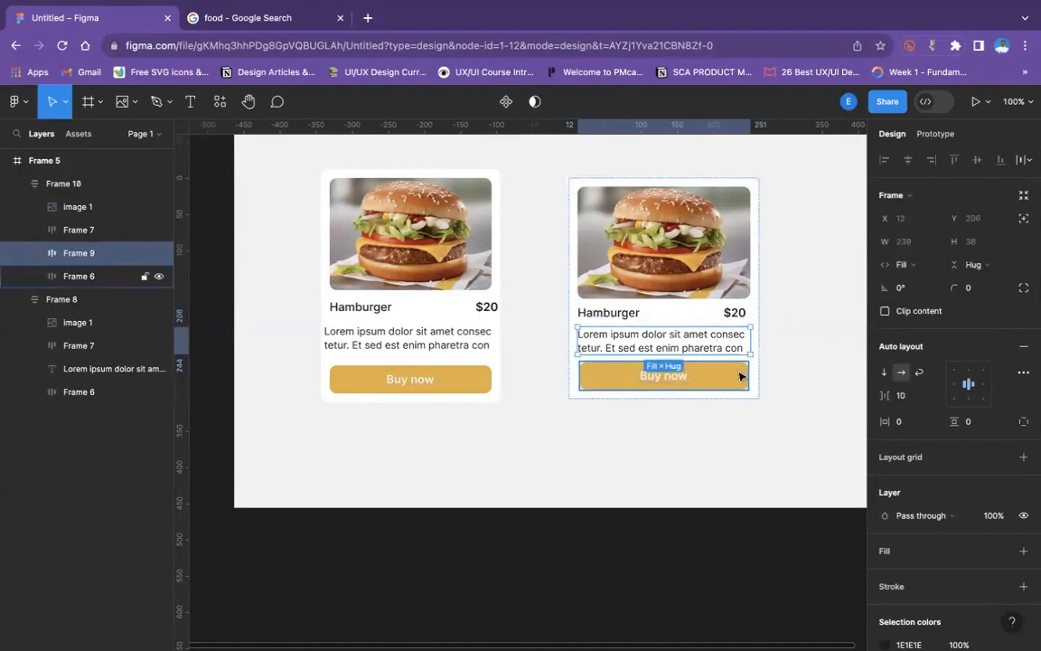
click(918, 275)
click(923, 297)
click(782, 313)
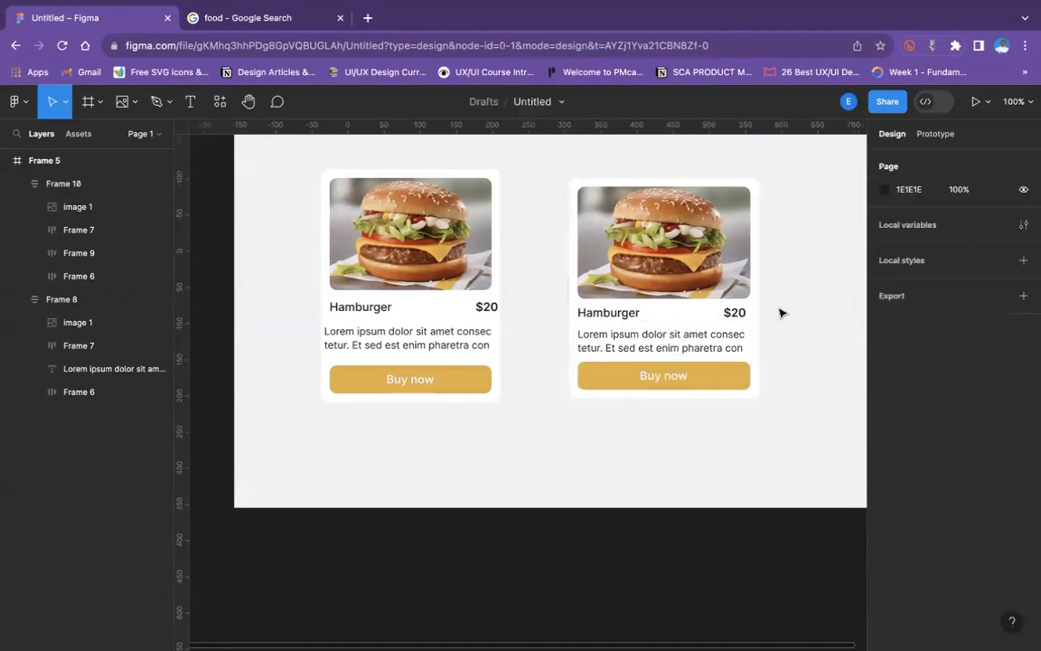
- Try widening the new card to 392 to test how its children resize
click(673, 227)
drag(757, 246, 854, 258)
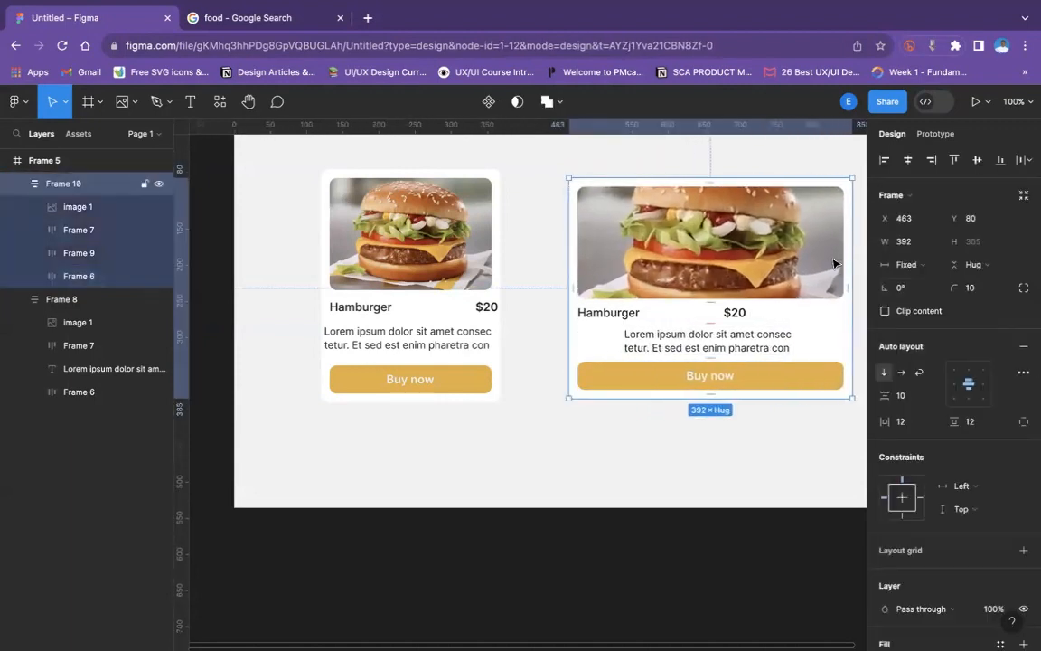
scroll(833, 263, right, 4)
scroll(833, 263, up, 1)
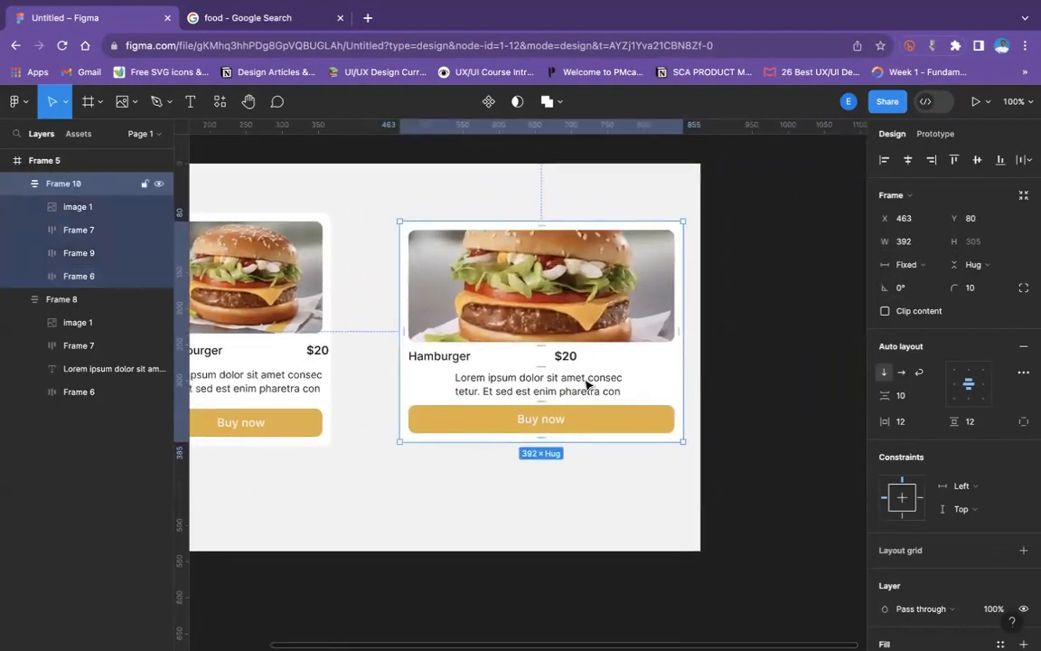
- Try Hug contents for the description frame's width, then undo it together with the card widening
click(585, 385)
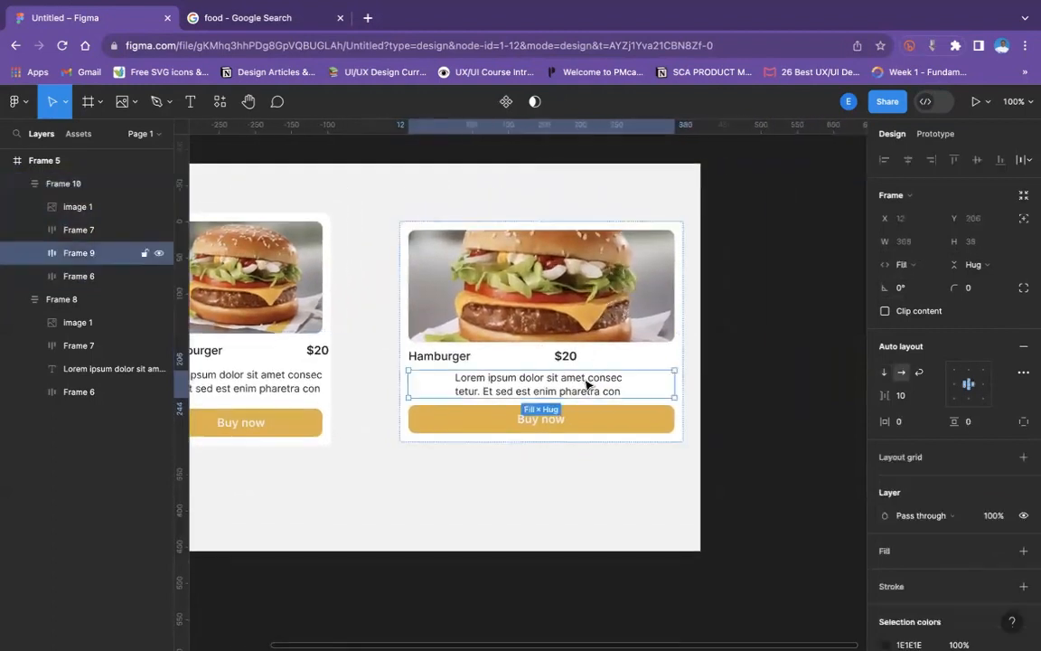
click(928, 267)
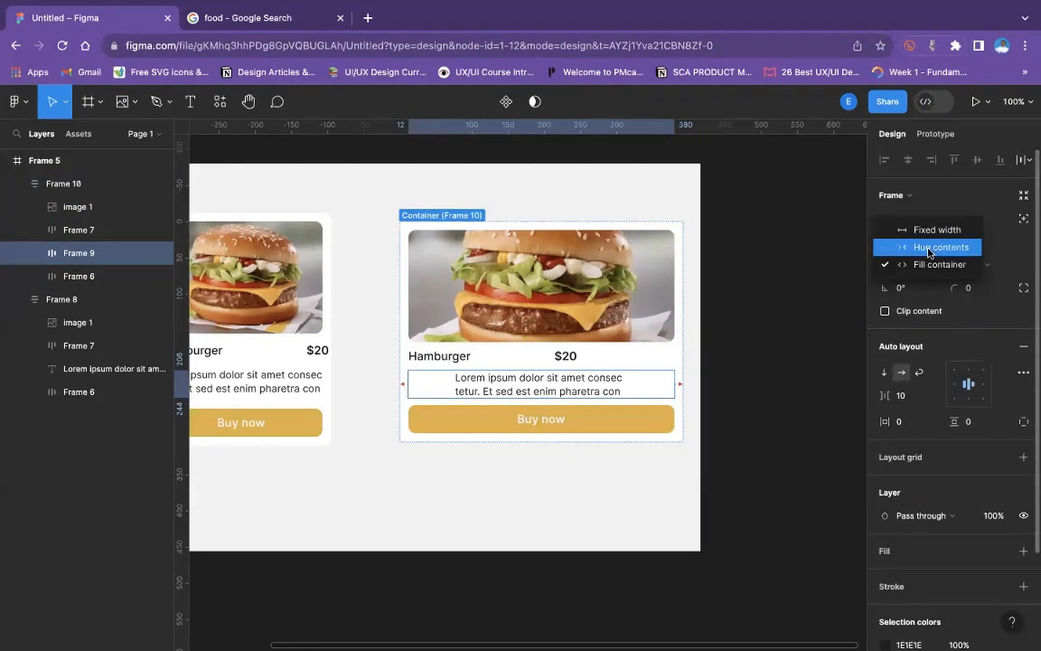
click(928, 249)
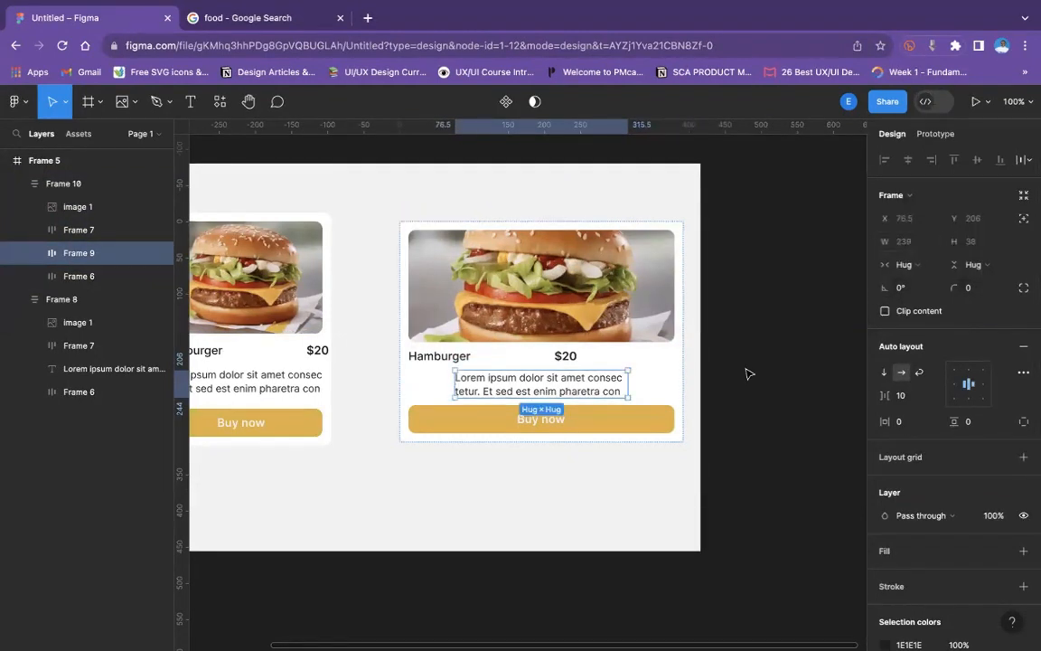
key(ctrl+z)
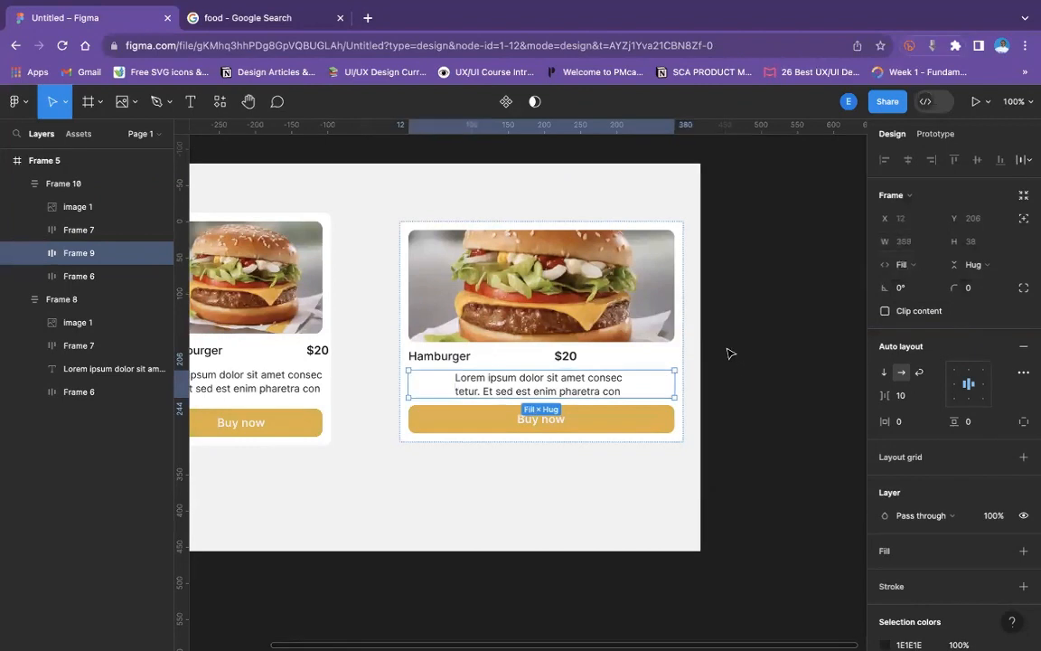
key(ctrl+z)
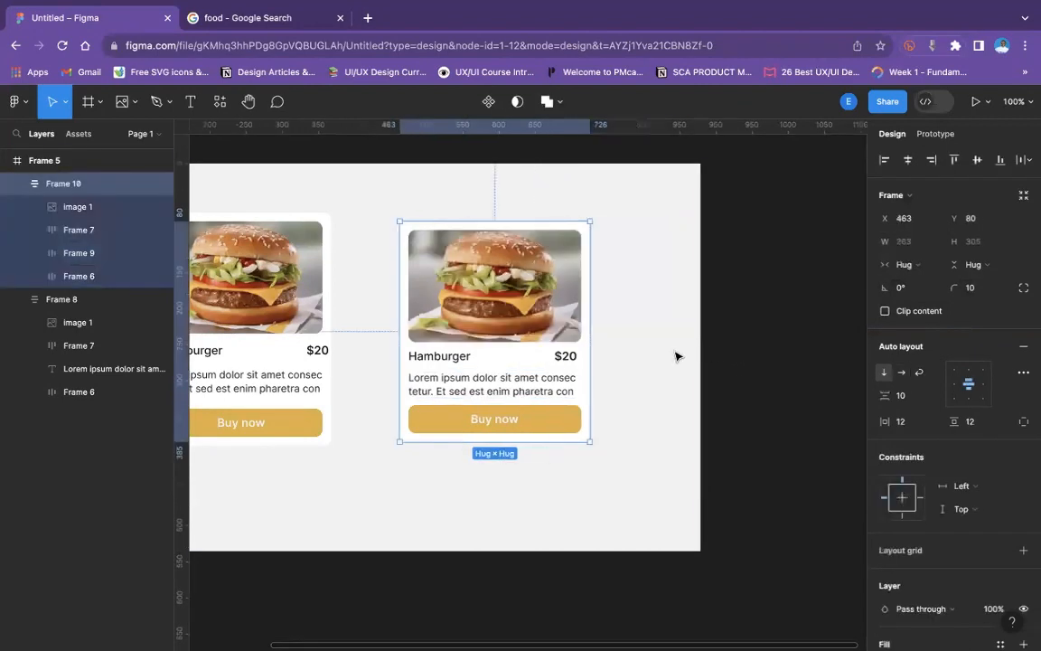
- Set the description frame's height to Fill container and widen the new card to 305
click(535, 373)
click(975, 265)
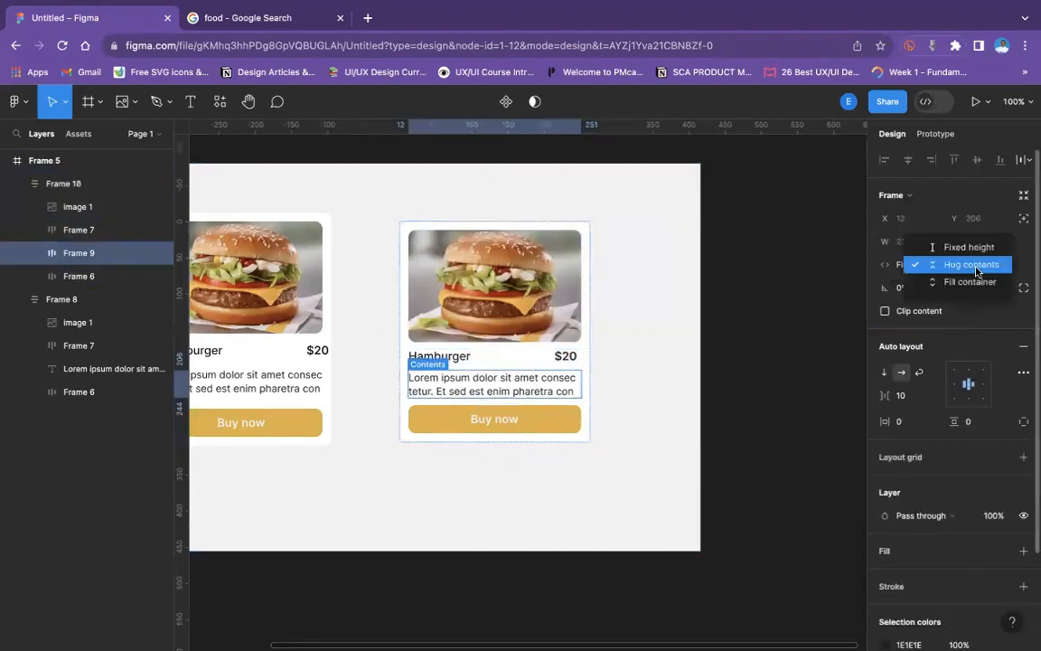
click(969, 282)
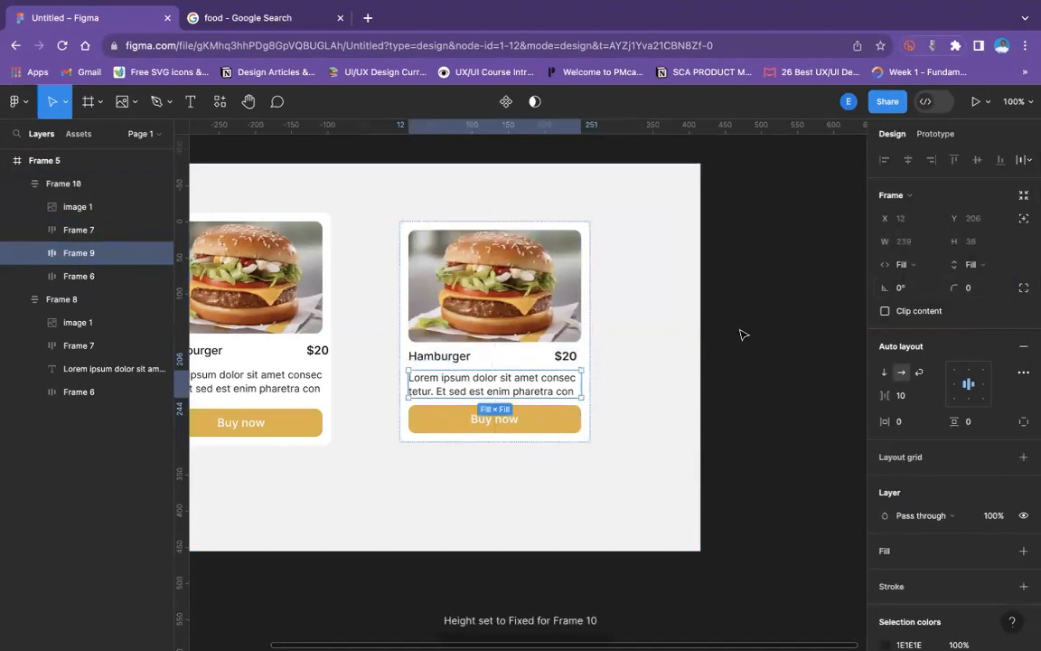
click(614, 322)
drag(589, 311, 619, 316)
- Set the width of the new card's Hamburger and $20 title row to Hug contents
click(443, 359)
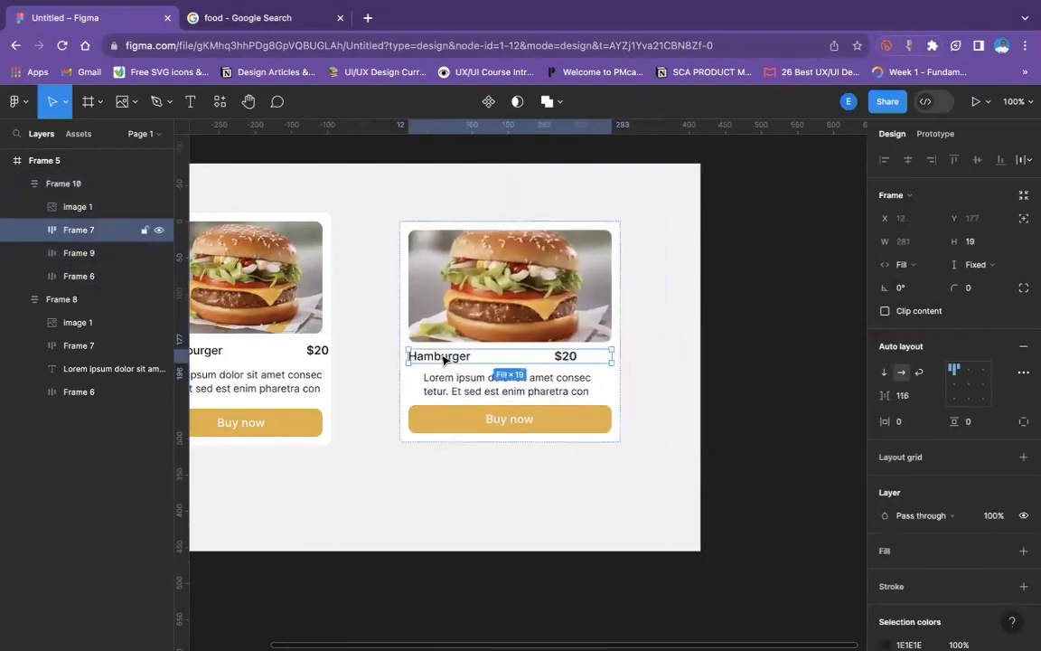
click(563, 358)
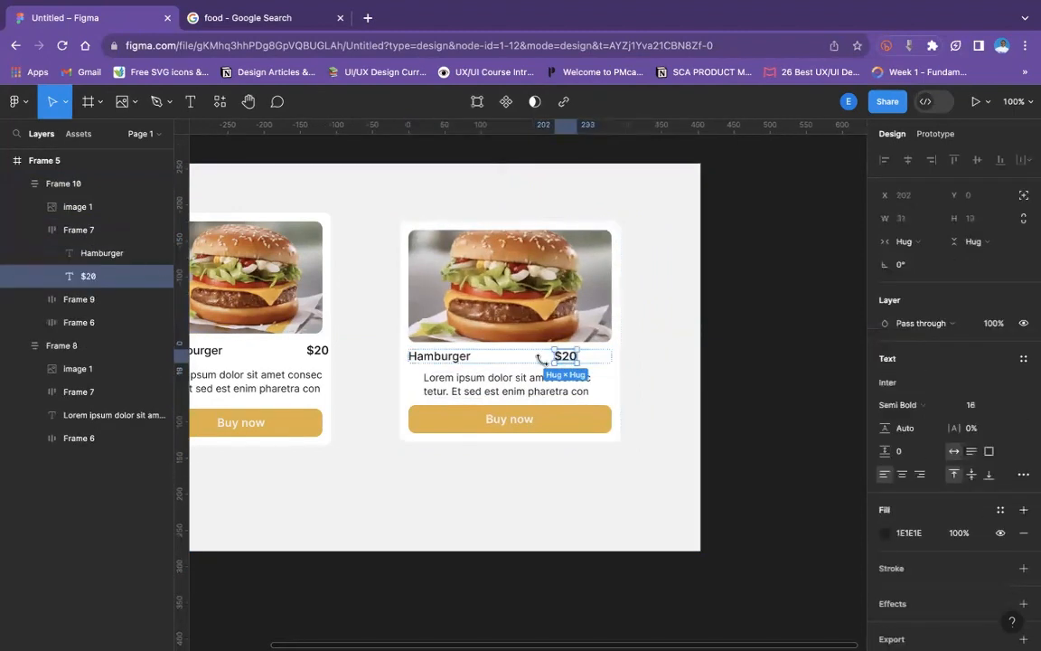
click(84, 236)
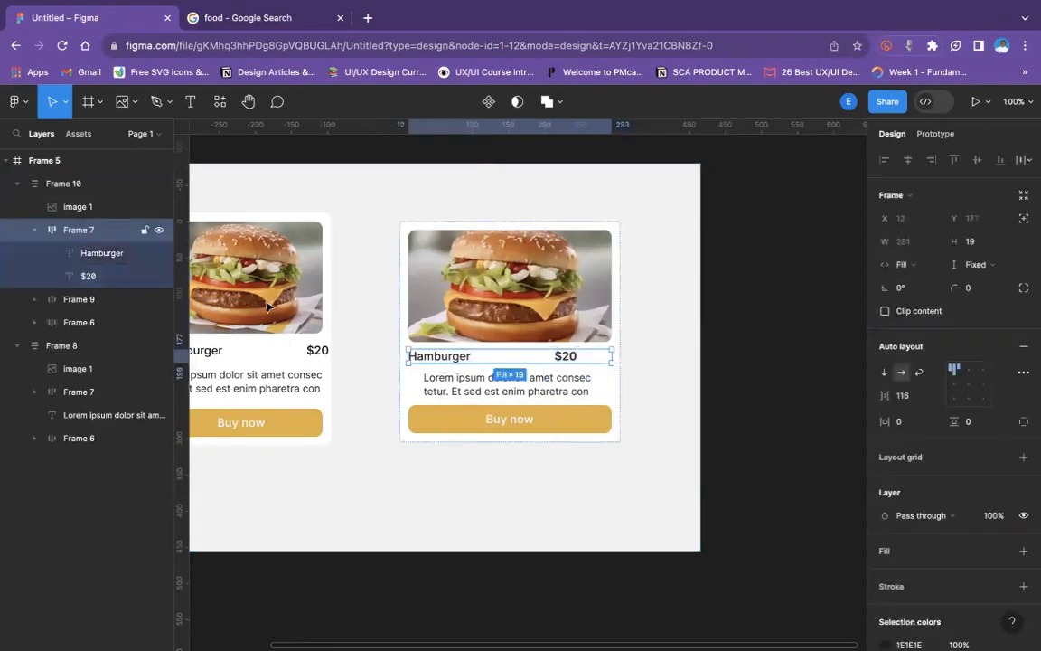
click(905, 264)
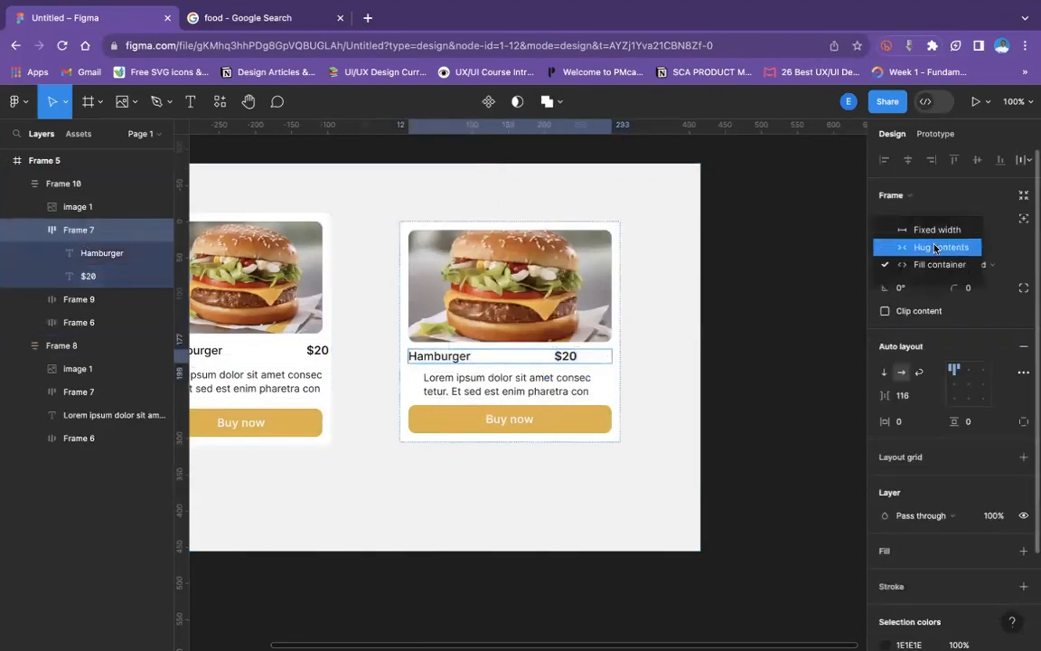
click(934, 246)
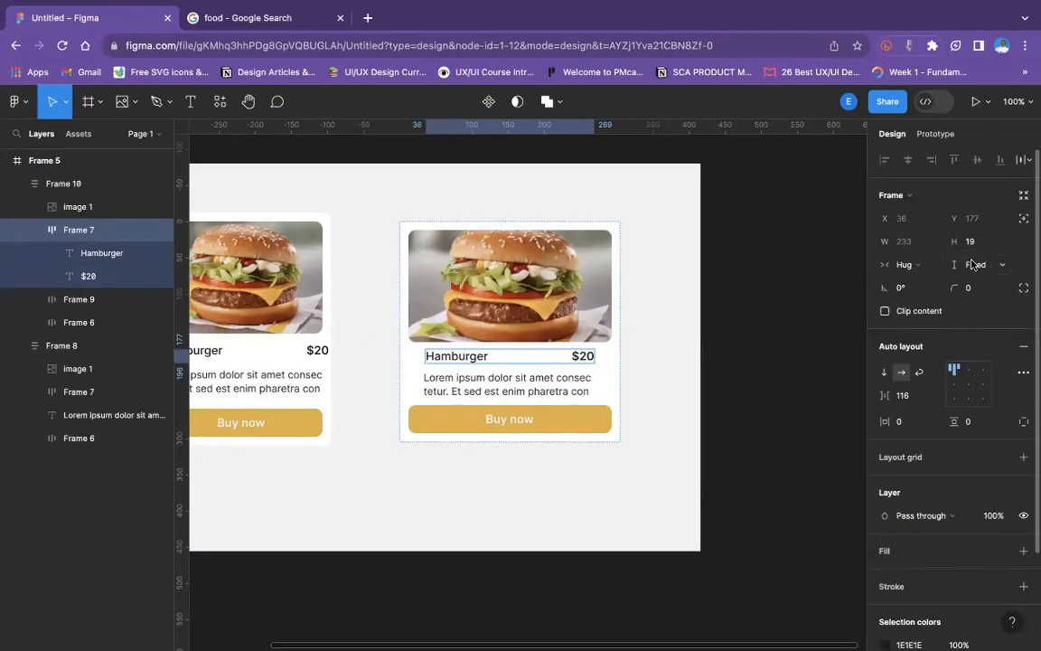
- Try widening the new card to 444, then undo the resize
click(643, 382)
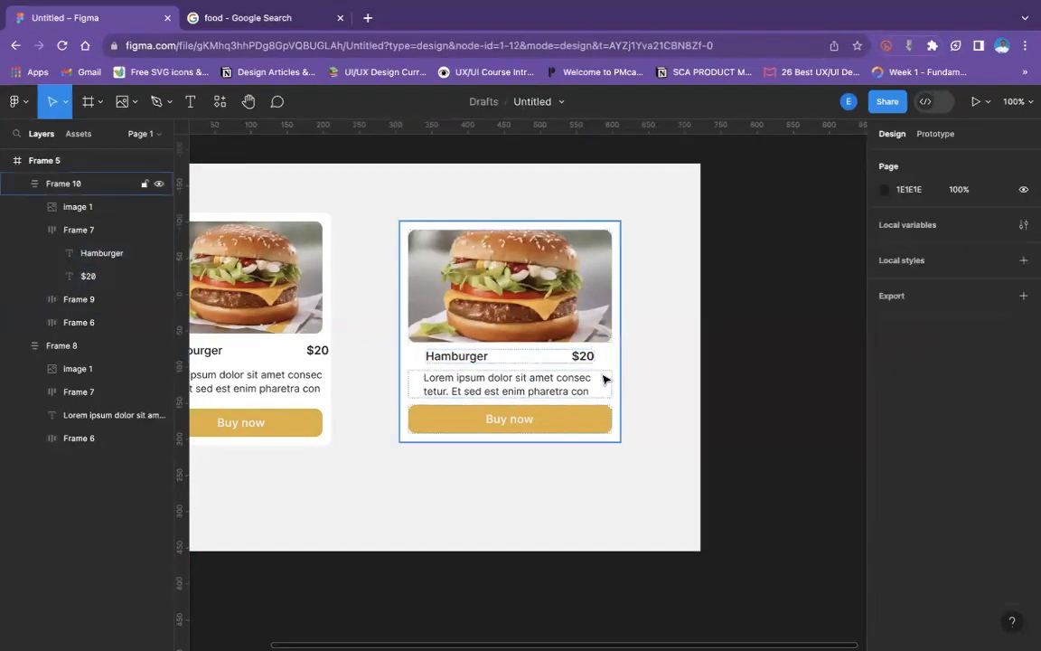
click(605, 375)
drag(623, 372, 720, 373)
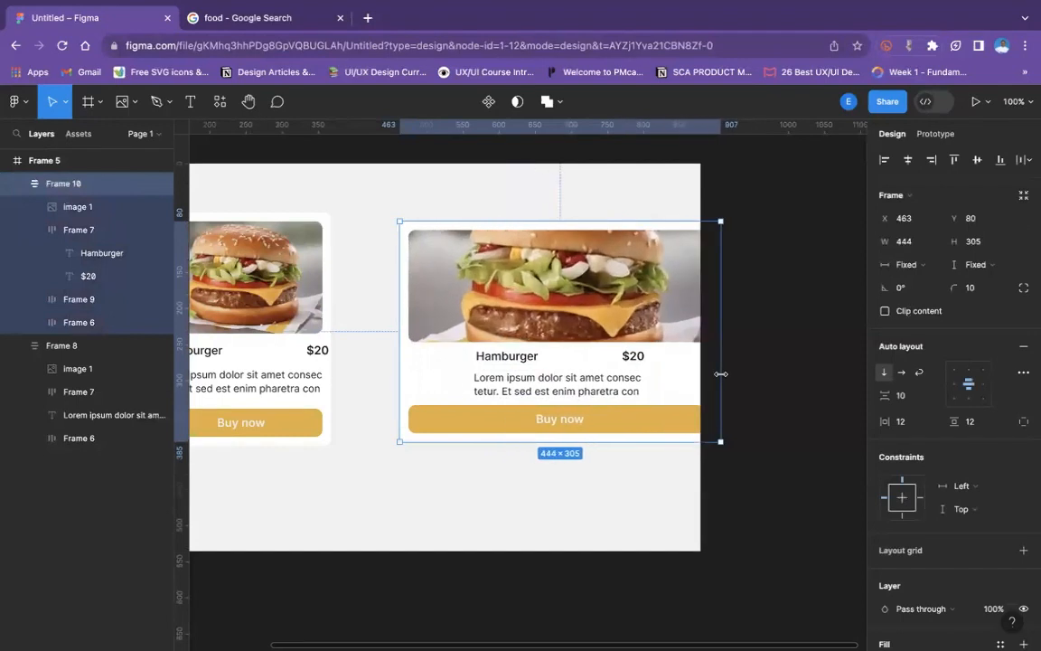
key(ctrl+z)
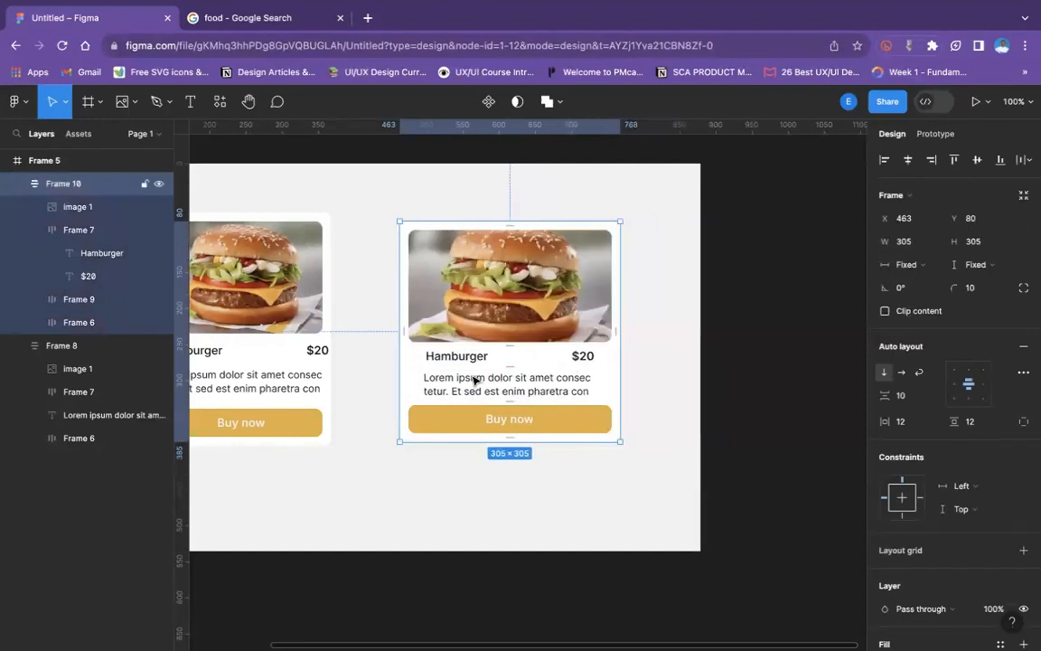
- Try Hug contents and Fixed height plus Fixed width on the new card's description frame, and undo these sizing changes
click(474, 380)
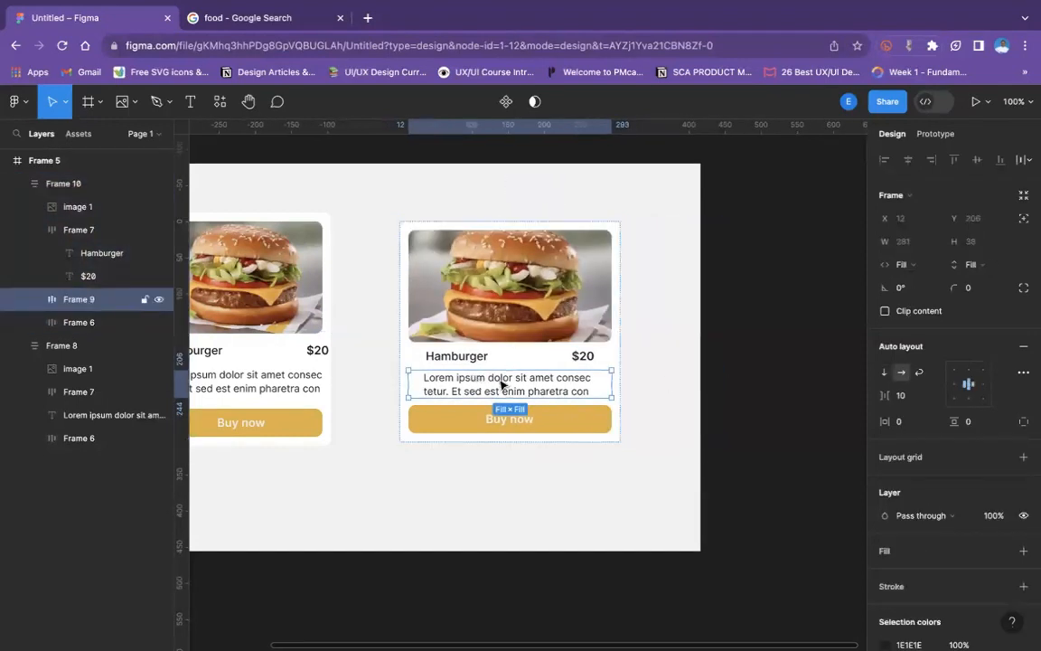
click(985, 270)
click(985, 253)
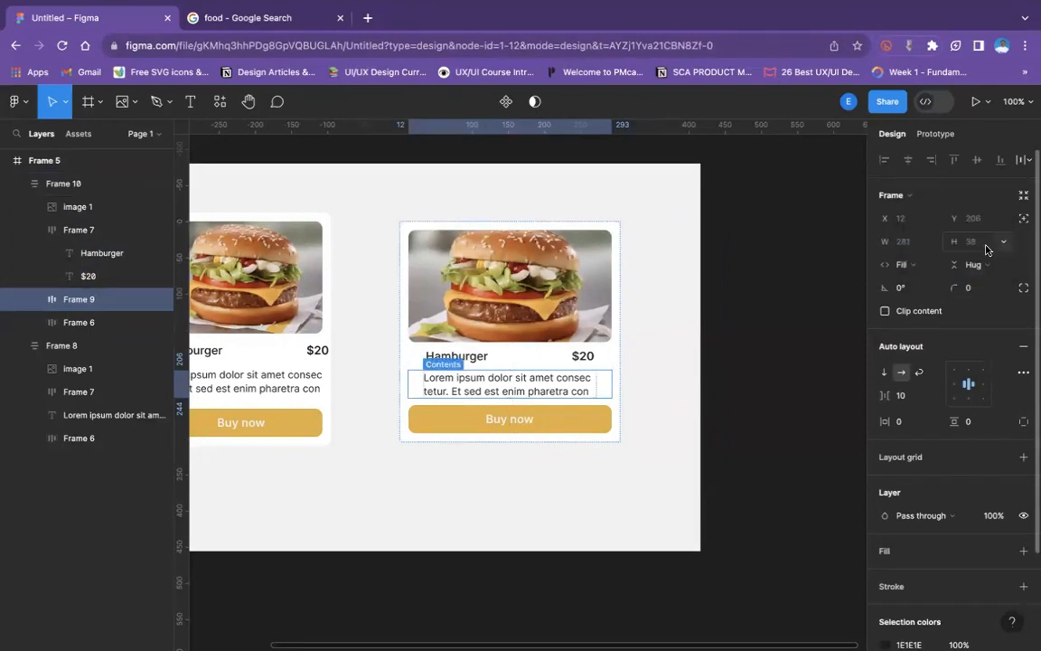
click(985, 266)
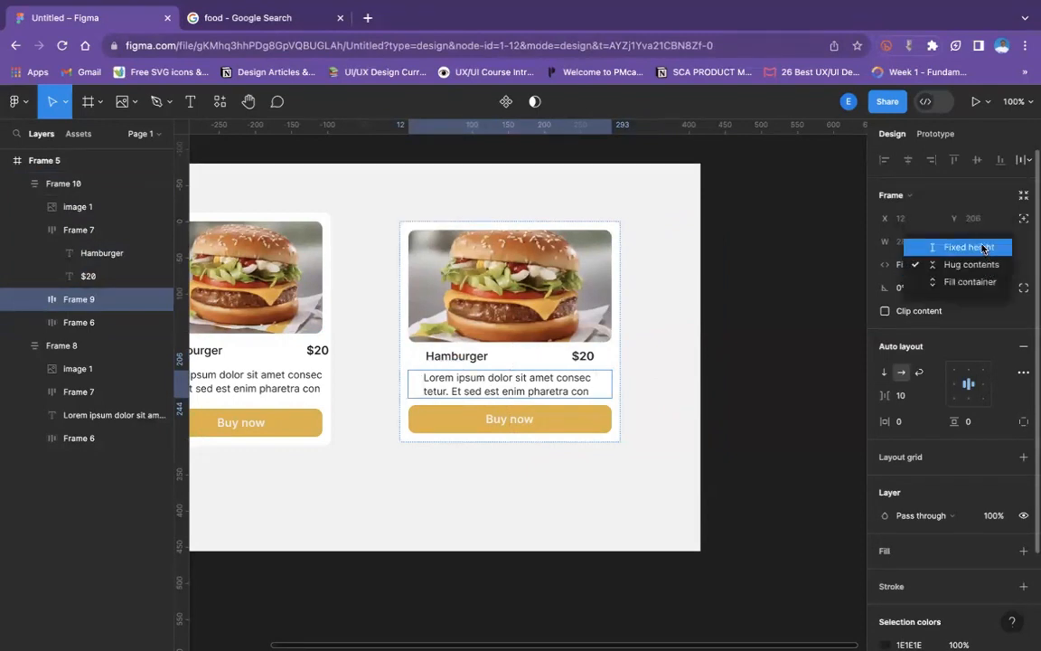
click(985, 244)
click(926, 266)
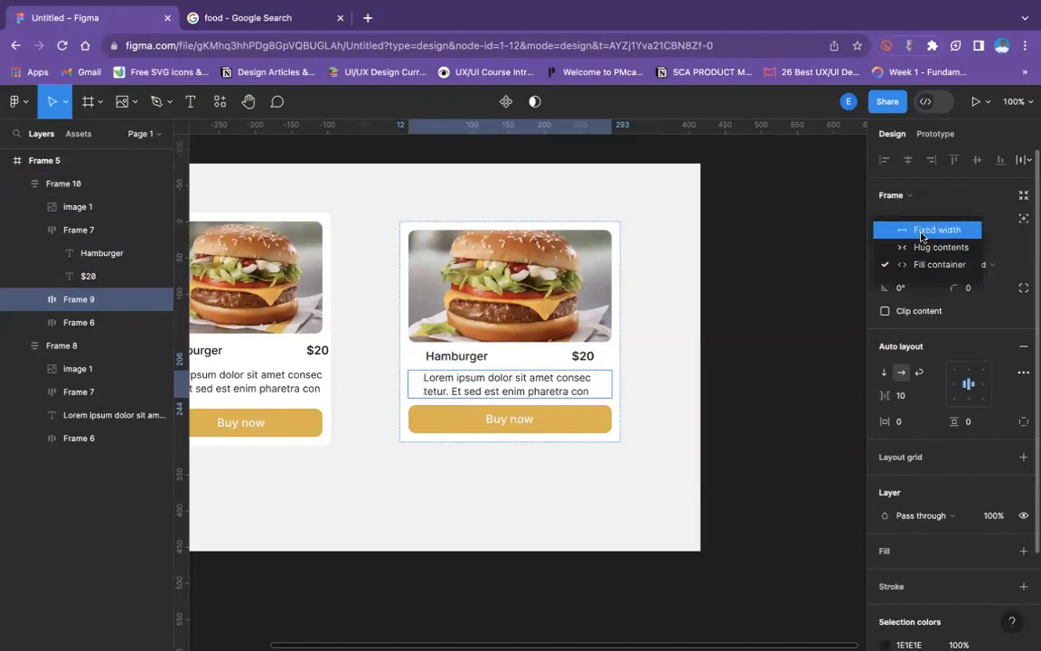
click(922, 228)
key(super+z)
key(super+z)
key(super+z)
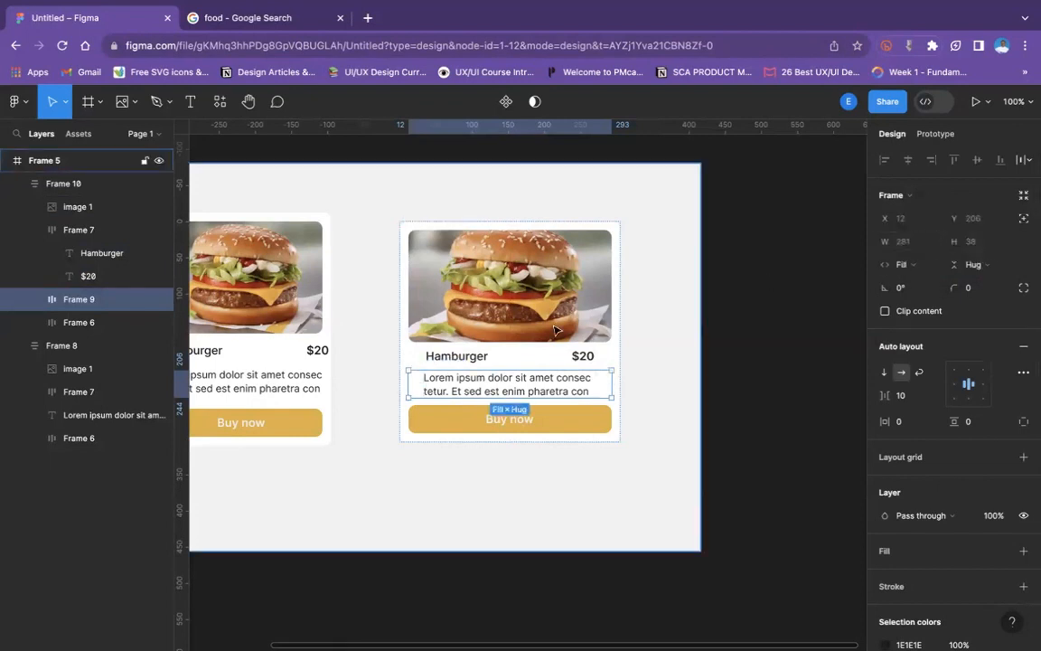
- Select the Hamburger and $20 title row inside the original burger card
scroll(510, 334, left, 1)
scroll(495, 334, left, 3)
scroll(495, 335, down, 1)
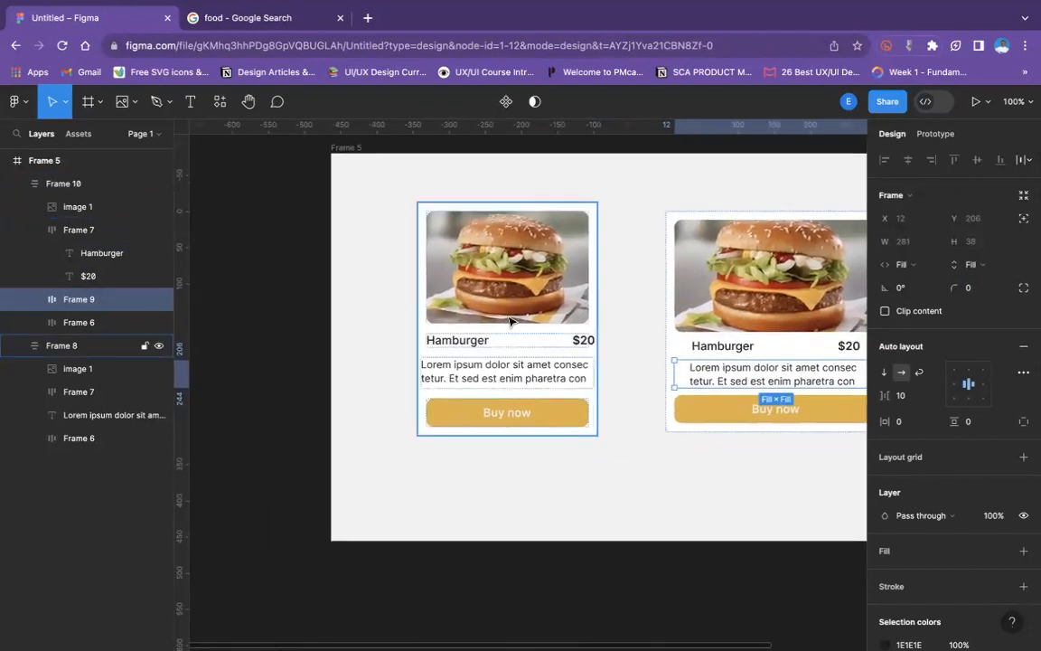
click(512, 341)
click(512, 341)
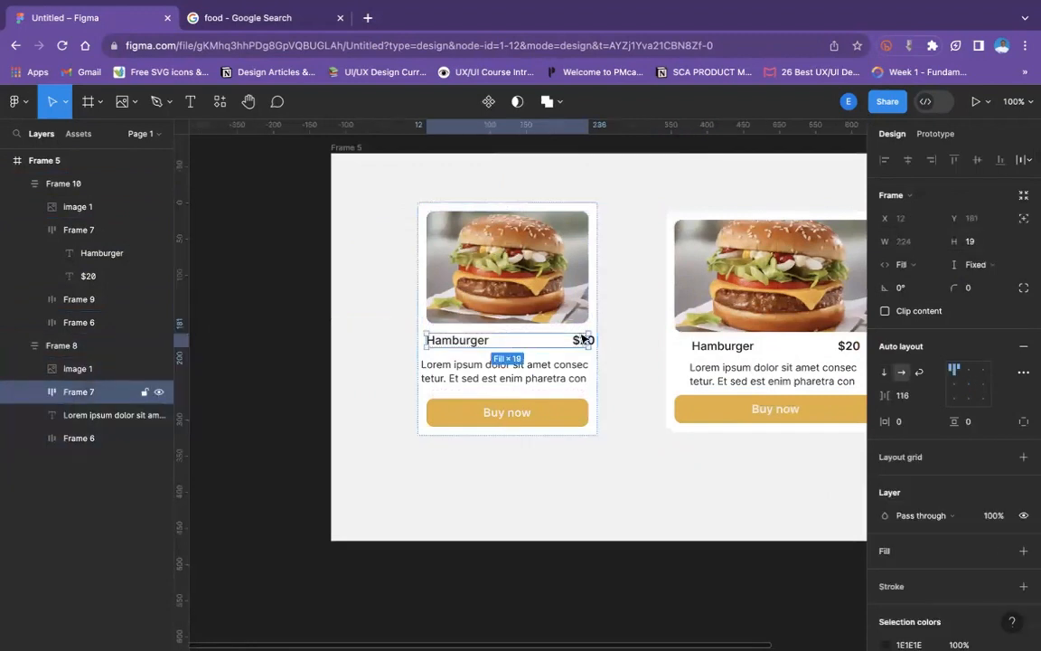
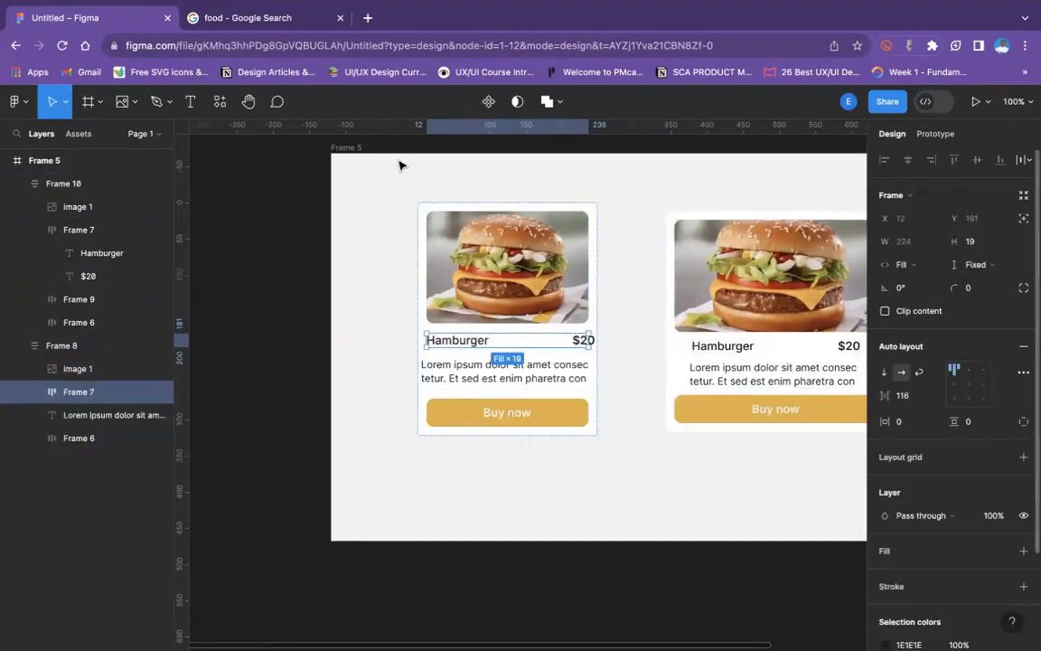
- Set the width of the original card's Hamburger and $20 title row to Hug contents
mouse_move(639, 11)
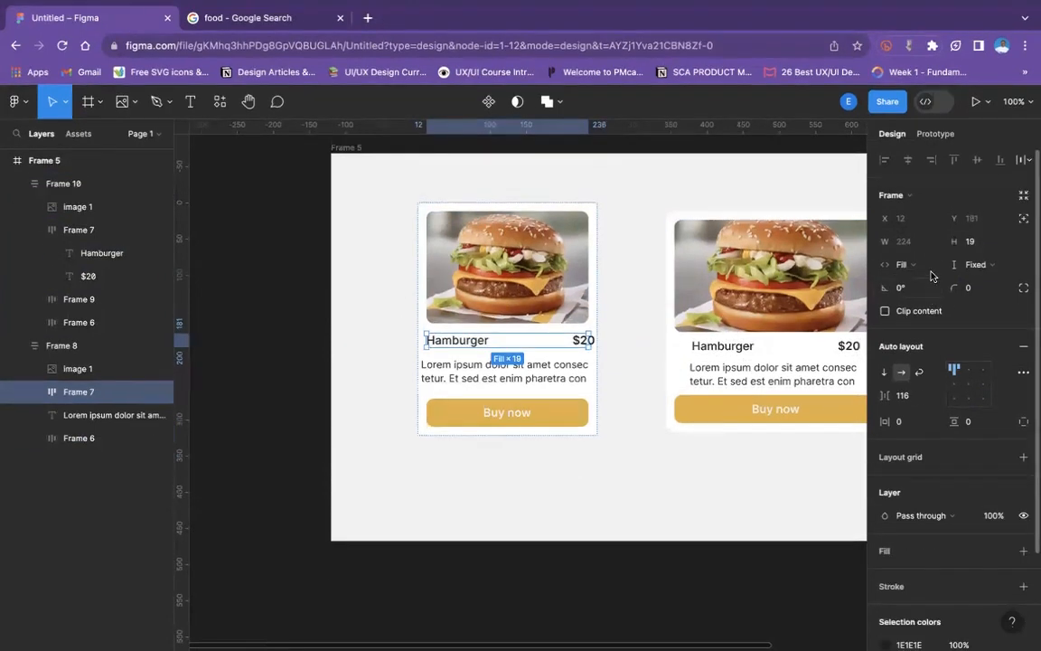
click(904, 264)
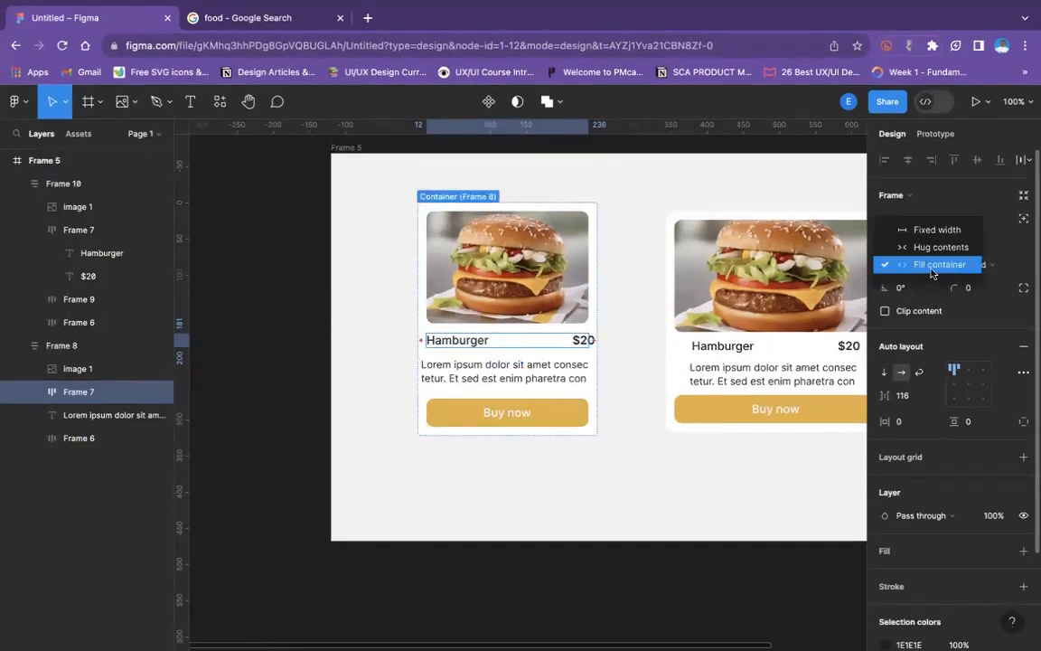
click(933, 248)
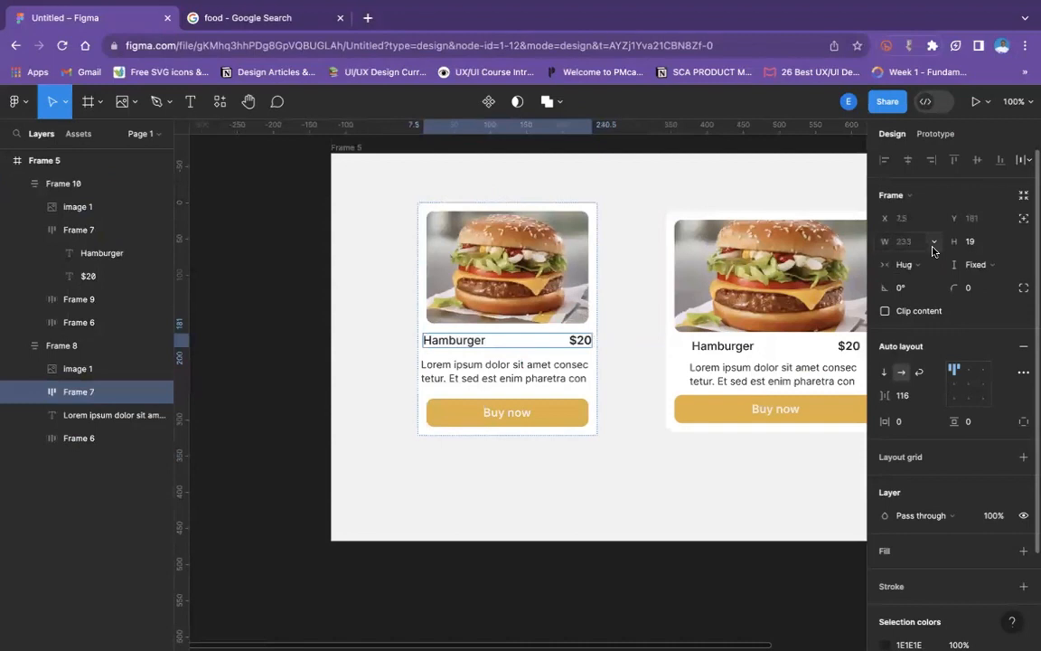
- Widen the original burger card to about 286
click(599, 361)
click(593, 337)
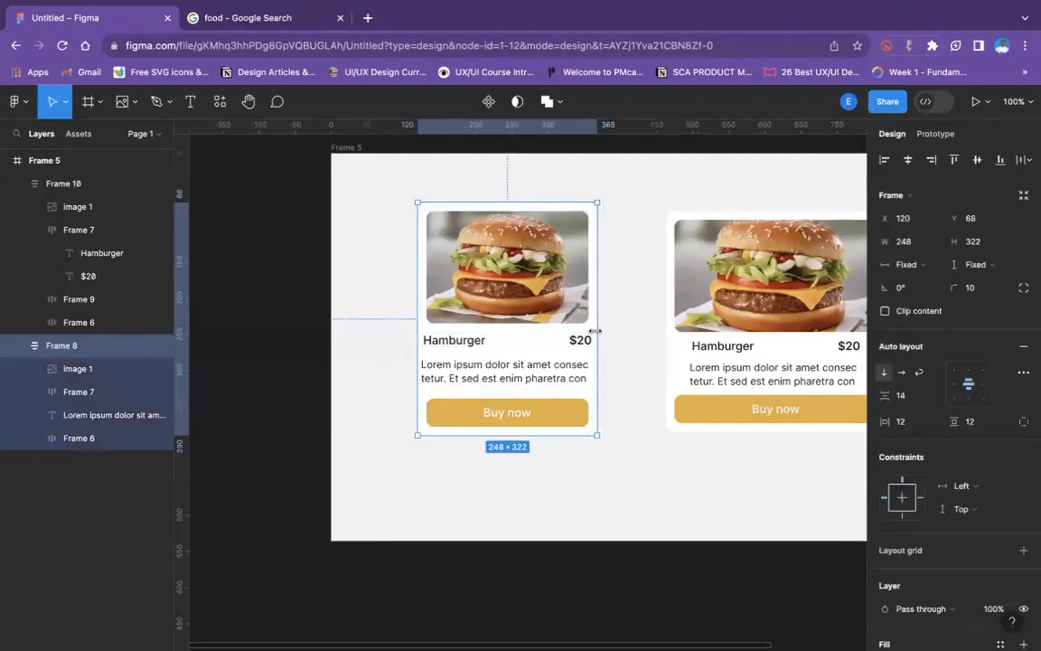
drag(616, 332, 647, 338)
click(655, 338)
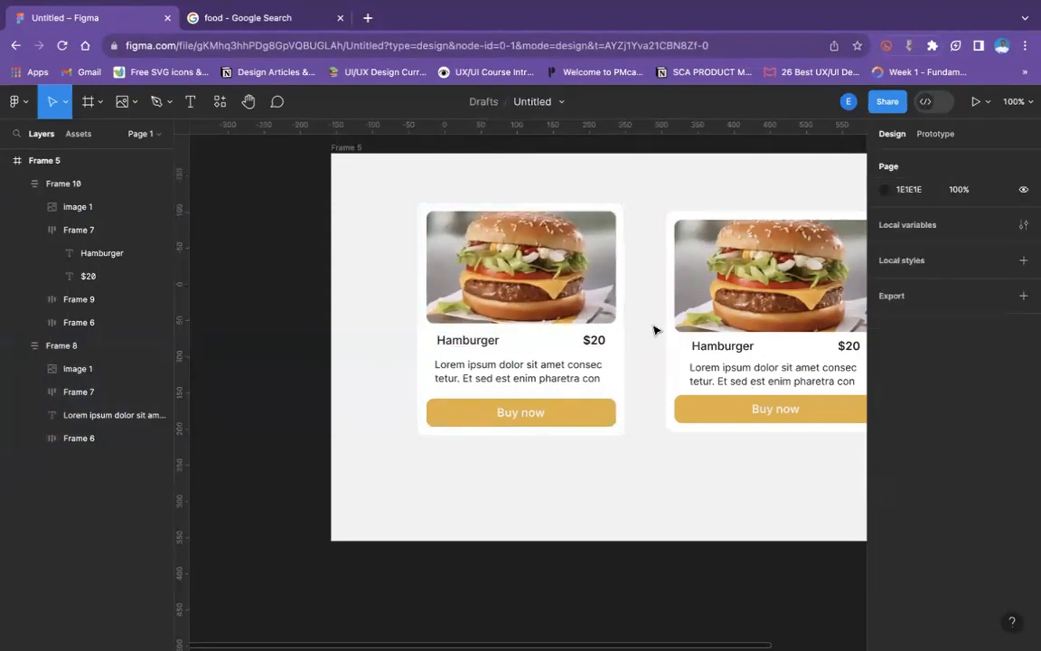
- Try widening the original card to 343 and setting its description text to Hug contents, and undo both changes
click(545, 261)
drag(623, 278, 666, 276)
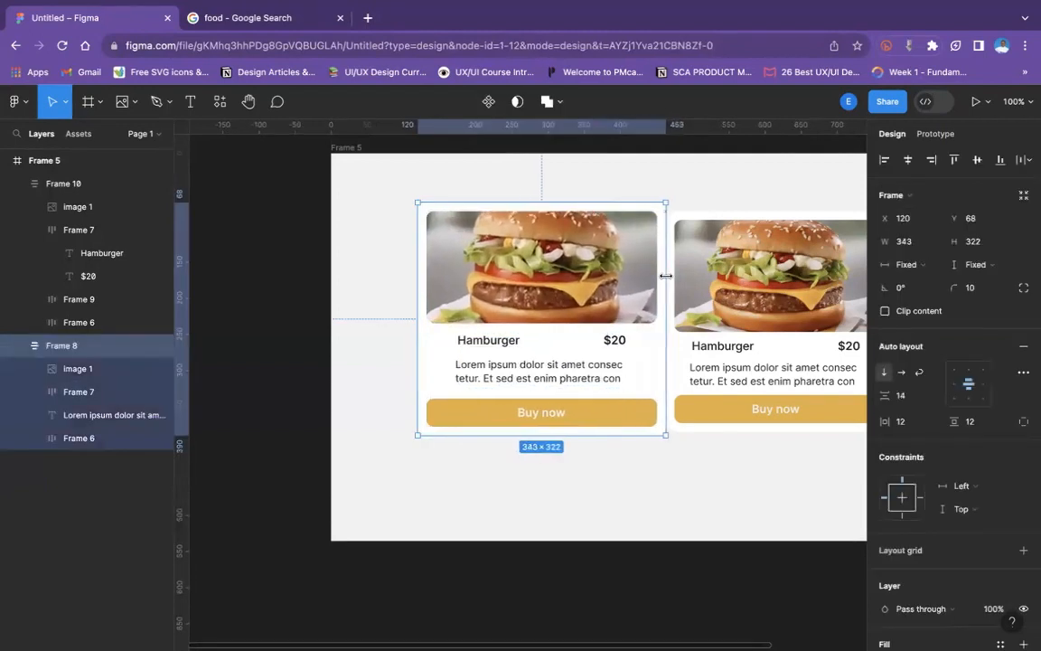
click(592, 382)
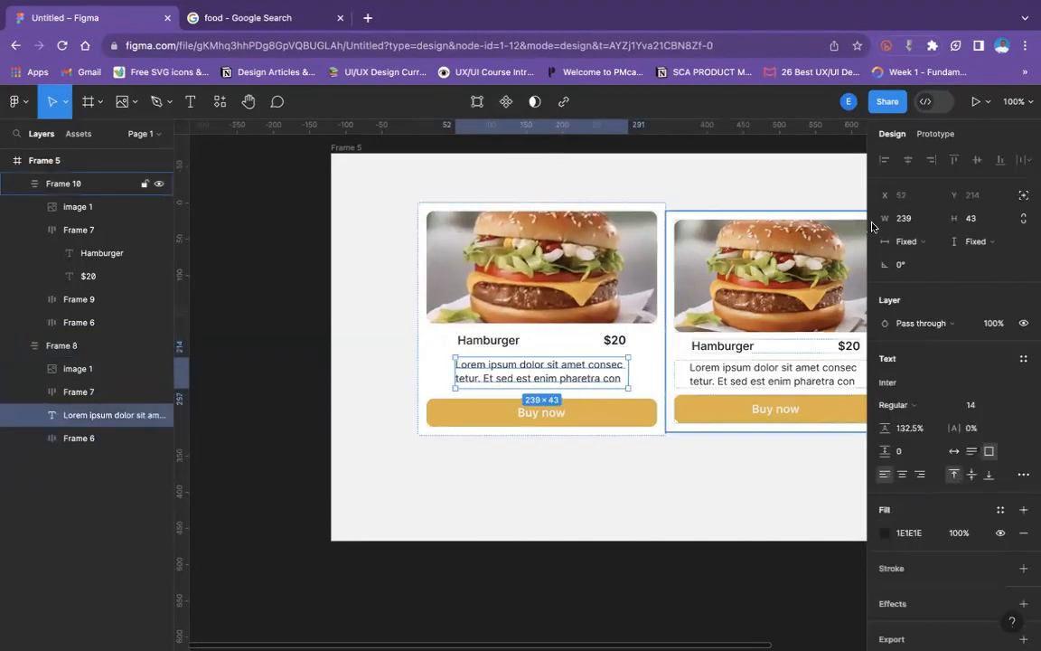
click(905, 241)
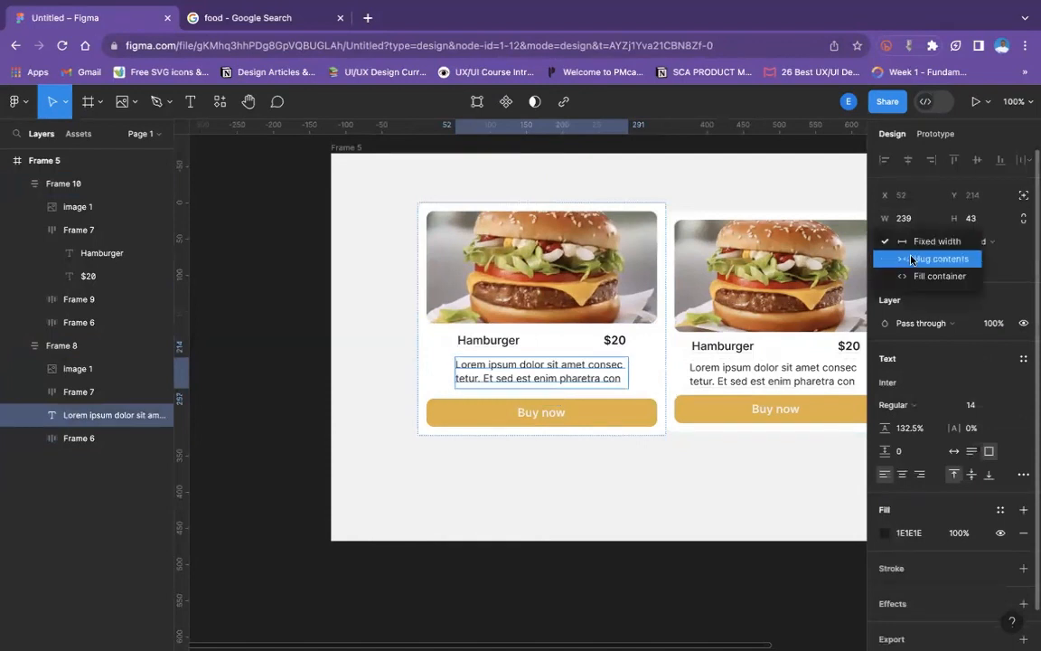
click(913, 259)
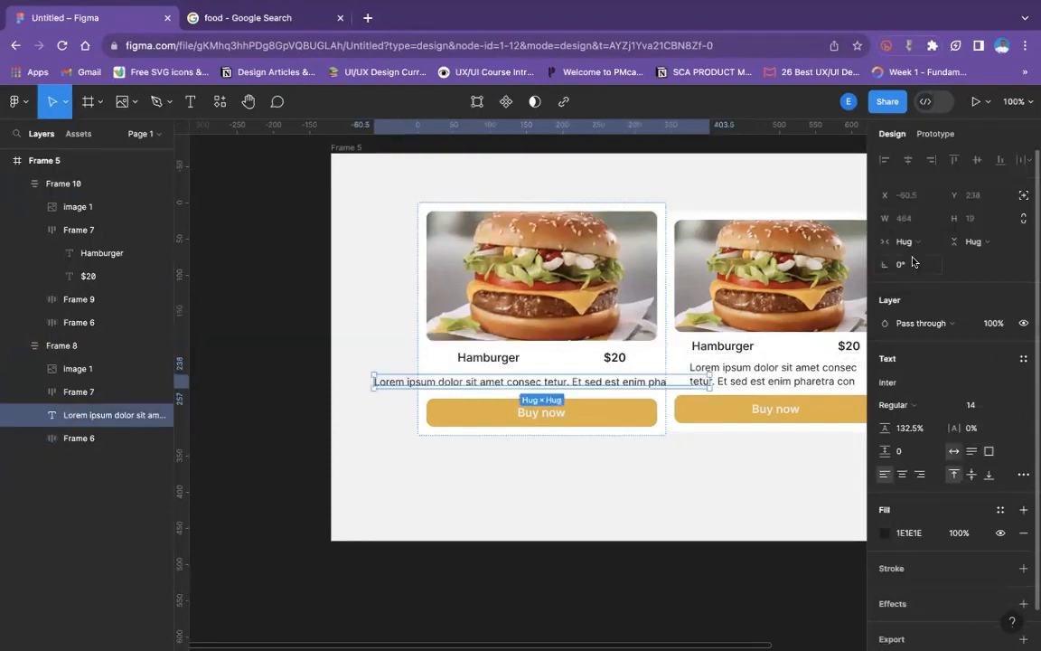
click(428, 326)
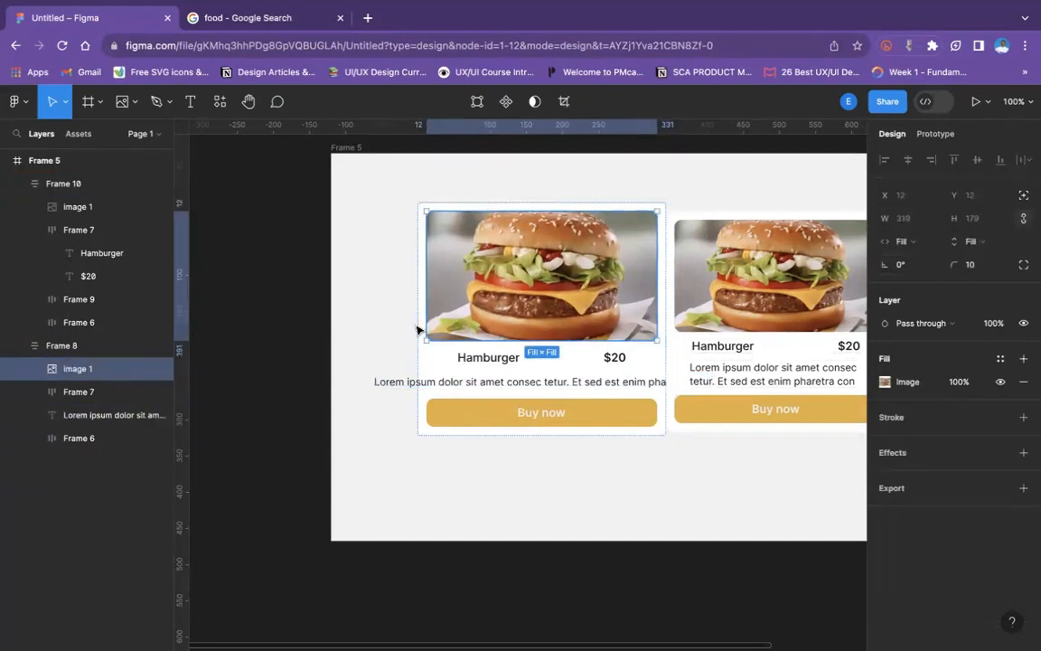
click(418, 329)
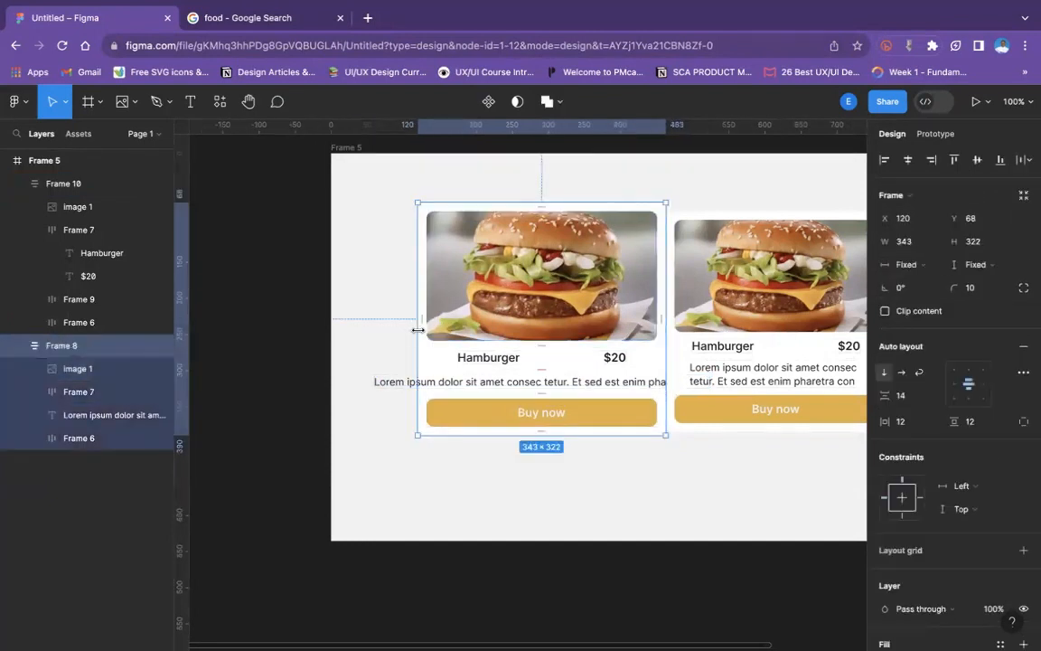
key(super+z)
key(super+z)
key(super+z)
key(super+z)
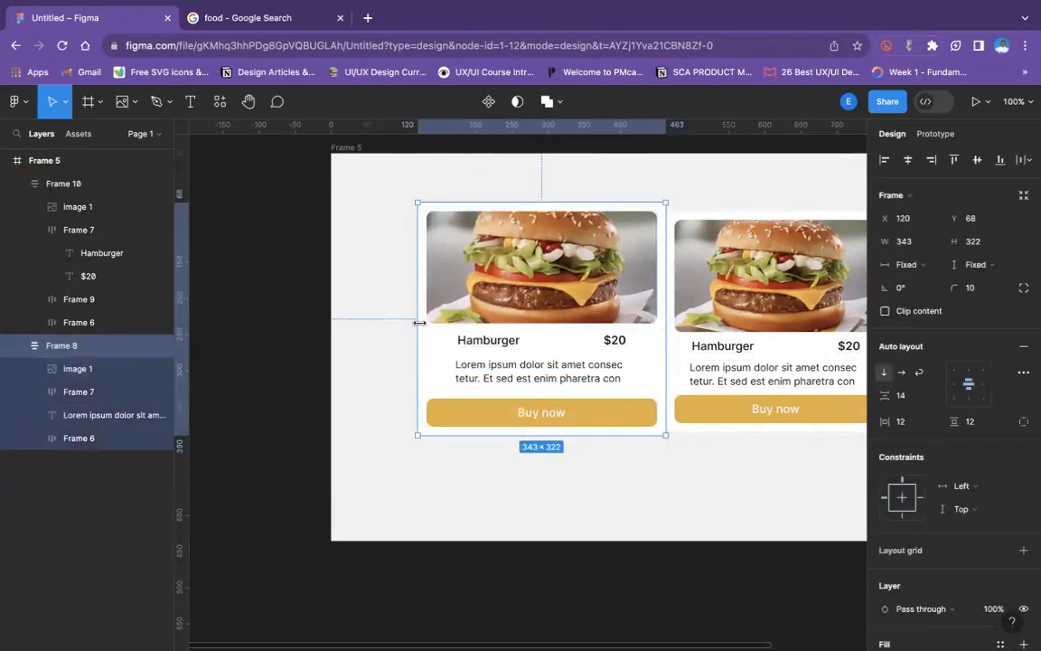
key(super+z)
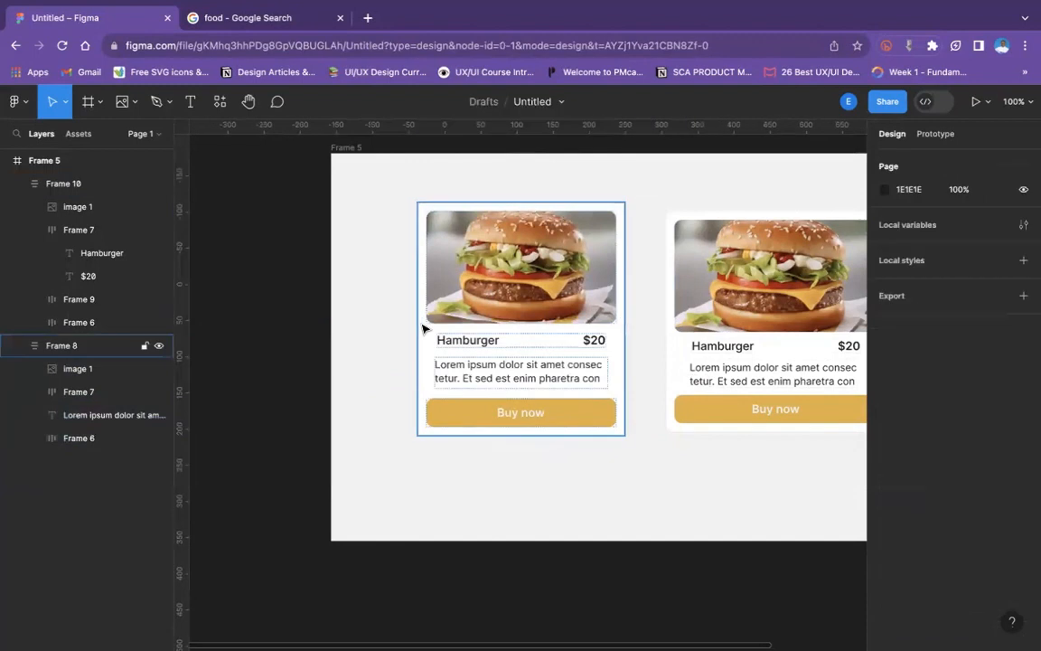
- Set the original card's width and height to Hug contents, and widen the card to 284
click(458, 223)
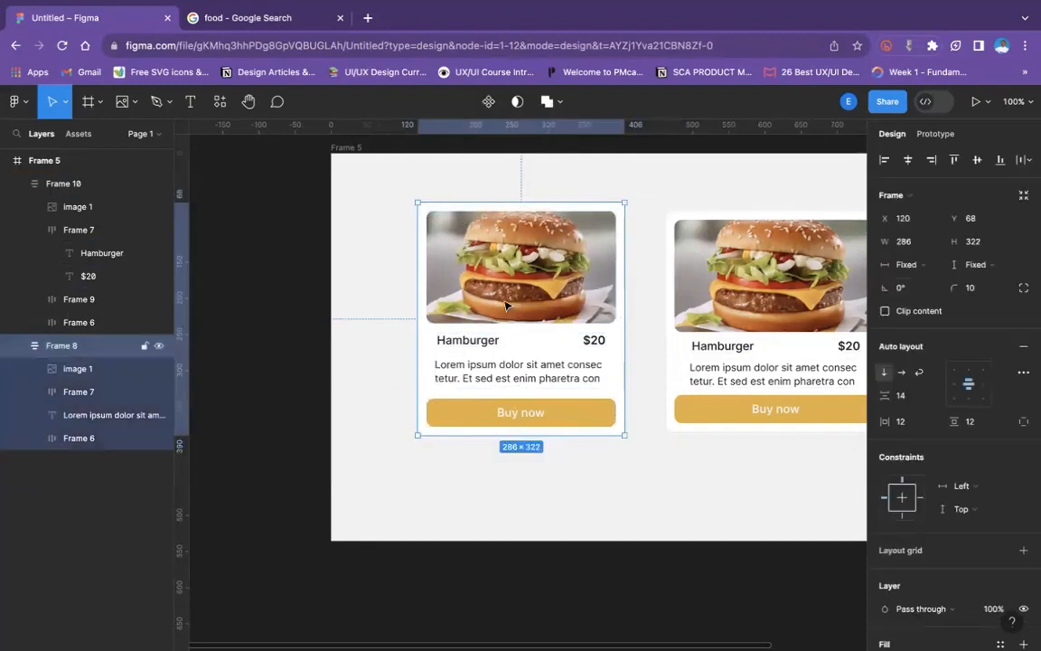
click(906, 264)
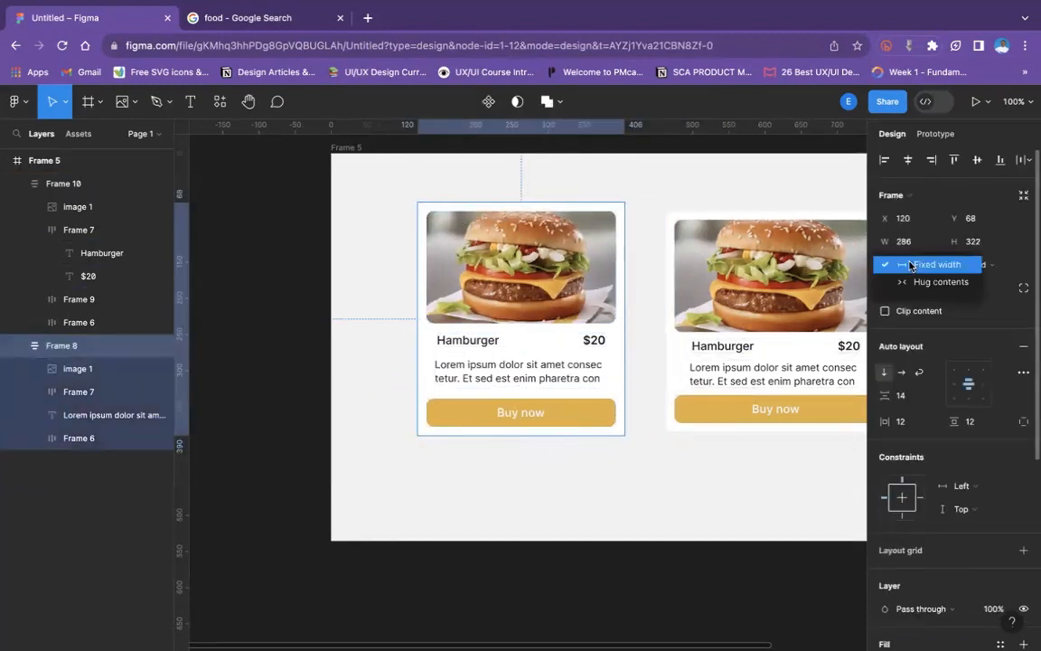
click(938, 281)
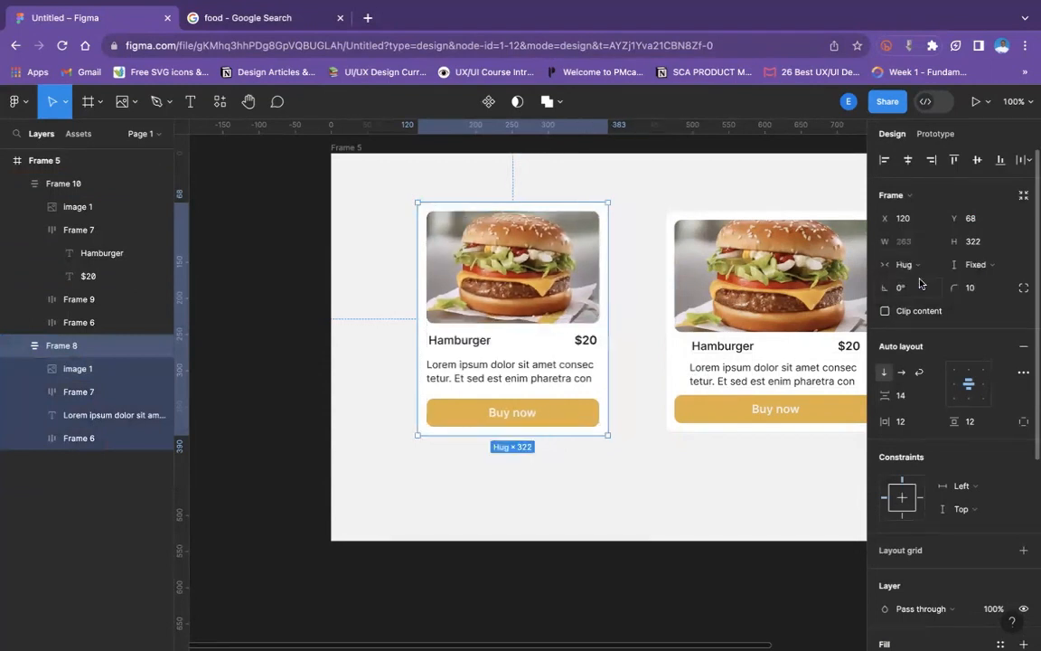
click(989, 265)
click(990, 283)
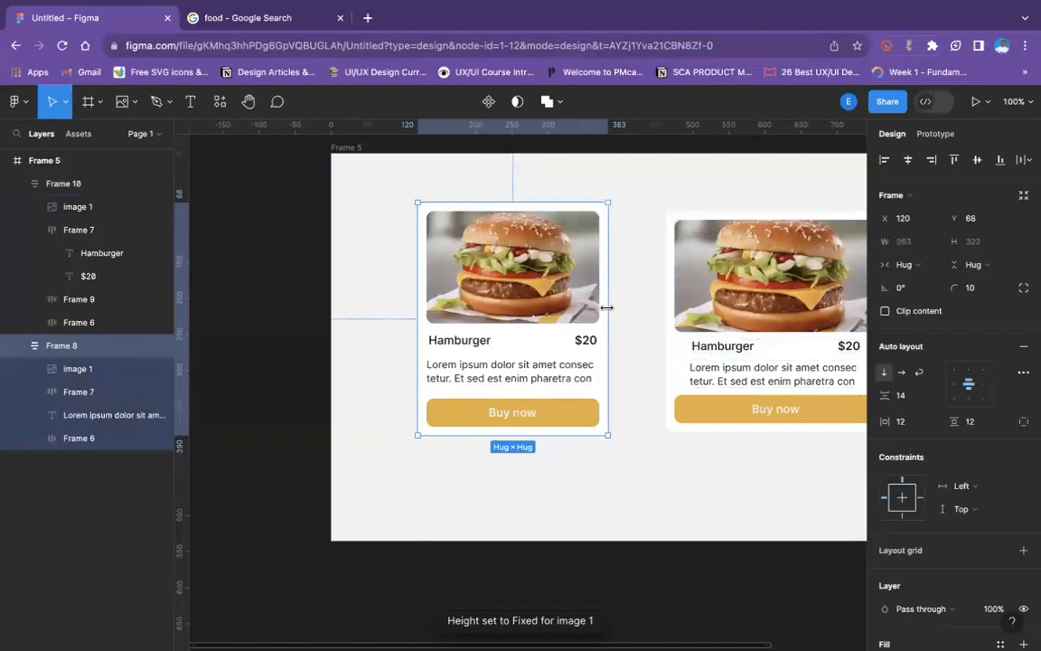
mouse_move(607, 307)
mouse_down()
mouse_move(690, 308)
mouse_move(622, 310)
mouse_up()
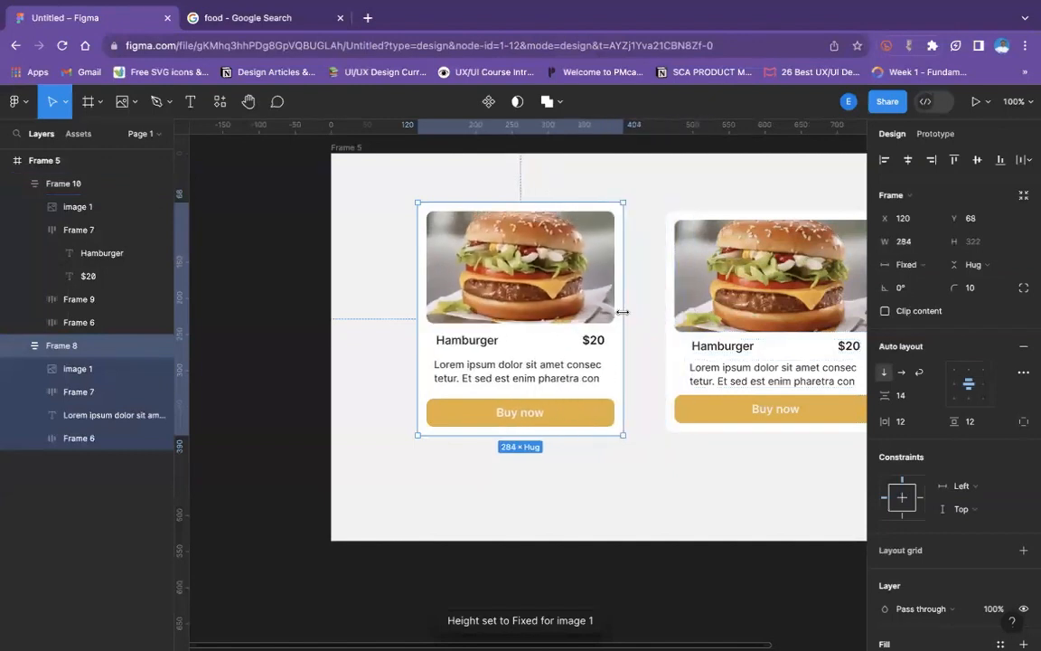
- Try Hug contents as the width of the original card's description text, and undo it each time
click(502, 365)
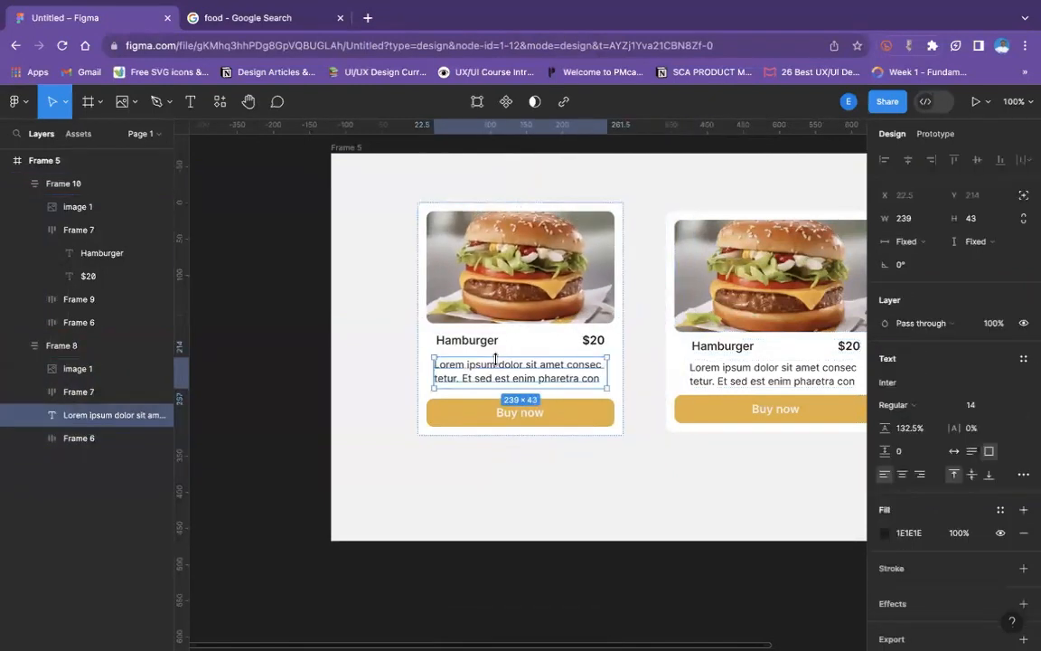
click(909, 241)
click(921, 262)
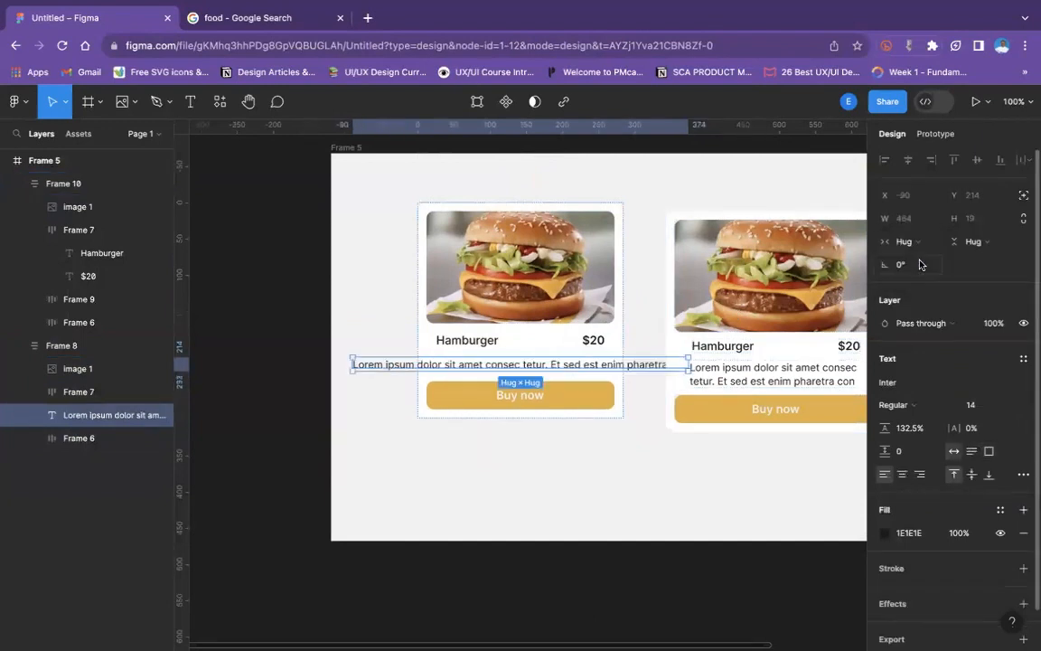
key(ctrl+z)
click(907, 241)
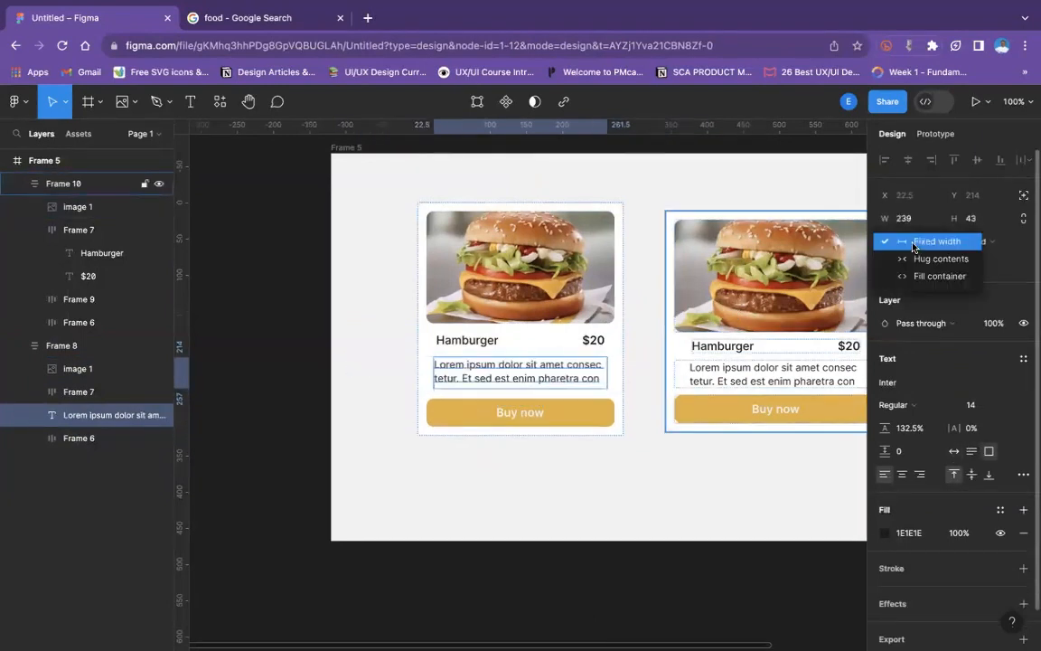
click(918, 260)
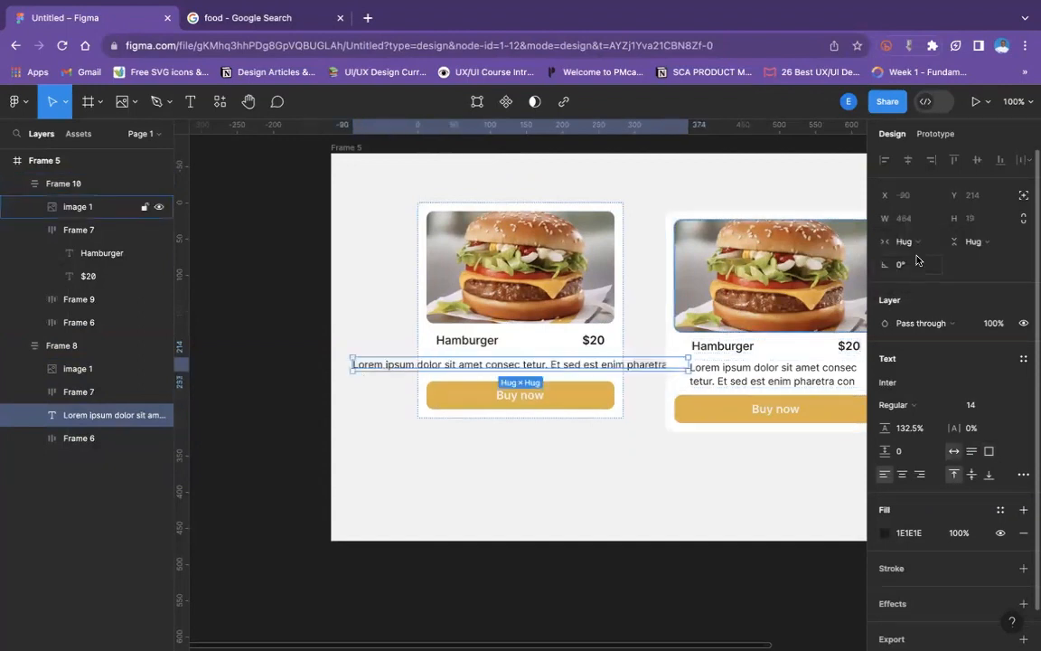
key(ctrl+z)
click(907, 241)
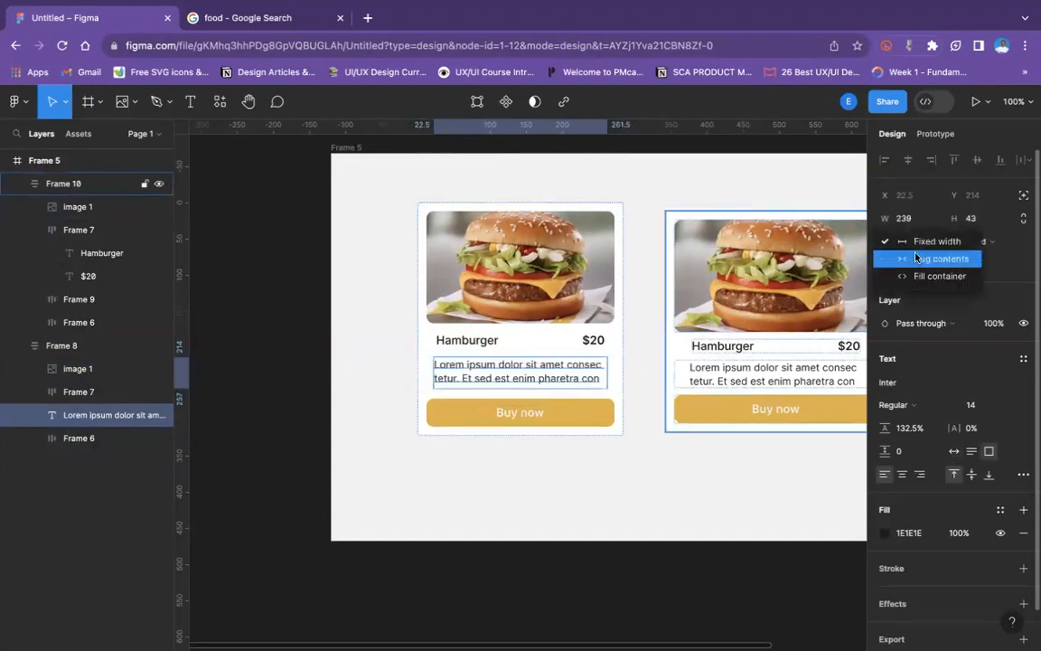
click(915, 259)
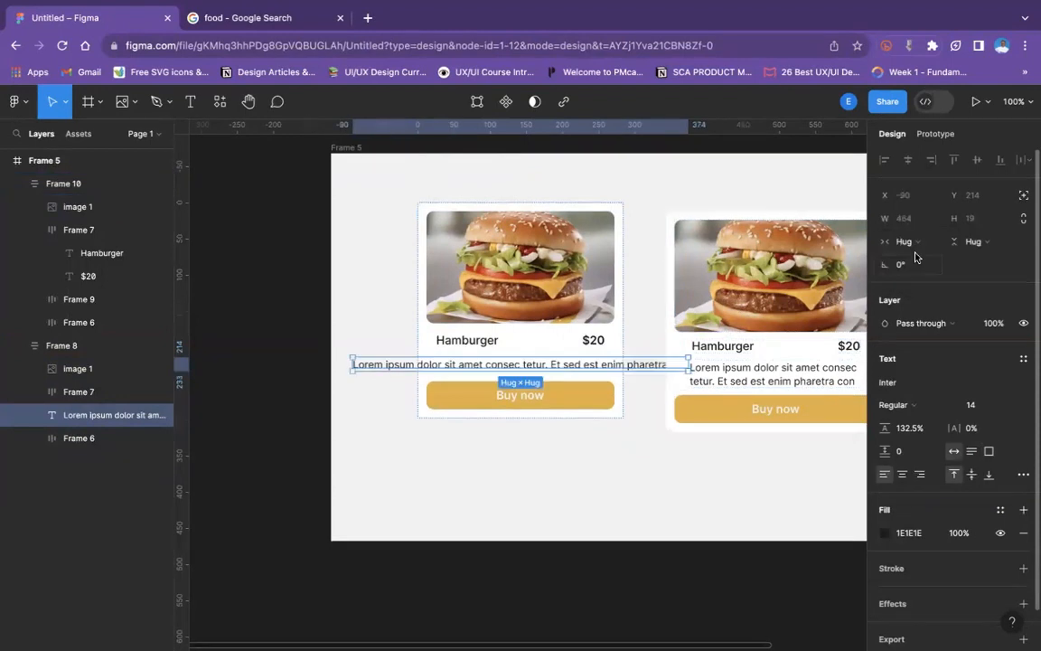
key(ctrl+z)
- Set the original card's description text to Fill container width and add "t" at its end
click(909, 241)
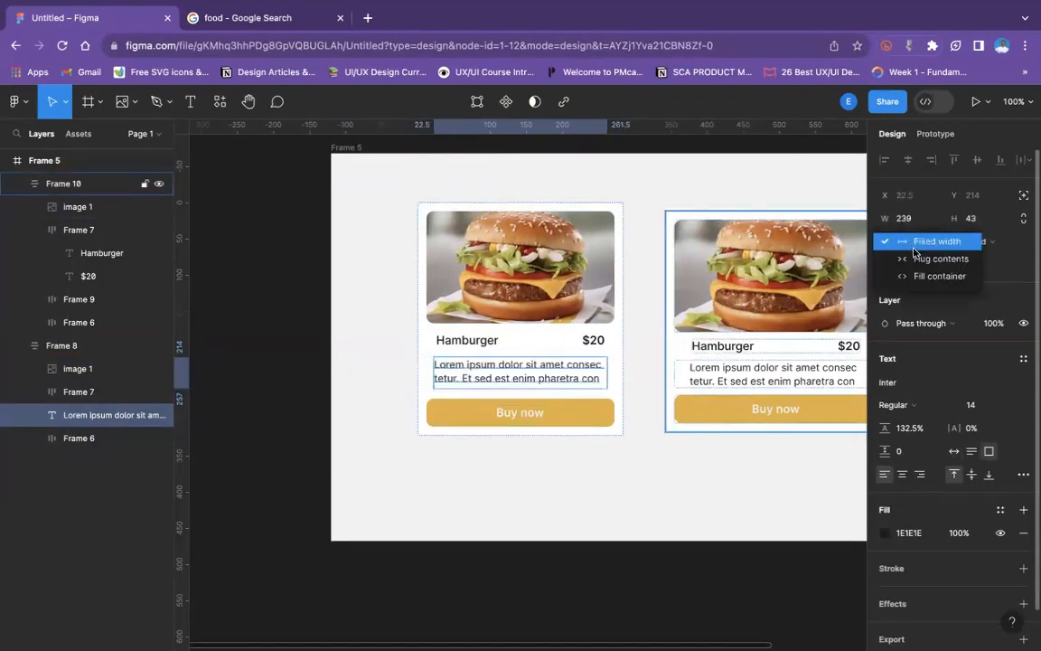
click(918, 276)
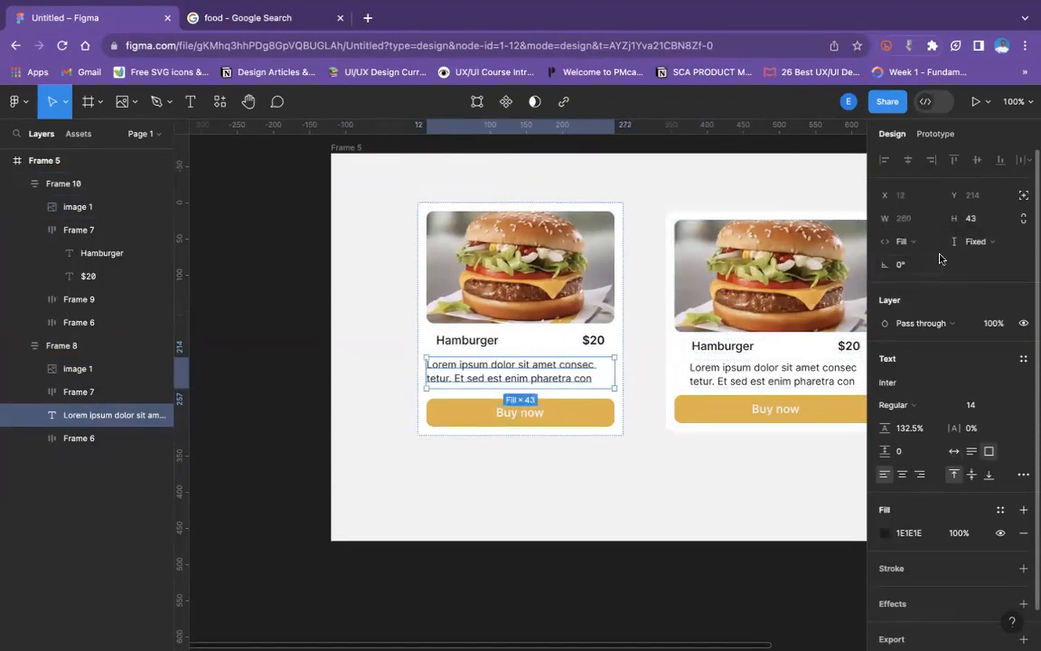
double_click(595, 380)
click(597, 376)
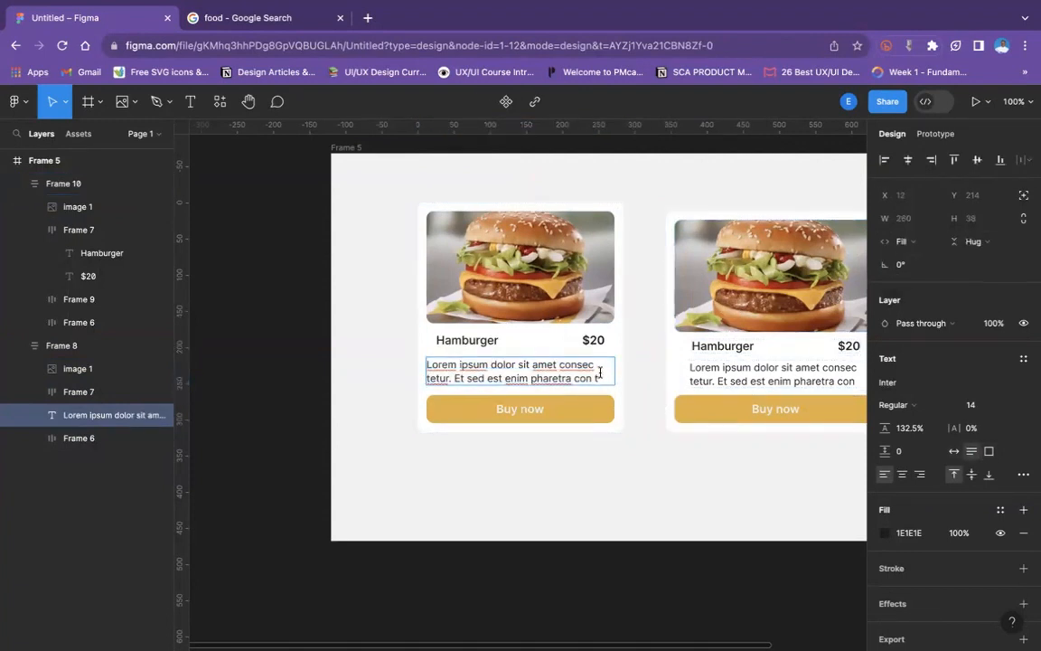
click(583, 453)
- Narrow the original card's description text to a fixed width of 240
double_click(587, 304)
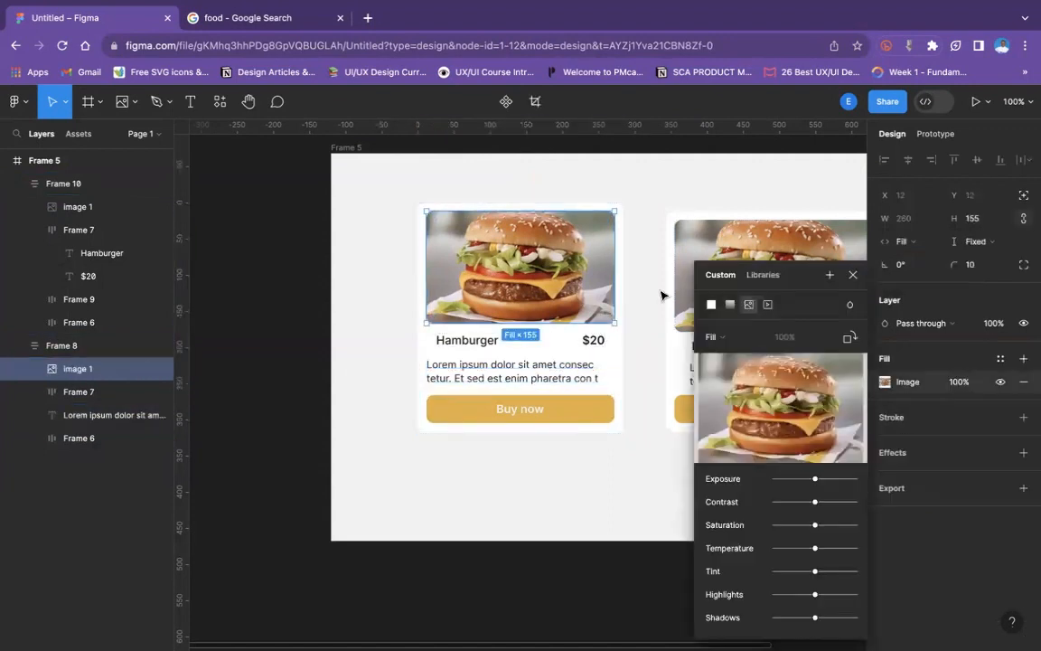
click(581, 457)
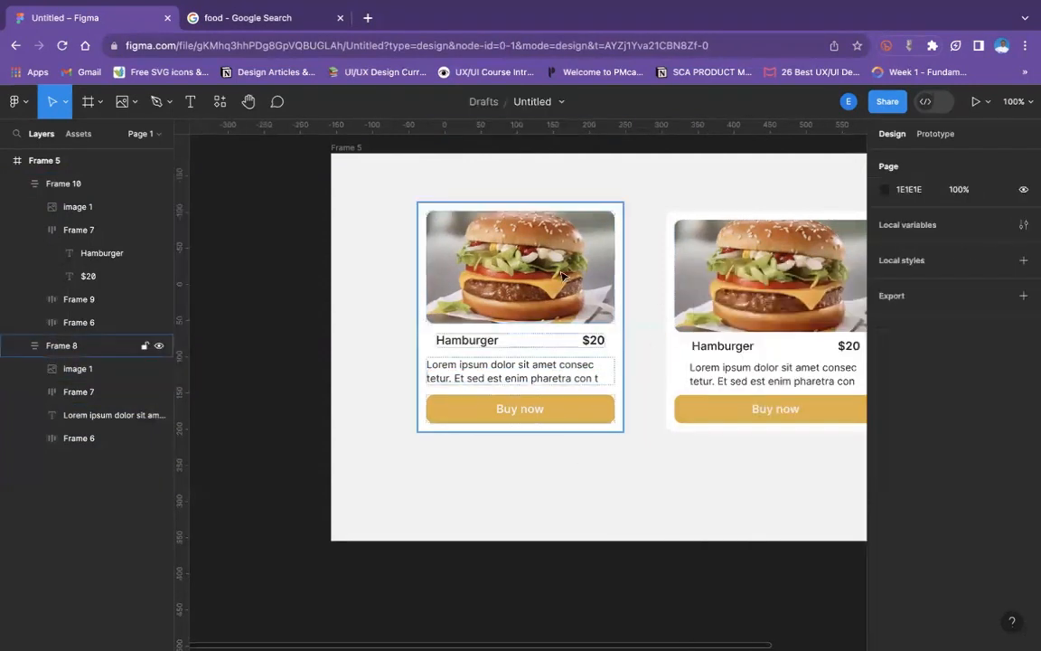
click(562, 276)
double_click(477, 365)
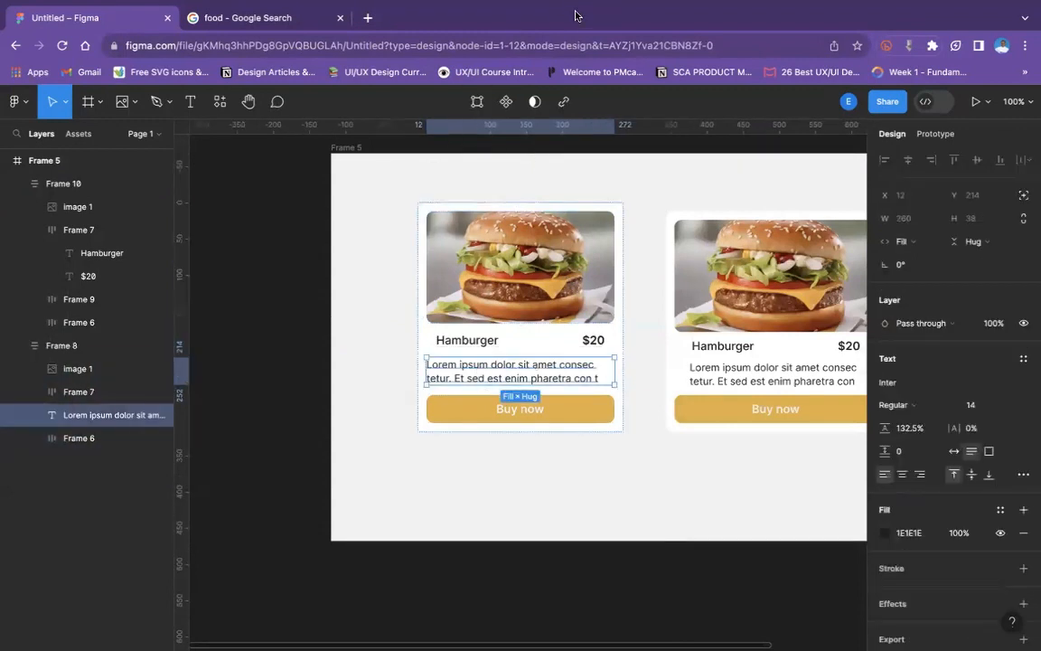
double_click(601, 370)
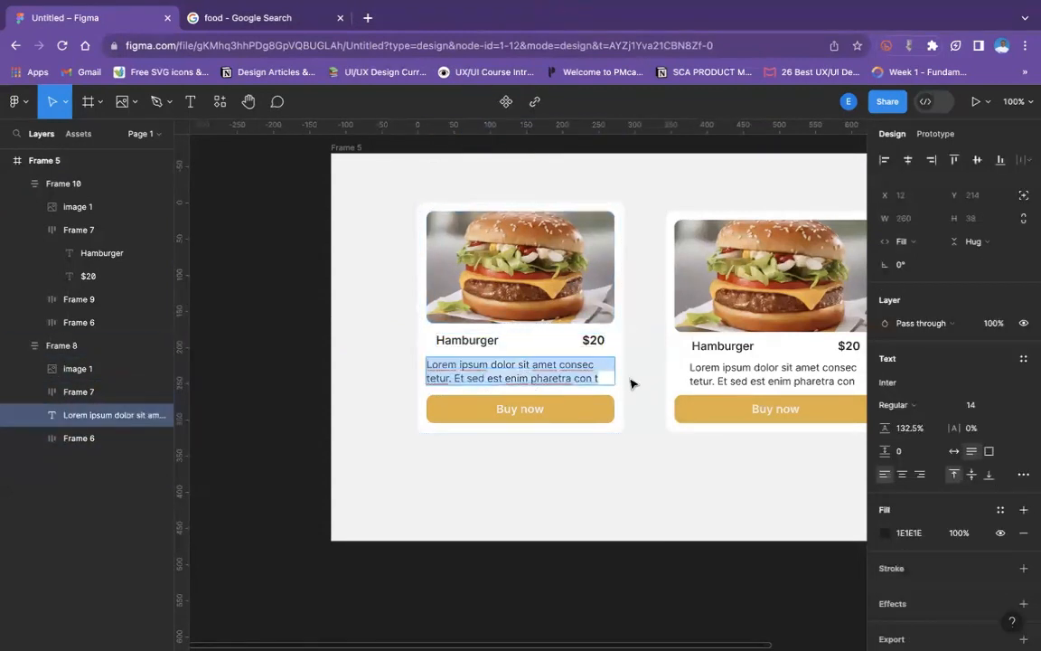
key(Escape)
drag(614, 369, 599, 369)
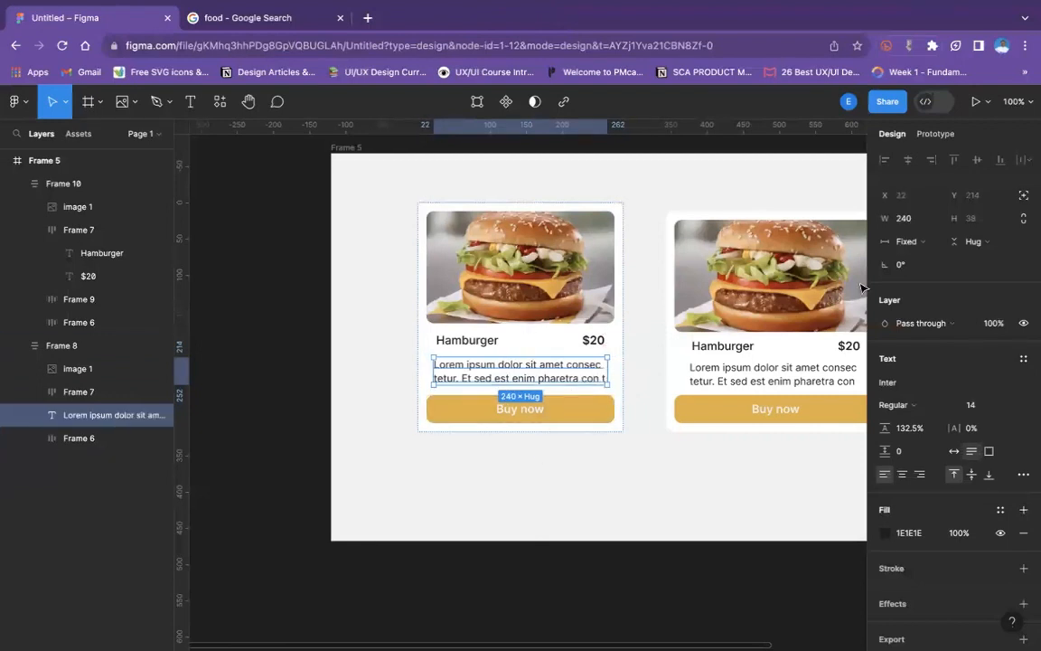
- Check the width sizing options of the description text, and select the original burger card
click(908, 241)
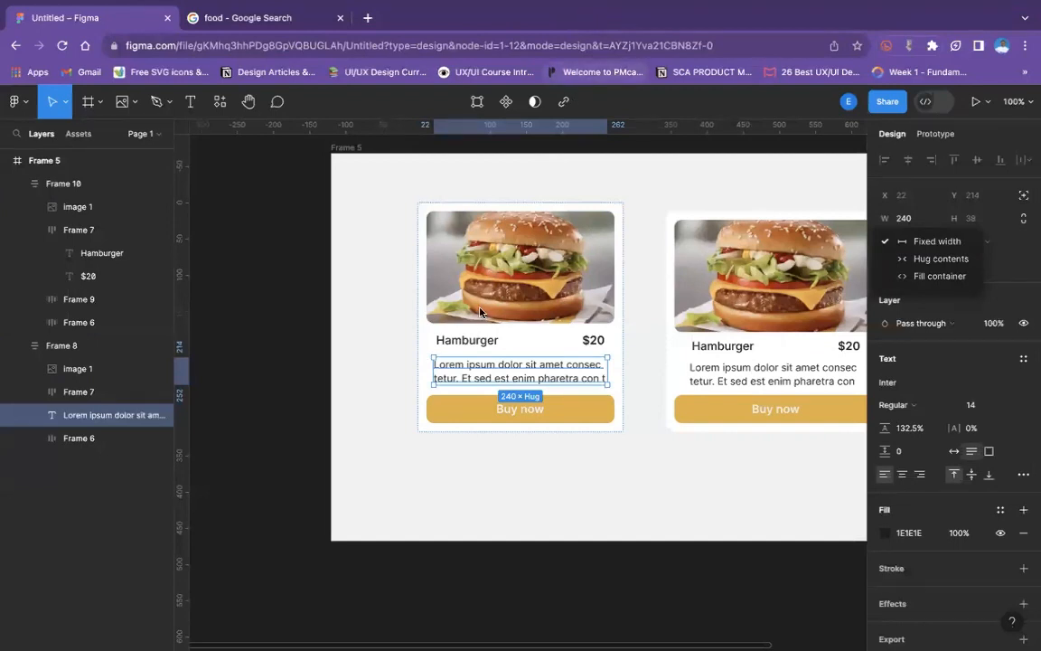
click(682, 455)
click(643, 424)
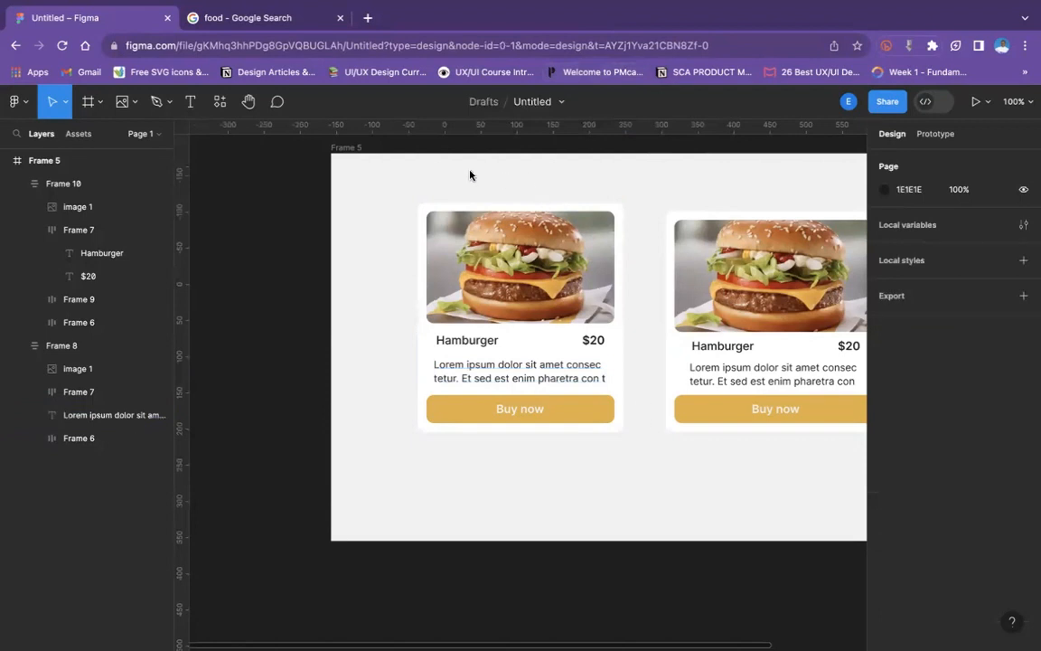
click(493, 263)
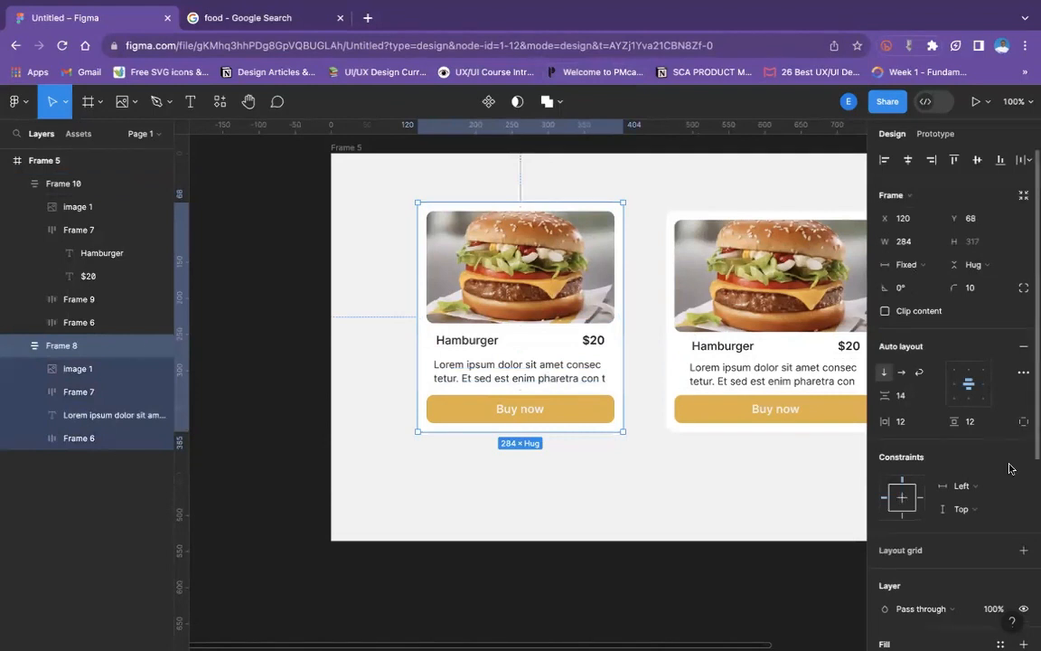
- Examine the sizing settings of the original card's title row, description text and burger image
scroll(1004, 462, down, 4)
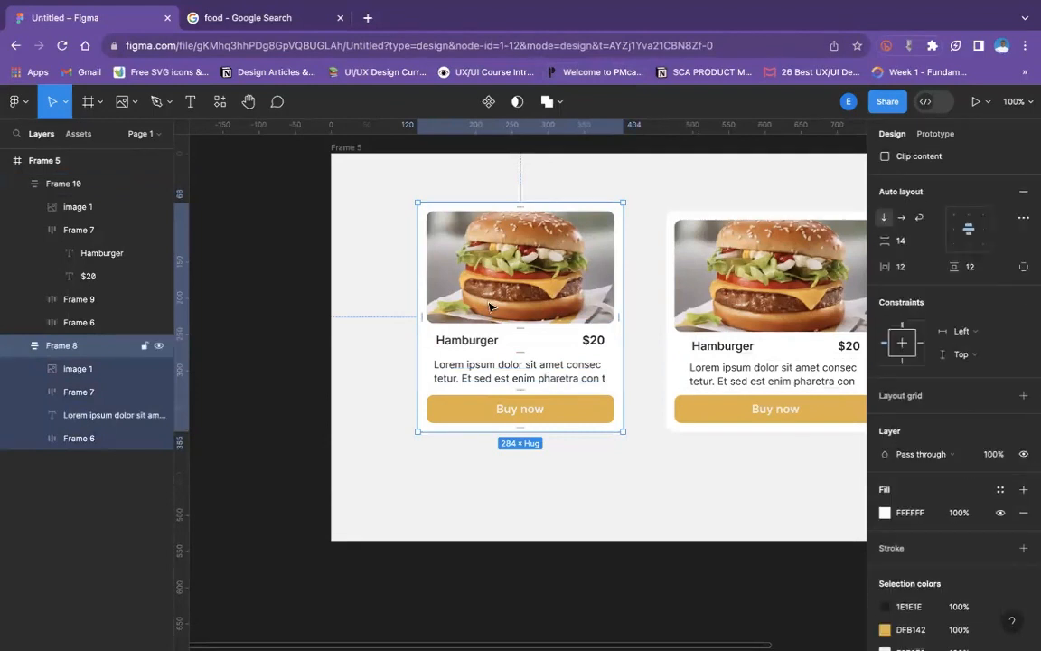
click(457, 351)
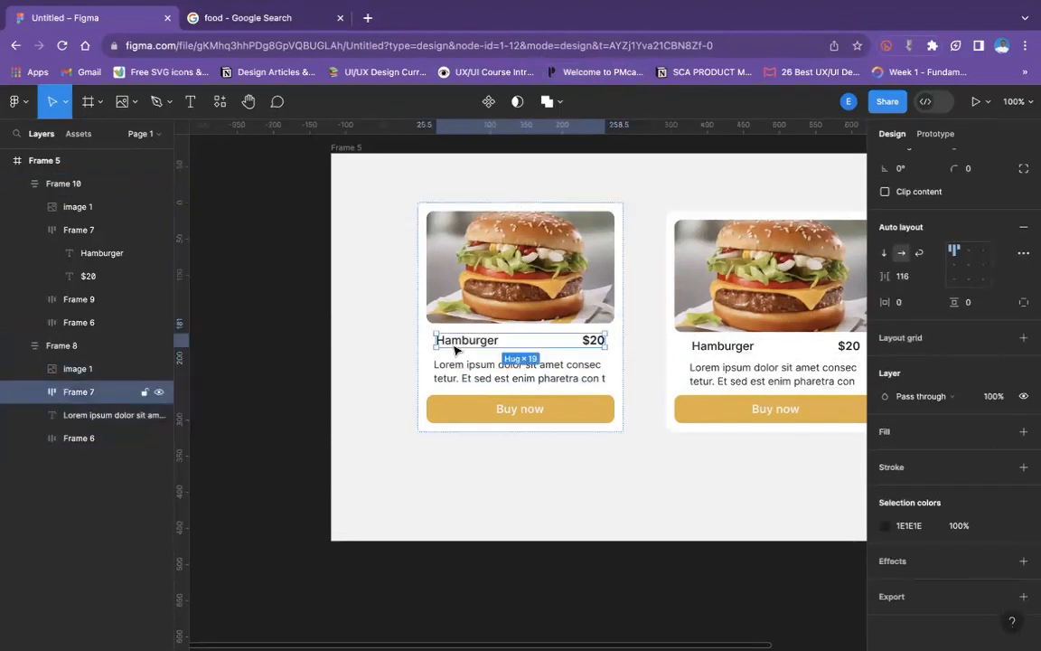
click(487, 380)
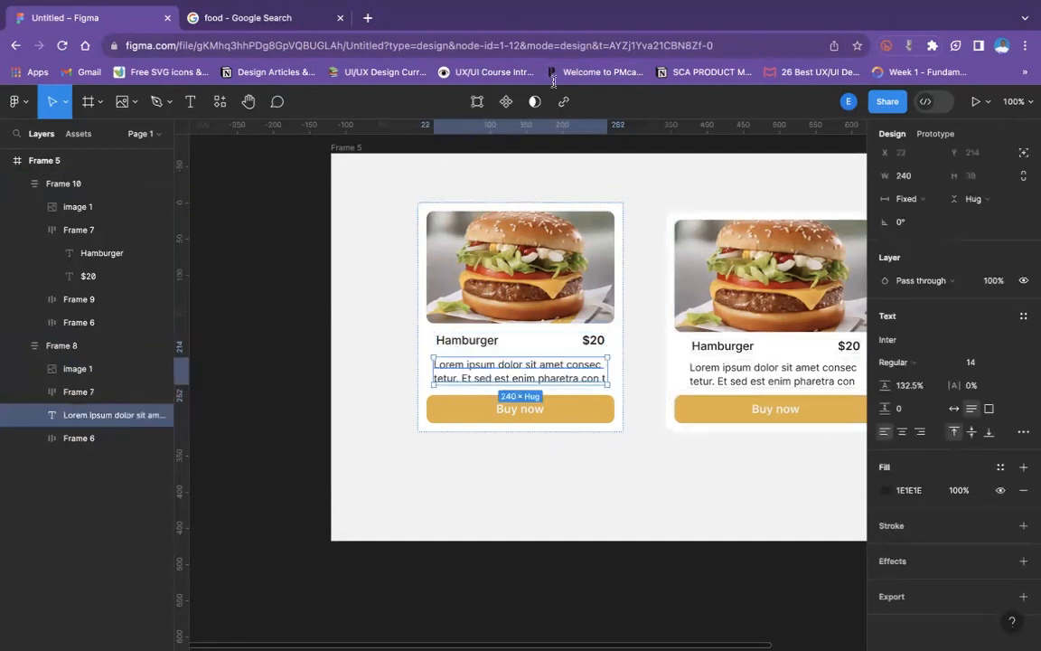
click(460, 346)
click(460, 301)
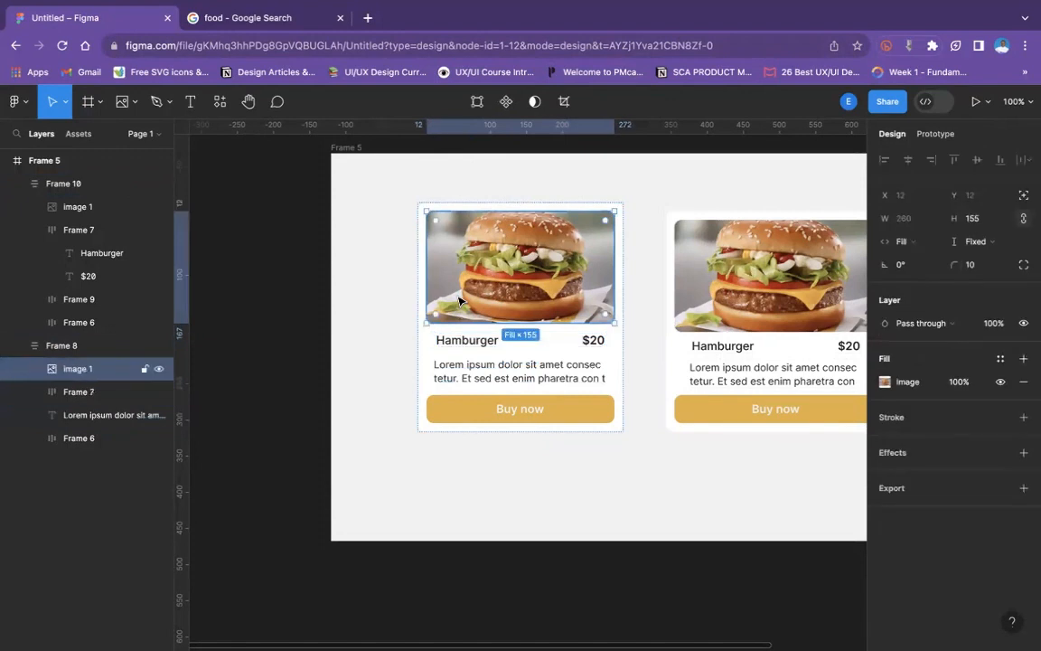
click(388, 196)
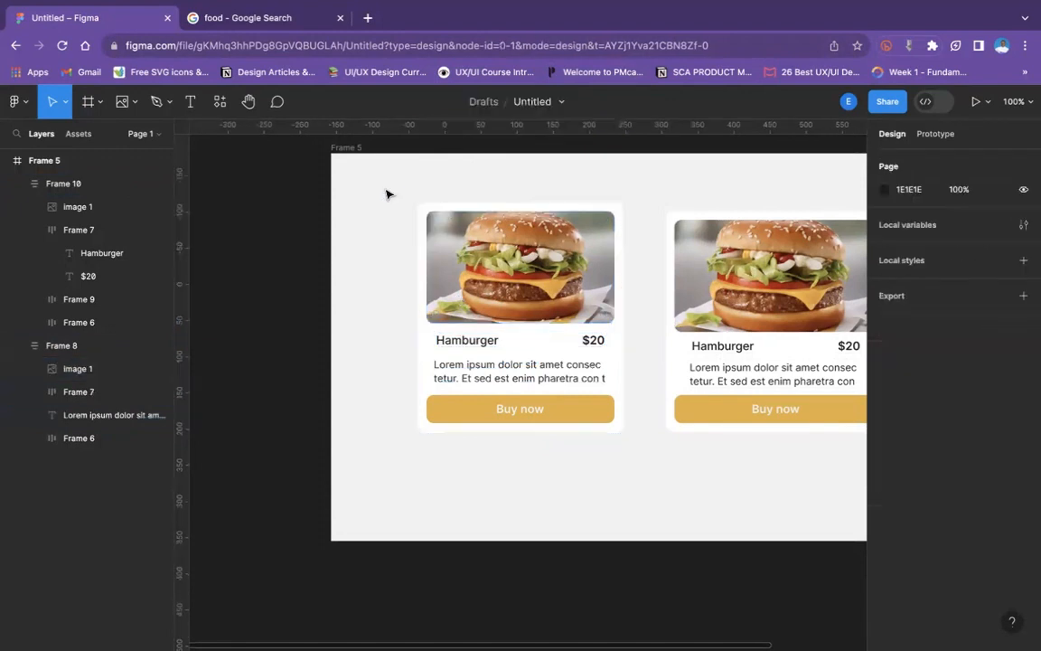
- Set the original card's horizontal constraint to Left and right and narrow the card to a width of 272
click(444, 200)
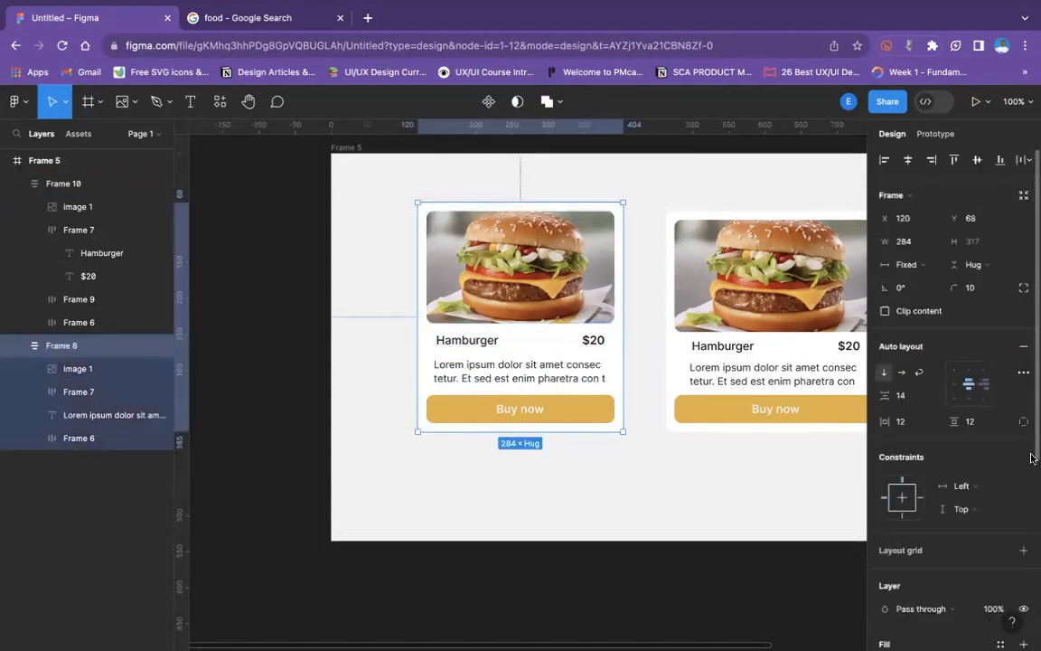
click(985, 489)
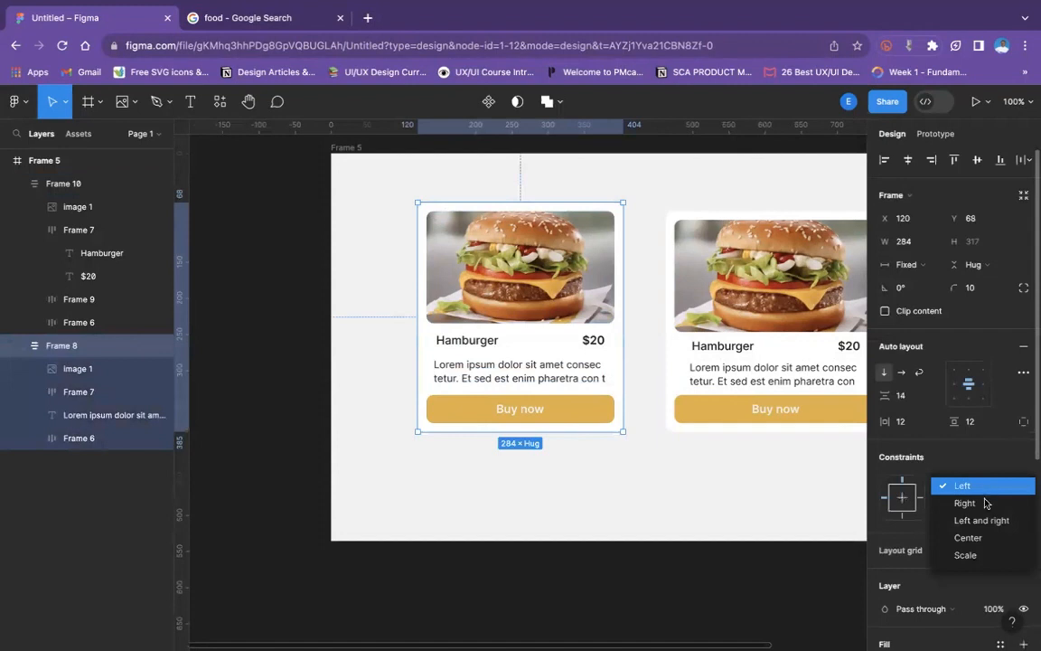
click(989, 522)
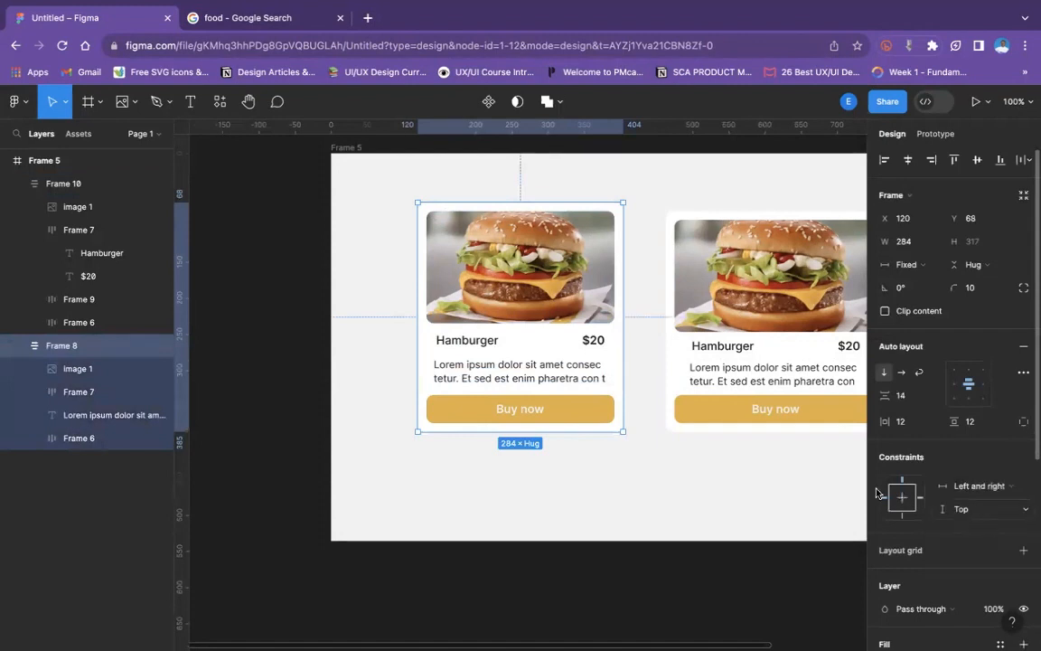
click(676, 460)
click(592, 361)
mouse_move(622, 342)
mouse_down()
mouse_move(680, 349)
mouse_move(562, 353)
mouse_move(620, 353)
mouse_move(615, 343)
mouse_up()
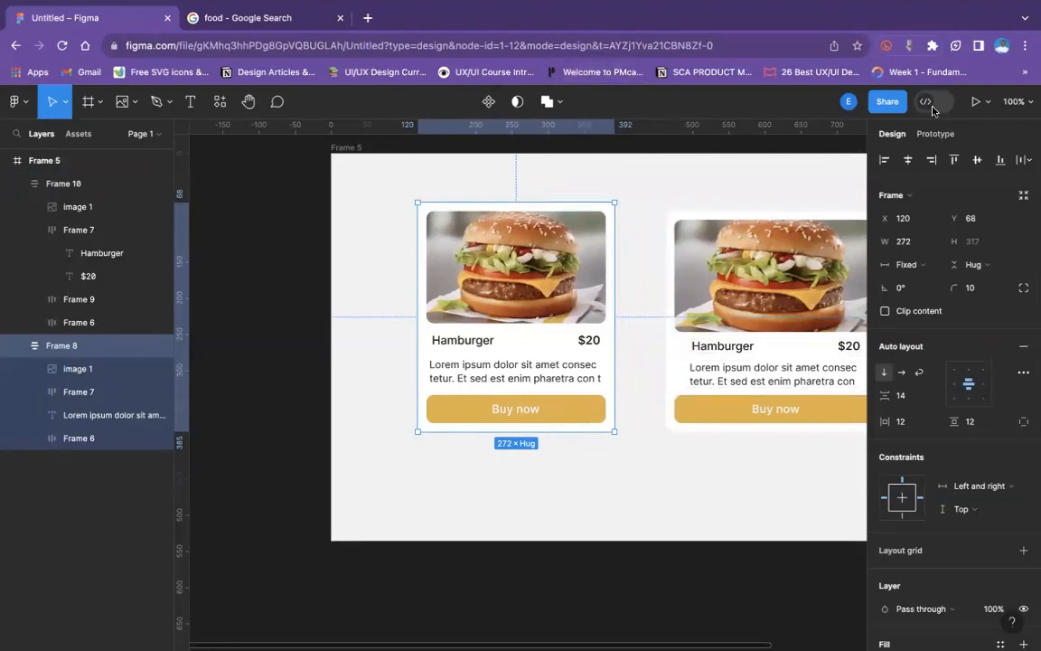
- Move the file out of Drafts into the KODECAMP team's Team project through the sharing options
click(887, 102)
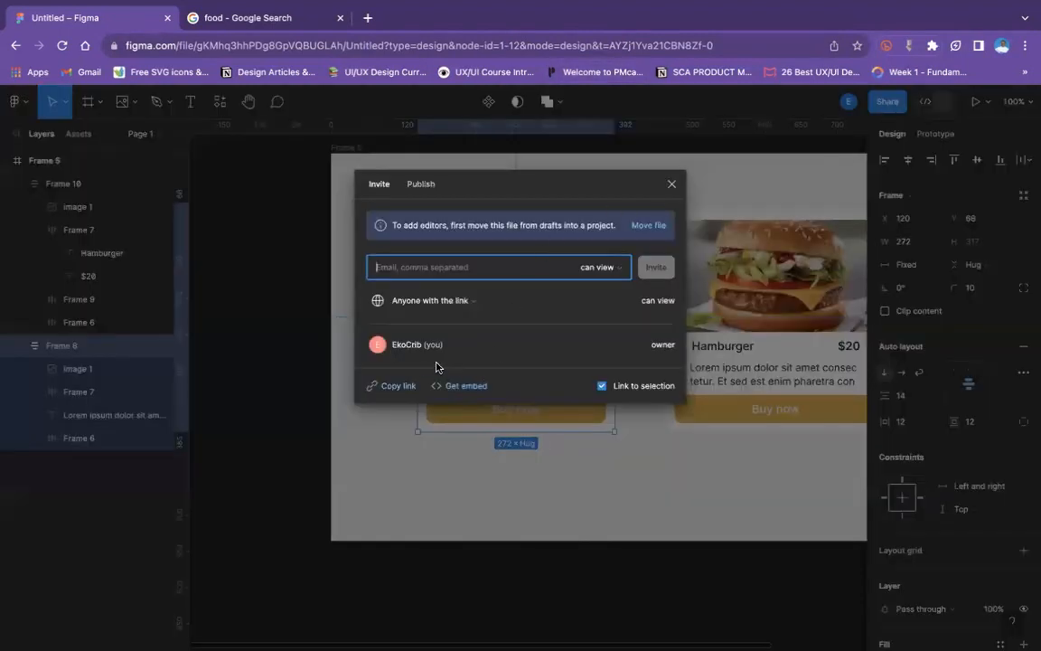
click(647, 225)
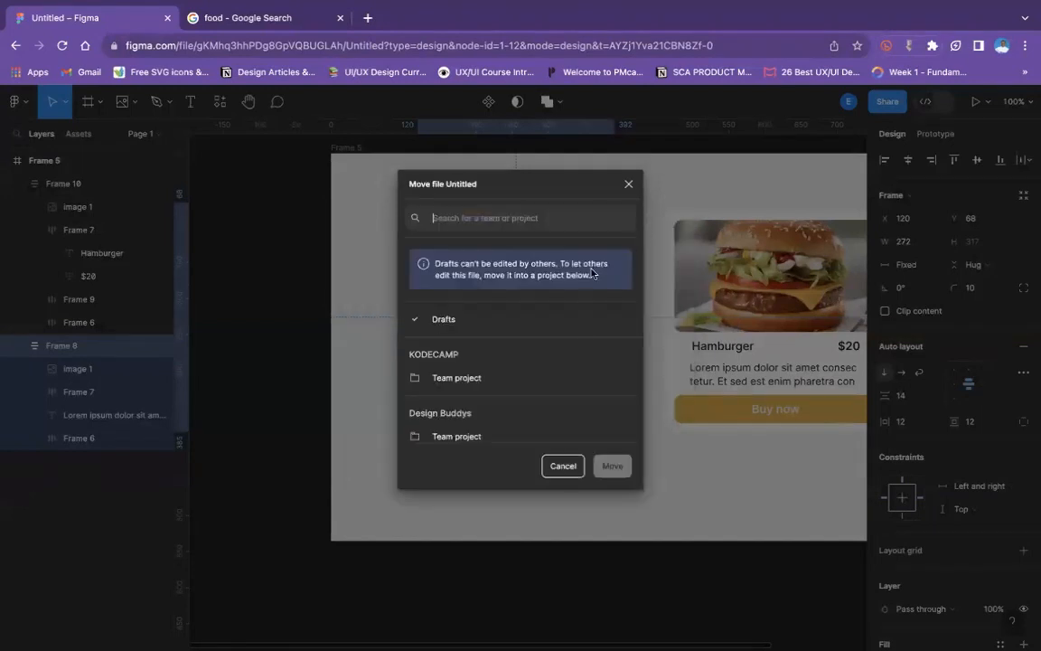
click(479, 380)
click(612, 465)
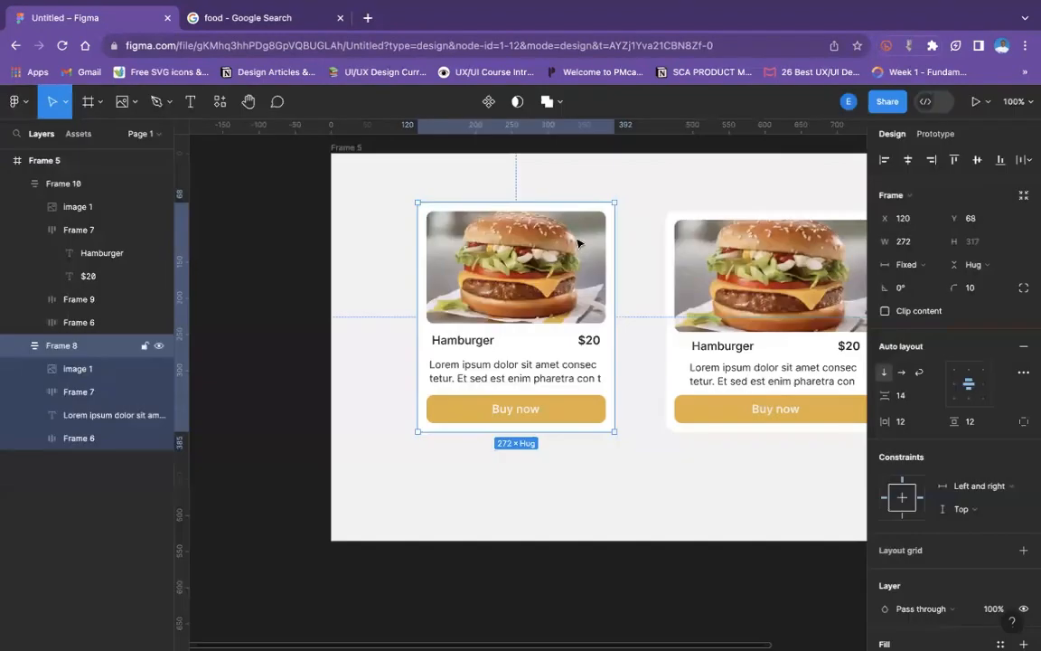
- Copy the file's share link to the clipboard and return to the canvas
click(887, 102)
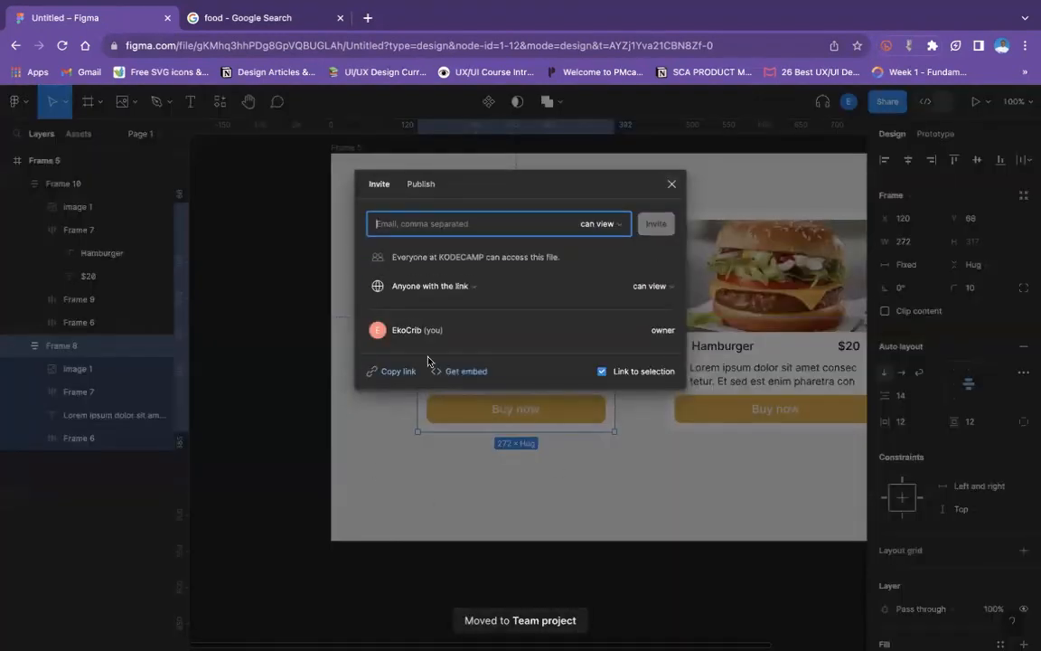
click(398, 372)
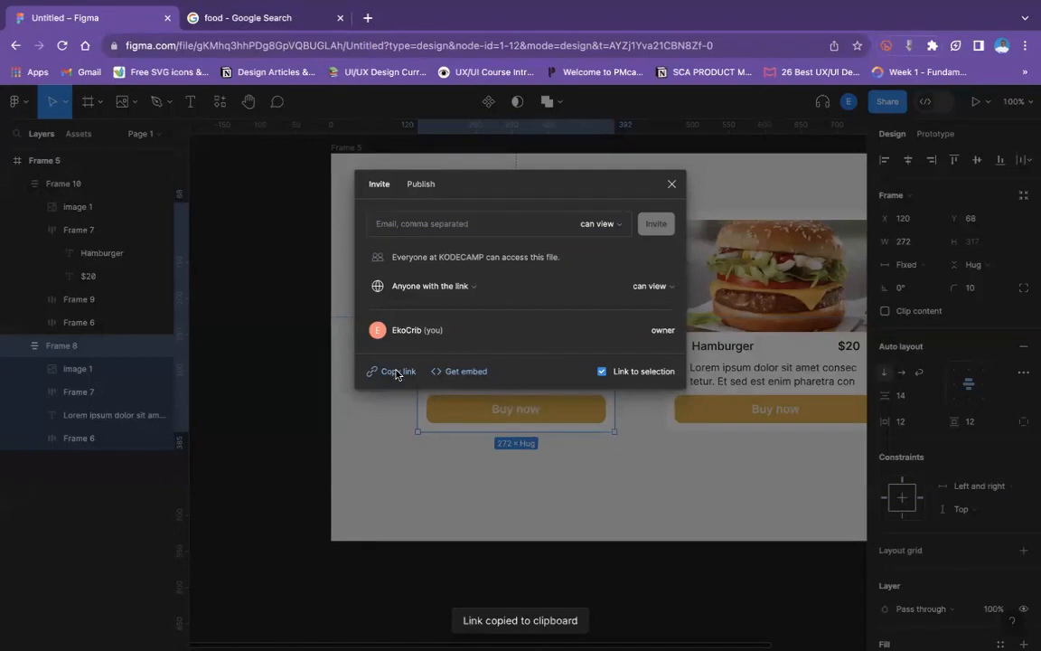
click(255, 185)
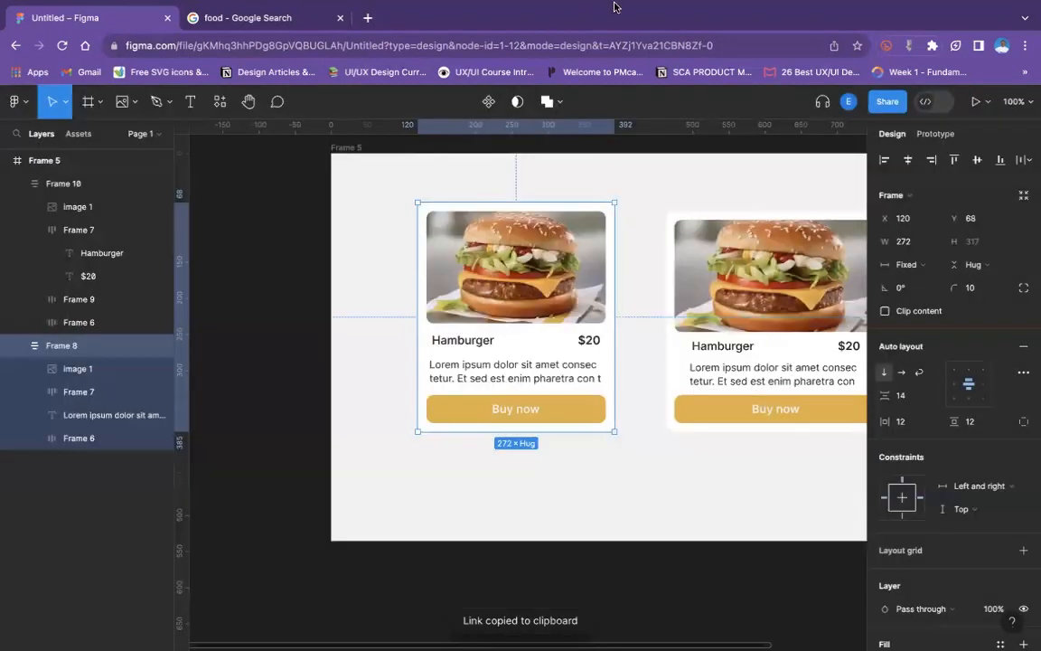
mouse_move(597, 12)
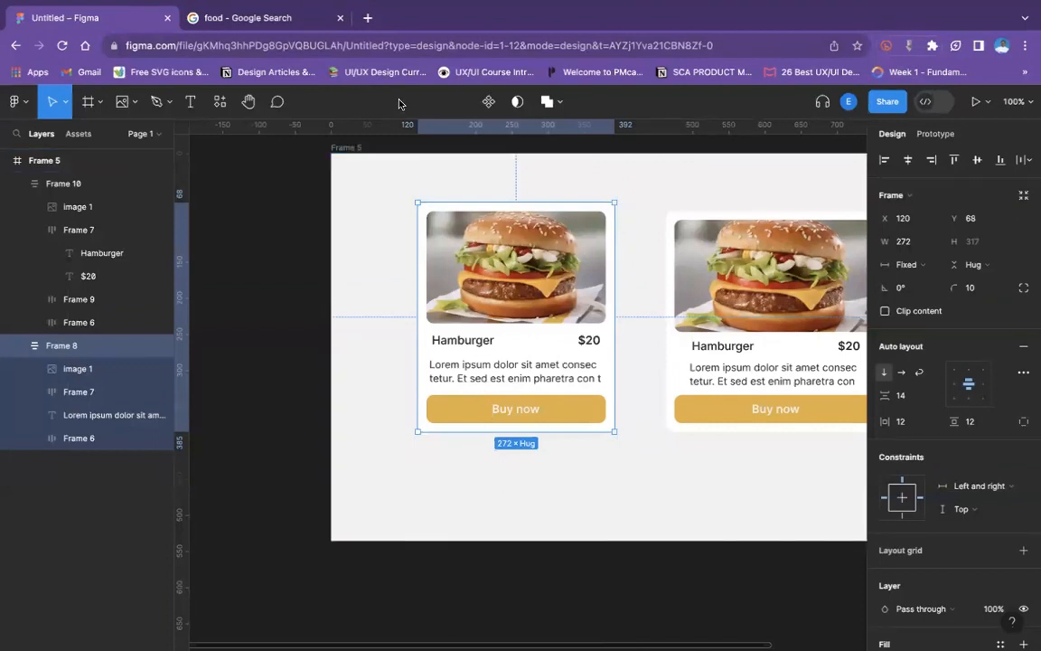
- Check the width sizing of the original card's description text without changing it
click(464, 365)
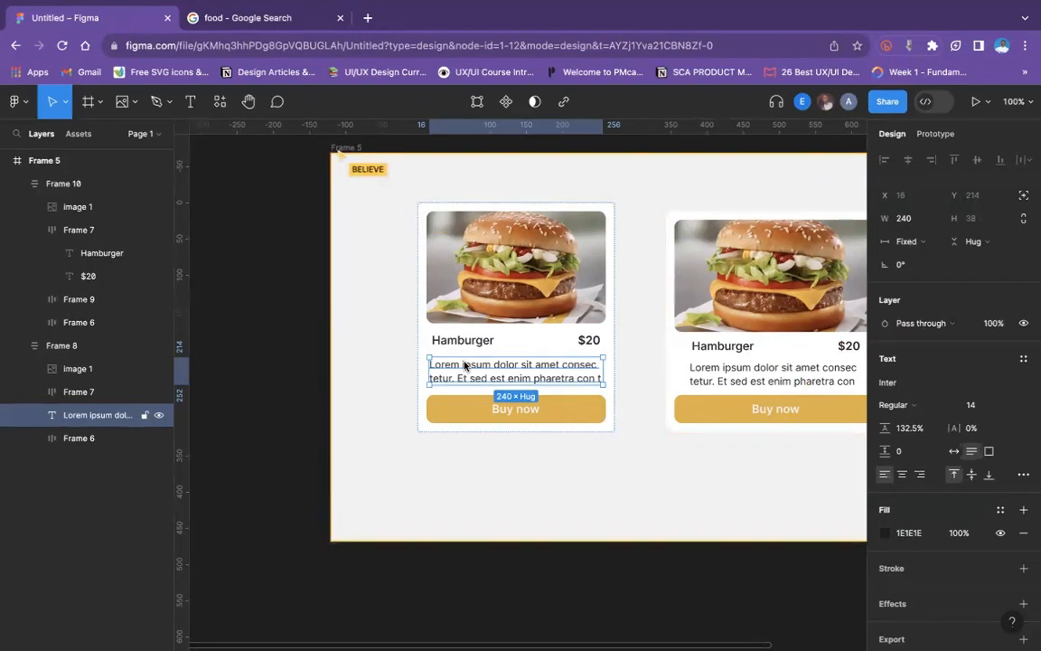
double_click(547, 375)
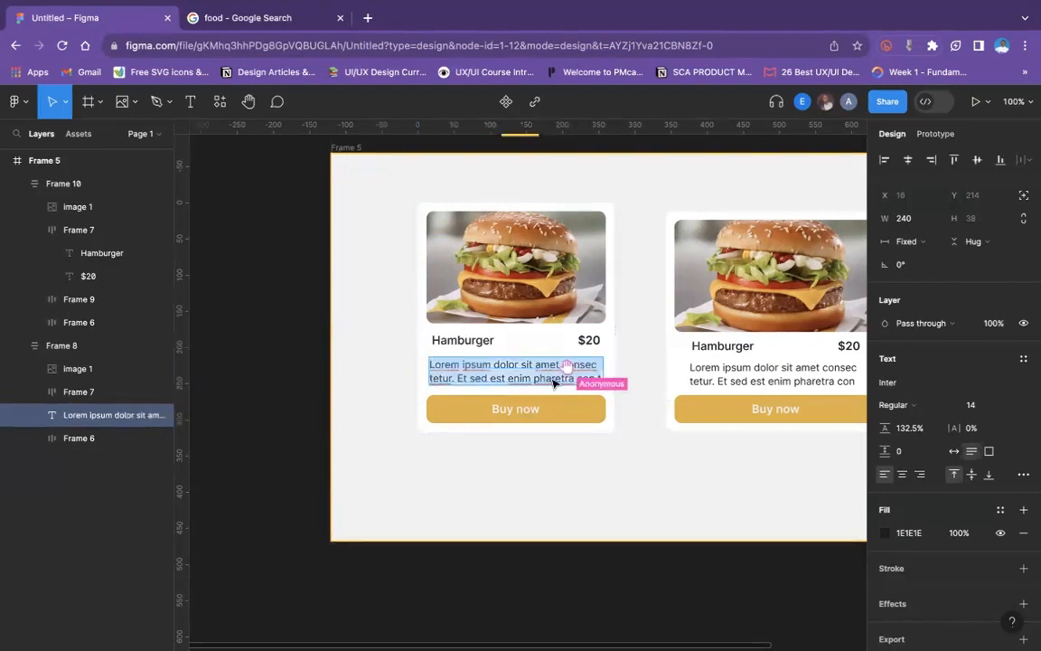
click(913, 242)
key(Escape)
key(Escape)
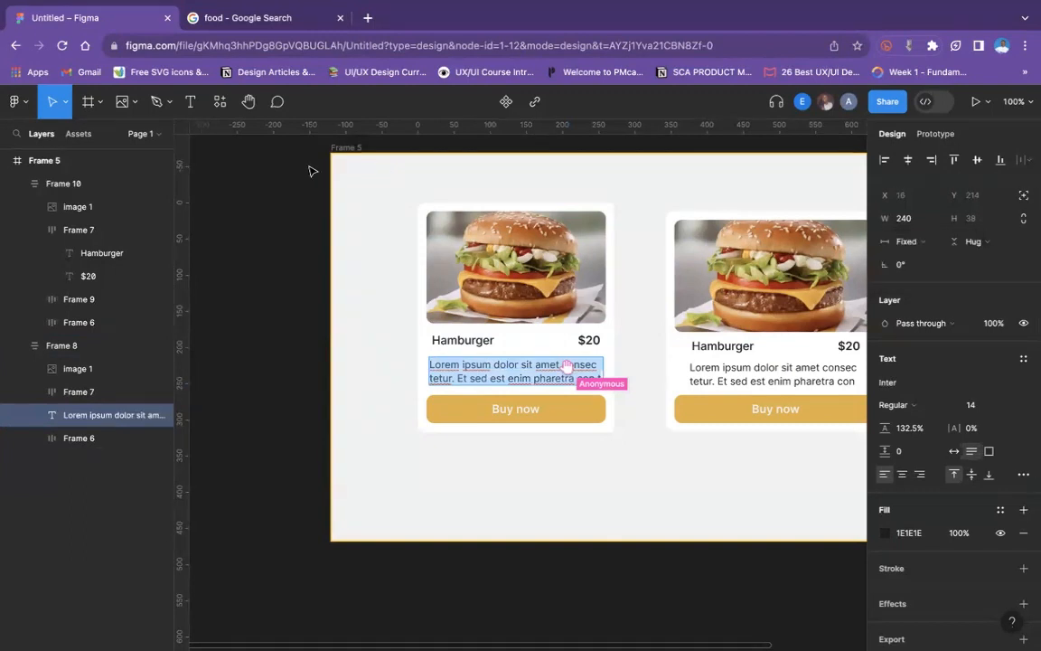
- Duplicate the original burger card and place the copy on the empty canvas above Frame 5, at X -229, Y -658
scroll(488, 242, up, 2)
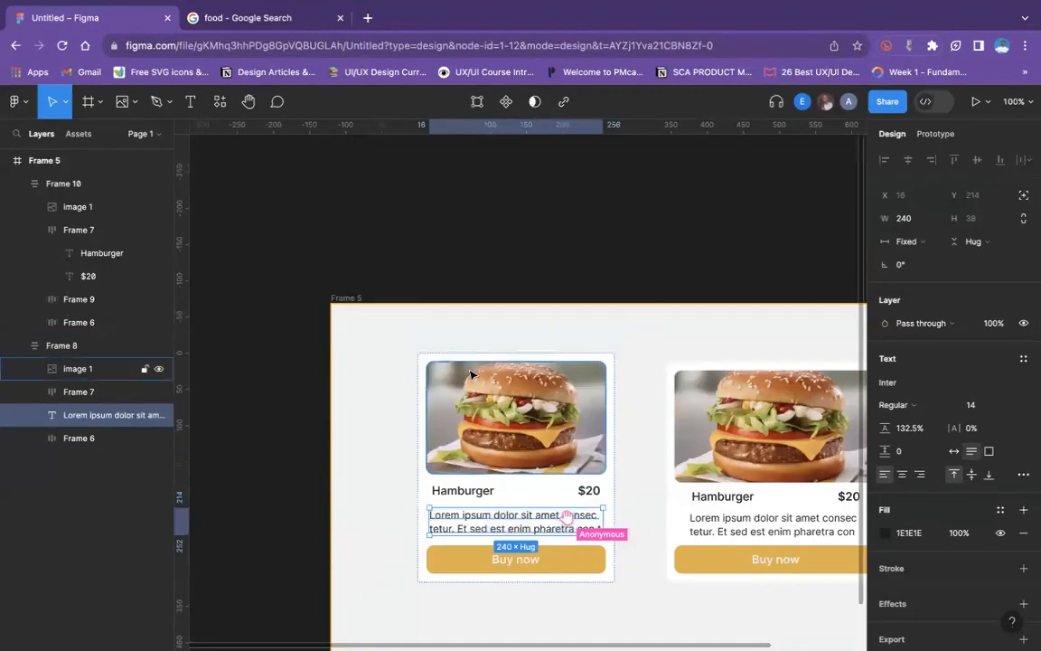
click(472, 378)
click(419, 317)
click(424, 357)
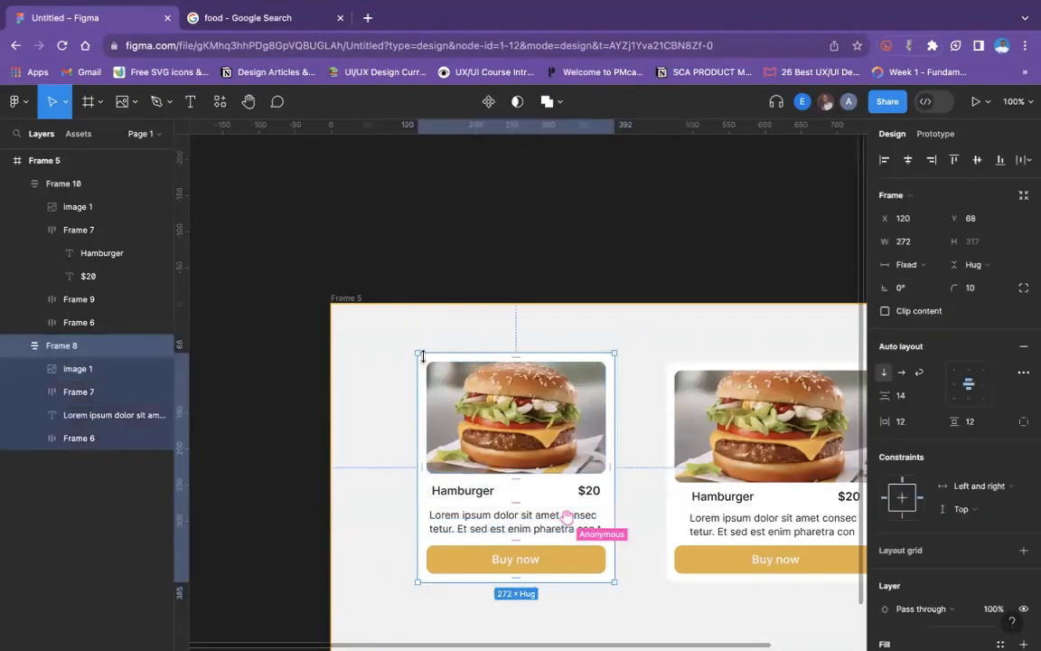
key(ctrl+d)
drag(422, 357, 289, 184)
scroll(291, 185, up, 3)
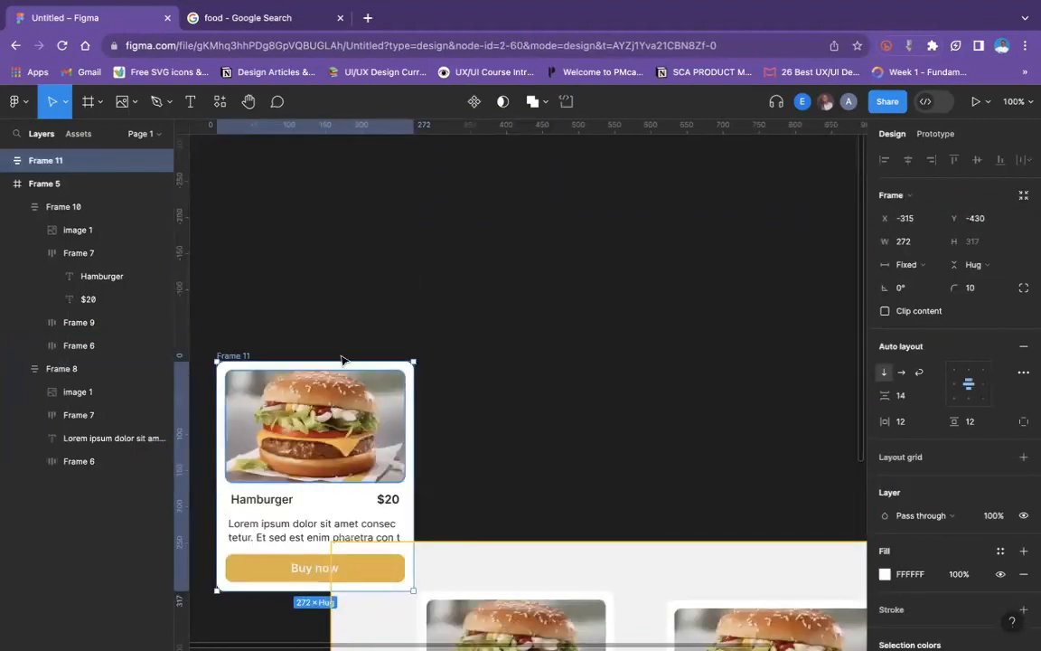
drag(331, 410, 393, 245)
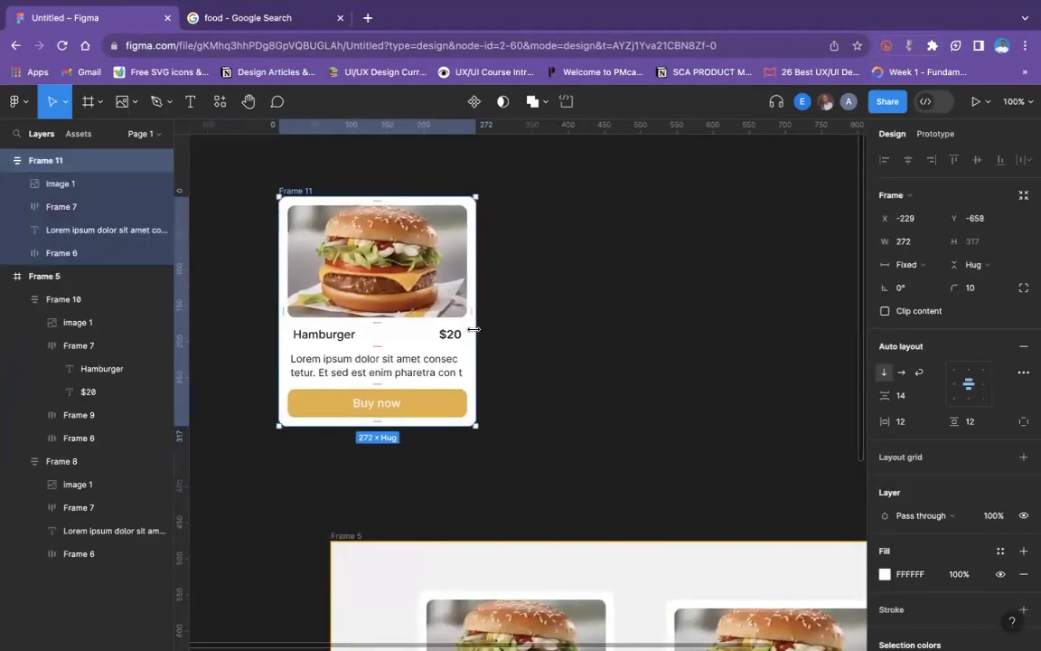
- Try stretching the duplicated card to a width of 409, and restore its previous width
drag(474, 329, 575, 329)
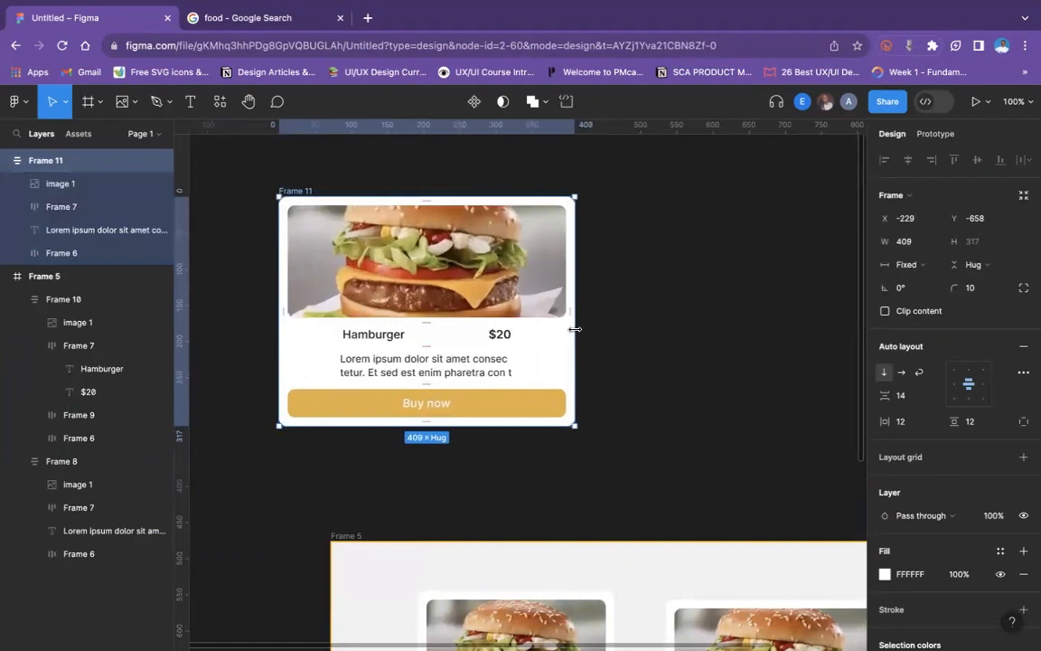
double_click(574, 329)
- Set the duplicated card's title and price row to Align left and check its advanced auto layout settings
click(306, 336)
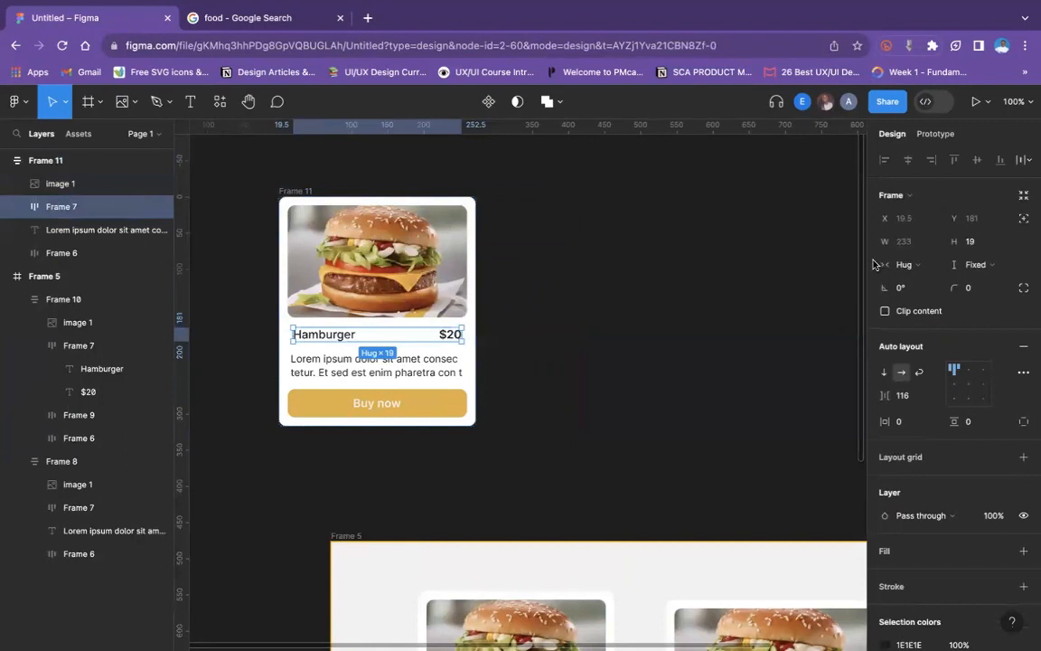
click(956, 386)
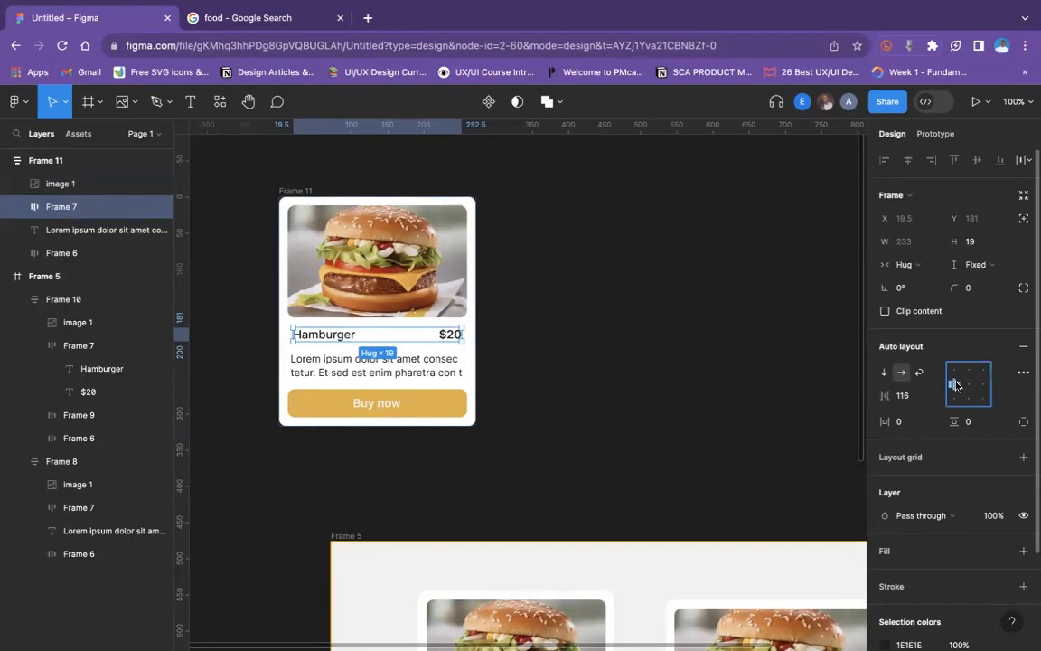
click(1020, 373)
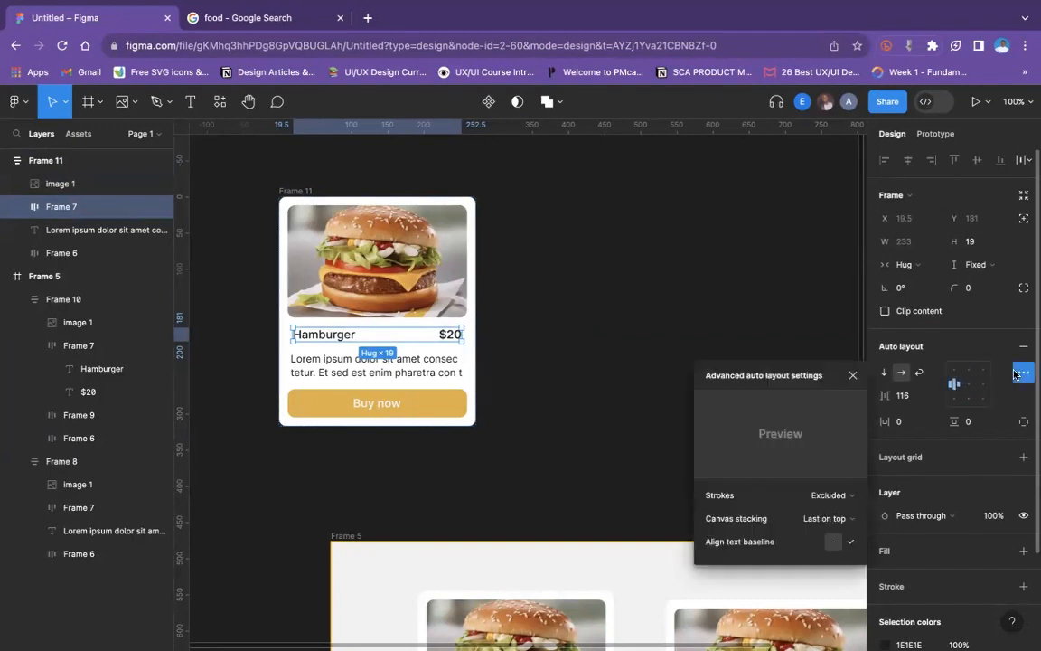
click(572, 269)
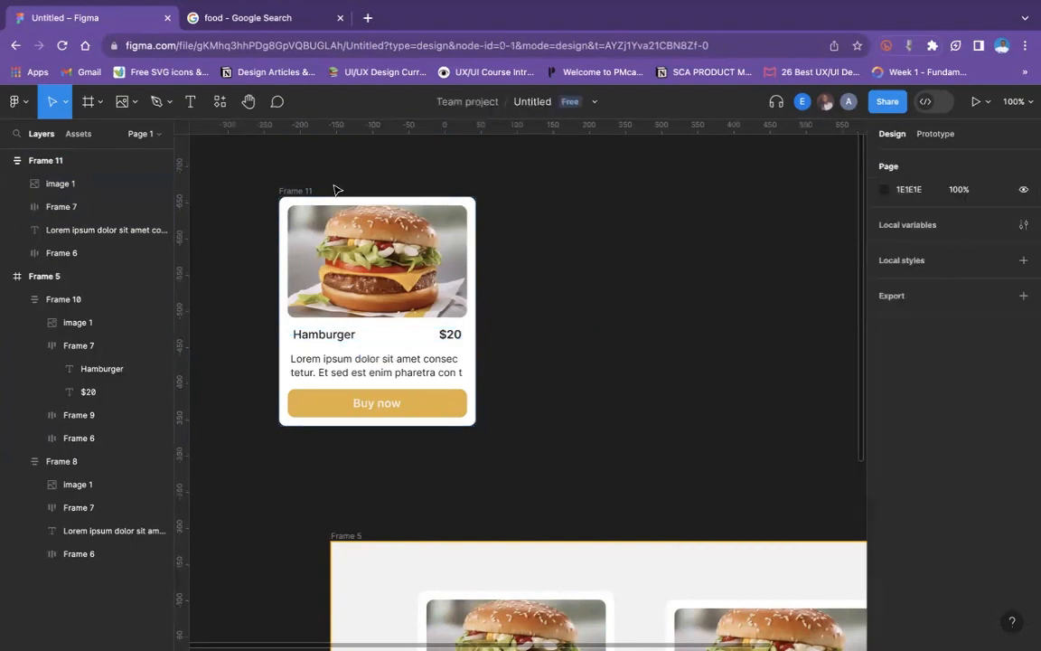
- Try widening the duplicated card to 412, and undo the resize
click(472, 275)
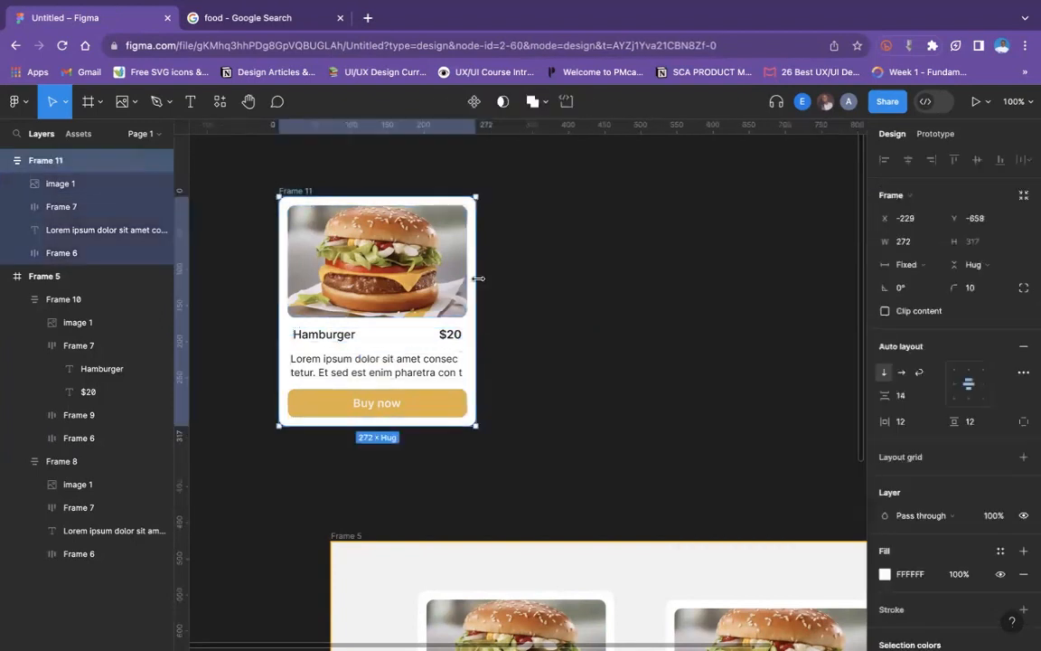
drag(477, 278, 576, 284)
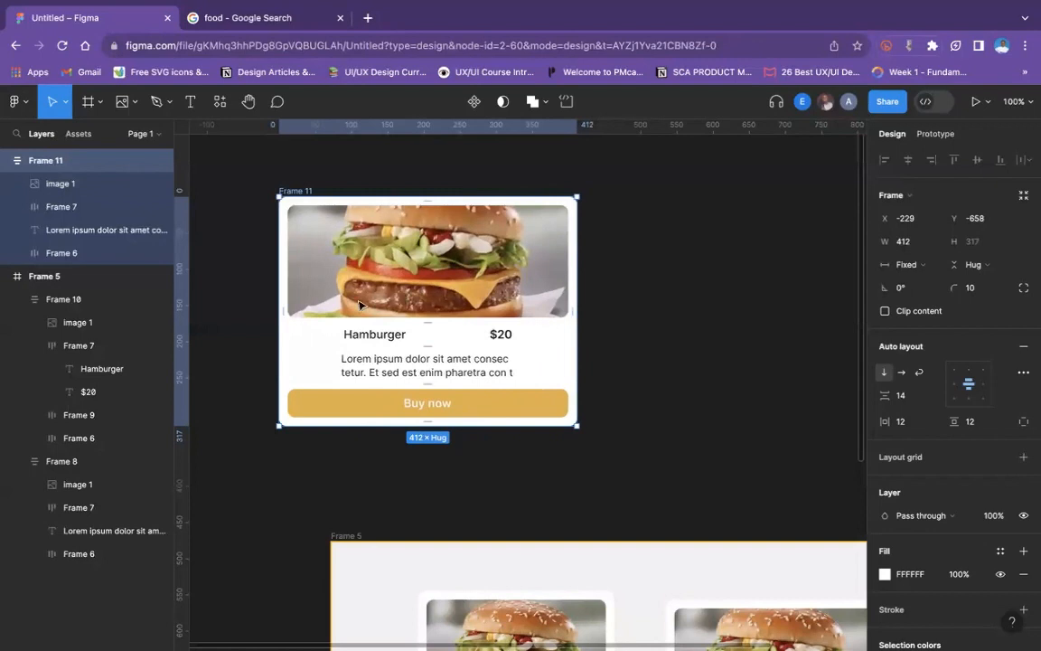
key(ctrl+z)
- Change the width sizing of the duplicated card's title and price row to Fixed width
click(322, 334)
click(322, 334)
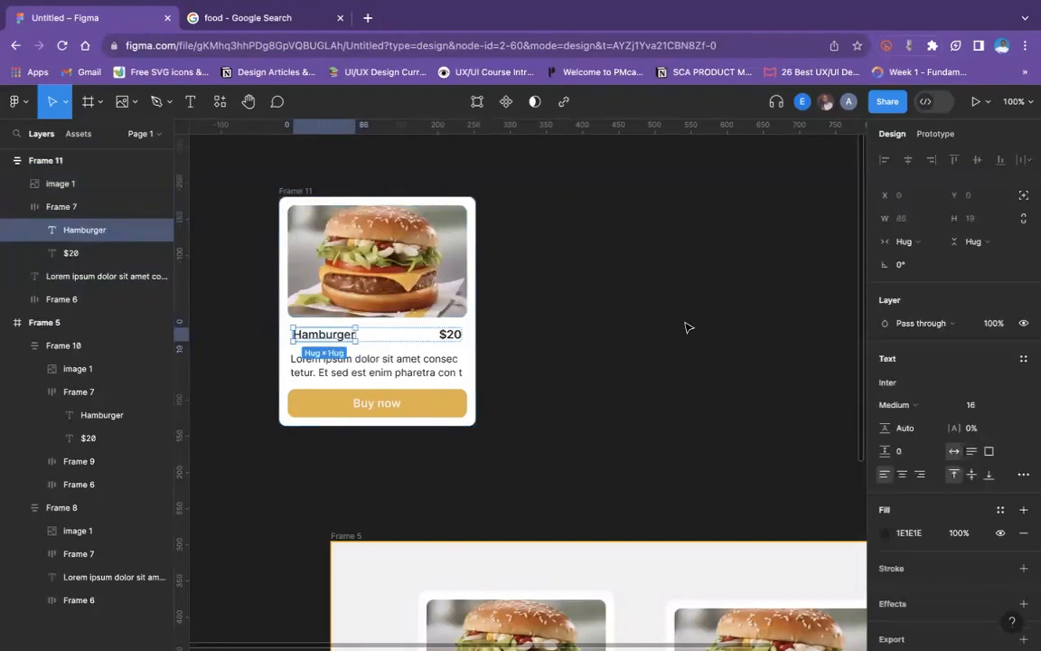
click(685, 327)
click(325, 334)
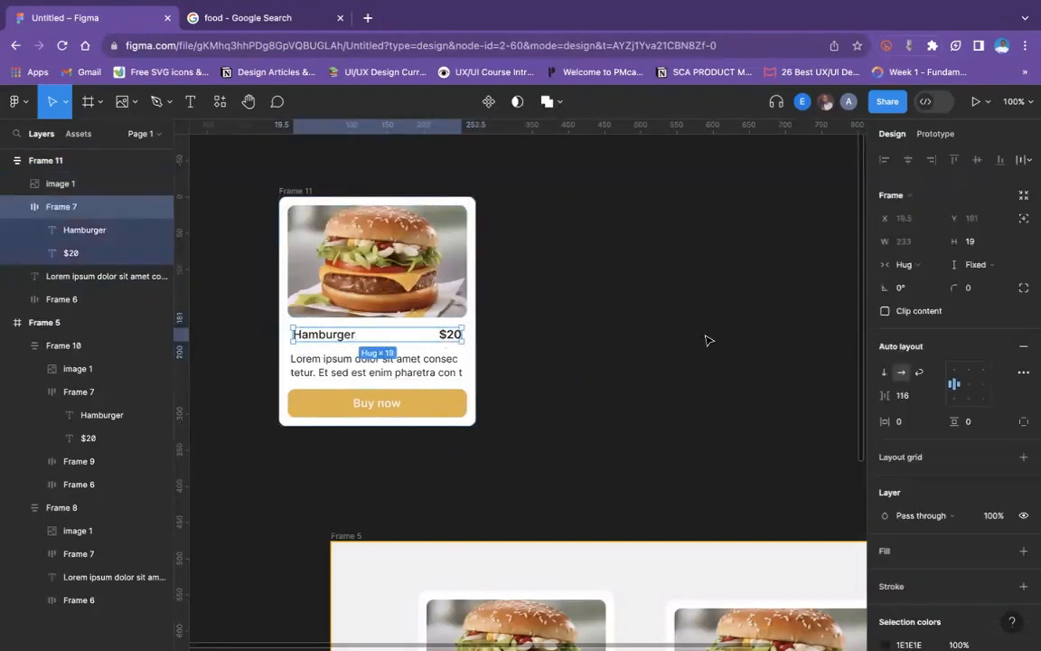
click(897, 266)
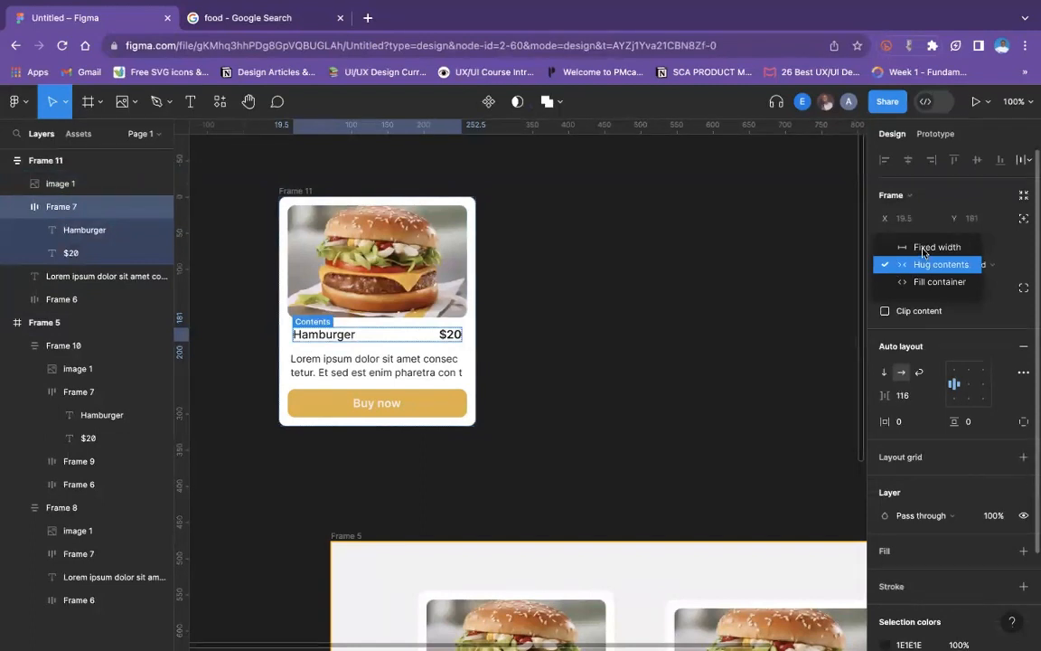
click(930, 246)
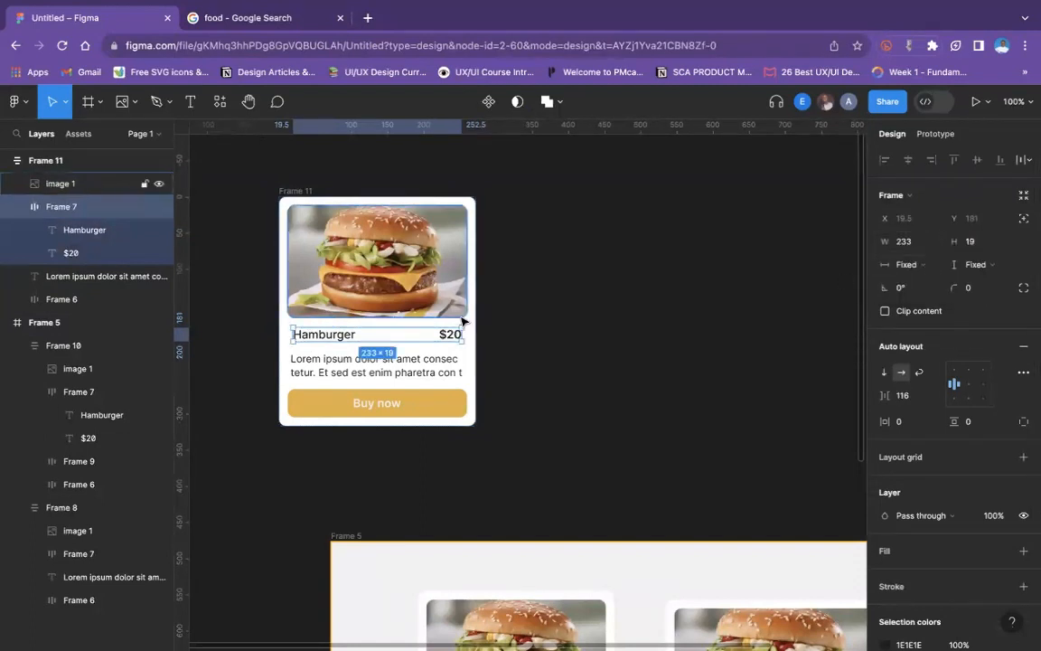
- Set the duplicated card's description text to Hug contents width, and resize it to a width of 238.5
click(416, 291)
click(298, 360)
click(908, 241)
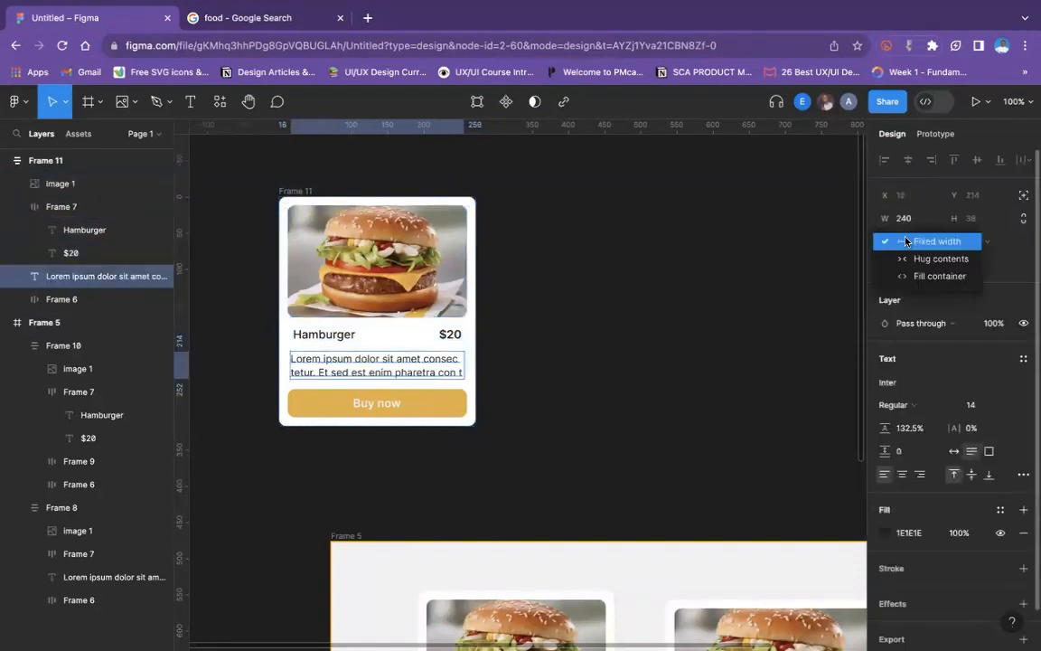
click(931, 257)
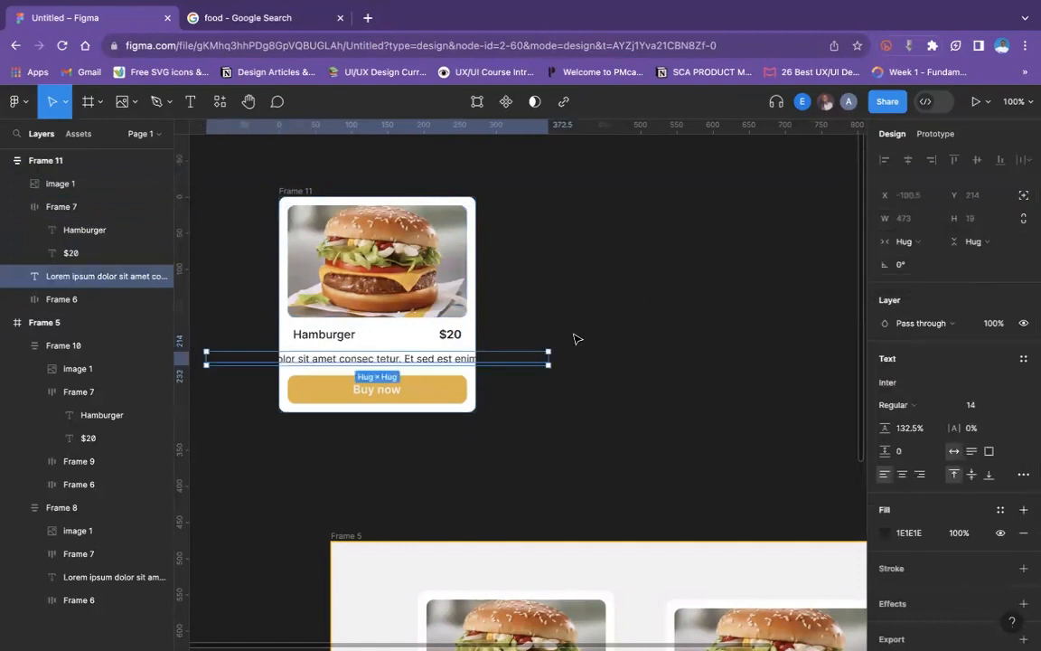
drag(549, 357, 399, 358)
drag(384, 353, 378, 351)
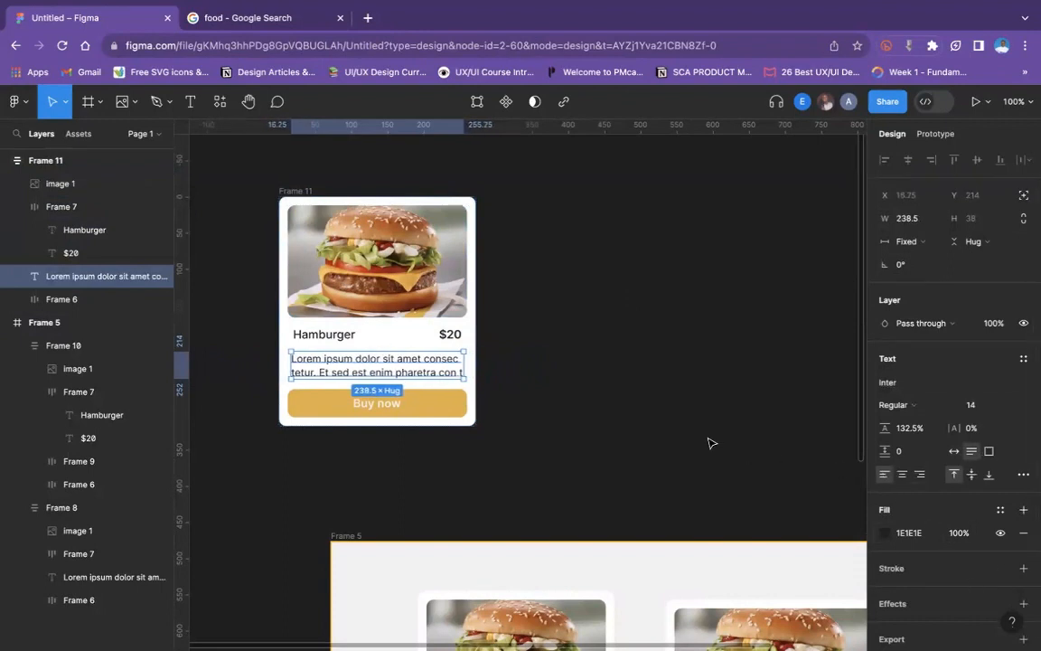
- Widen the duplicated card to 523
click(596, 289)
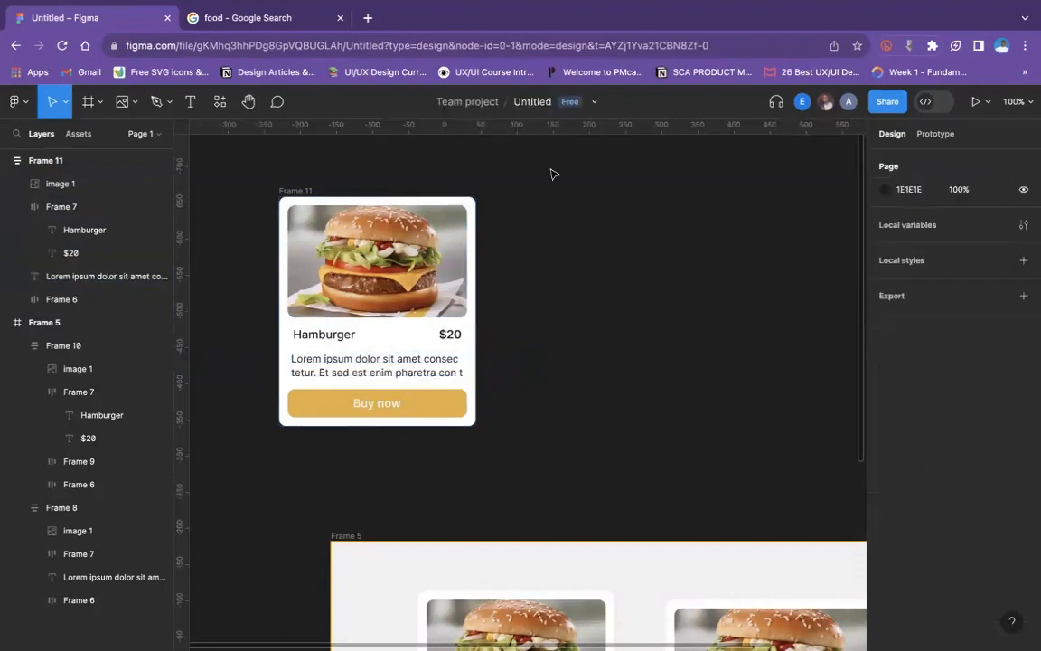
click(287, 190)
drag(475, 297, 659, 302)
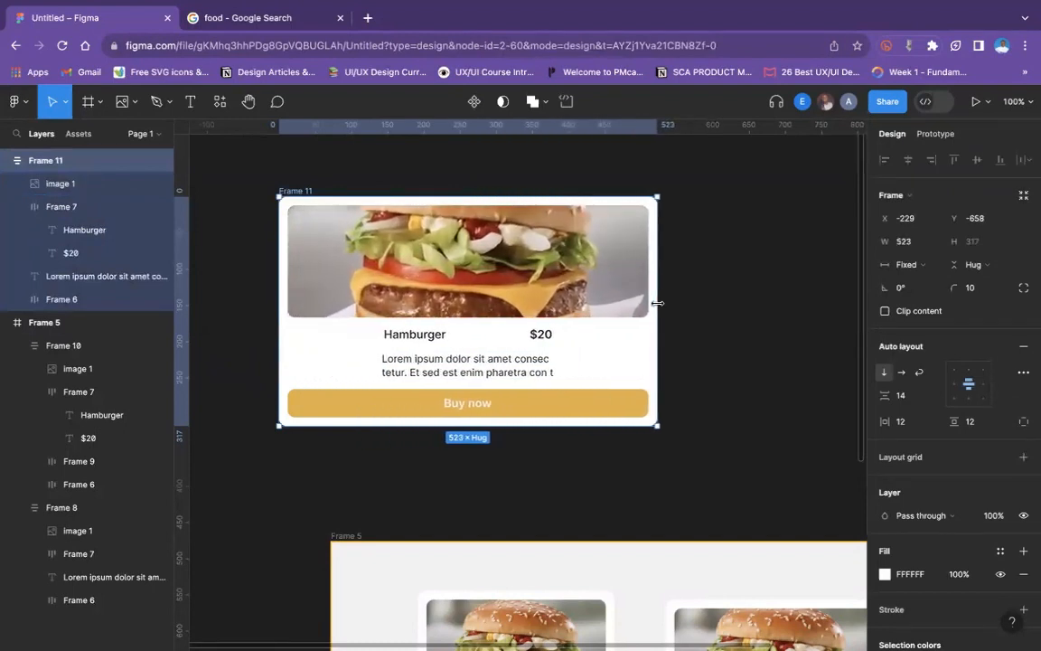
- Set the width of the duplicated card's description text and its title and price row to Fill container
click(480, 369)
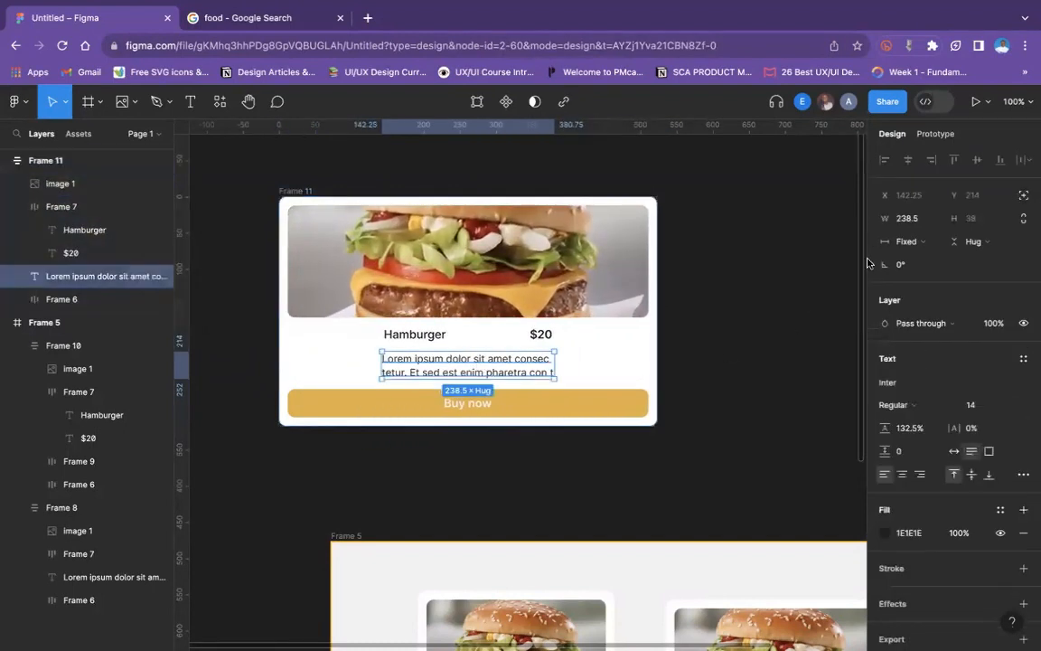
click(902, 242)
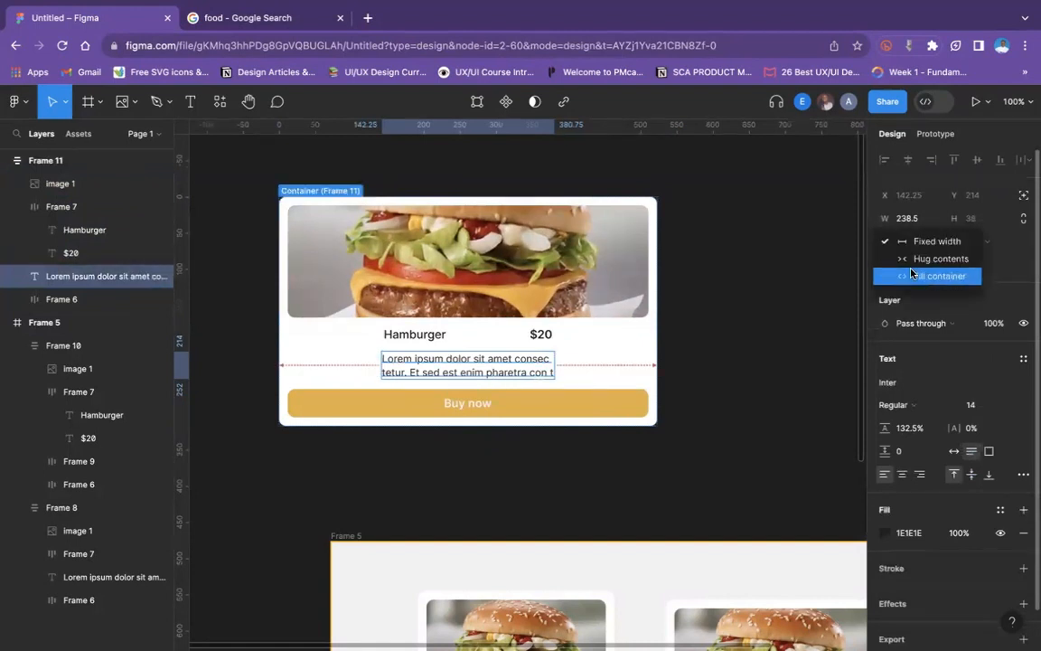
click(913, 275)
click(540, 334)
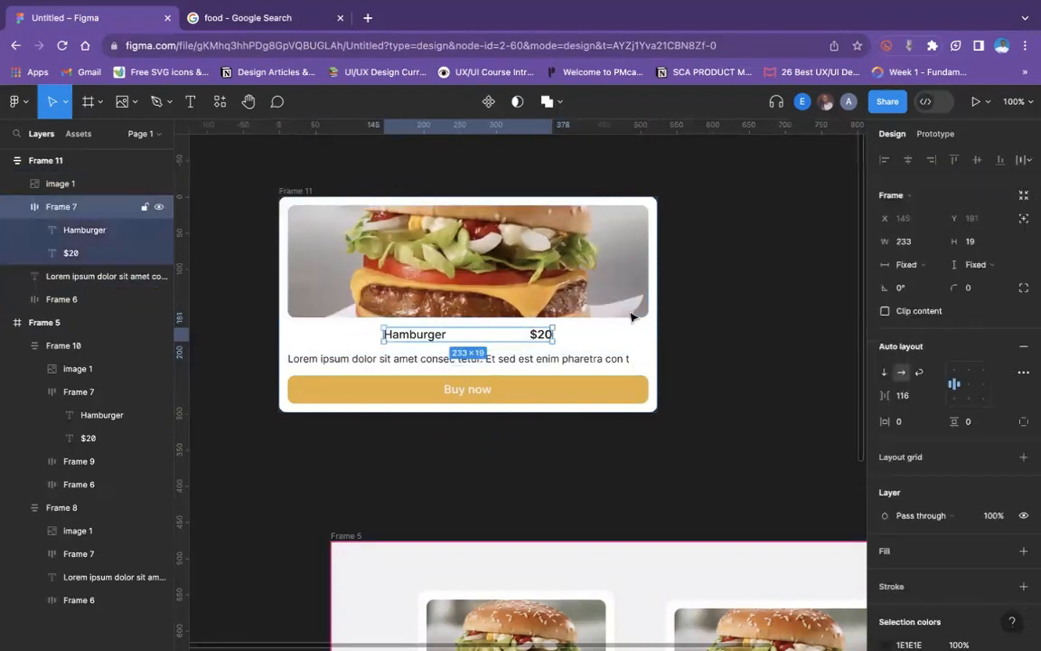
click(900, 264)
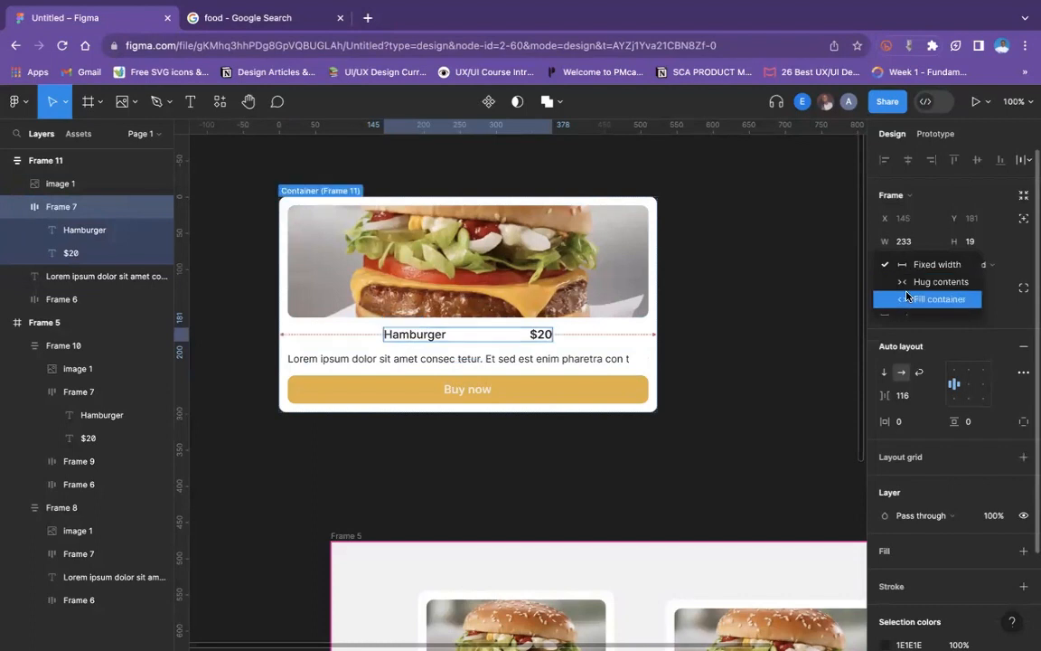
click(907, 298)
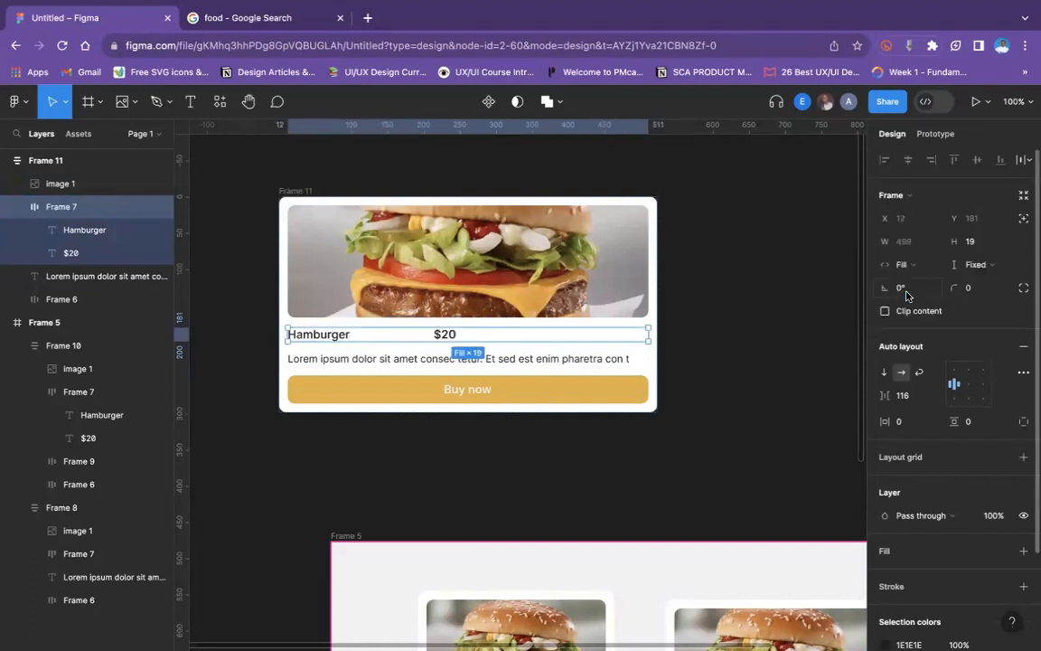
click(756, 328)
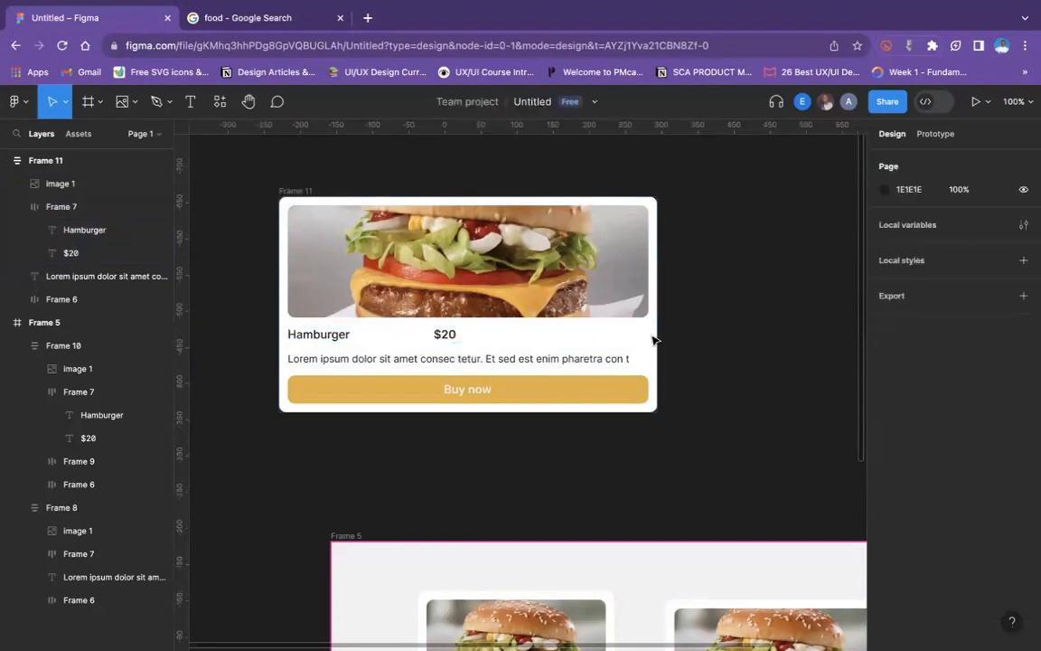
- Delete the $20 price from the duplicated card's title row and set the row's width sizing to Fixed width
double_click(456, 339)
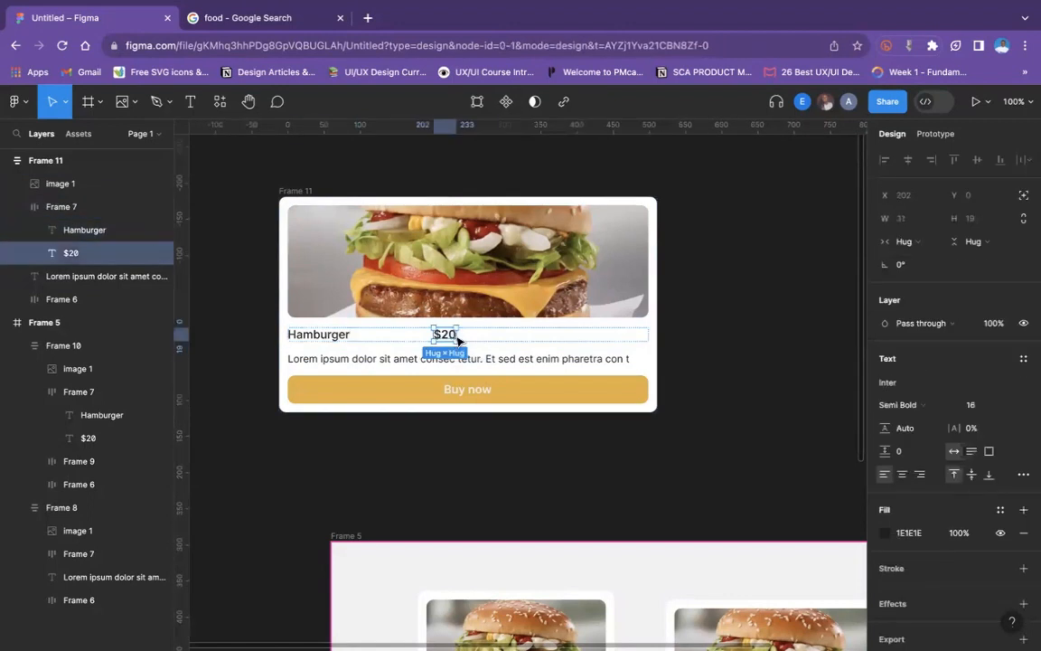
key(Delete)
click(620, 343)
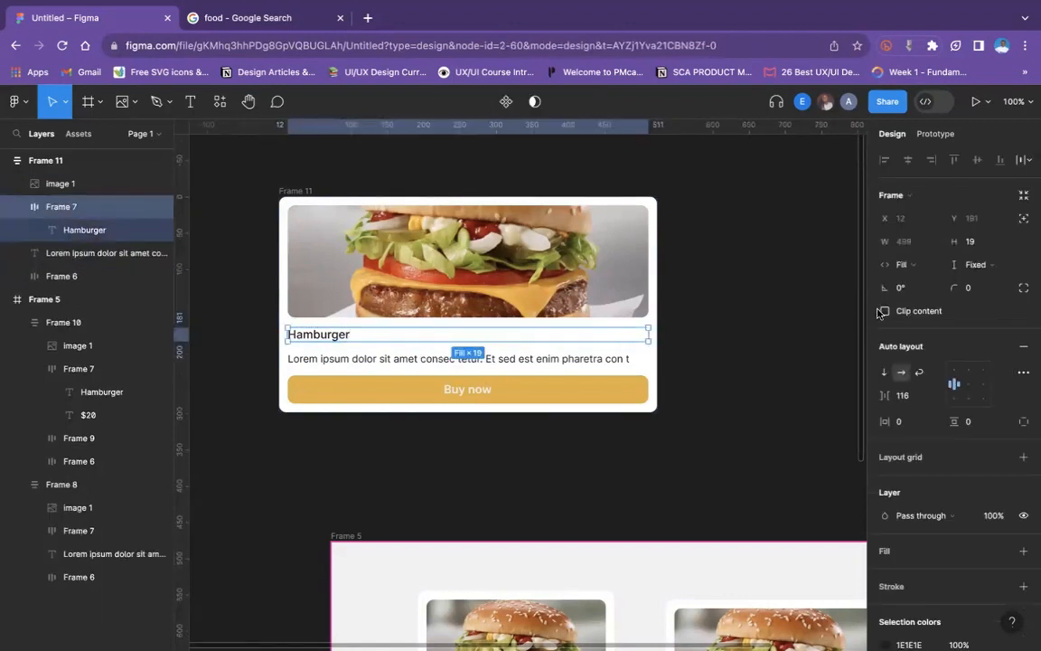
click(903, 270)
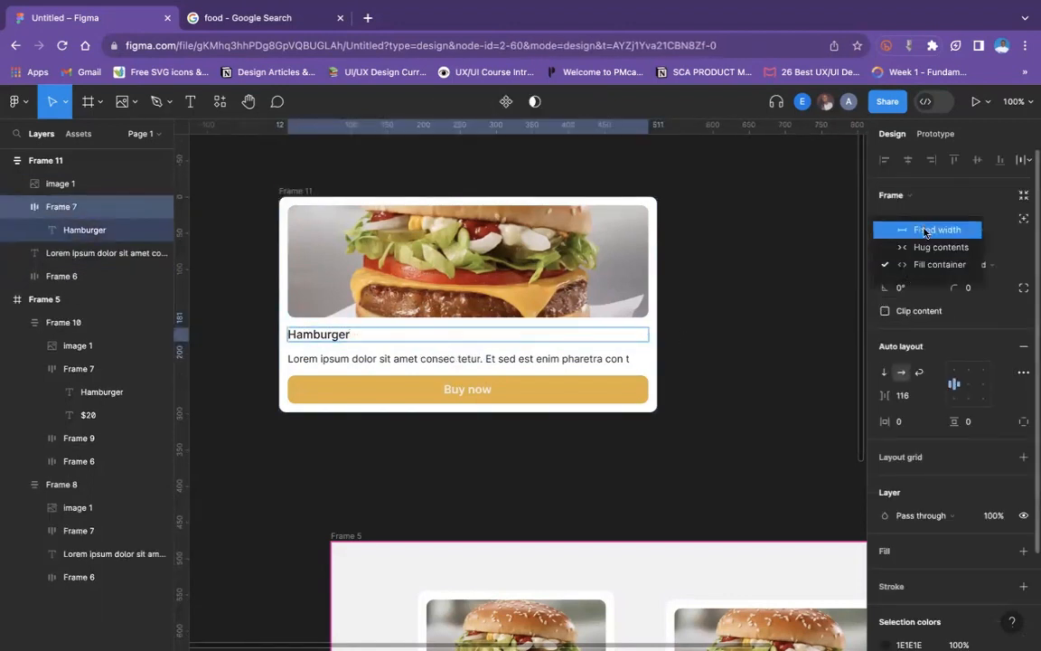
click(924, 230)
- Try Hug contents and Fixed width again on the duplicated card's title row, and undo both sizing changes
click(907, 264)
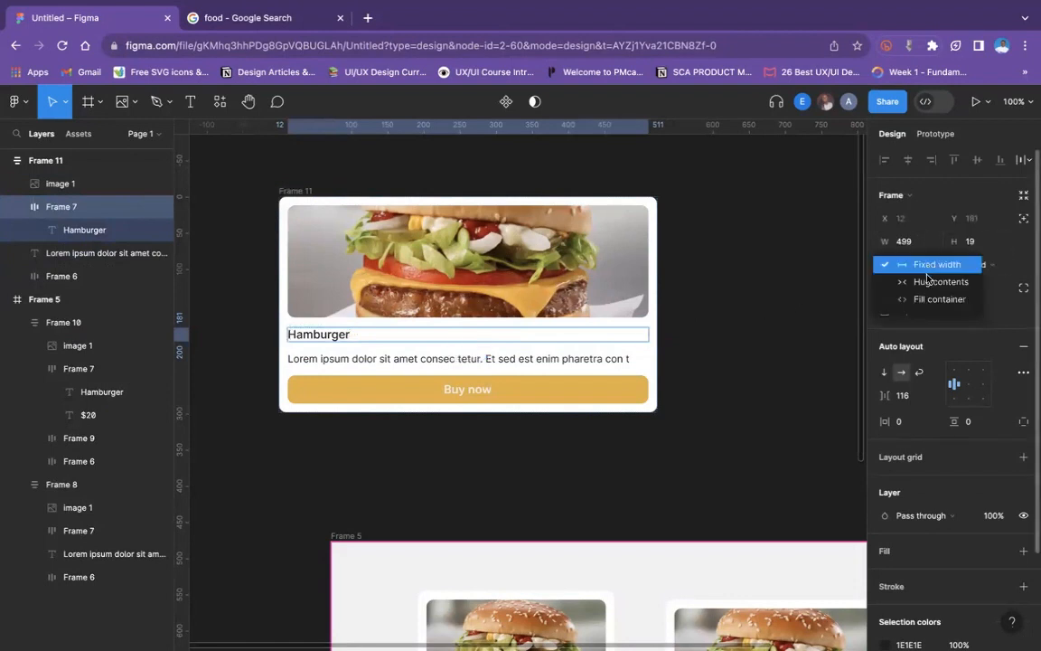
click(922, 281)
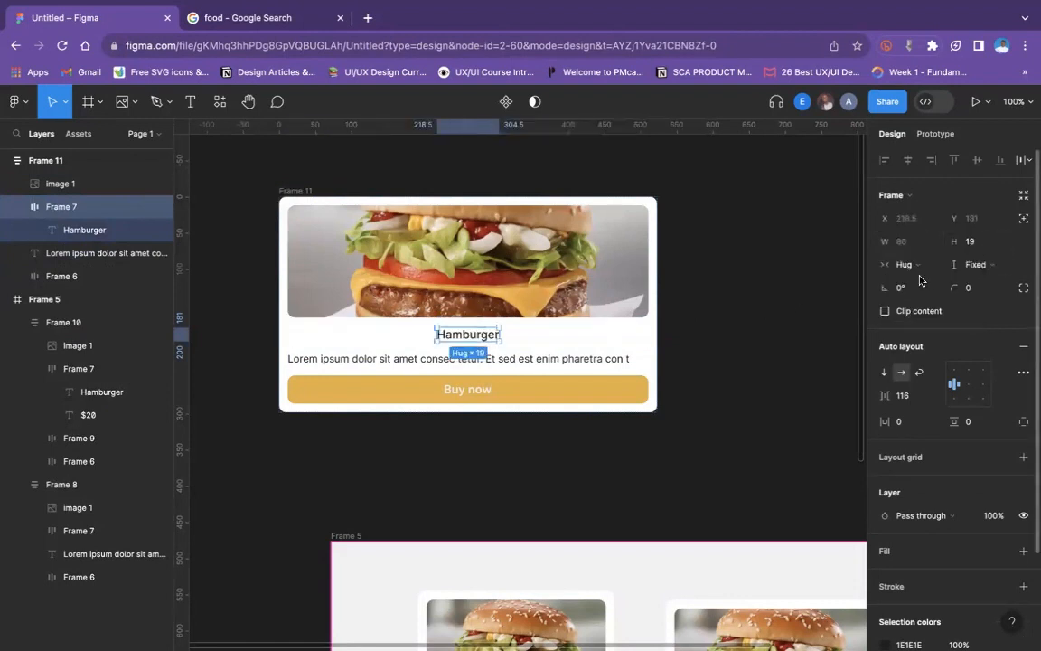
click(949, 370)
click(913, 265)
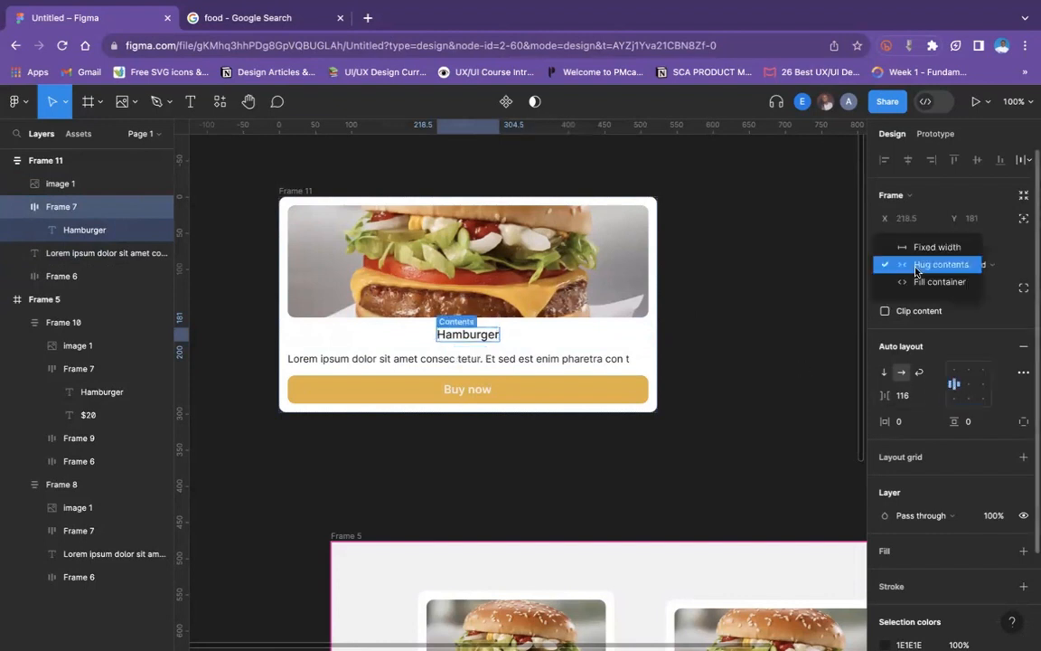
click(930, 246)
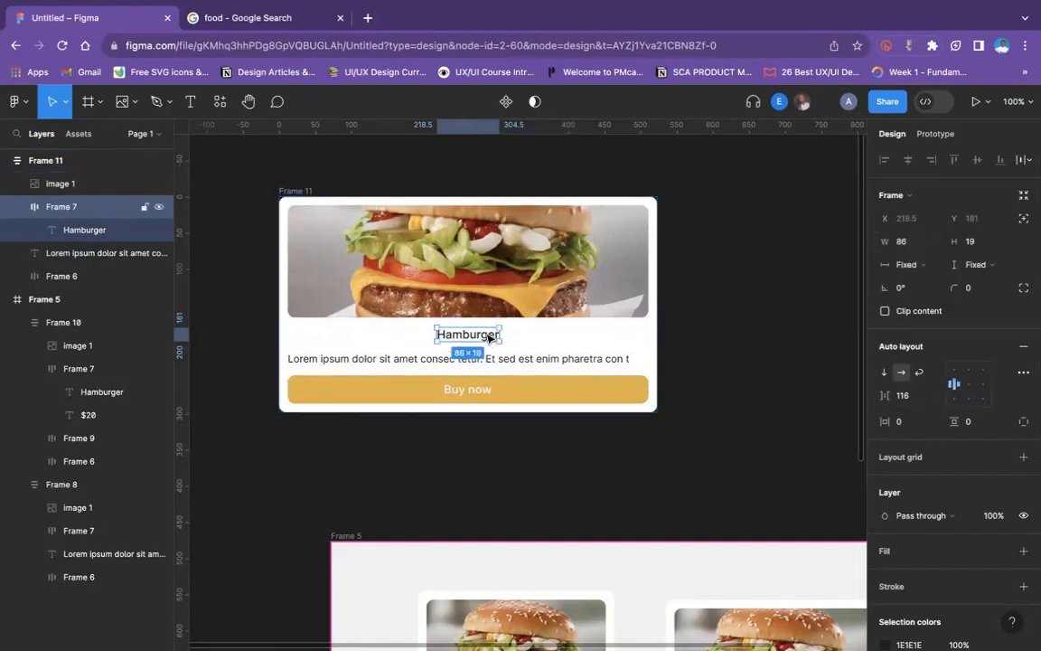
mouse_move(426, 340)
mouse_down()
mouse_move(394, 339)
mouse_move(425, 340)
mouse_up()
key(super+z)
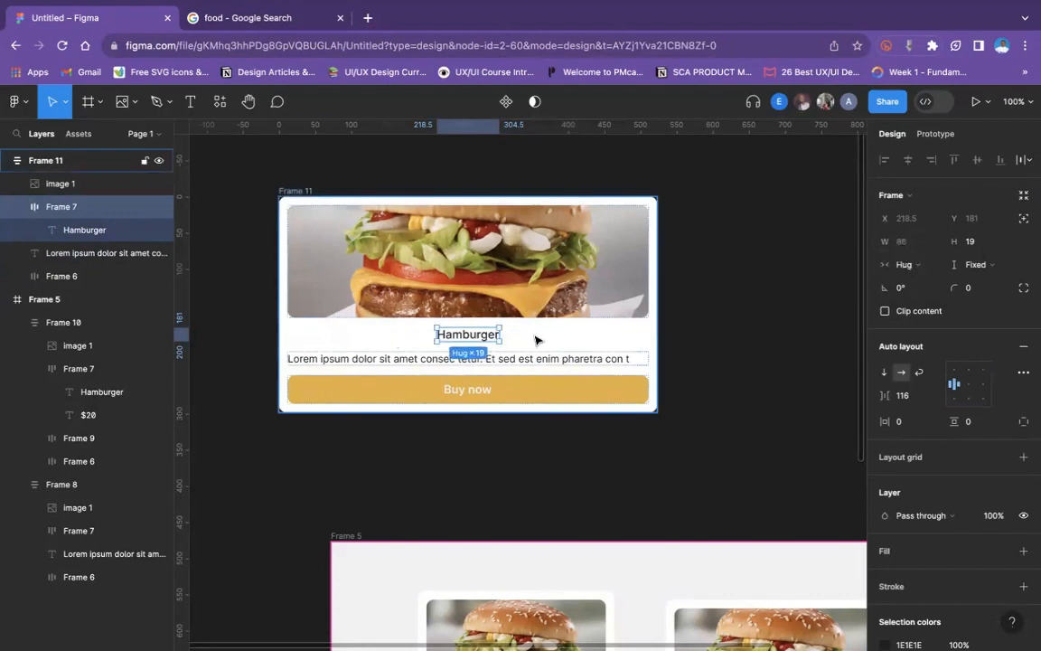
key(super+z)
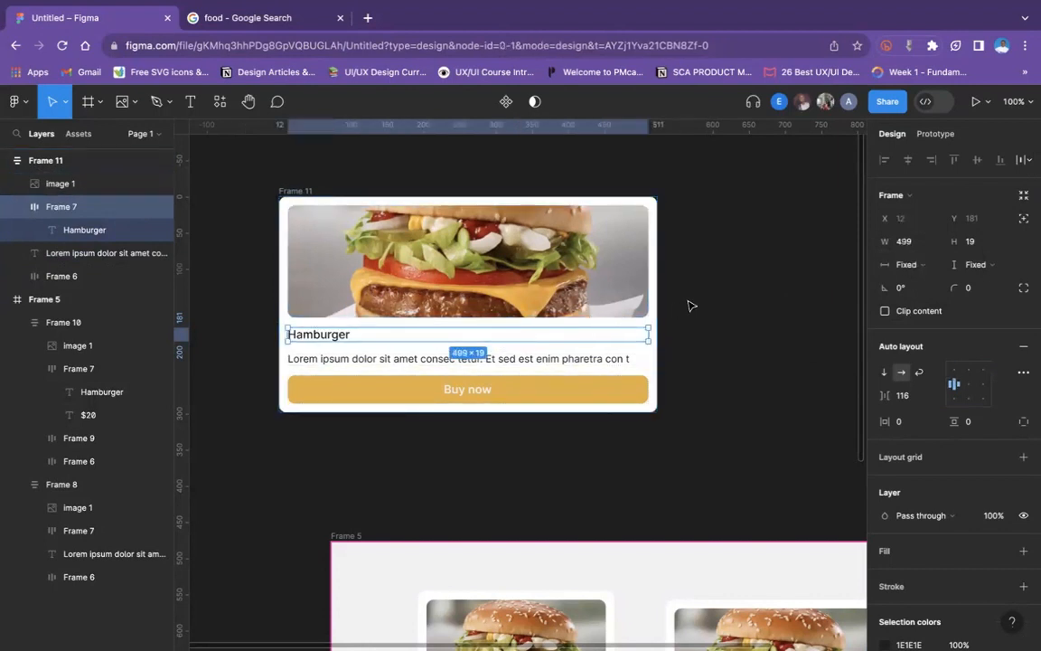
- Resize the duplicated card to widths of 572 and 342, ending at 664
click(687, 301)
click(302, 192)
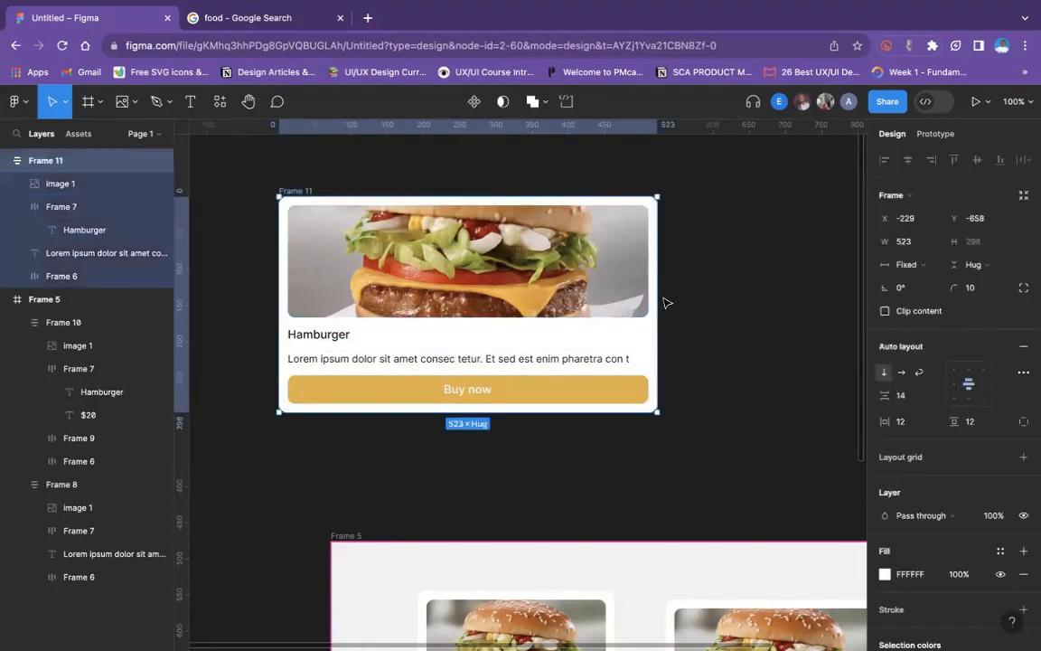
drag(657, 301, 692, 300)
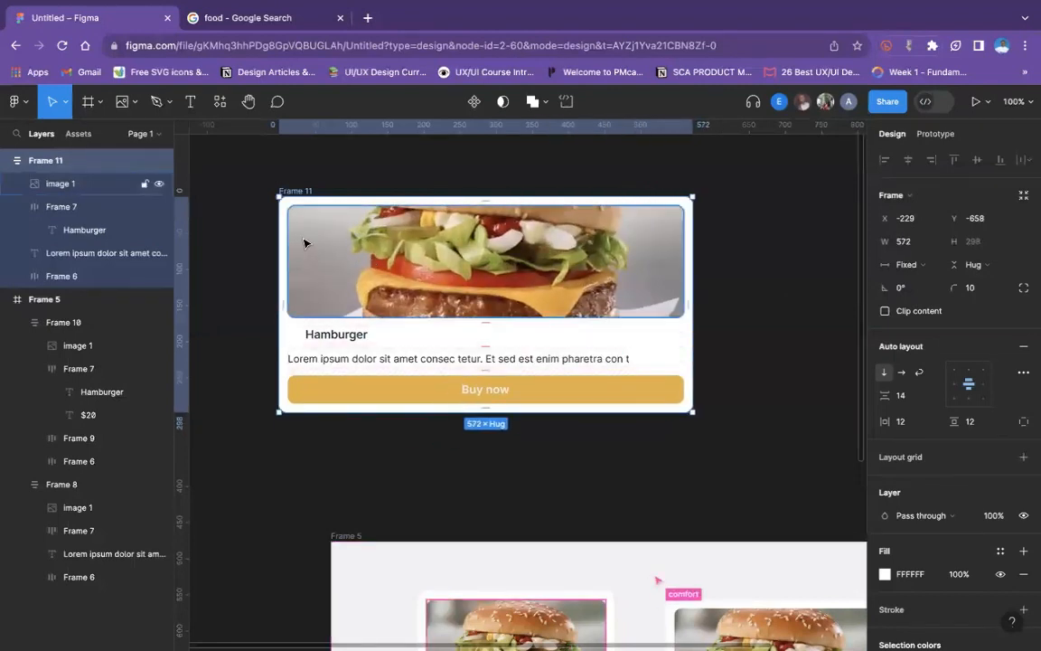
click(355, 191)
click(300, 193)
drag(692, 296, 526, 300)
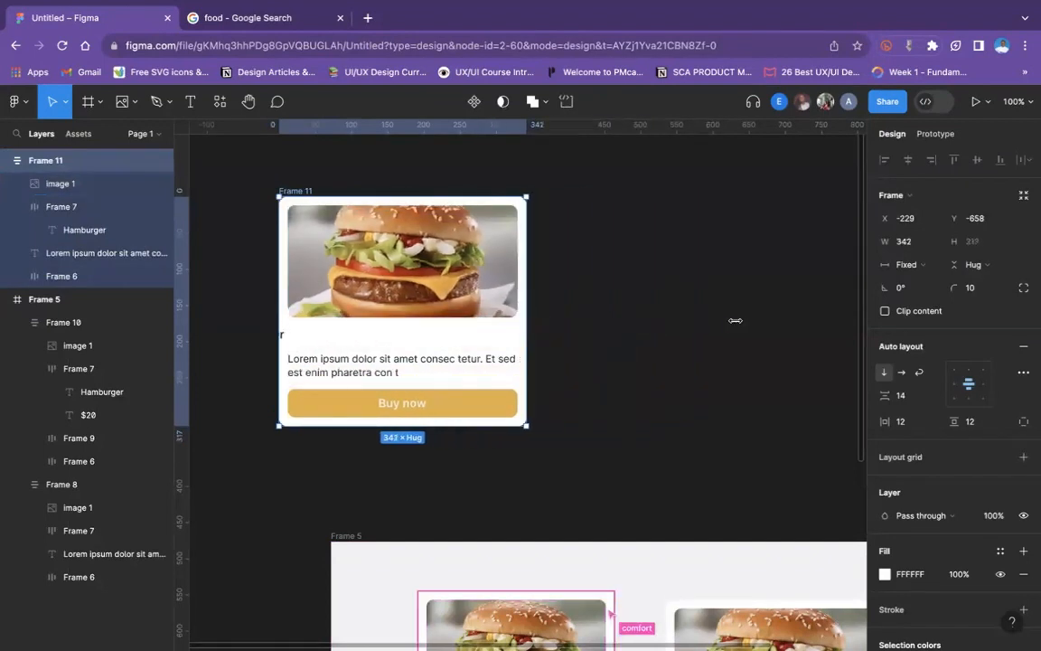
drag(736, 320, 758, 327)
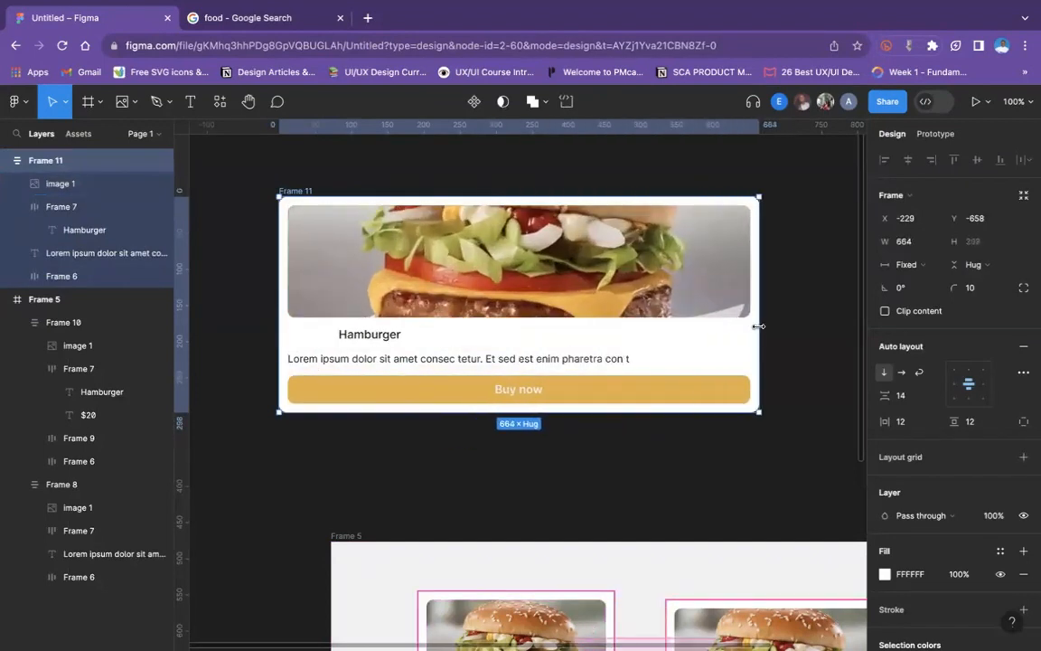
- Shrink the duplicated card's title row with Hug contents, and switch its width sizing back to Fixed width
click(402, 336)
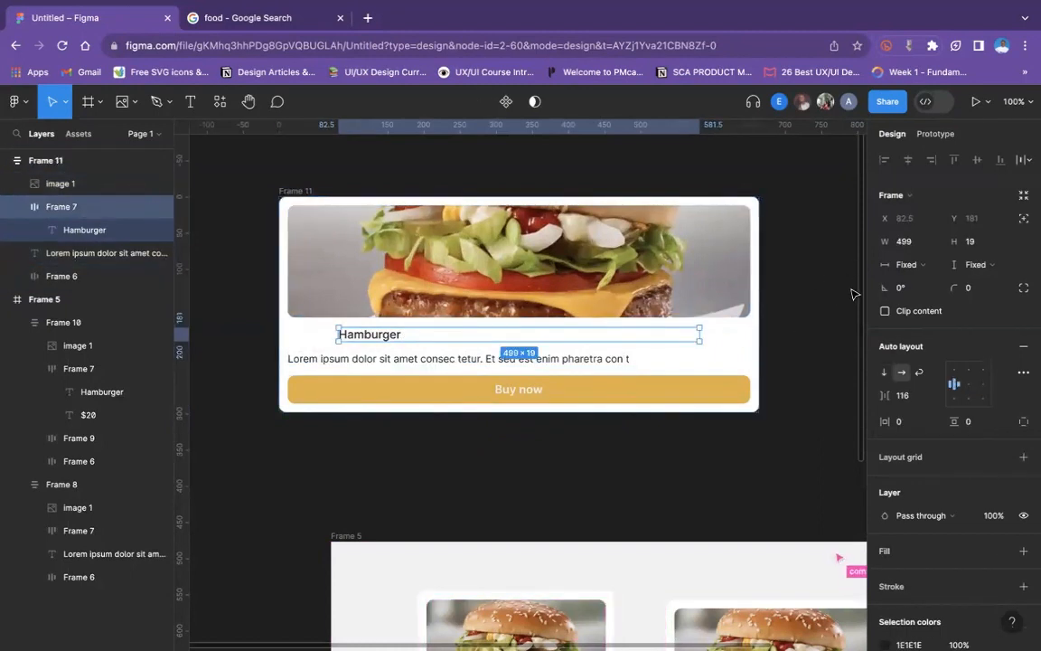
click(911, 265)
click(922, 280)
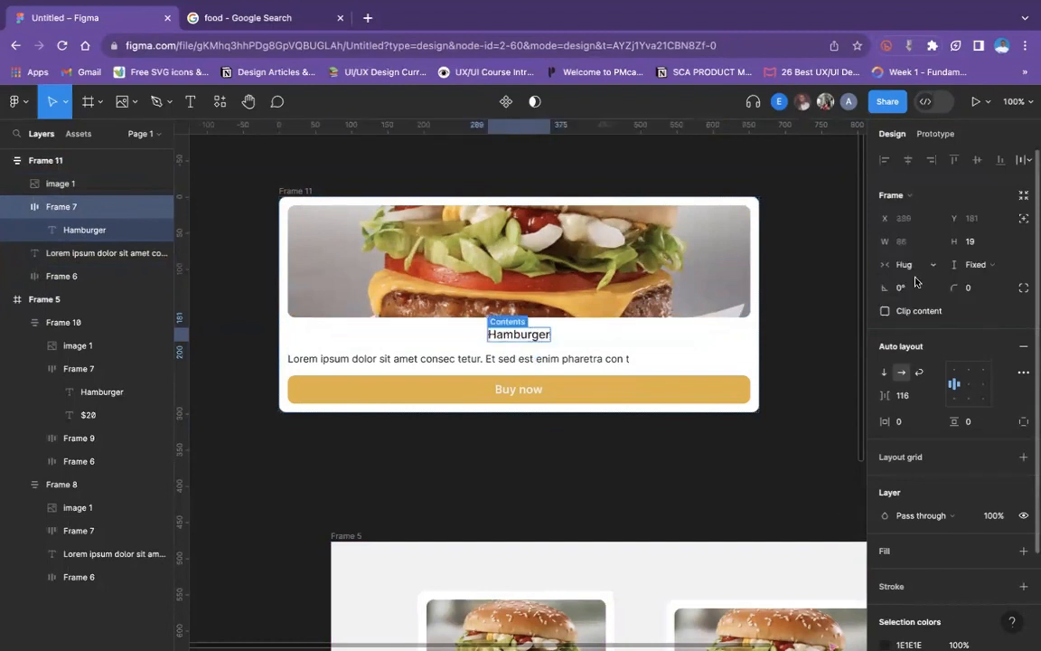
click(921, 268)
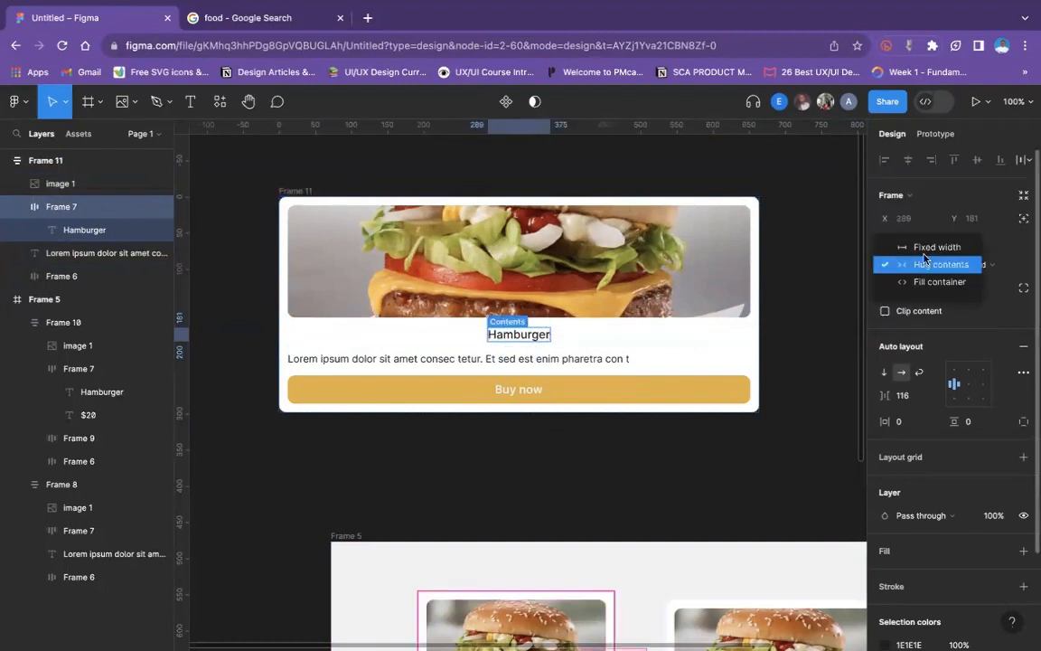
click(922, 246)
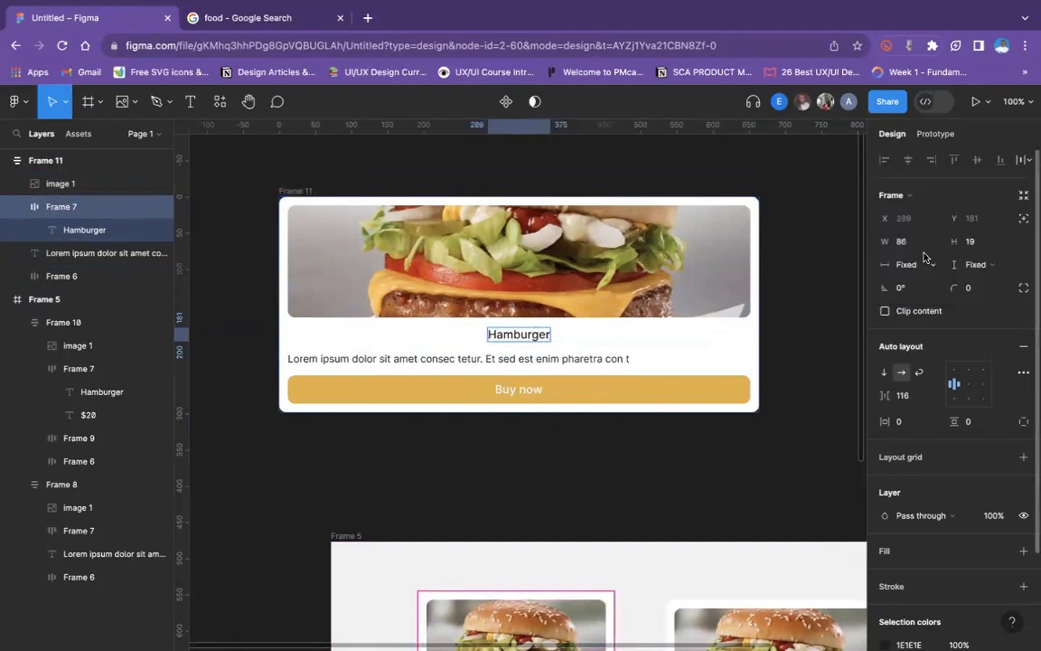
click(788, 366)
- Set the Hamburger text inside the duplicated card's title row to Fixed width, and select the whole card
click(544, 344)
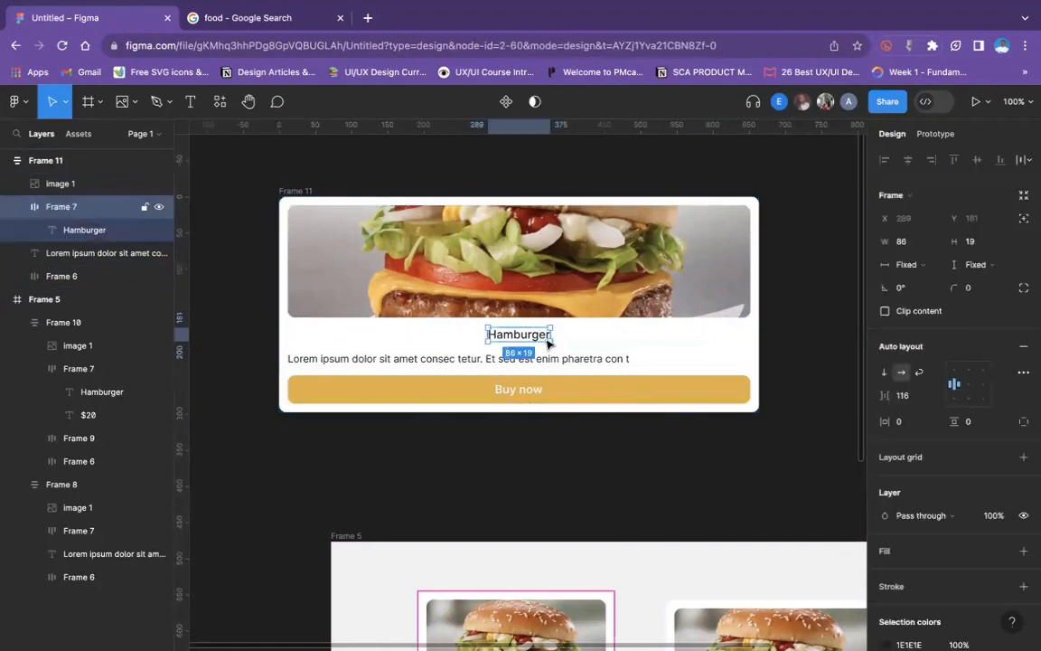
click(107, 235)
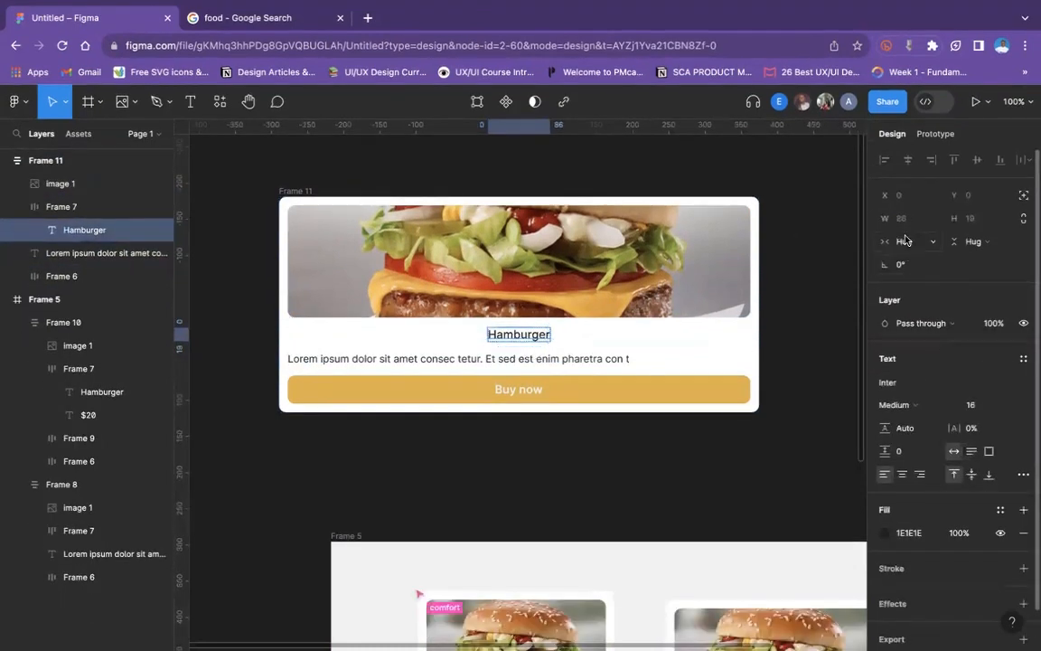
click(904, 240)
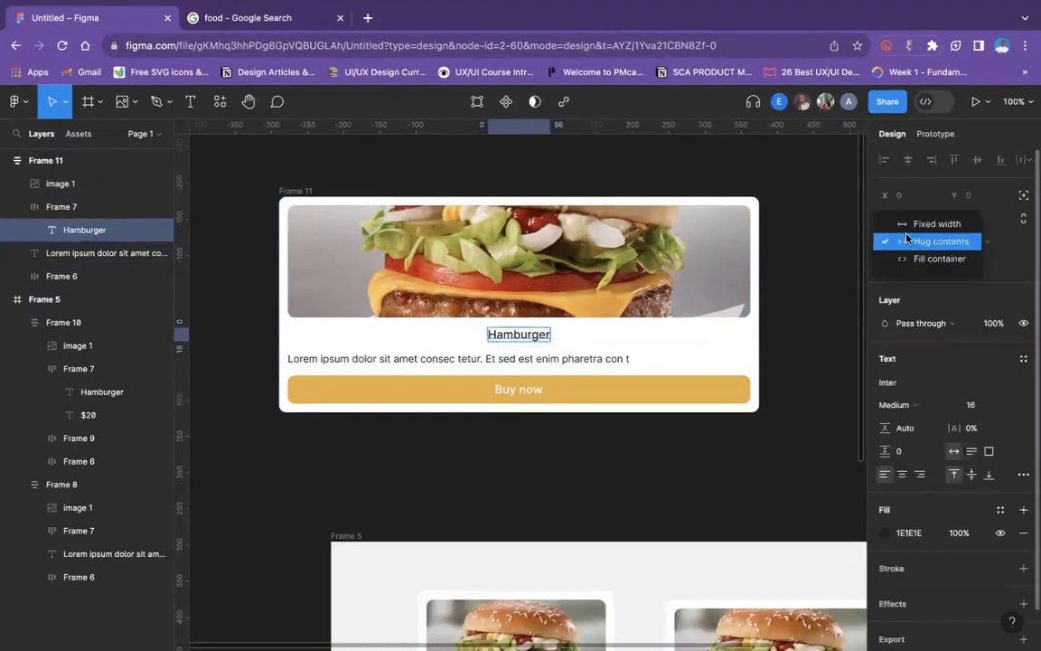
click(904, 219)
click(914, 241)
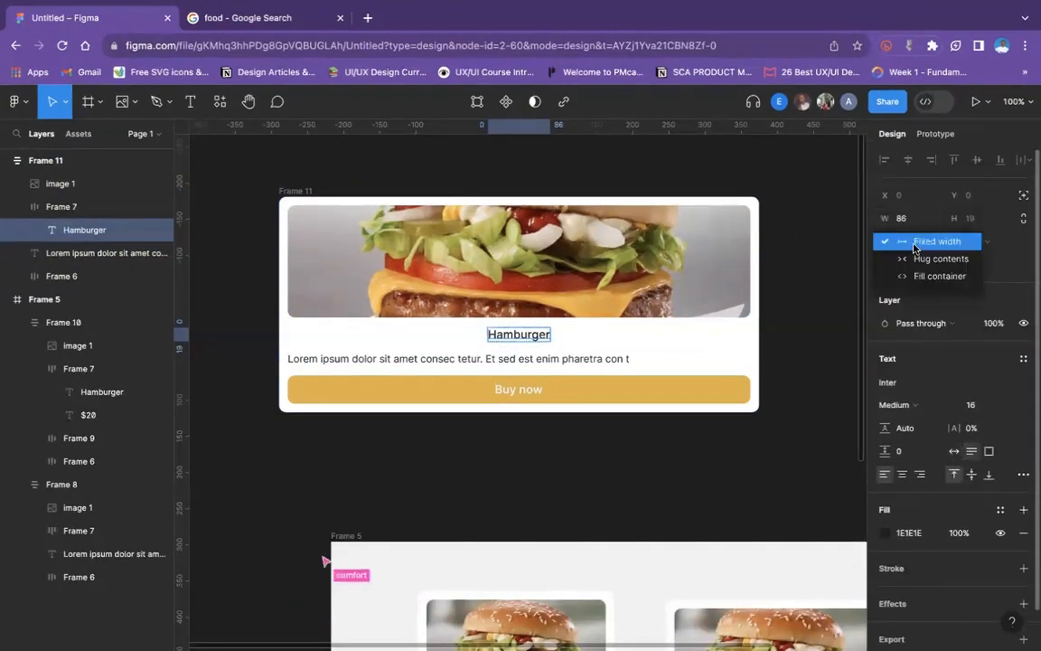
click(826, 268)
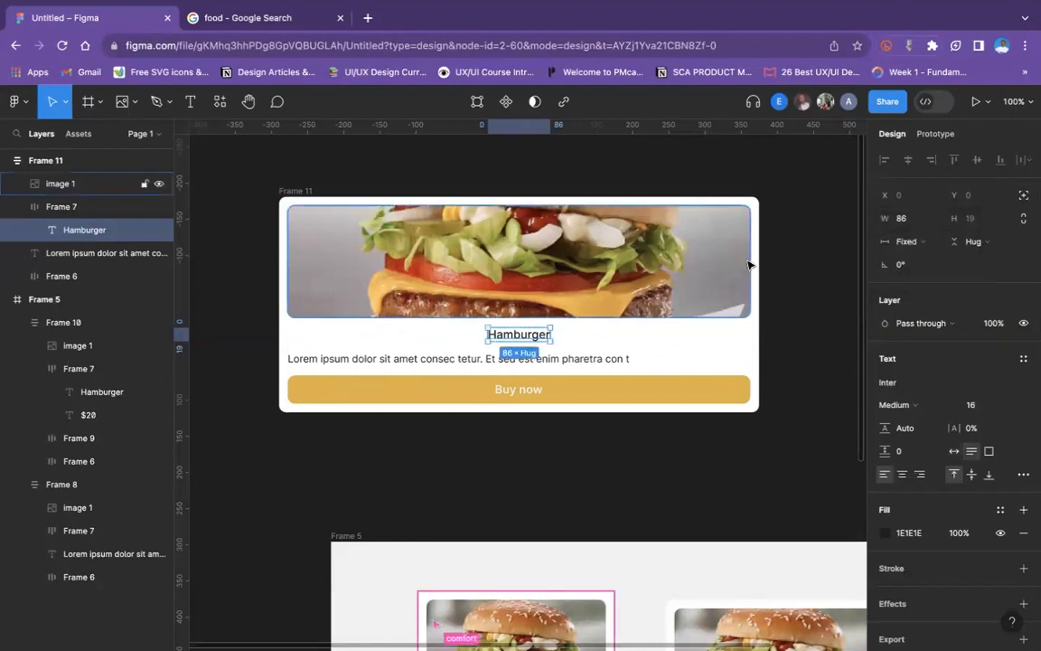
click(289, 191)
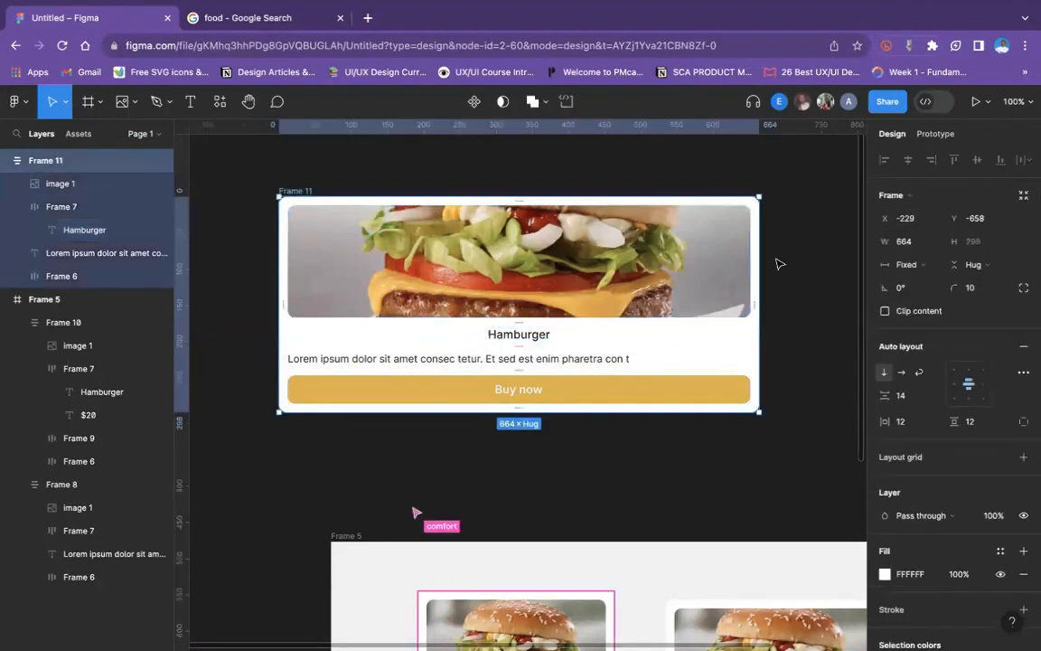
- Resize the duplicated card to widths of 265 and 367, and set its title row's width to Fill container
drag(763, 257, 470, 261)
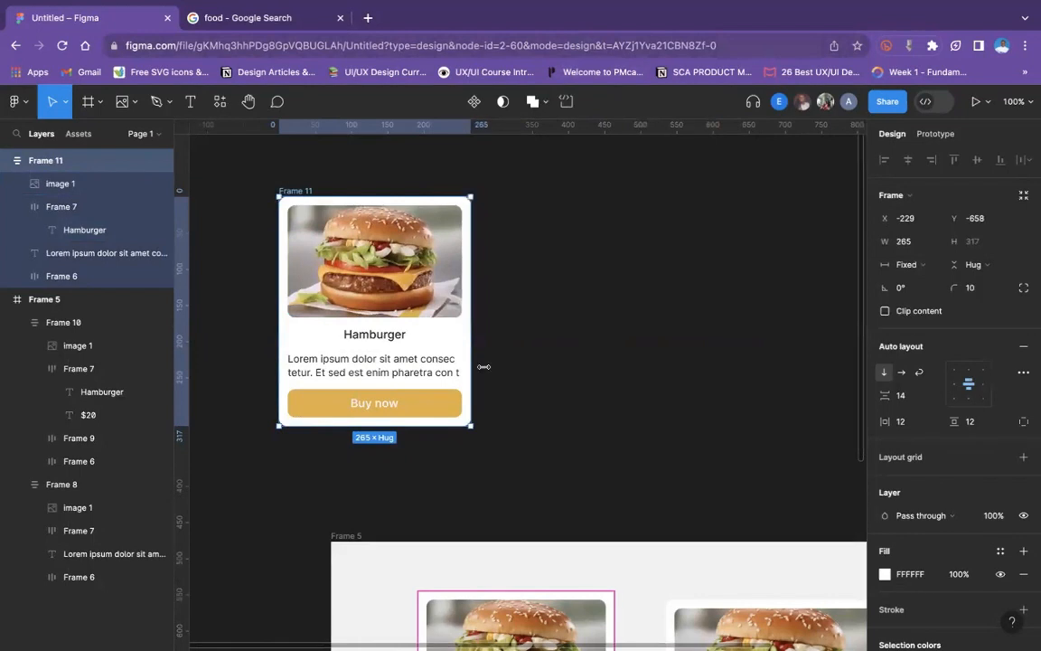
drag(637, 367, 533, 373)
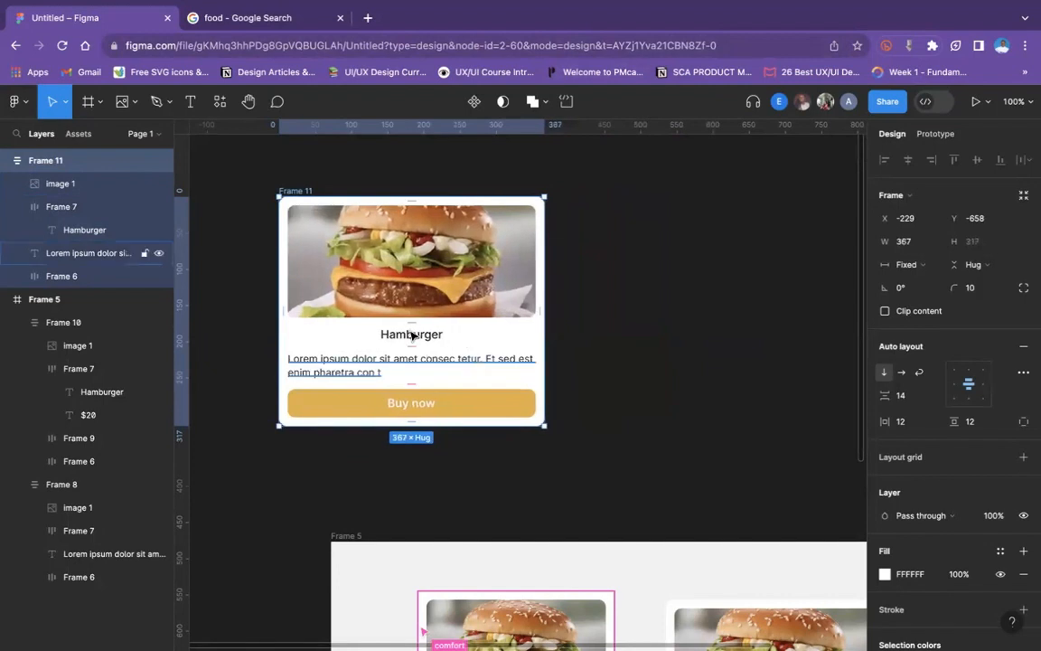
click(907, 263)
click(912, 297)
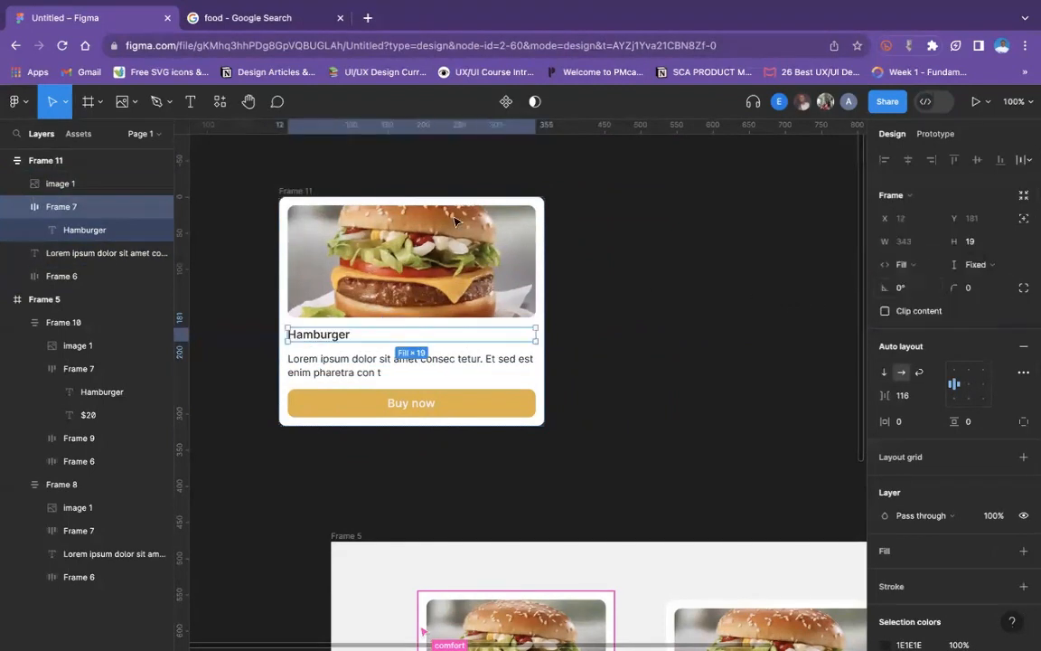
- Stretch the duplicated card wider and bring it back in to a width of 337
click(316, 177)
drag(545, 307, 645, 320)
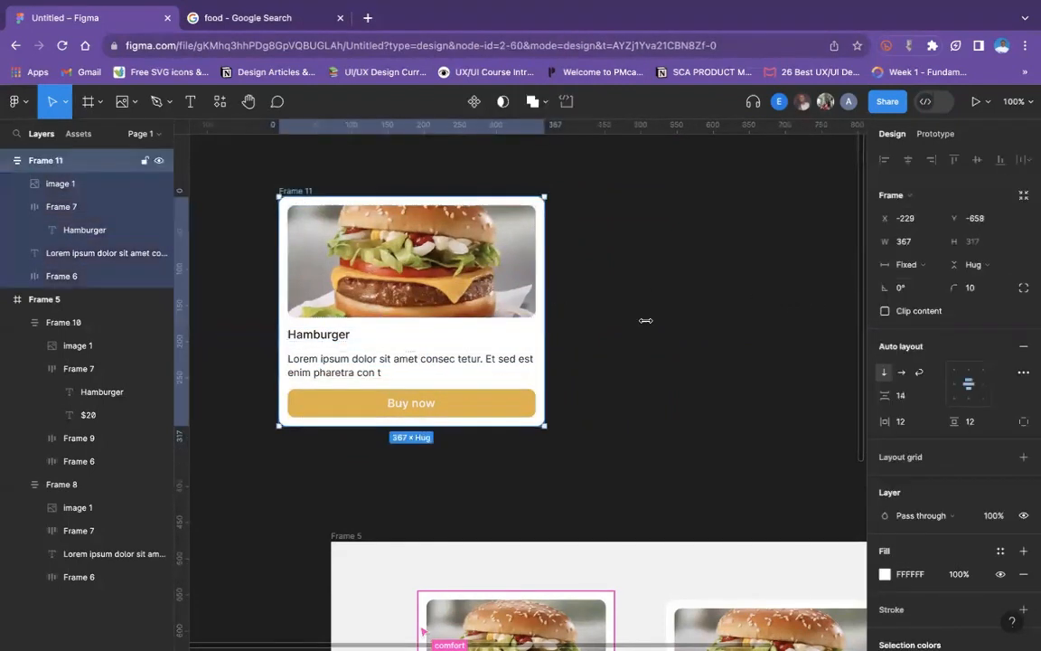
drag(725, 320, 523, 330)
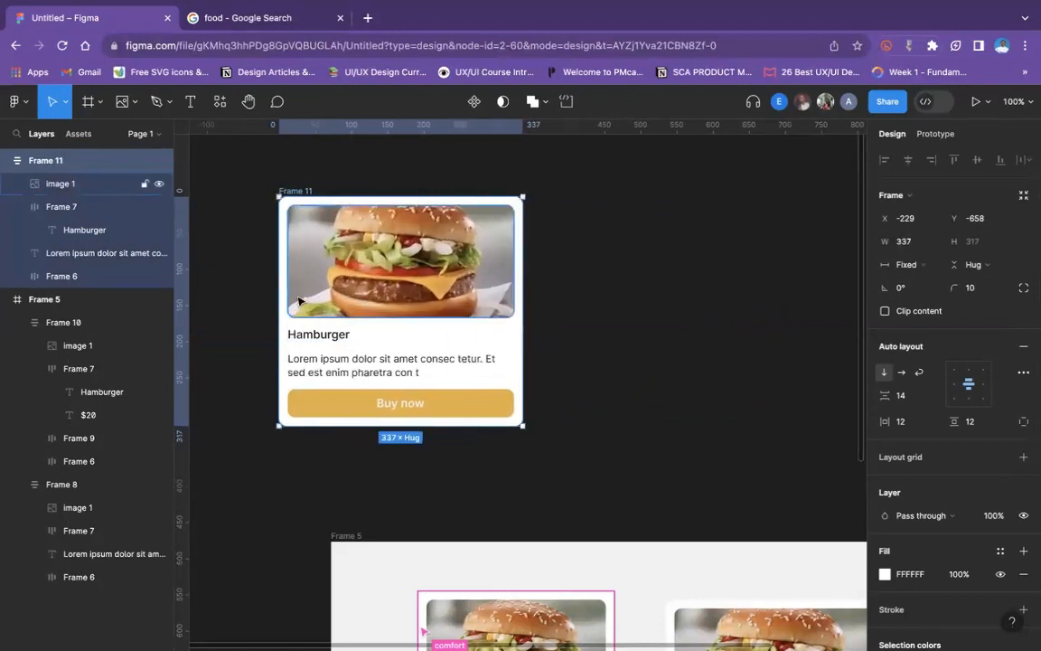
- Check the sizing of the duplicated card's title row, image and description text, and resize the card to a width of 341
click(315, 334)
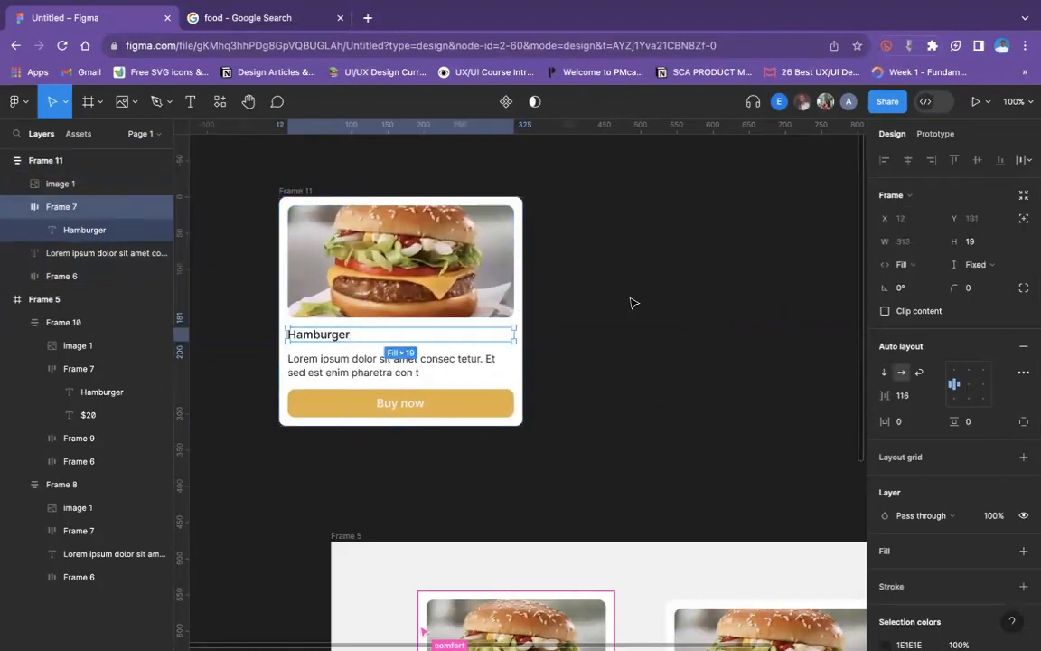
click(408, 244)
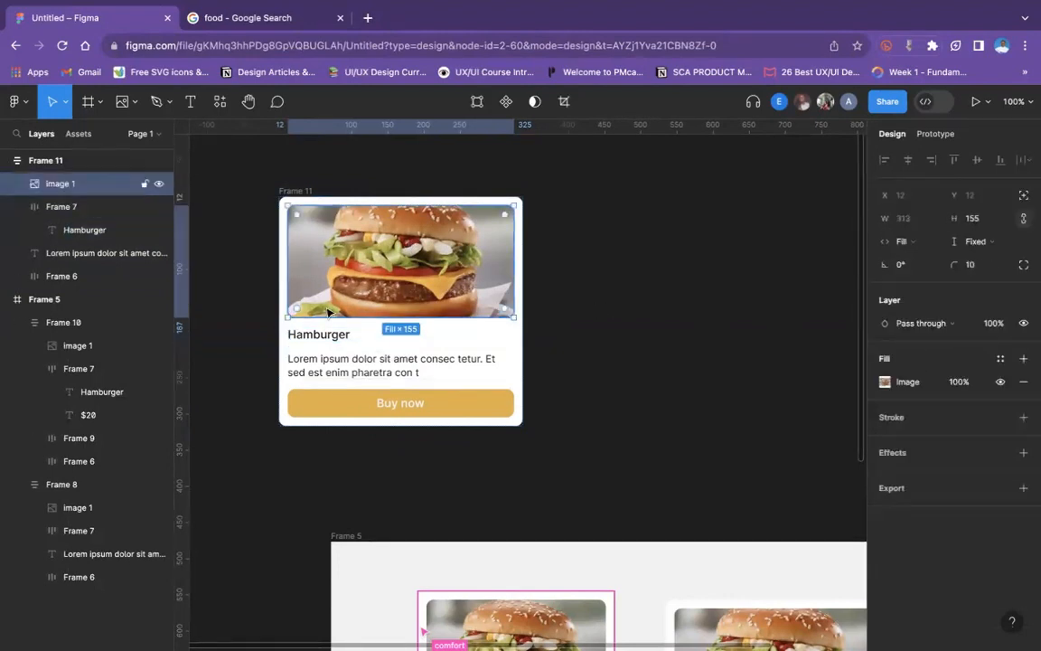
click(327, 339)
click(331, 366)
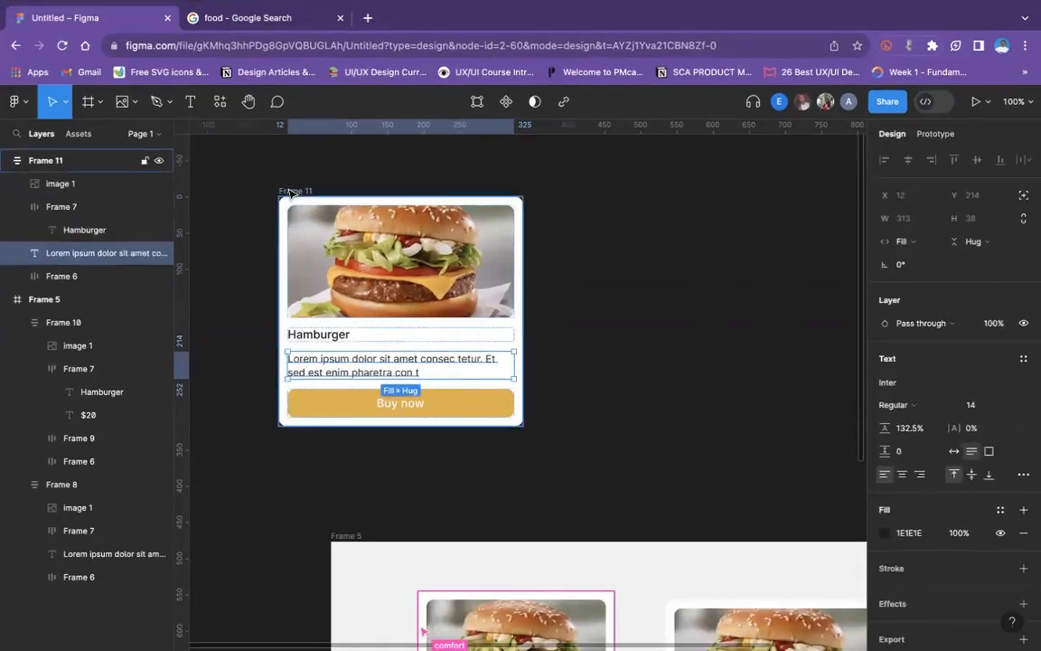
click(289, 191)
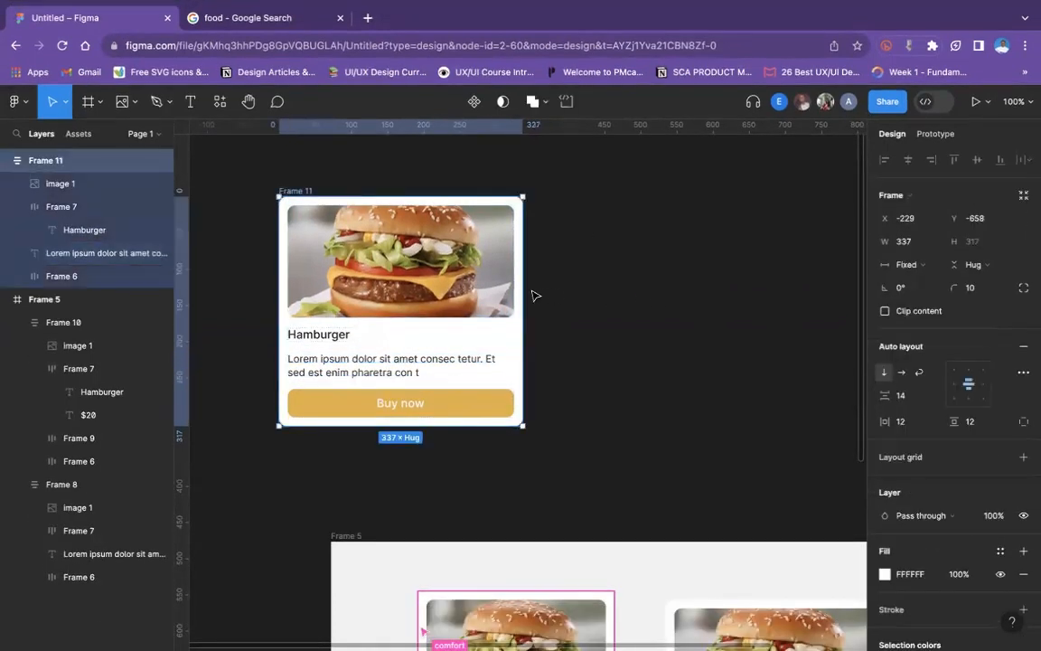
drag(758, 293, 526, 295)
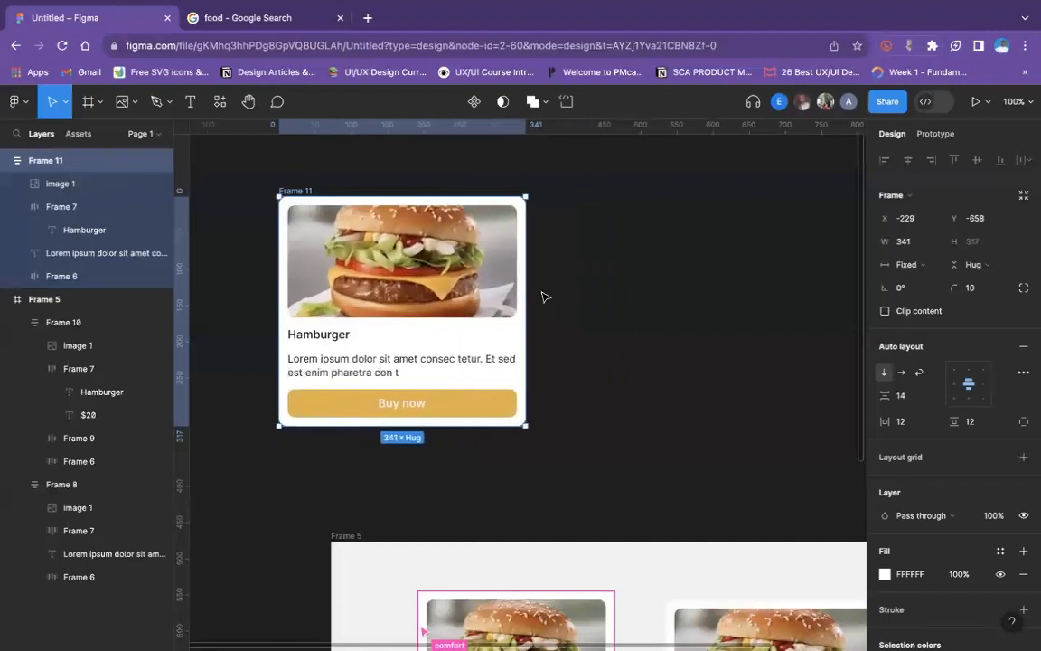
- Compare the width and height sizing settings of the whole duplicated card with those of its image, title row and description text
click(571, 294)
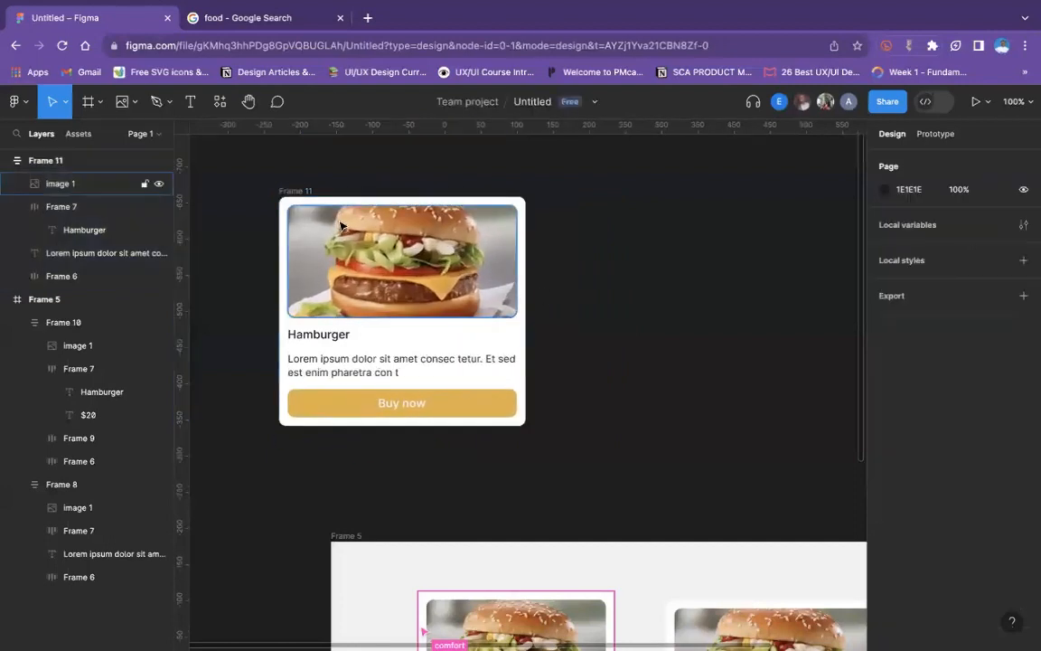
click(295, 191)
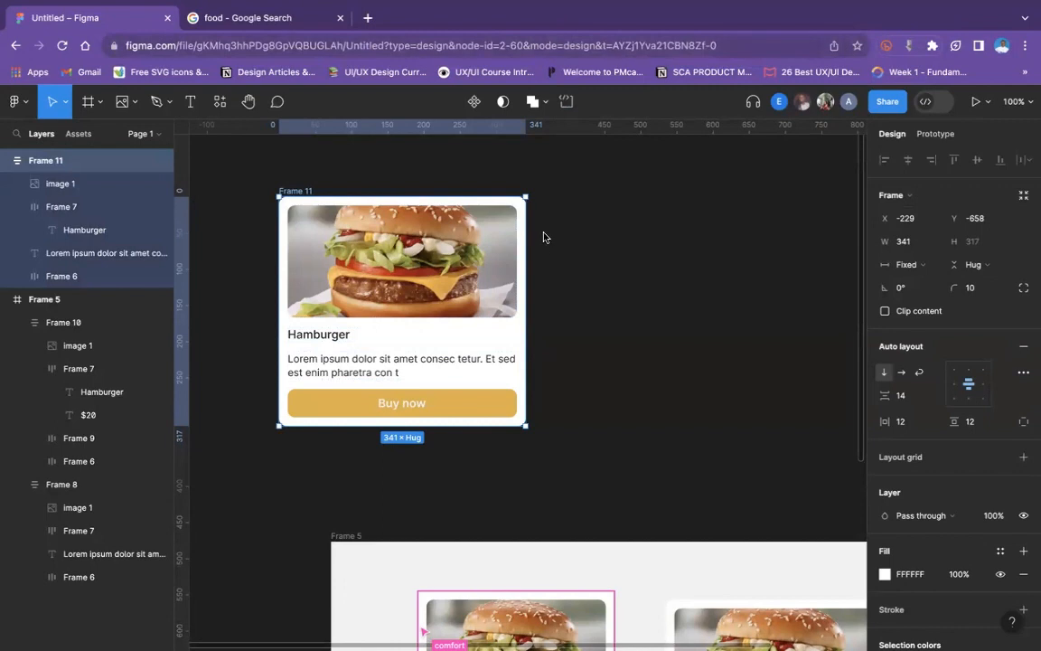
scroll(541, 242, down, 3)
scroll(542, 241, up, 3)
click(495, 269)
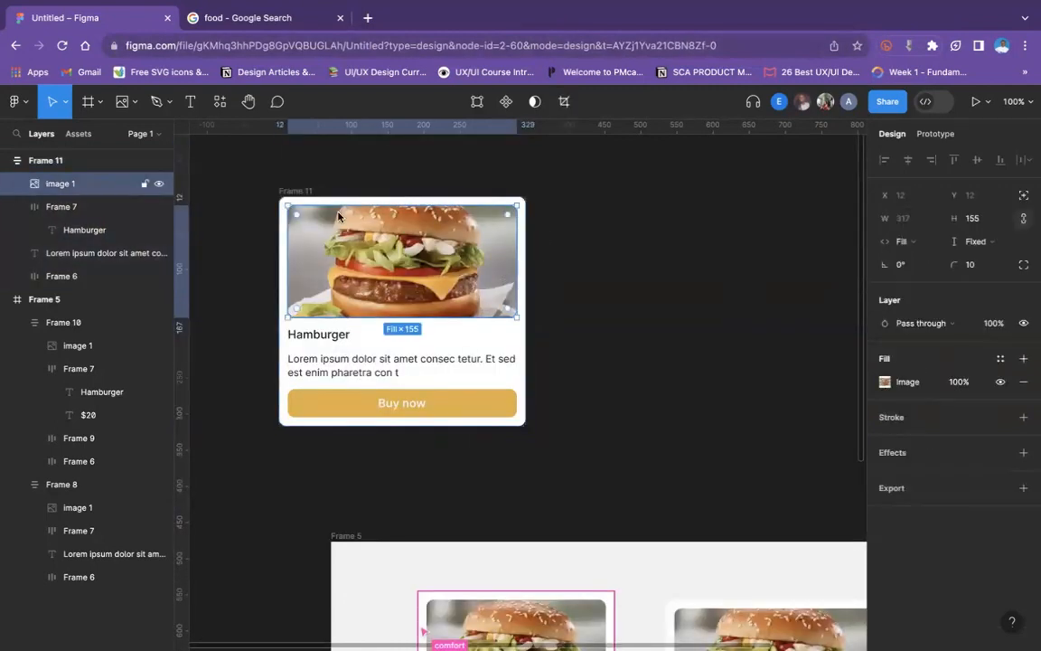
click(301, 188)
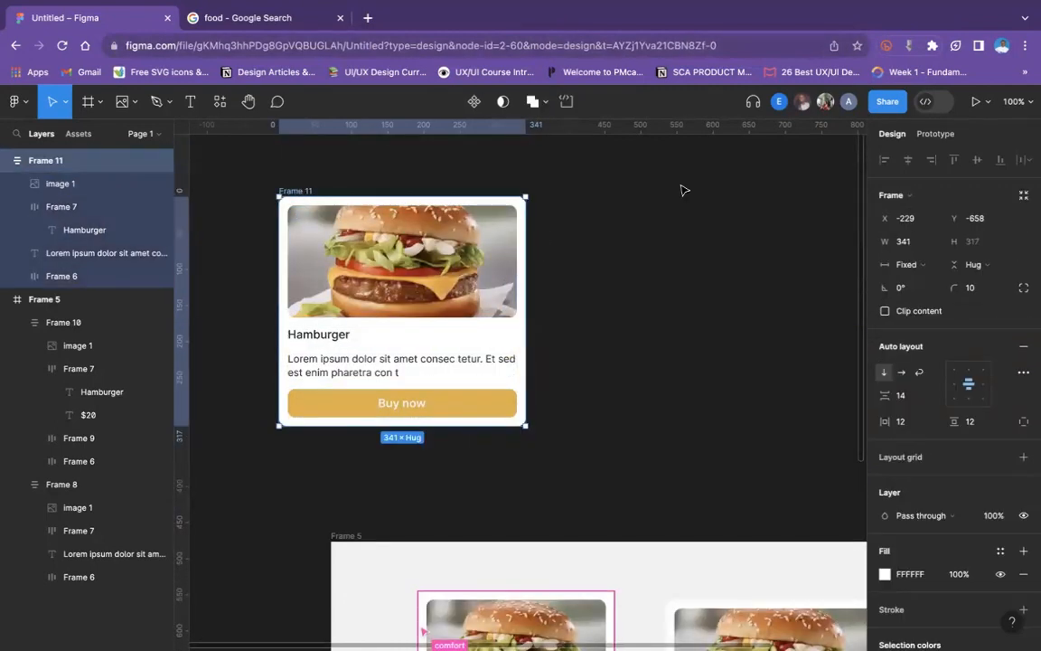
scroll(684, 190, up, 1)
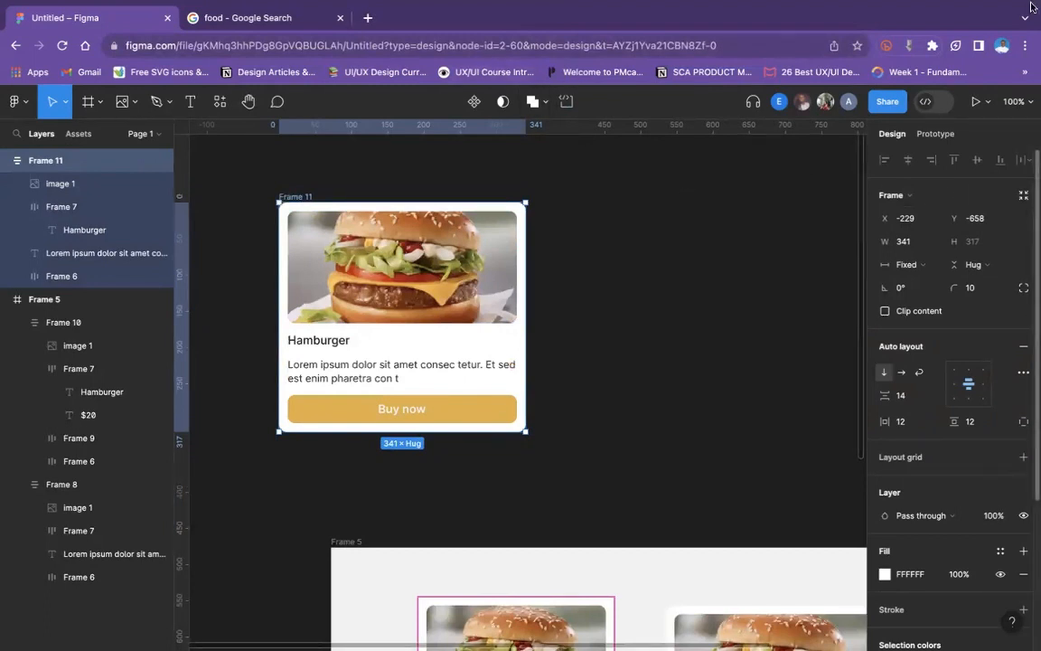
click(571, 216)
click(367, 286)
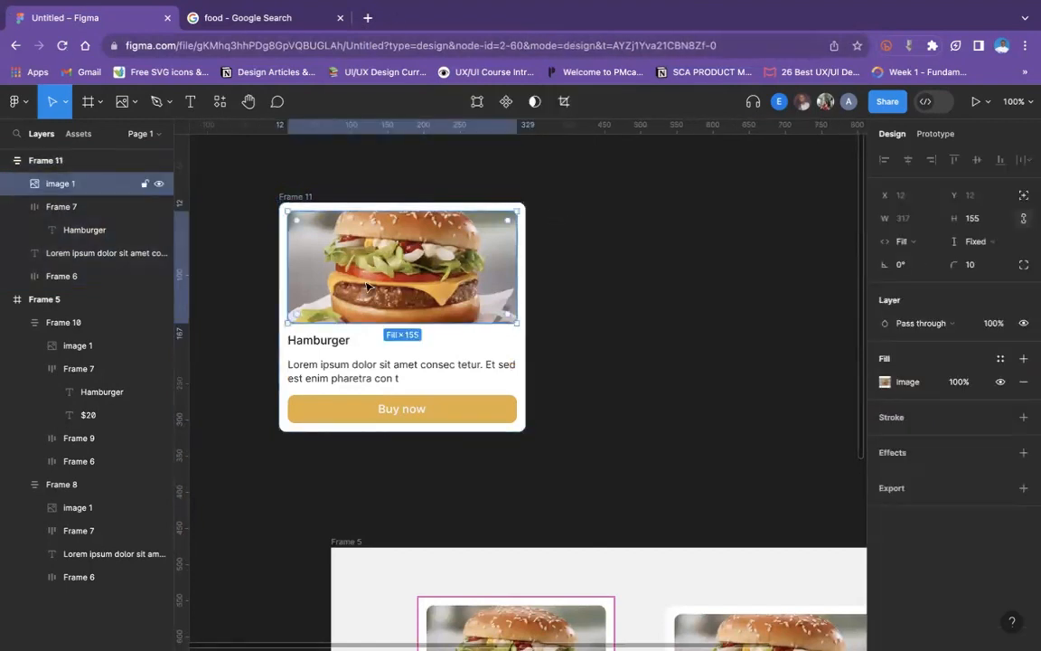
click(358, 342)
click(342, 372)
click(291, 197)
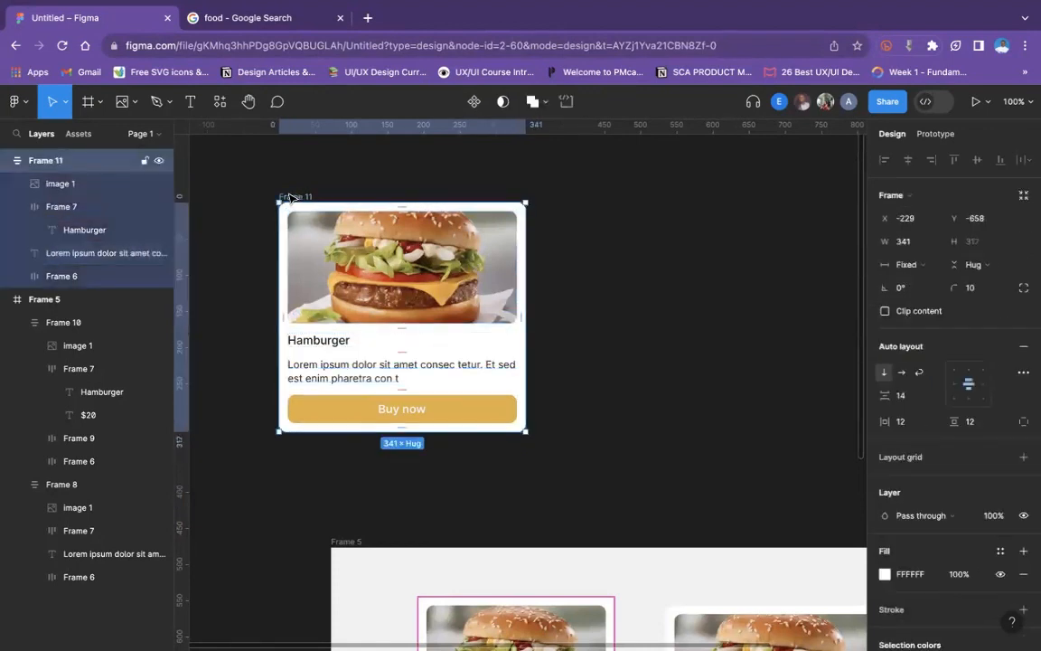
click(599, 216)
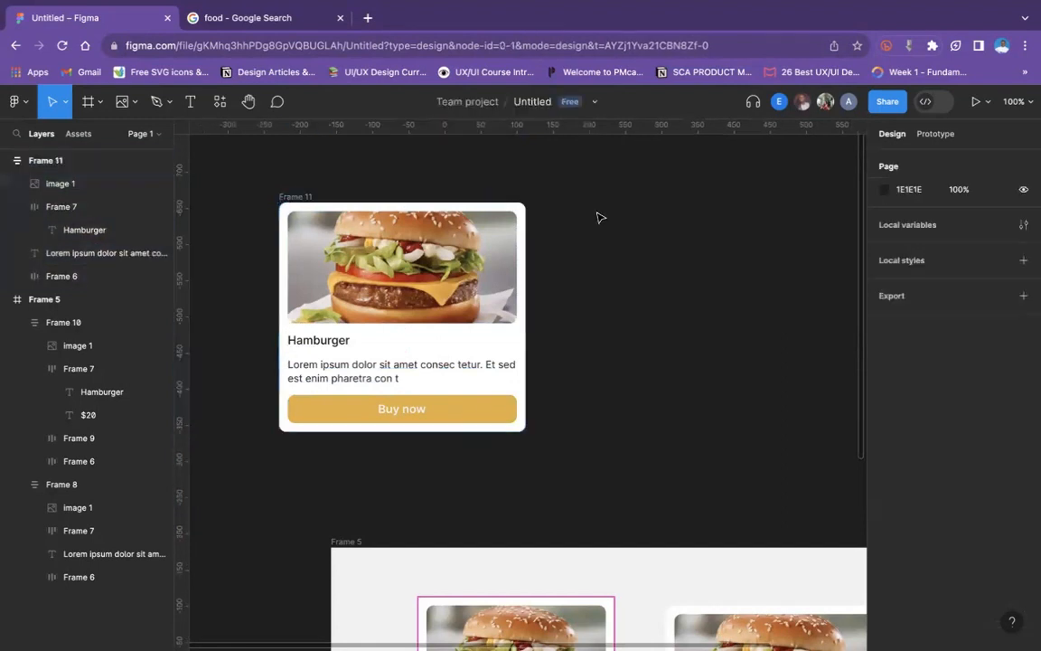
- Select the whole duplicated card and narrow it to a width of 220
click(495, 239)
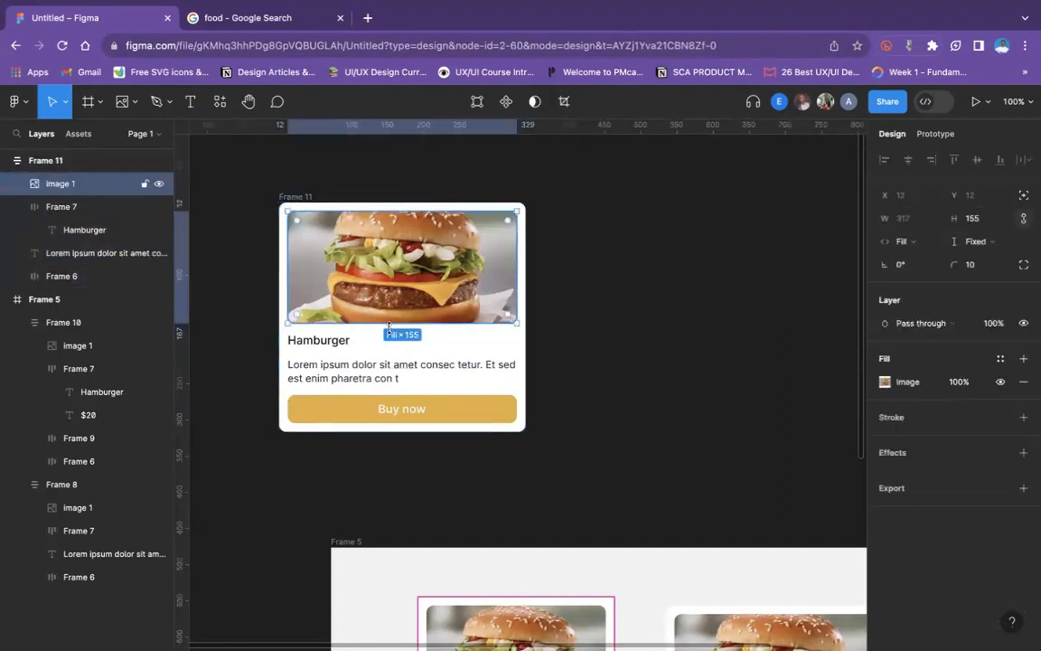
click(509, 199)
click(291, 197)
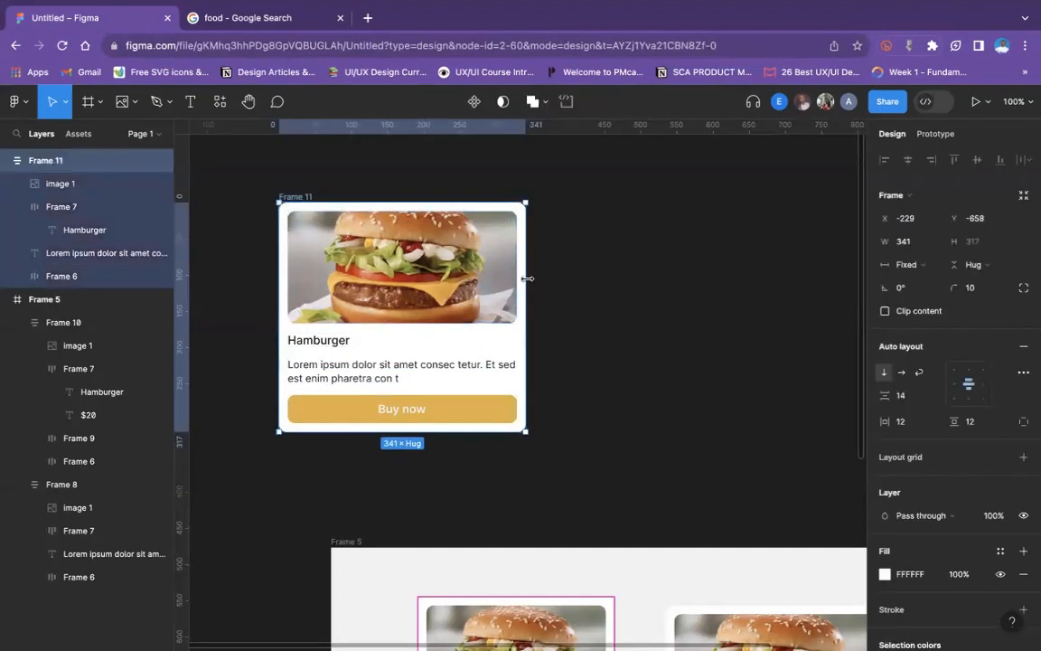
drag(526, 279, 438, 278)
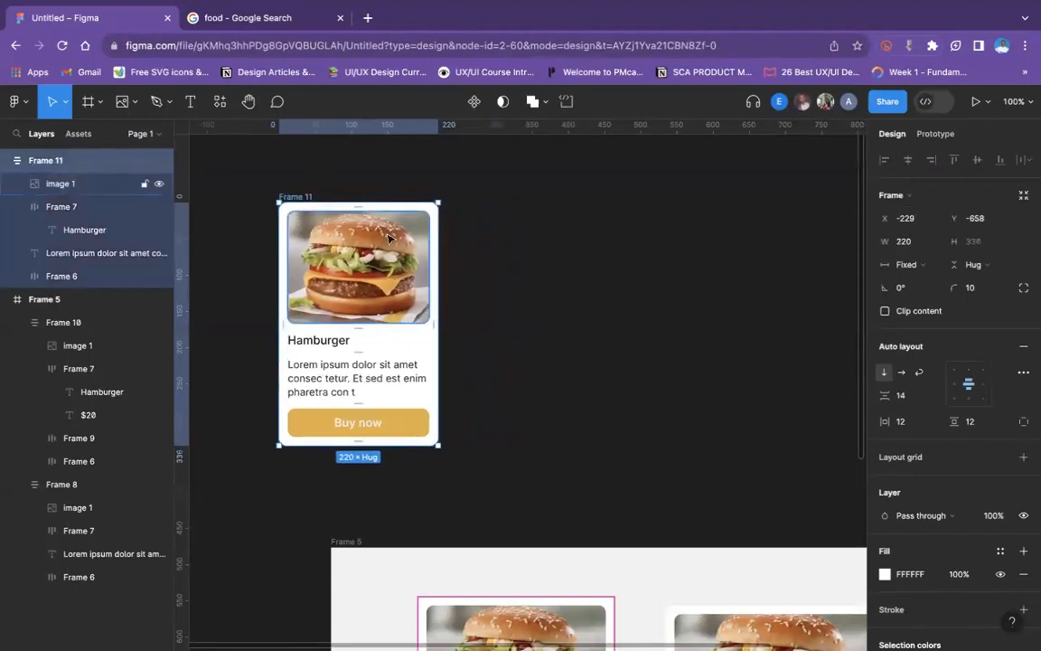
- Try to shorten the duplicated card to a height of 252 from its upper edge, and undo the change
drag(381, 215, 392, 262)
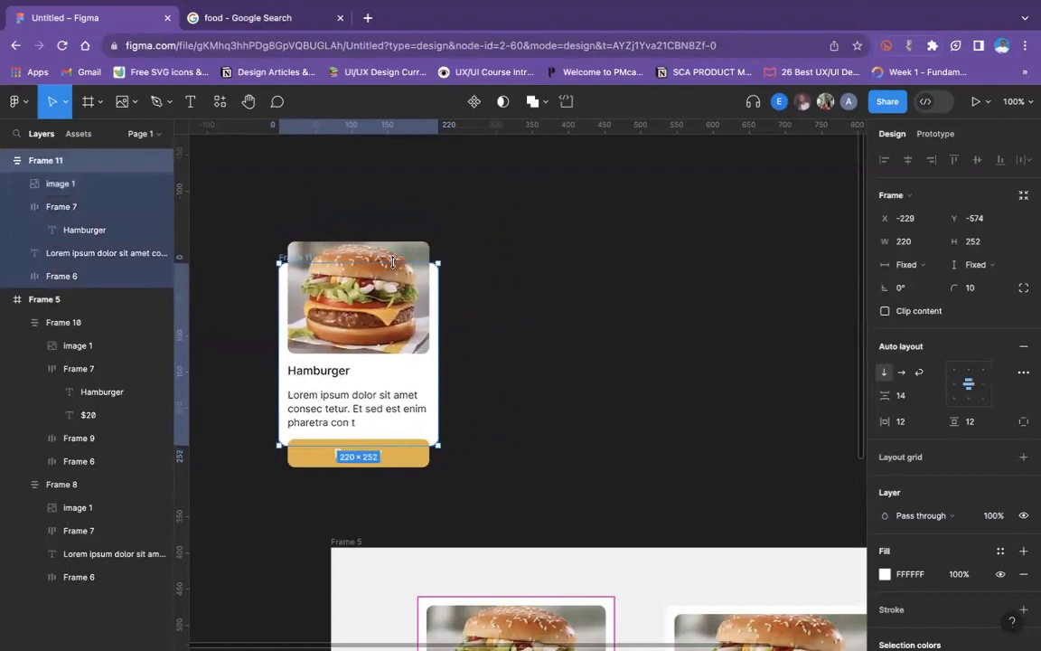
key(ctrl+z)
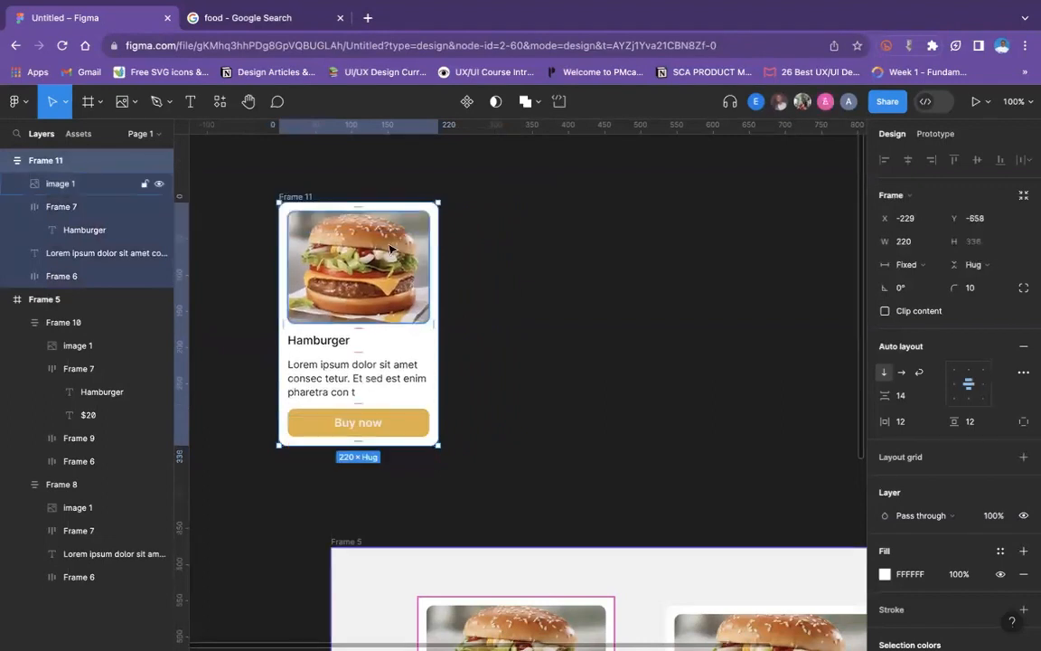
click(494, 200)
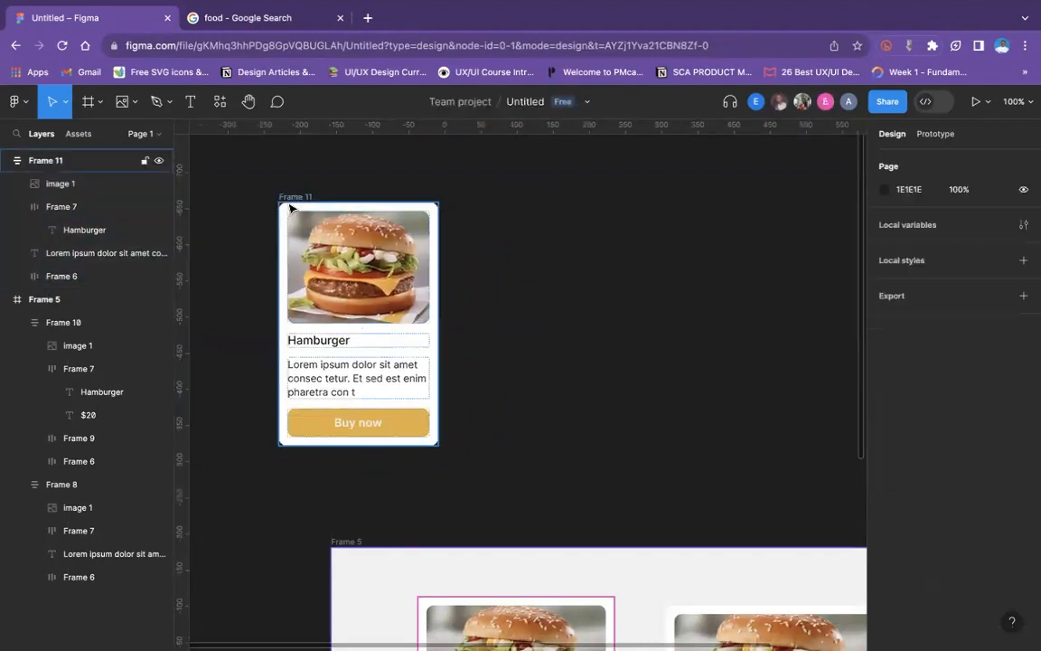
- Examine the design properties of the duplicated card and of the large frame that contains the other burger cards
click(295, 197)
scroll(922, 391, down, 5)
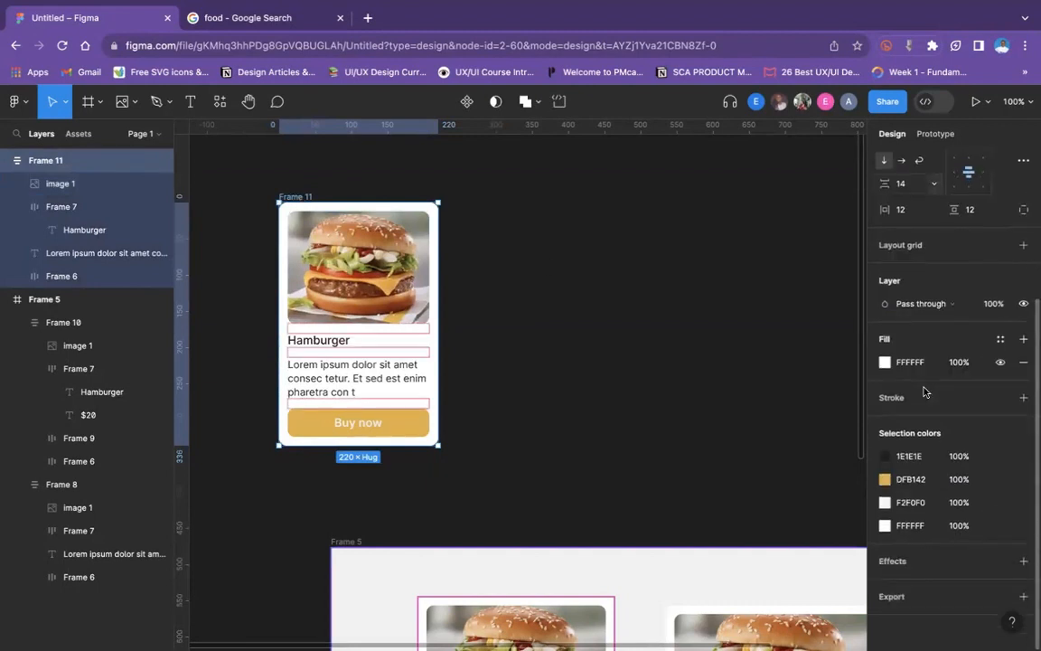
click(633, 286)
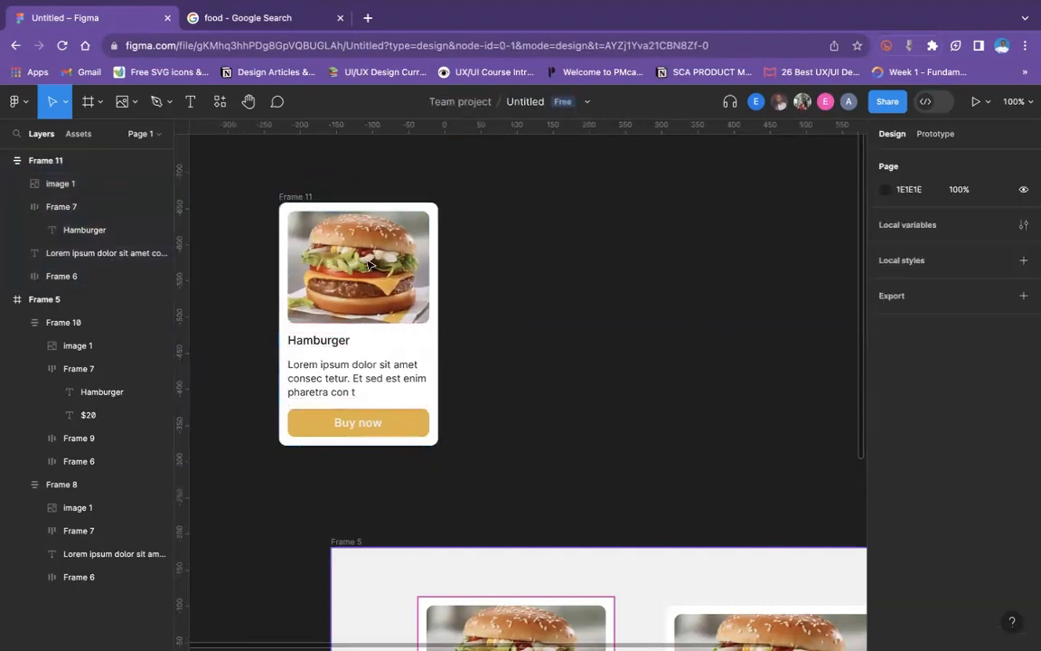
click(291, 195)
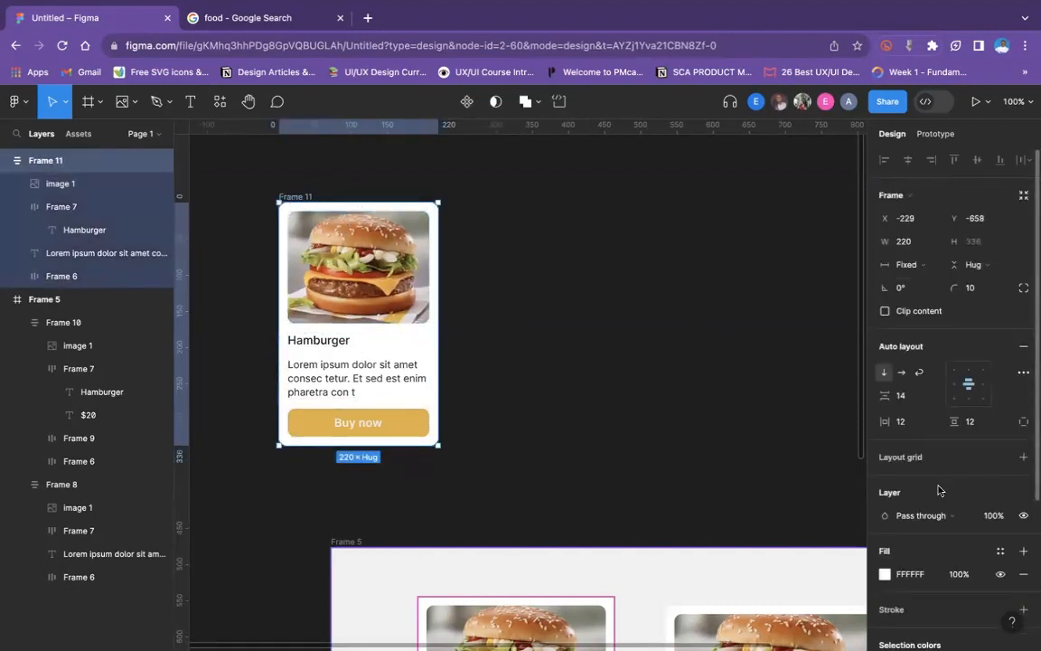
scroll(935, 488, down, 5)
click(350, 286)
click(511, 284)
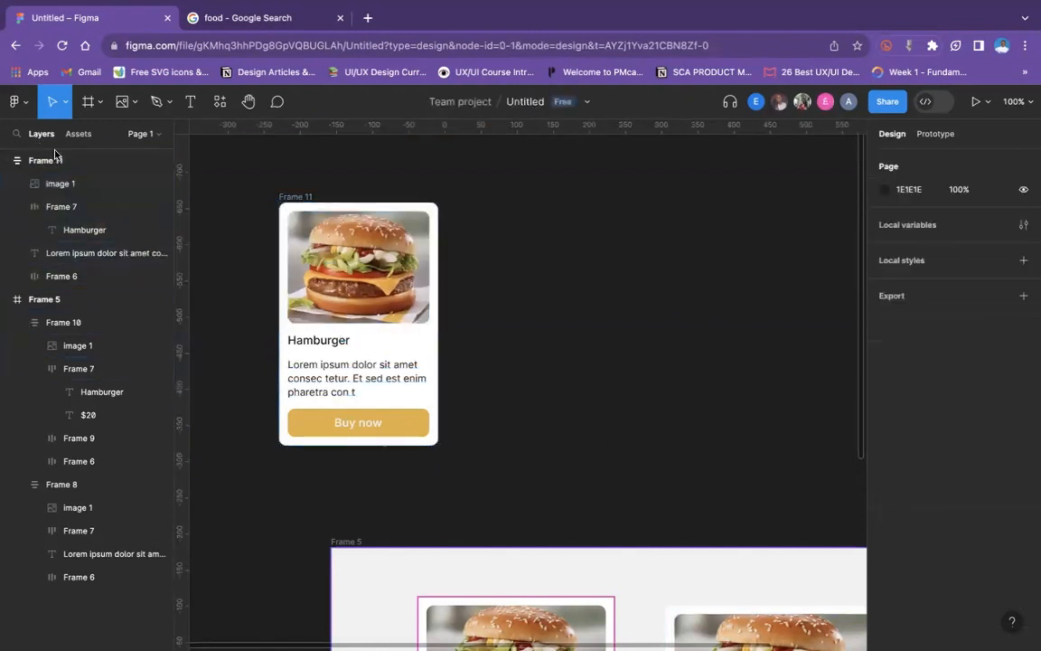
click(15, 299)
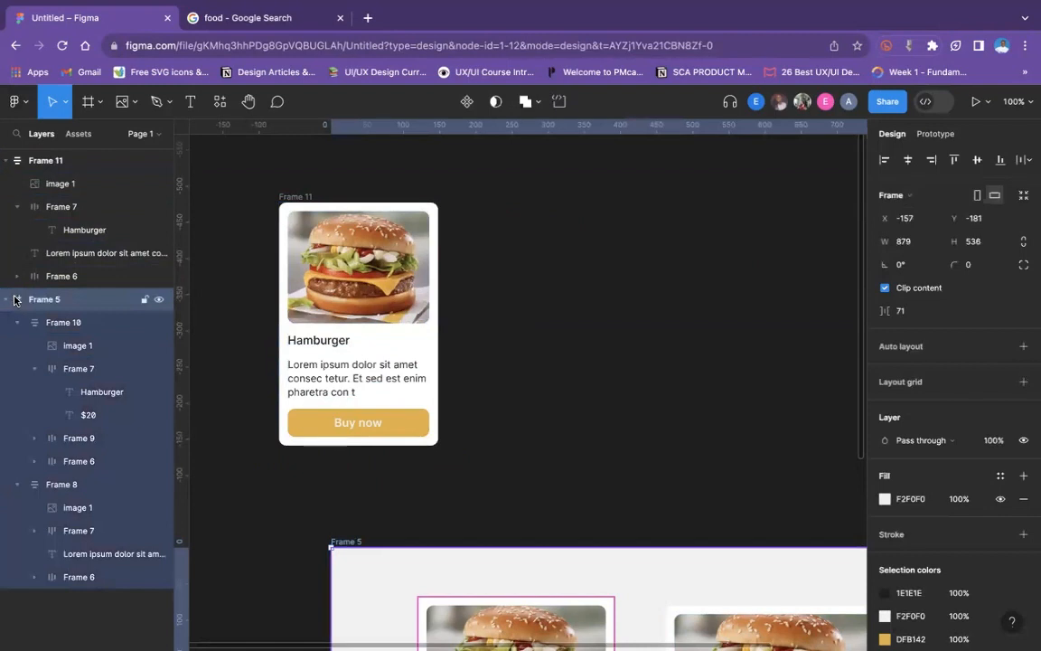
scroll(976, 324, down, 3)
scroll(976, 324, up, 3)
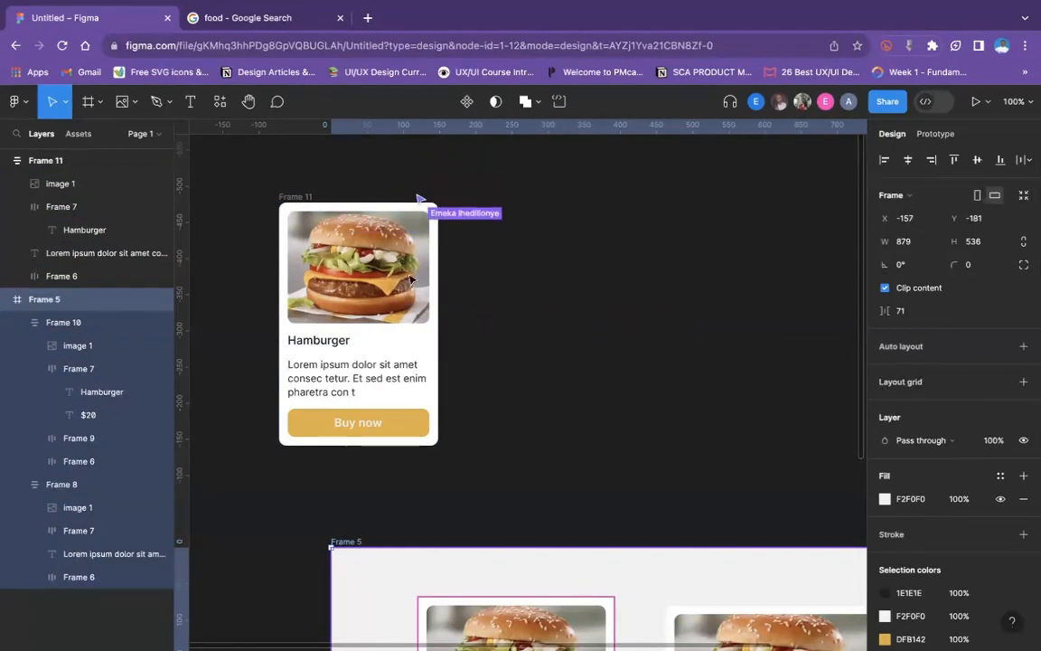
- Try Hug contents on the whole duplicated card's width, and undo the sizing change
click(286, 197)
click(286, 197)
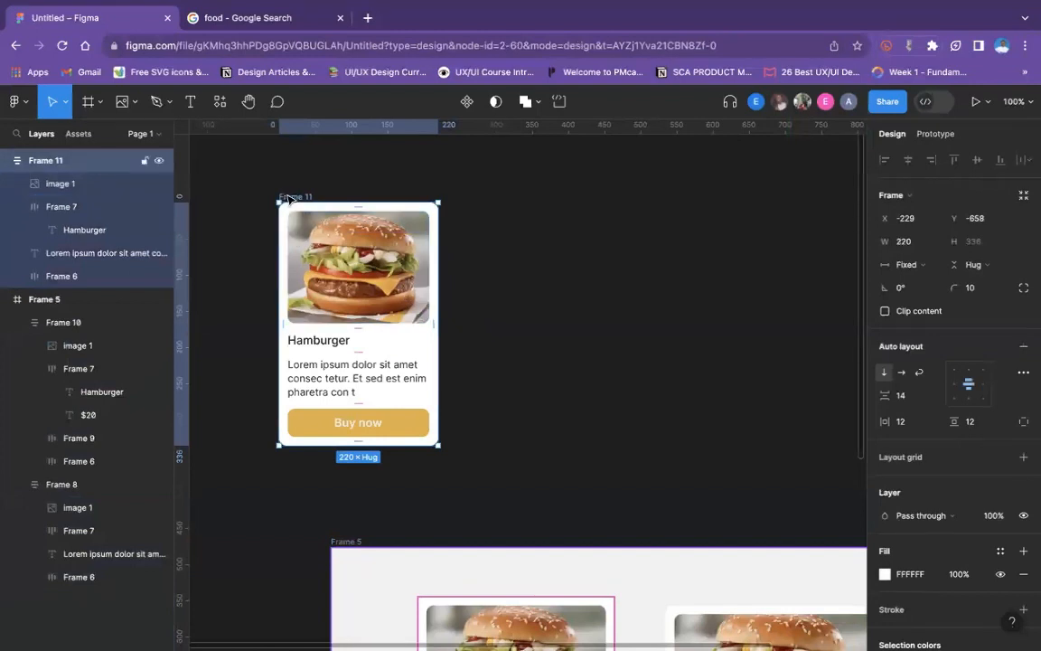
click(914, 266)
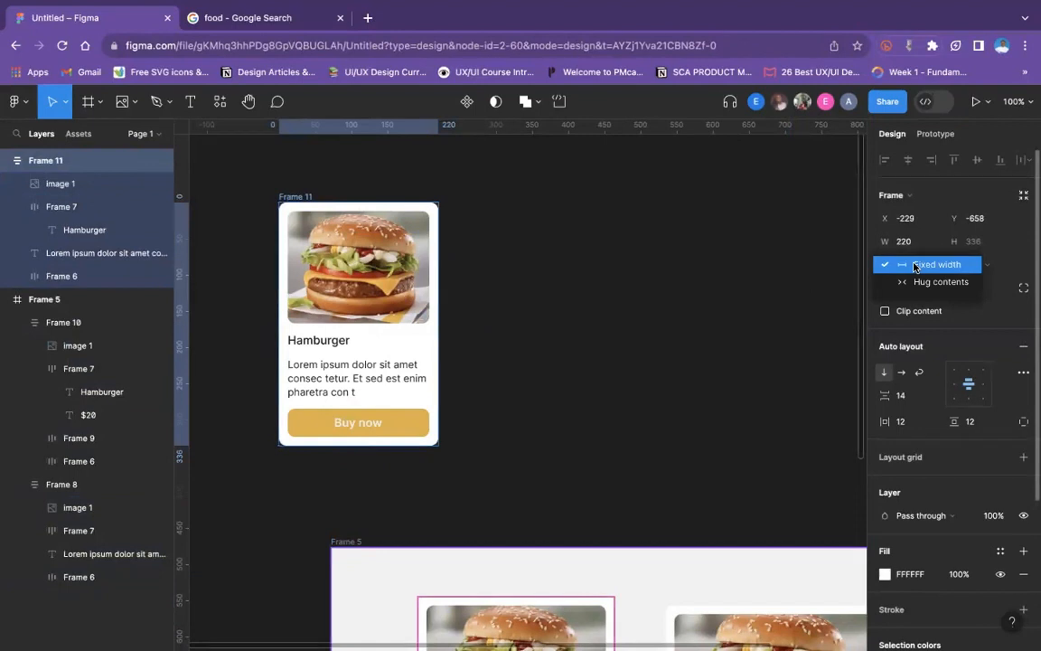
click(917, 282)
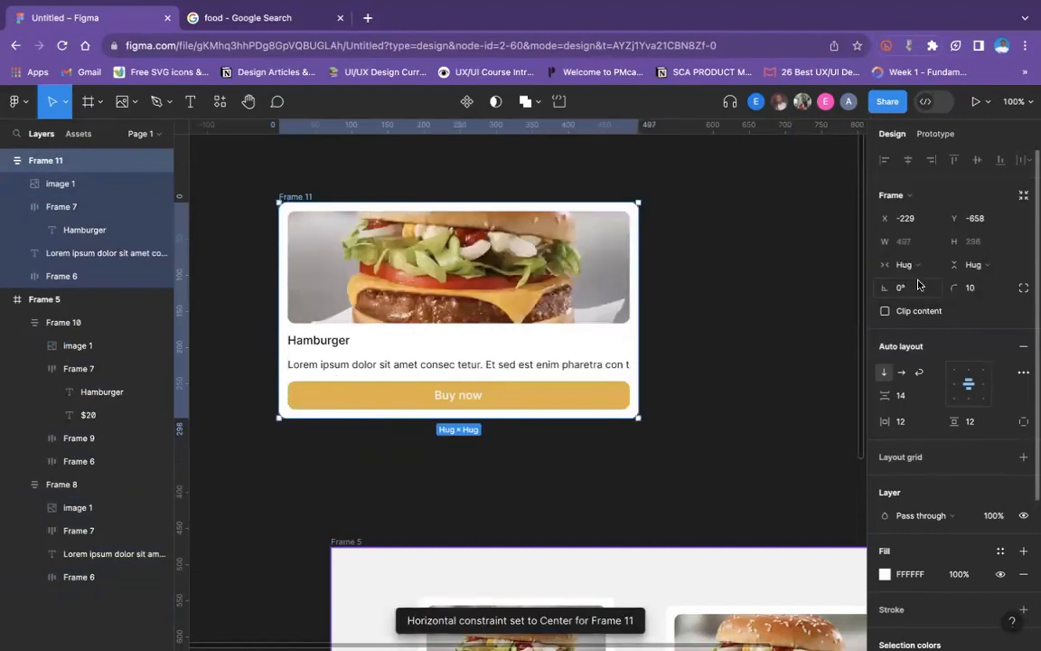
key(super+z)
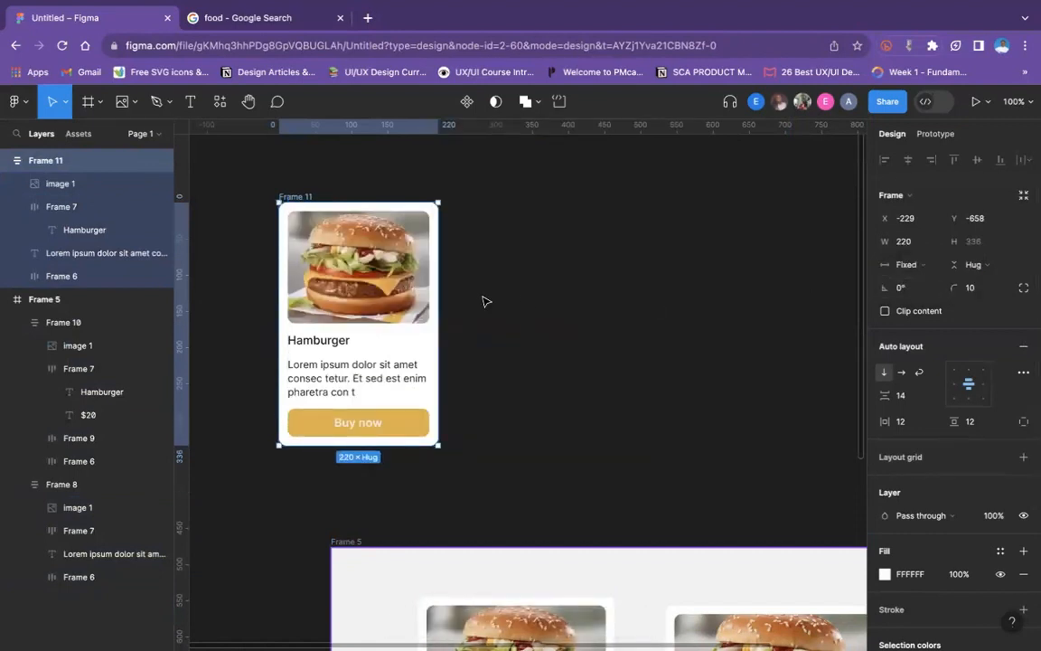
- Select the whole duplicated card again and widen it to 317
click(410, 191)
click(298, 199)
drag(441, 245, 508, 258)
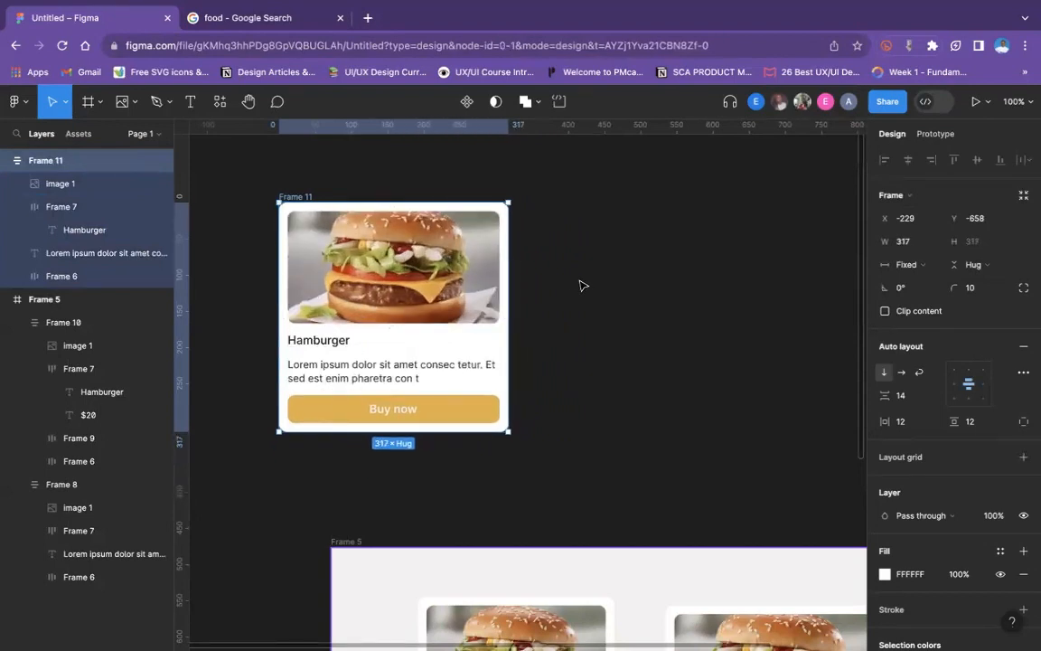
click(581, 284)
scroll(386, 284, down, 3)
key(minus)
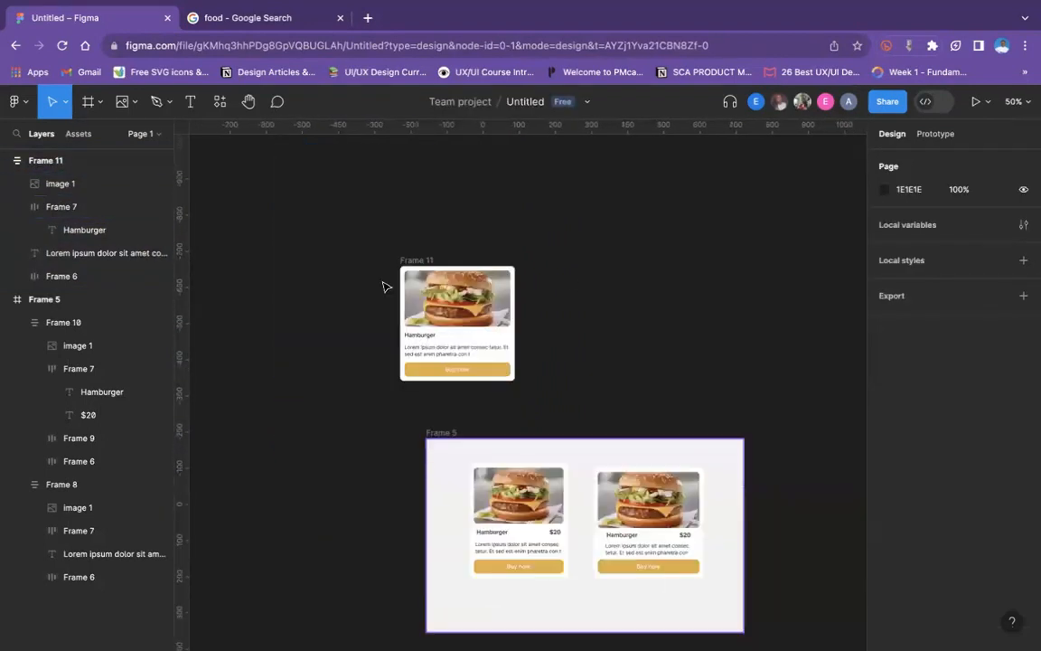
scroll(383, 286, down, 3)
scroll(383, 286, right, 2)
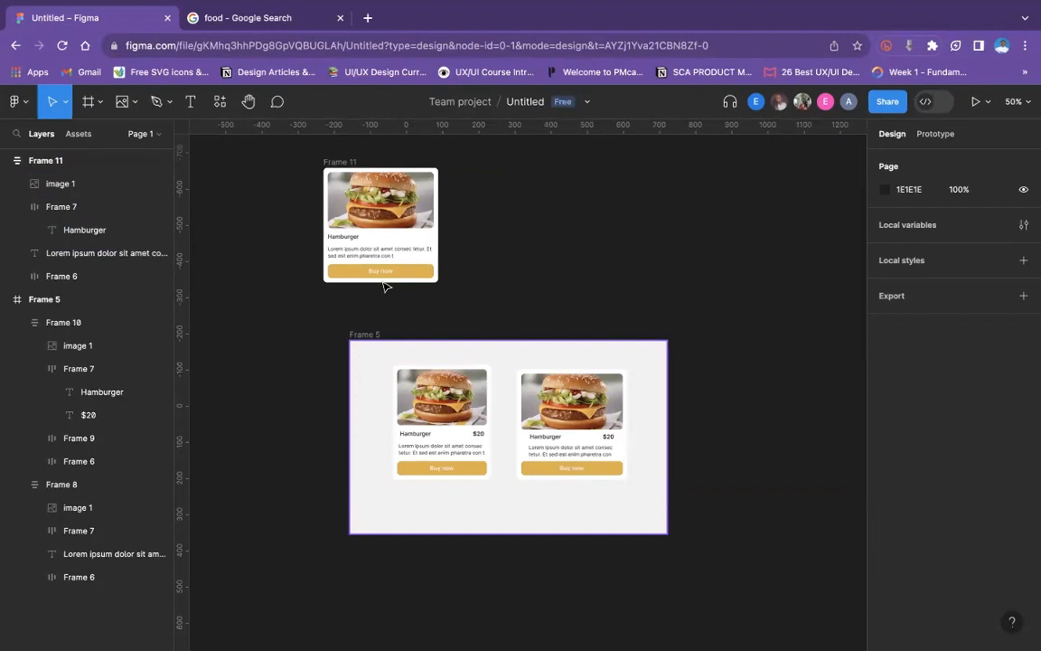
mouse_move(834, 11)
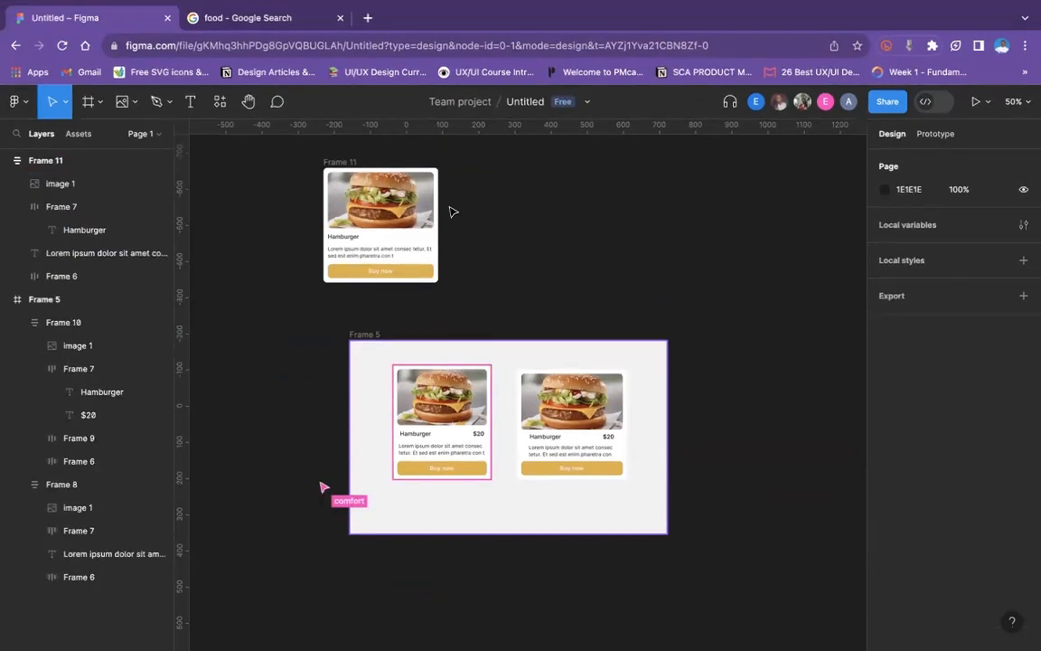
click(342, 165)
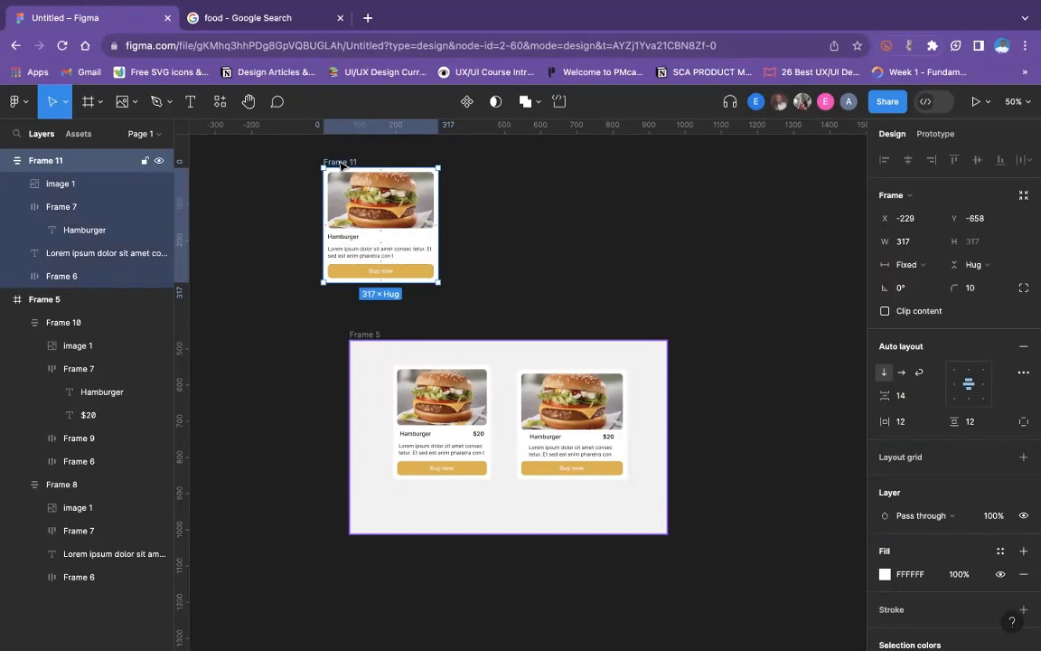
- Draw a new frame of about 1540 × 836 on the empty canvas above the duplicated burger card
scroll(443, 375, up, 5)
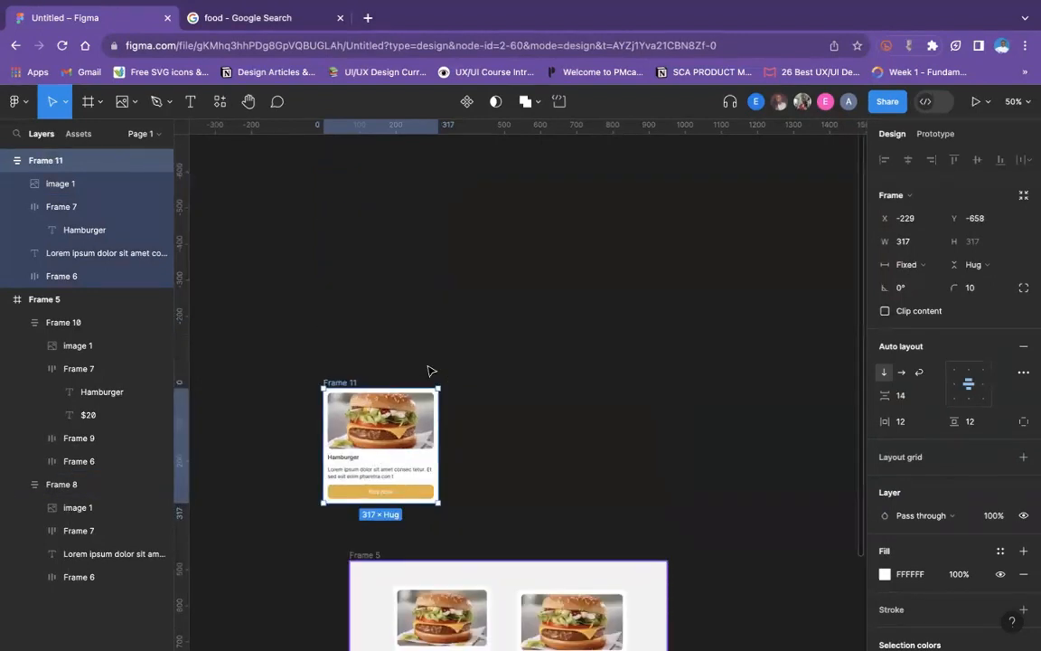
click(403, 298)
scroll(402, 302, up, 5)
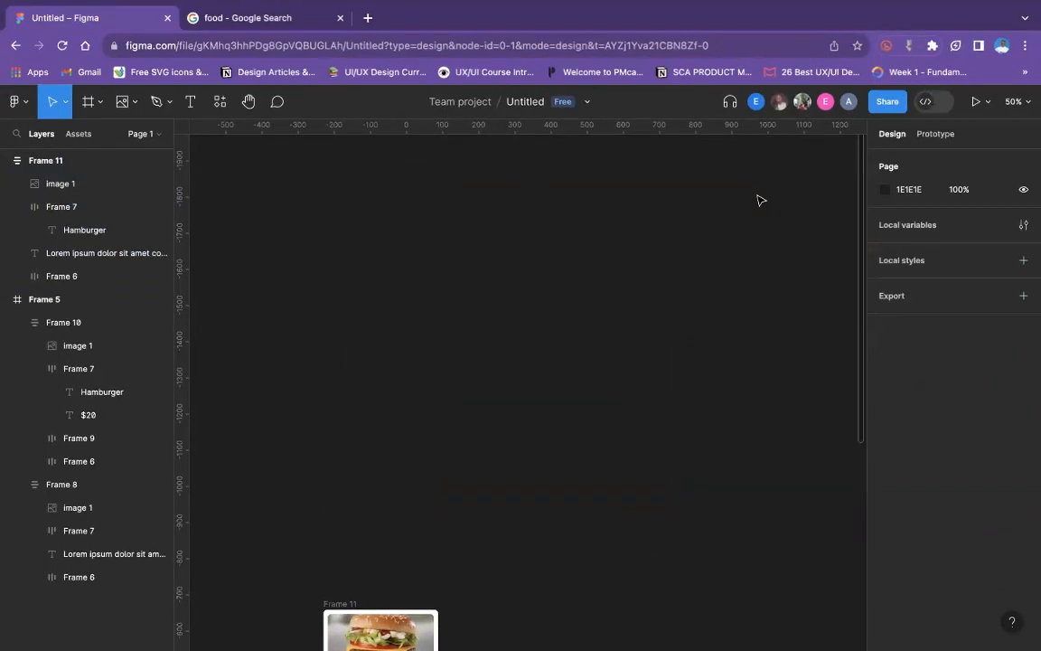
click(86, 103)
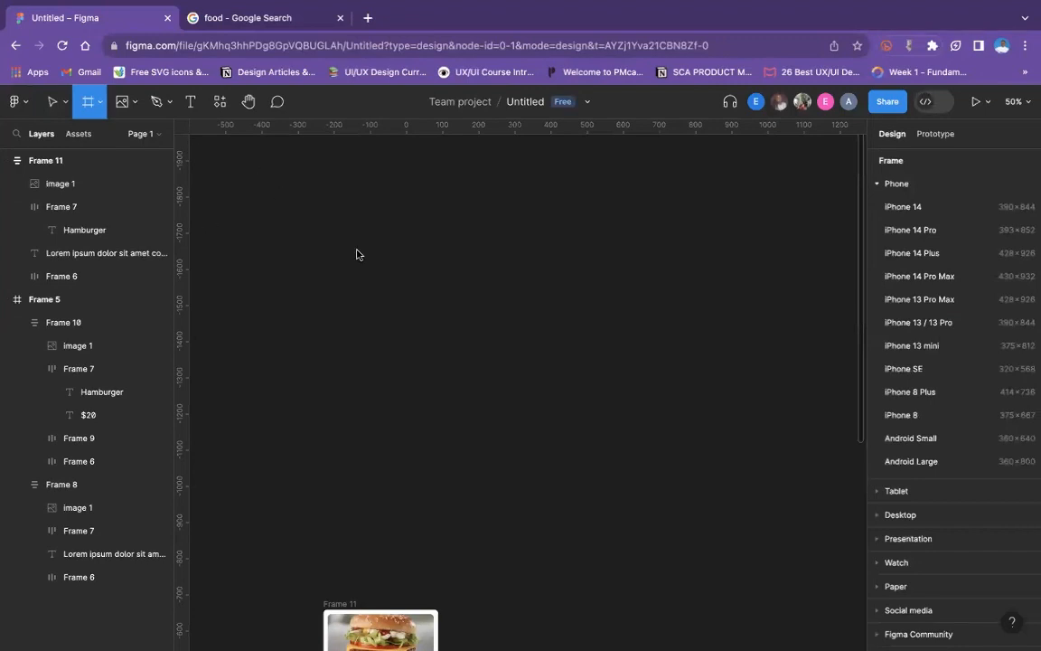
drag(263, 174, 820, 477)
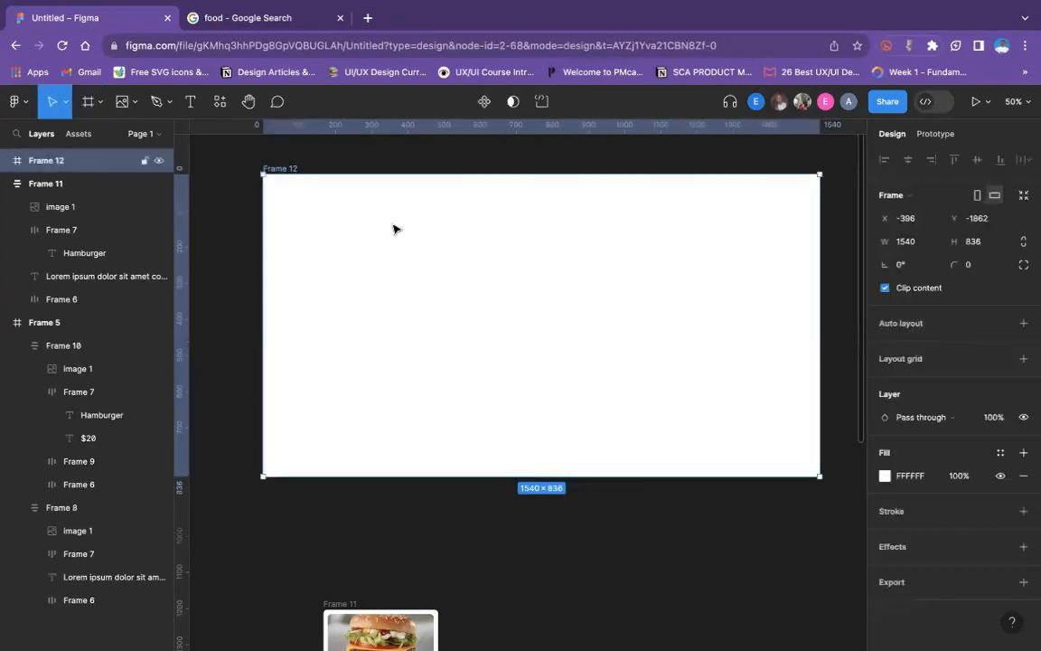
click(231, 209)
click(435, 211)
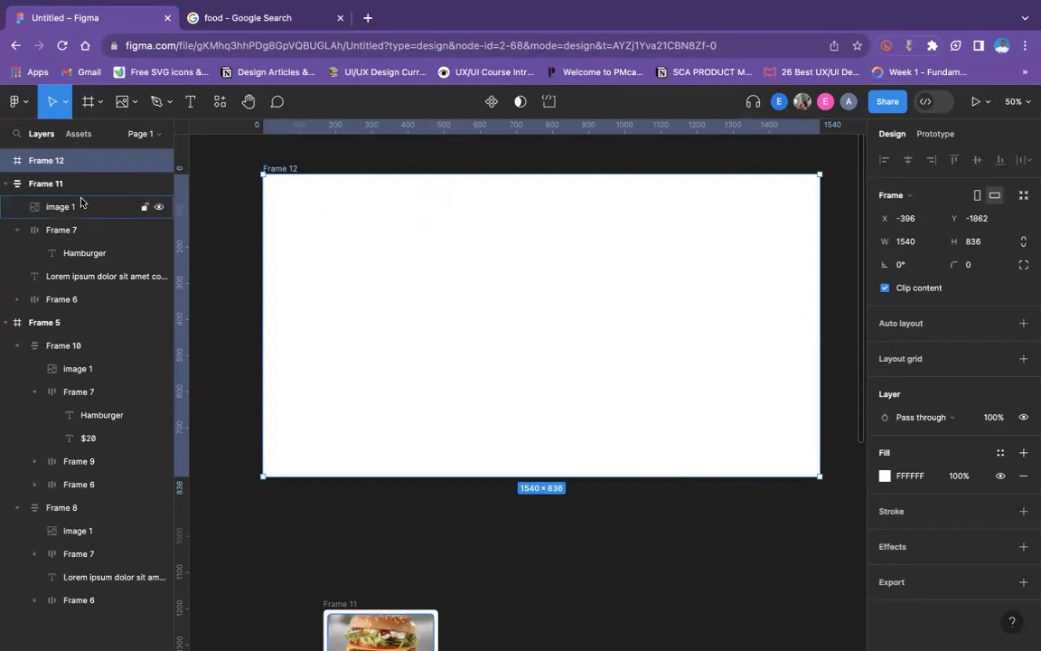
- Add a second page to the file and draw a frame of about 648 × 350 on it
key(minus)
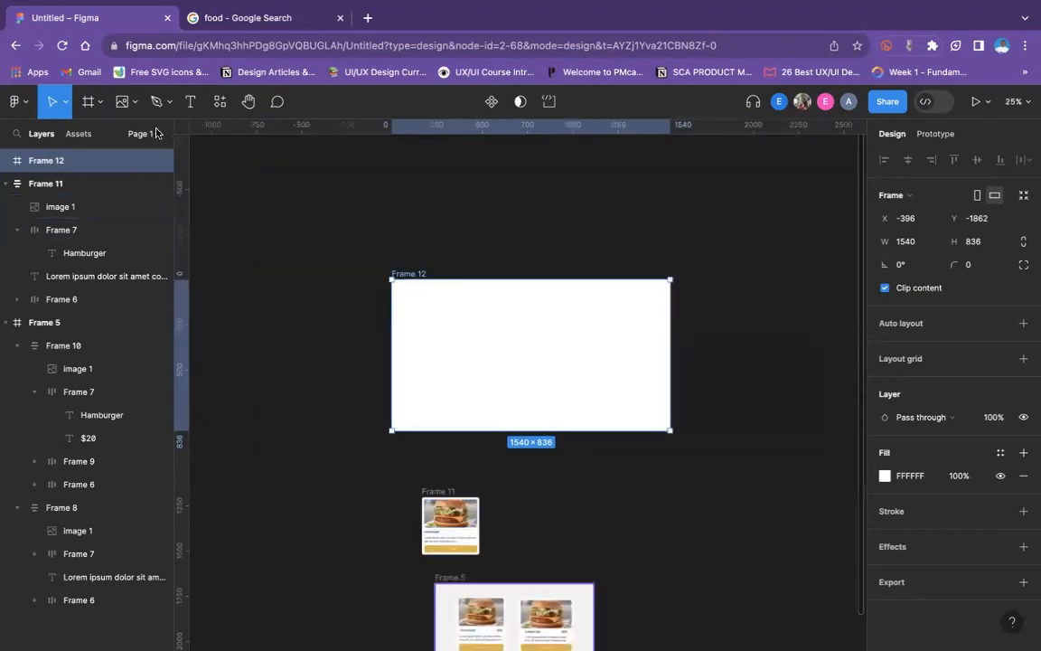
click(156, 133)
click(156, 164)
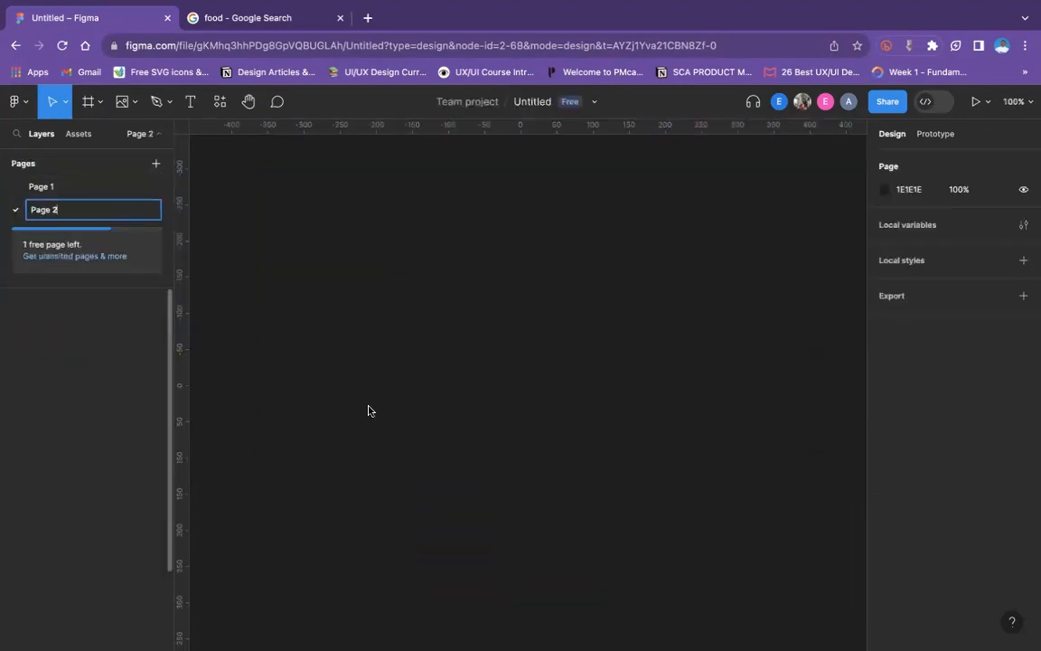
click(101, 103)
click(88, 138)
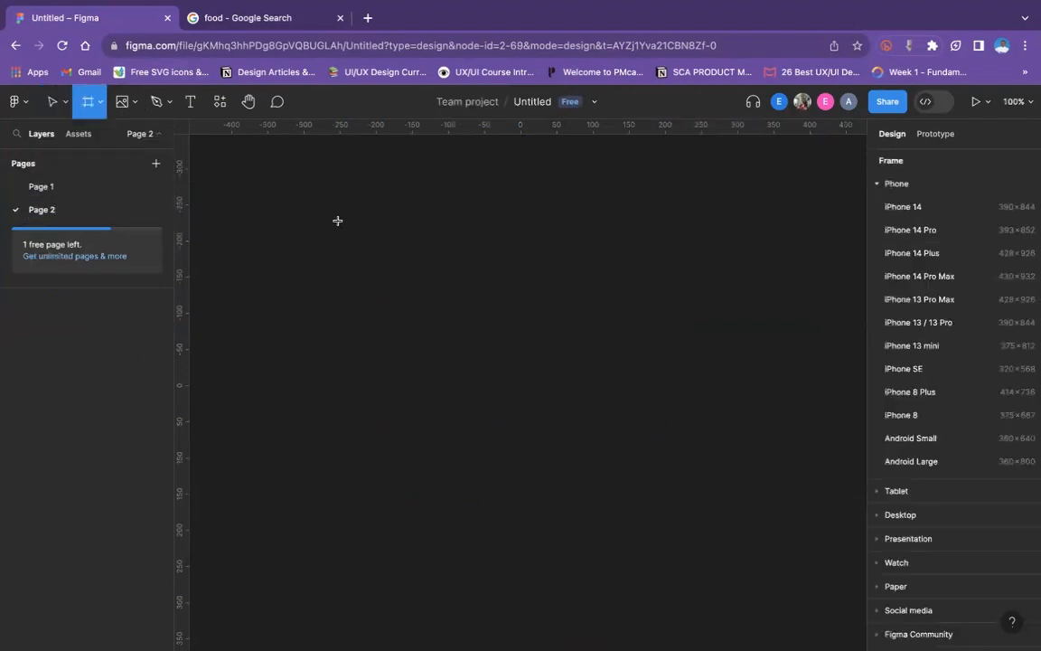
drag(326, 210, 796, 462)
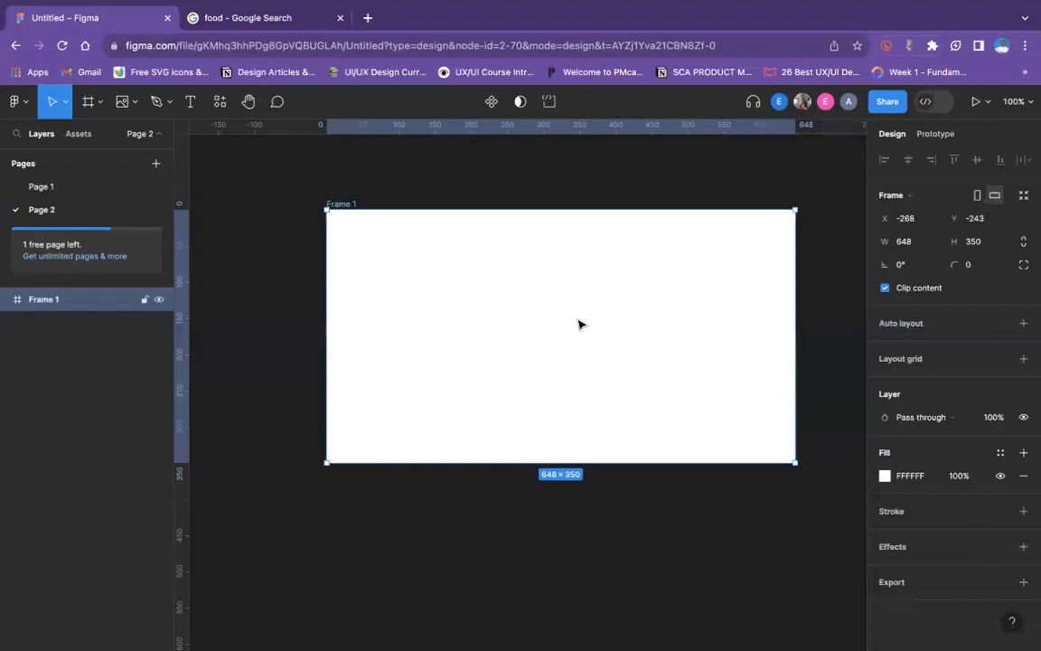
click(611, 181)
- Try widths of 1100 and 100 for the frame on the new page
click(339, 203)
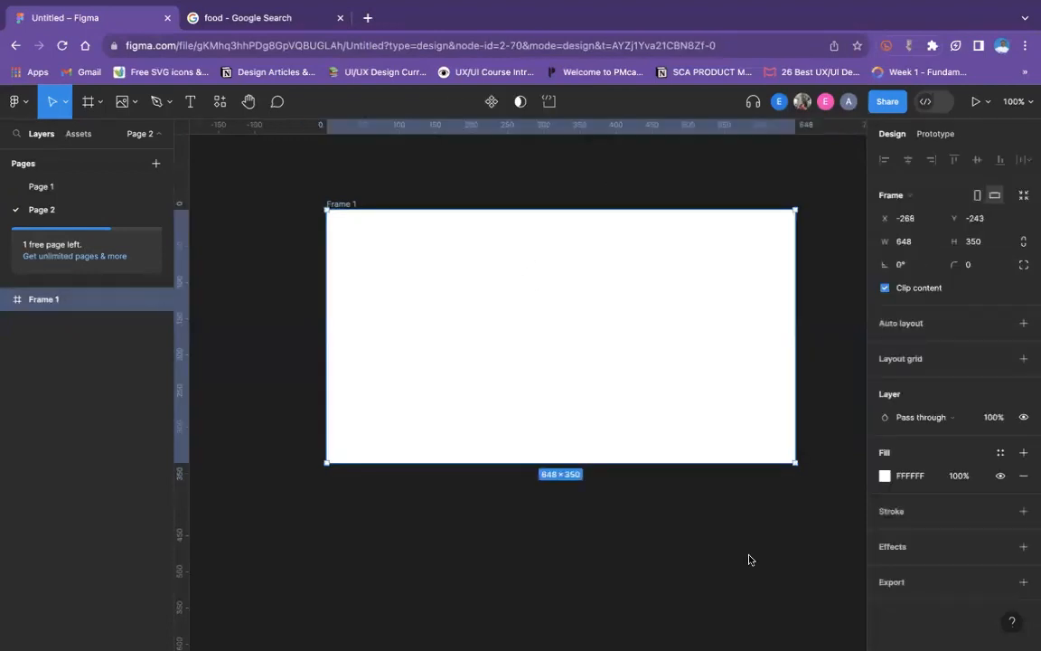
click(922, 246)
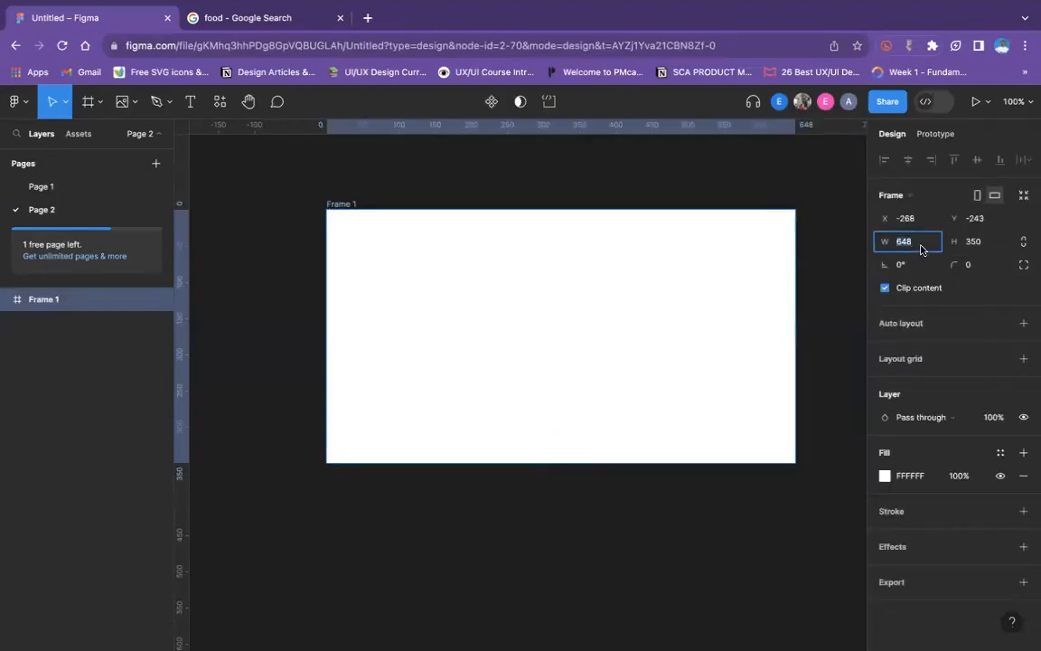
text(1100)
key(Return)
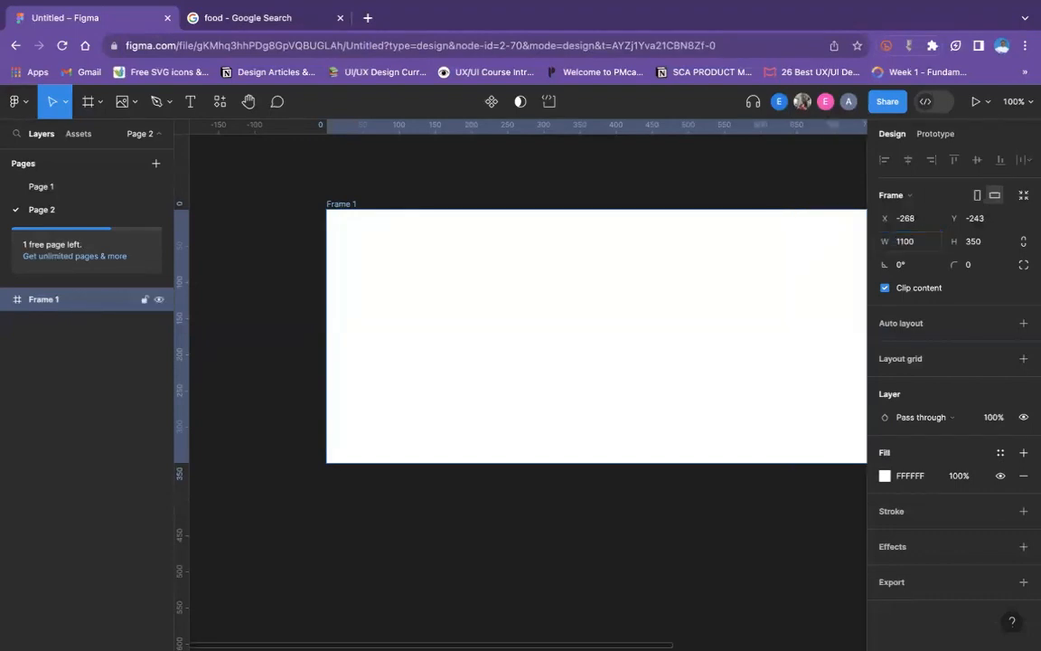
click(908, 242)
text(1)
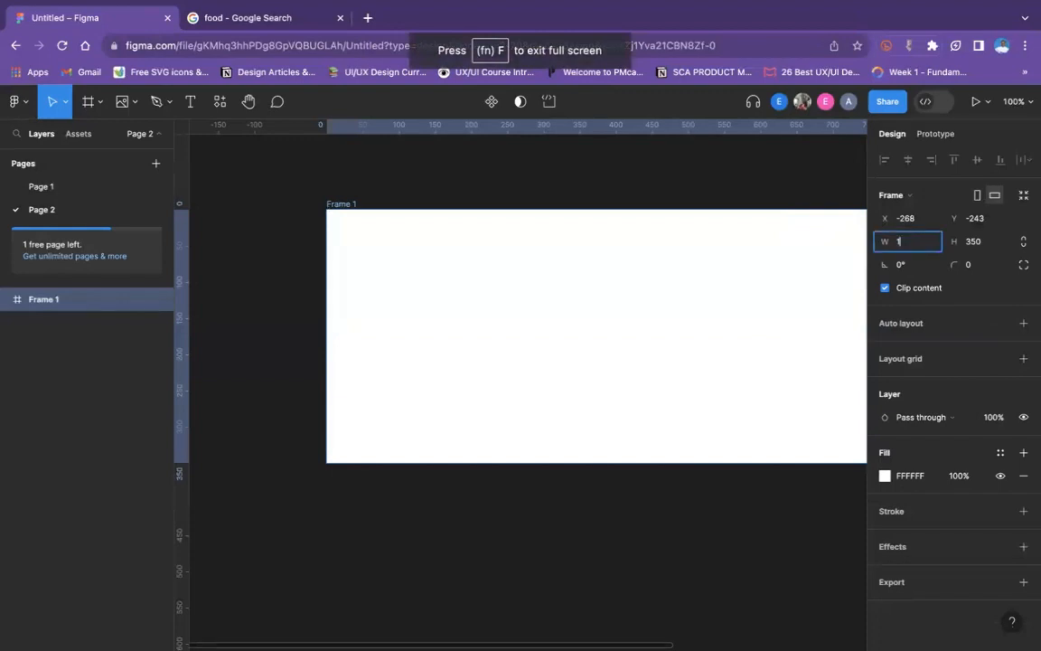
text(00)
key(Return)
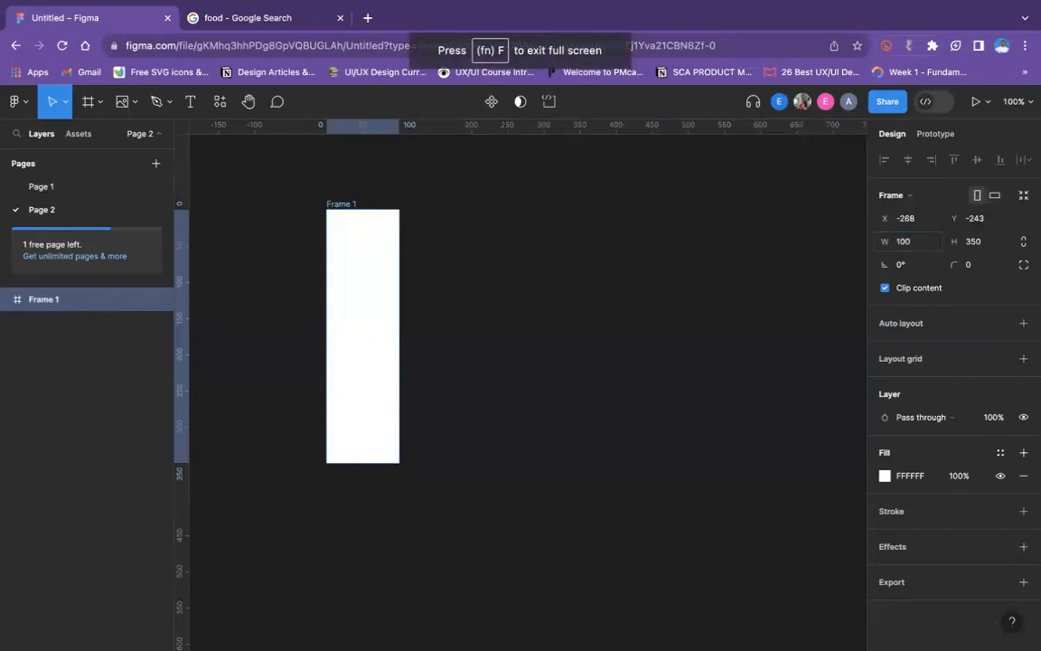
- Set the width of the frame on the new page to 1000
click(917, 242)
key(Left)
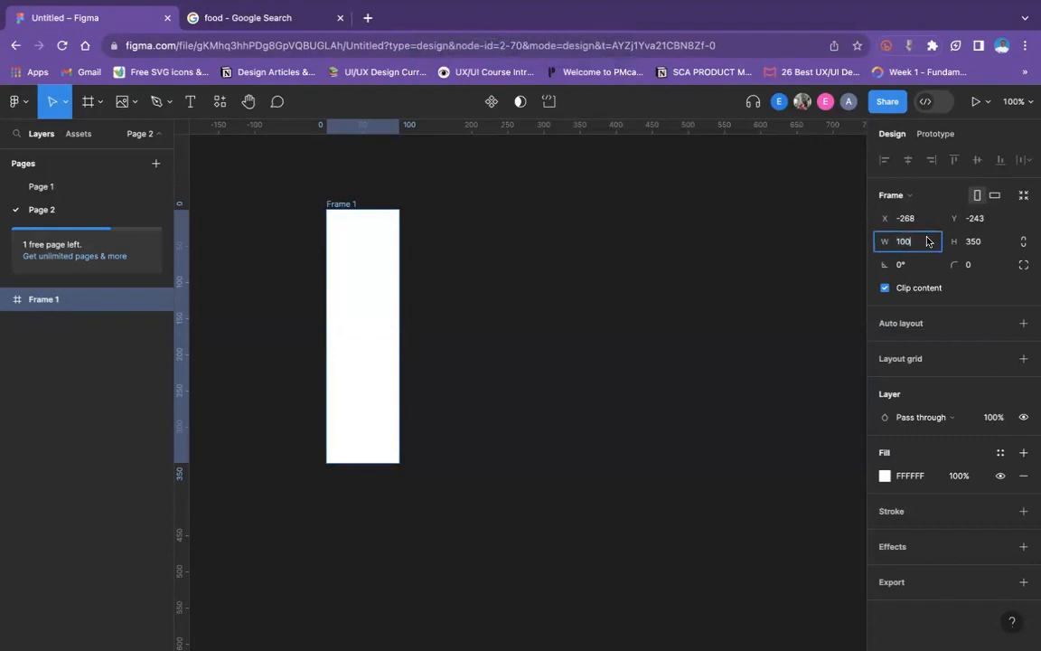
text(0)
key(Return)
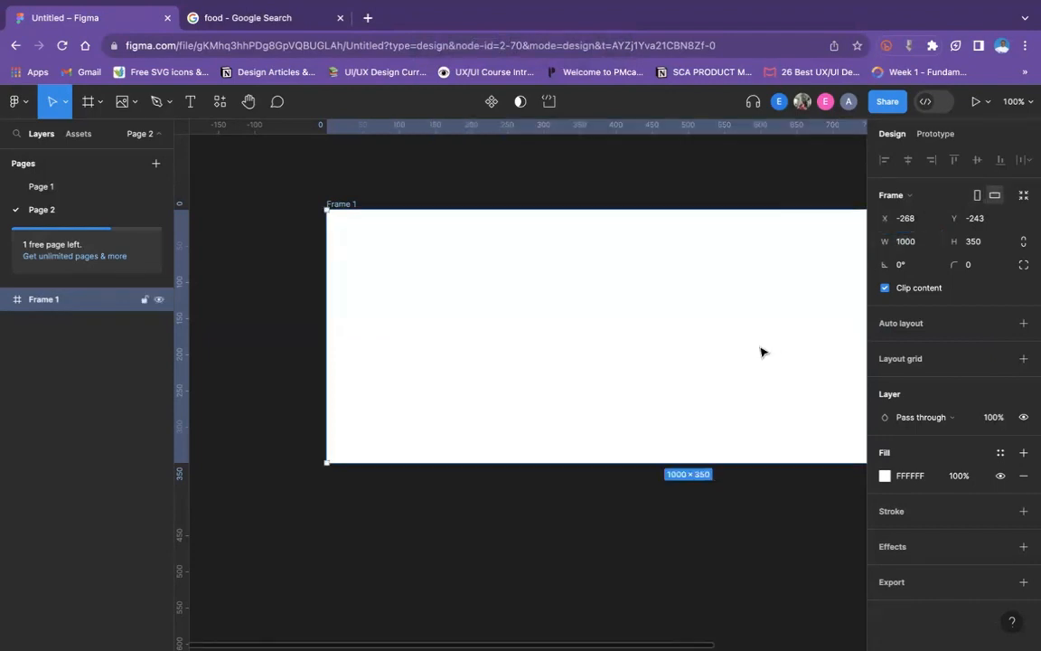
scroll(761, 352, right, 1)
scroll(761, 352, right, 2)
key(super+minus)
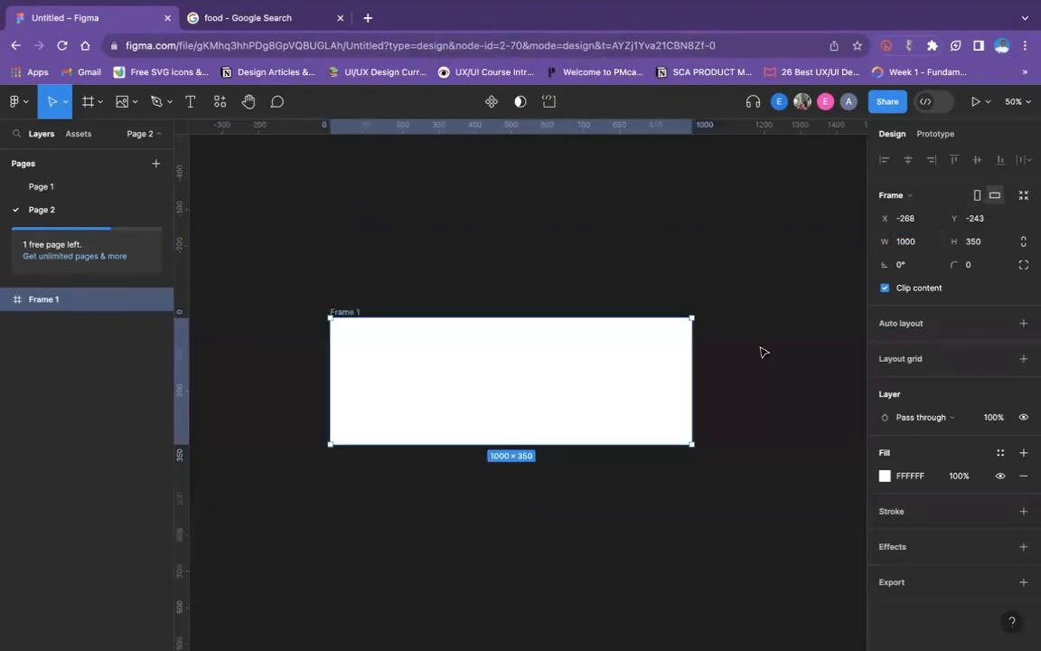
click(684, 236)
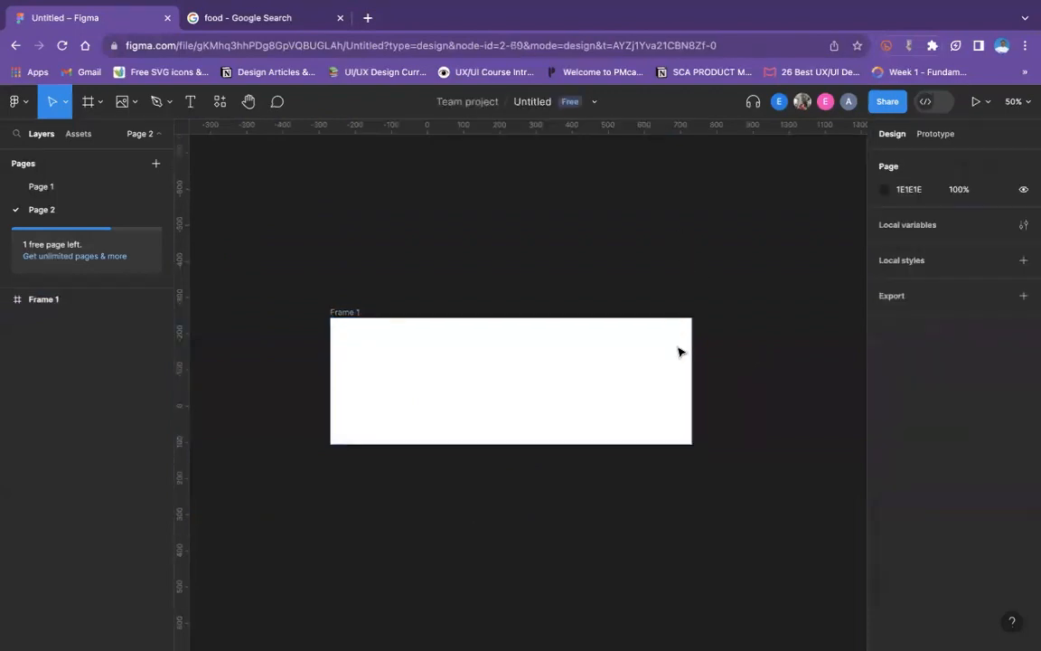
- Narrow the frame and extend it downward to about 828 × 531 by moving its edges
click(680, 351)
drag(696, 356, 630, 358)
click(492, 460)
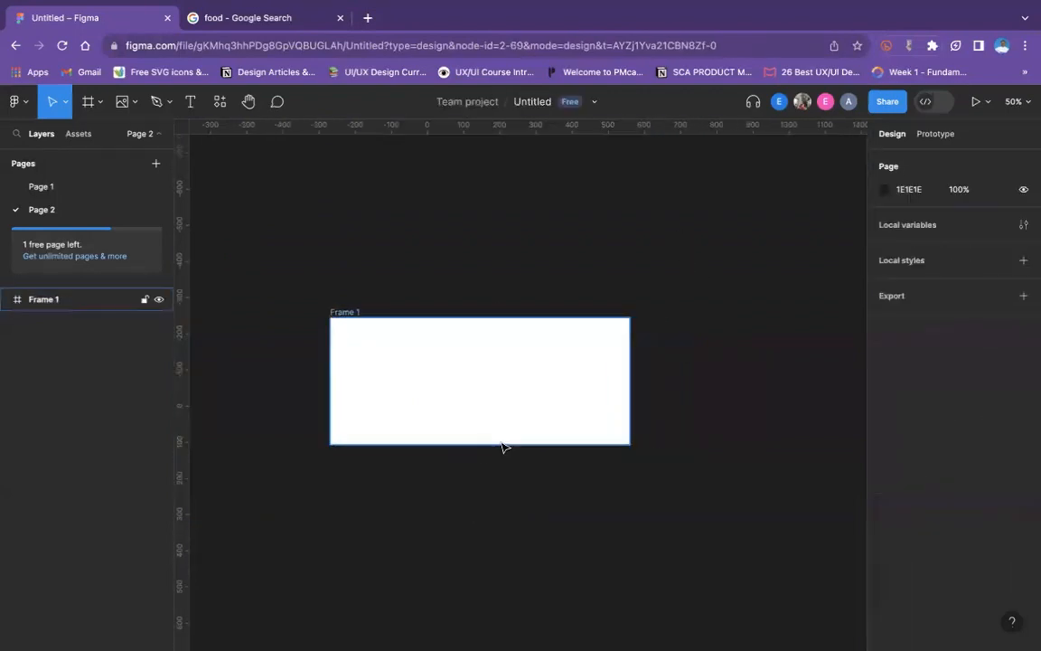
click(501, 444)
drag(501, 444, 502, 509)
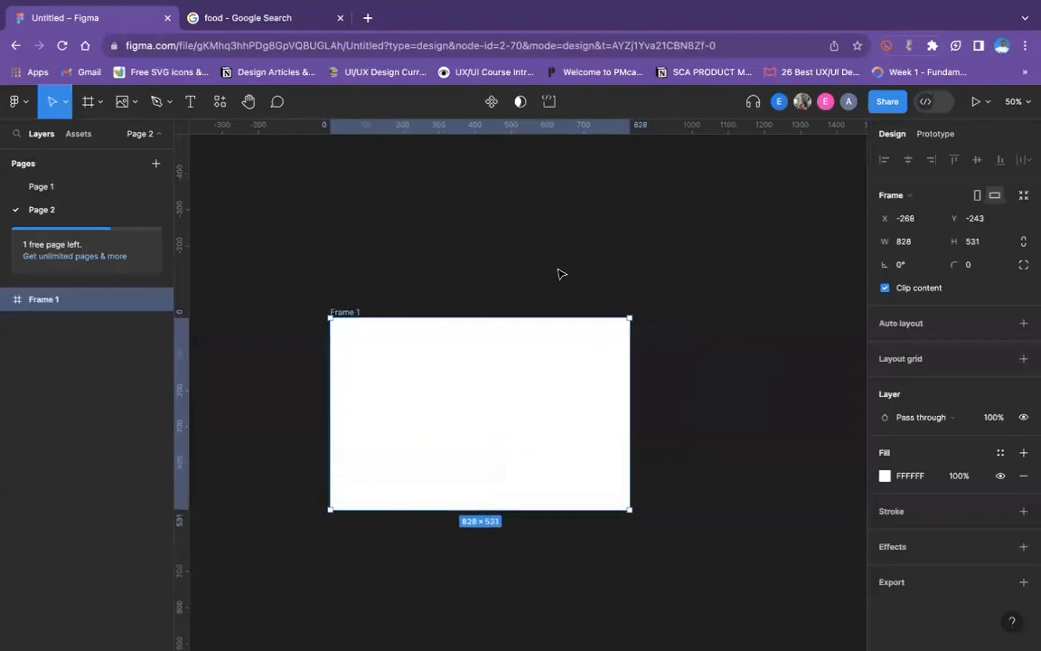
click(559, 273)
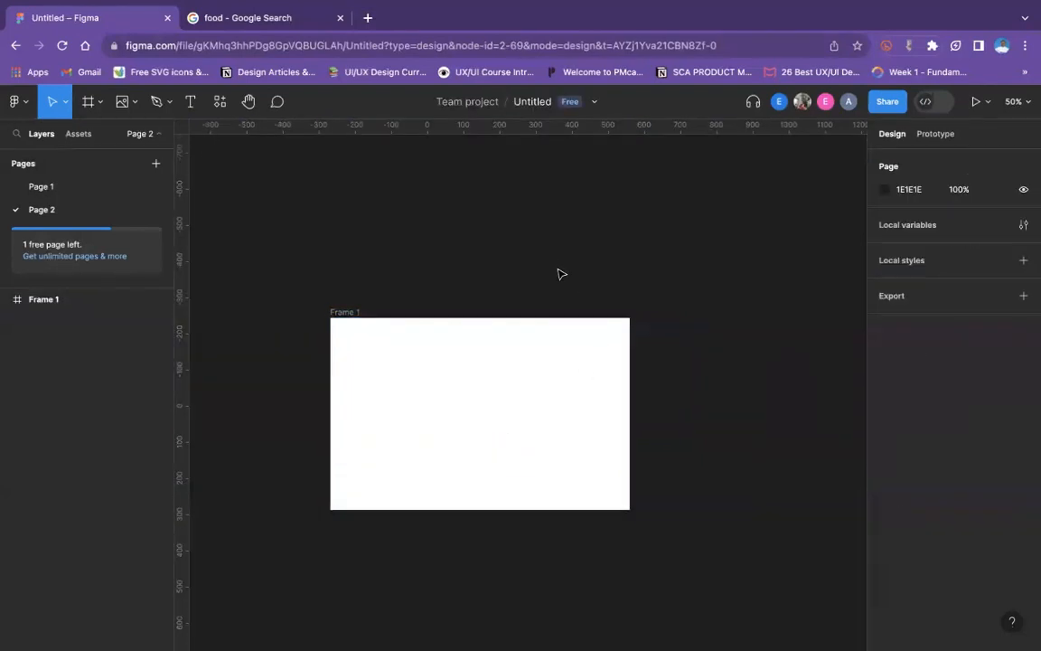
- Rename the frame on the second page as Table
key(shift+0)
scroll(558, 273, down, 2)
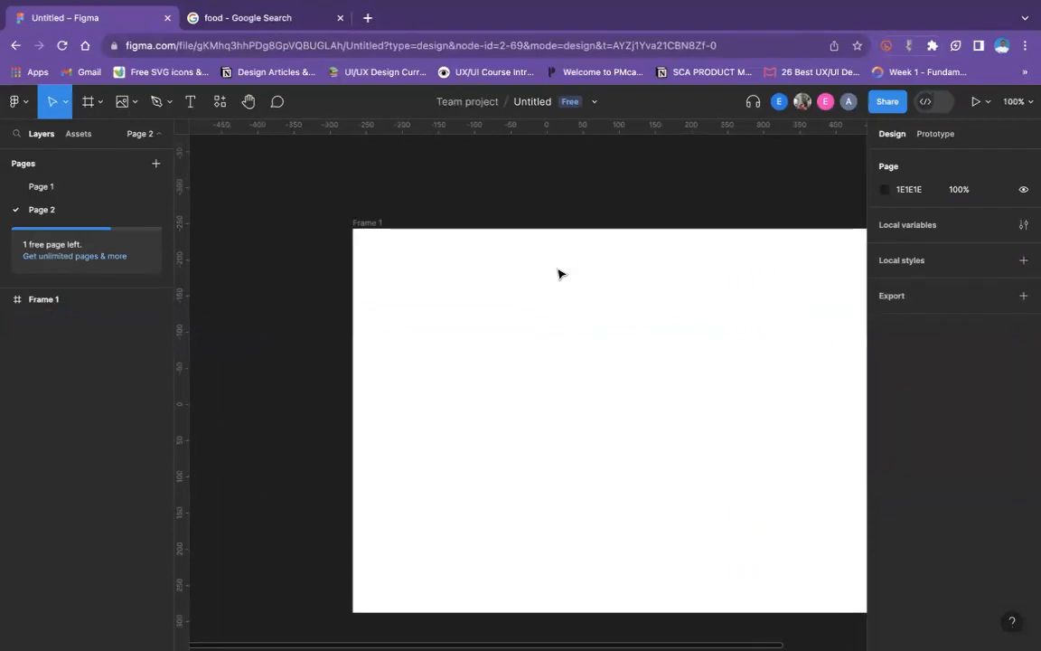
click(527, 279)
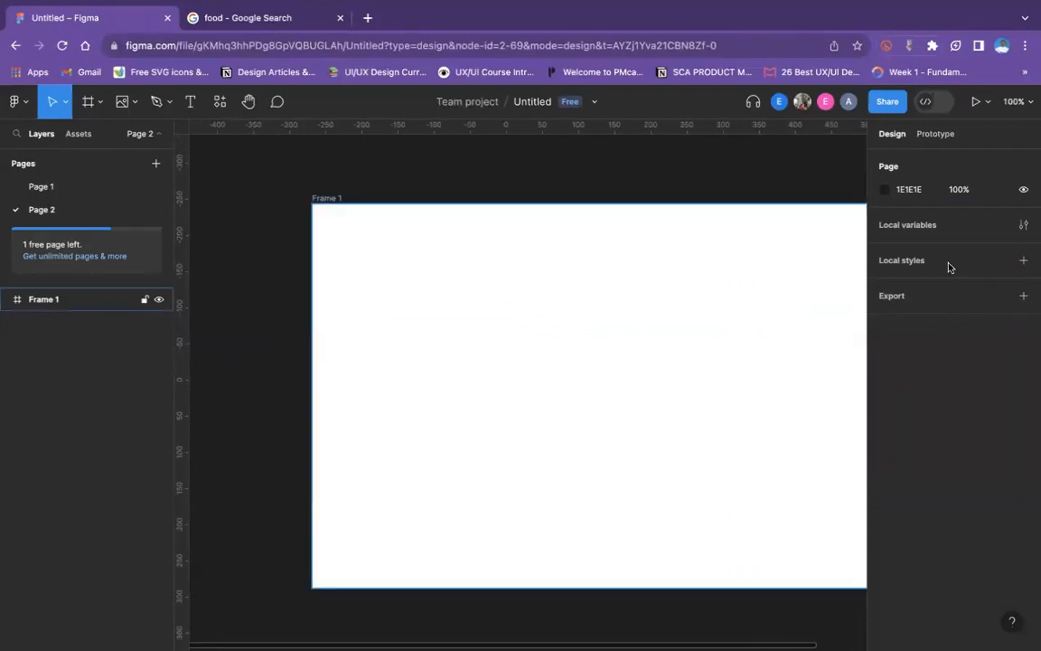
double_click(339, 200)
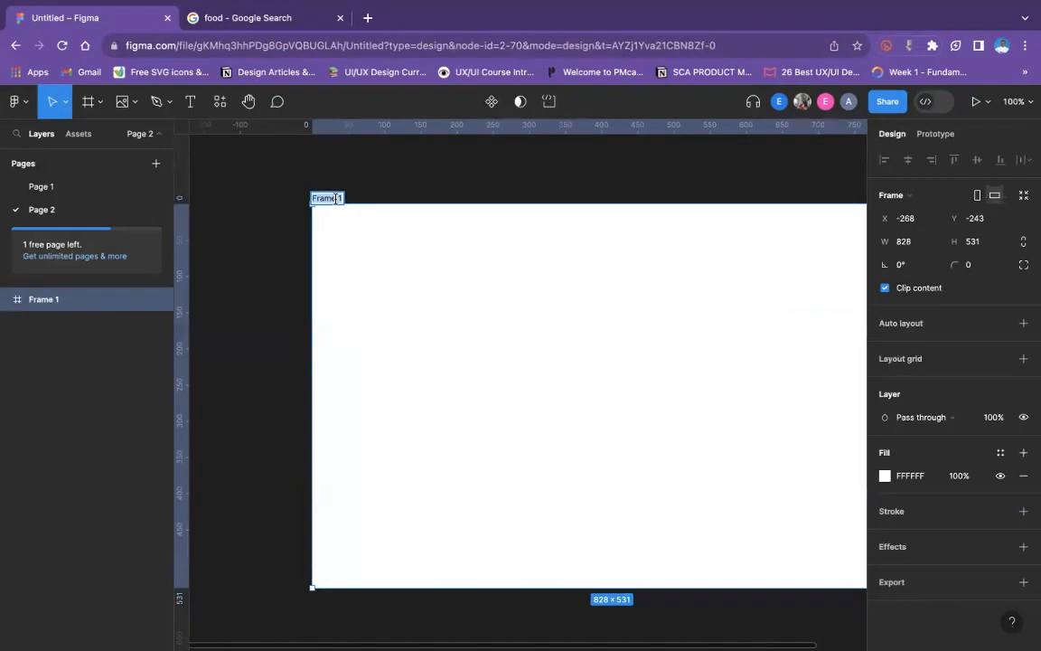
text(Table)
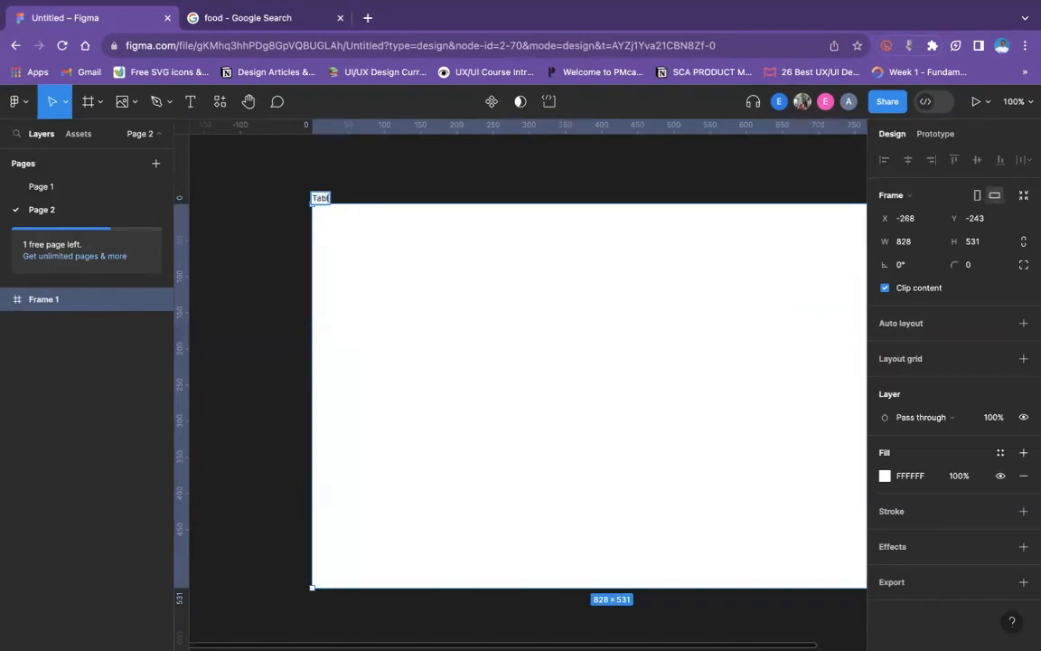
click(425, 171)
- Apply auto layout to the Table frame and set both its width and height to Fixed
click(408, 211)
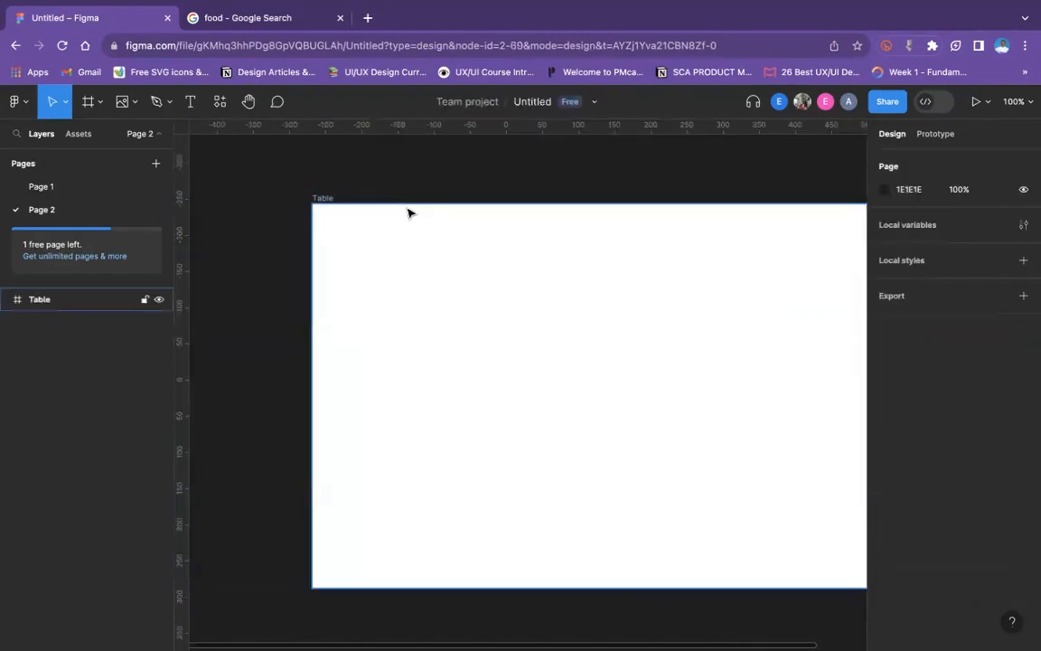
key(shift+a)
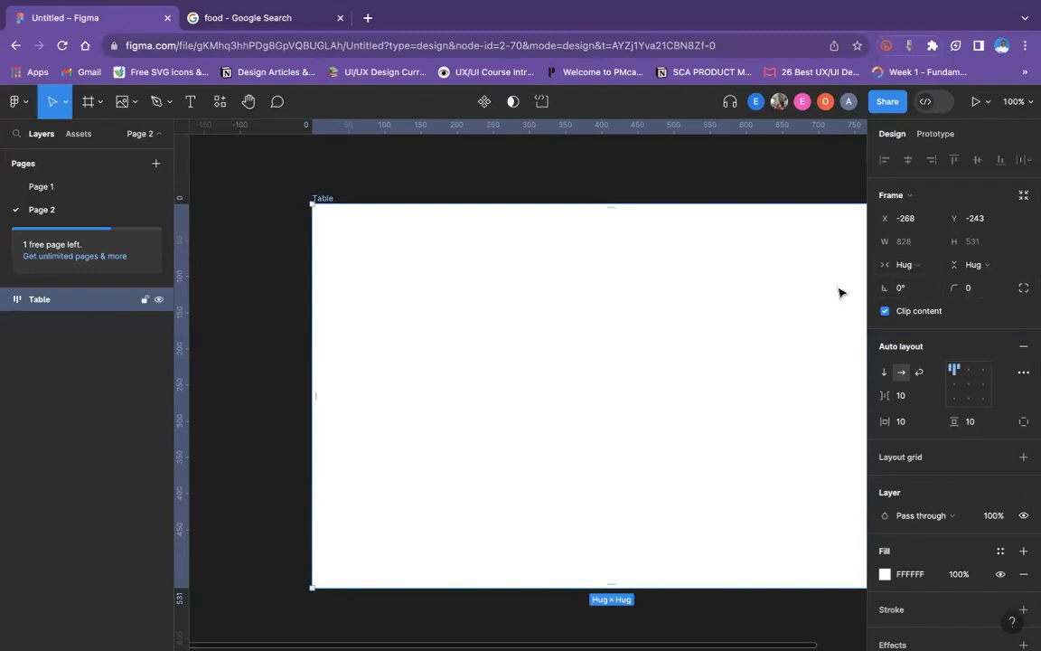
click(914, 264)
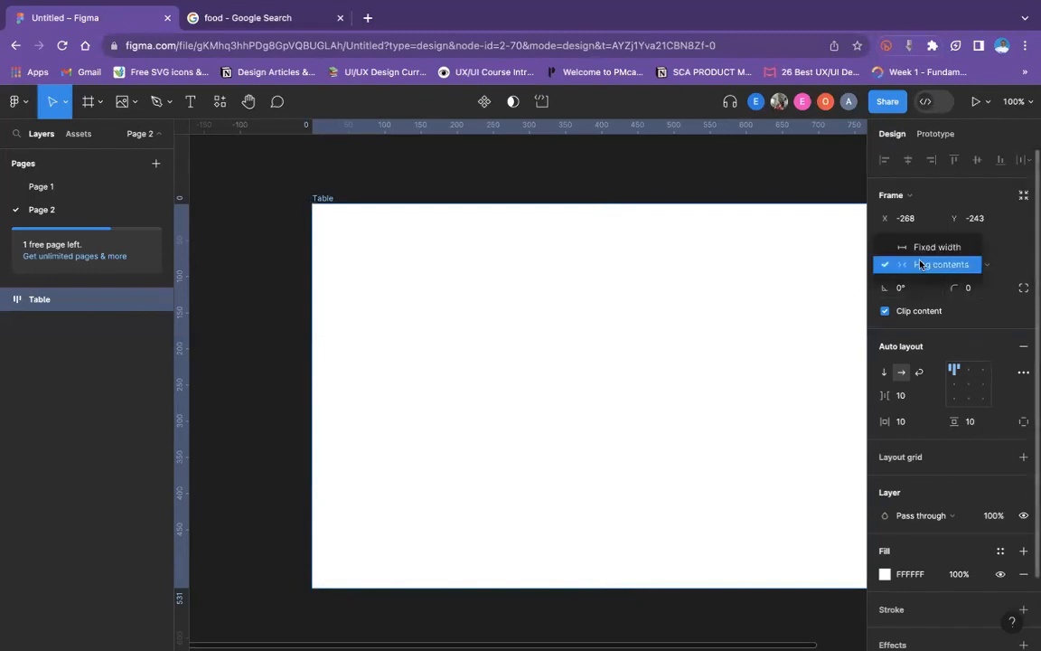
click(933, 246)
click(983, 264)
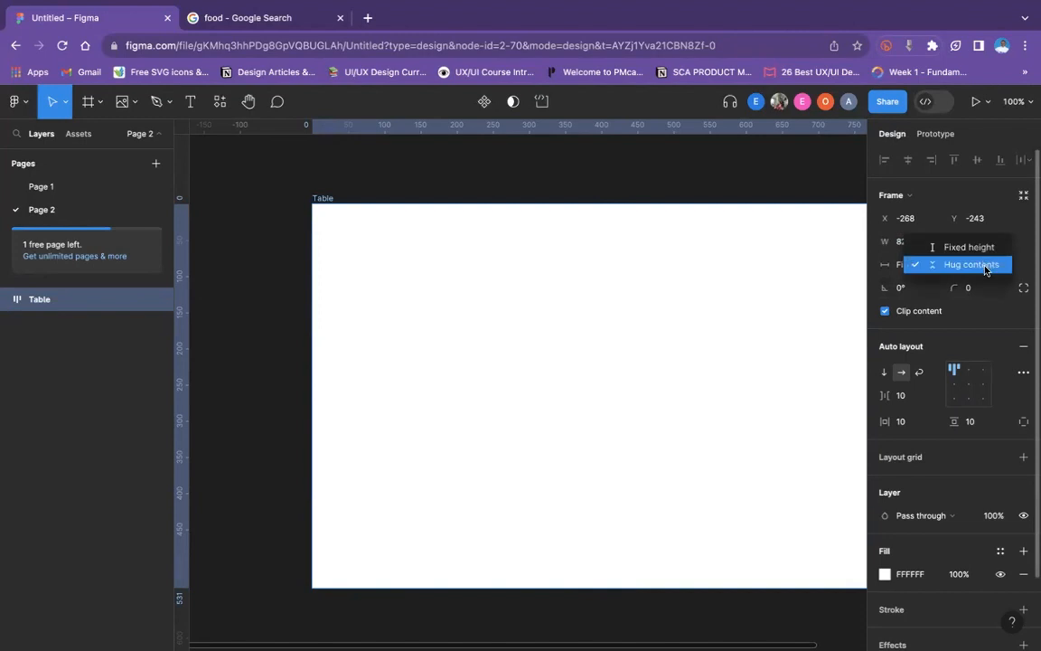
click(985, 247)
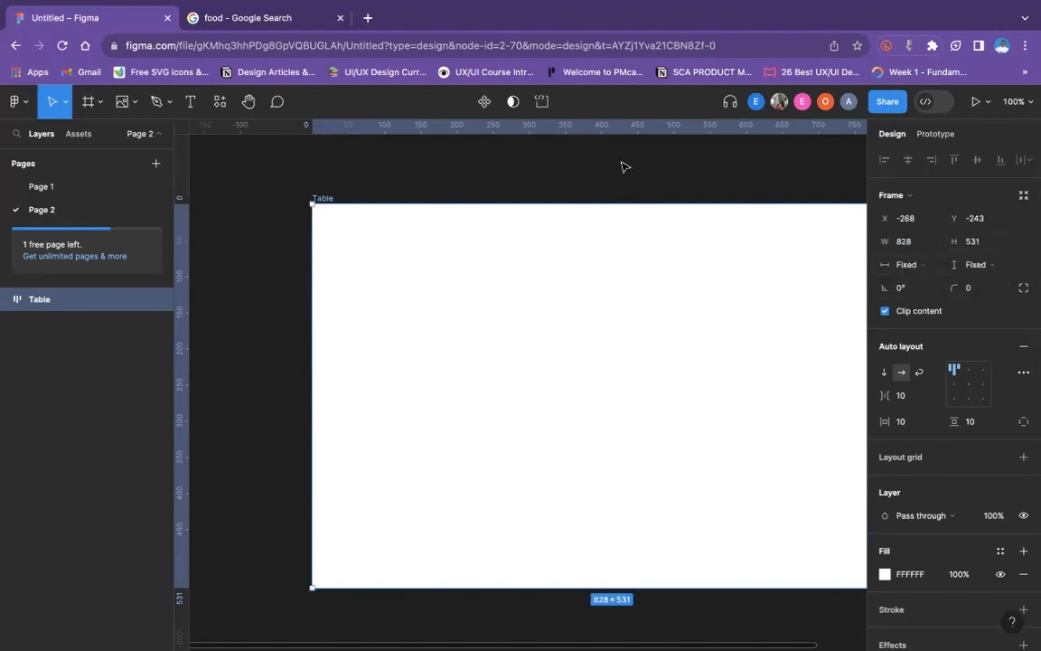
click(563, 154)
- Add the text "Name" inside the Table frame
click(392, 332)
click(193, 101)
click(350, 250)
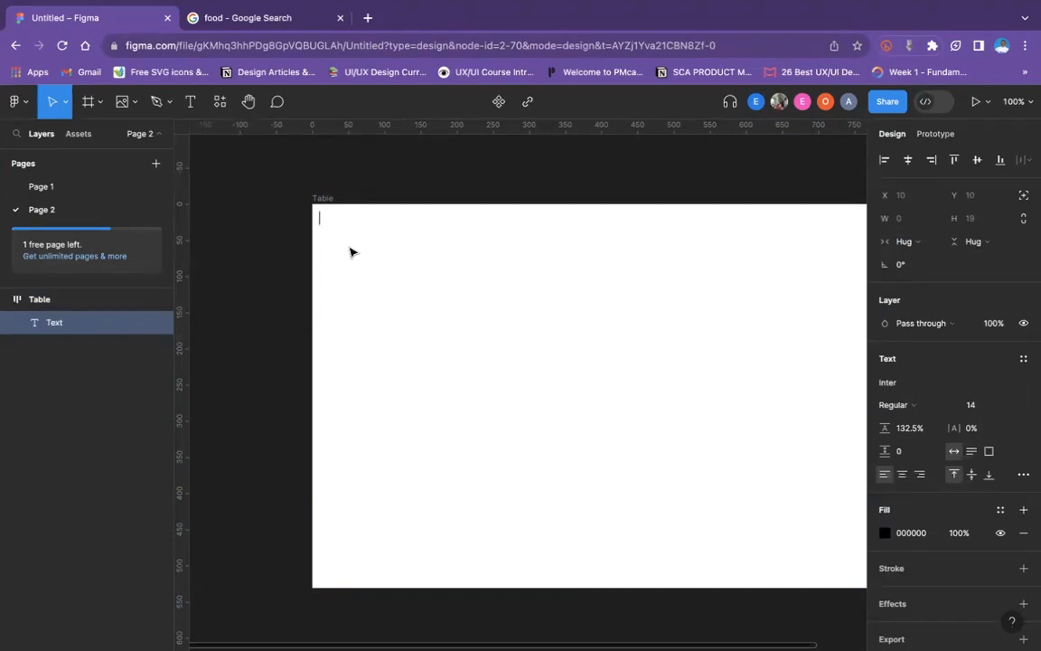
text(na)
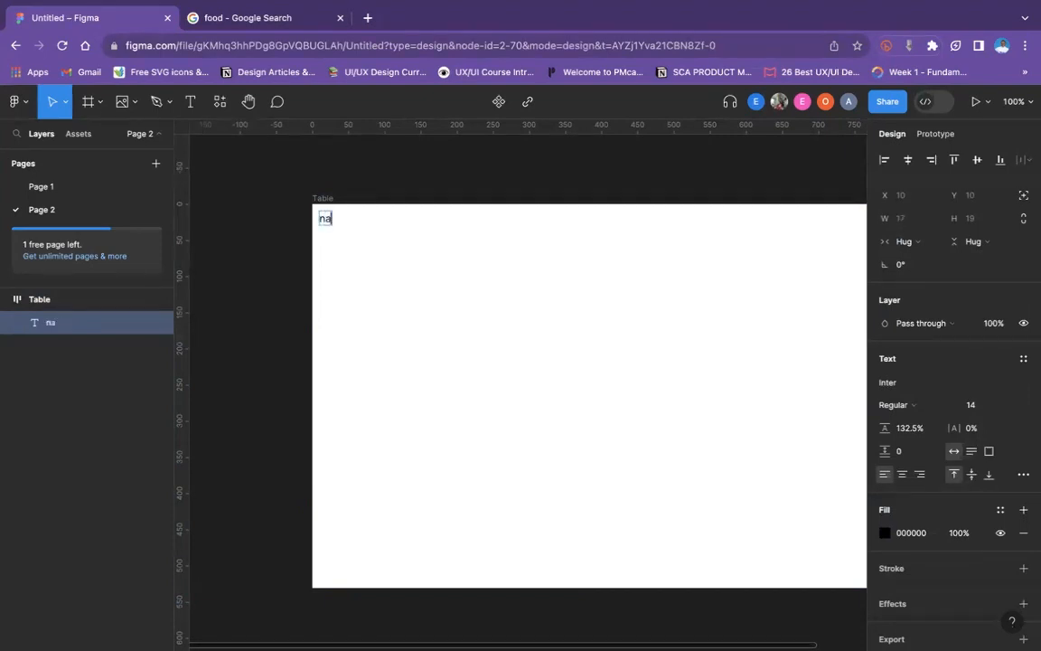
text(me)
key(BackSpace)
key(BackSpace)
key(BackSpace)
key(BackSpace)
text(Name)
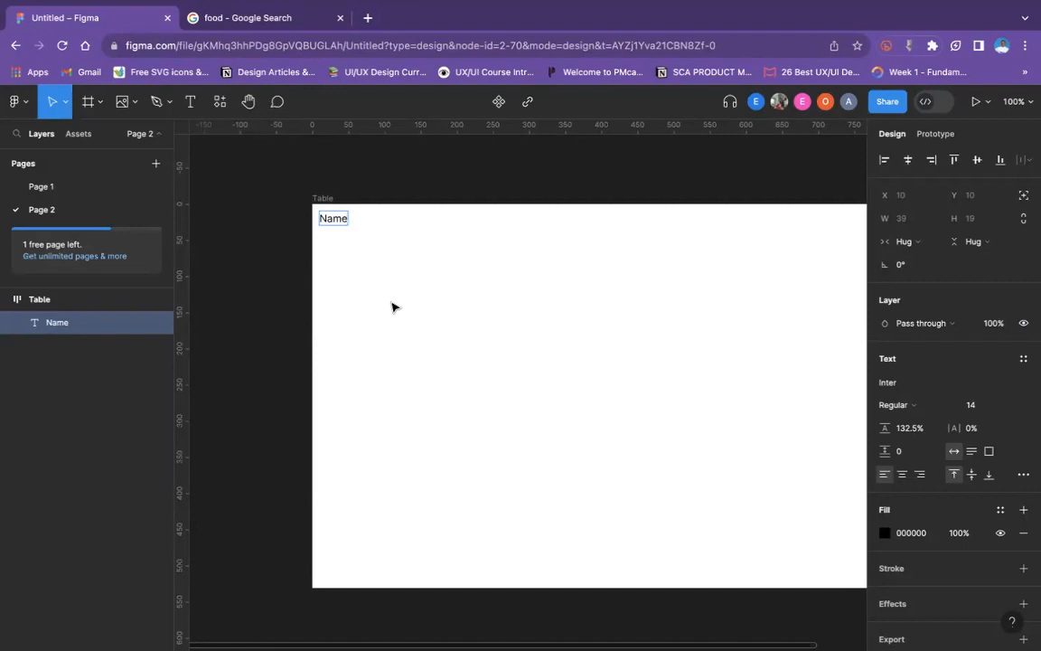
key(Escape)
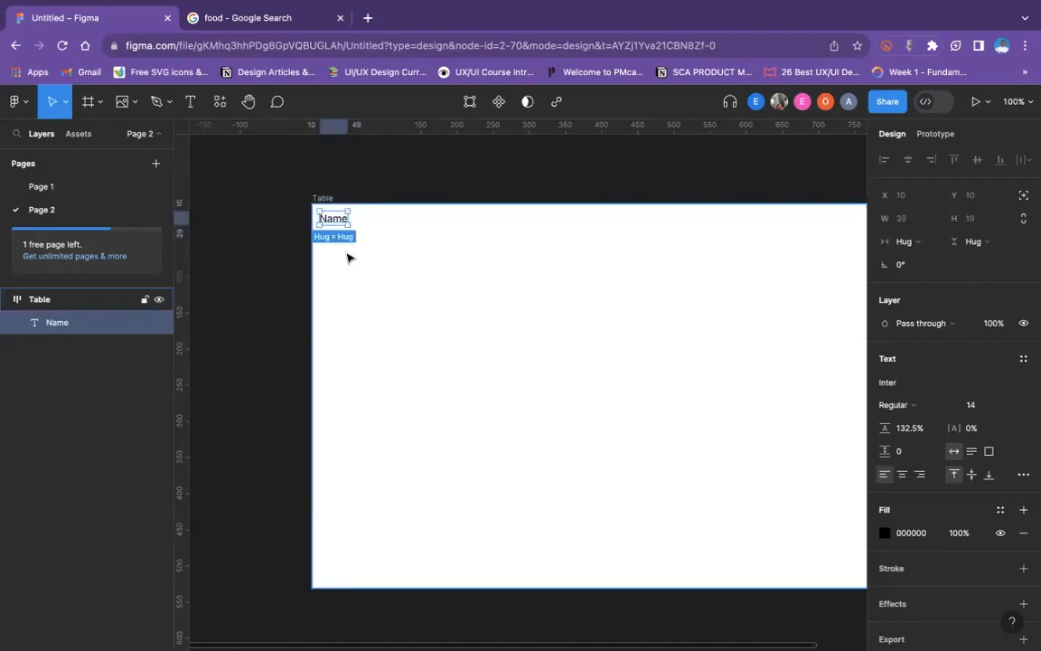
- Wrap the Name text in its own auto layout frame and rename that frame as Header
key(shift+a)
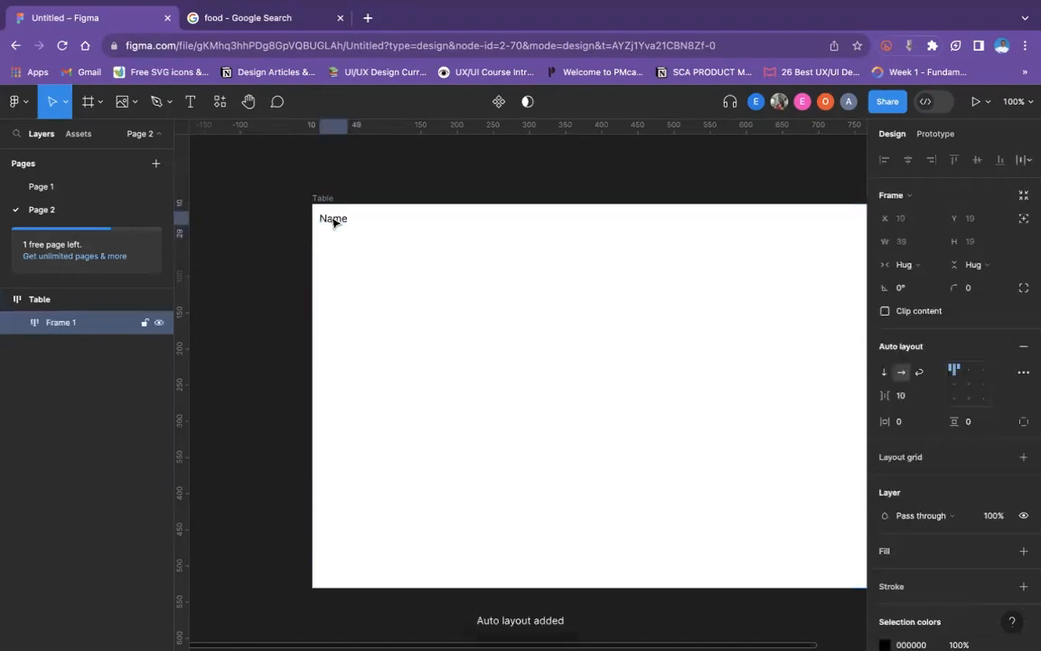
double_click(73, 325)
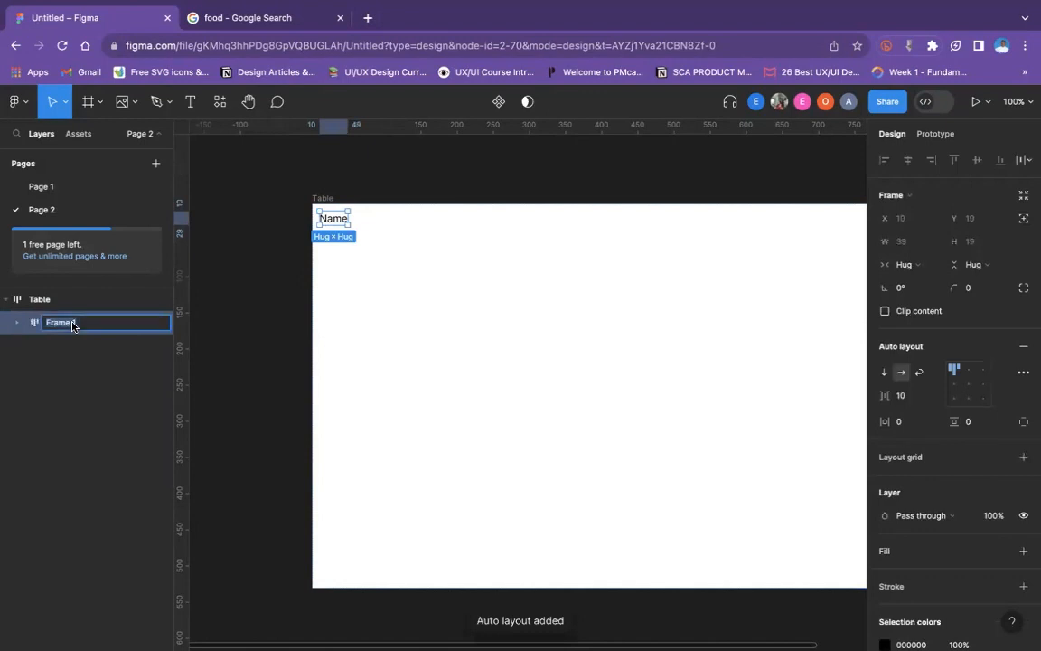
text(Hea)
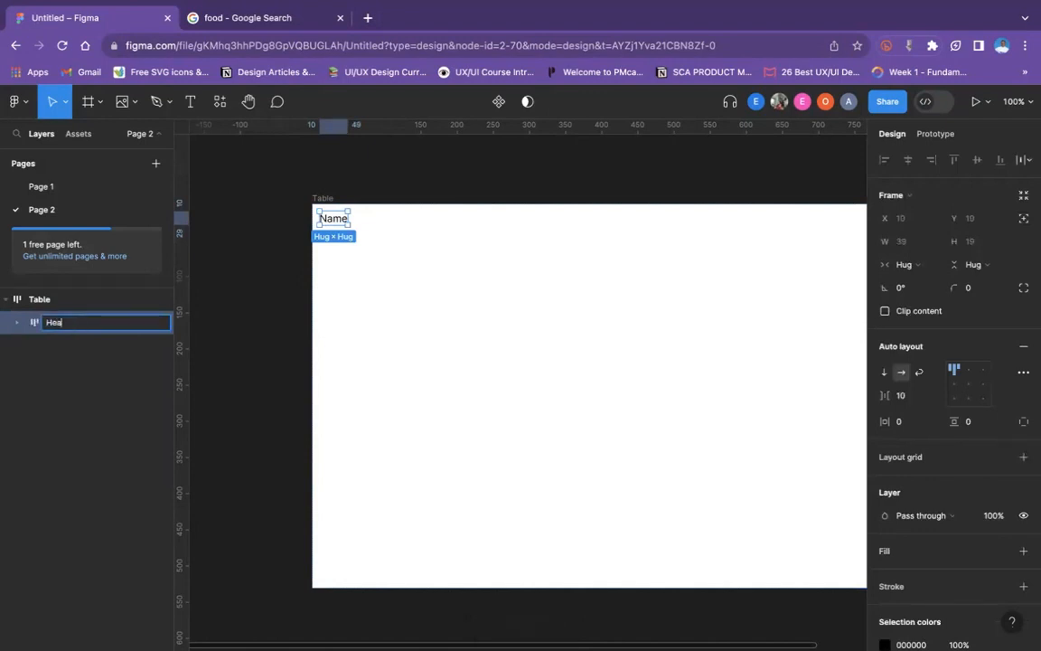
text(der)
click(341, 342)
- Switch the Header frame's vertical sizing to Fixed height and set its height to 40
click(344, 226)
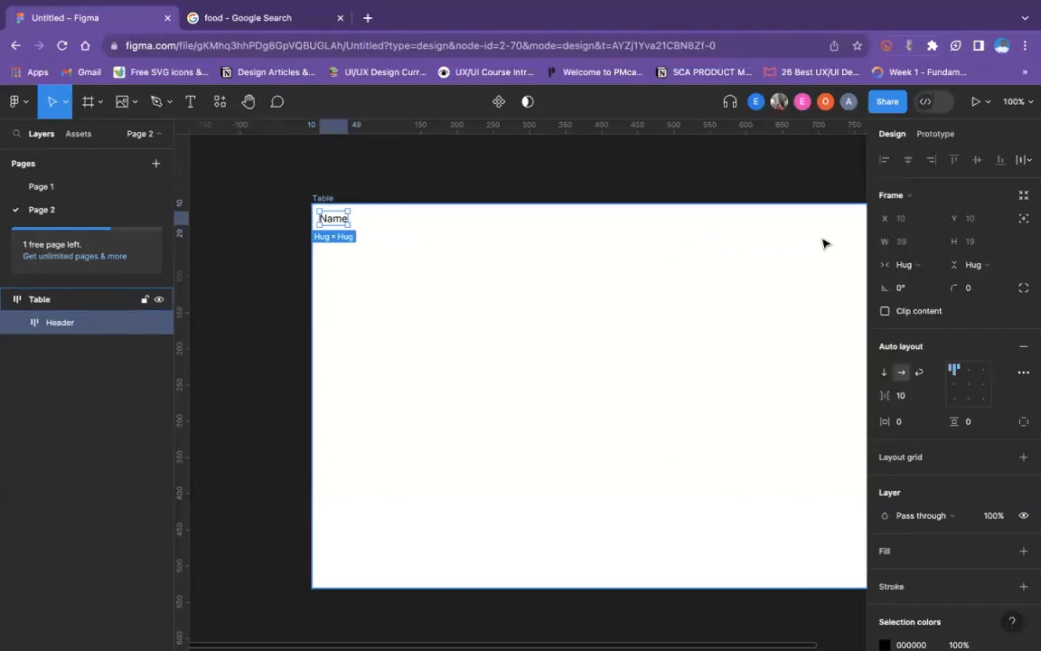
click(928, 266)
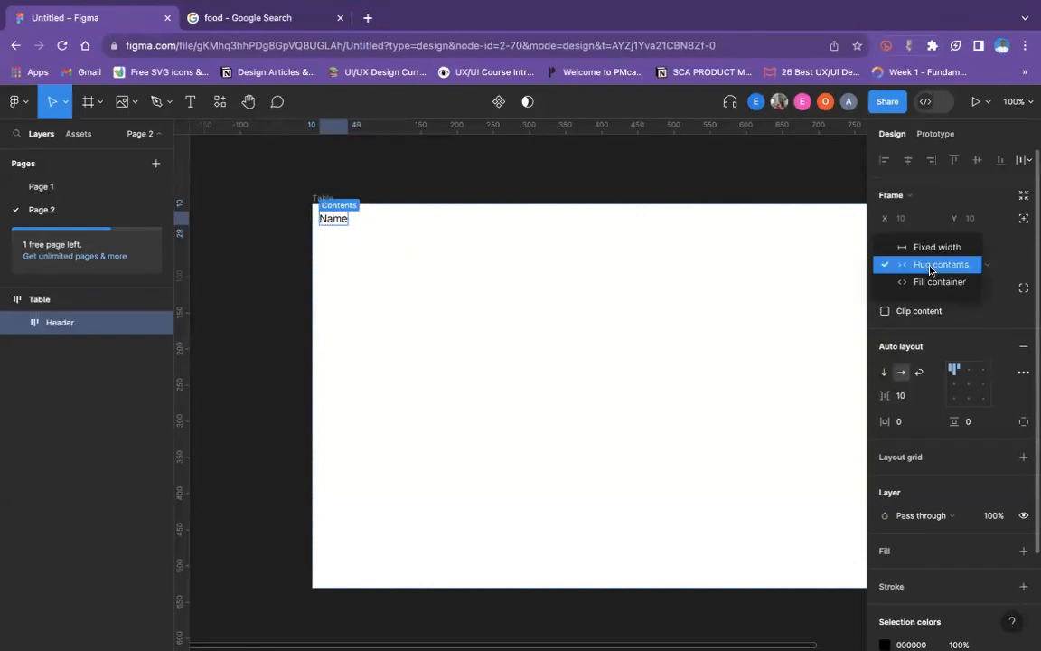
click(985, 267)
click(991, 266)
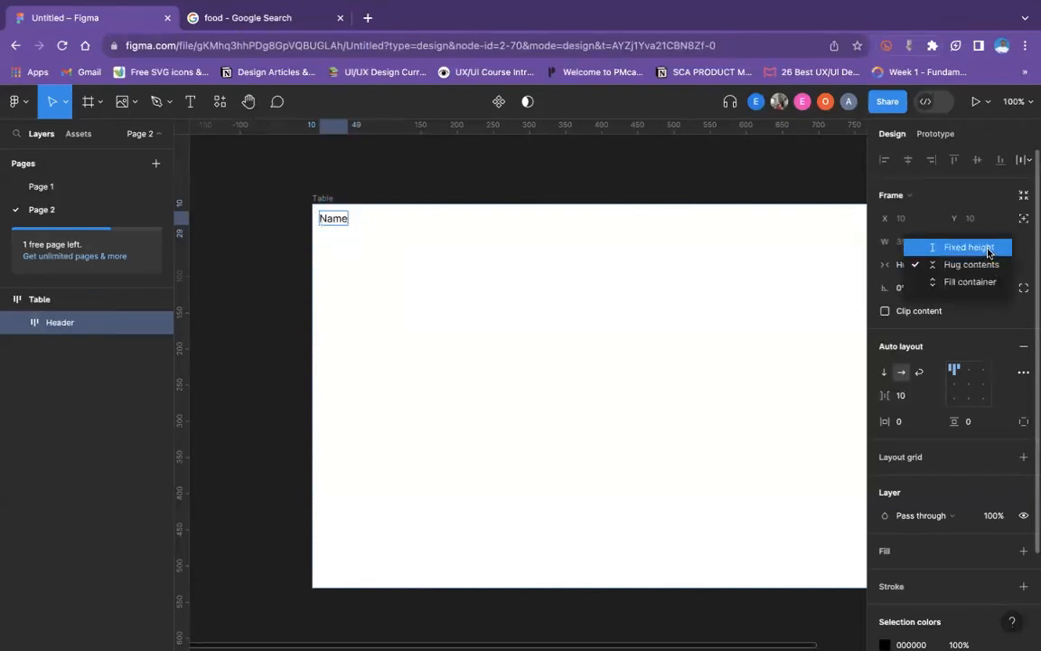
click(987, 246)
click(982, 243)
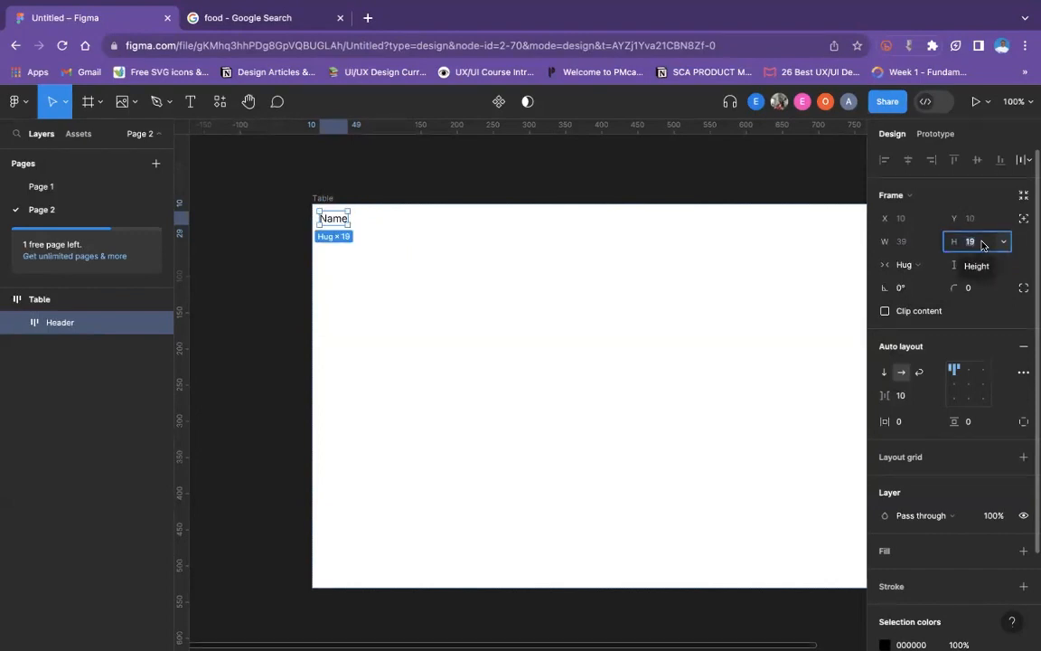
text(40)
key(Return)
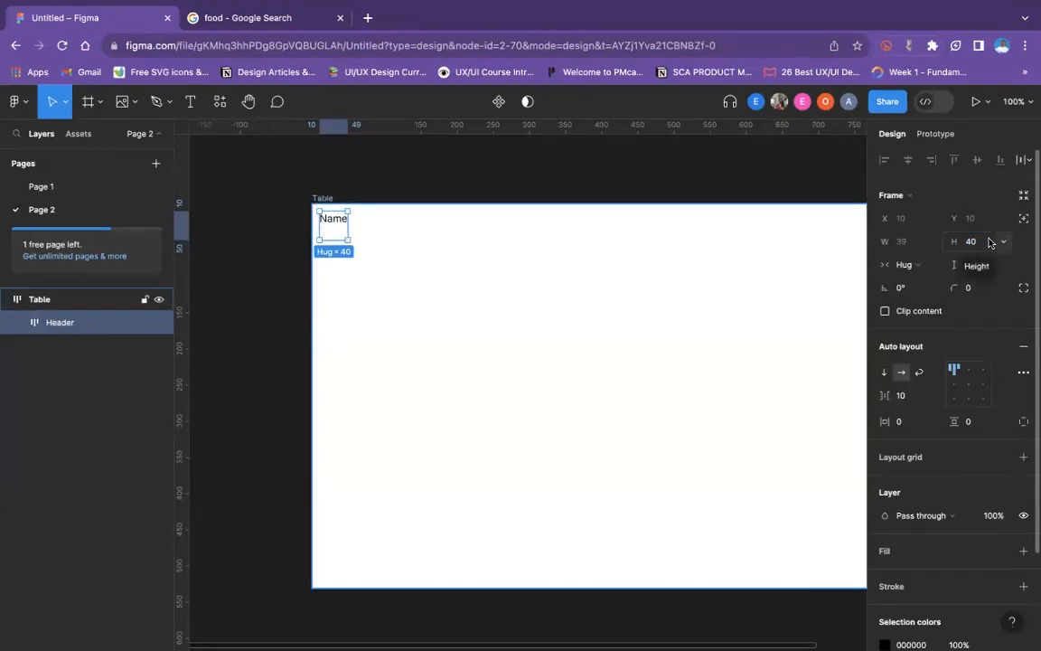
- Set the Header frame's item spacing to 12, horizontal padding to 24 and vertical padding to 12
click(915, 394)
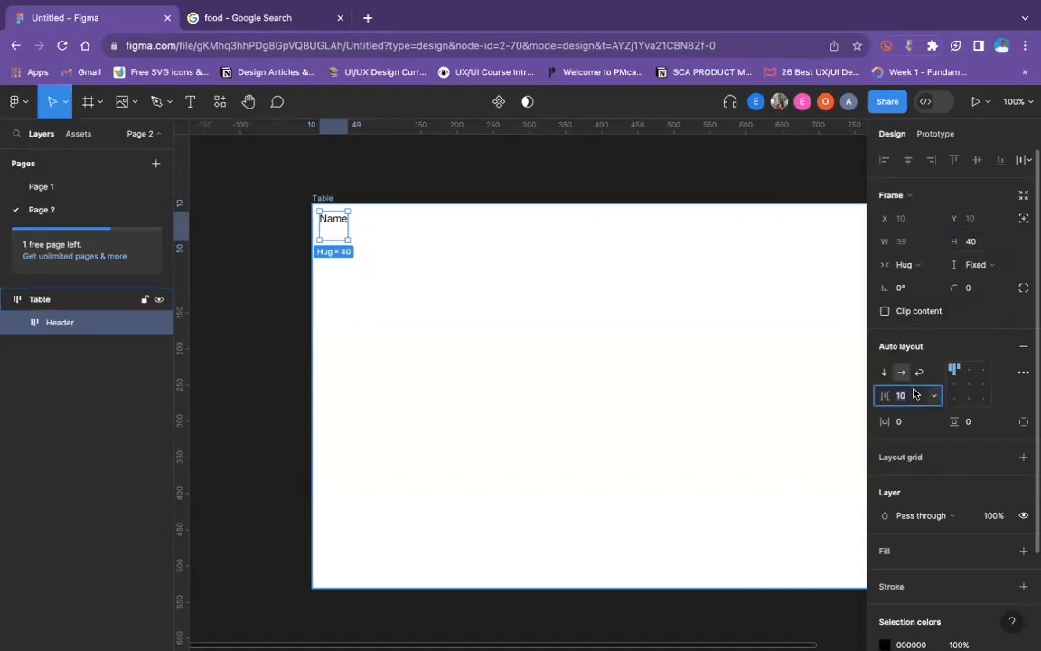
text(12)
click(913, 421)
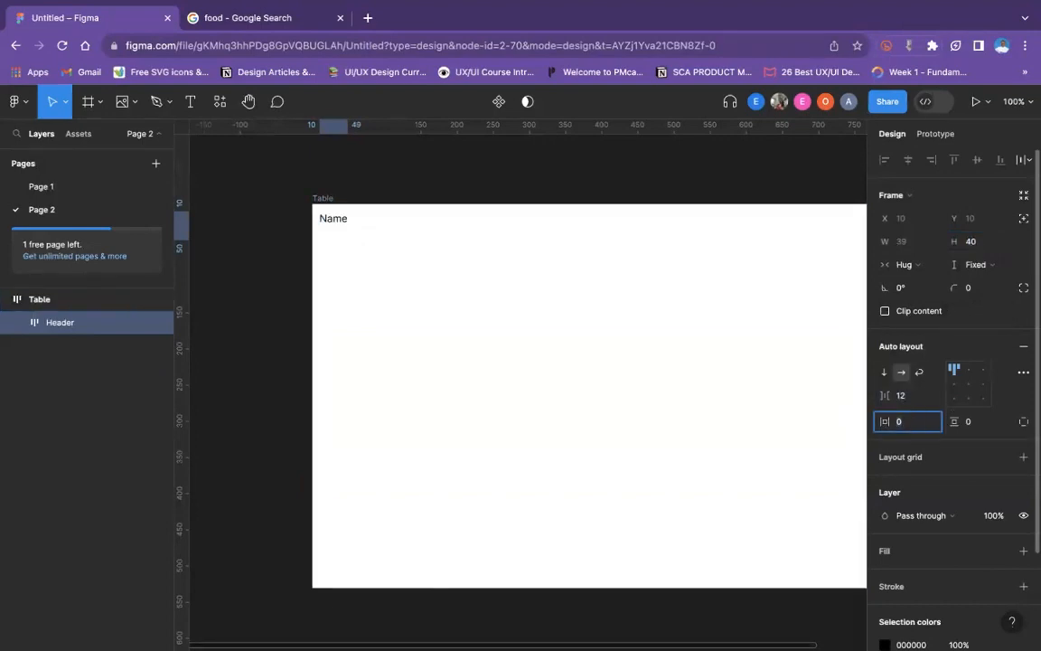
text(24)
click(980, 422)
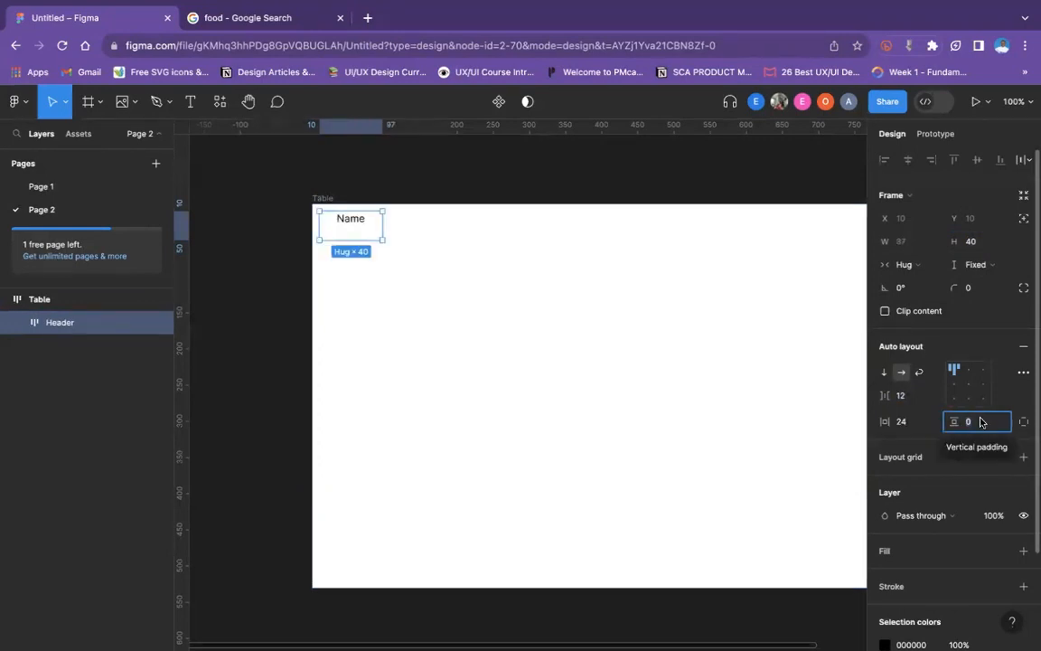
text(12)
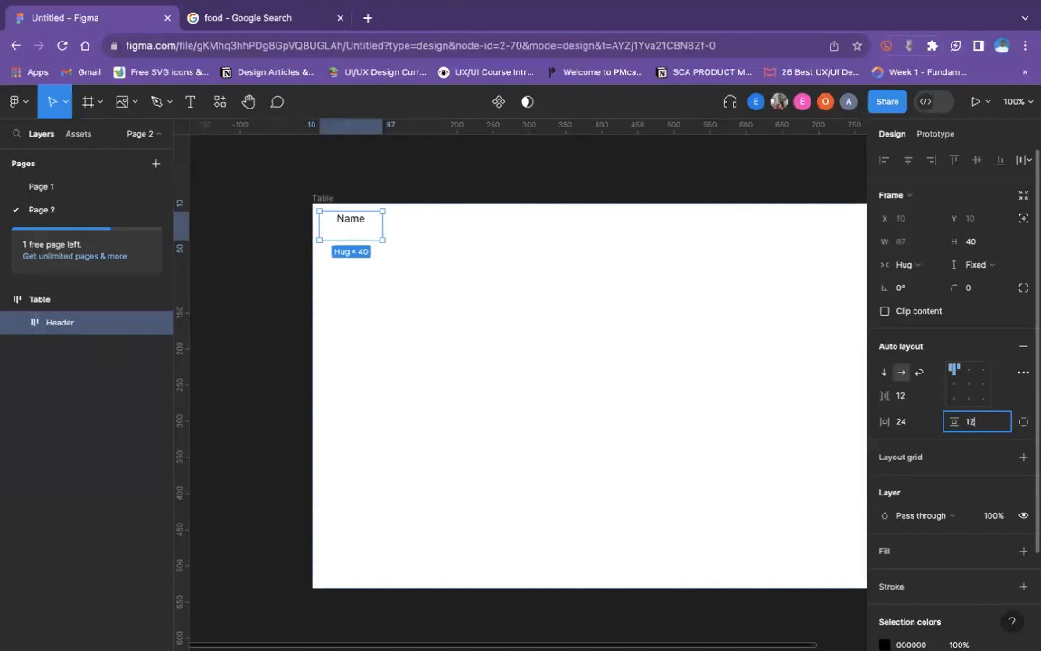
key(Return)
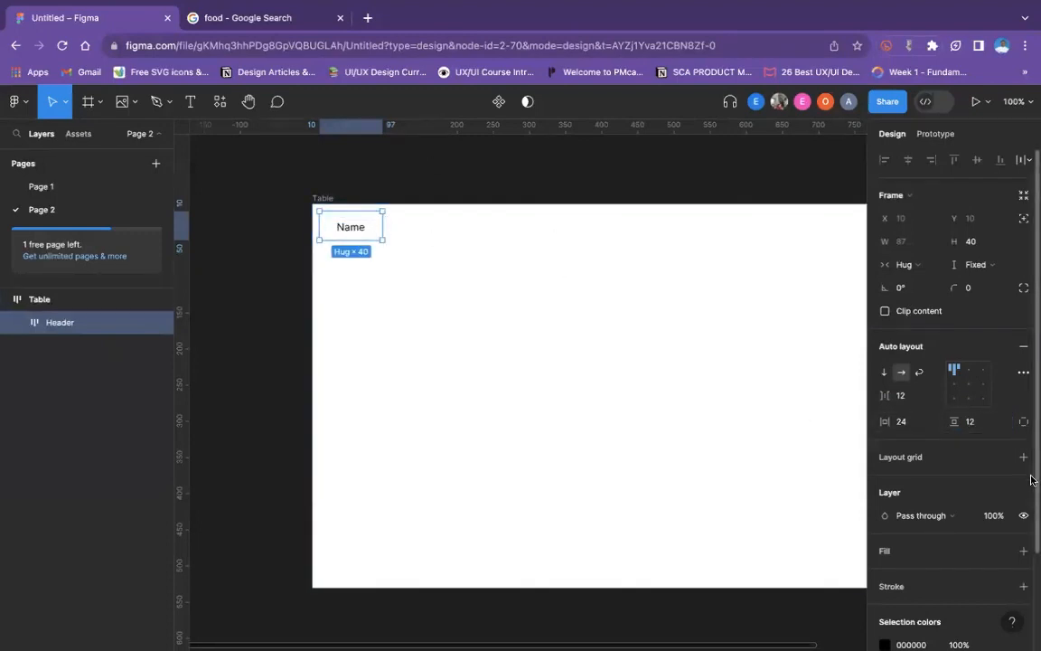
- Add a fill to the Header frame and change it to the light beige-grey EBE8E2
scroll(954, 421, down, 3)
click(885, 526)
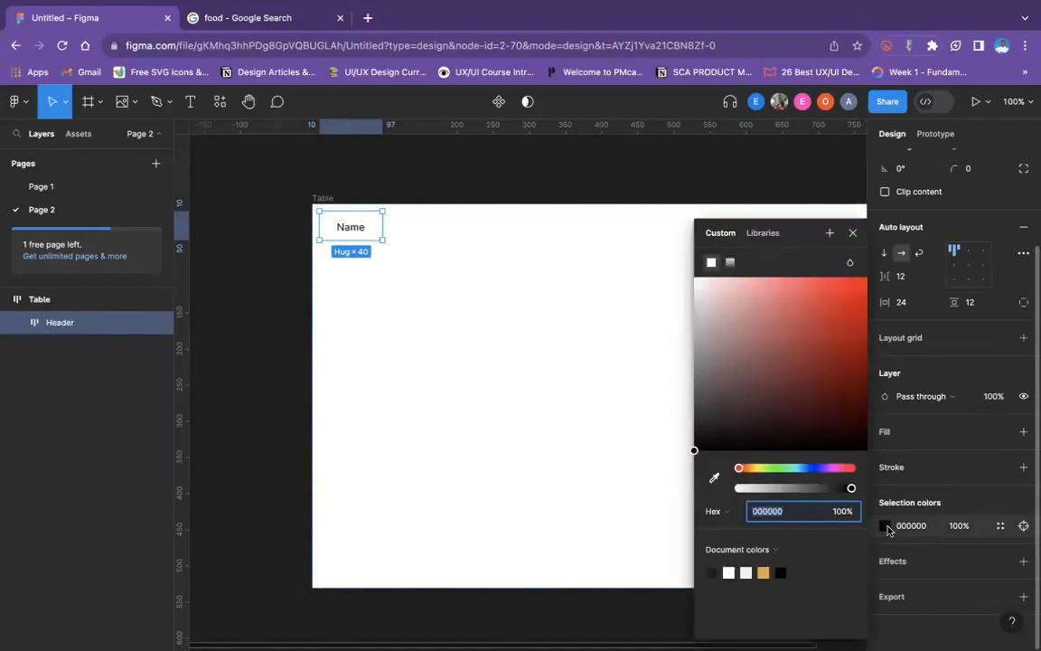
click(1023, 431)
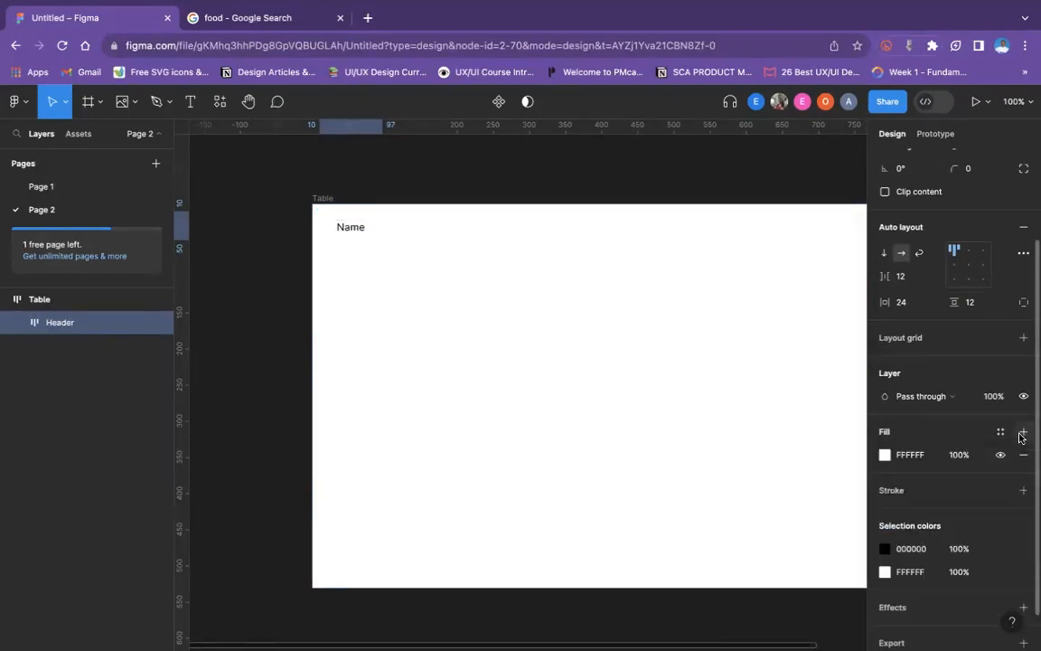
click(885, 455)
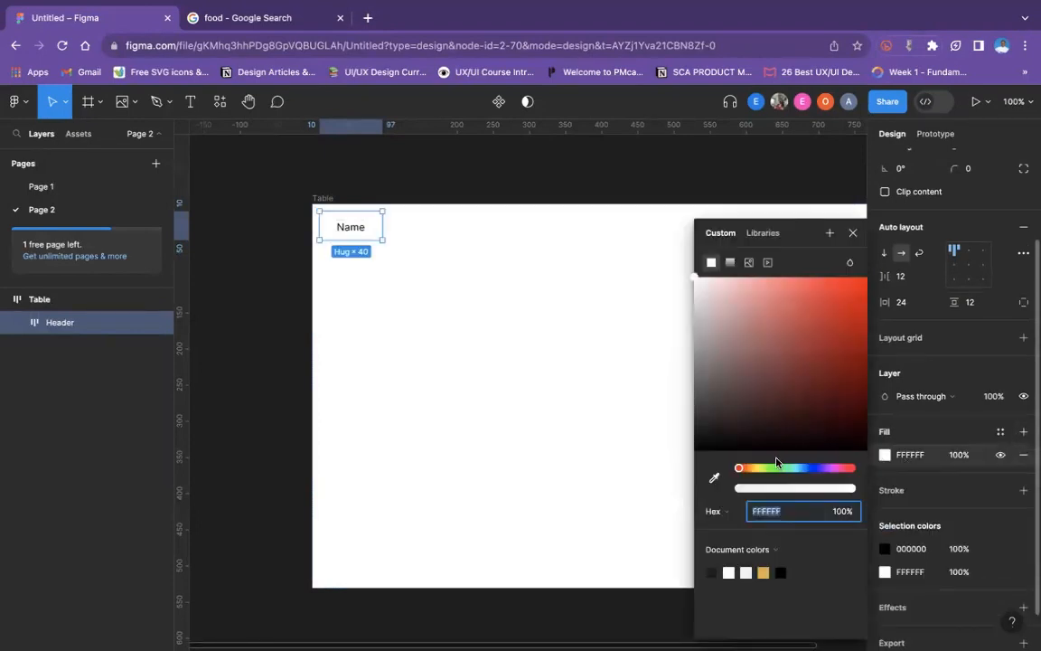
mouse_move(701, 295)
mouse_down()
mouse_move(694, 289)
mouse_move(714, 286)
mouse_move(699, 281)
mouse_move(707, 301)
mouse_up()
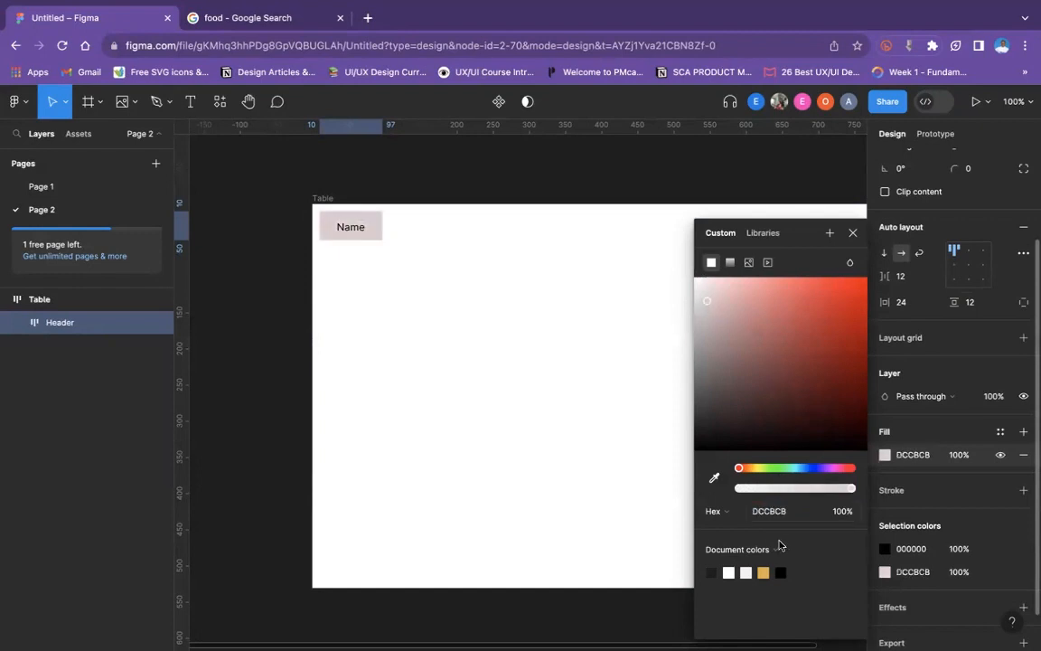
click(764, 572)
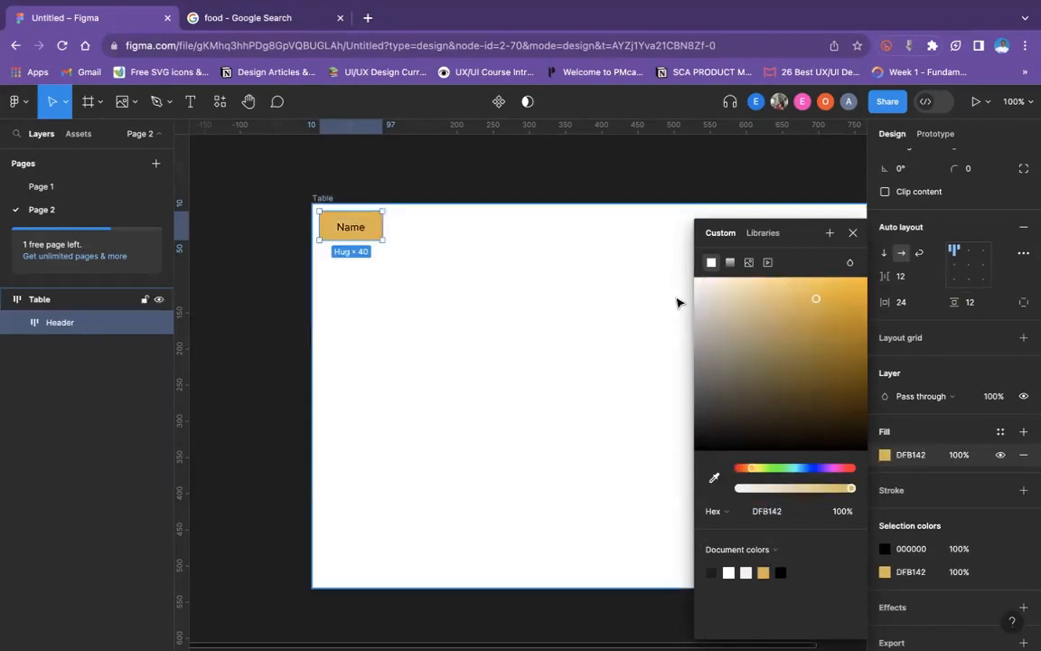
mouse_move(701, 285)
mouse_down()
mouse_move(730, 287)
mouse_move(696, 291)
mouse_up()
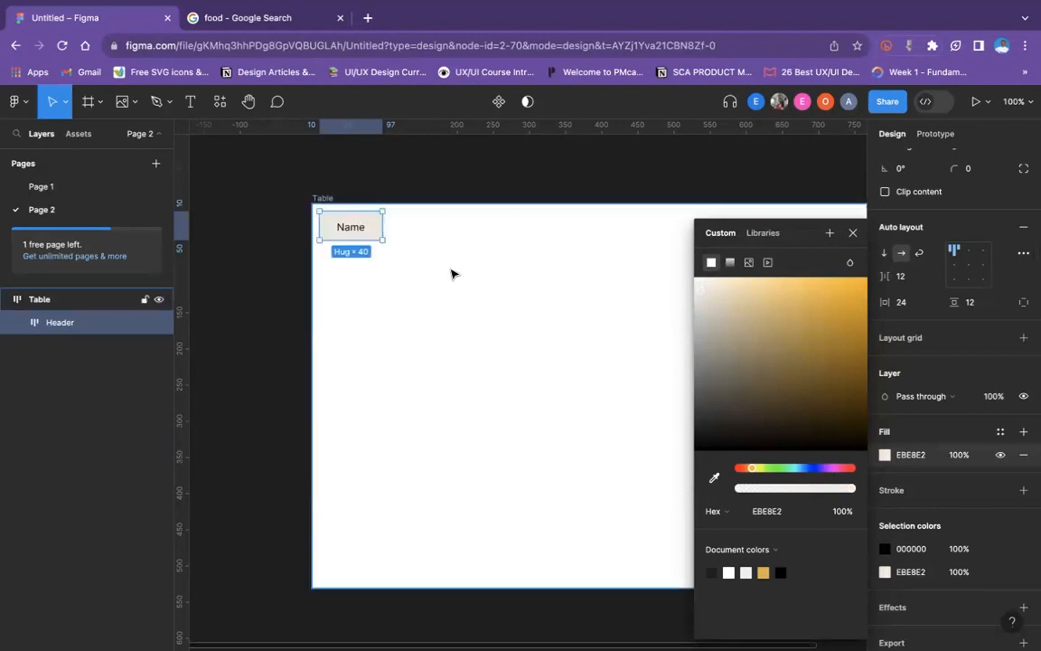
- Set the Table frame's item spacing, horizontal padding and vertical padding all to 0
click(396, 234)
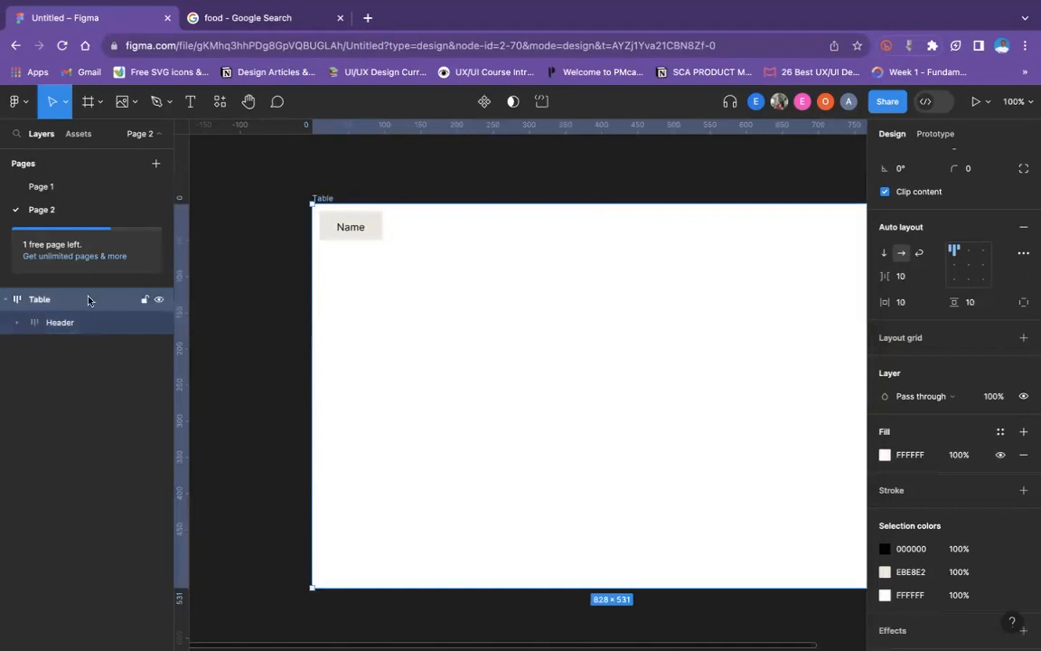
click(7, 299)
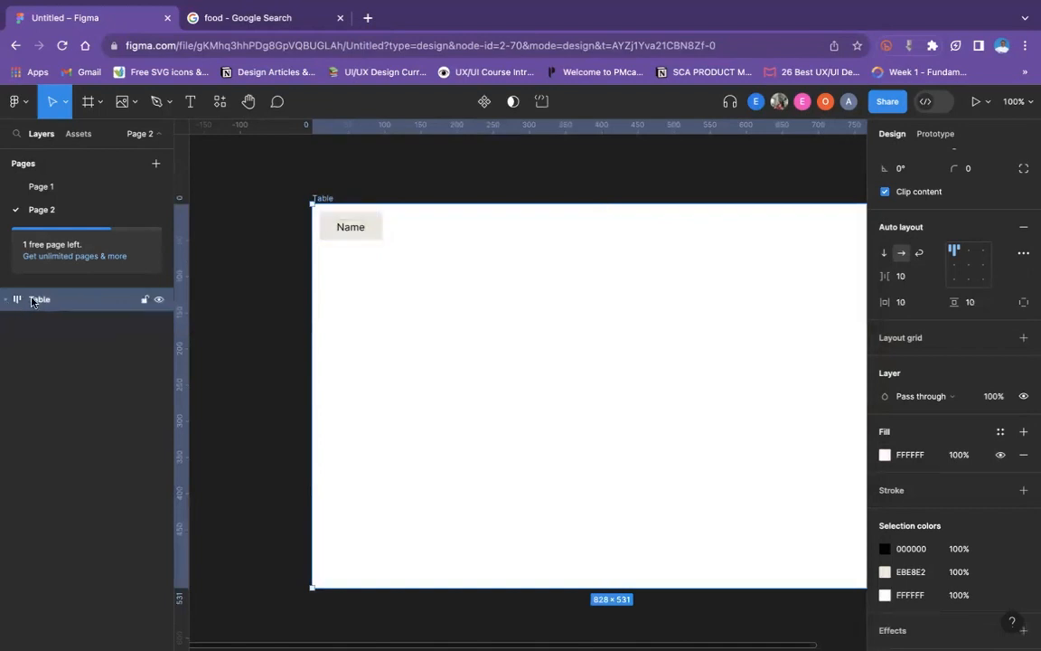
click(909, 278)
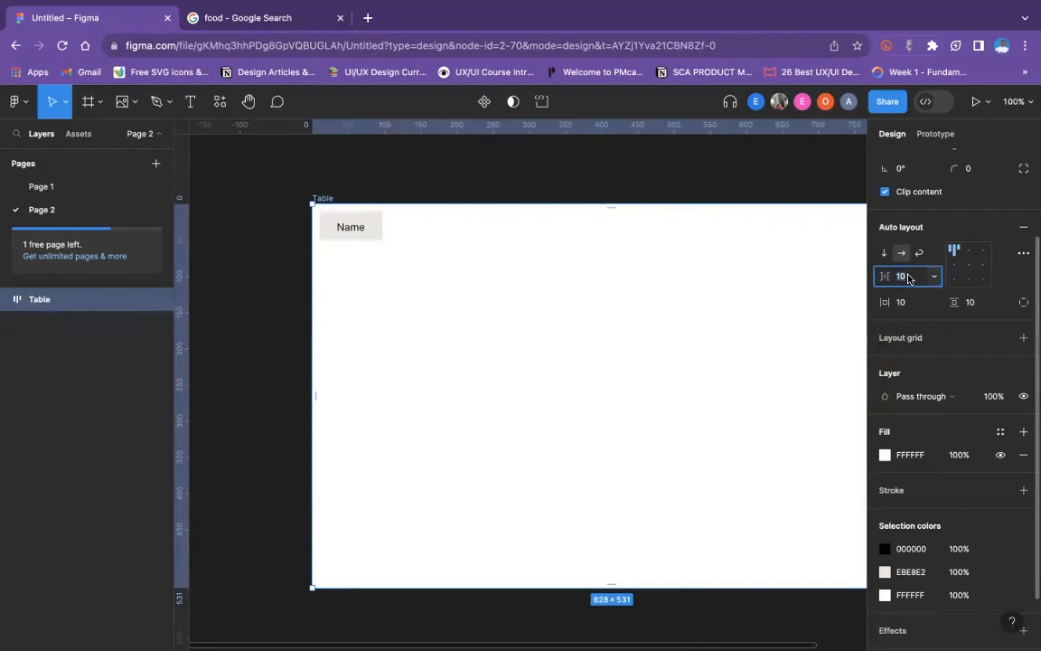
text(0)
key(Return)
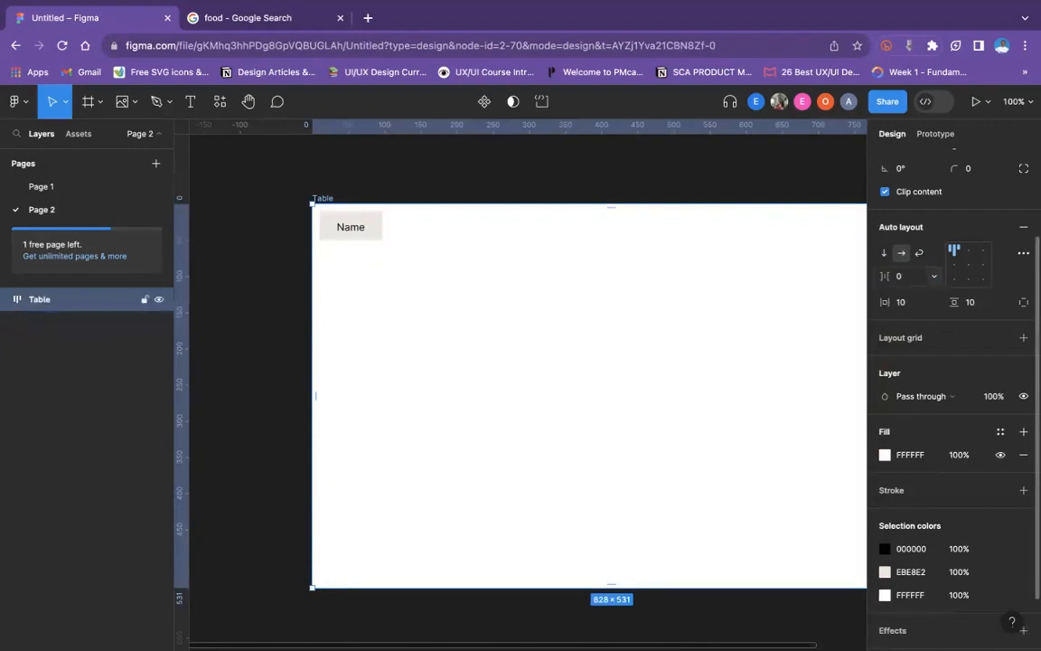
click(917, 303)
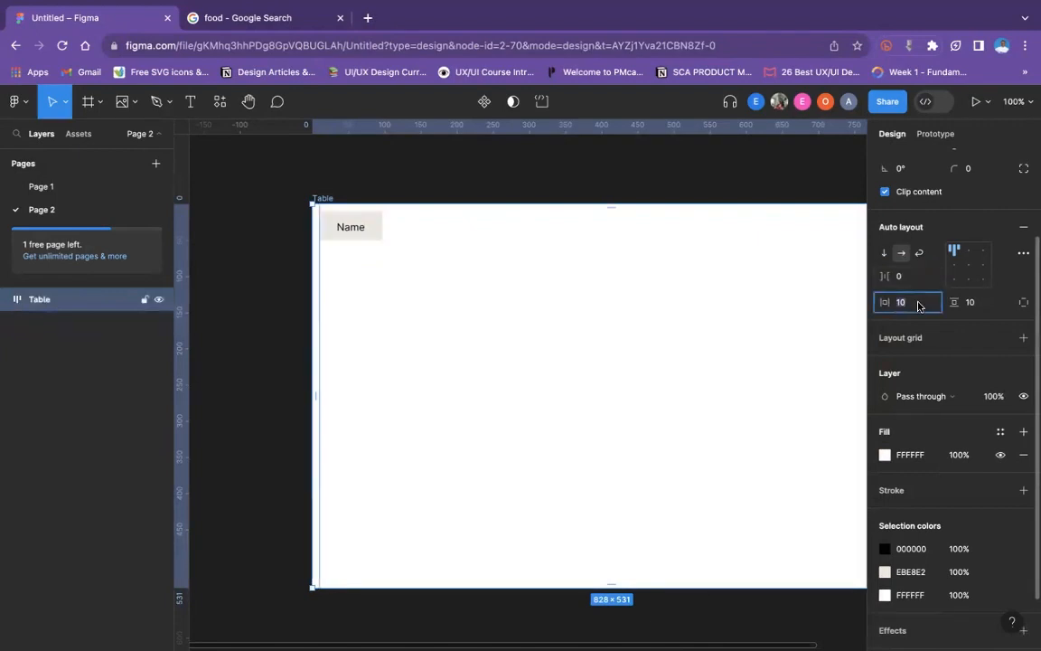
text(0)
key(Return)
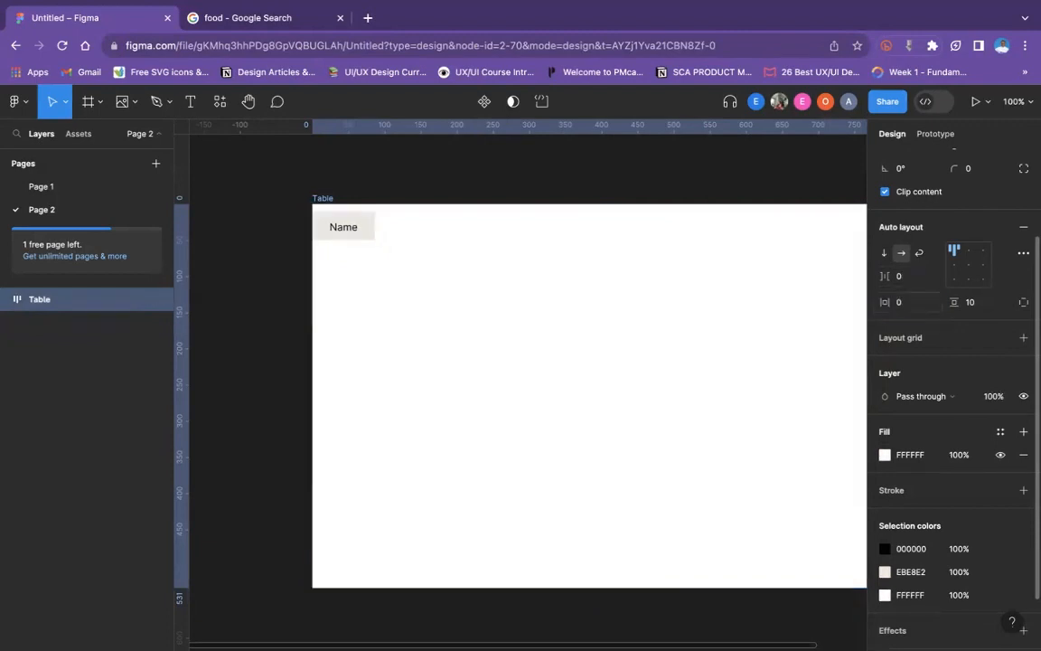
click(972, 303)
text(0)
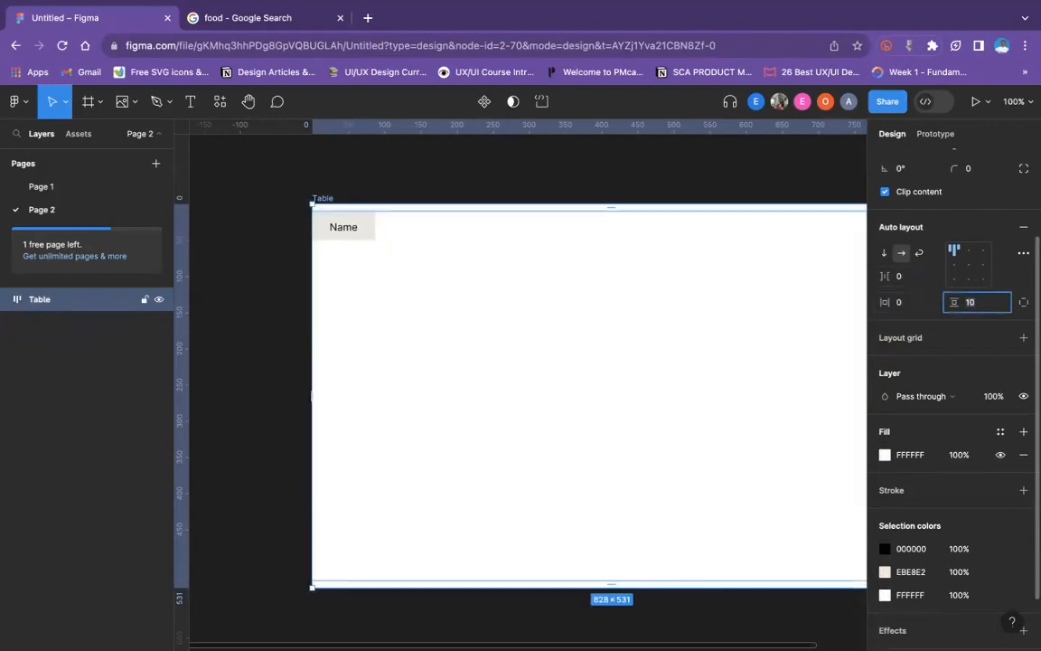
key(Return)
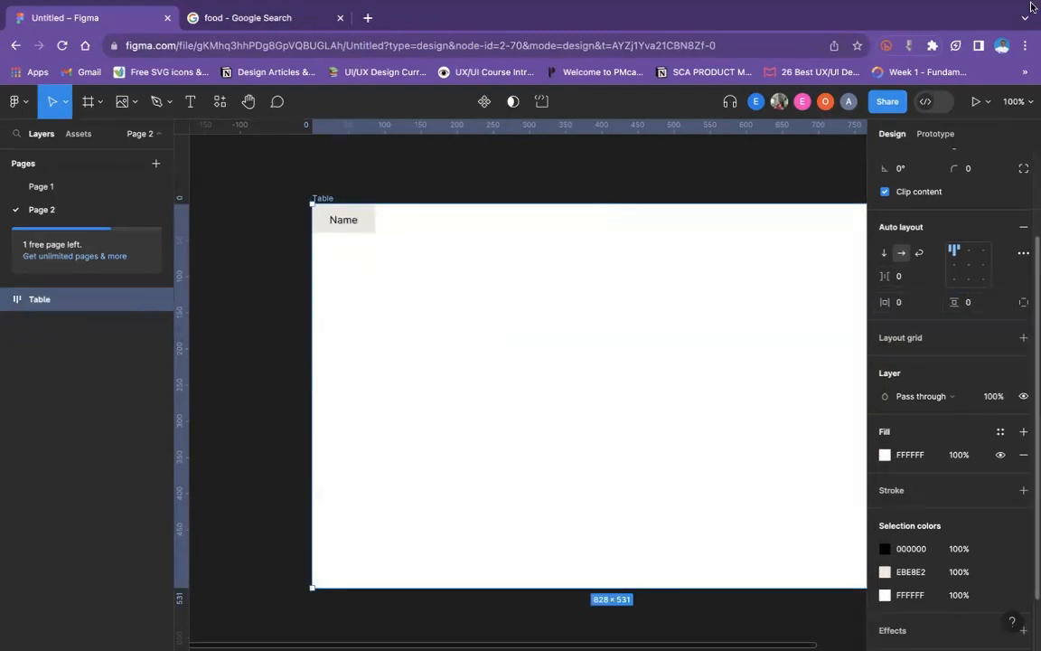
click(439, 185)
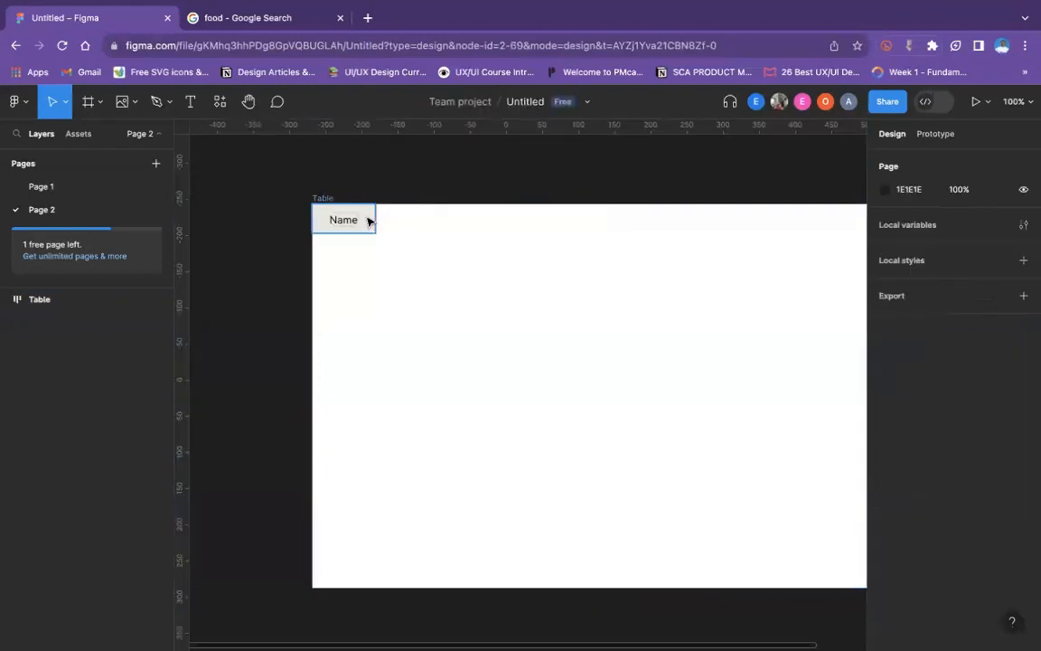
- Duplicate the Header frame inside the Table and rename the copy as Item cell
click(368, 223)
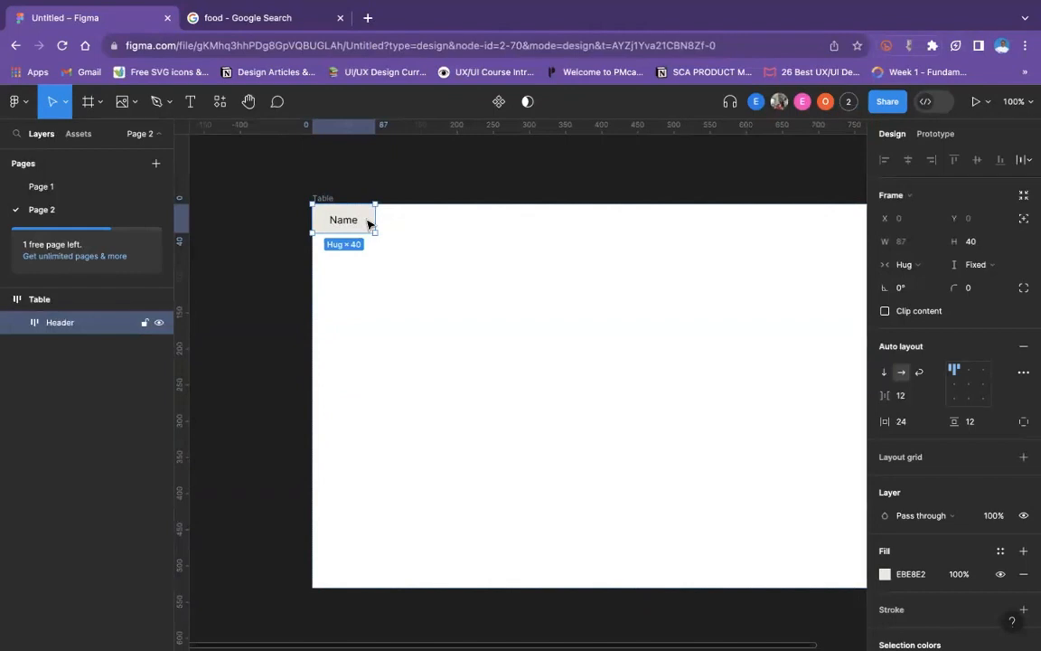
key(ctrl+d)
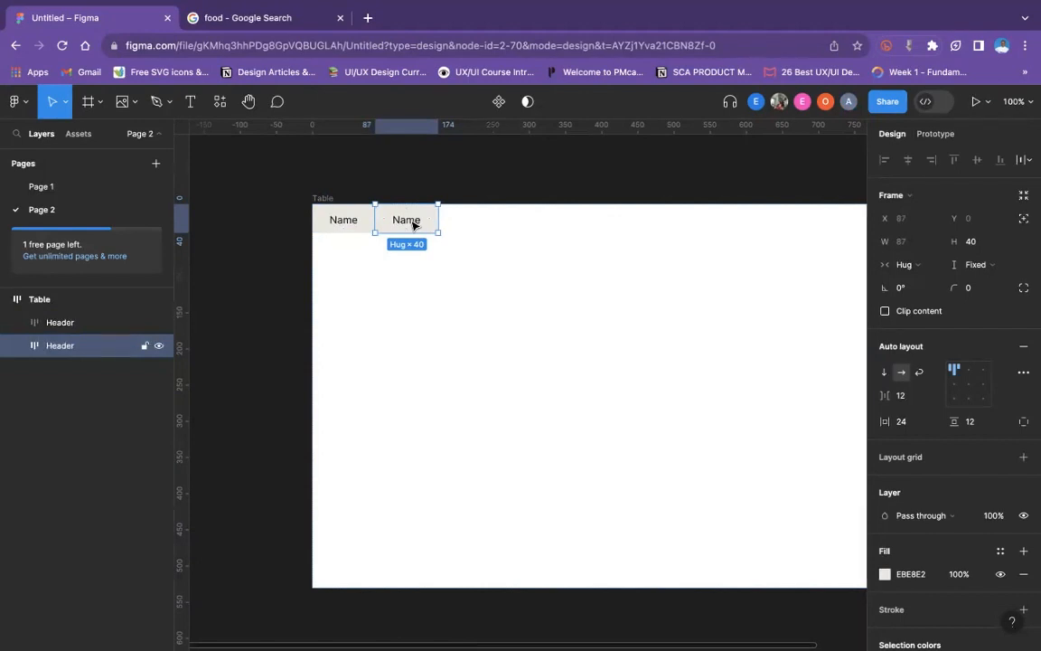
double_click(64, 349)
text(I)
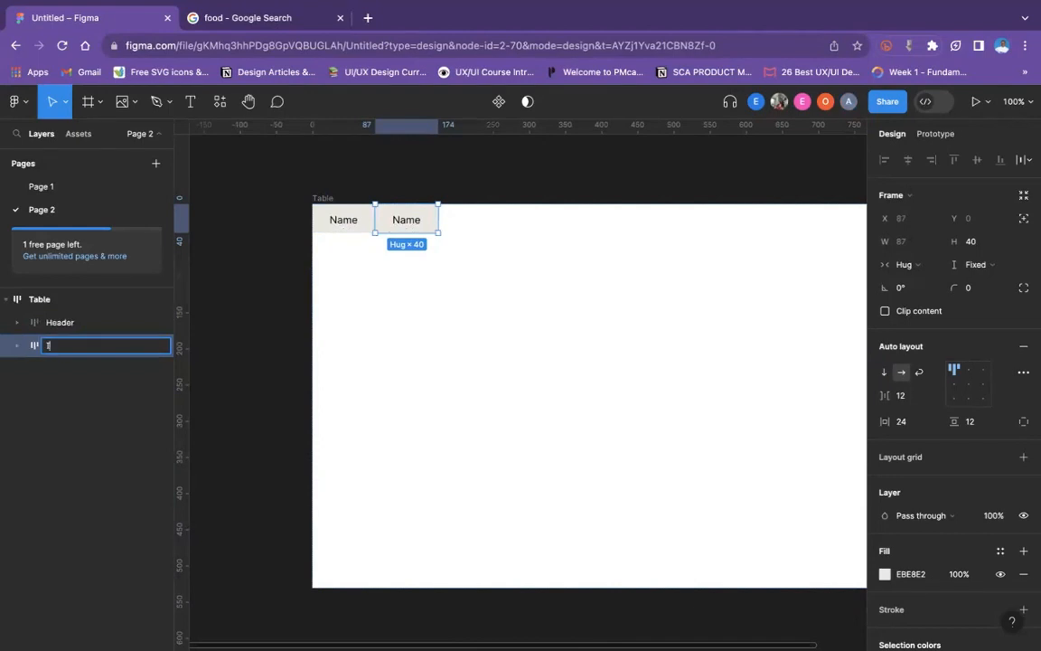
text(tem cell)
click(493, 258)
- Set the Item cell frame's height to 60
click(425, 223)
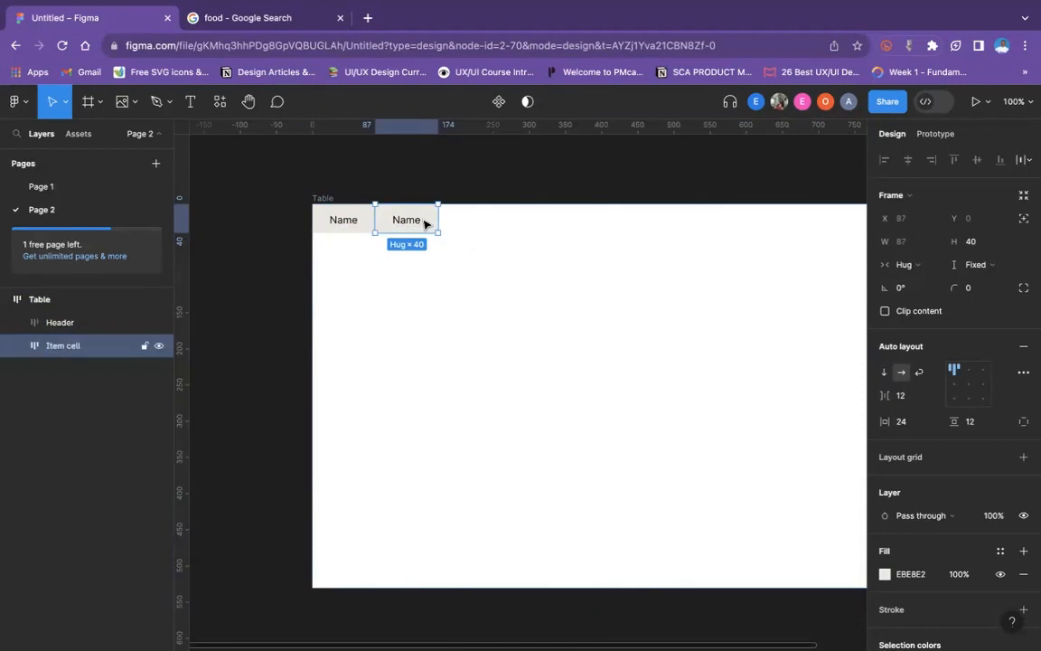
click(981, 242)
text(60)
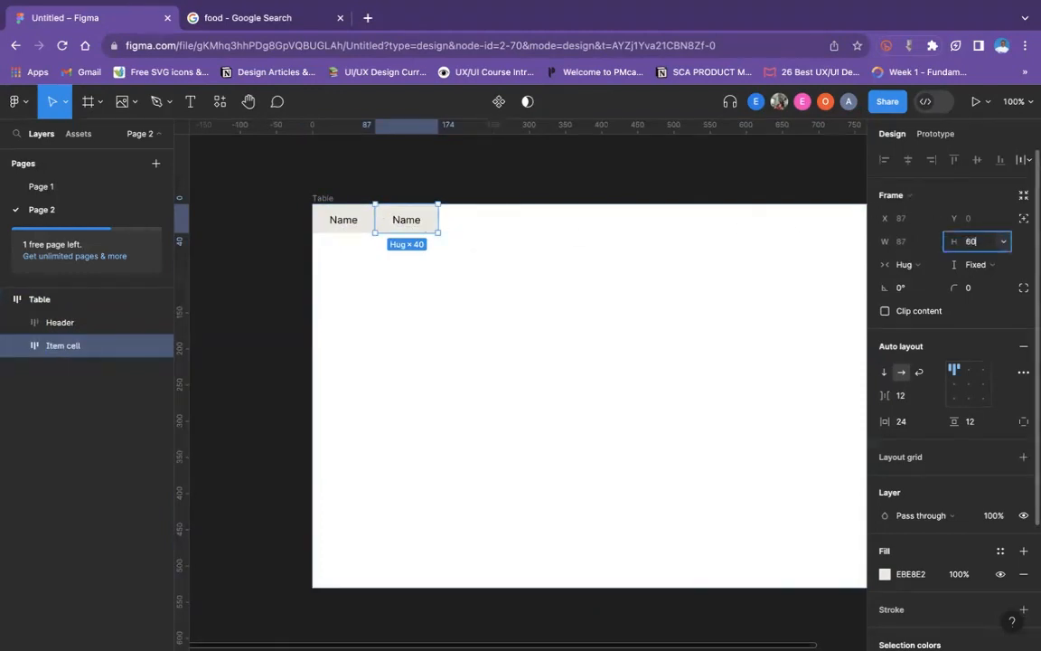
key(Return)
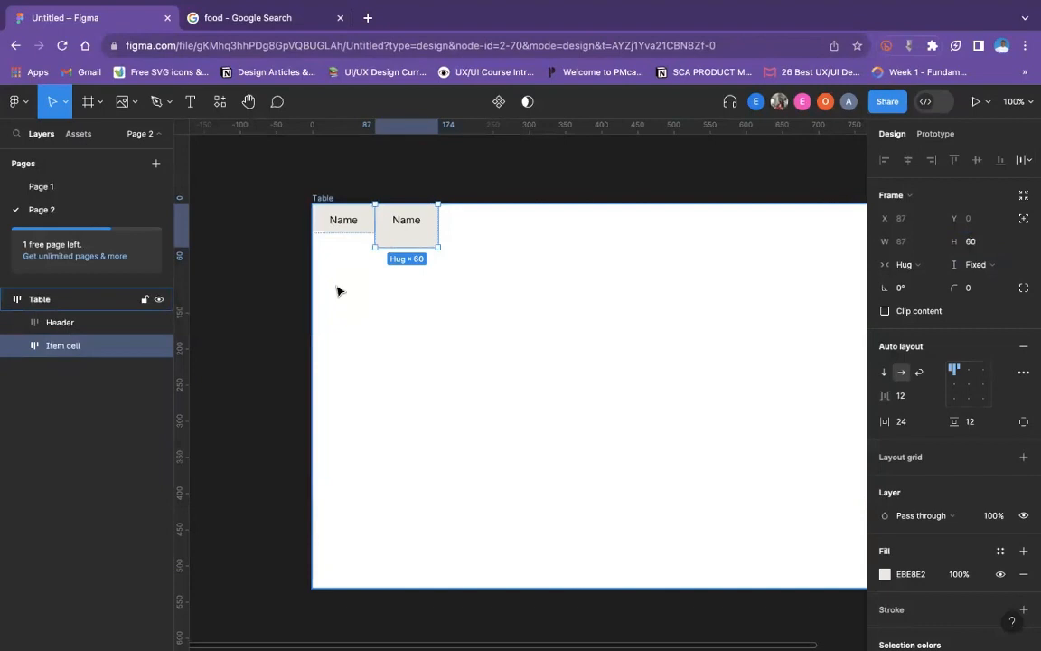
- Wrap the Header and Item cell together in an auto layout frame and set its direction to vertical
click(363, 227)
shift+click(432, 224)
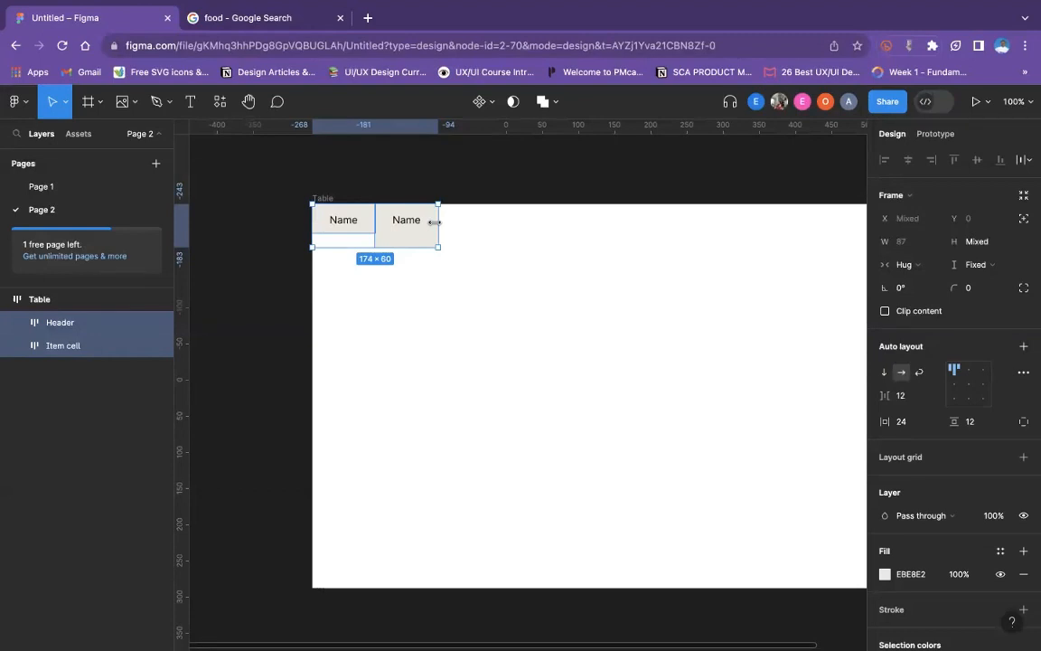
key(shift+a)
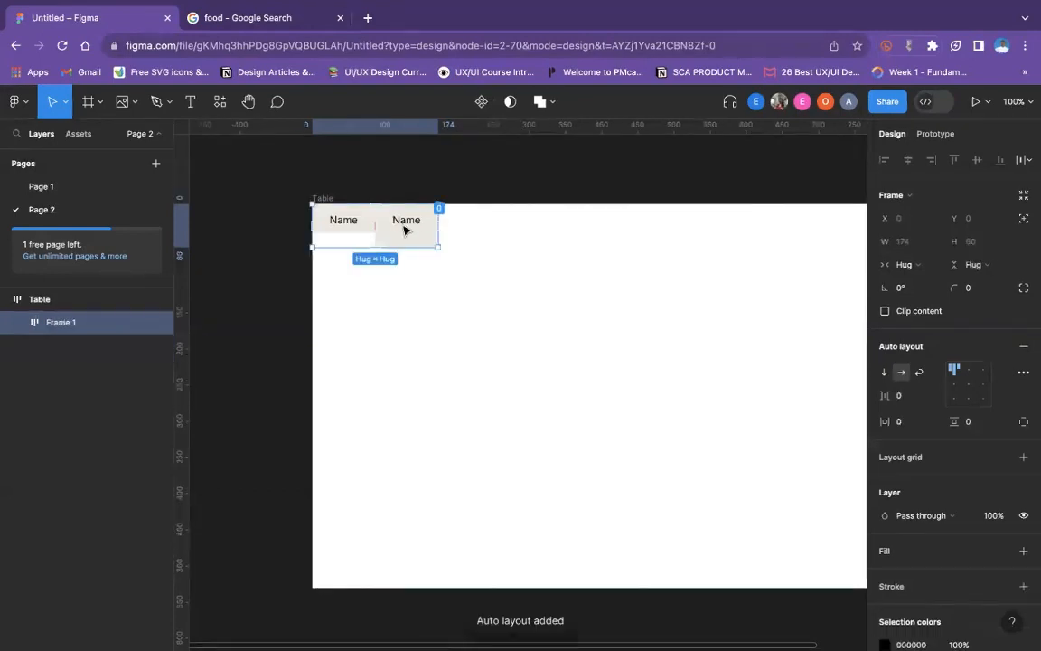
click(885, 373)
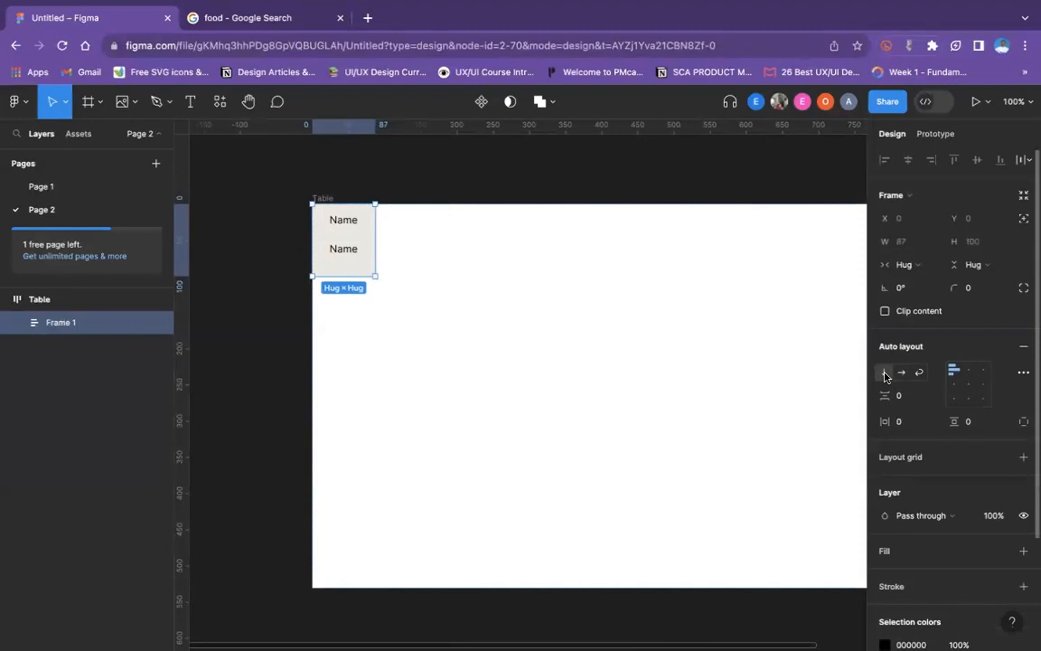
click(500, 177)
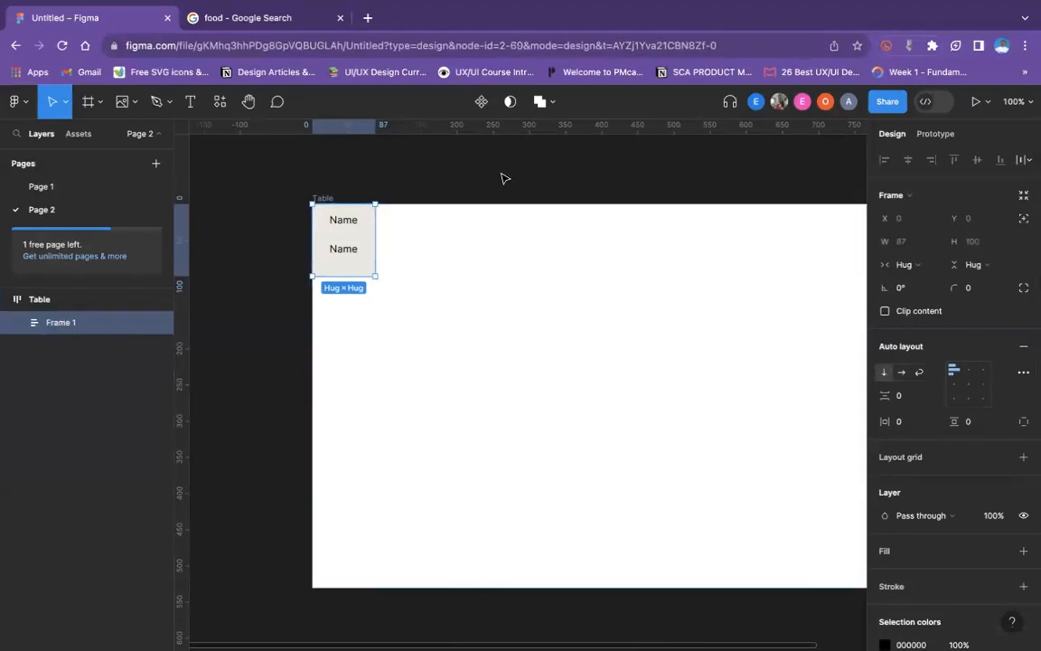
- Examine the Header and Item cell layers nested in the new frame, including their text layers
click(342, 251)
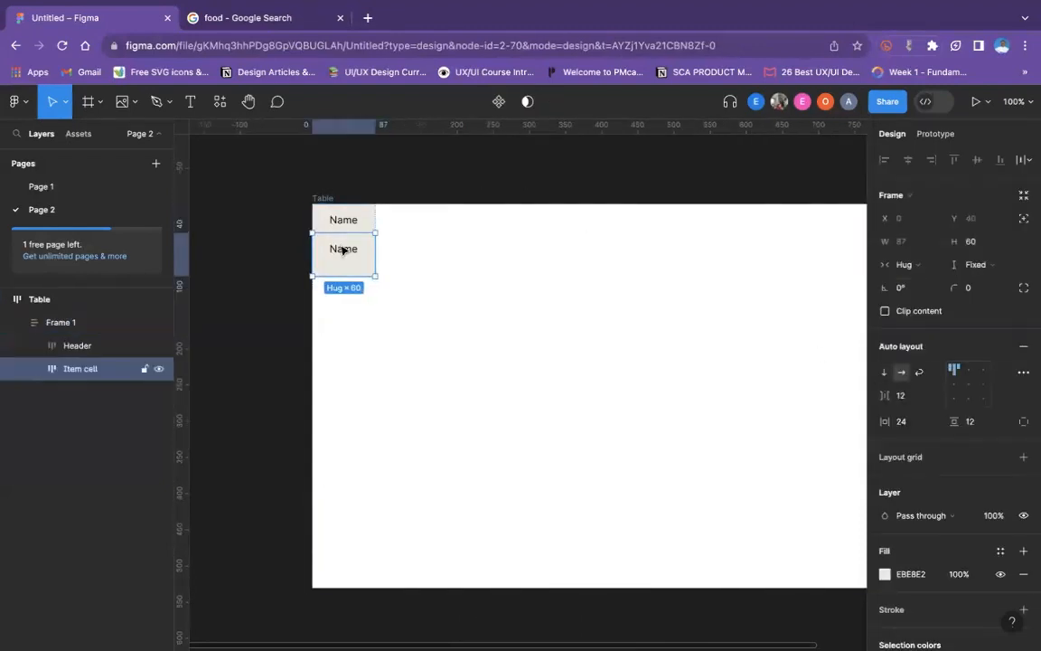
click(343, 250)
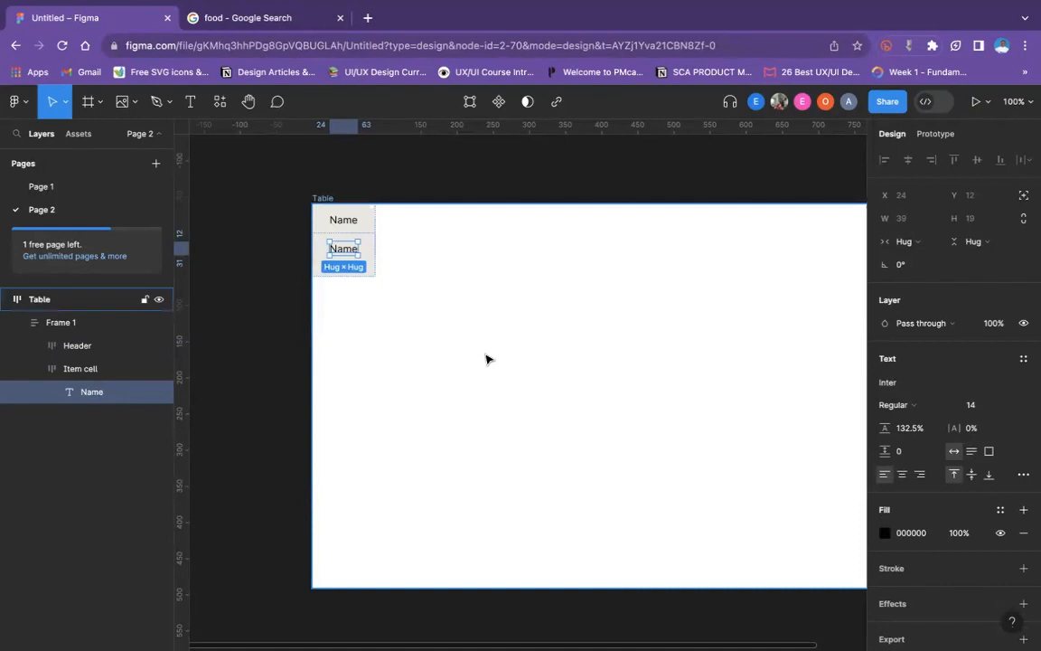
click(349, 260)
click(349, 262)
click(348, 262)
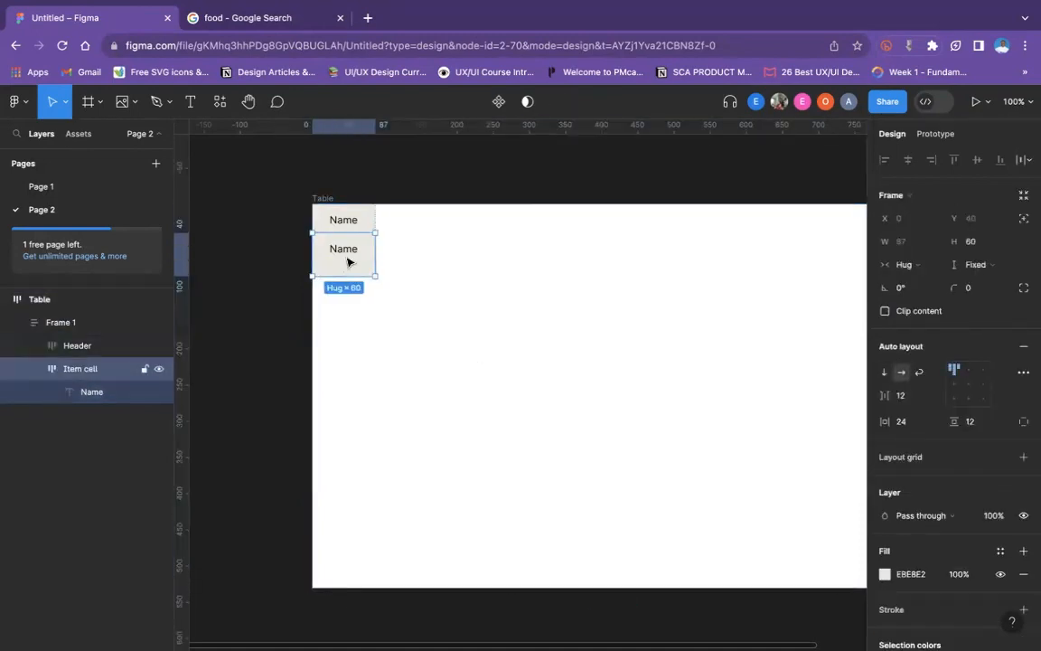
click(83, 346)
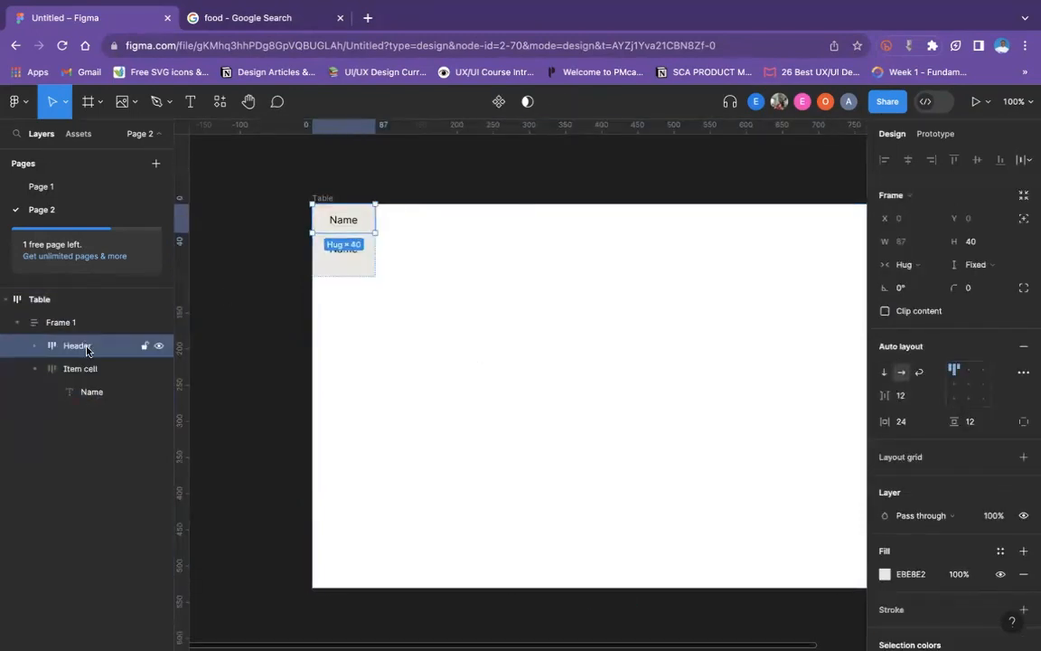
click(35, 346)
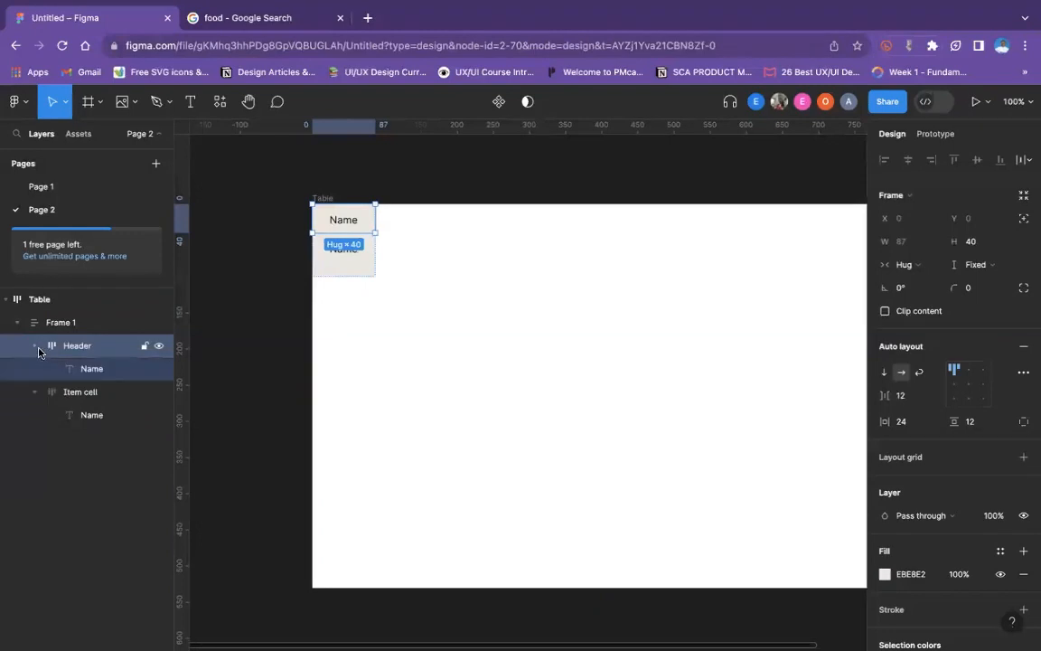
click(35, 346)
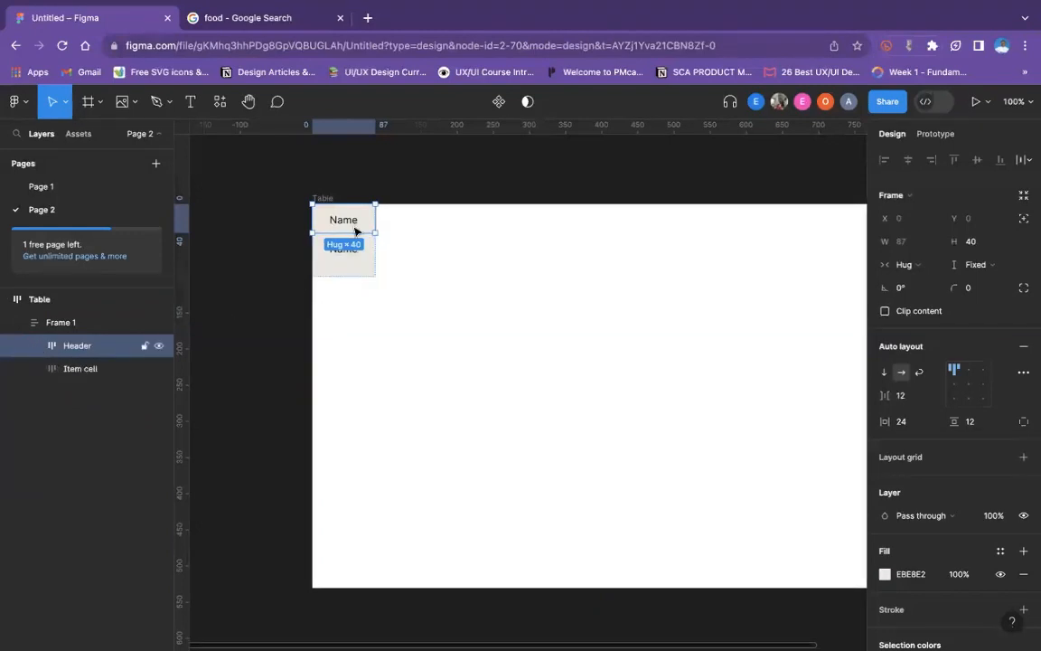
- Try wrapping the Header and Item cell in another auto layout frame inside Frame 1, and undo it
click(93, 378)
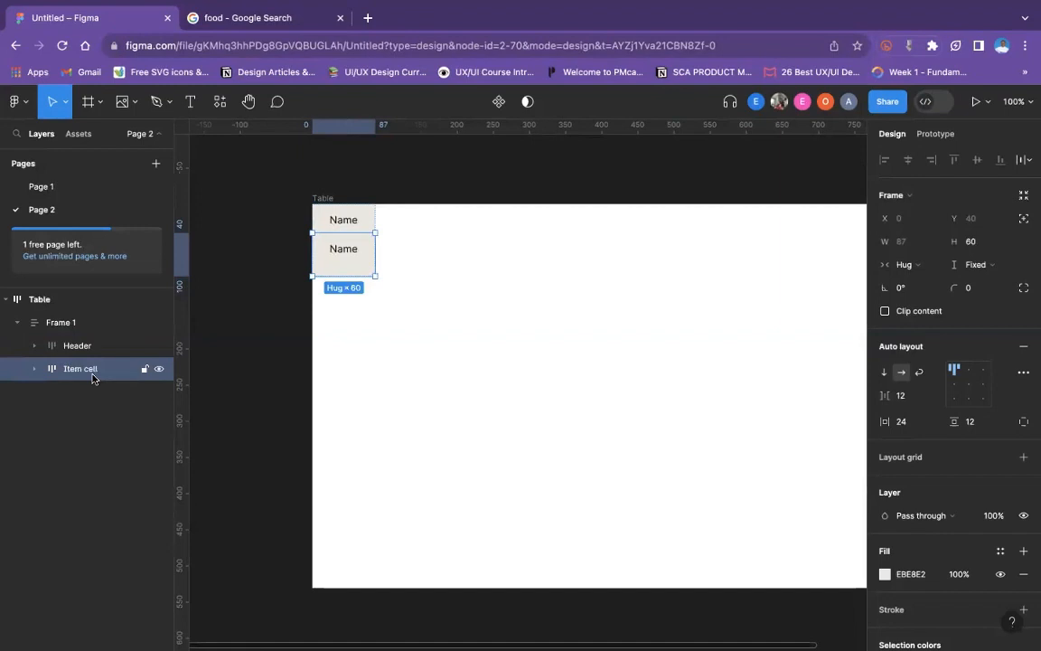
click(92, 351)
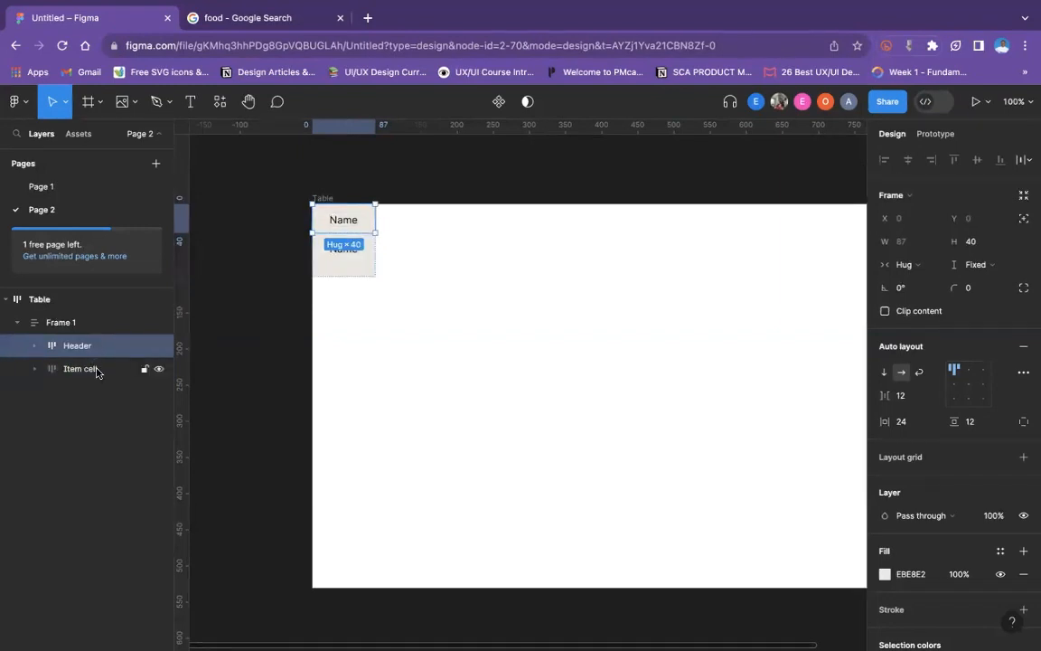
shift+click(97, 372)
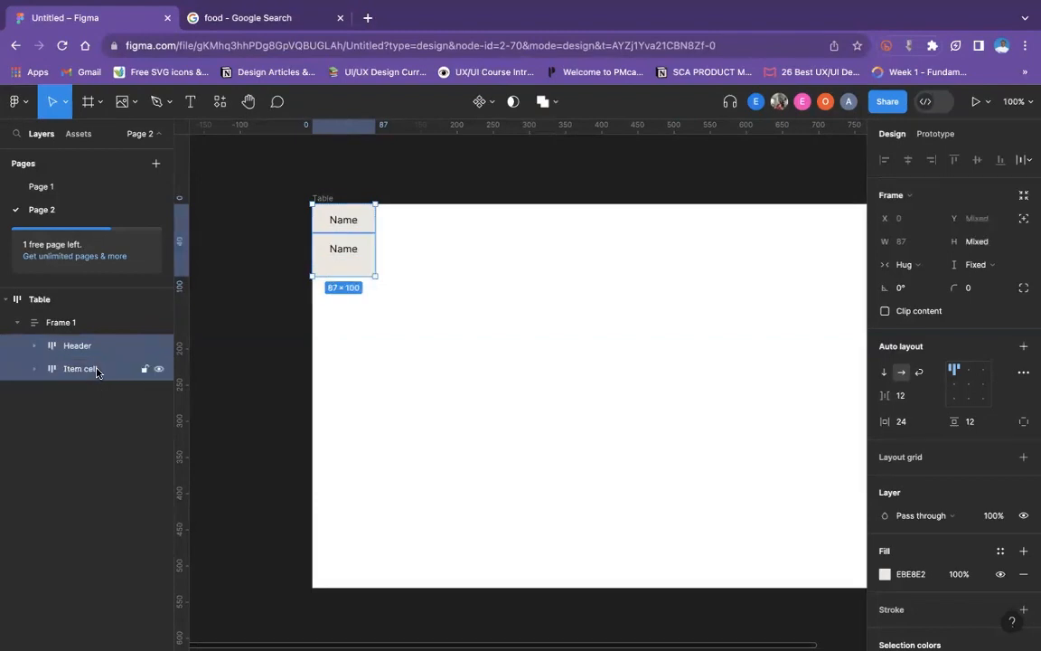
key(shift+a)
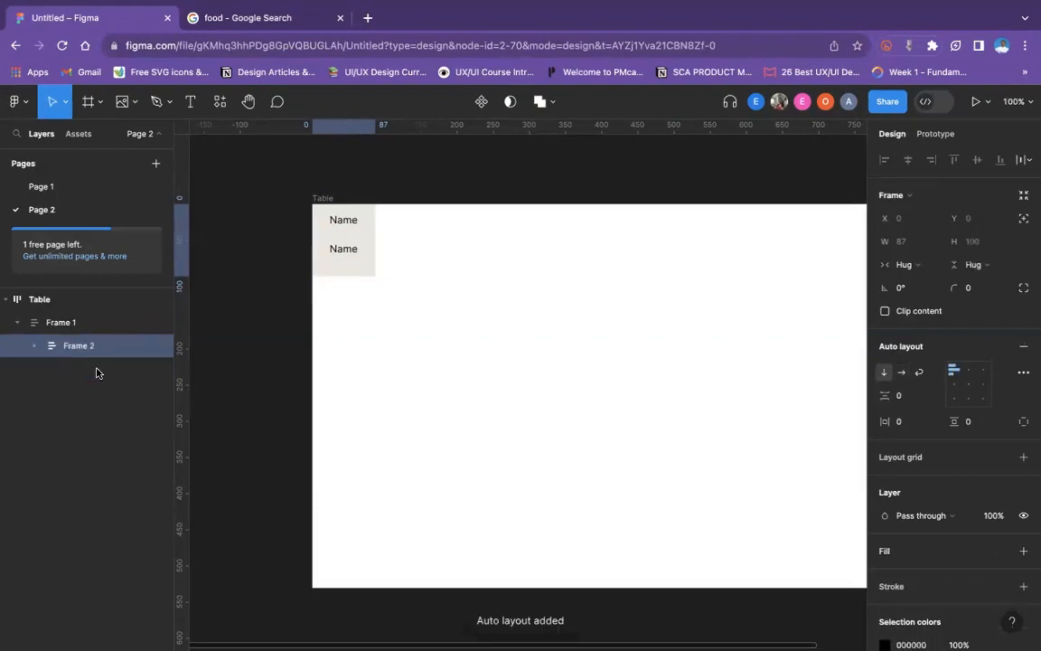
click(74, 325)
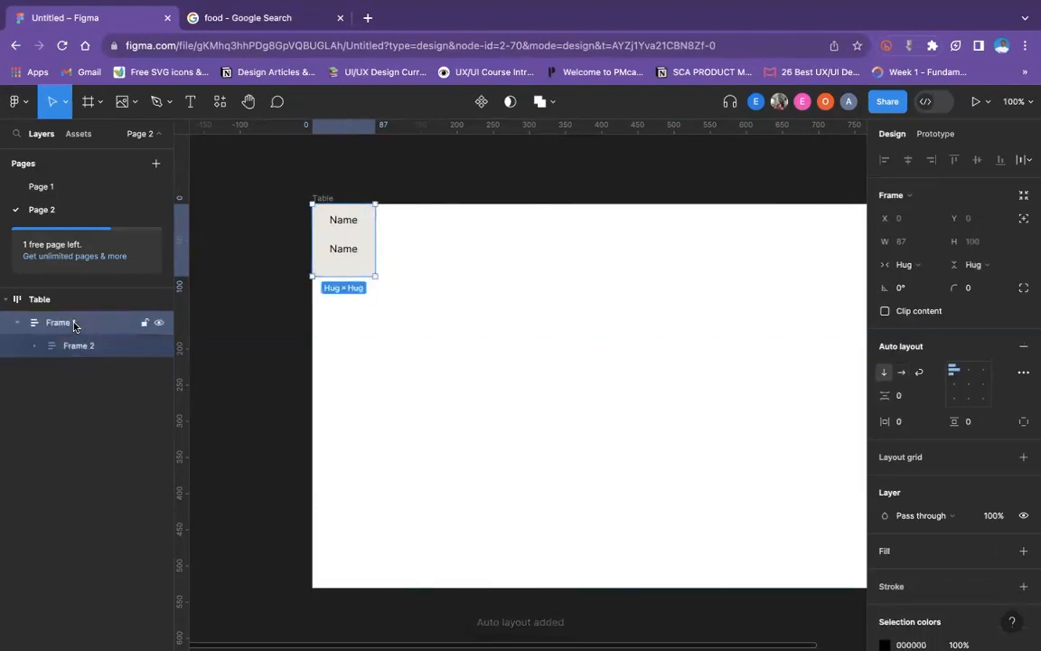
key(super+z)
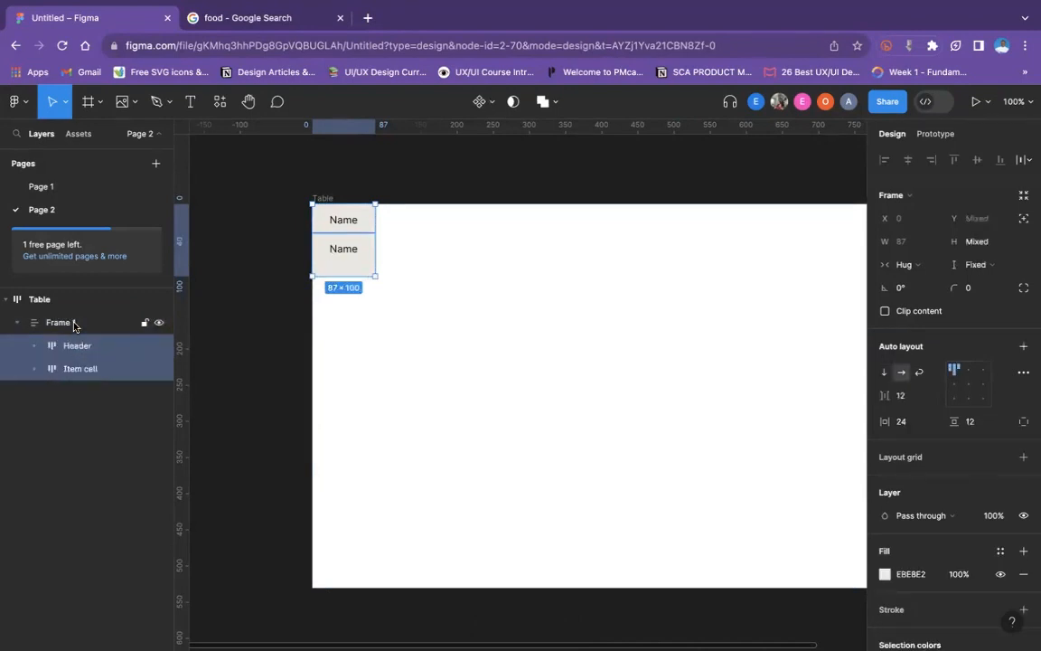
- Collapse Frame 1 in the layer list and rename it as Column
click(18, 323)
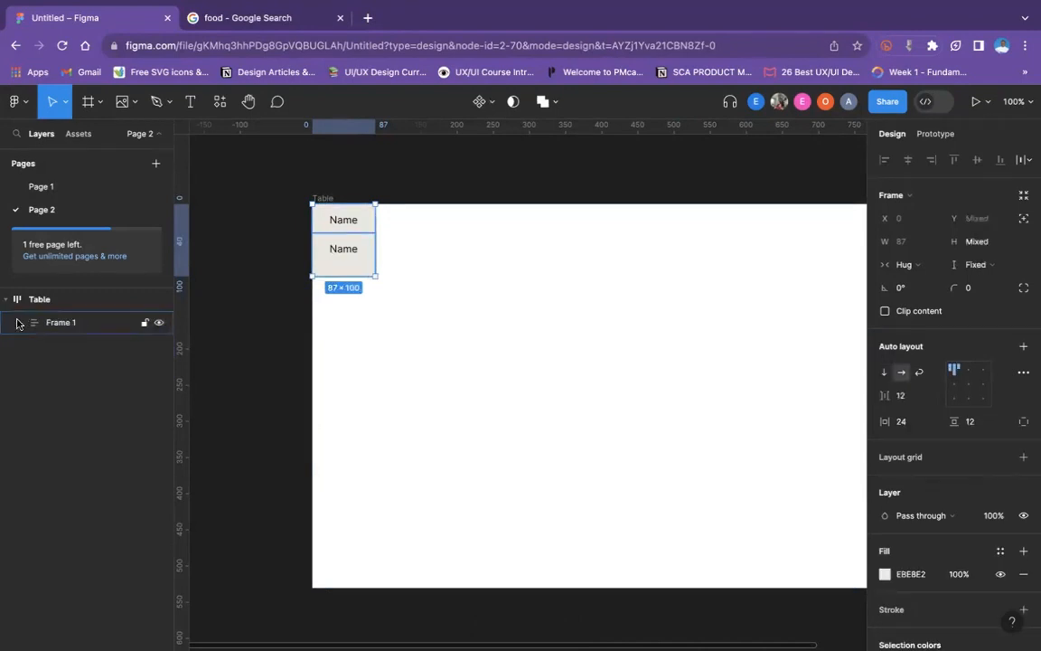
double_click(64, 323)
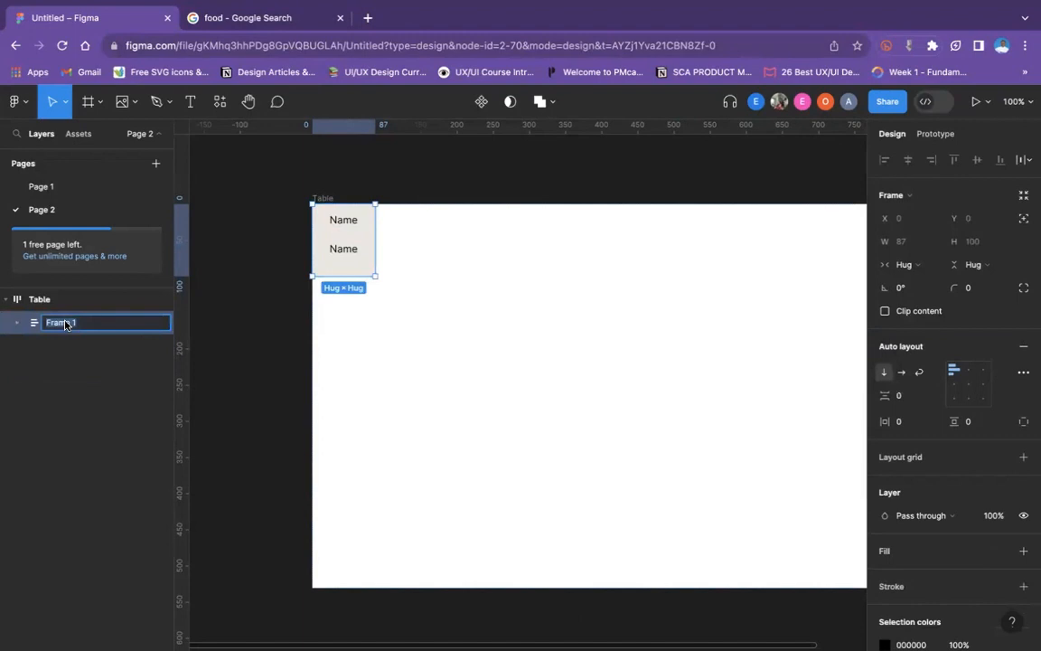
text(Column)
click(451, 420)
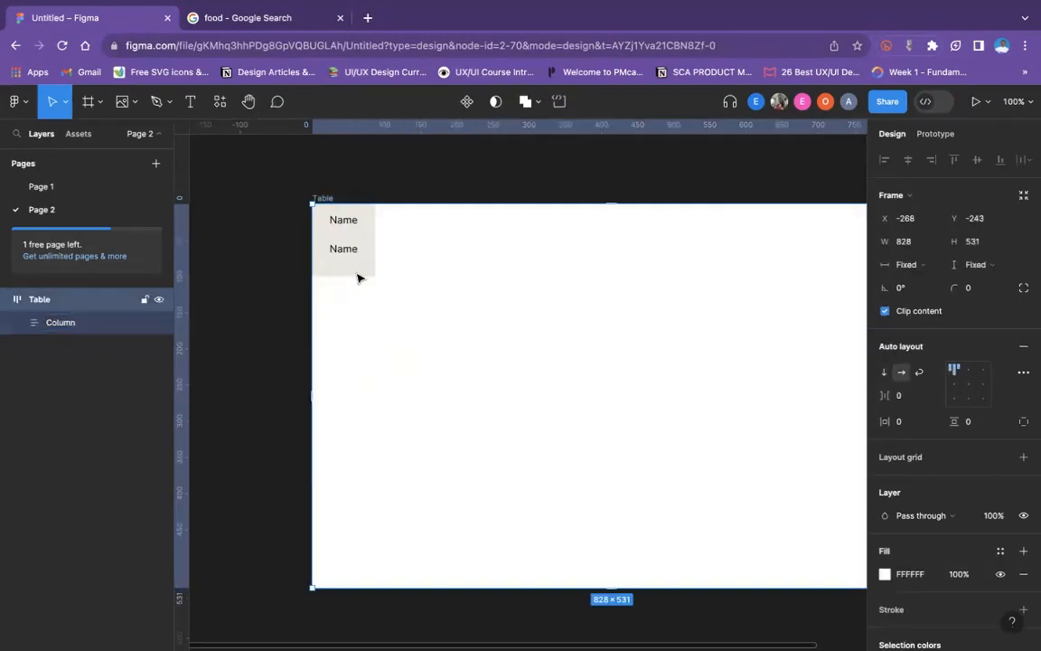
- Duplicate the Item cell five times inside the Column frame
click(360, 274)
click(360, 270)
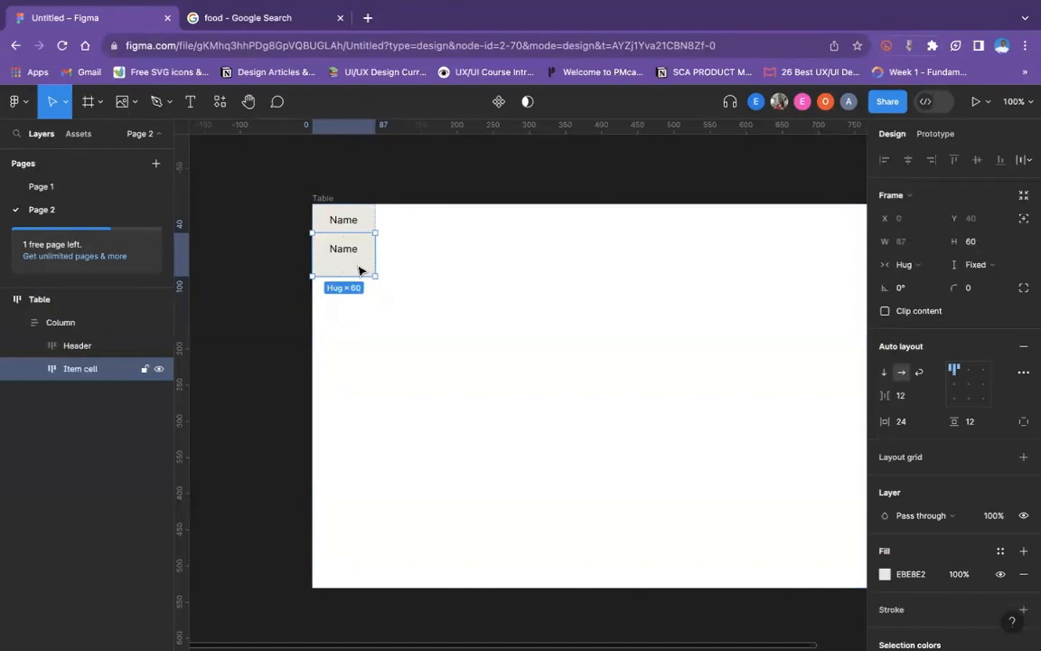
key(ctrl+d)
key(ctrl+d)
key(ctrl+d)
key(ctrl+d)
key(ctrl+d)
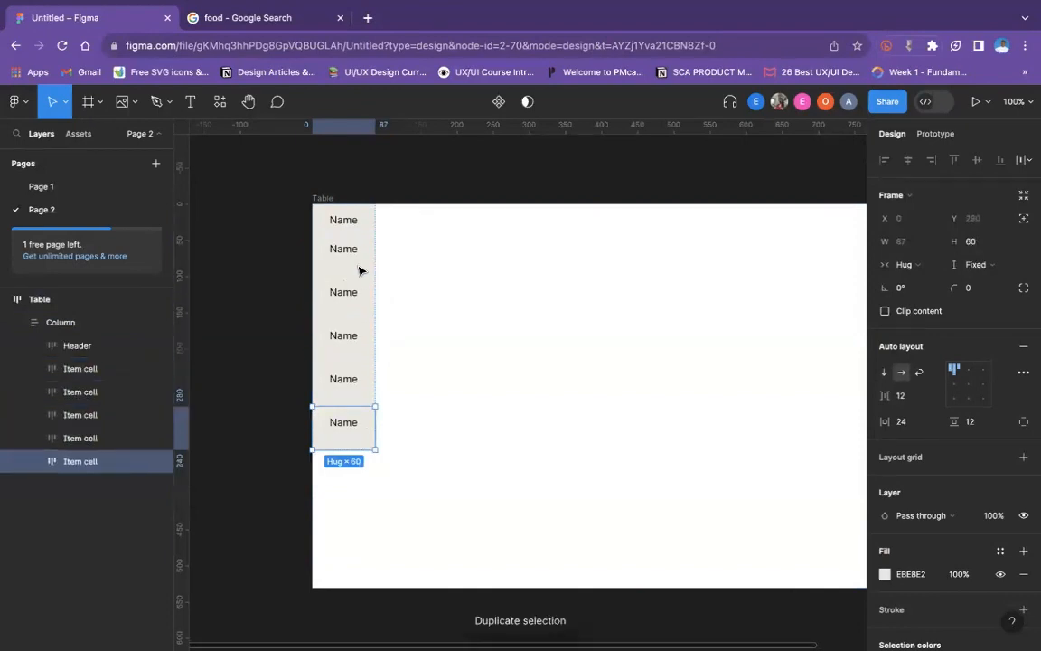
click(669, 285)
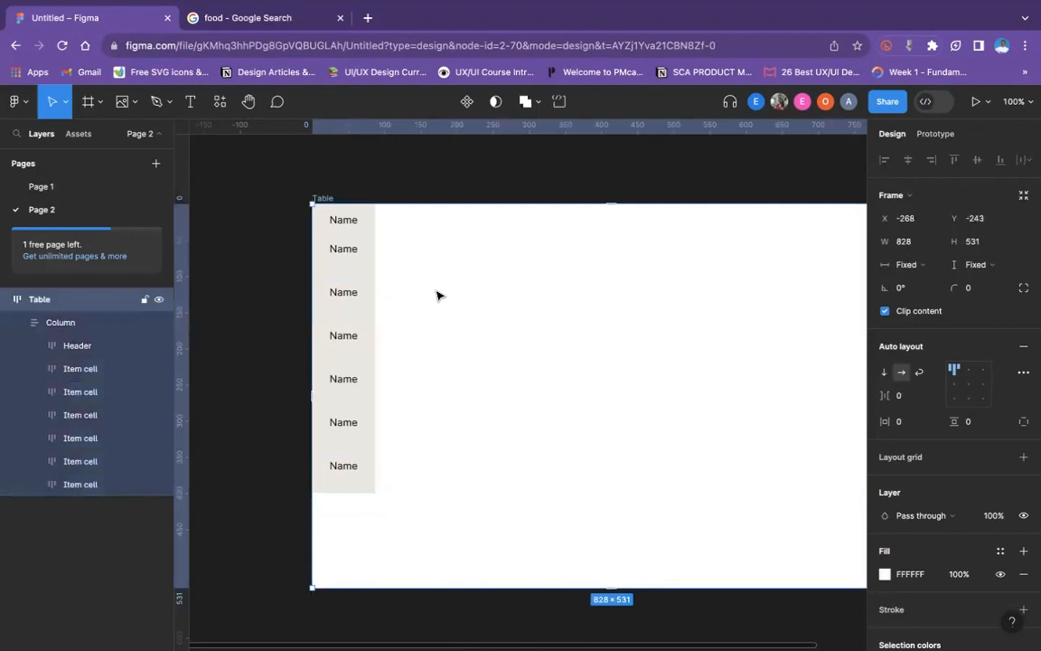
- Duplicate the Column frame three times inside the Table and collapse the first column's layers
click(366, 302)
key(super+d)
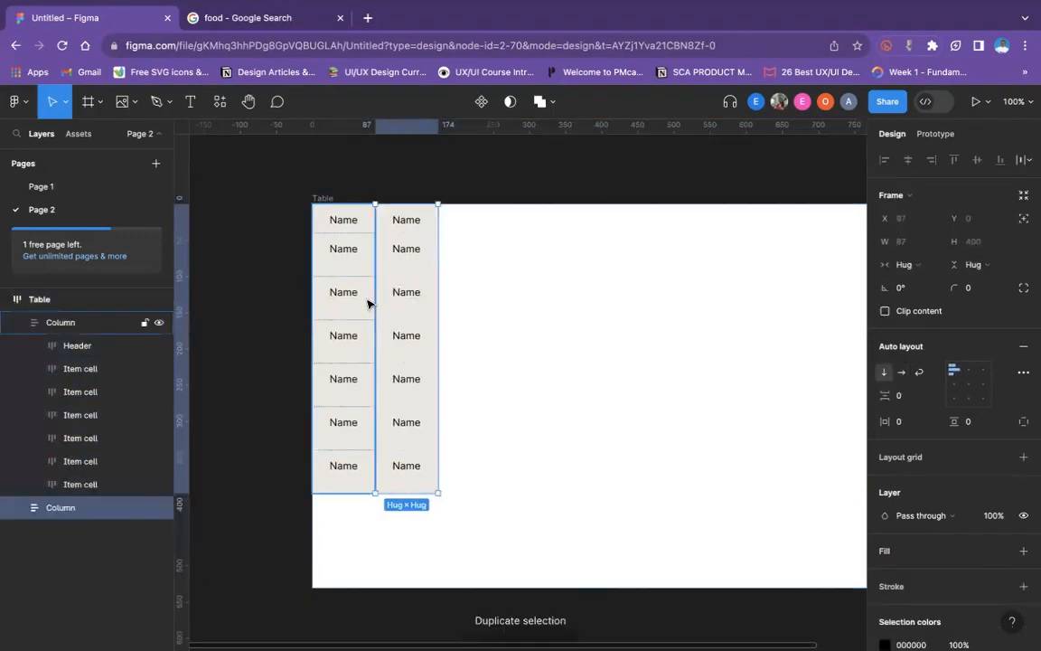
key(super+d)
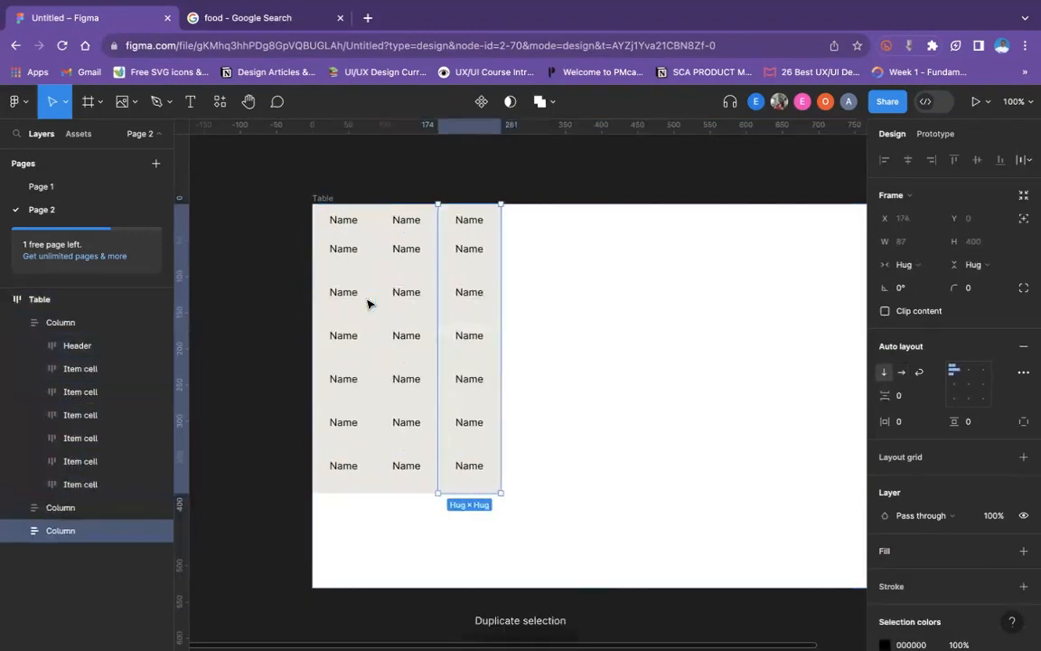
key(super+d)
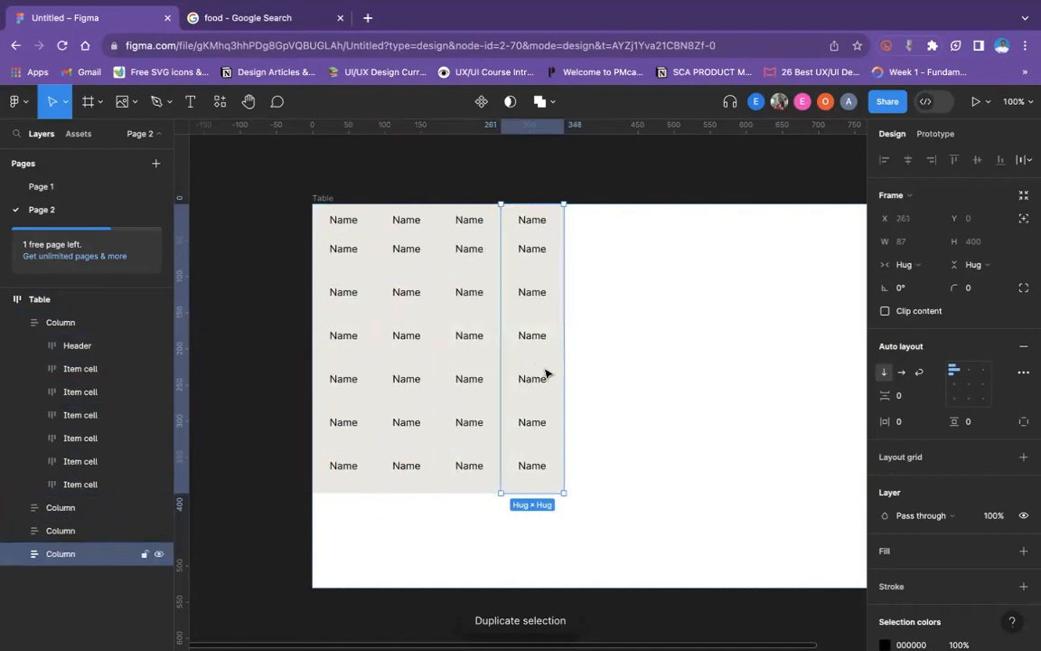
click(599, 362)
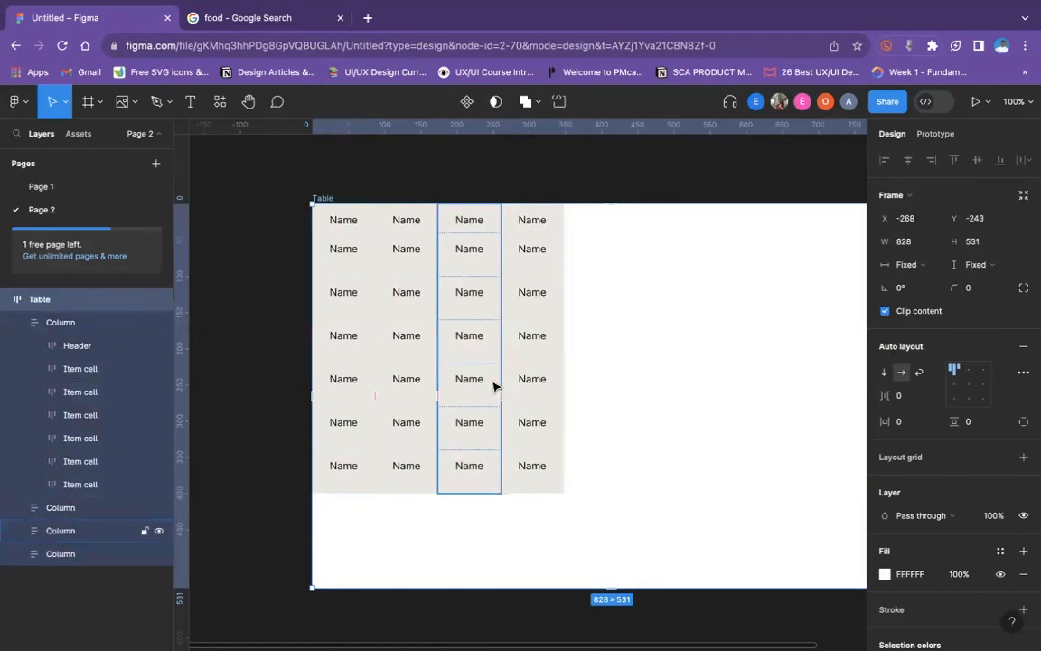
click(327, 365)
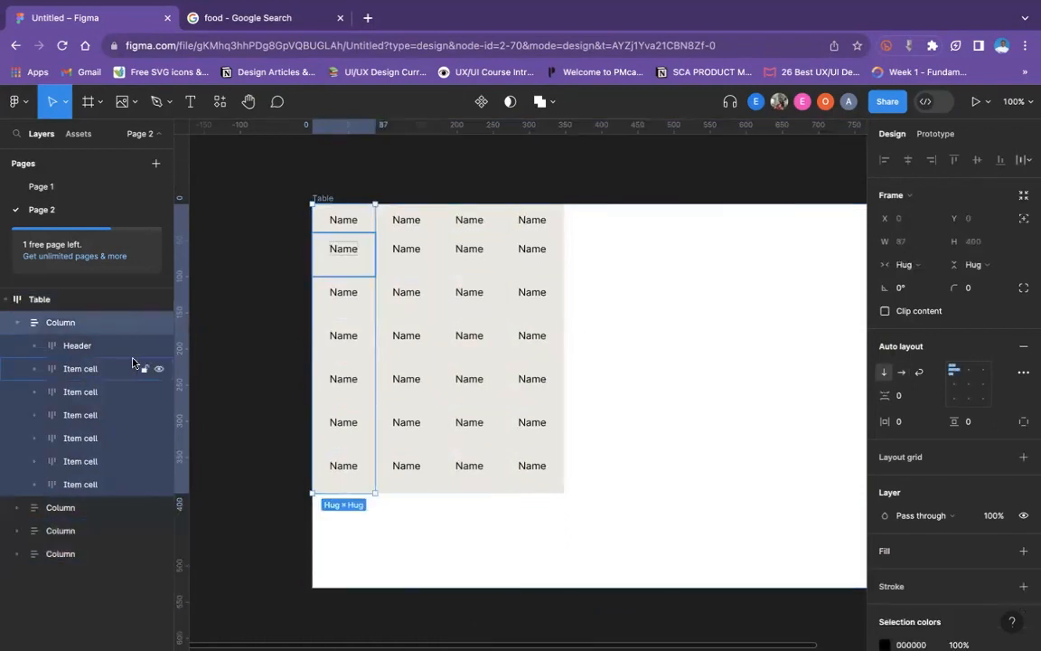
click(15, 325)
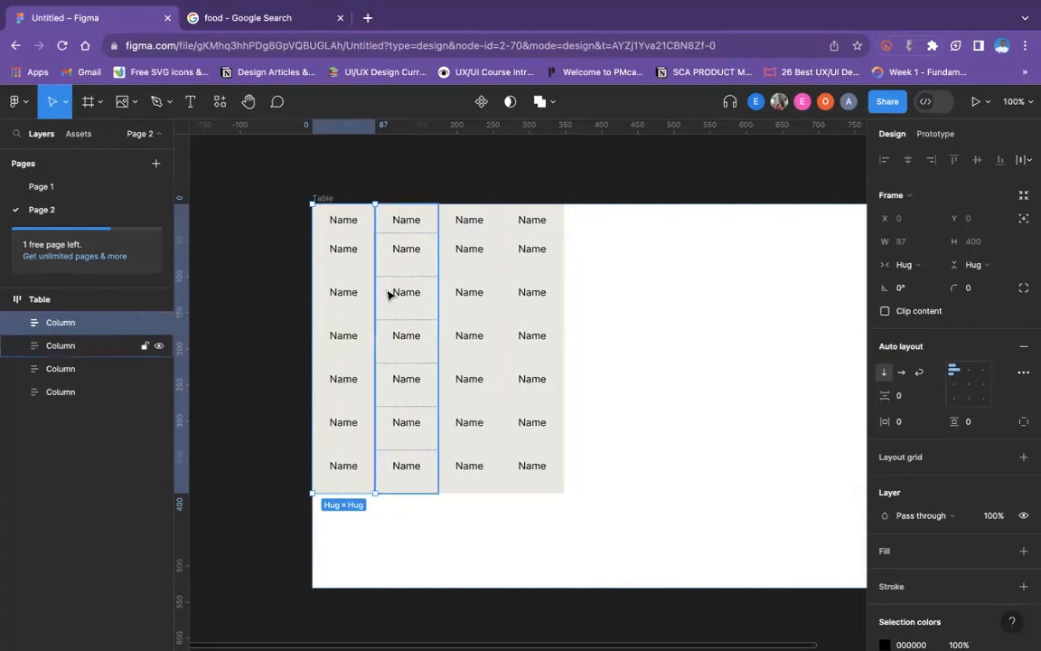
- Set the width of all four Column frames in the Table to Fill container
click(297, 290)
click(361, 286)
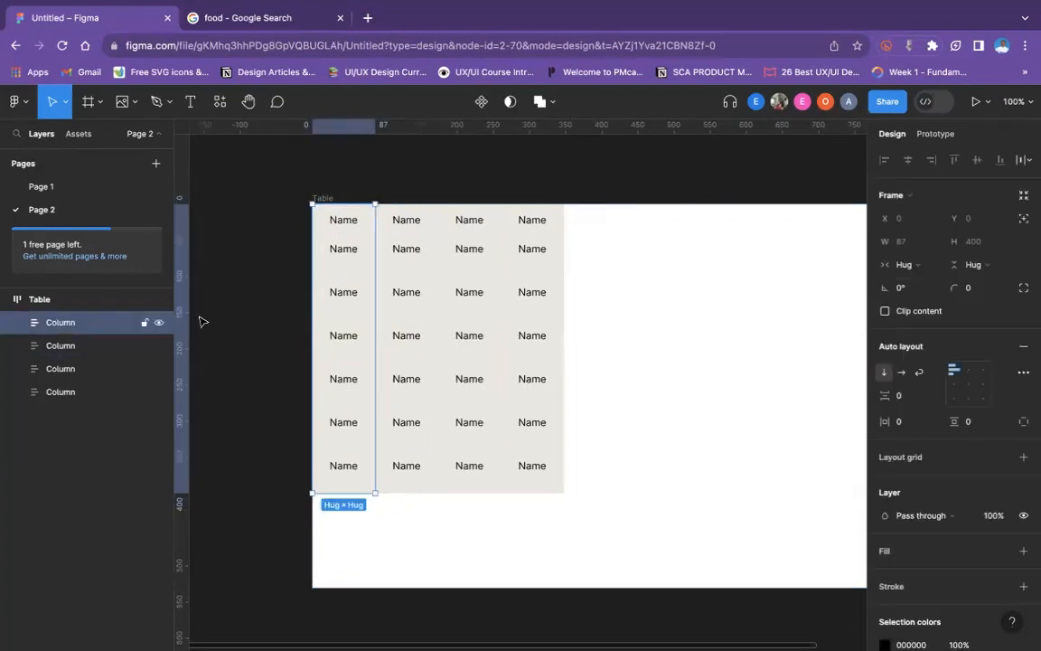
shift+click(78, 392)
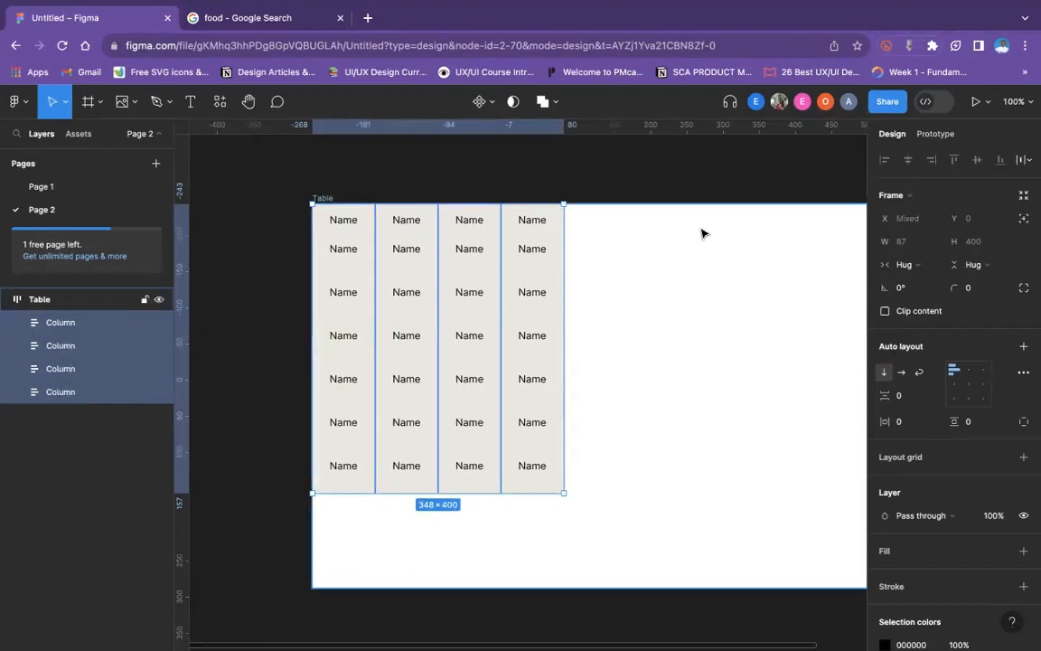
click(911, 264)
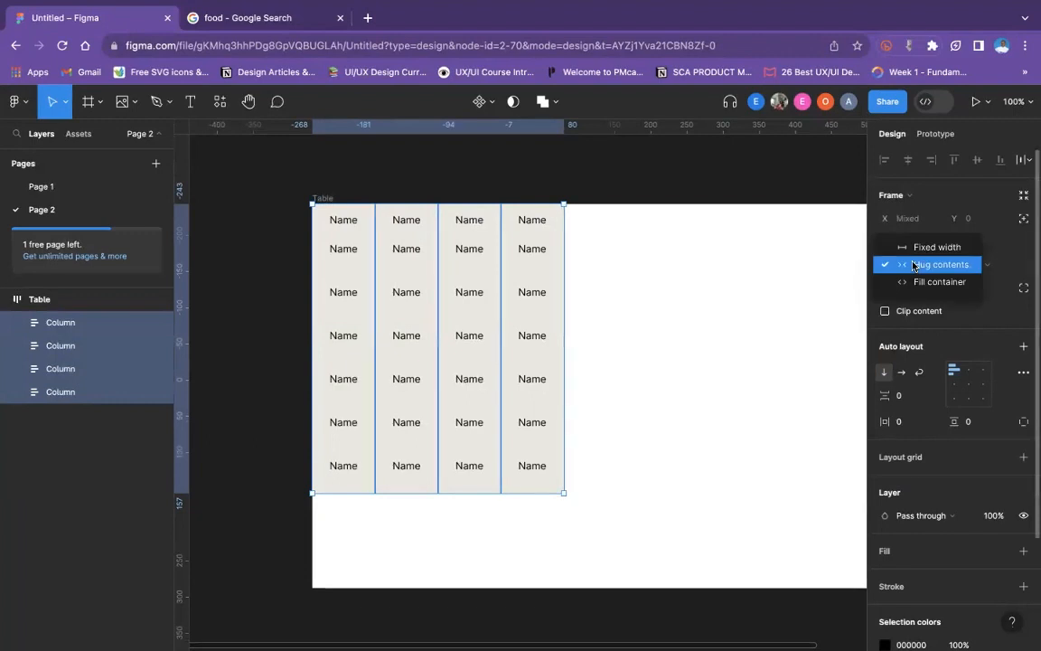
click(921, 281)
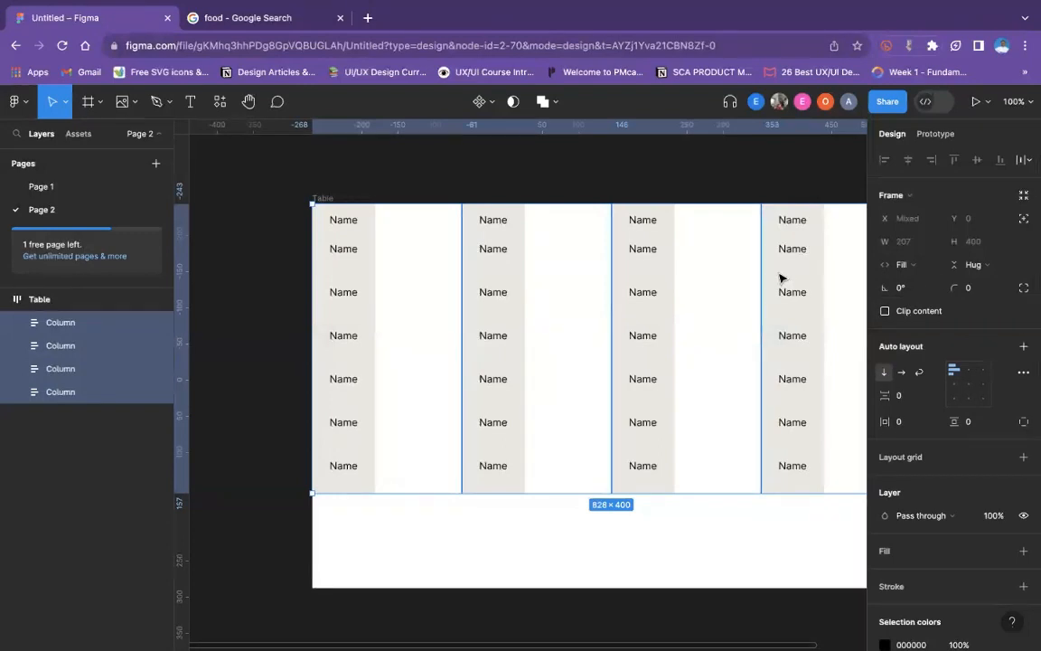
- Set the width of every Header and Item cell inside the four columns to Fill container
key(Return)
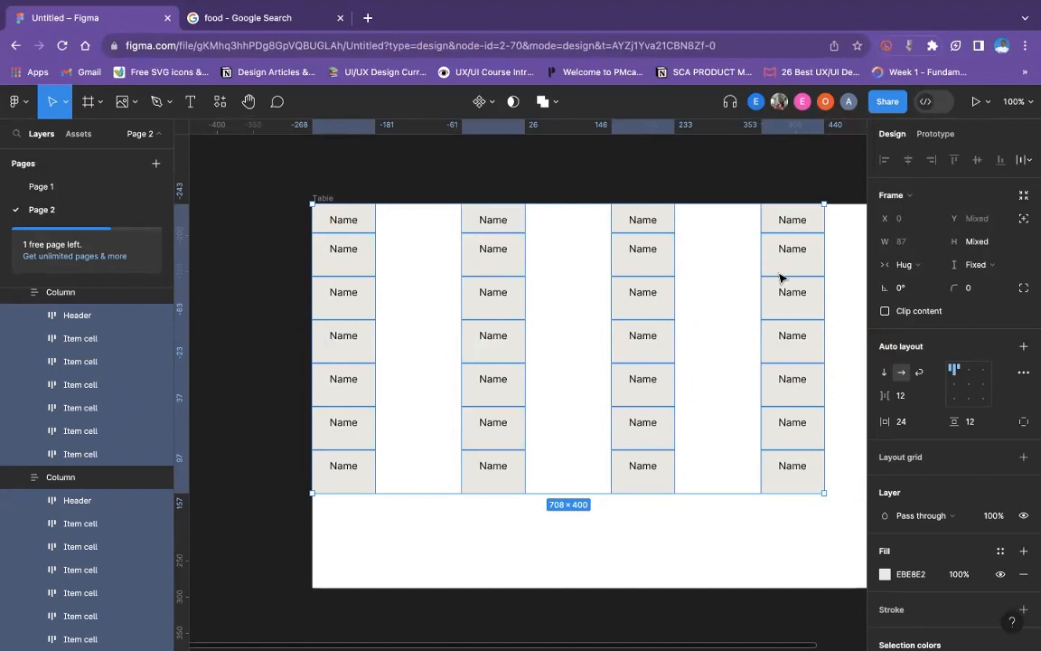
click(904, 264)
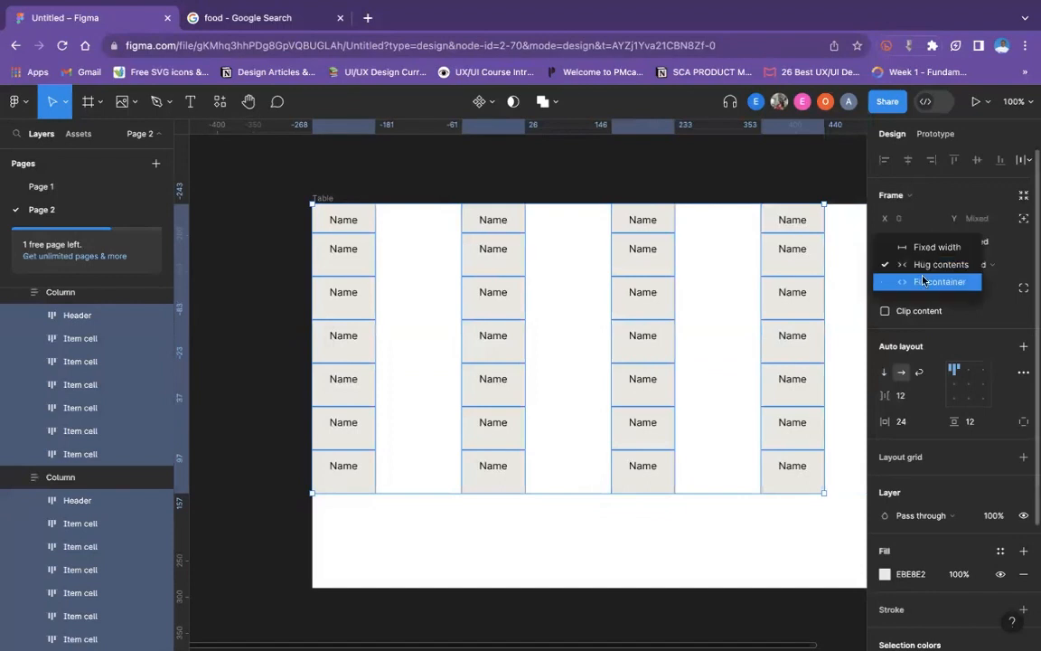
click(923, 281)
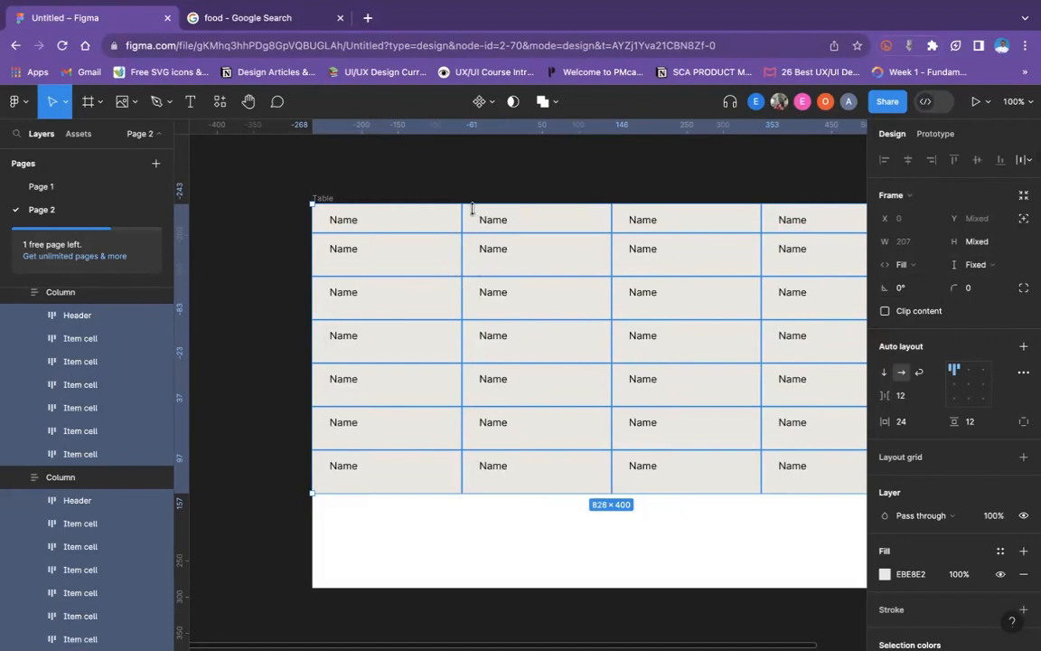
click(503, 195)
scroll(501, 194, right, 2)
scroll(501, 194, left, 2)
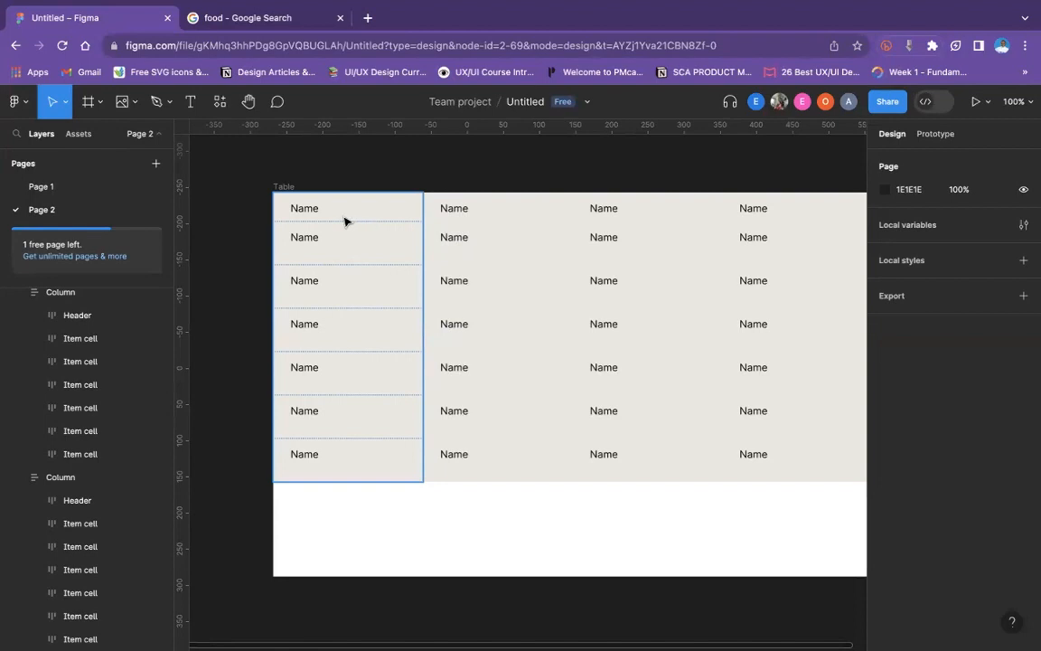
click(281, 187)
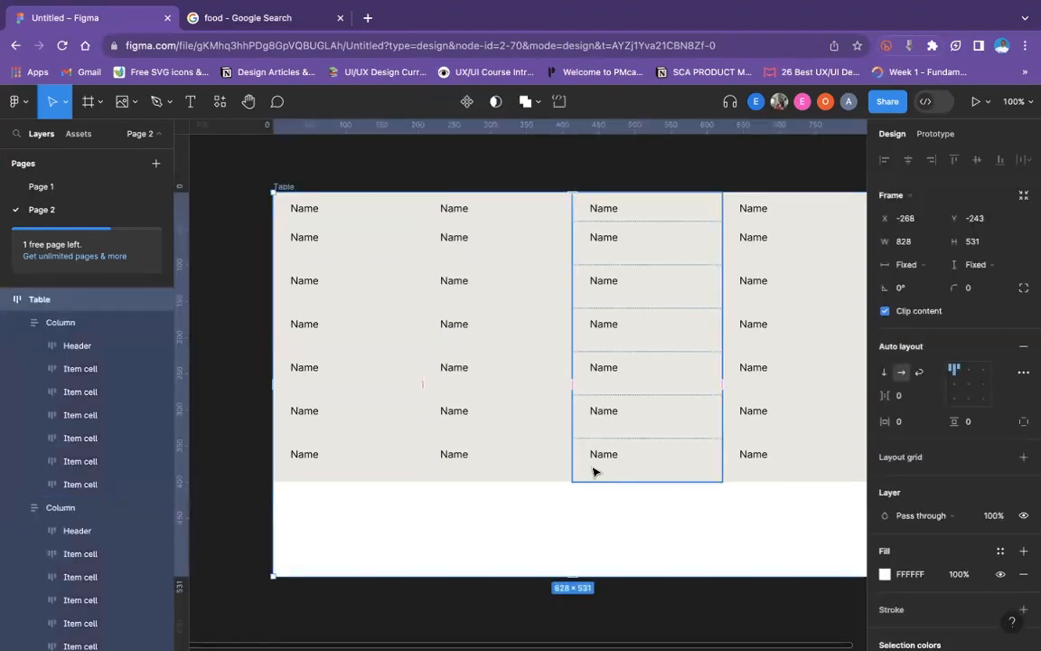
scroll(558, 479, down, 1)
scroll(558, 479, down, 5)
scroll(558, 479, up, 6)
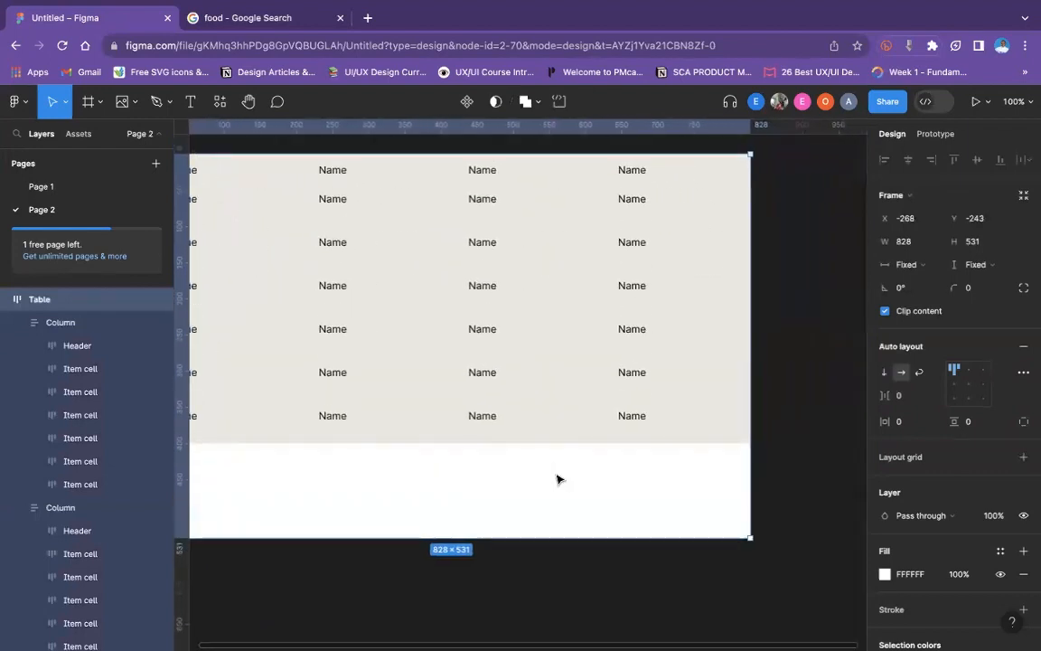
- Change the fill of all Item cells in the four columns to FFFFFF, leaving out the Header cells
click(292, 267)
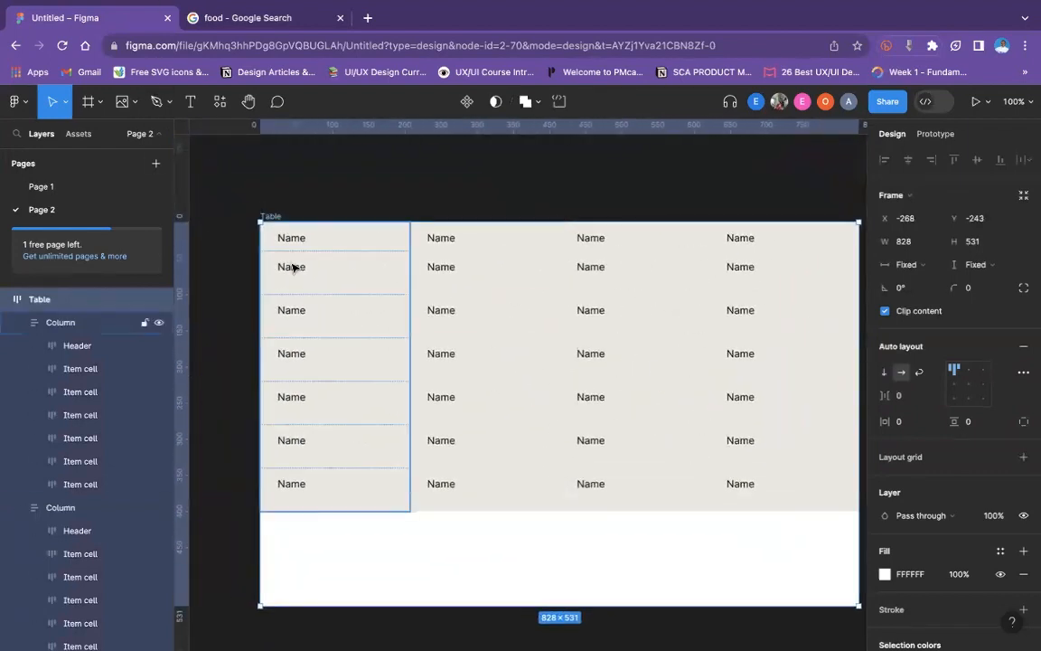
click(292, 266)
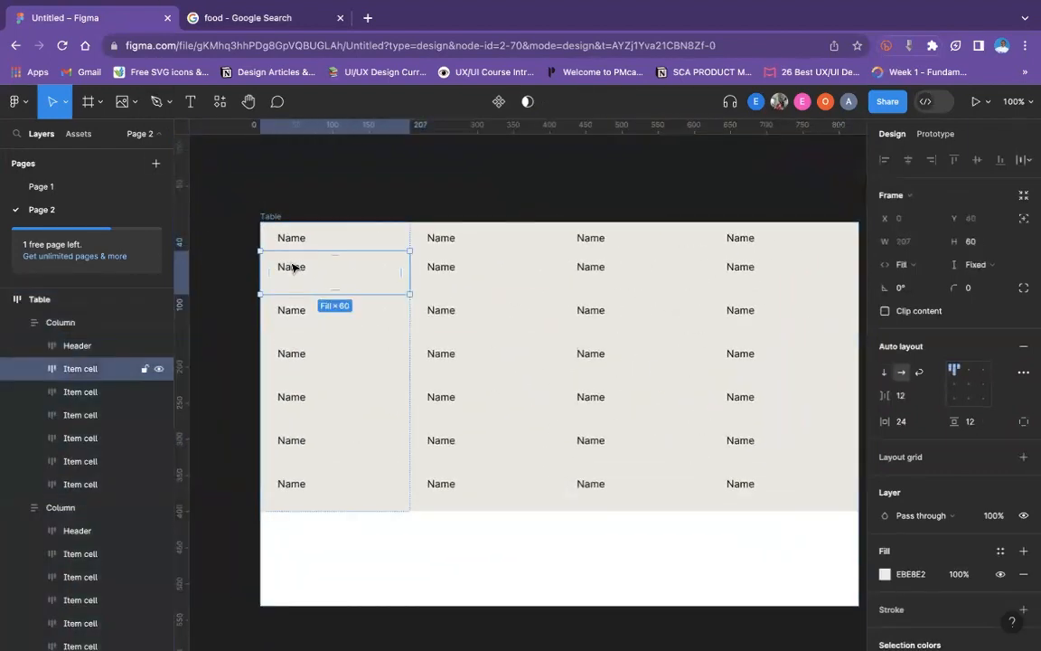
shift+click(312, 310)
shift+click(318, 351)
shift+click(341, 398)
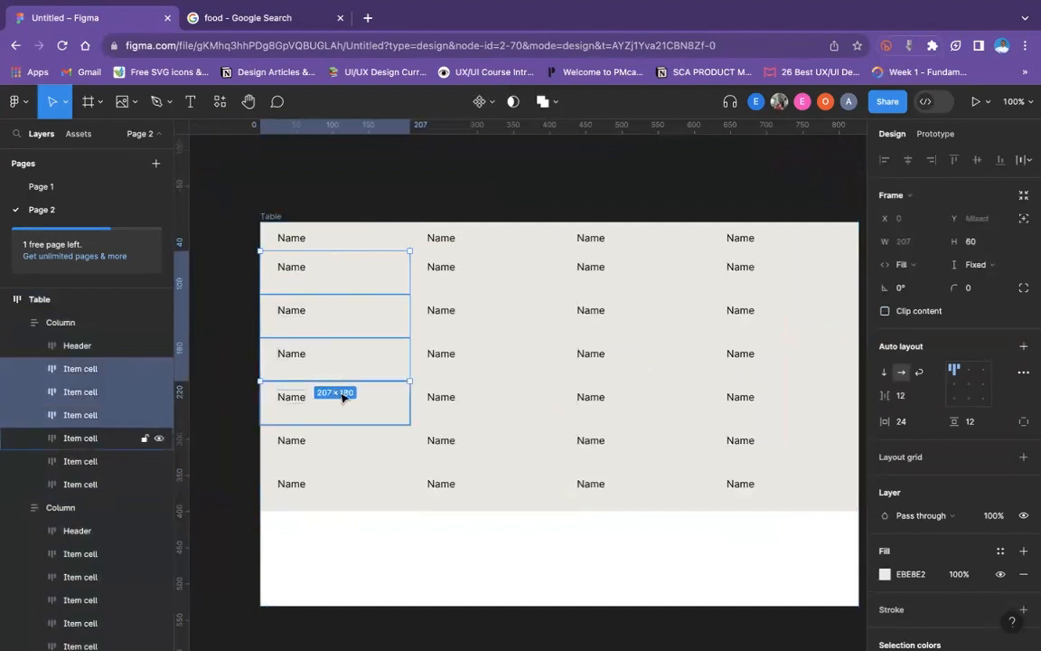
shift+click(343, 438)
shift+click(353, 486)
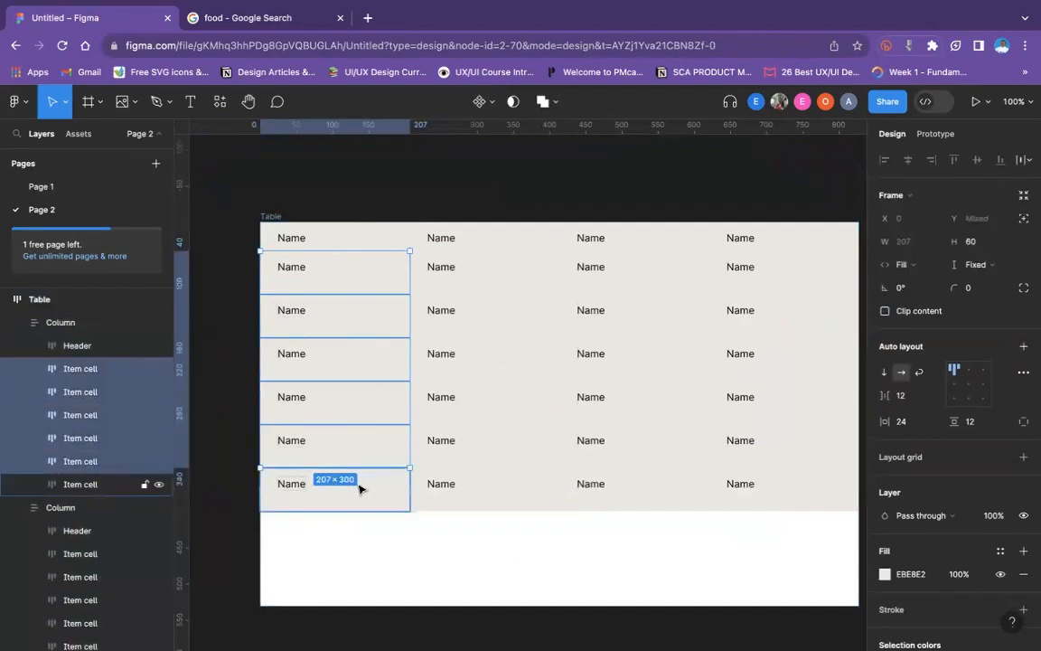
shift+click(359, 488)
shift+click(479, 275)
shift+click(483, 321)
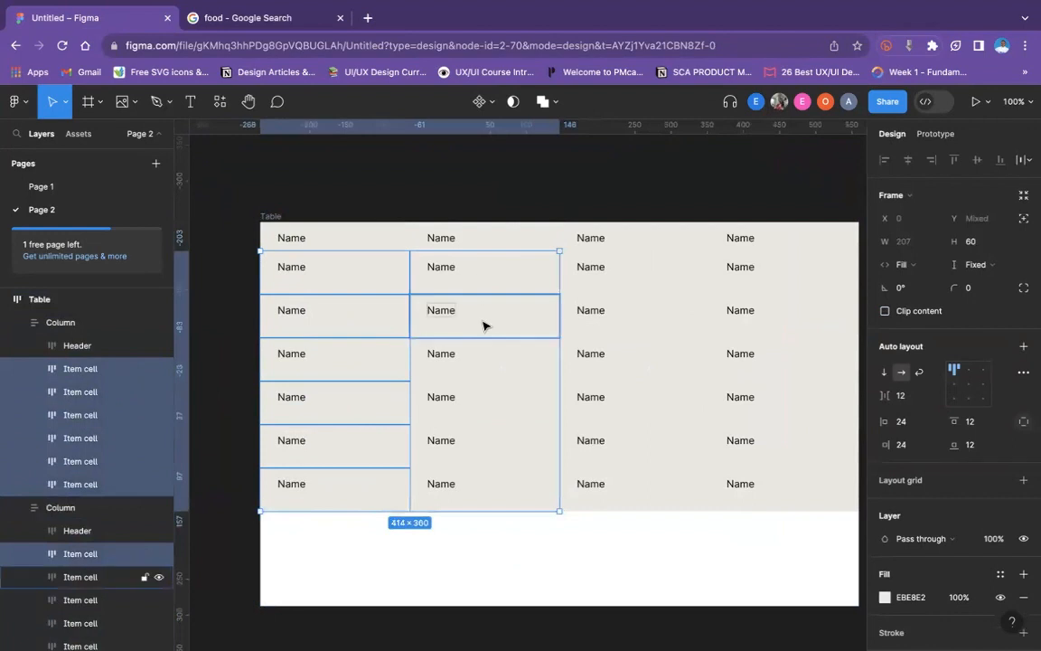
shift+click(493, 359)
shift+click(511, 418)
shift+click(513, 444)
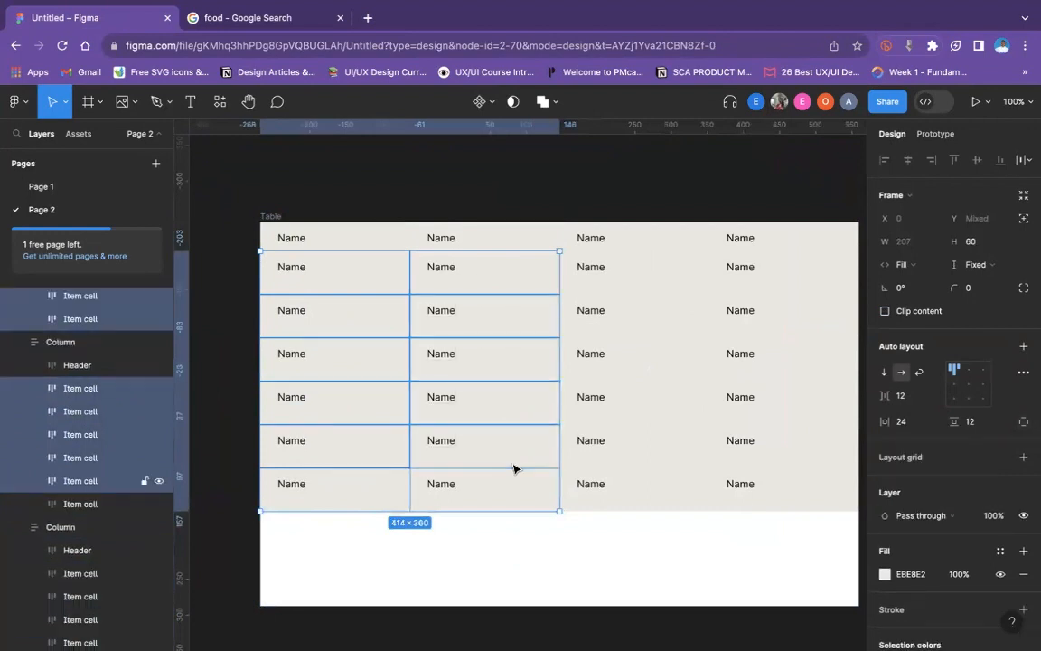
shift+click(517, 482)
shift+click(610, 500)
shift+click(603, 460)
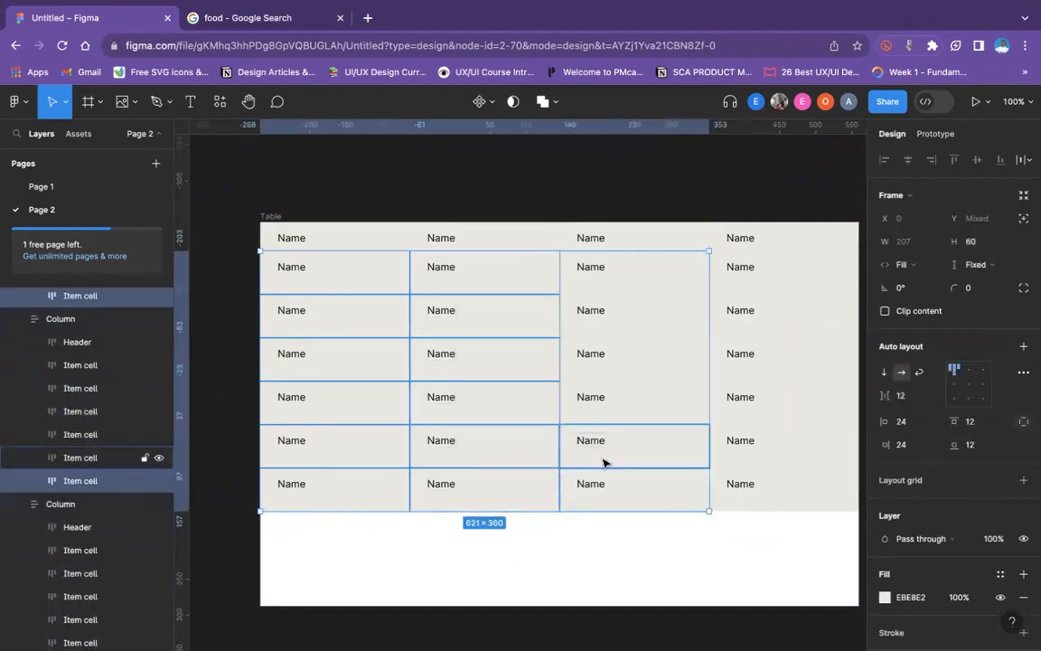
shift+click(605, 395)
shift+click(604, 364)
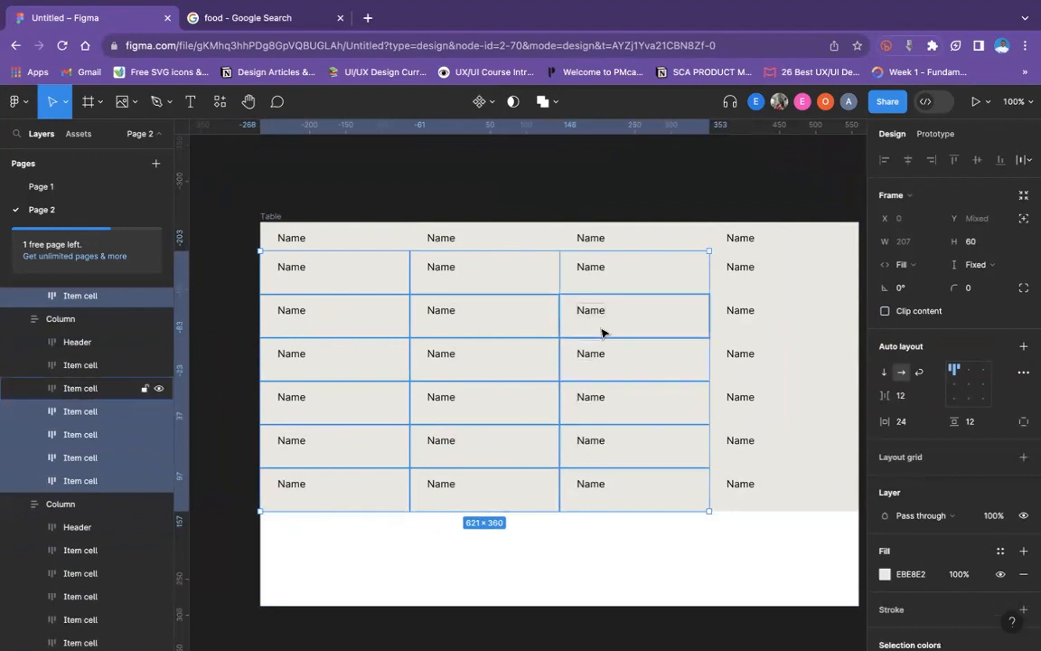
shift+click(602, 327)
shift+click(612, 282)
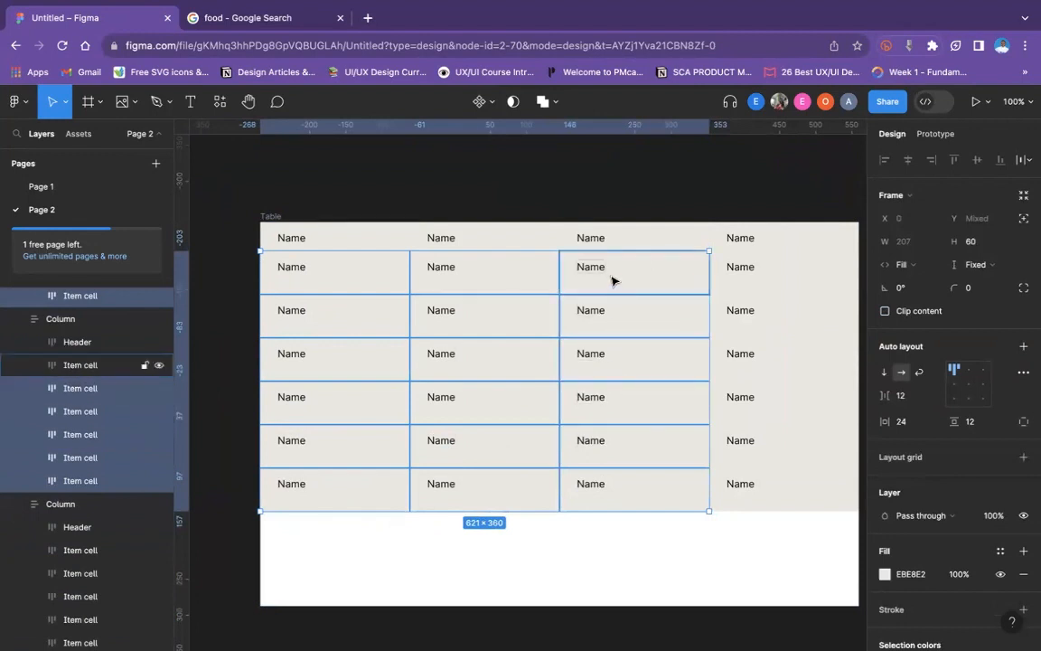
shift+click(748, 273)
shift+click(758, 323)
shift+click(759, 366)
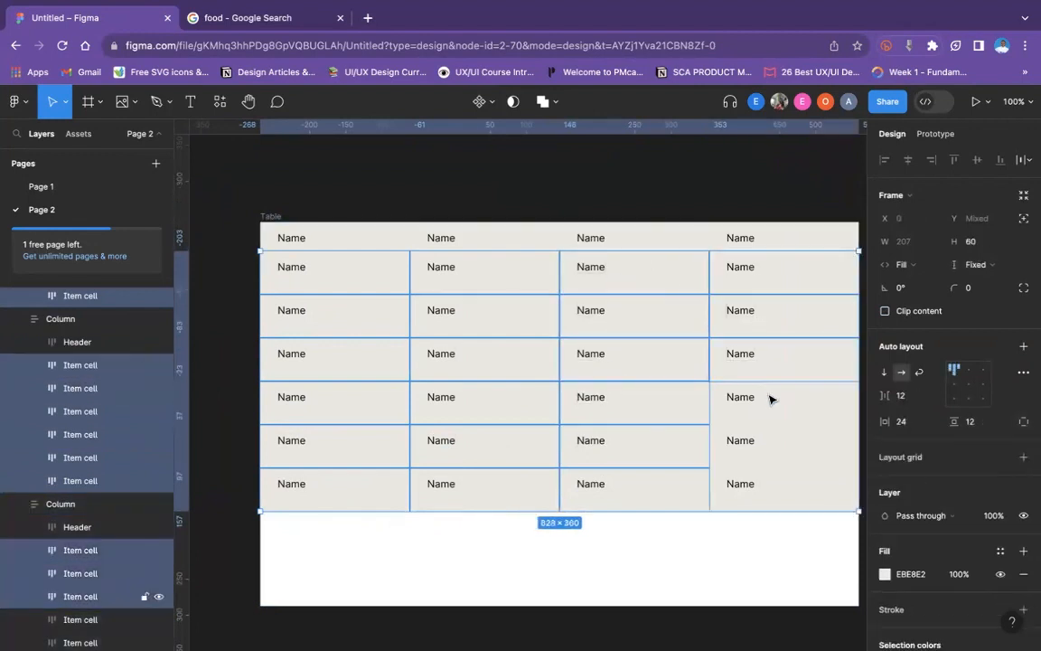
shift+click(772, 400)
shift+click(769, 471)
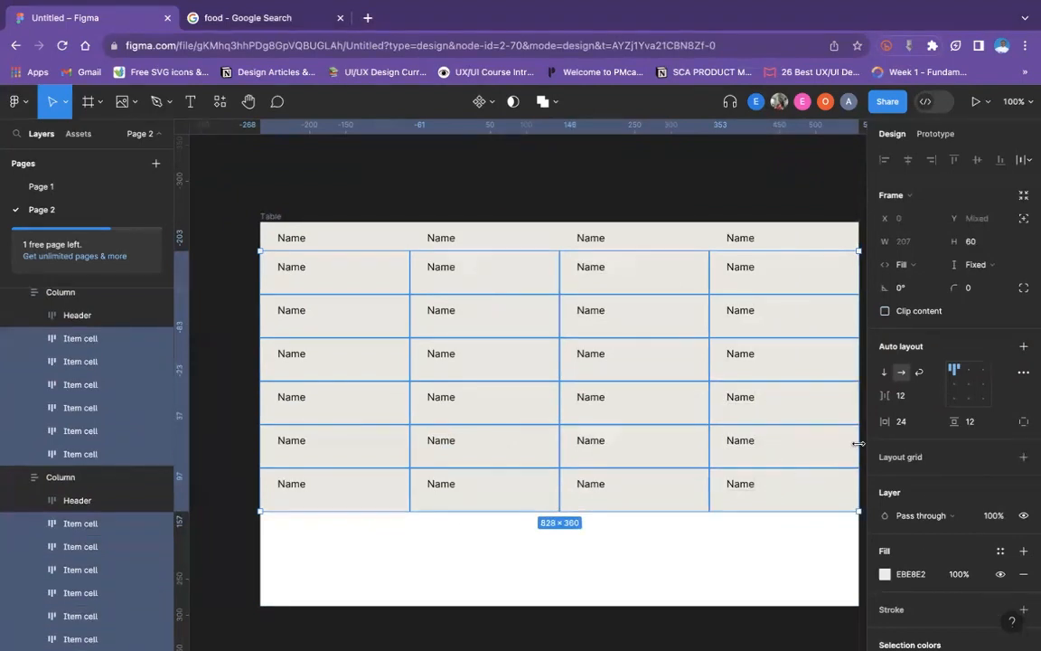
scroll(893, 418, down, 5)
click(886, 408)
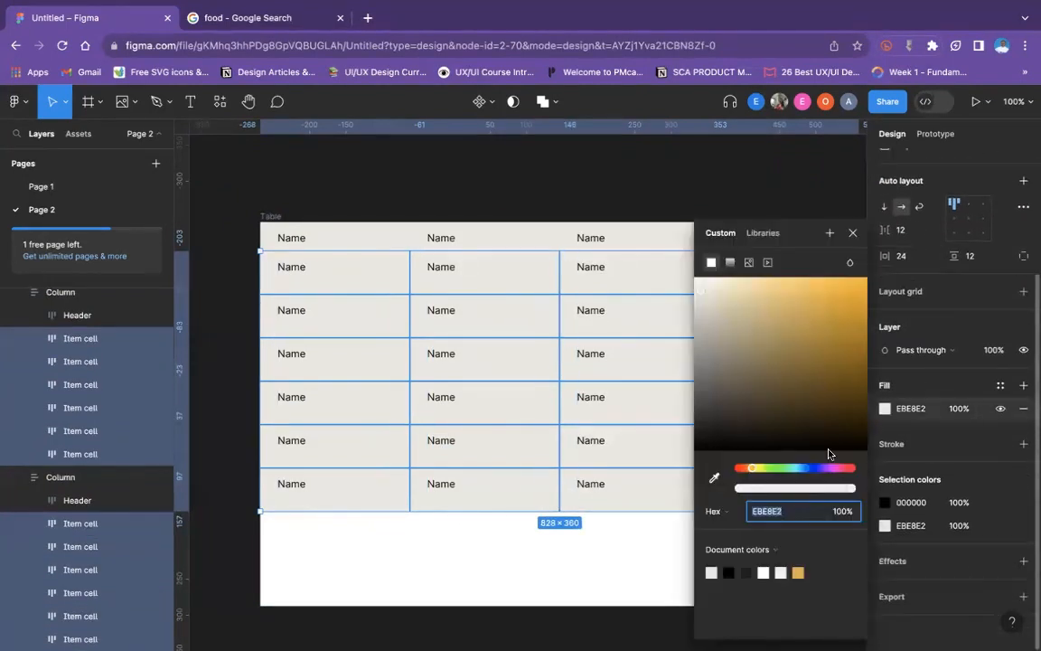
text(ffffff)
key(Return)
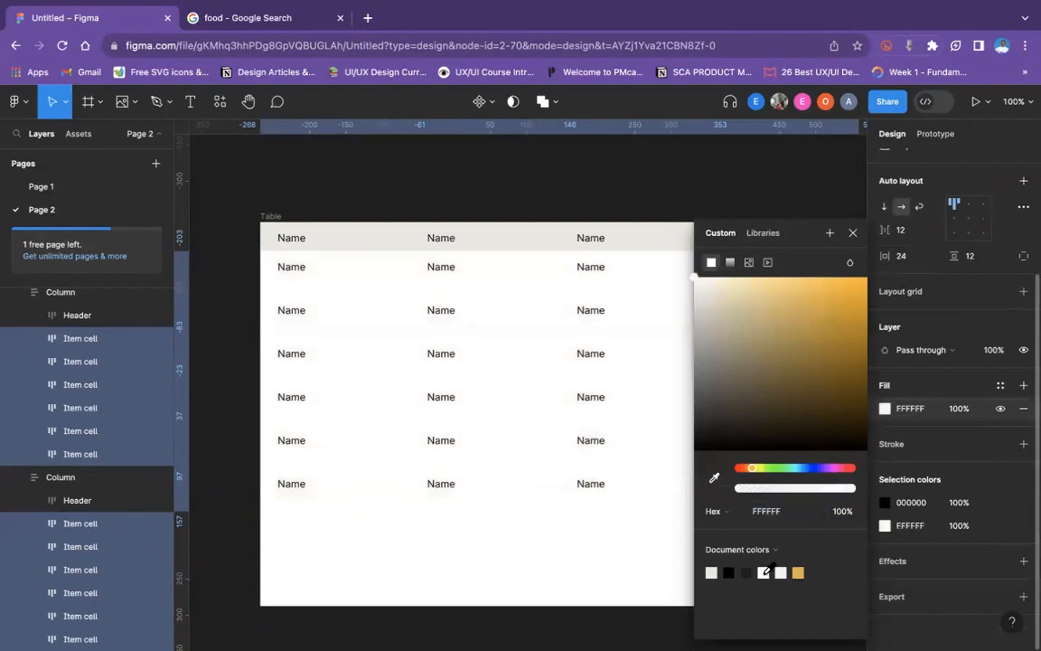
click(506, 576)
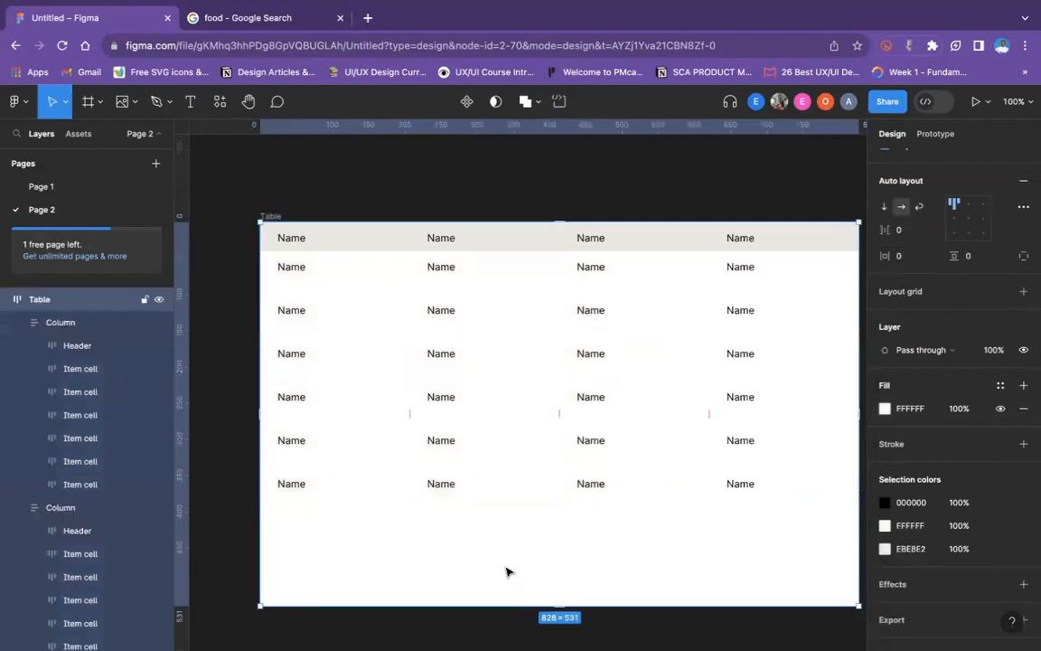
- Collapse the Table frame in the layer list
scroll(507, 574, right, 4)
scroll(506, 571, left, 6)
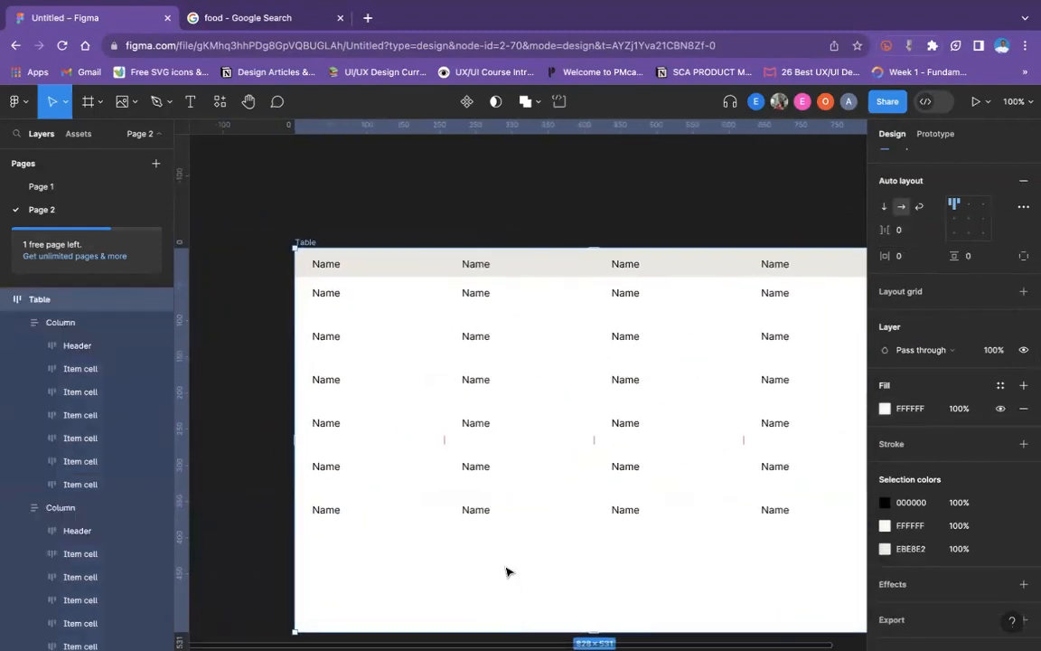
click(336, 294)
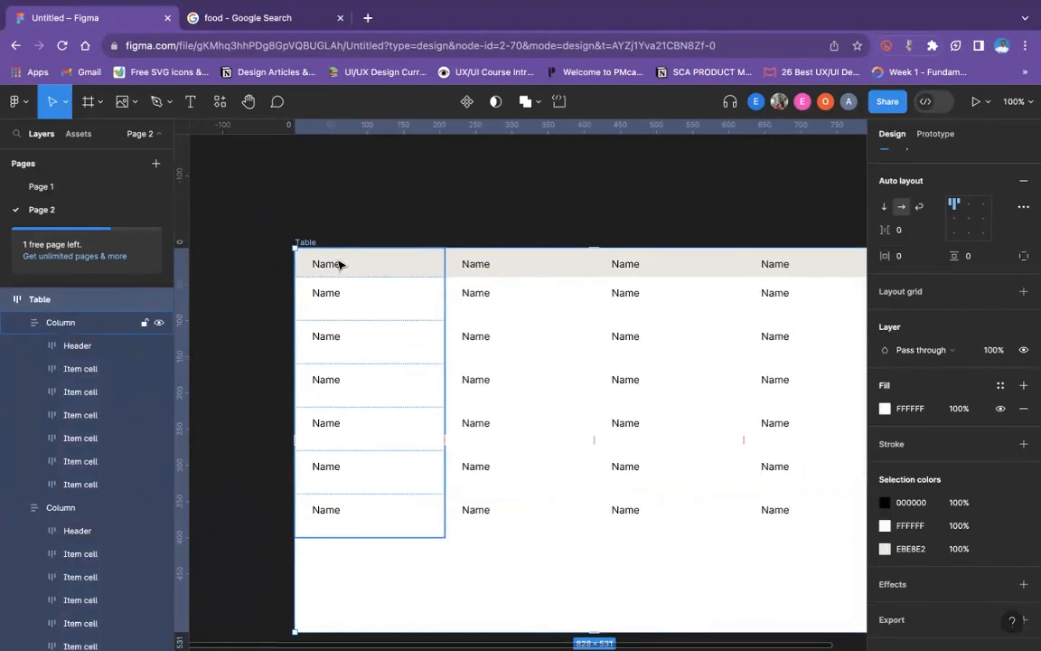
click(30, 300)
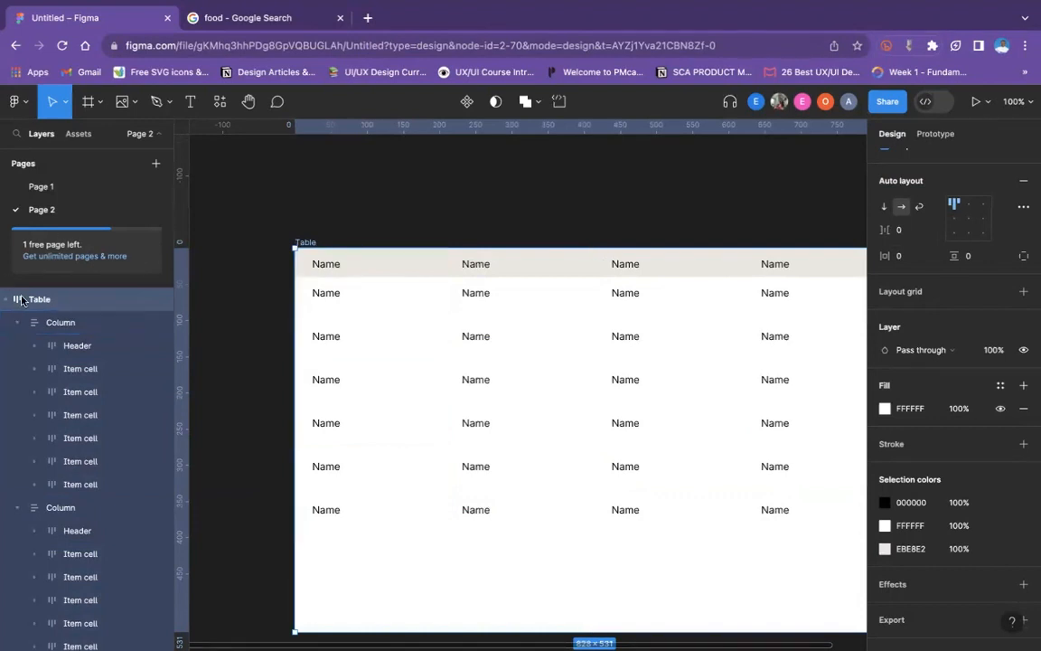
click(5, 299)
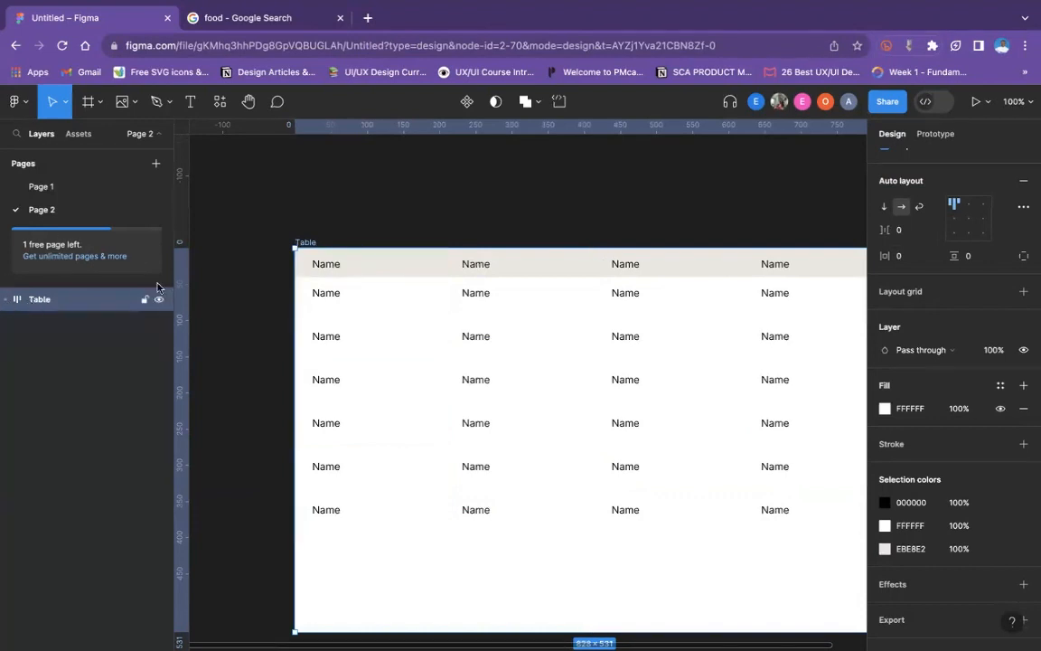
- Try a vertical padding of 10 on the Table frame and undo it
click(974, 255)
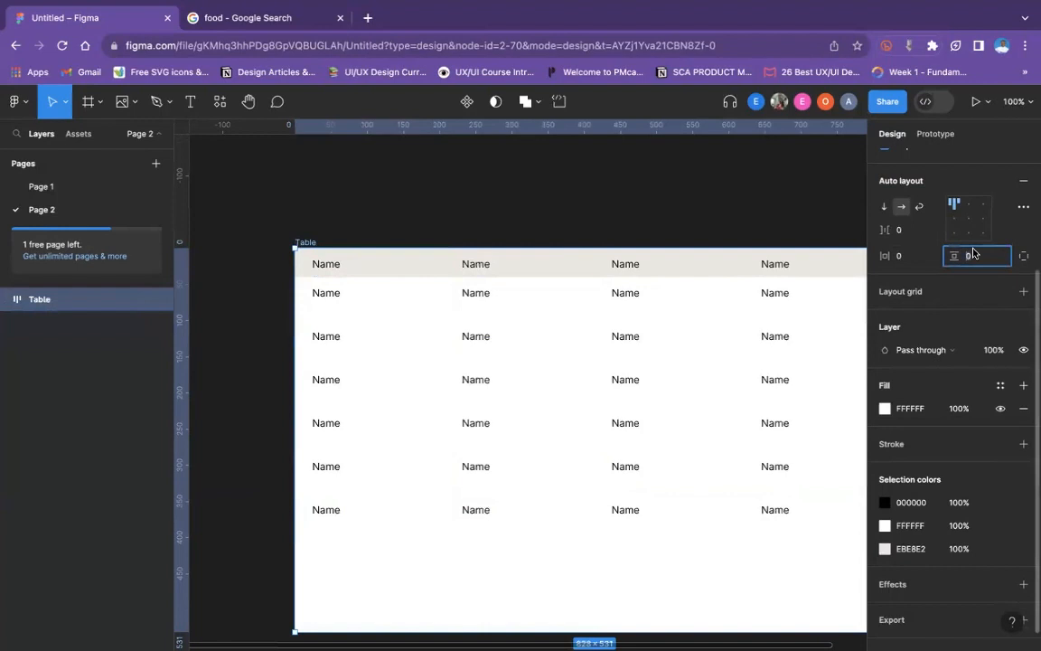
text(10)
key(Return)
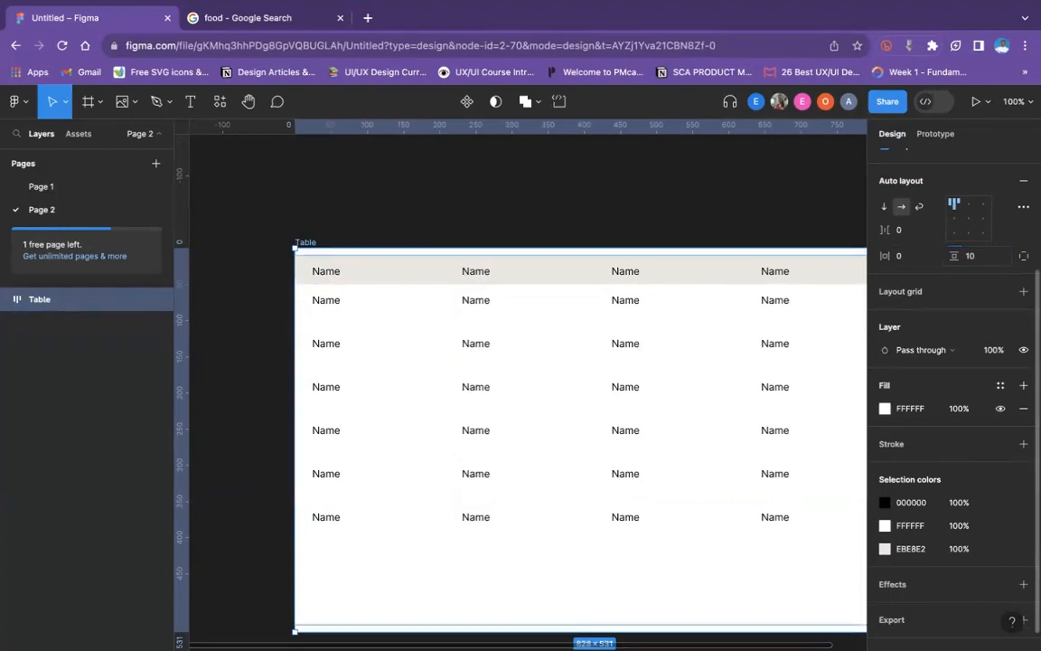
key(super+z)
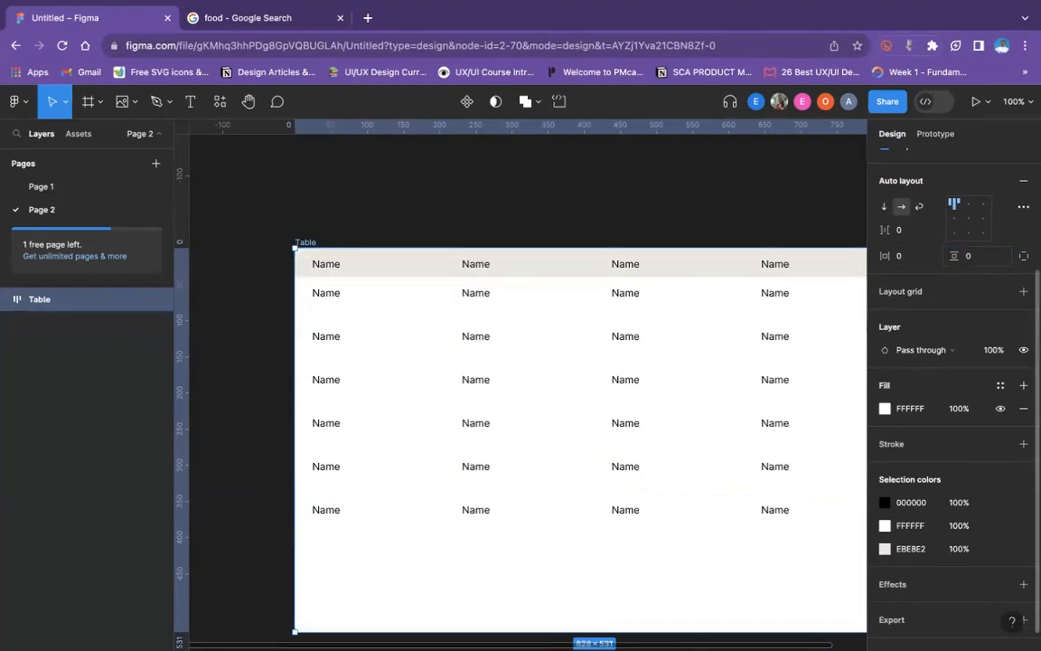
- Set the Table frame's corner radius to 5
scroll(983, 255, up, 3)
click(984, 293)
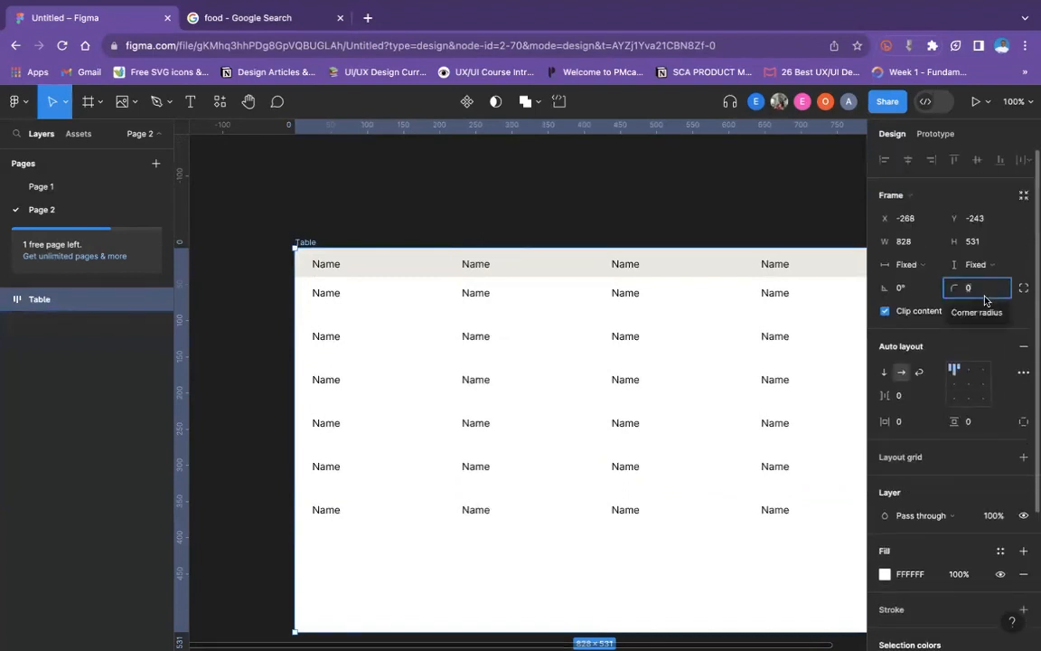
text(5)
key(Return)
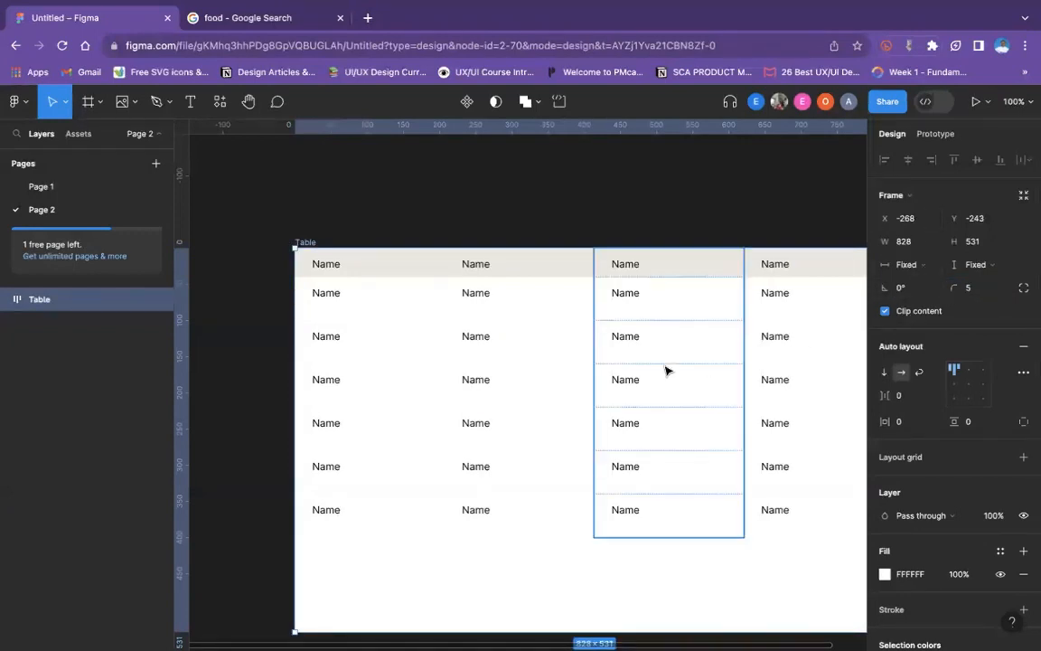
scroll(581, 371, down, 2)
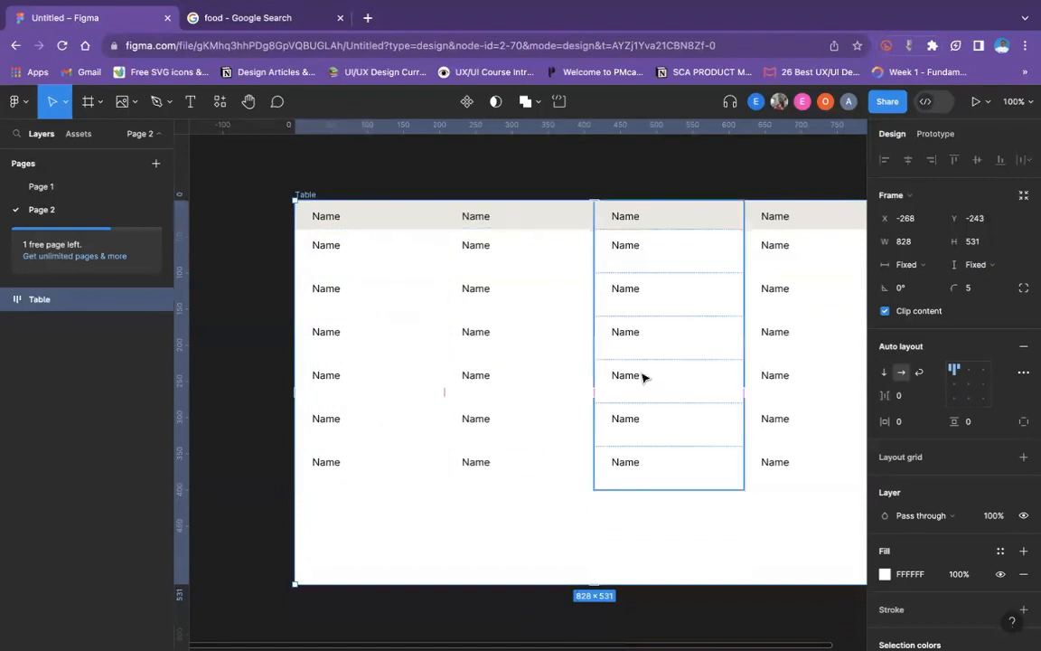
scroll(736, 450, right, 3)
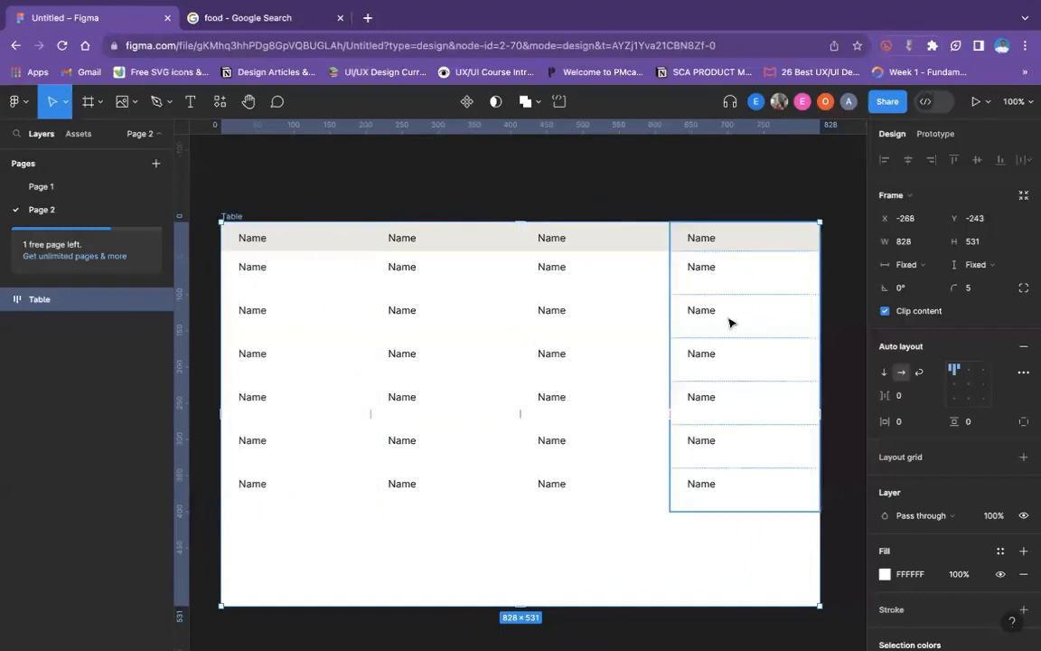
- Change the fill of the Header cells in the first three columns to purple 6B00F2
double_click(634, 253)
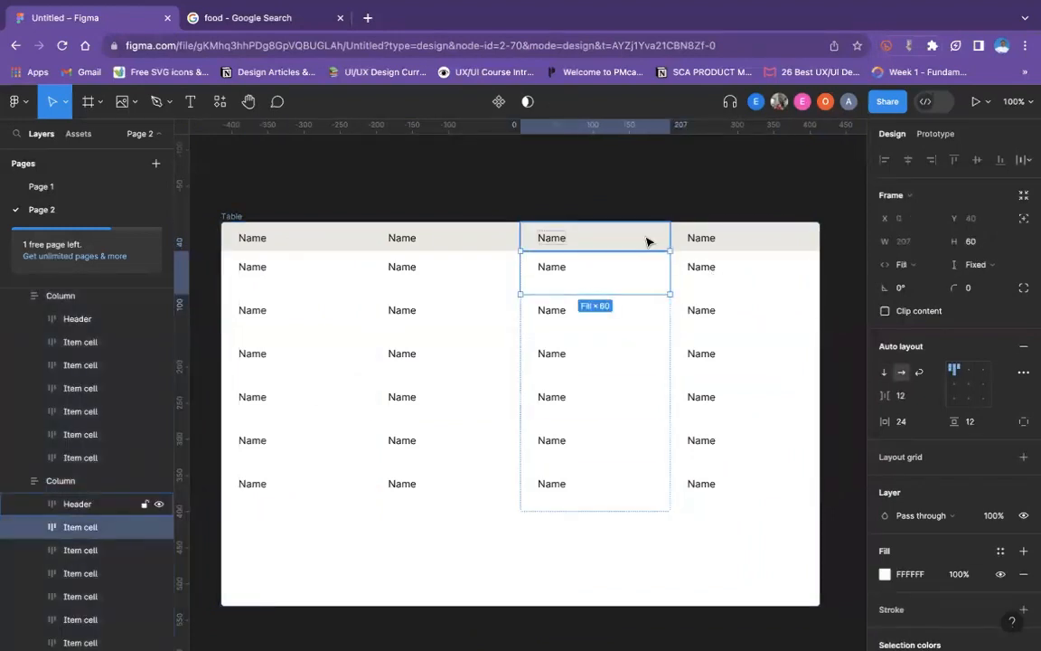
click(647, 237)
shift+click(709, 237)
shift+click(508, 246)
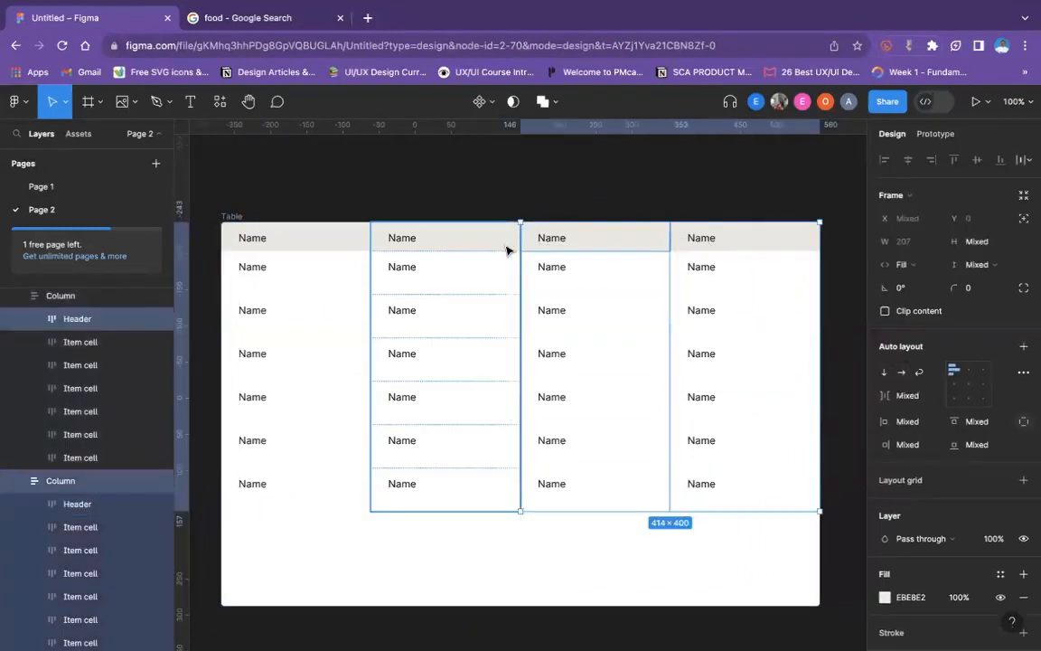
shift+click(343, 244)
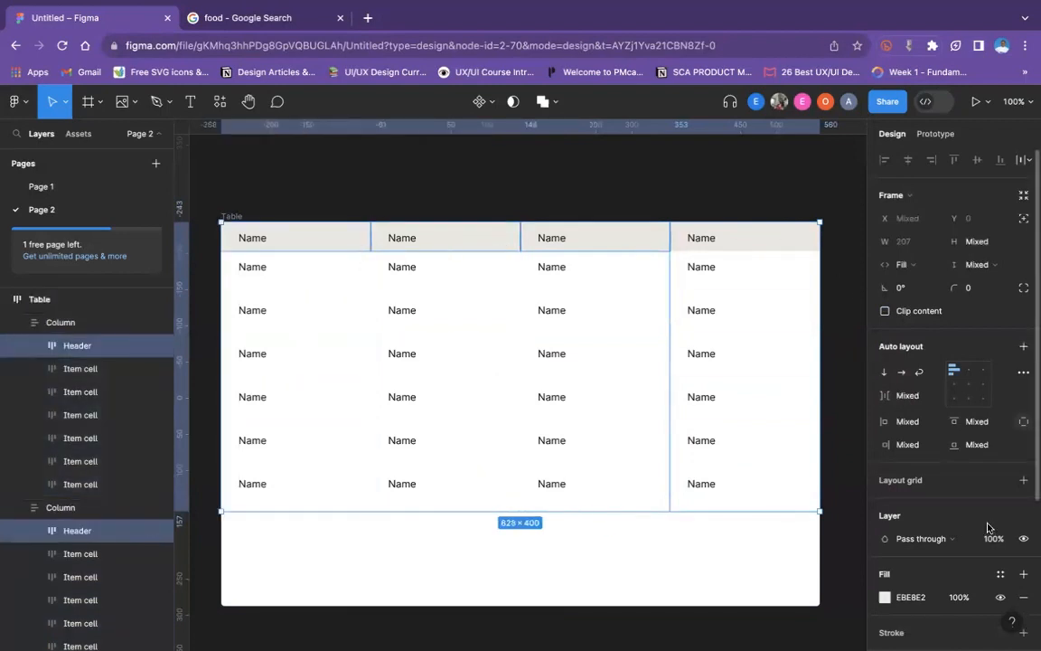
scroll(895, 477, down, 1)
click(884, 549)
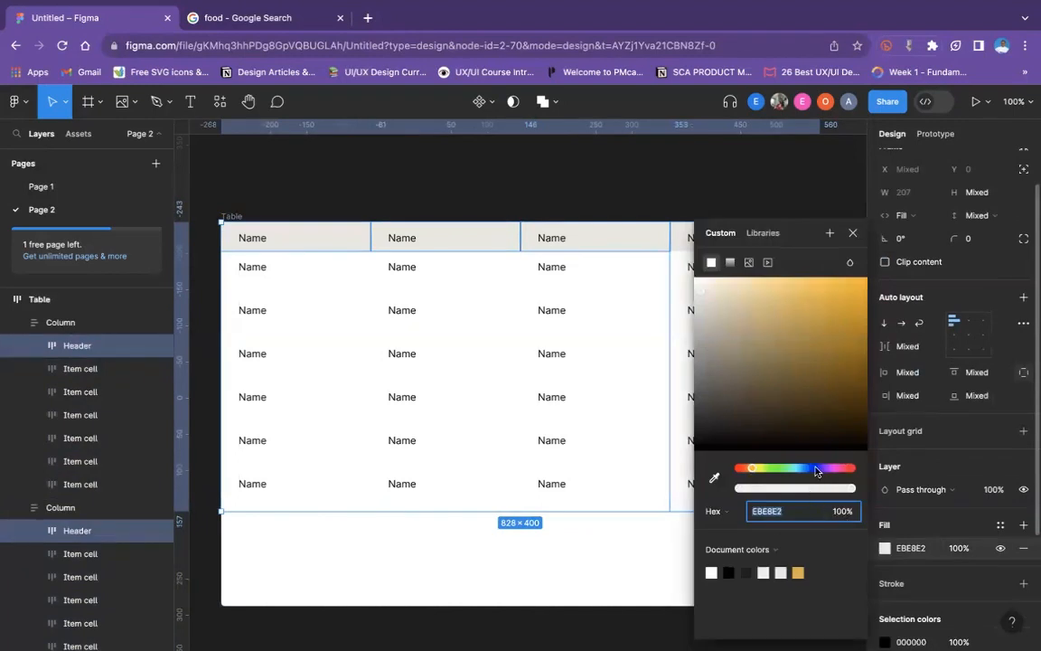
drag(752, 468, 822, 470)
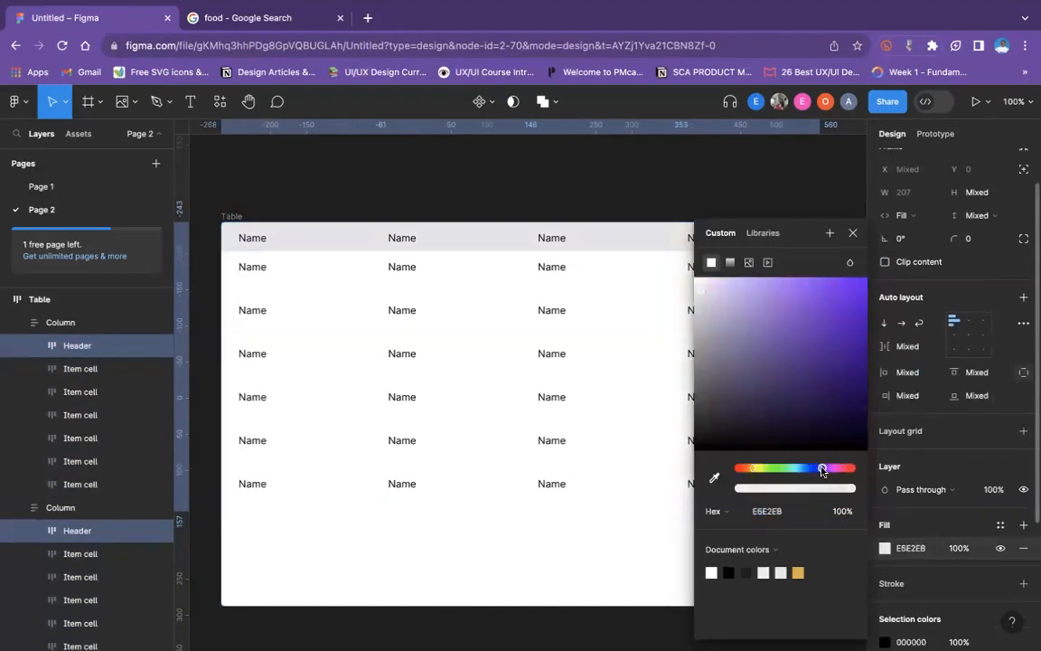
drag(794, 293, 912, 292)
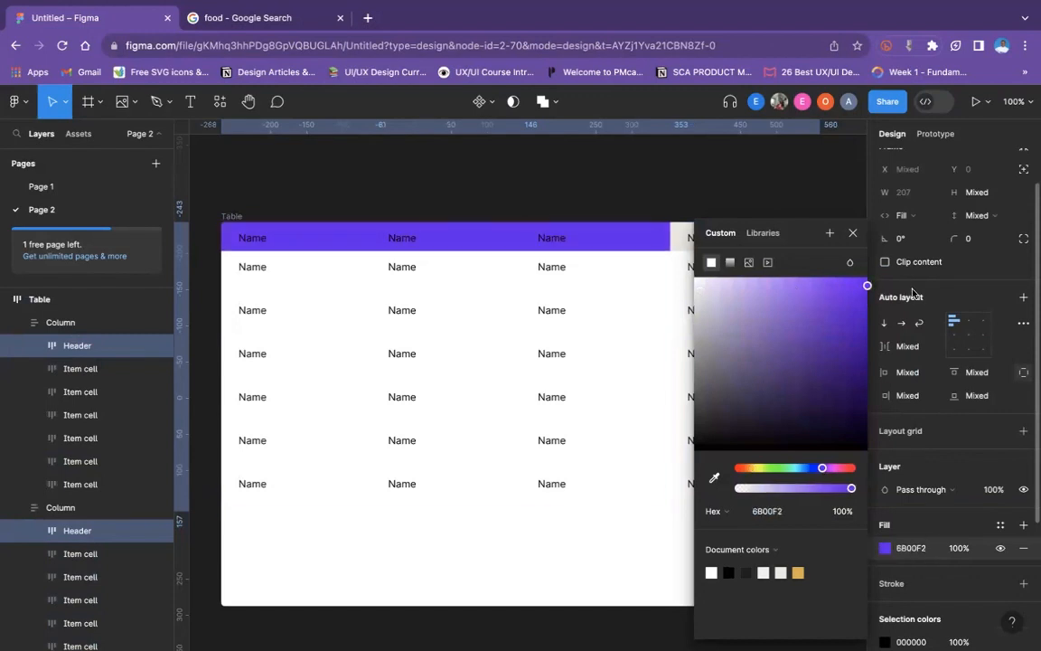
- Apply the same purple from the document colors to the fourth column's Header cell
click(692, 236)
click(694, 236)
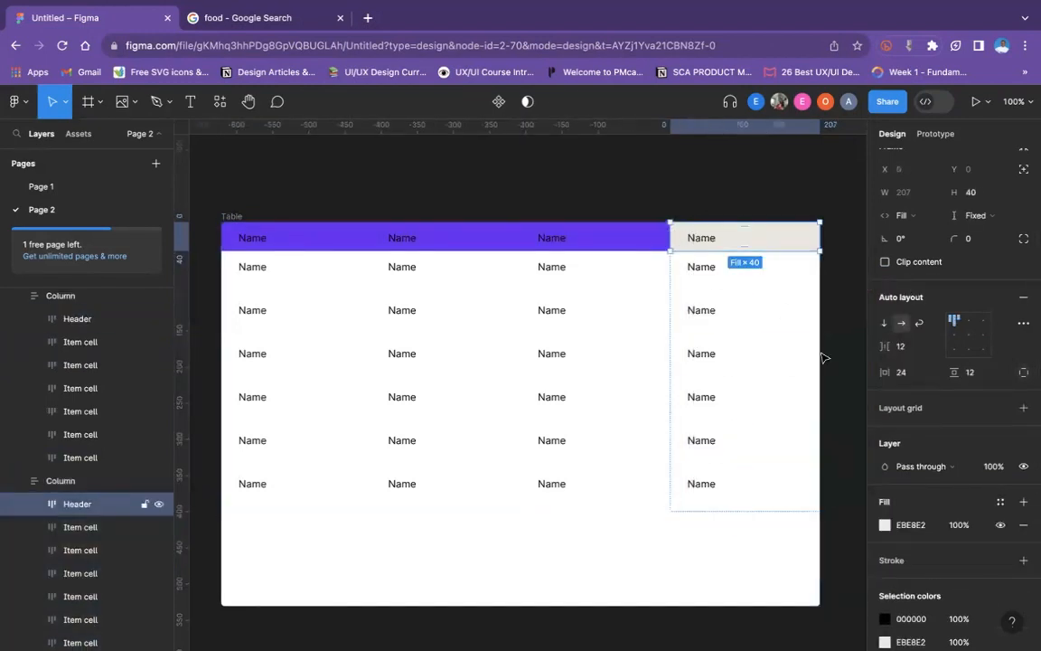
scroll(893, 520, down, 3)
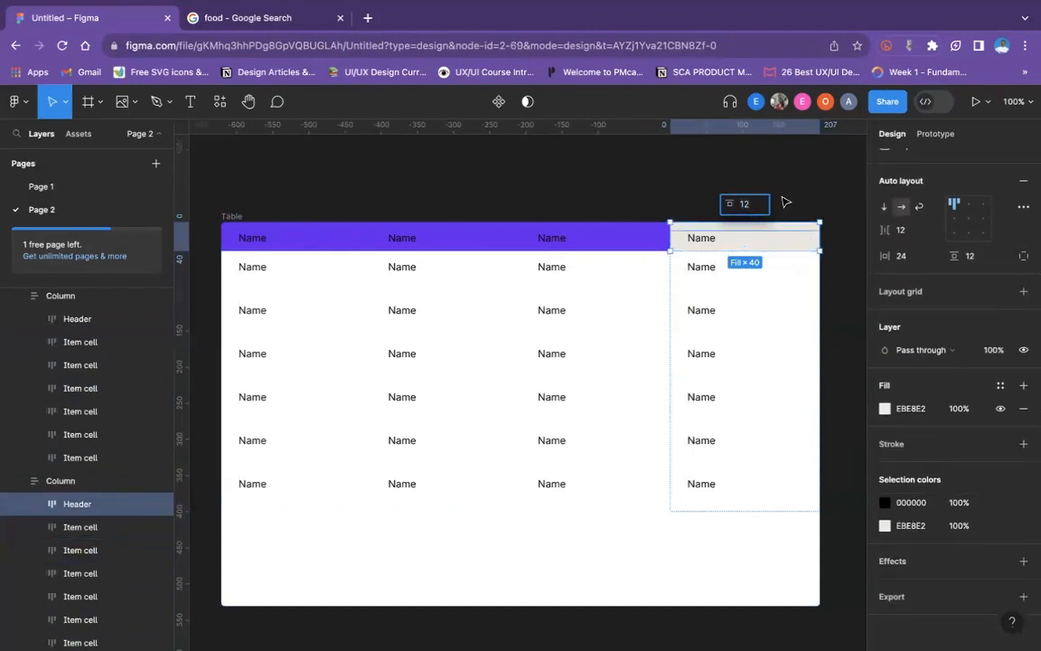
click(786, 202)
click(797, 225)
click(798, 237)
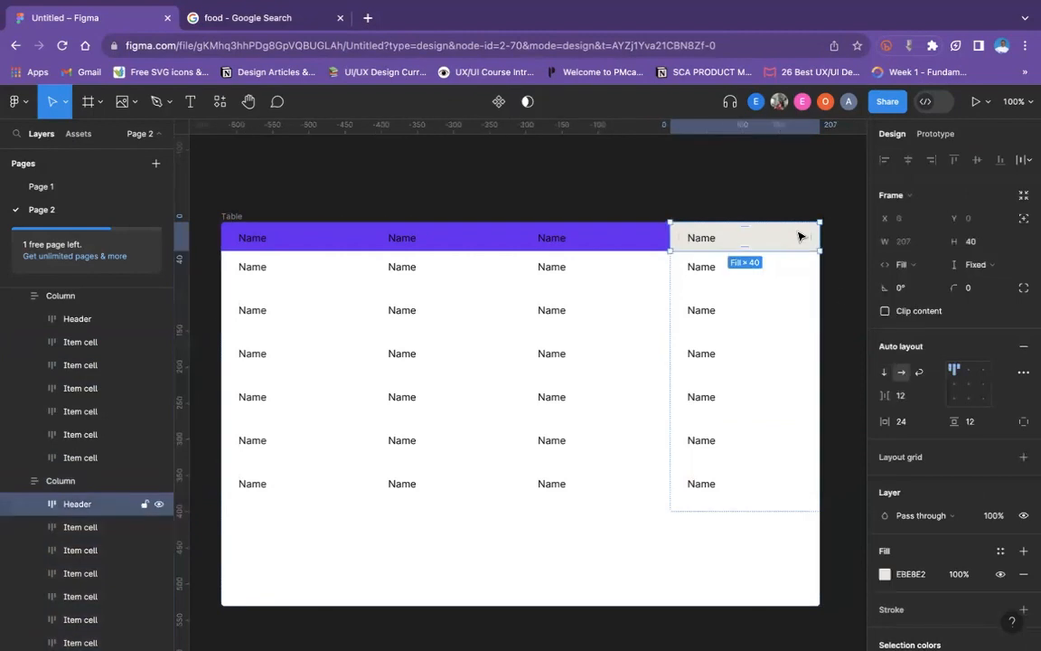
click(884, 574)
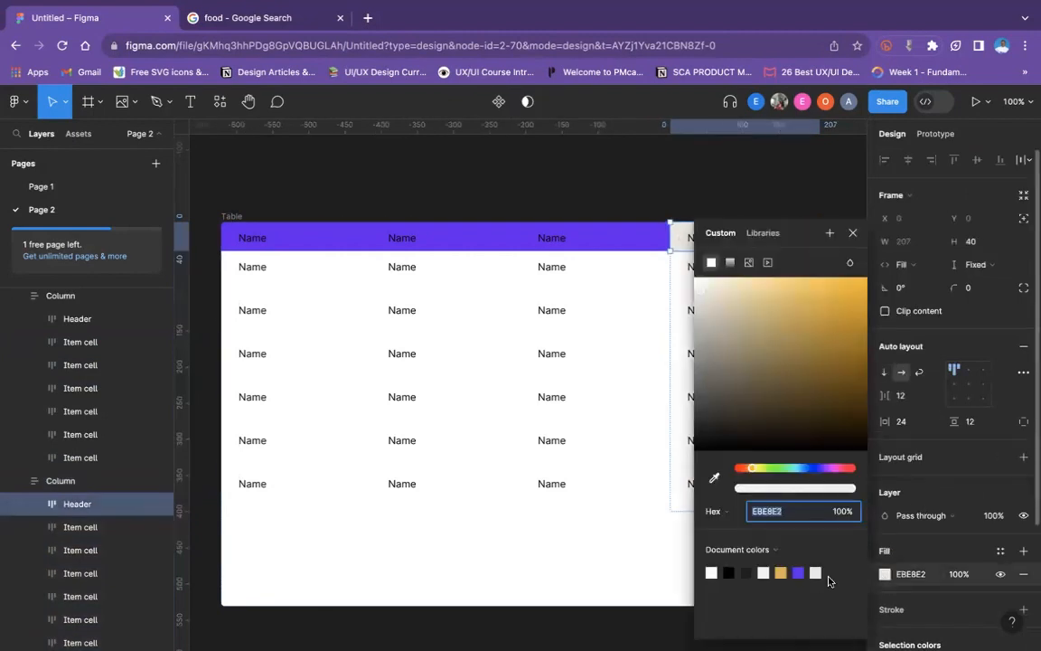
click(798, 572)
click(633, 195)
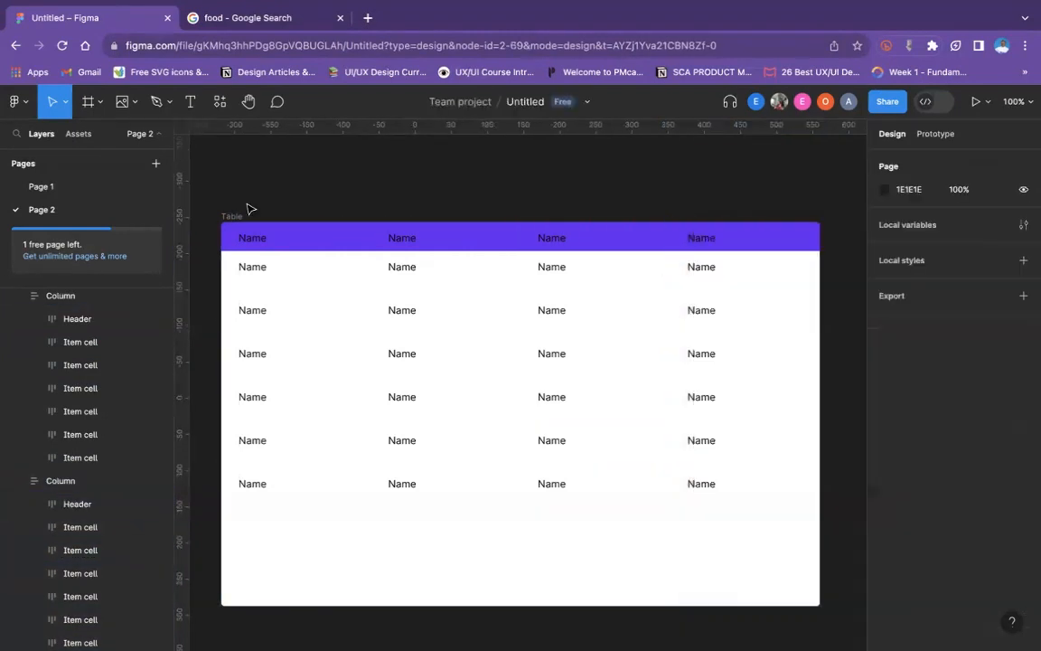
- Resize the Table frame to a width of 783, keeping its height at 531
click(232, 216)
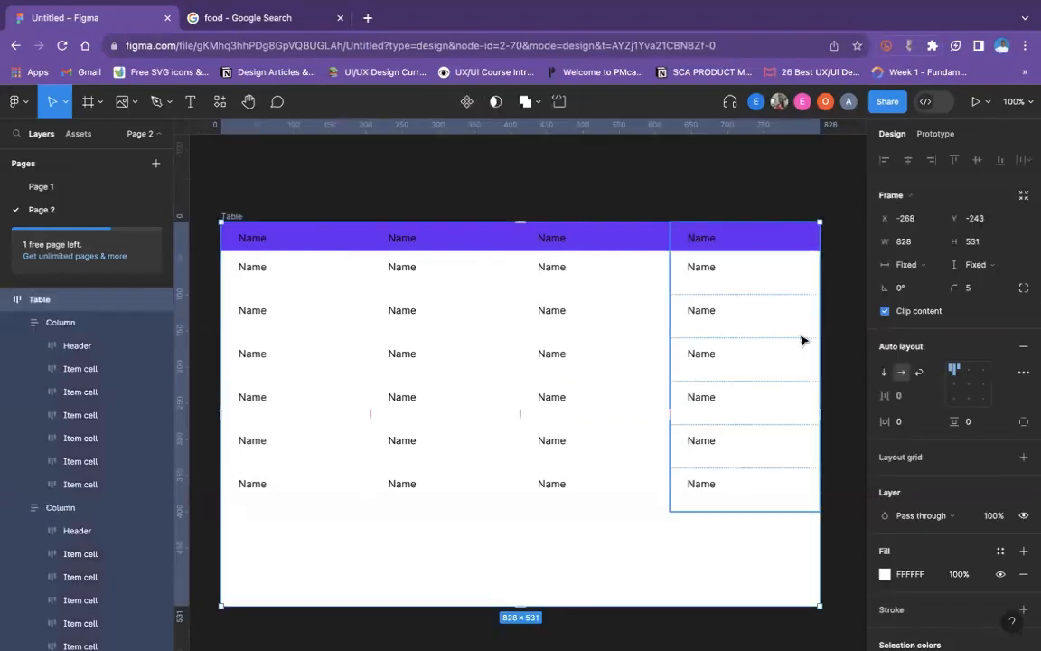
drag(819, 340, 734, 349)
drag(638, 350, 788, 350)
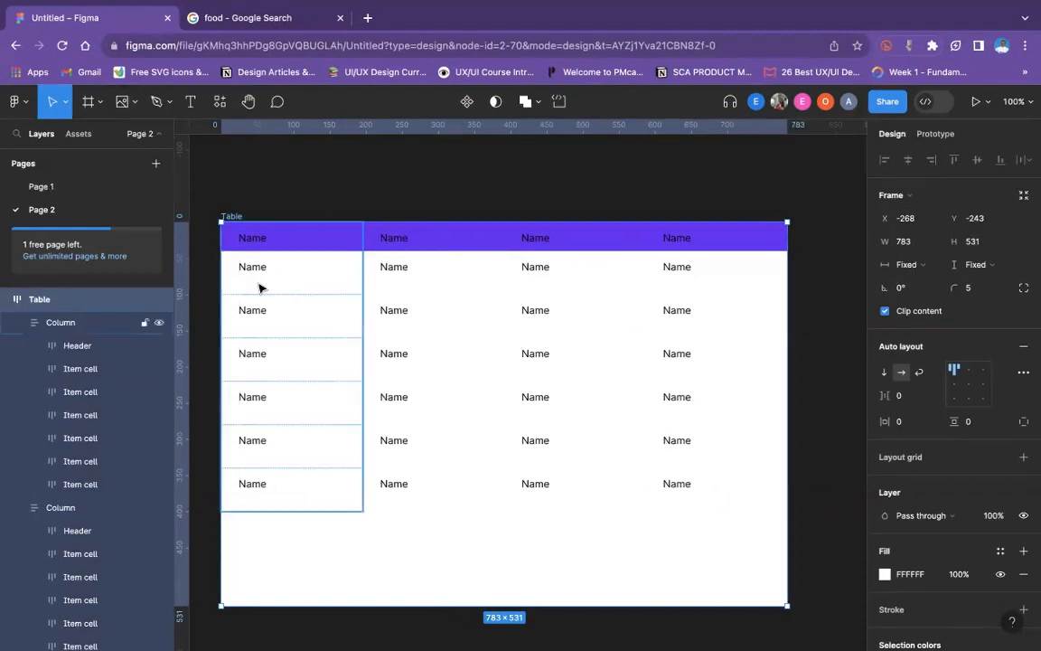
- Insert a 96×96 Check circle outline icon above the table with the Material Design Icons plugin, searching for "check", and close the plugin
right_click(222, 170)
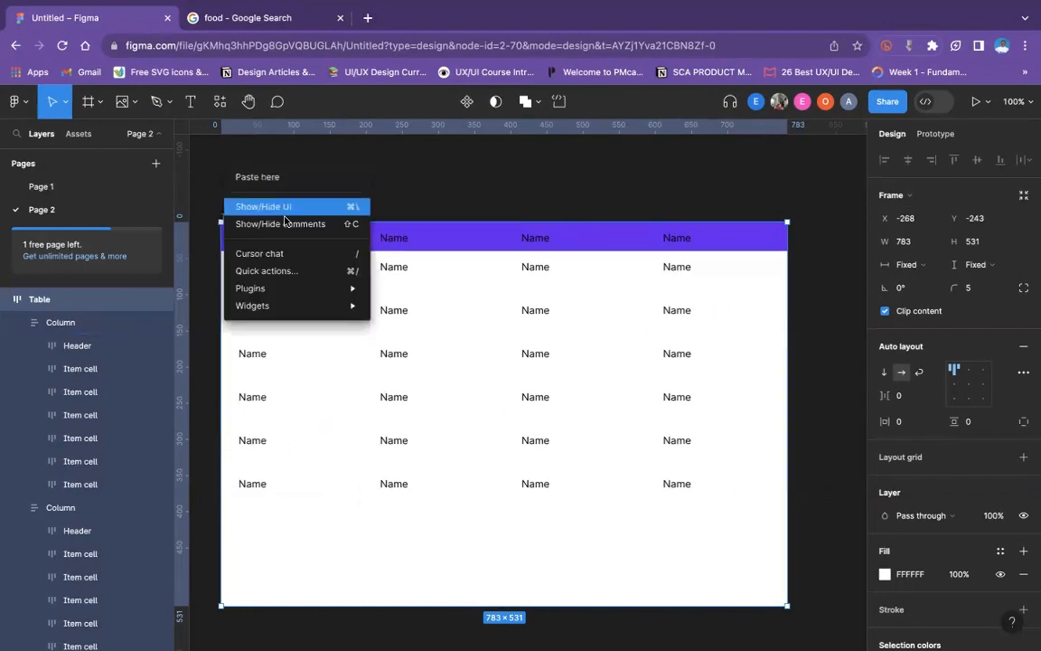
mouse_move(327, 290)
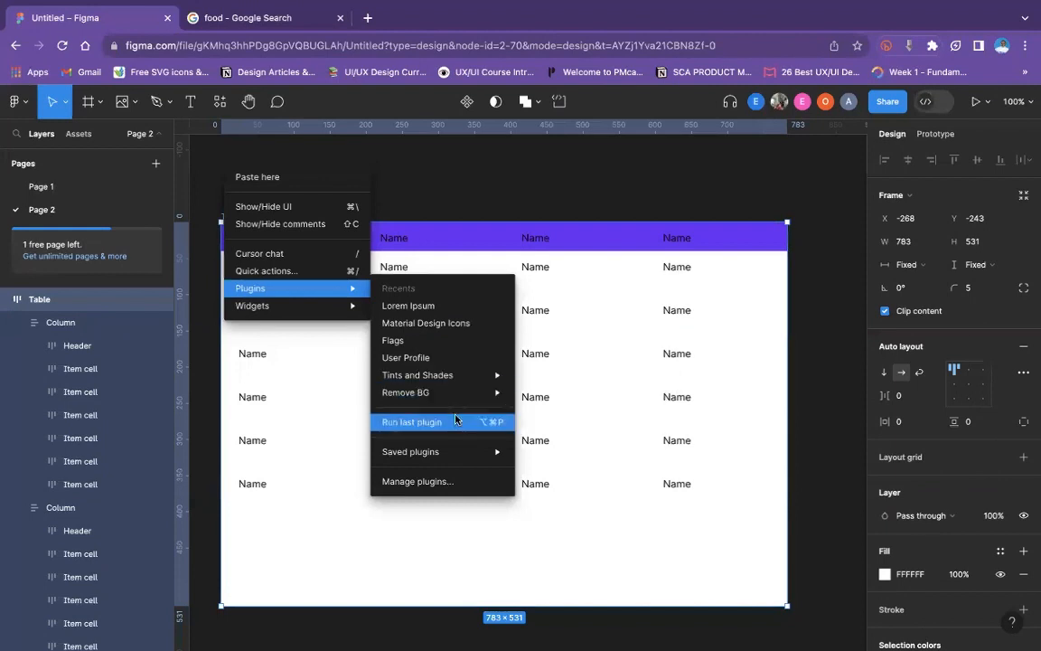
click(456, 481)
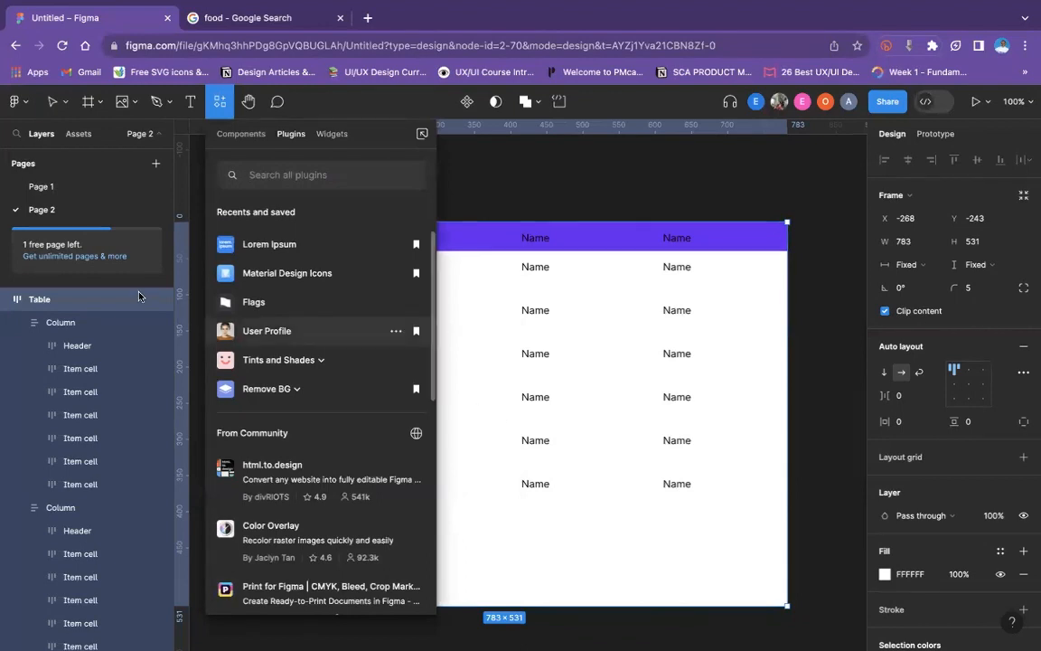
click(274, 272)
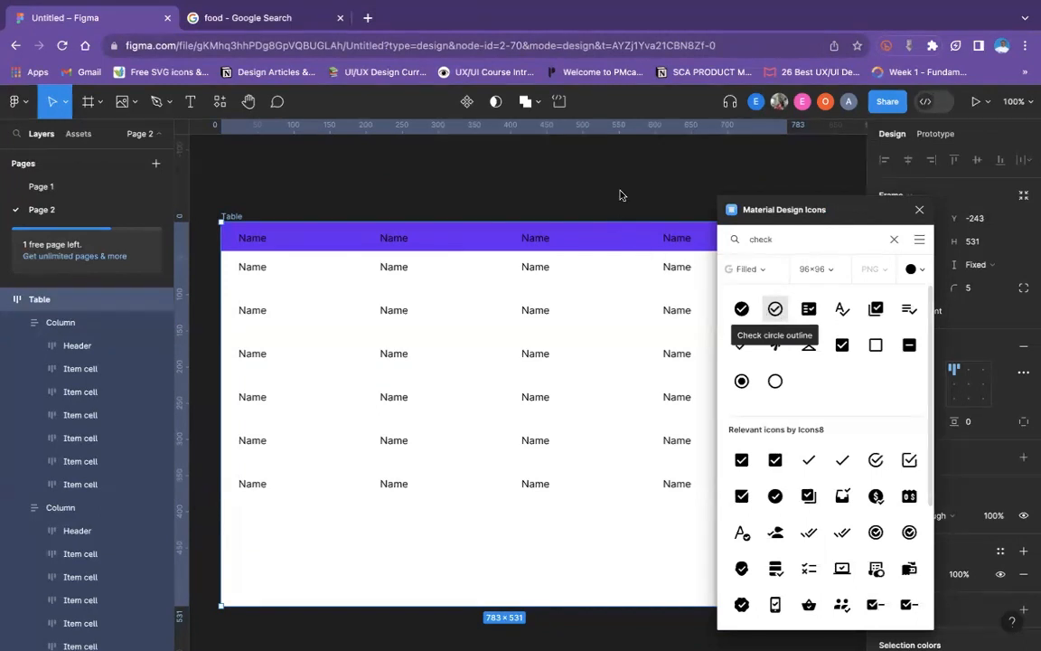
click(683, 201)
scroll(683, 202, up, 2)
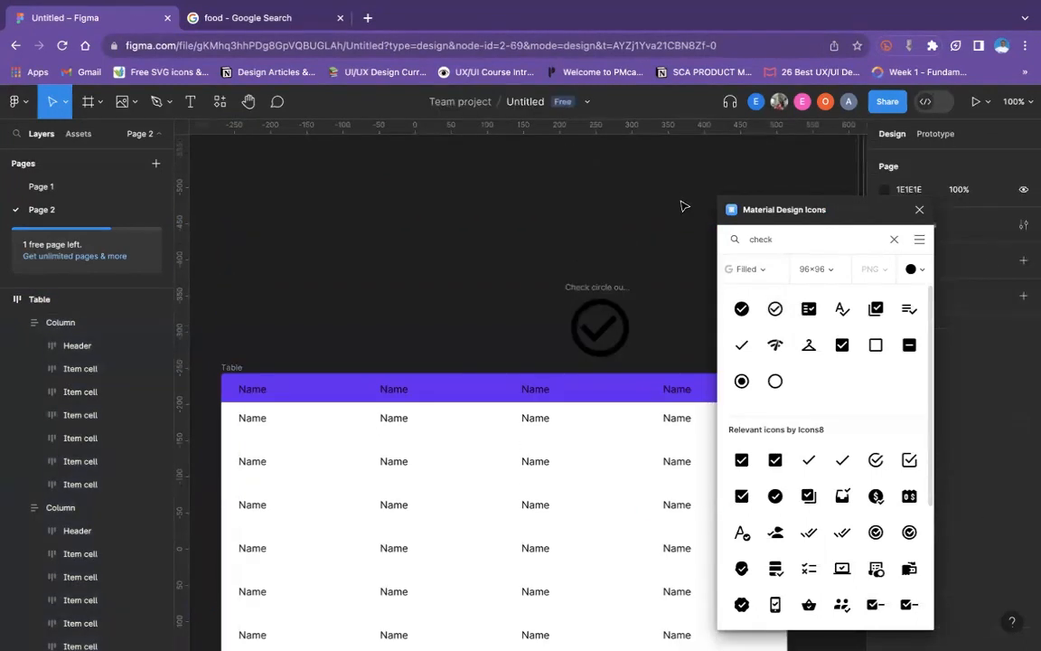
click(919, 210)
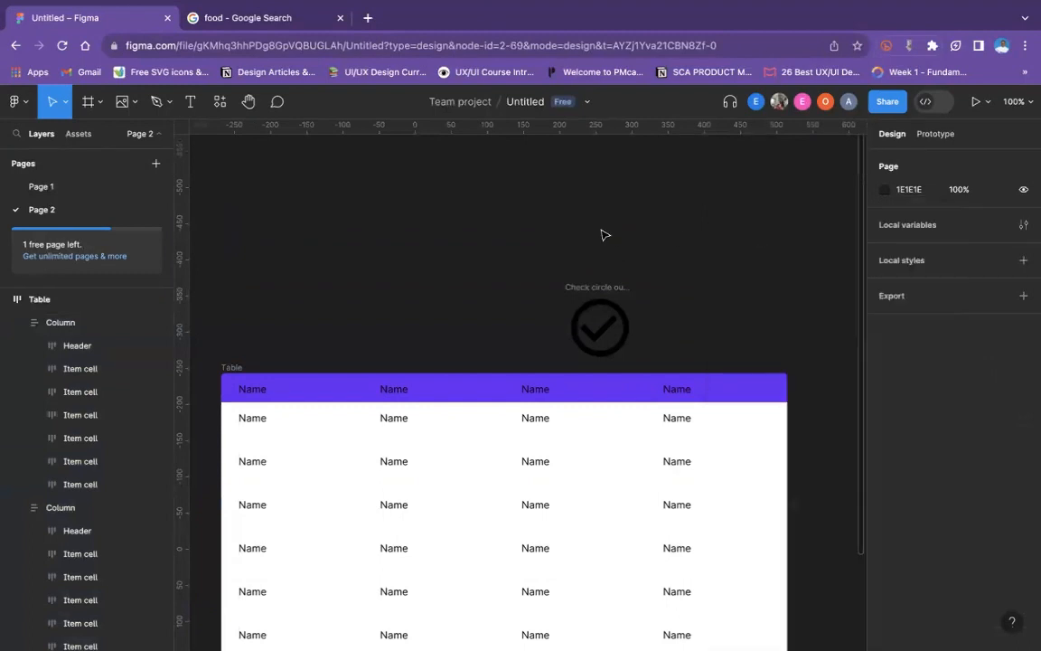
- Resize the Check circle outline icon frame to 24 × 24
click(597, 287)
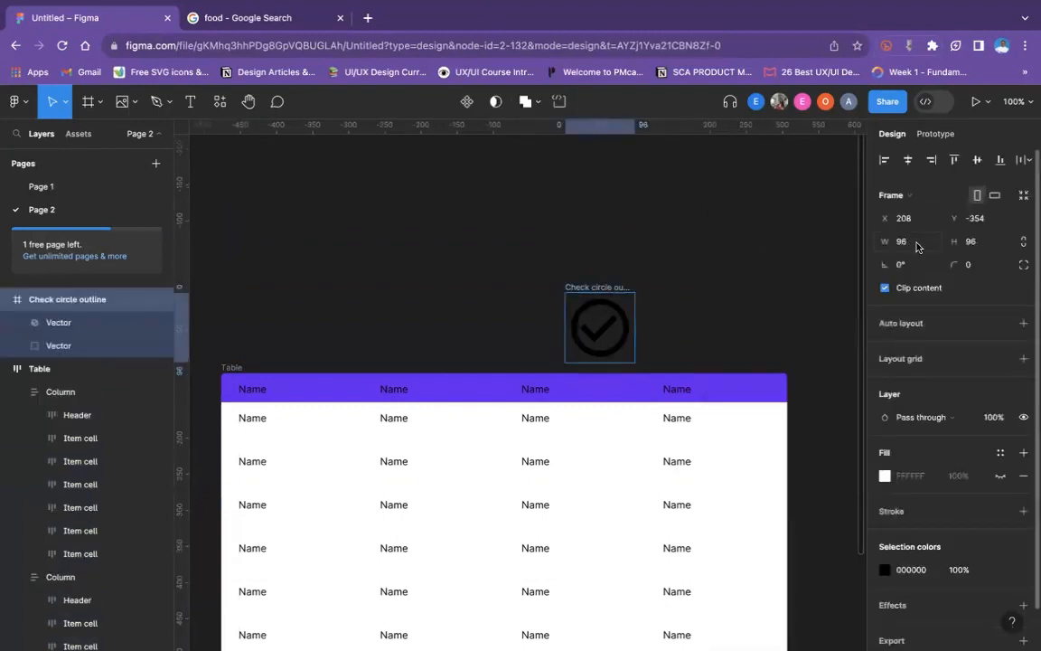
click(939, 241)
text(24)
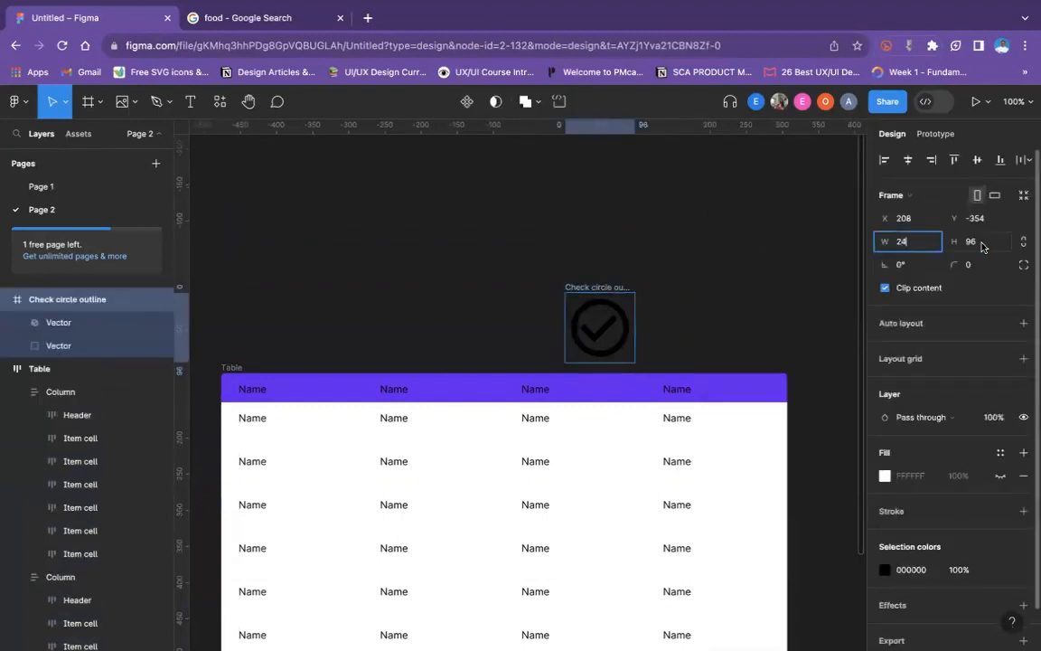
click(983, 245)
text(24)
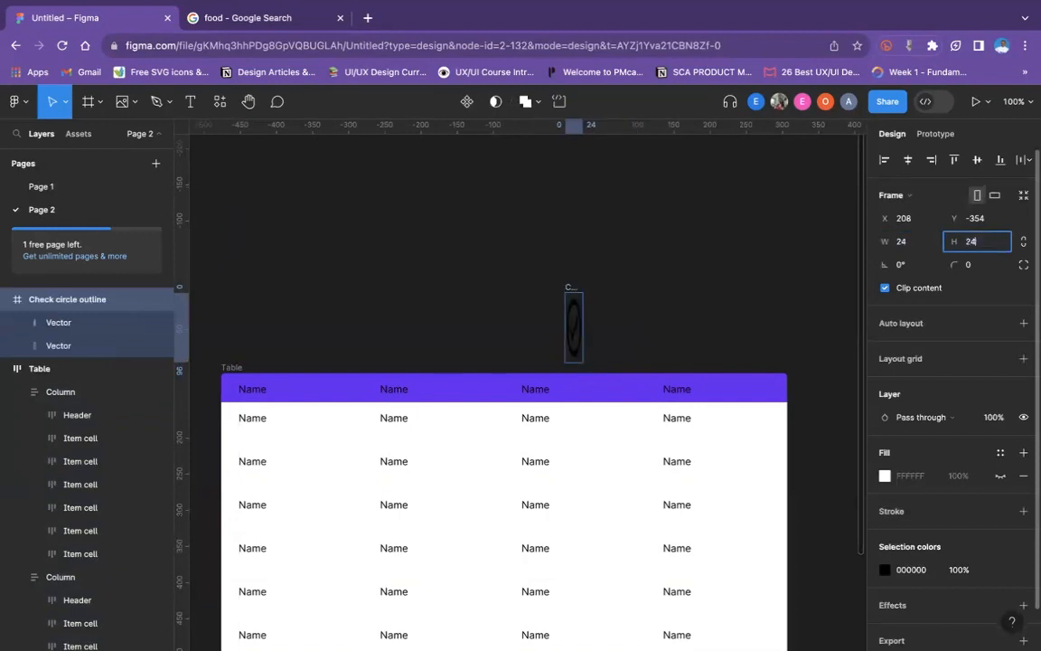
key(Return)
click(509, 312)
- Move the check icon into the first Item cell of the first column, undoing a misplaced first attempt
scroll(509, 312, left, 3)
scroll(509, 311, down, 2)
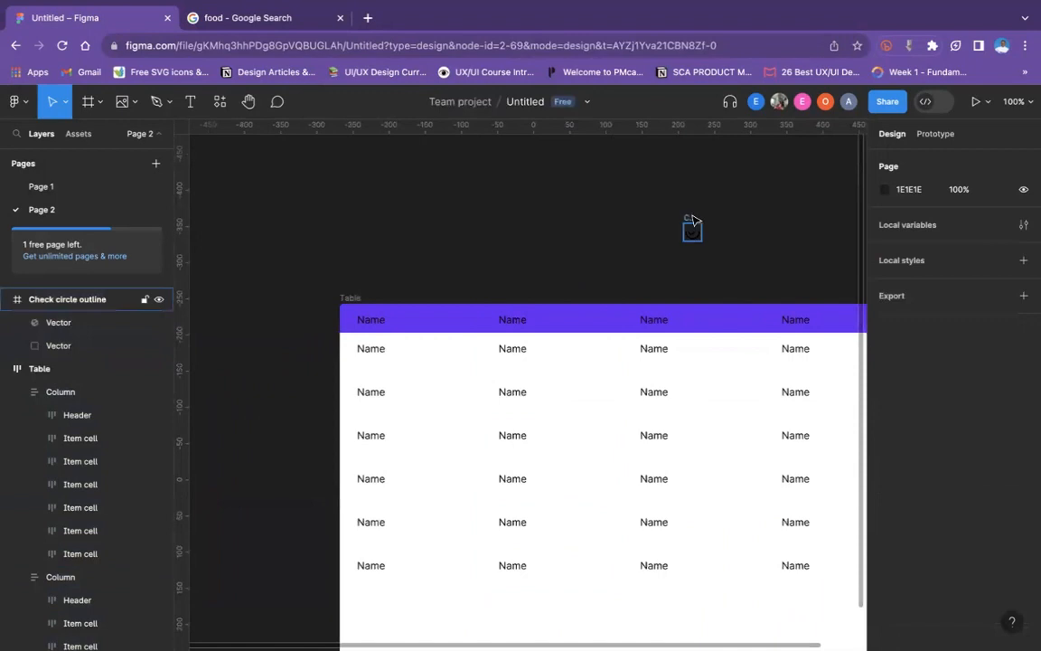
drag(690, 226, 365, 340)
key(super+z)
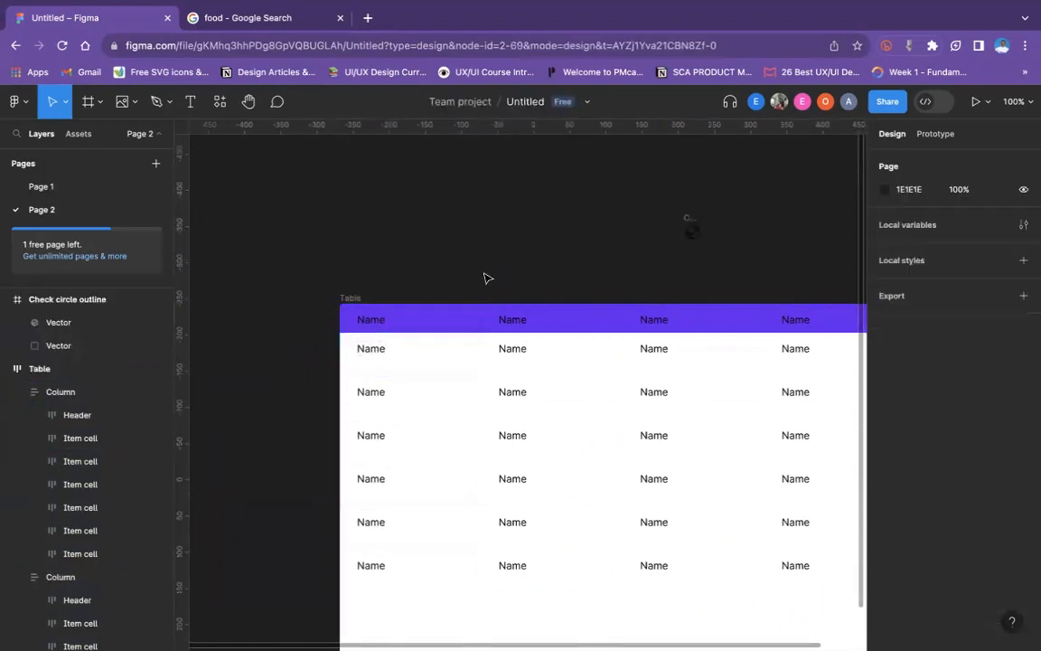
drag(690, 226, 441, 358)
click(398, 281)
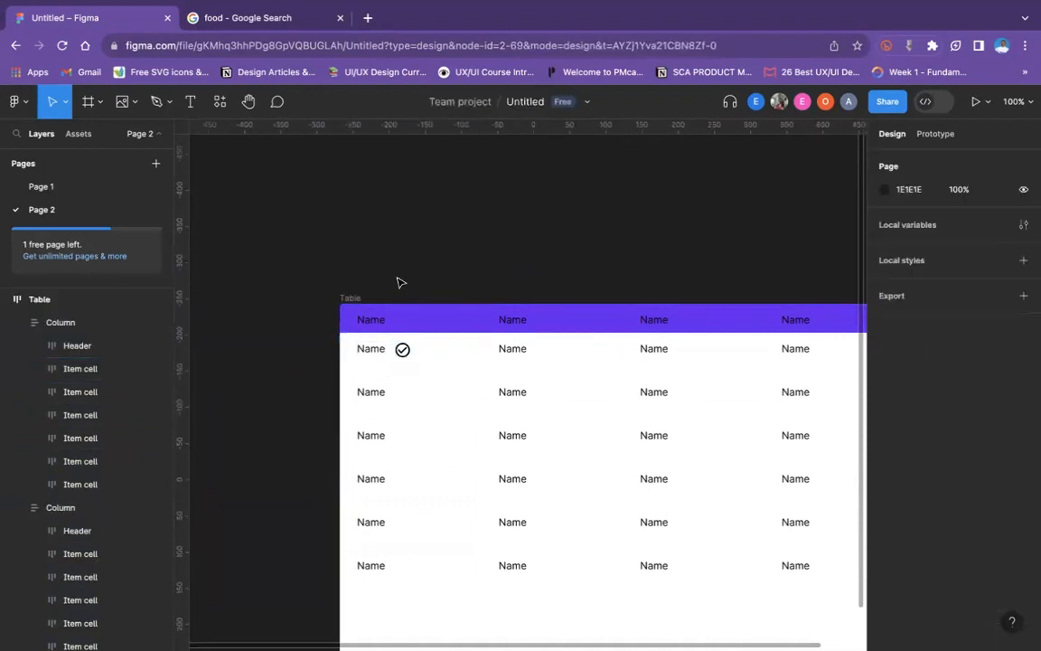
- Reorder the check icon so that it precedes the Name text in its Item cell
scroll(401, 307, down, 1)
click(403, 344)
double_click(403, 344)
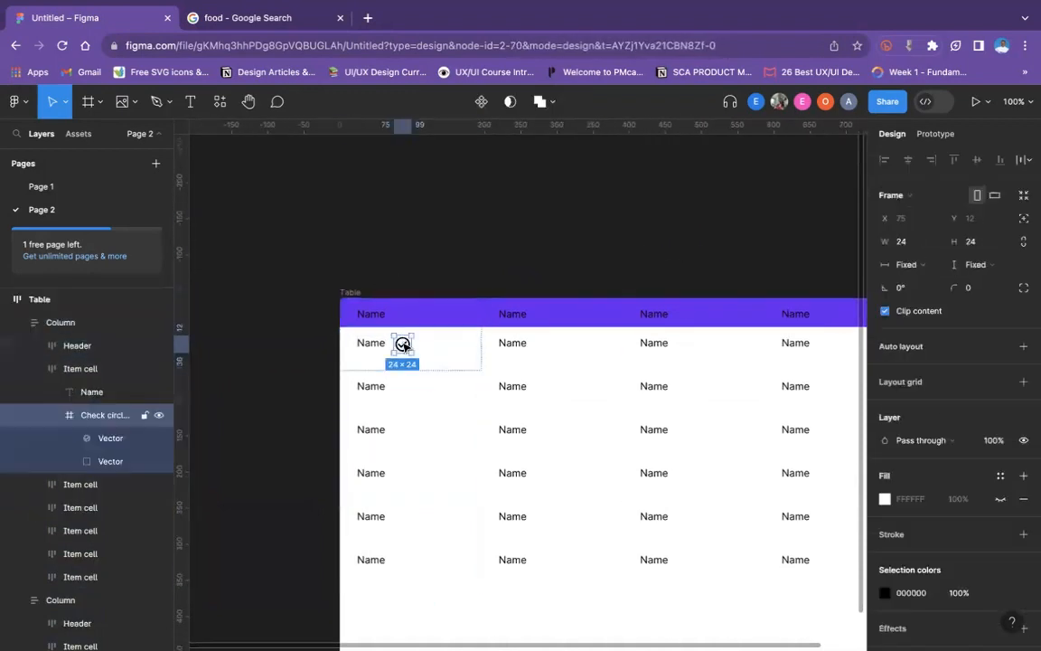
key(Left)
click(435, 266)
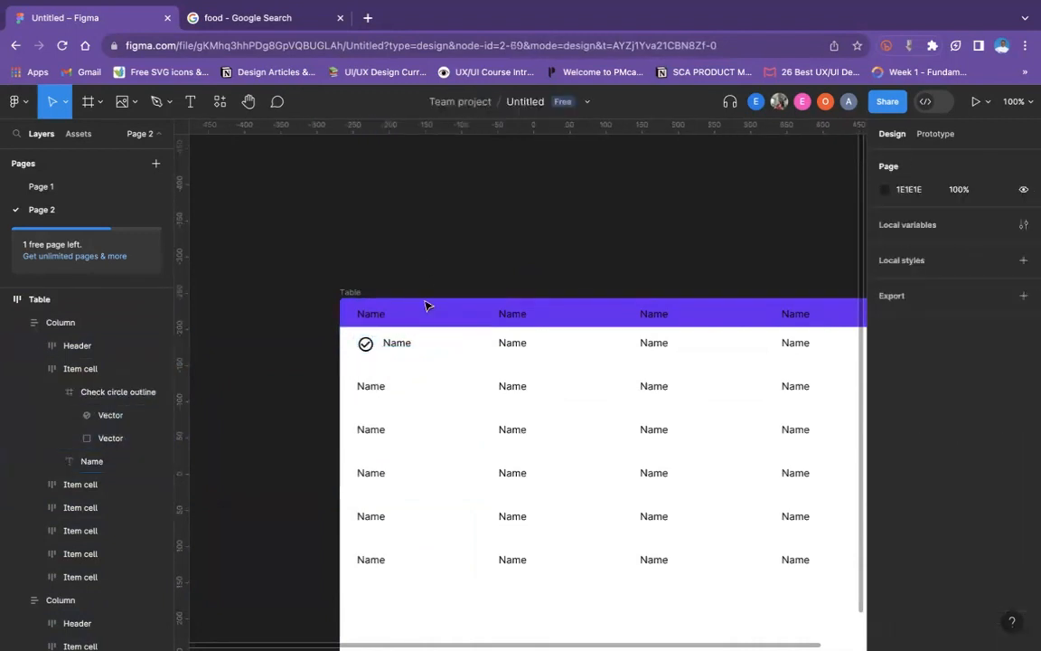
- Copy the check icon frame and paste it into the other five Item cells of the first column
double_click(366, 343)
click(366, 343)
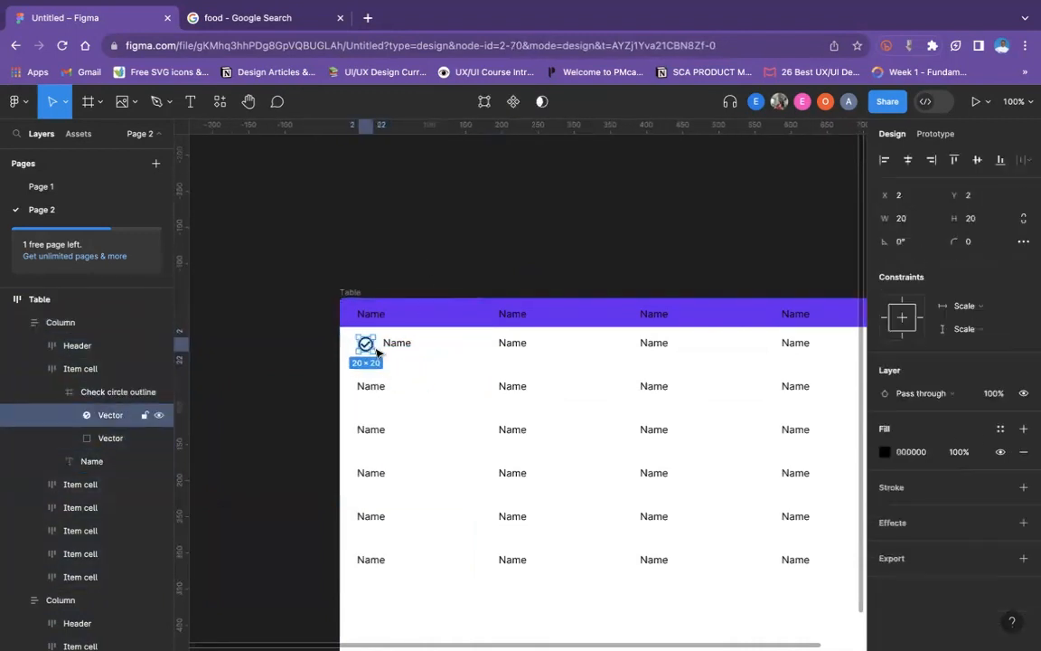
click(403, 279)
double_click(369, 351)
double_click(370, 352)
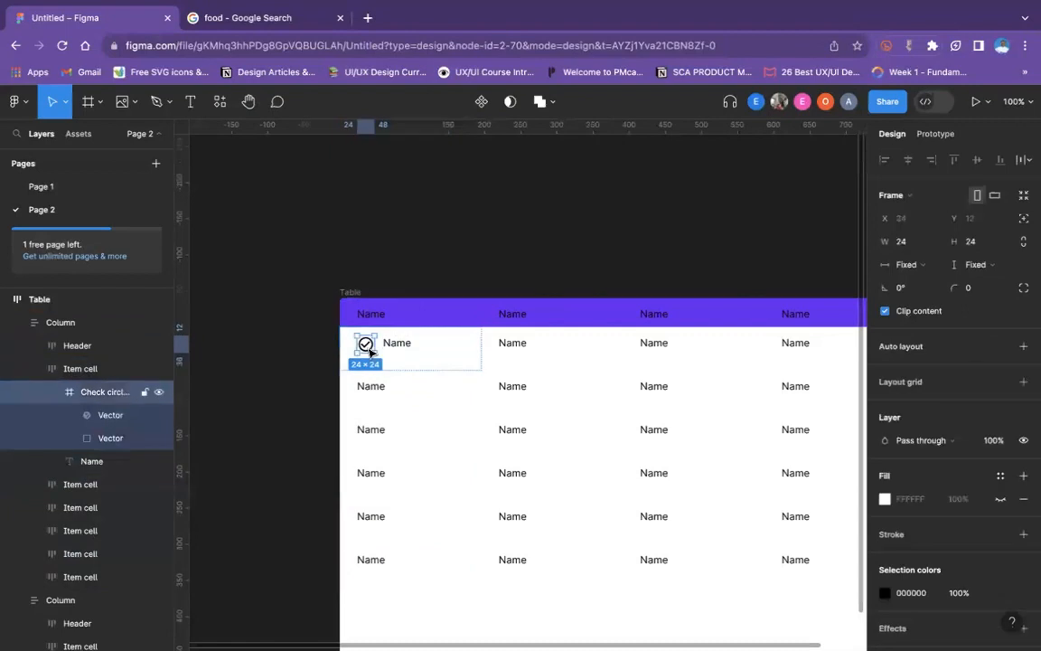
click(372, 407)
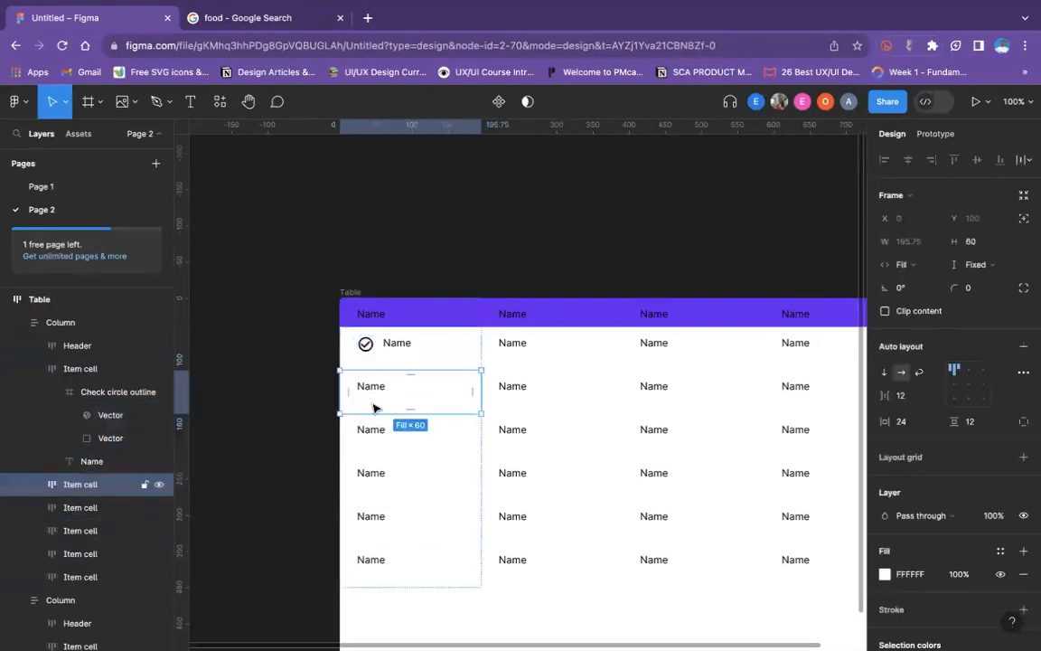
shift+click(388, 442)
shift+click(395, 480)
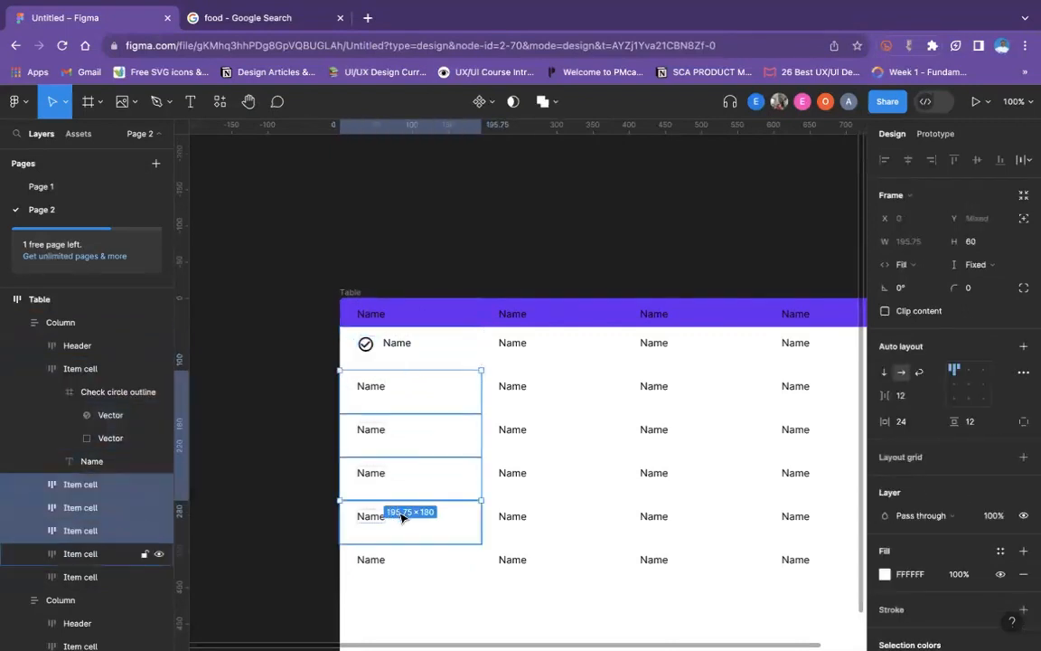
shift+click(403, 517)
shift+click(403, 555)
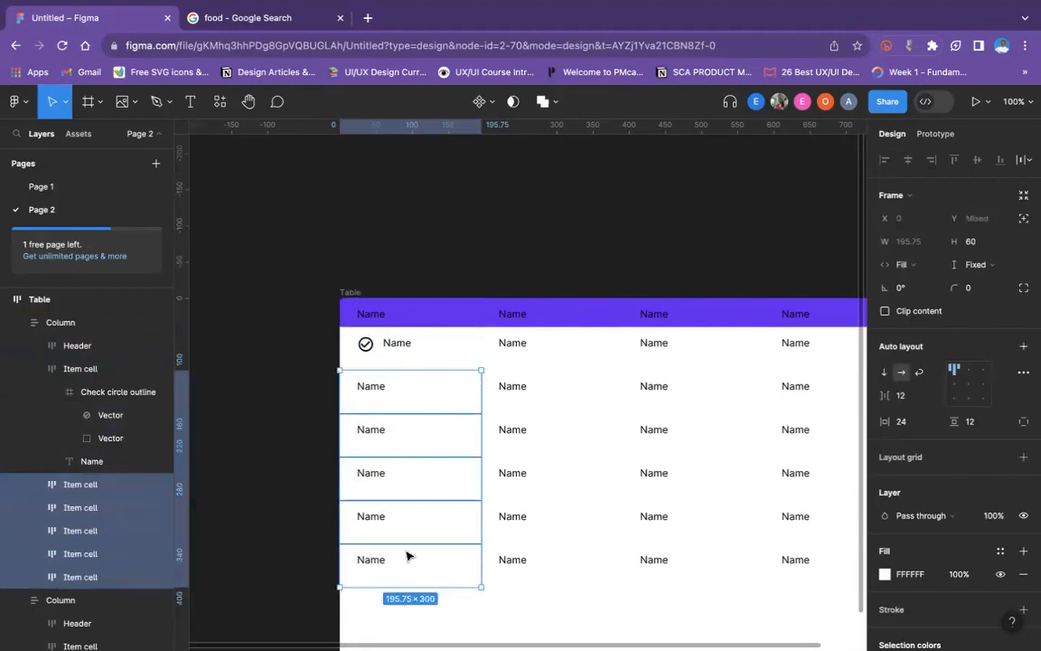
key(ctrl+v)
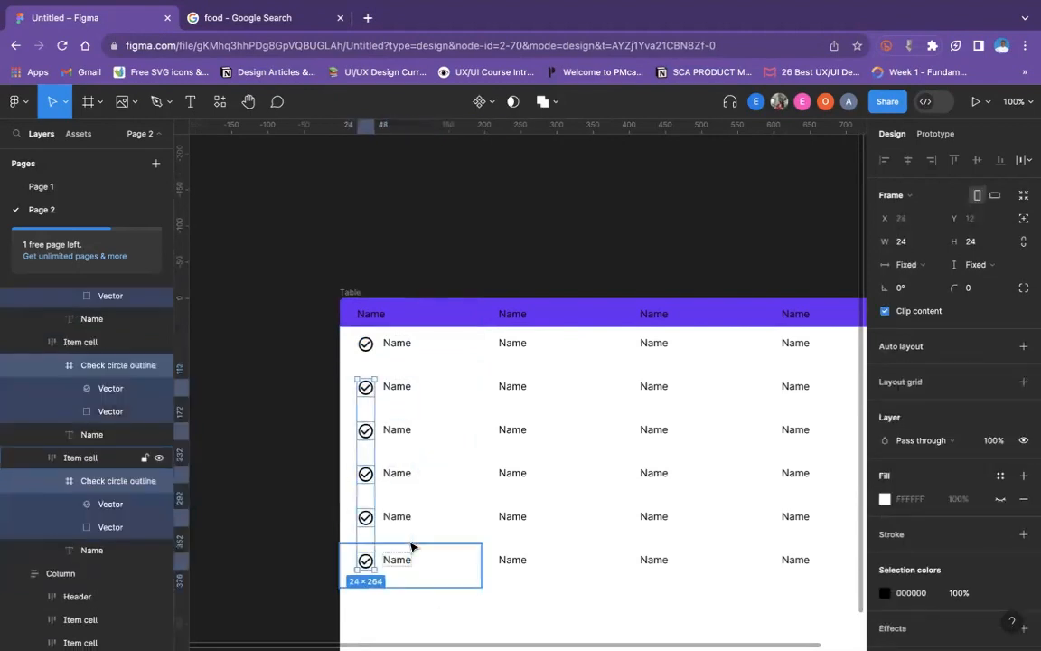
click(411, 274)
scroll(411, 274, right, 3)
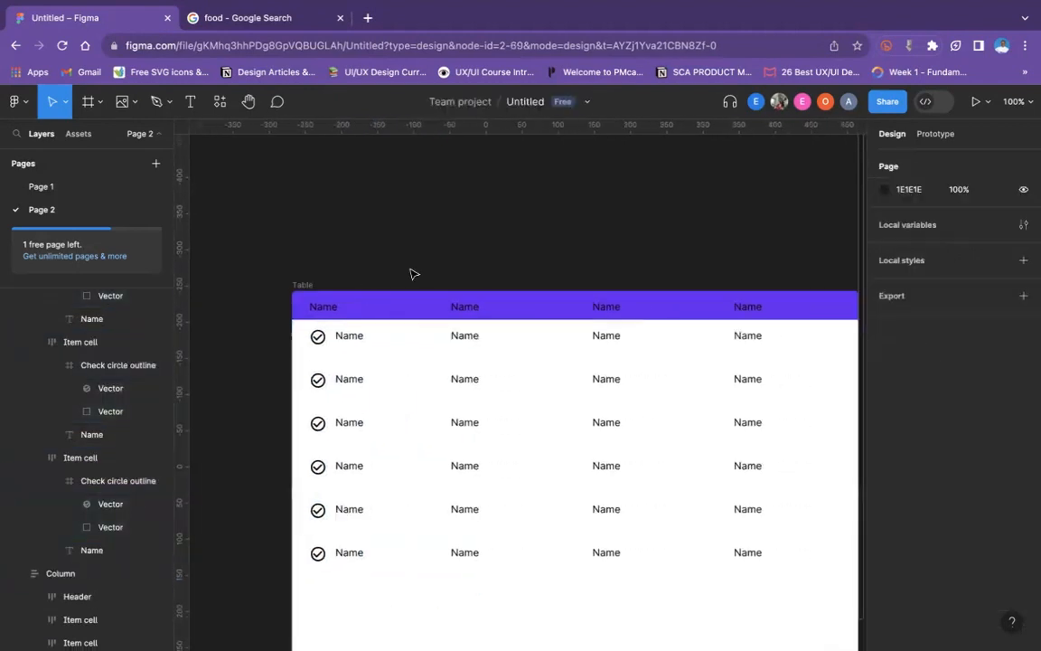
scroll(411, 274, down, 1)
scroll(411, 274, down, 2)
scroll(412, 274, left, 3)
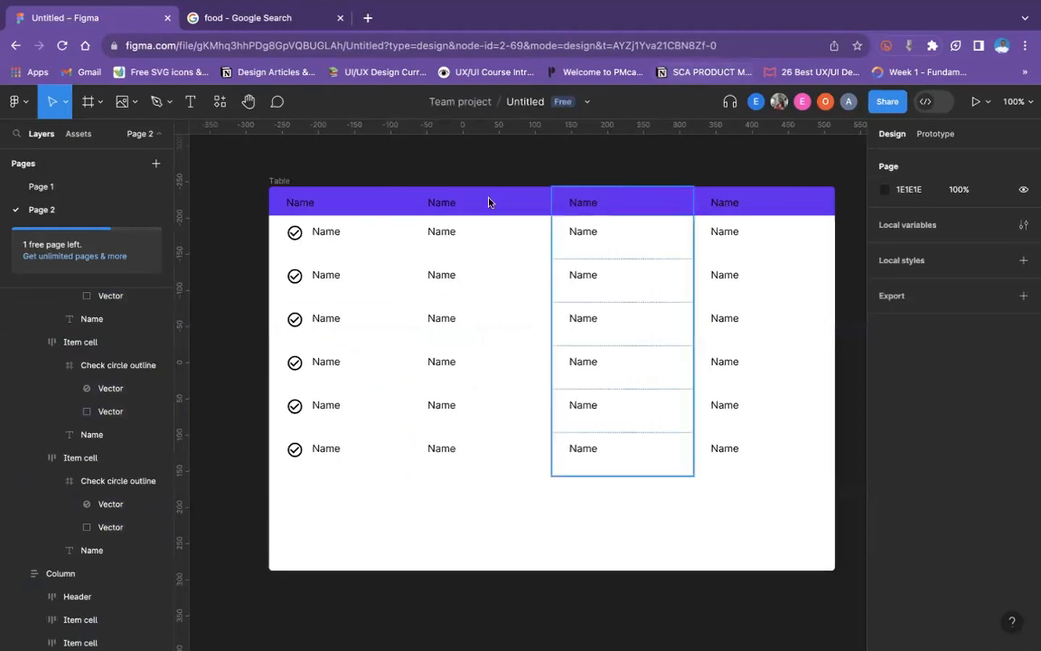
- Select the Header cells of all four columns and change their text color from black to white (FFFFFF)
double_click(320, 208)
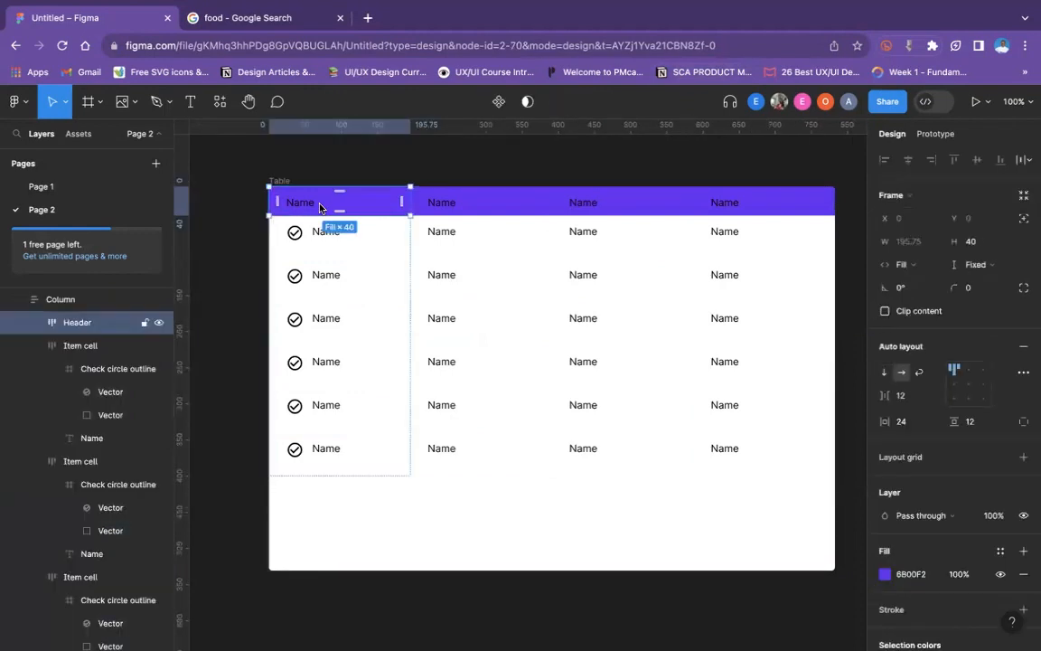
shift+click(438, 210)
shift+click(583, 206)
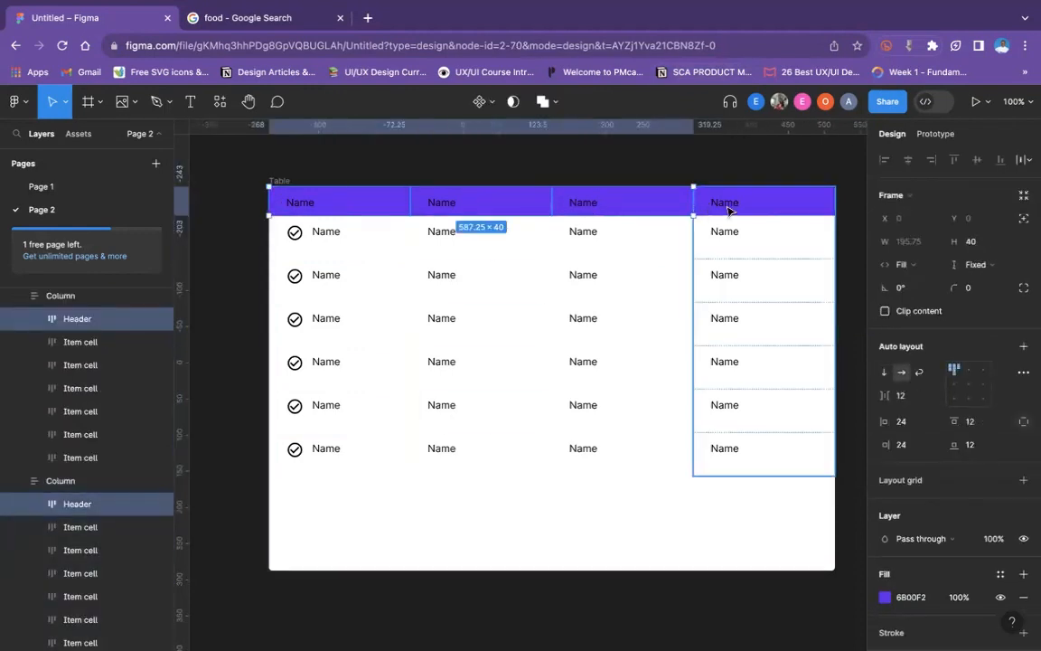
shift+click(727, 206)
scroll(940, 416, down, 3)
scroll(912, 443, up, 3)
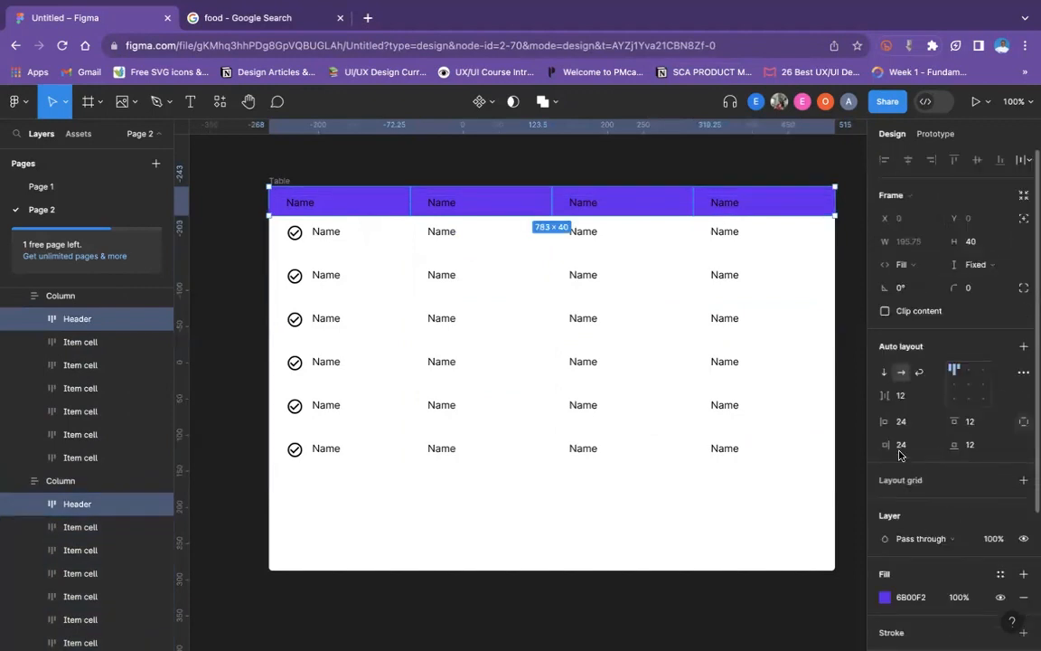
scroll(907, 488, down, 2)
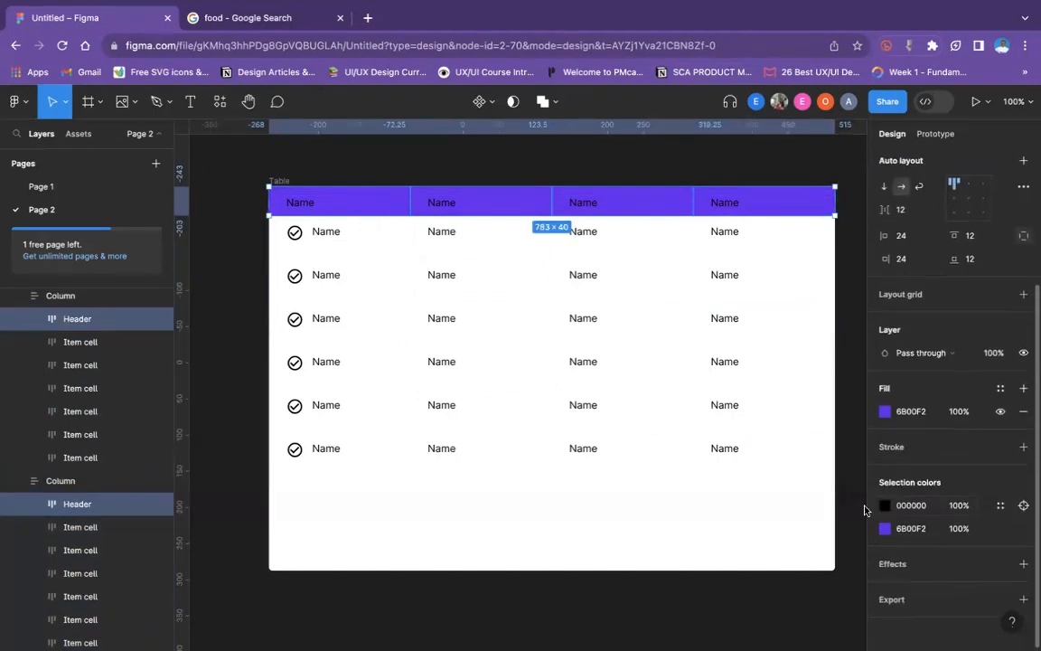
click(885, 505)
click(711, 572)
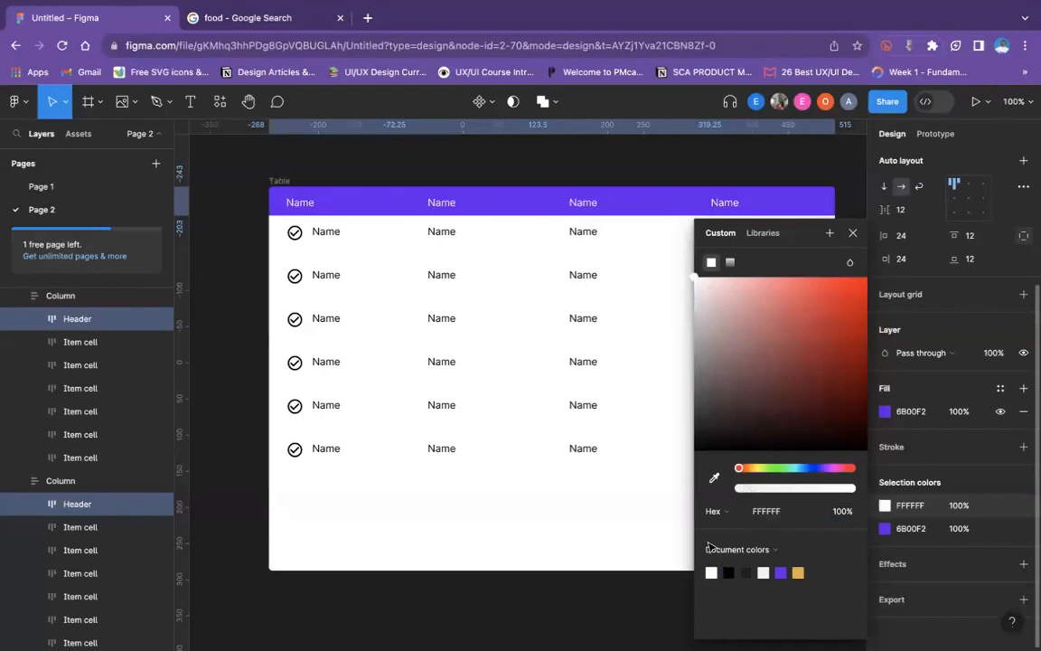
click(534, 174)
- Retype the first column's header as Name and rename the second column's header to User Id
double_click(309, 204)
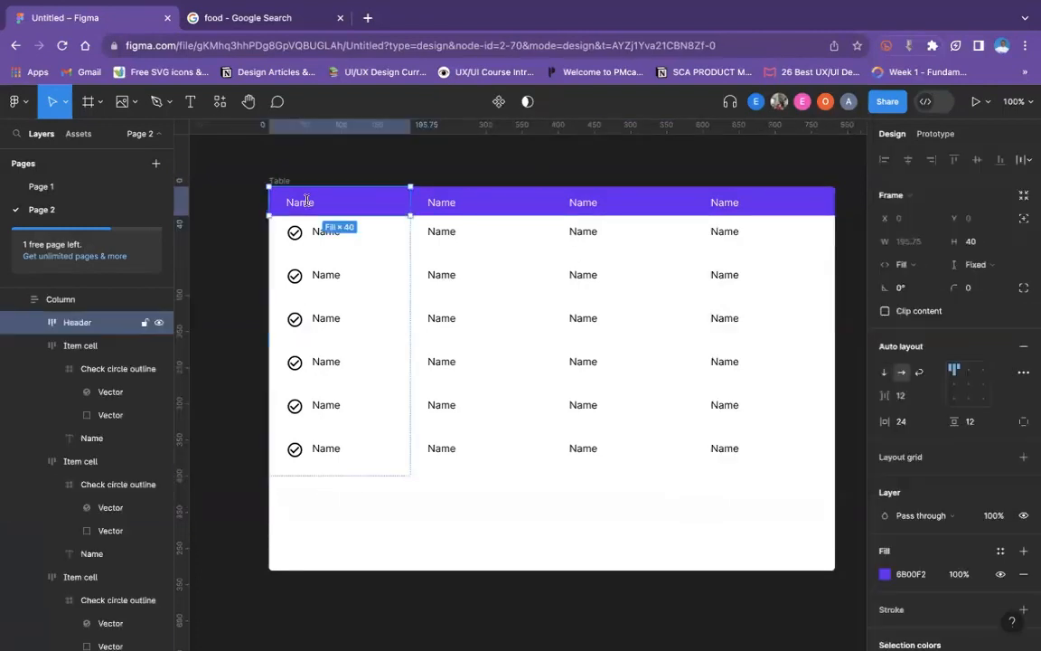
double_click(307, 201)
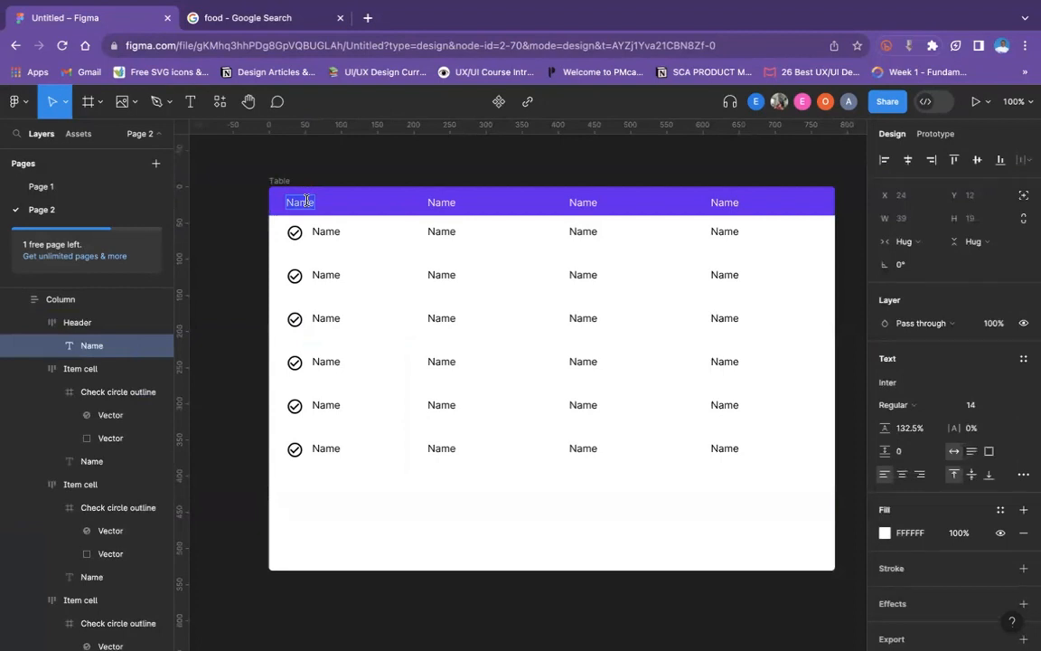
text(Name)
double_click(442, 201)
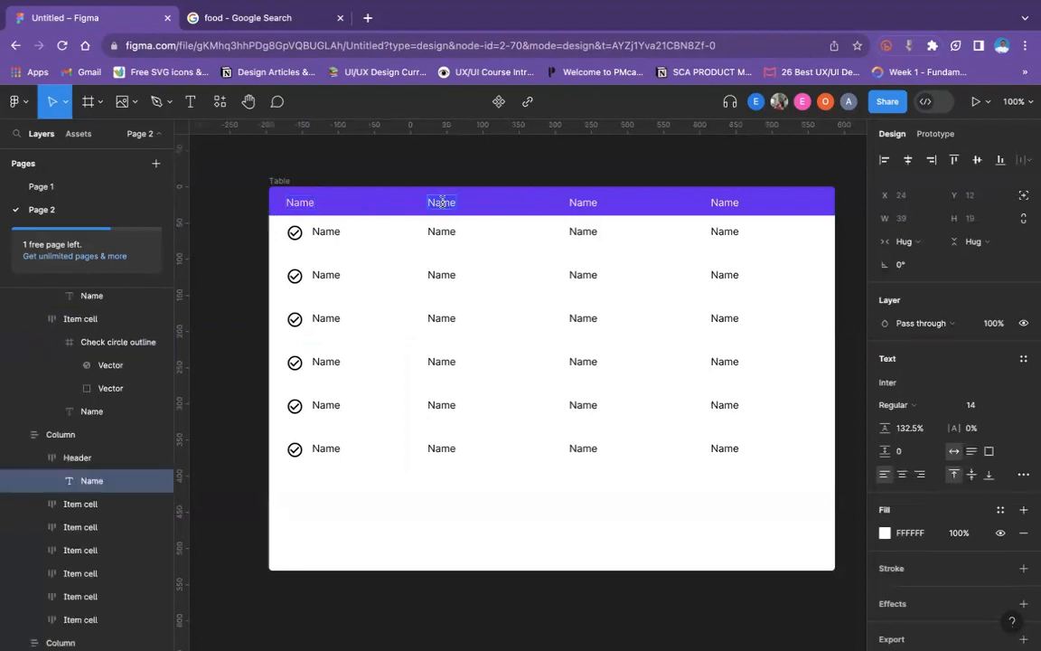
text(user)
key(BackSpace)
key(BackSpace)
key(BackSpace)
text(User Id)
- Rename the third column's header to Phone and the fourth column's header to Status
double_click(575, 203)
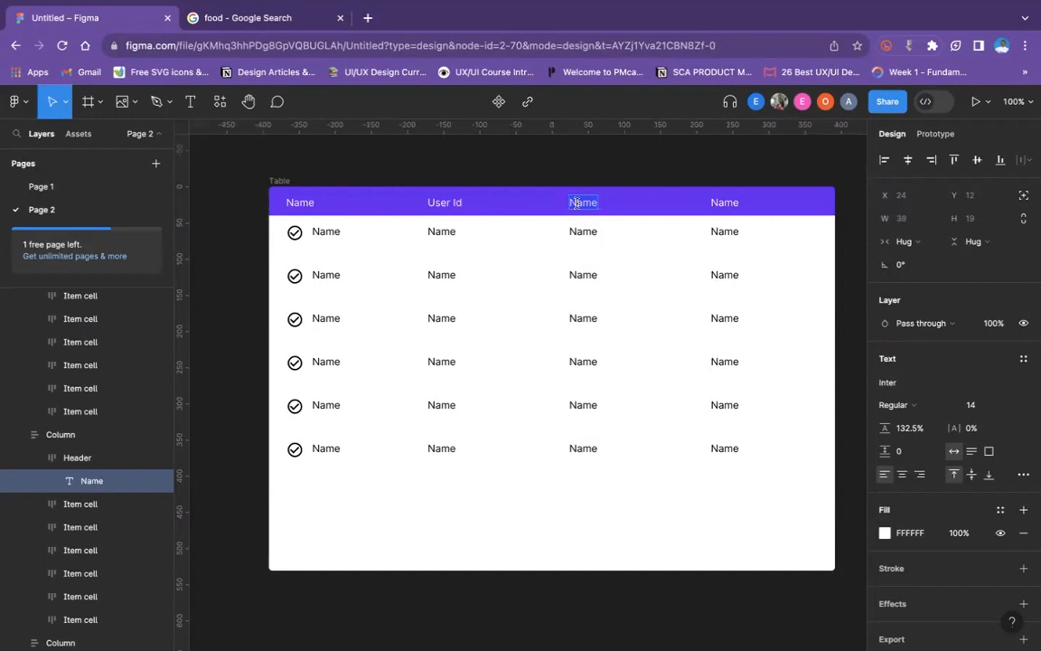
text(Phone)
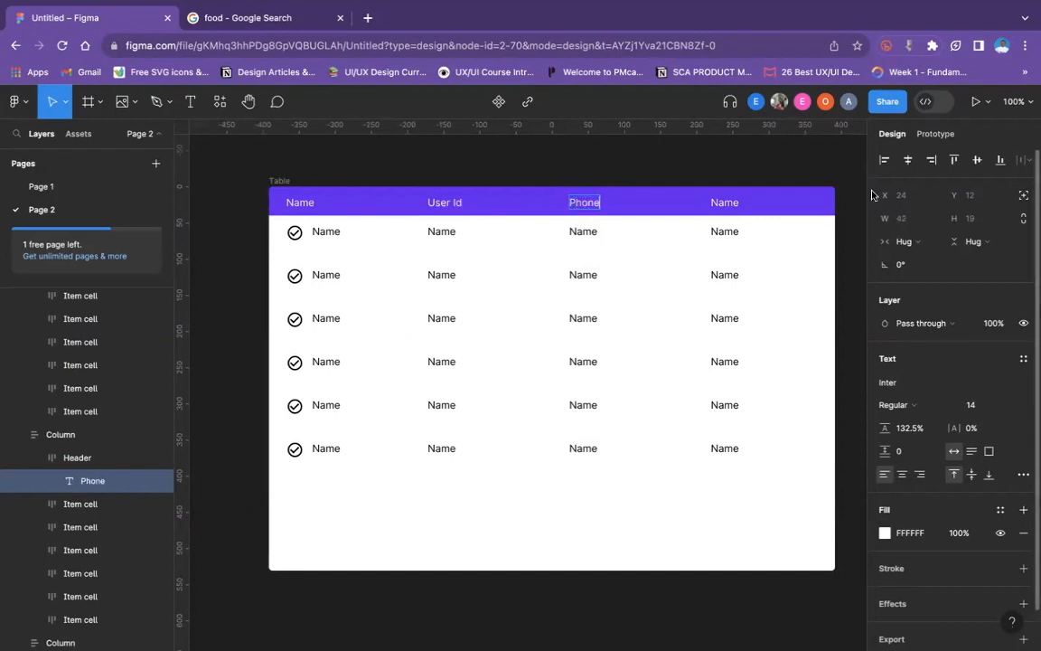
double_click(729, 204)
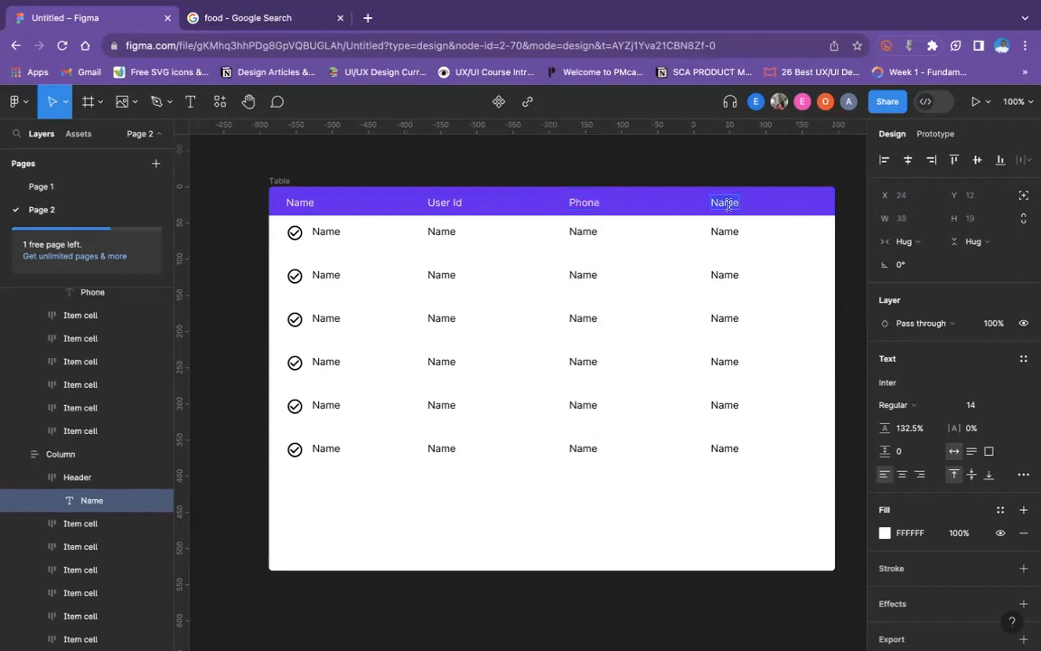
text(Status)
key(Escape)
- Draw a rectangle about 104 × 28 in the empty canvas above the table and set its corner radius to 20
scroll(489, 299, up, 3)
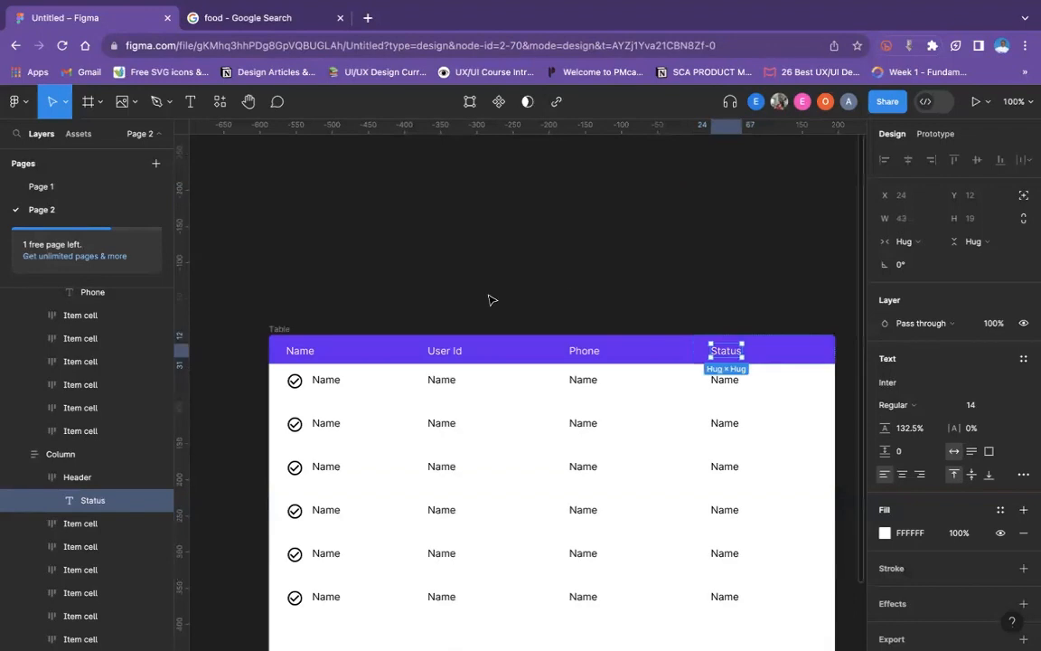
click(444, 258)
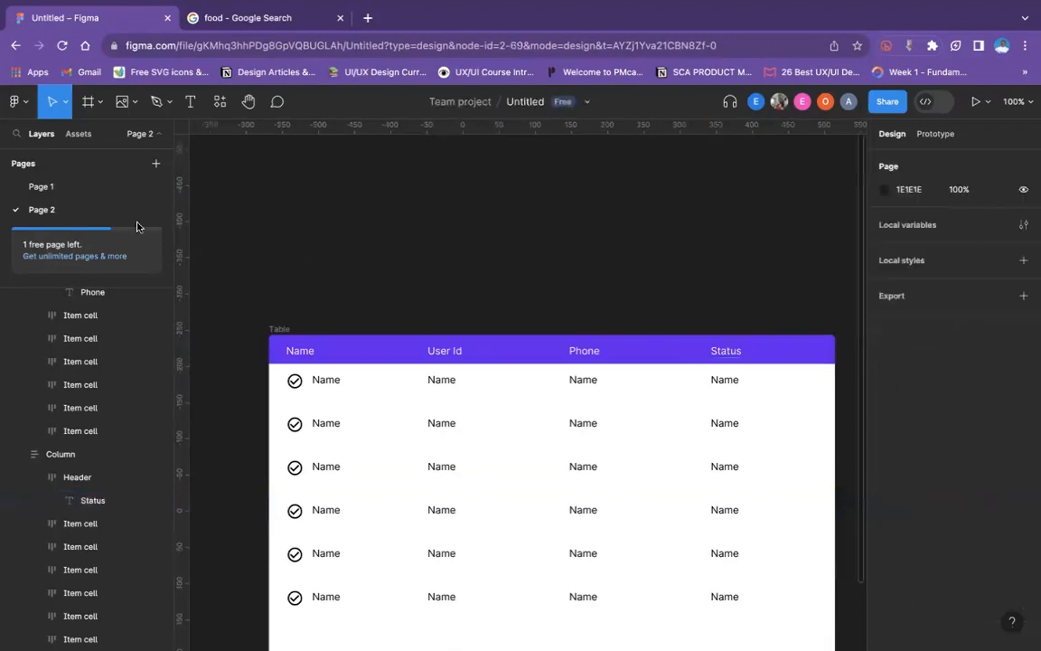
click(100, 101)
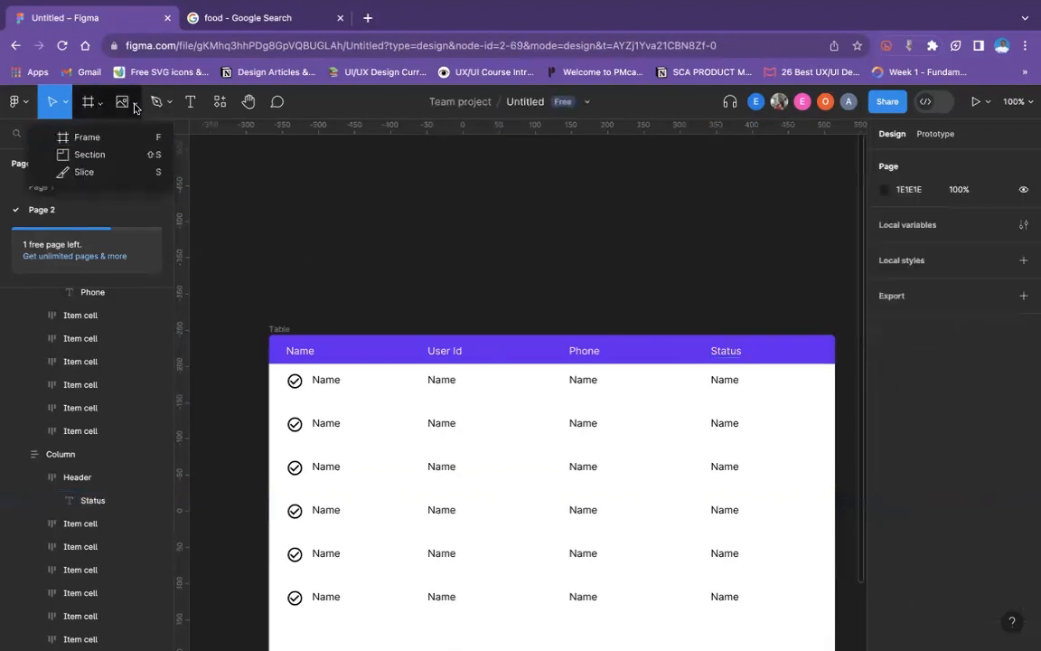
click(134, 101)
click(127, 136)
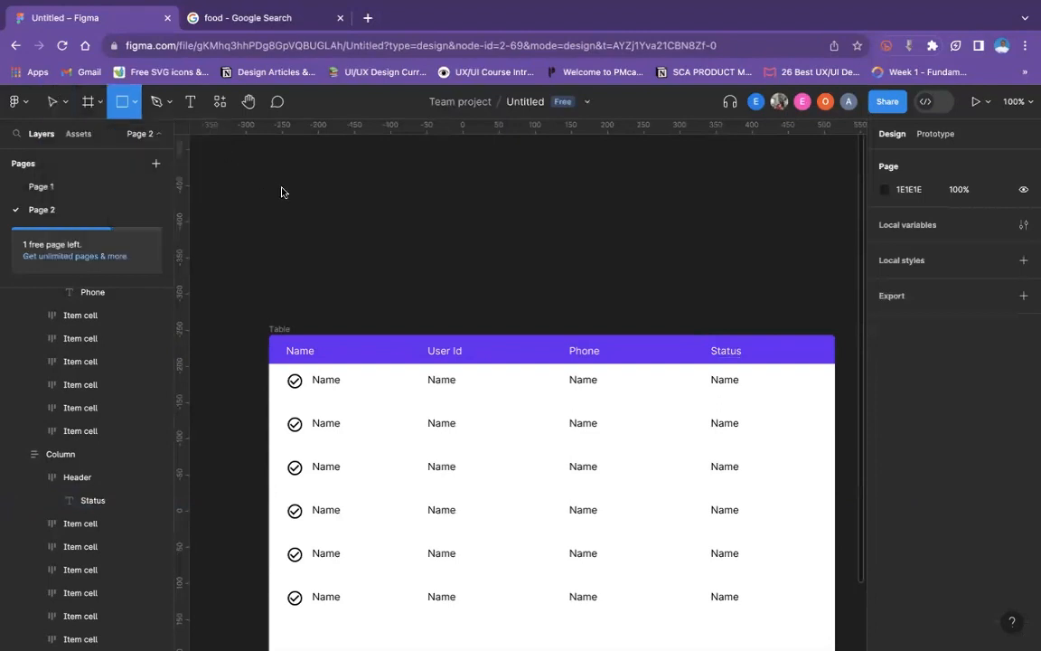
drag(259, 168, 336, 189)
click(989, 242)
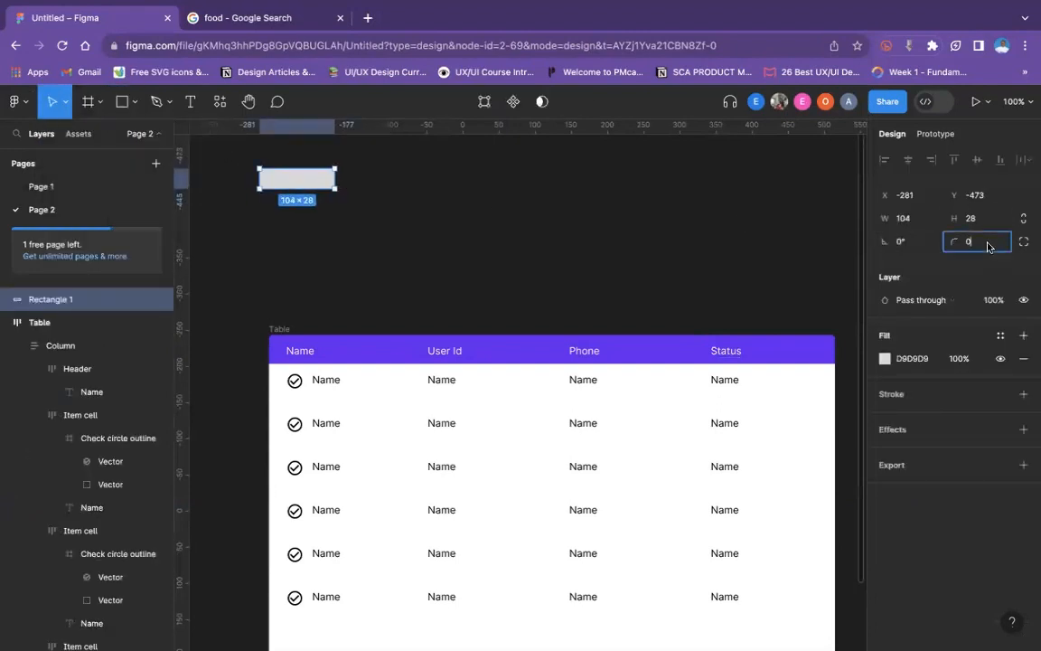
text(2)
key(Return)
click(363, 181)
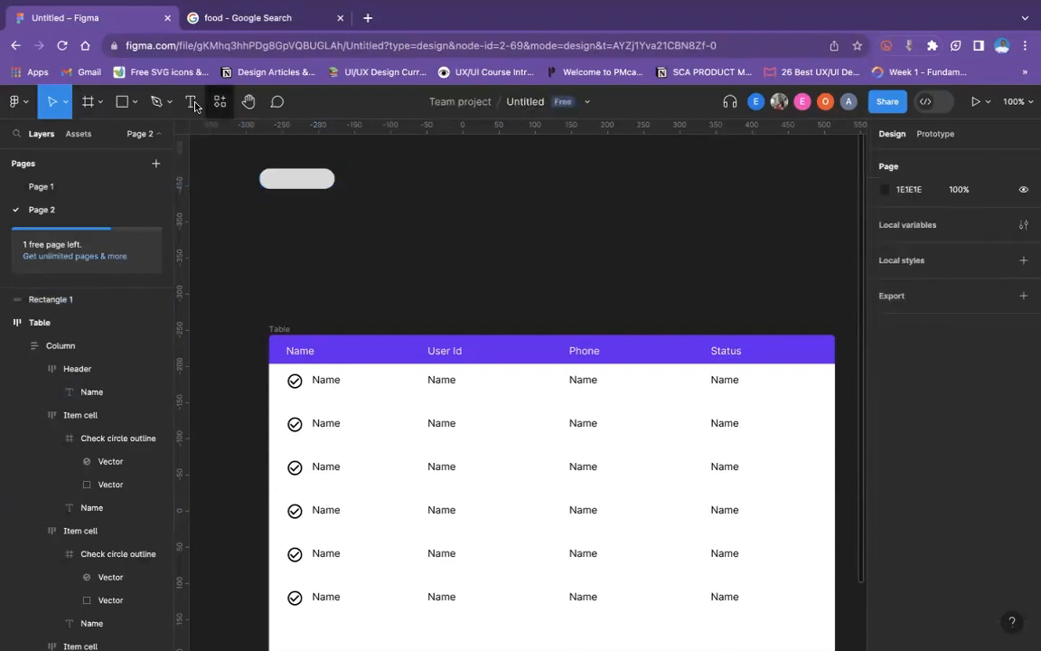
- Add the text Success on the rounded rectangle and center the two objects on each other
click(192, 105)
click(278, 177)
text(S)
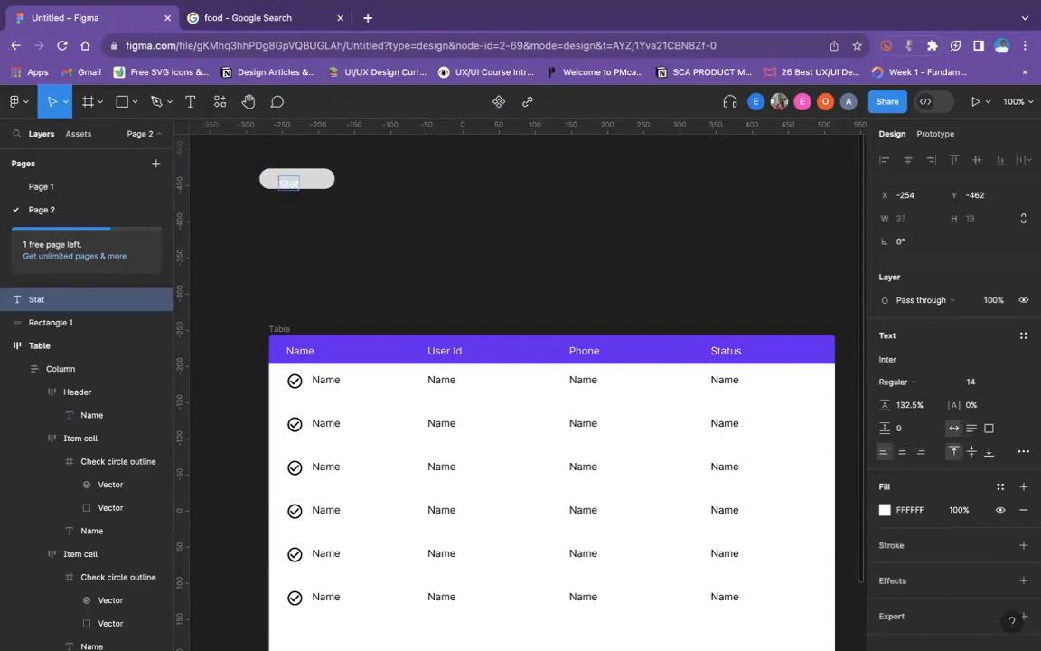
text(uccess)
key(Escape)
shift+click(271, 173)
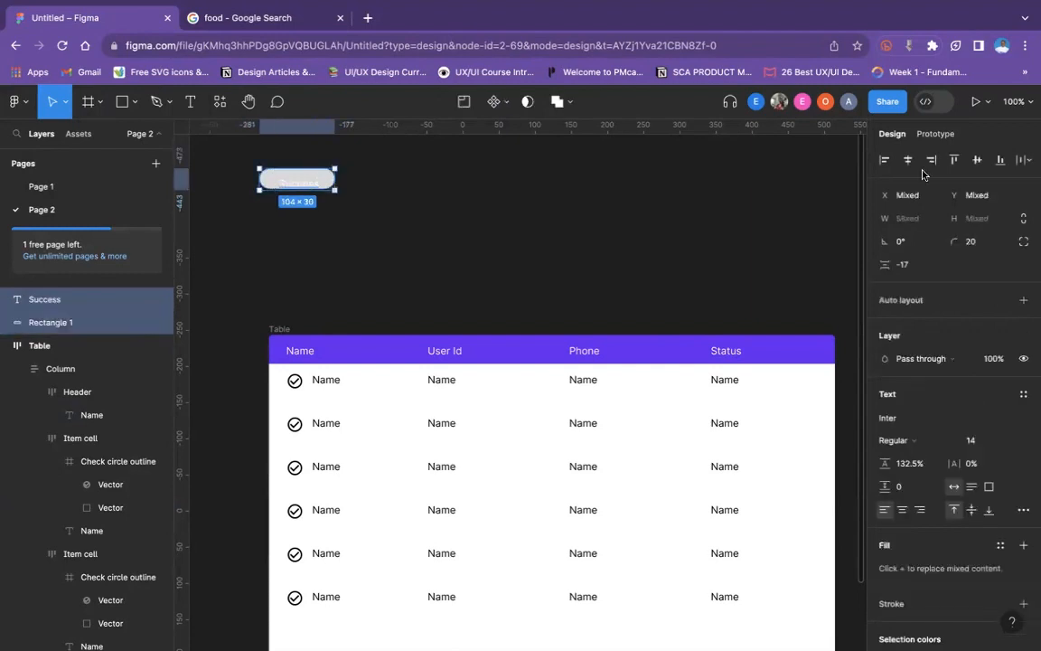
click(974, 160)
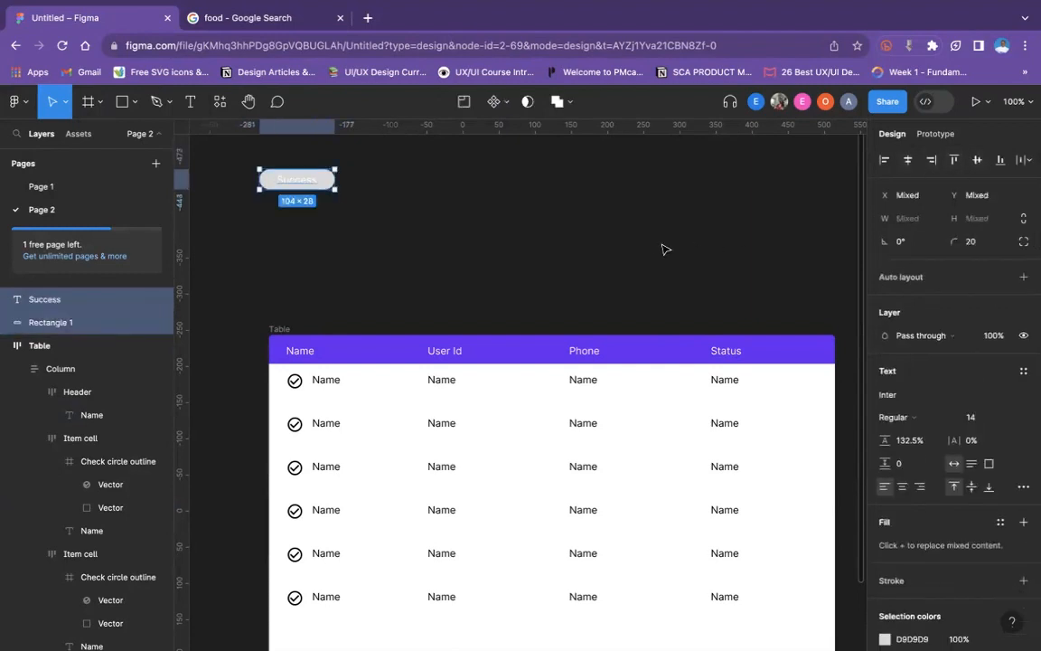
click(578, 241)
- Change the rounded rectangle's fill to green, 36BB63
click(328, 181)
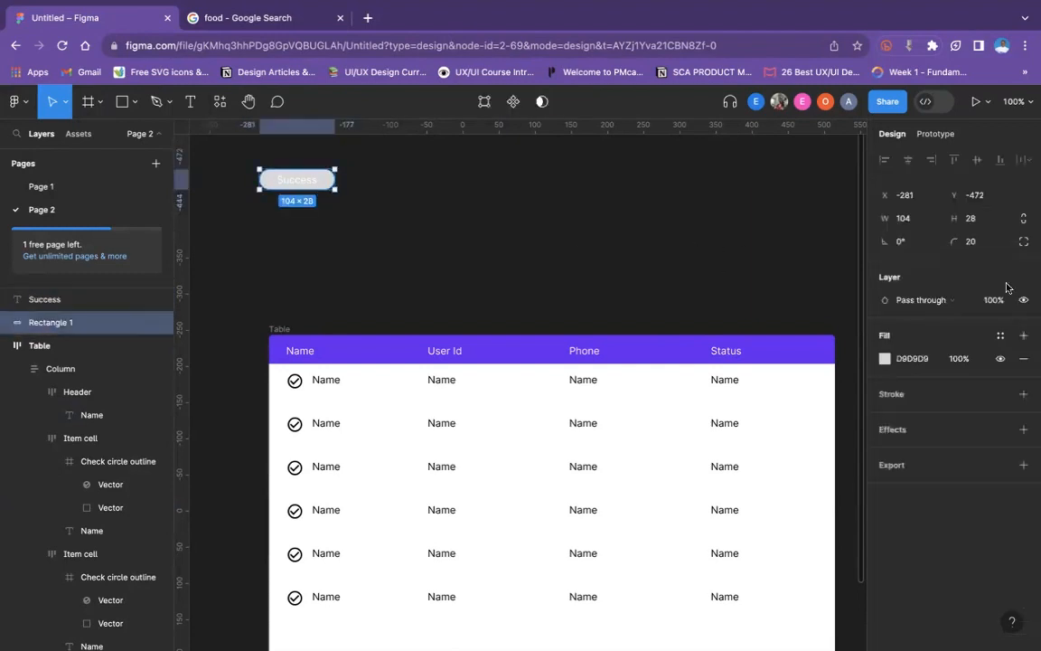
click(881, 359)
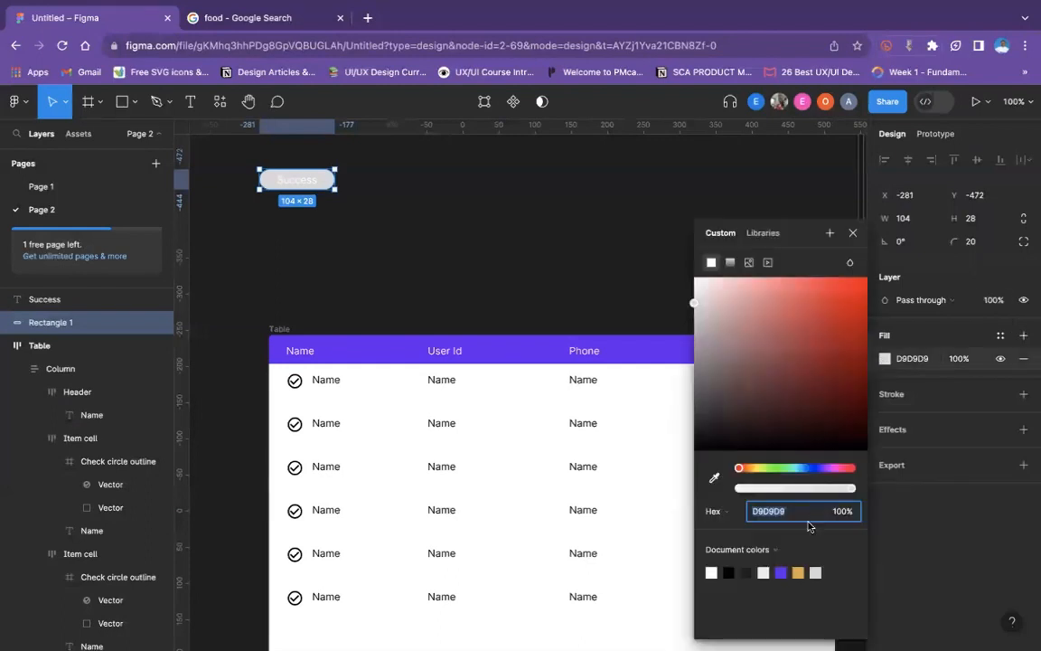
click(782, 468)
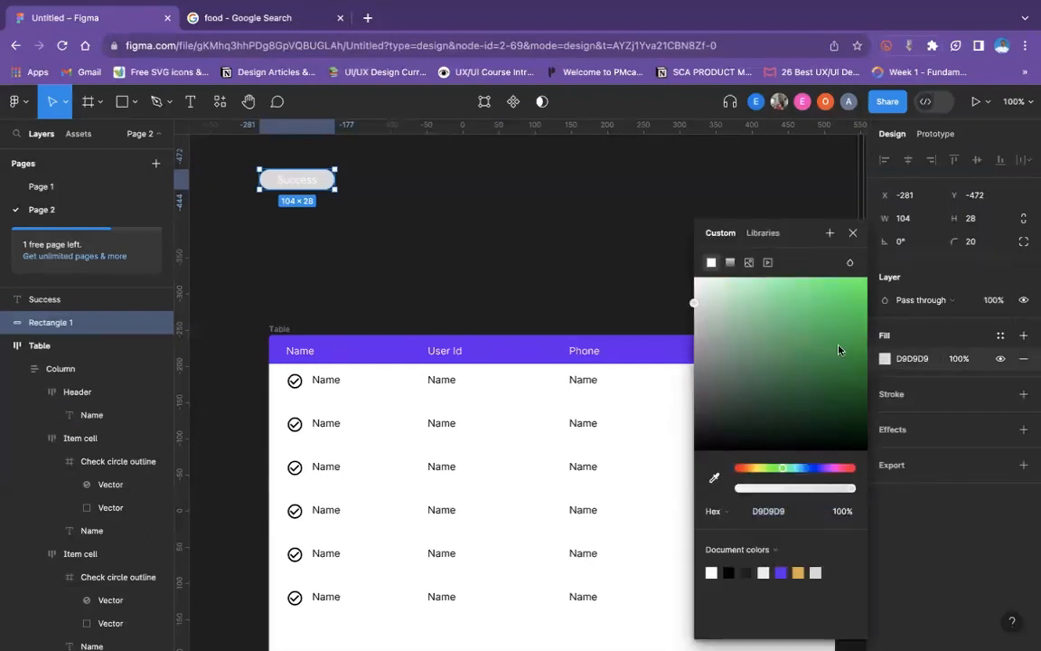
drag(839, 348, 849, 283)
click(817, 323)
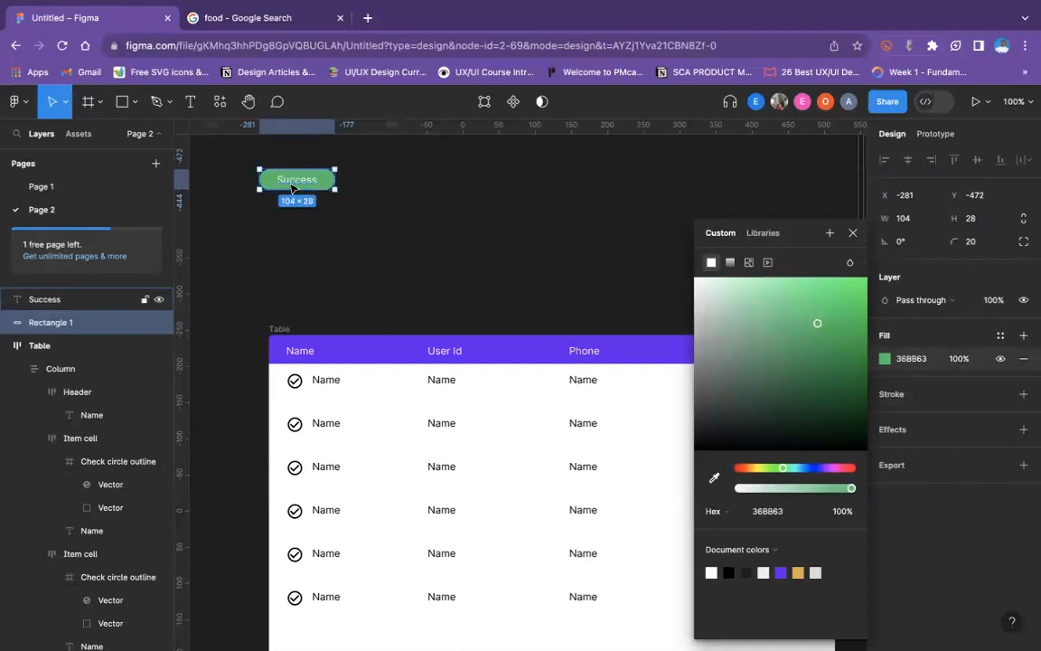
- Combine the Success text and the green rectangle into one auto layout frame
click(261, 185)
shift+click(257, 183)
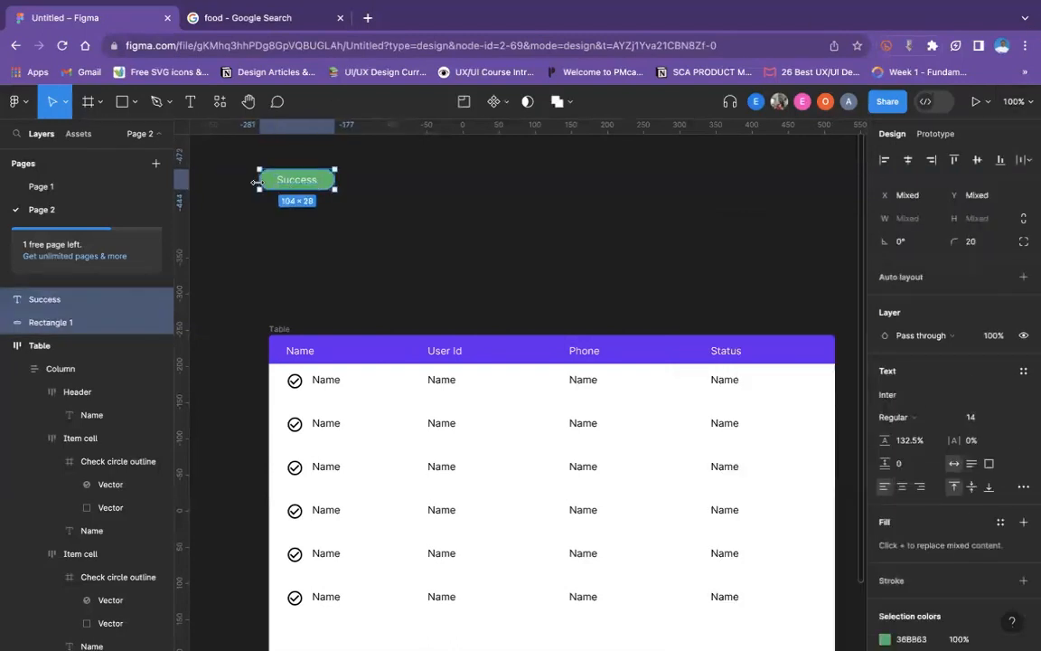
key(shift+a)
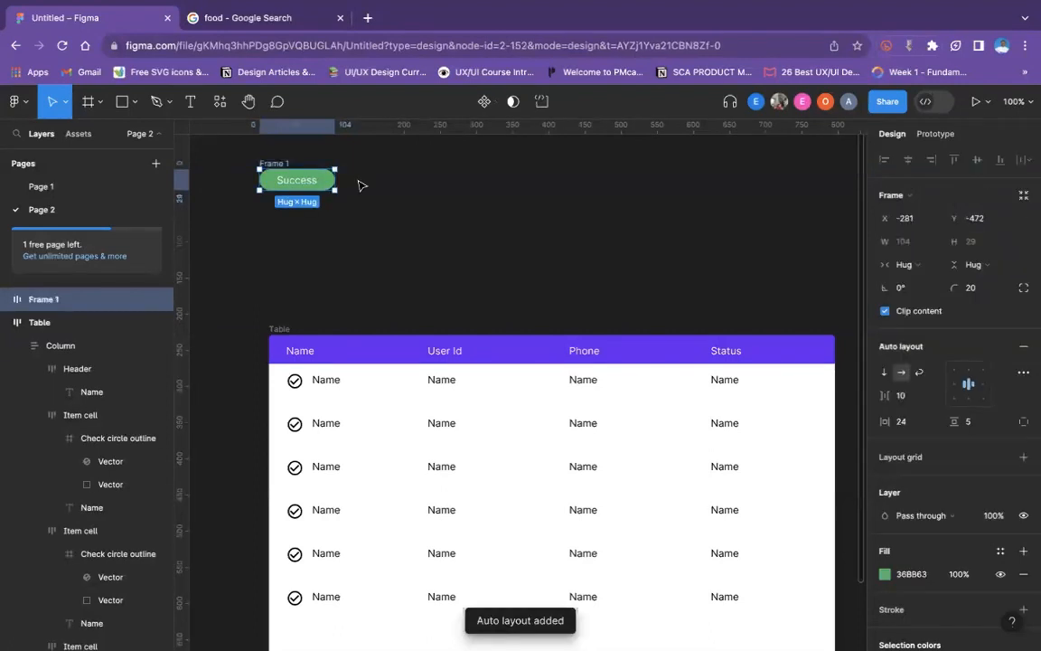
- Turn the Success badge frame into a component and add a variant property to it
click(484, 101)
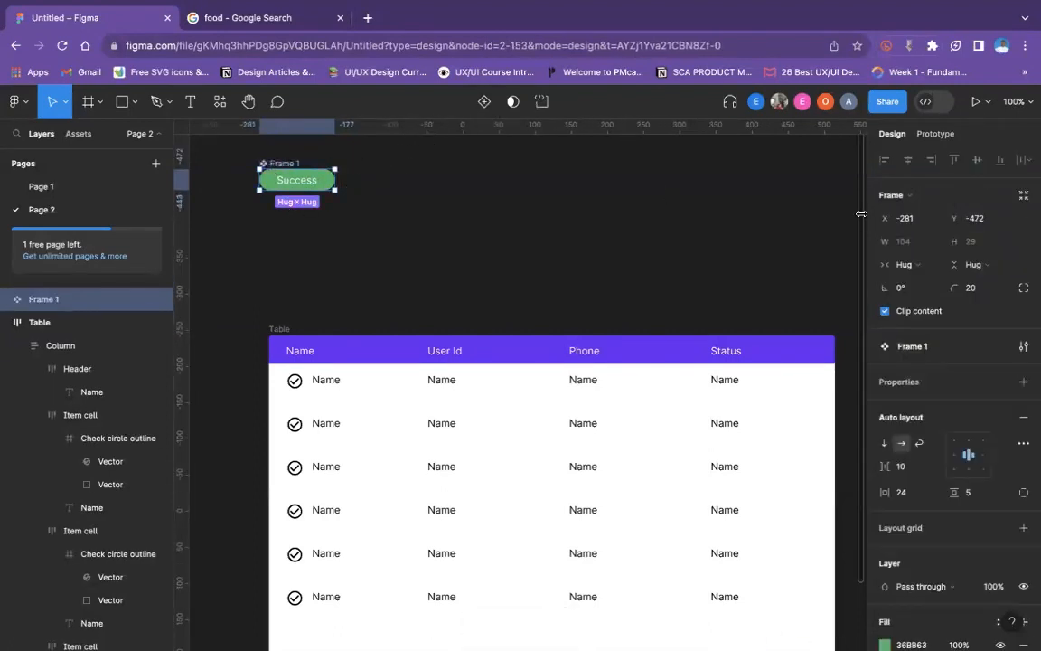
click(1022, 380)
click(904, 429)
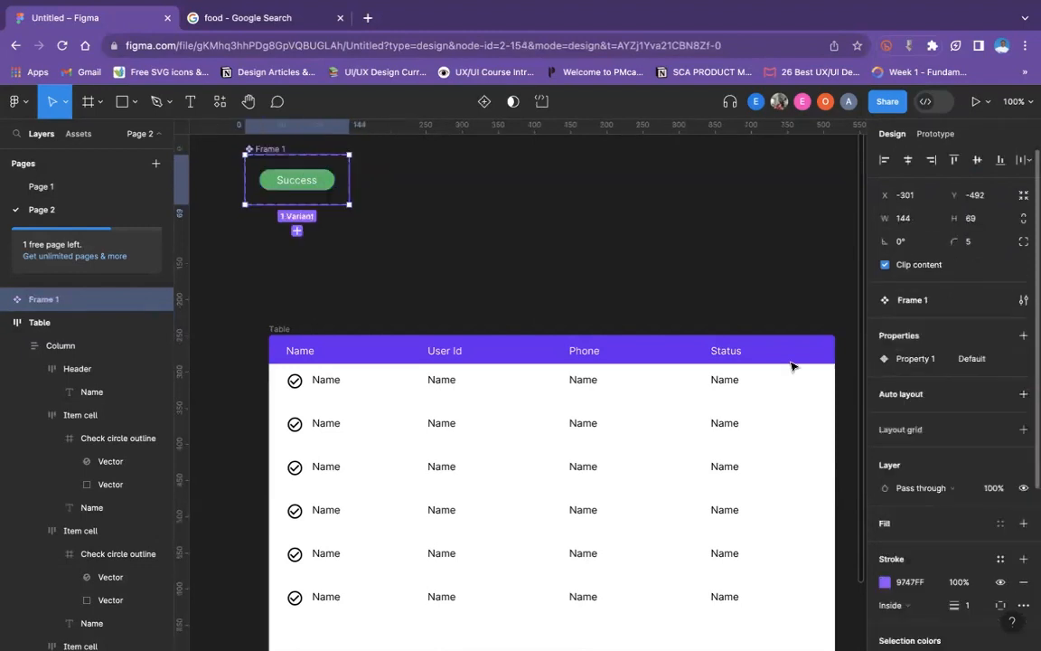
- Add a second variant to the badge component and change its text to Failed
click(297, 230)
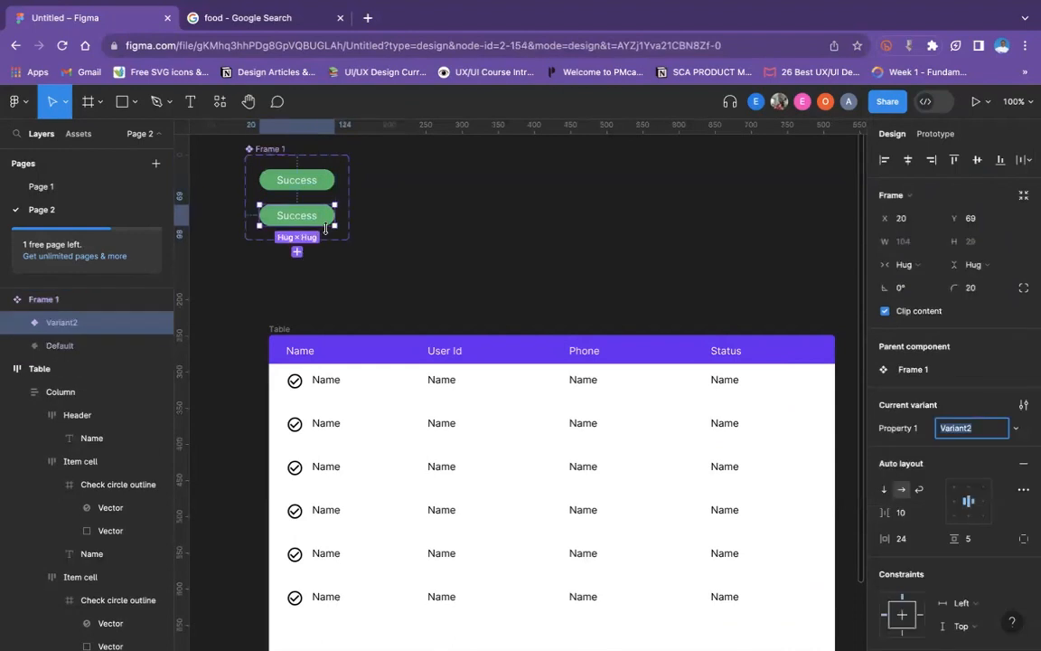
click(326, 223)
double_click(304, 224)
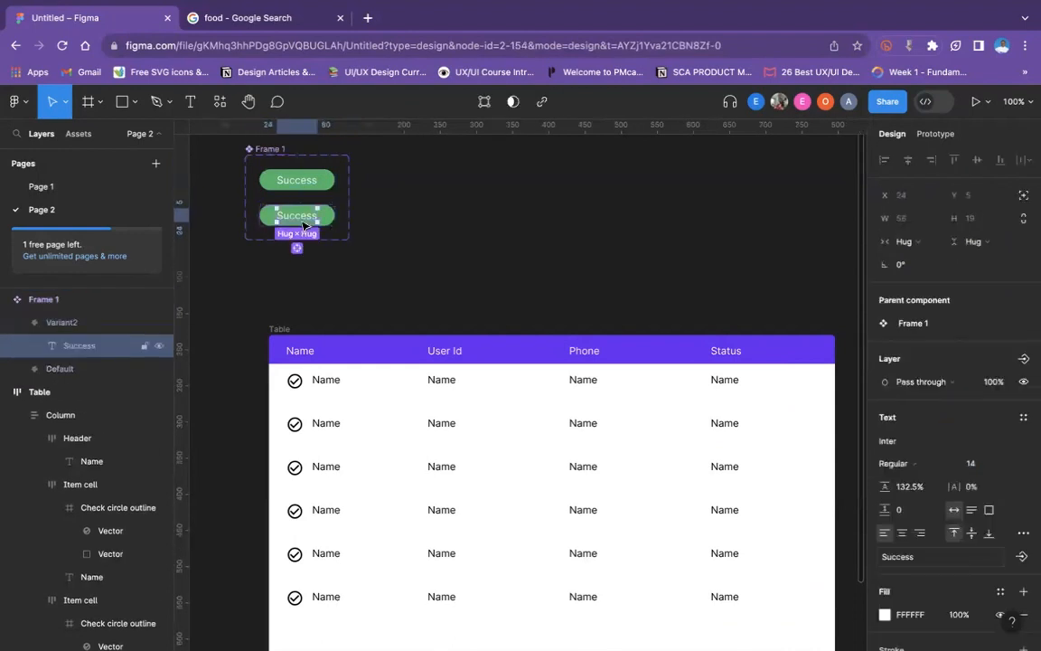
double_click(300, 218)
text(Failed)
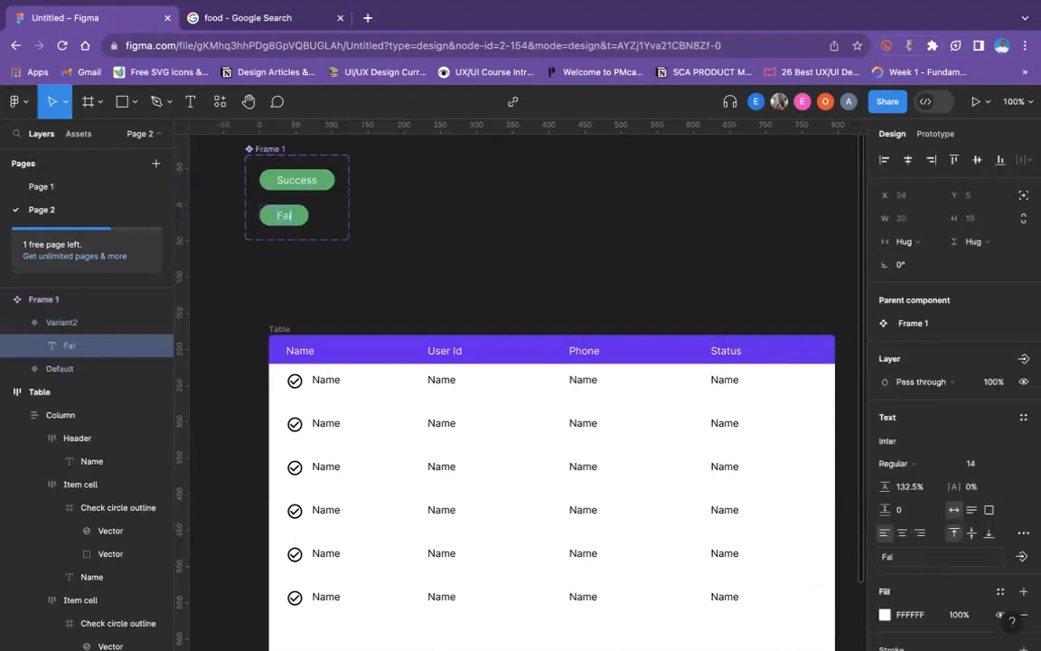
click(404, 225)
click(402, 225)
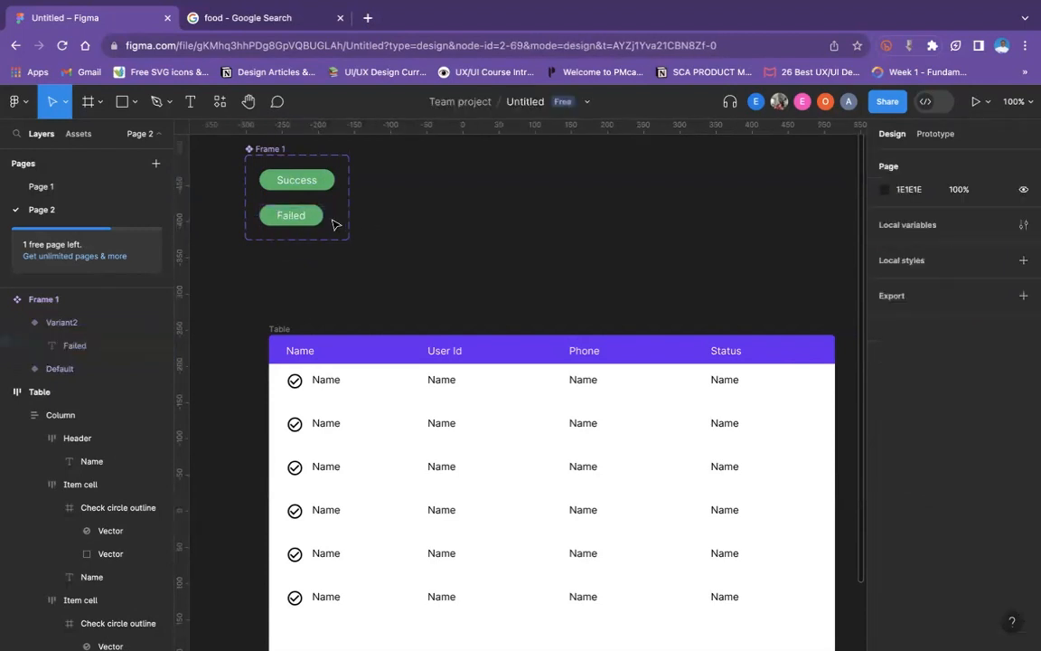
- Change the fill of the Failed badge variant to red, BD242D
click(316, 219)
scroll(1031, 533, down, 5)
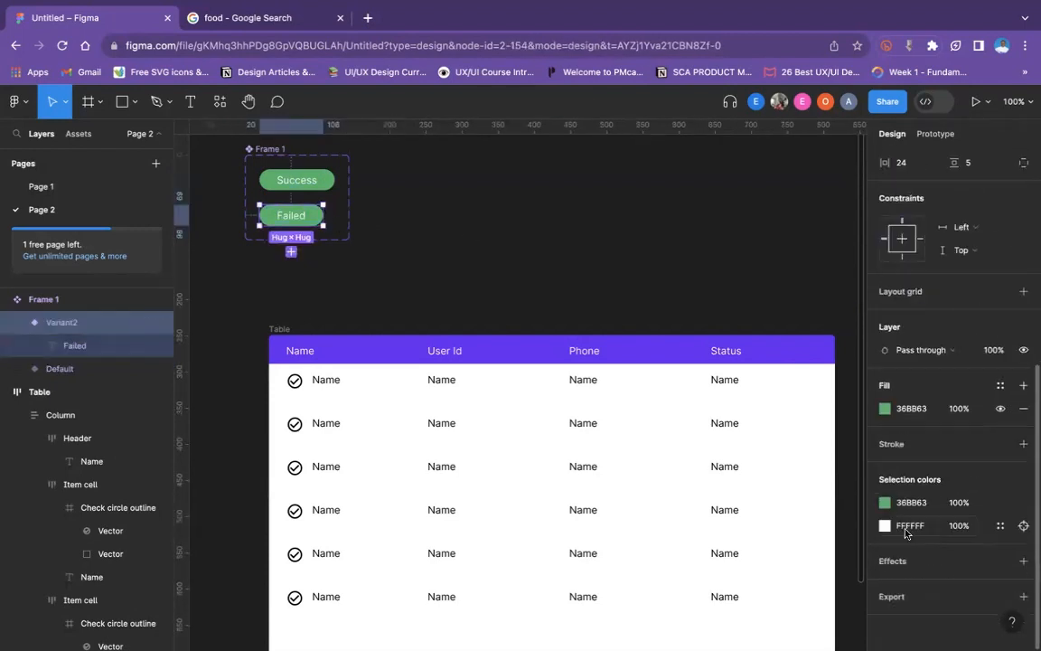
click(885, 409)
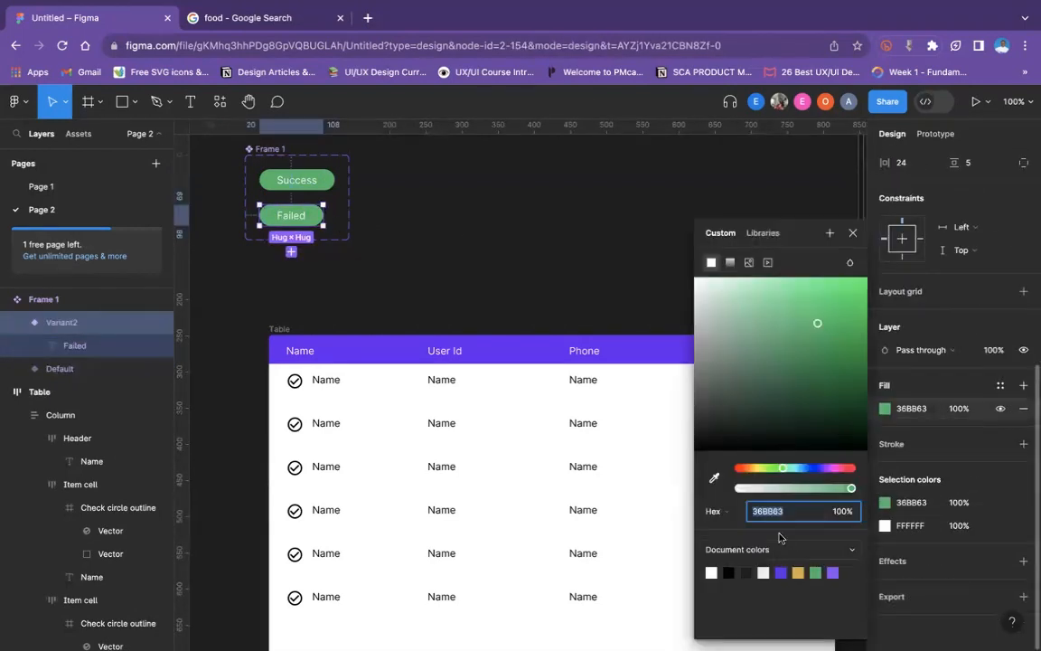
click(747, 471)
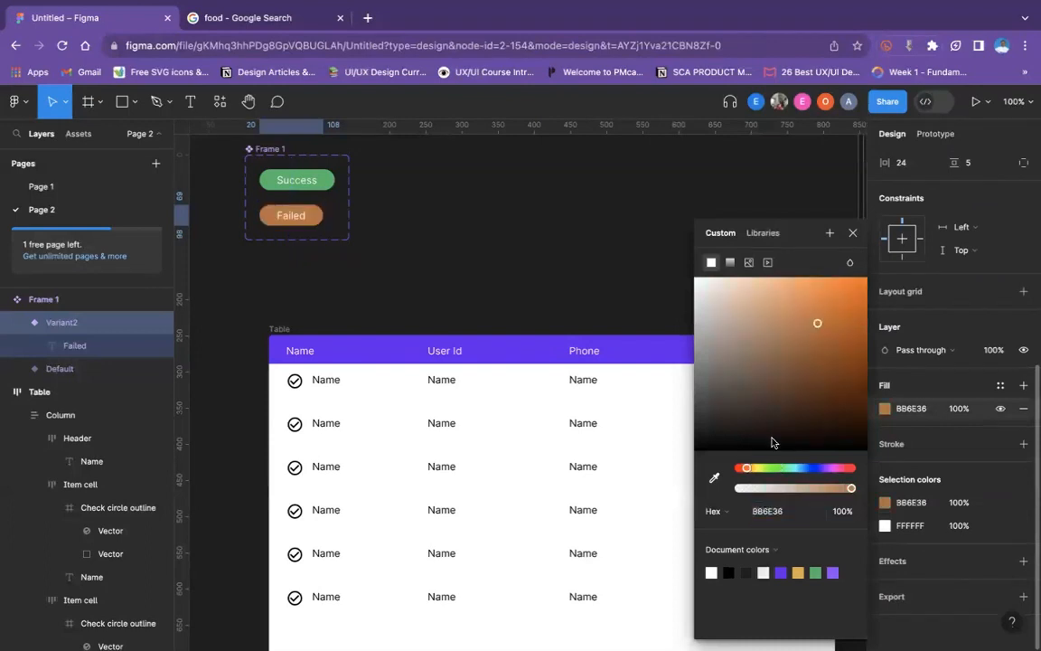
click(850, 470)
click(829, 353)
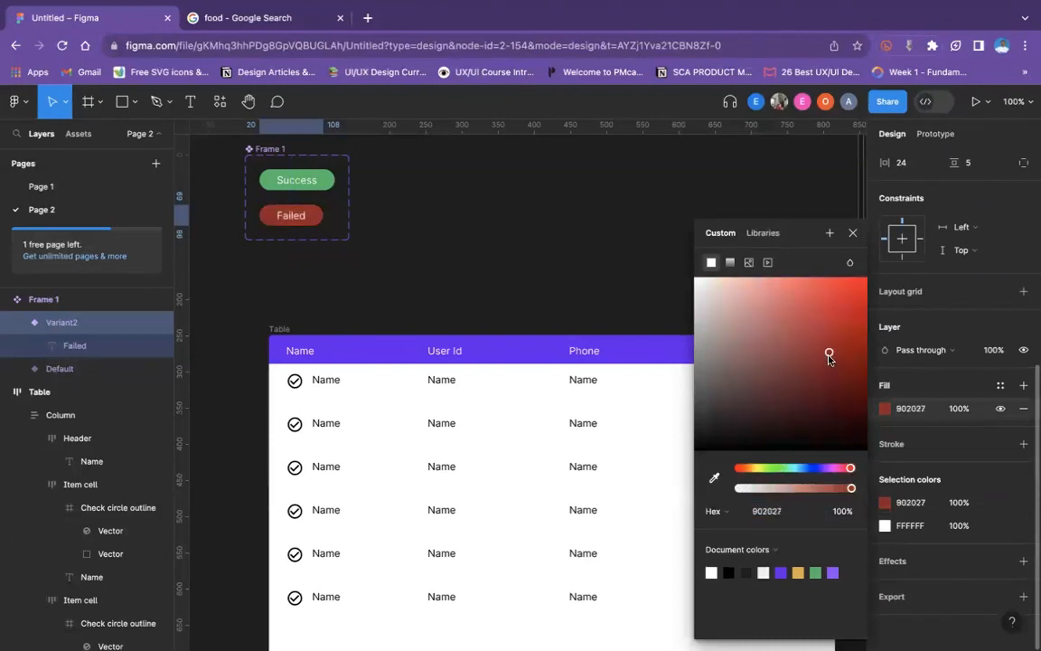
drag(829, 353, 831, 341)
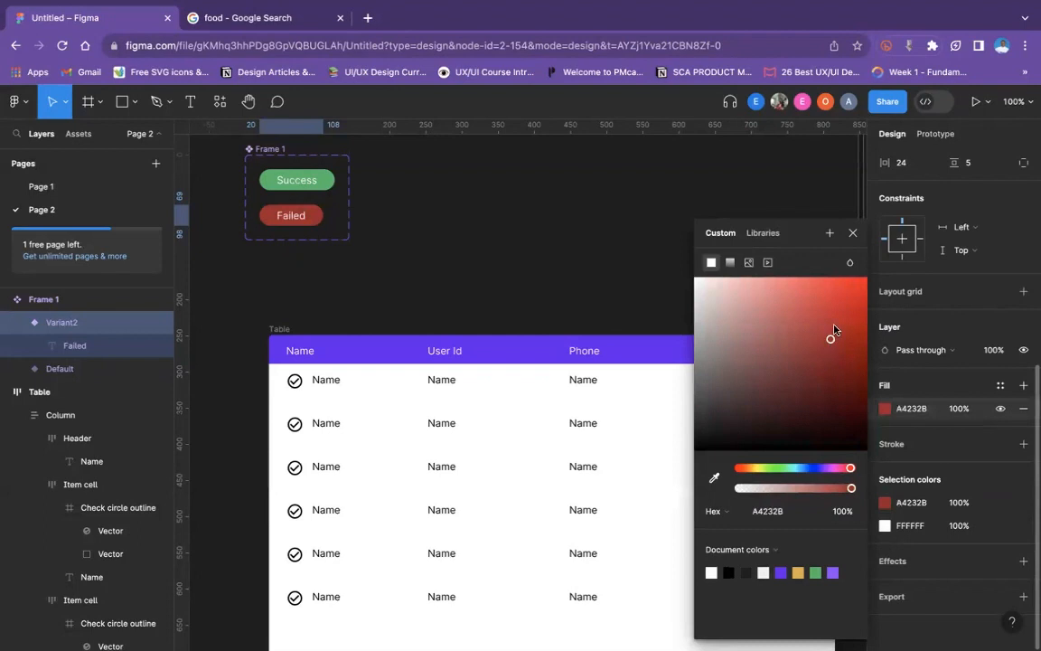
click(571, 264)
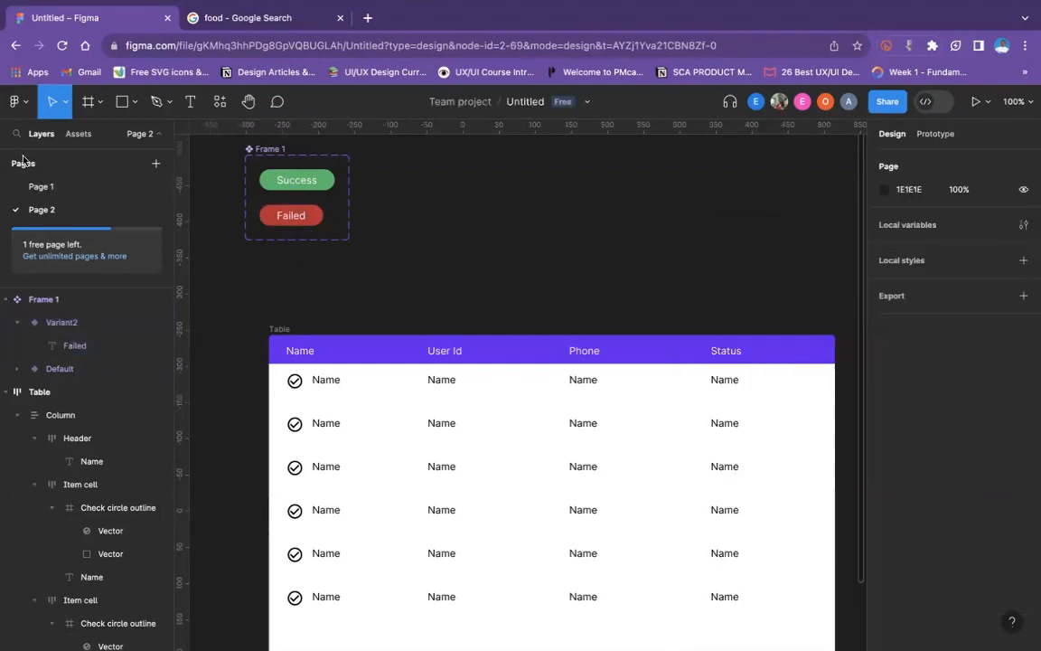
- Insert a Success badge instance from the local components into the first Status cell and delete the placeholder Name text there
click(78, 134)
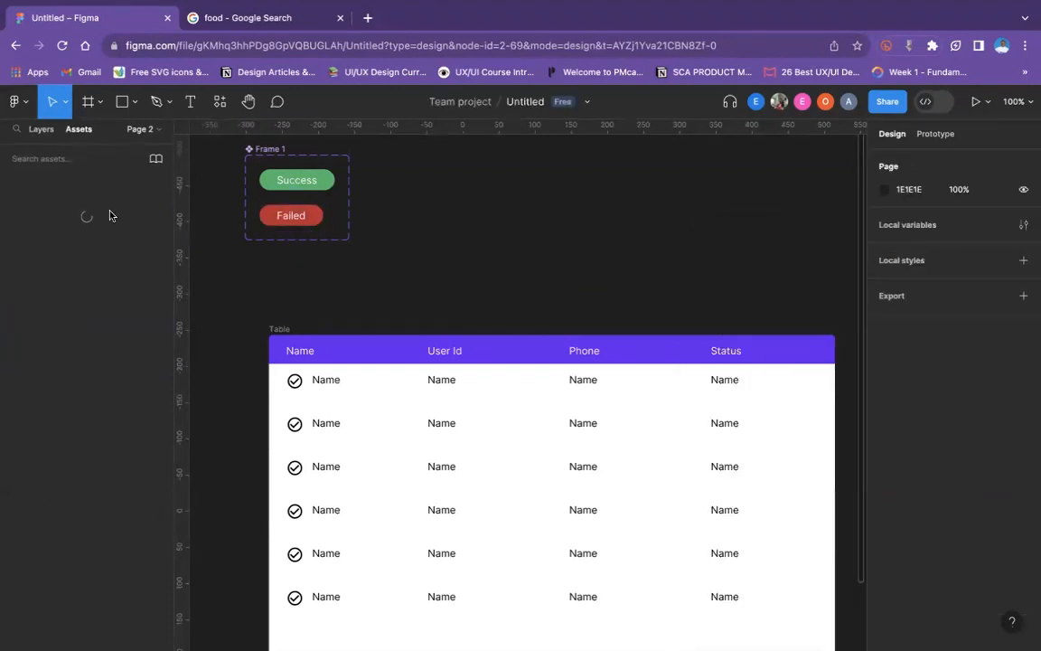
drag(104, 262, 717, 381)
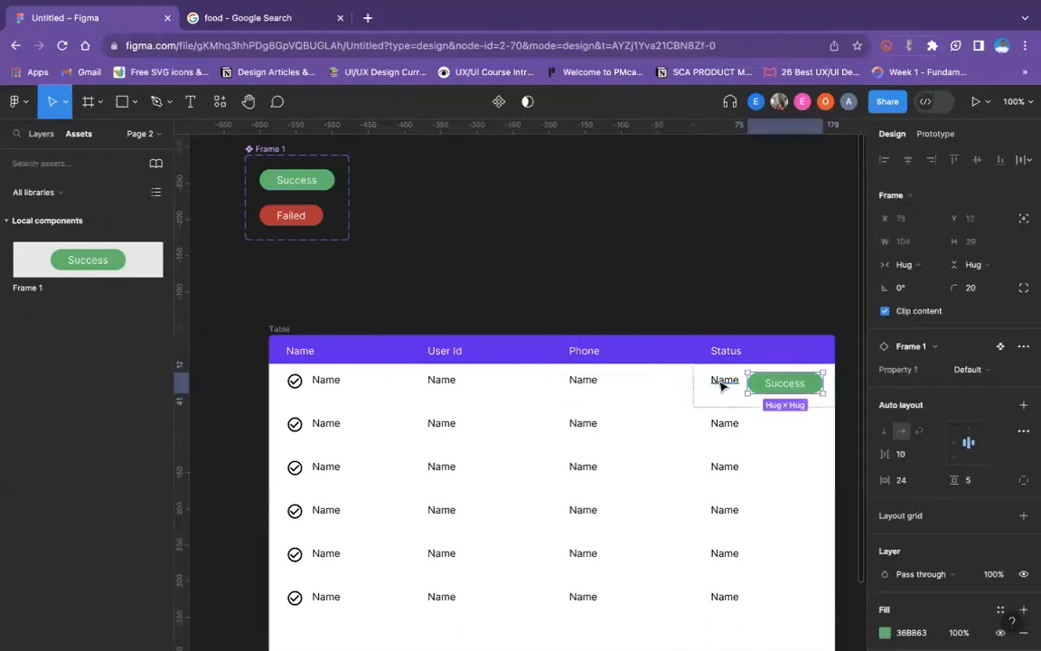
click(721, 386)
key(Delete)
scroll(736, 378, down, 1)
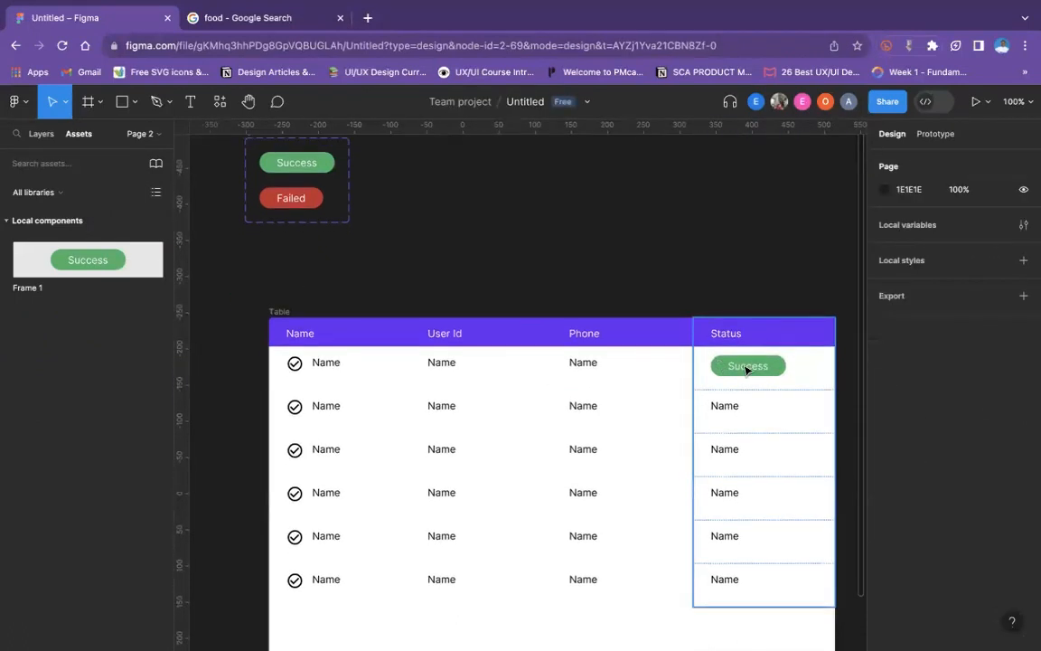
- Copy the Success badge from the first Status cell into each of the five Status cells below it
click(748, 372)
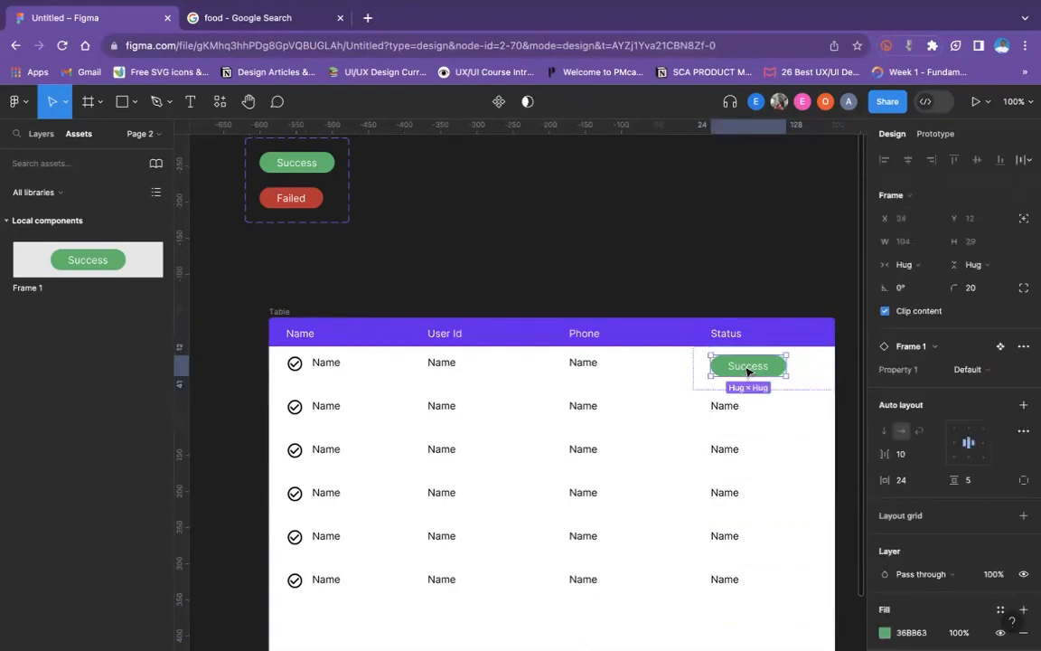
click(739, 409)
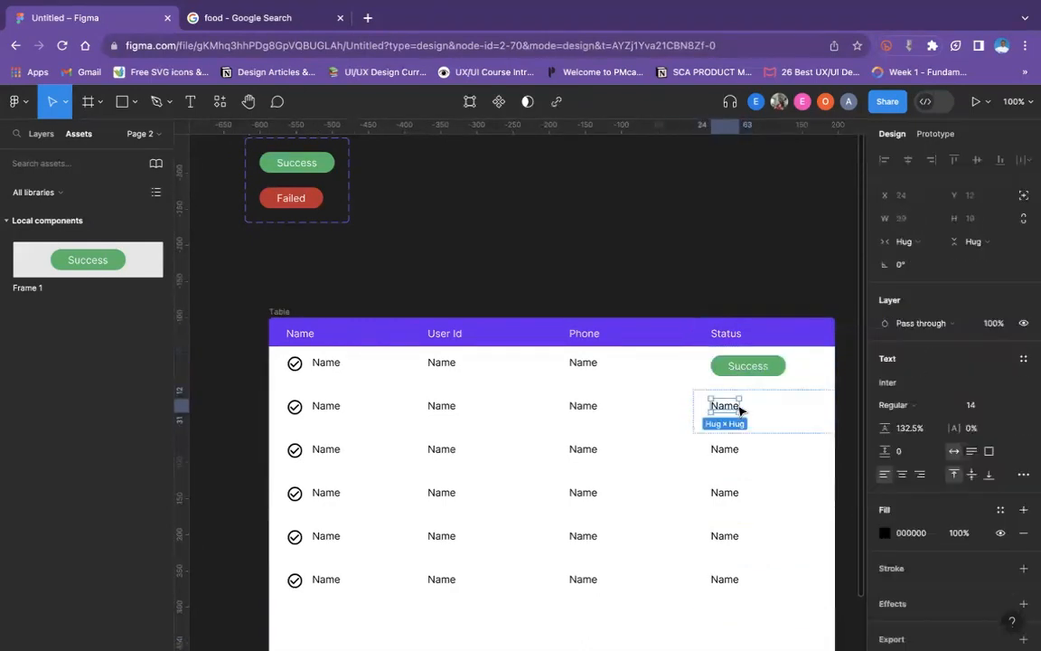
key(ctrl+v)
click(727, 448)
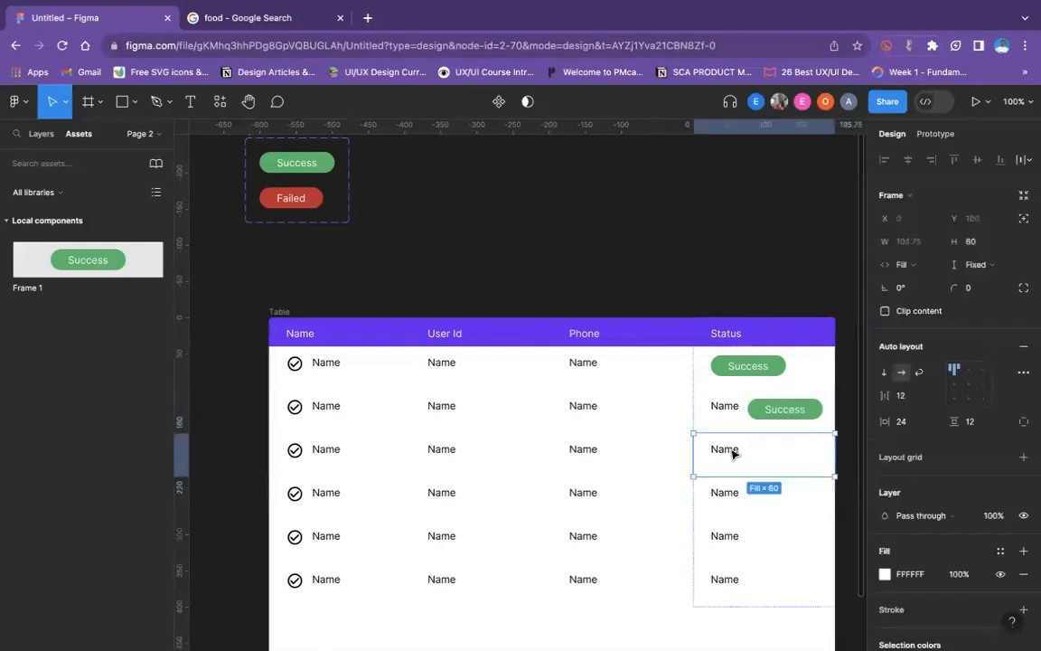
double_click(731, 449)
key(ctrl+v)
click(735, 495)
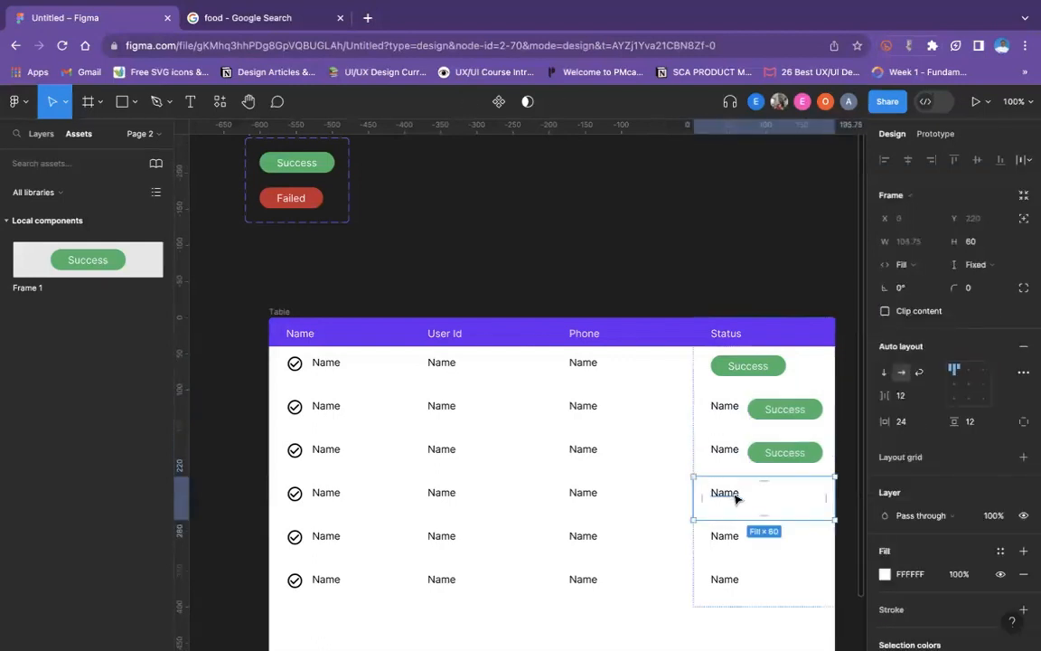
key(ctrl+v)
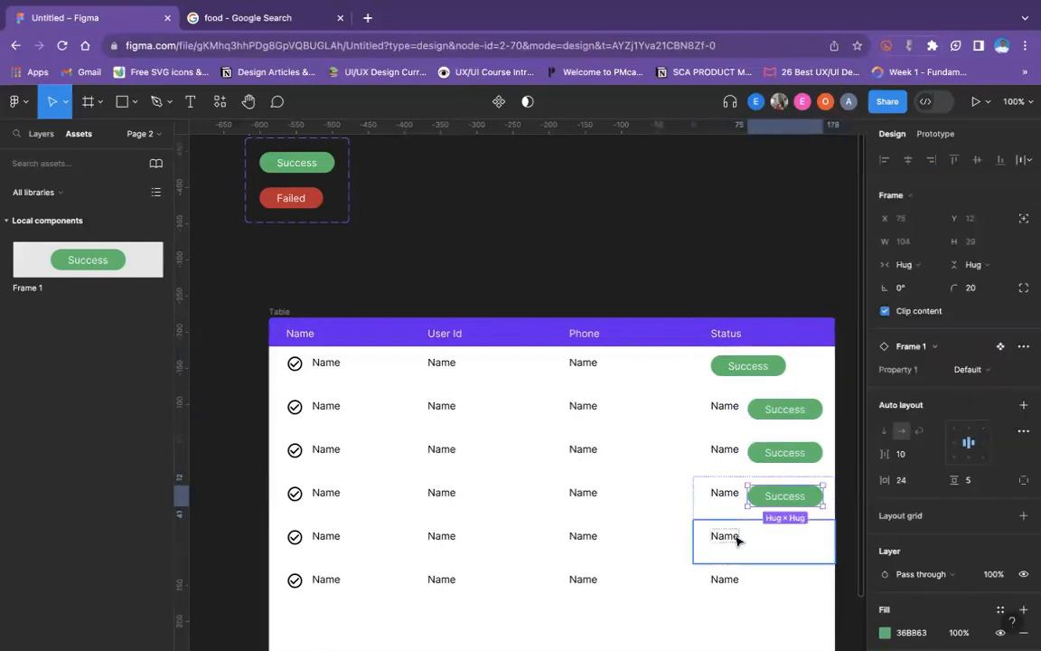
click(734, 535)
key(ctrl+v)
click(746, 584)
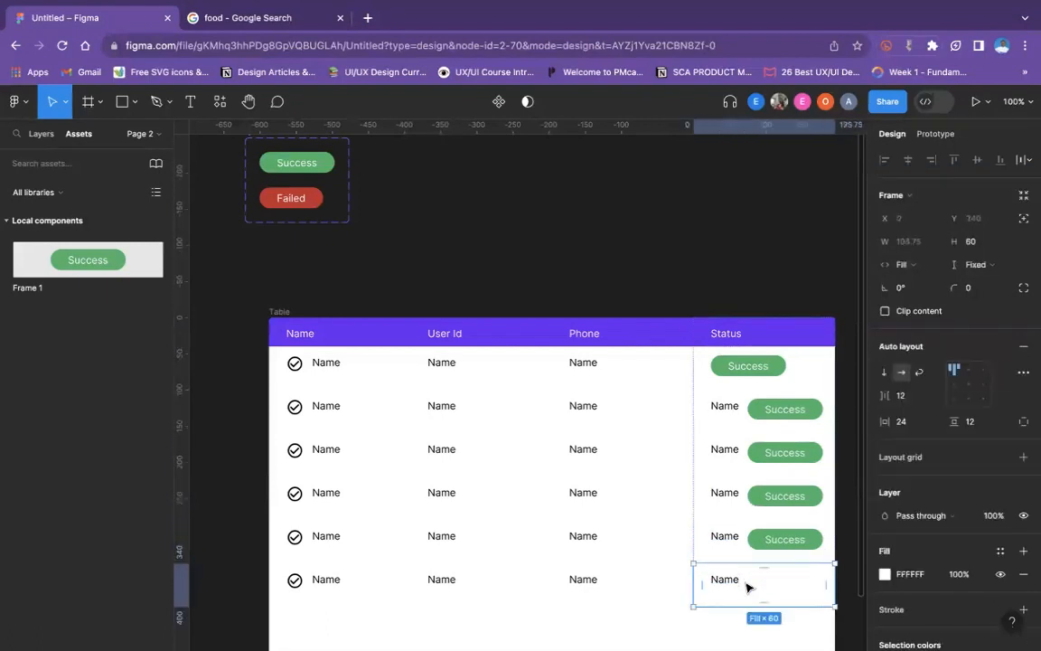
key(ctrl+v)
- Delete the placeholder Name text beside the badges in the five lower Status cells
click(723, 582)
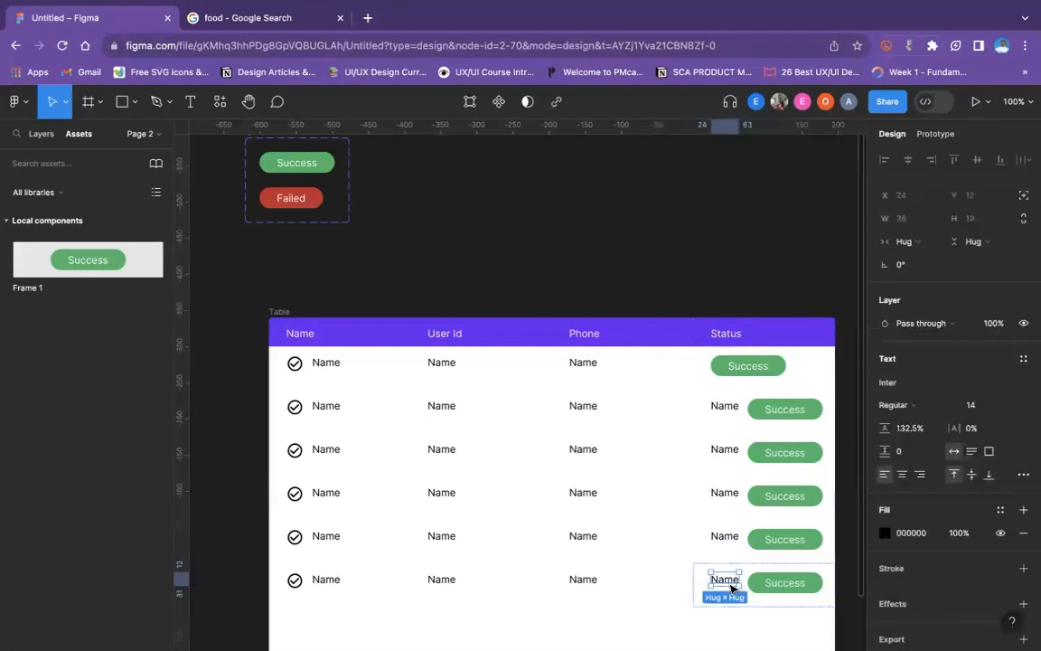
key(Delete)
click(731, 545)
double_click(725, 538)
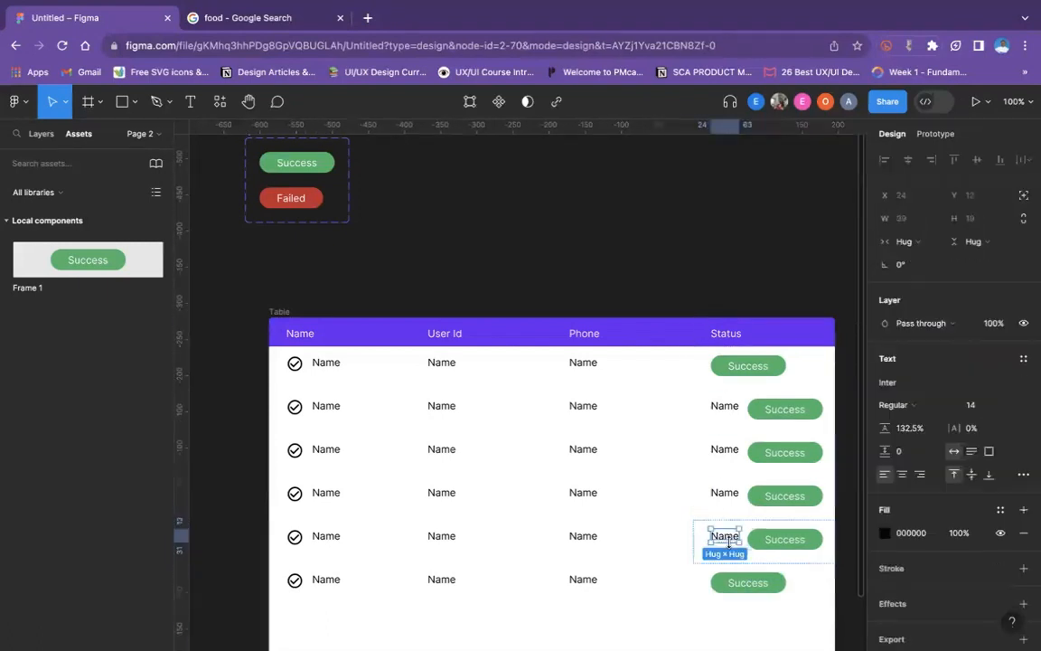
key(Delete)
click(726, 503)
double_click(725, 495)
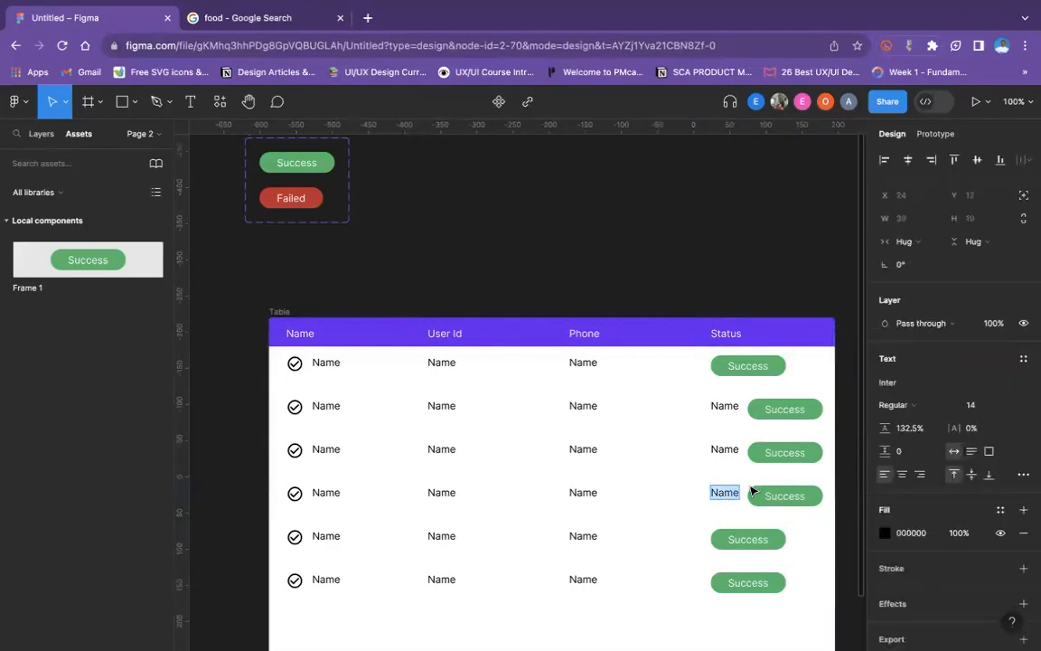
click(746, 483)
key(Delete)
double_click(732, 455)
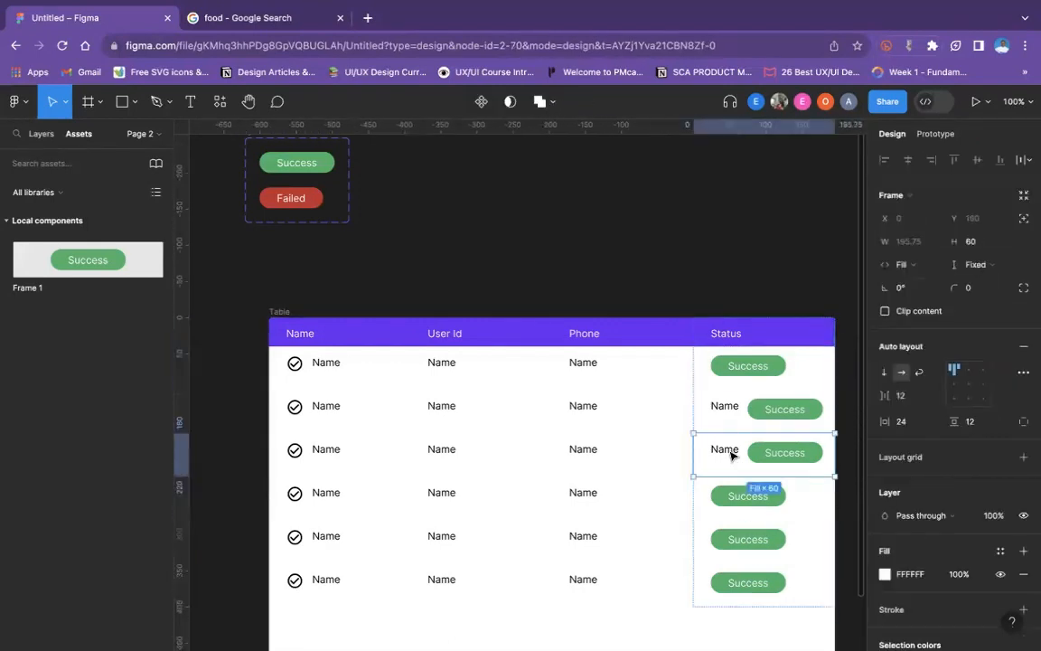
click(732, 455)
key(Delete)
click(729, 410)
click(731, 410)
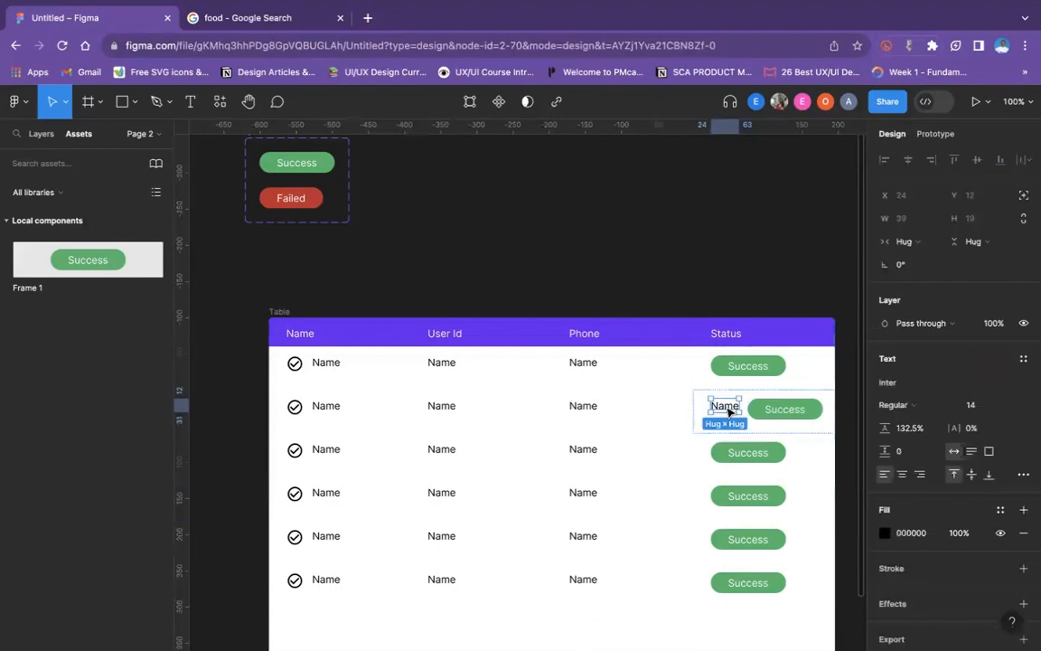
key(Delete)
scroll(732, 399, down, 3)
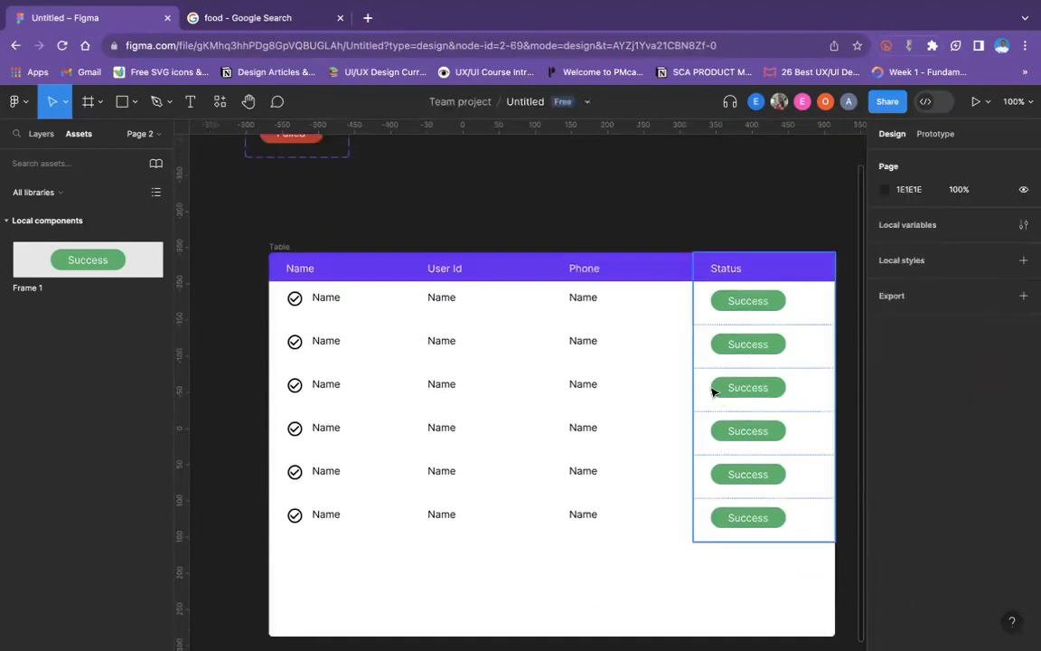
click(760, 301)
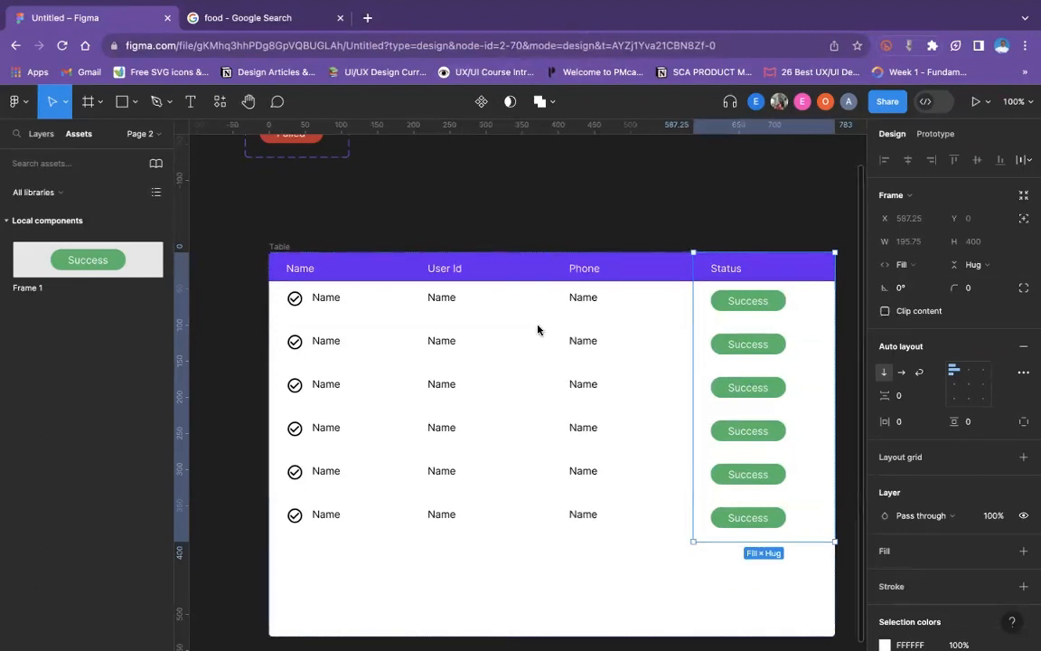
click(703, 241)
click(733, 305)
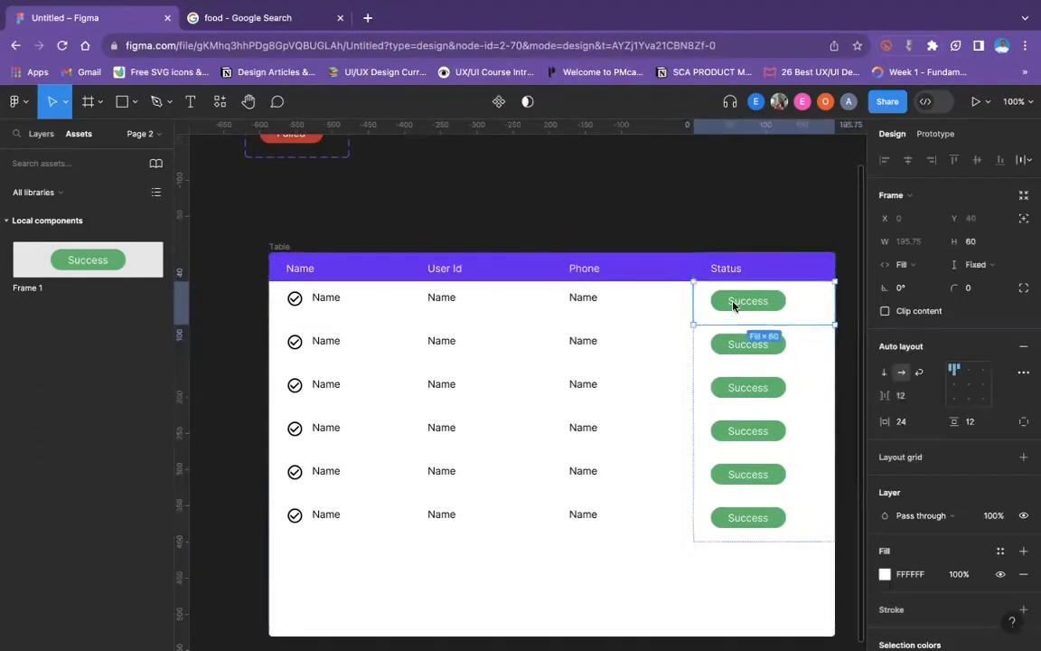
click(733, 306)
scroll(891, 441, down, 5)
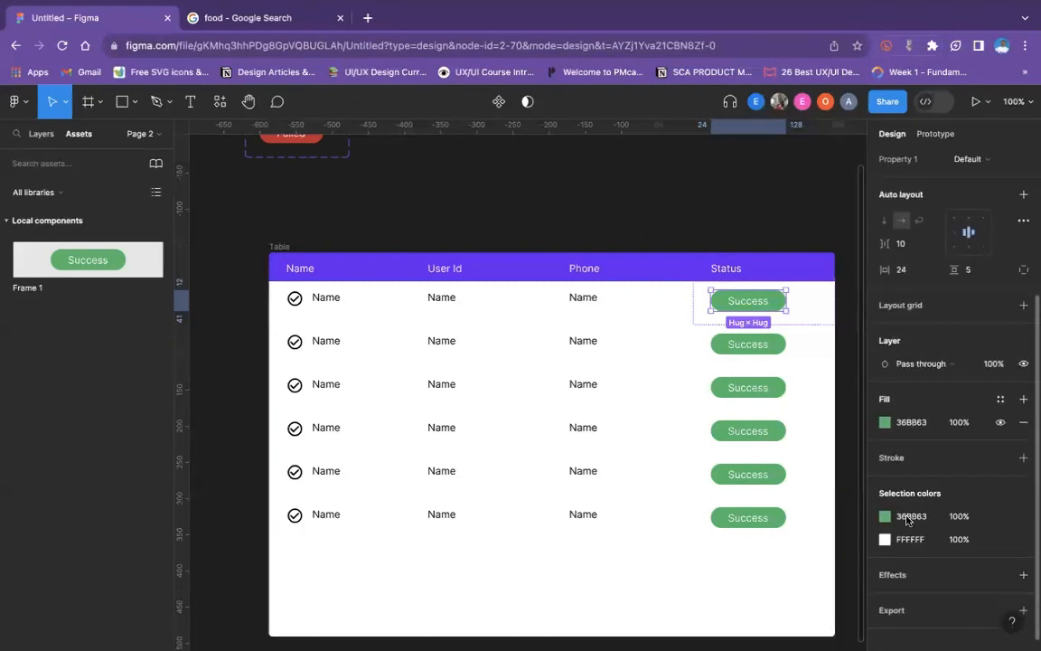
click(884, 422)
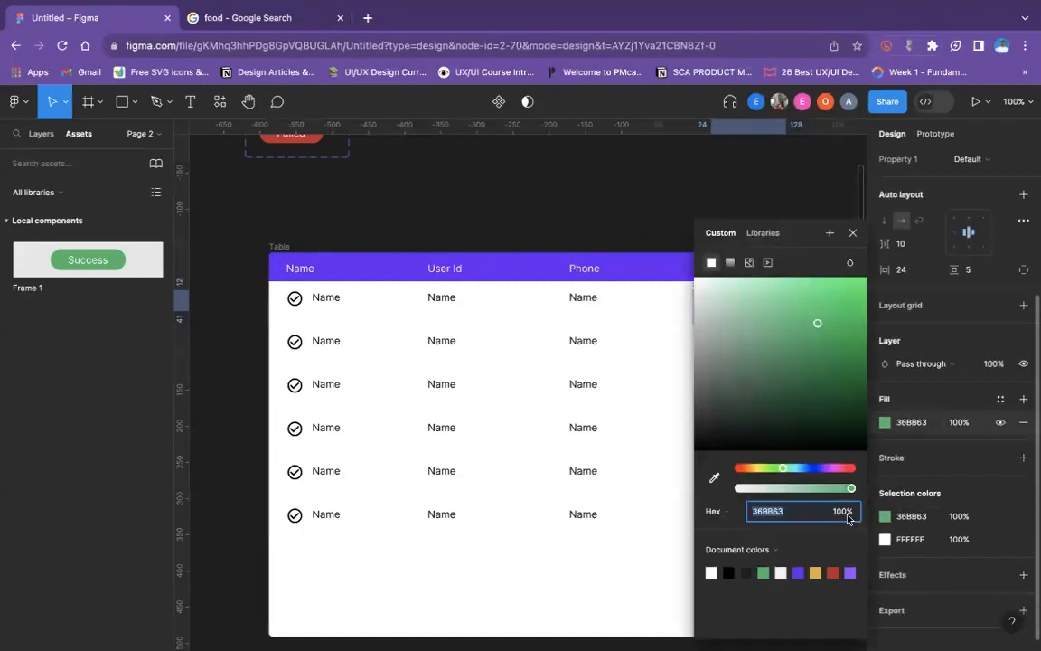
click(695, 145)
double_click(762, 298)
double_click(762, 298)
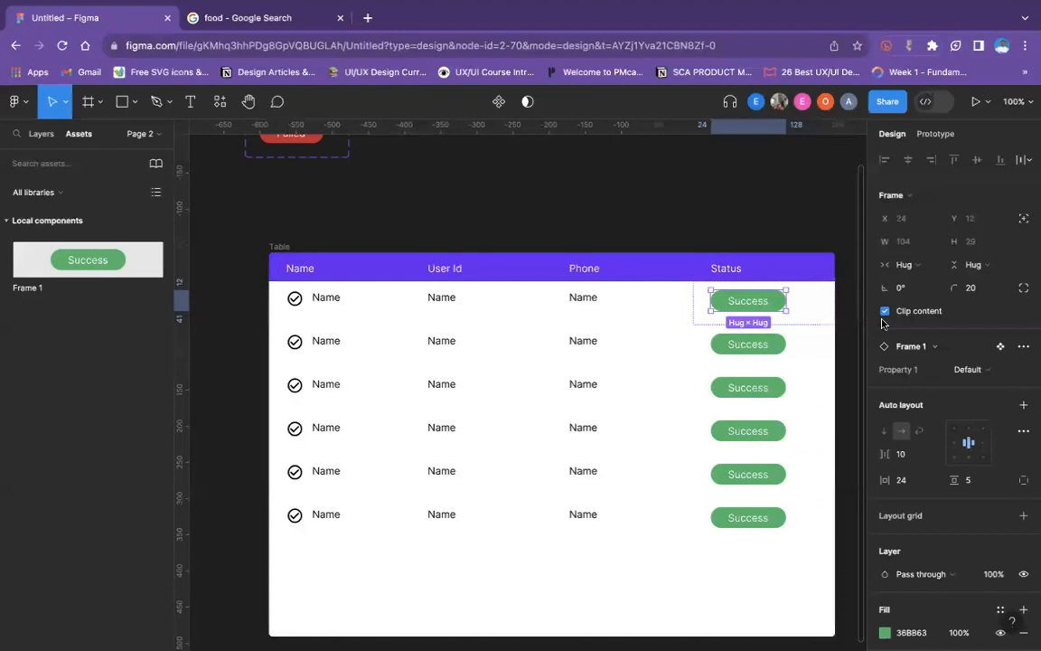
click(932, 346)
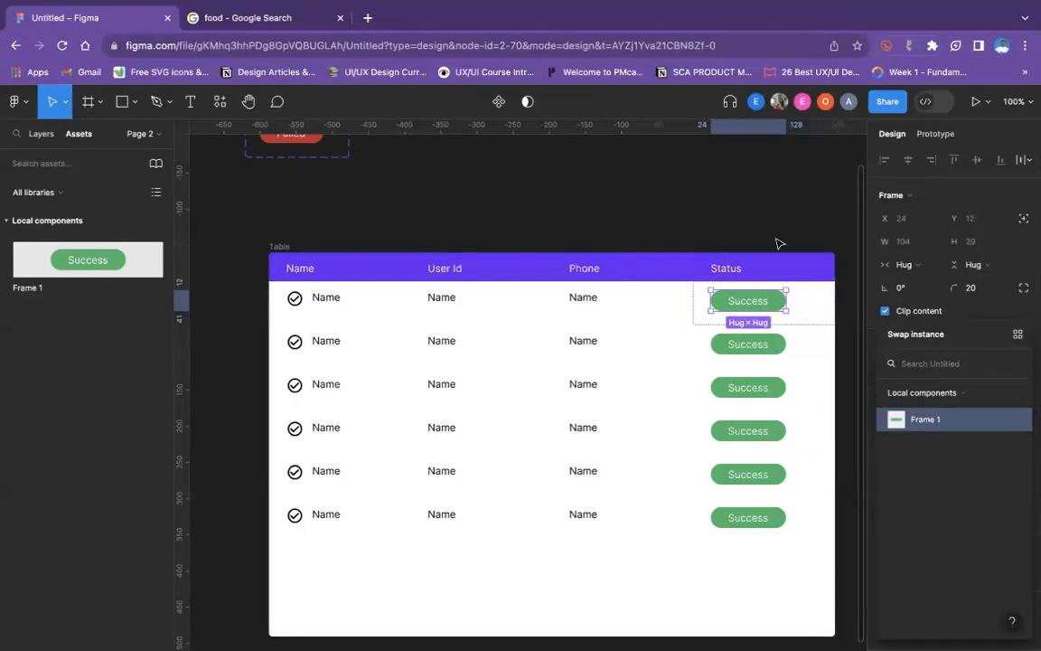
- Switch the status badge in the first table row to the Failed variant, Variant2
click(778, 297)
double_click(778, 297)
double_click(778, 297)
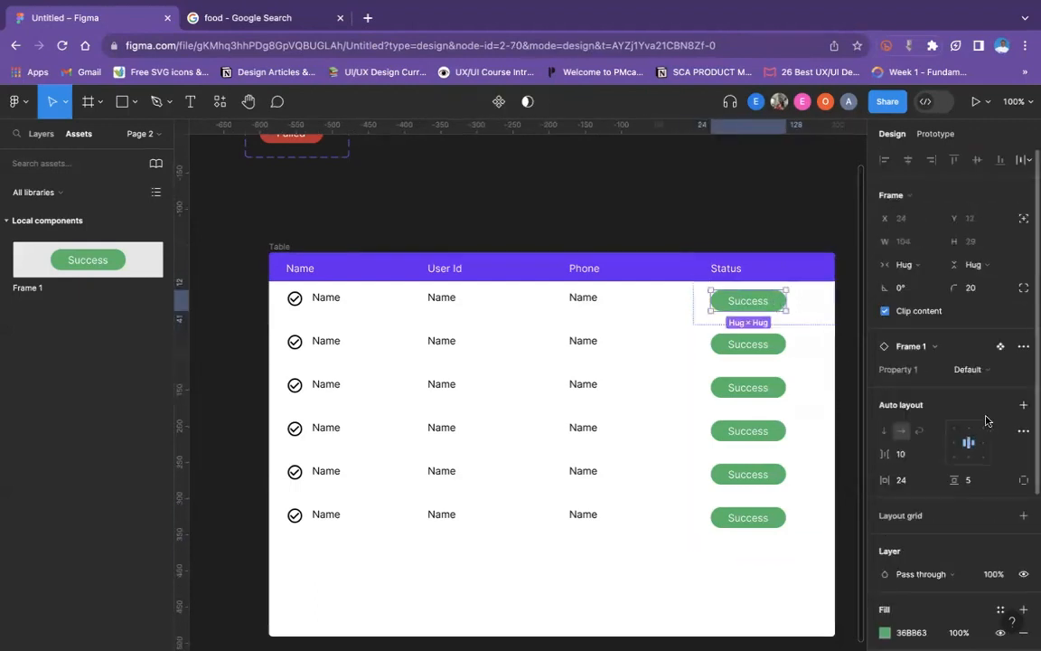
click(983, 372)
click(961, 388)
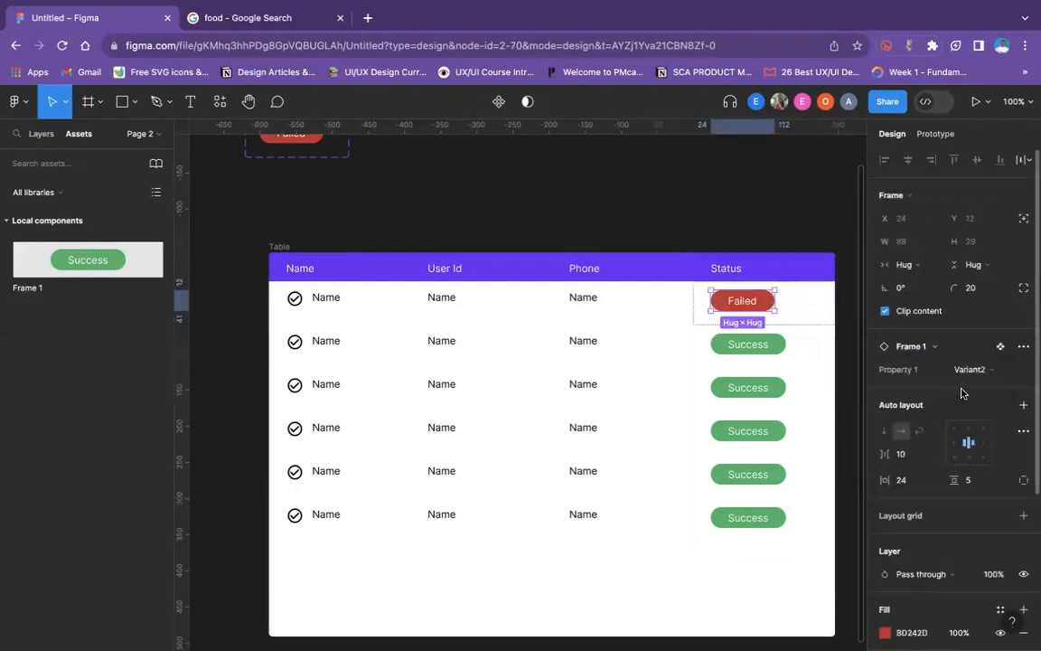
click(781, 235)
- Reduce the Table frame's height to 400 so that it ends right below the last row
scroll(678, 181, down, 4)
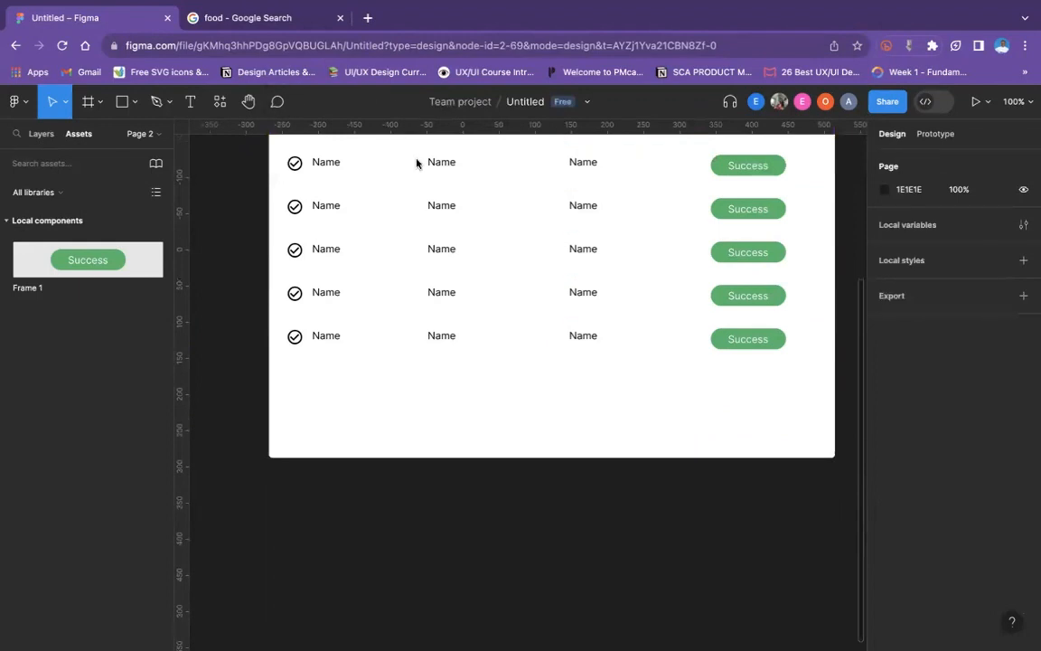
scroll(406, 257, up, 2)
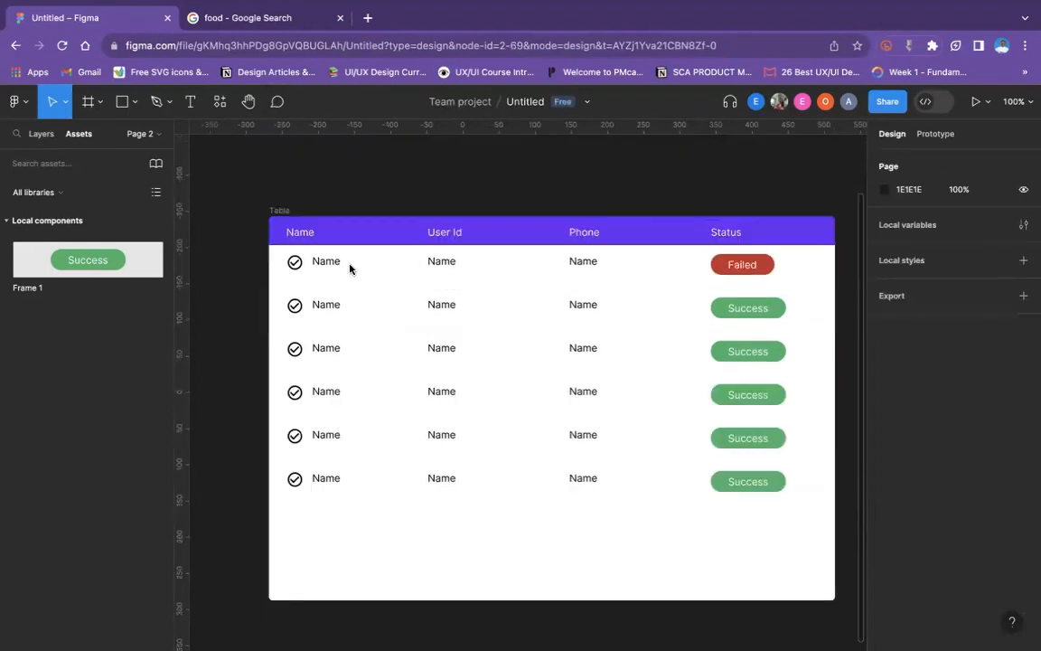
click(283, 213)
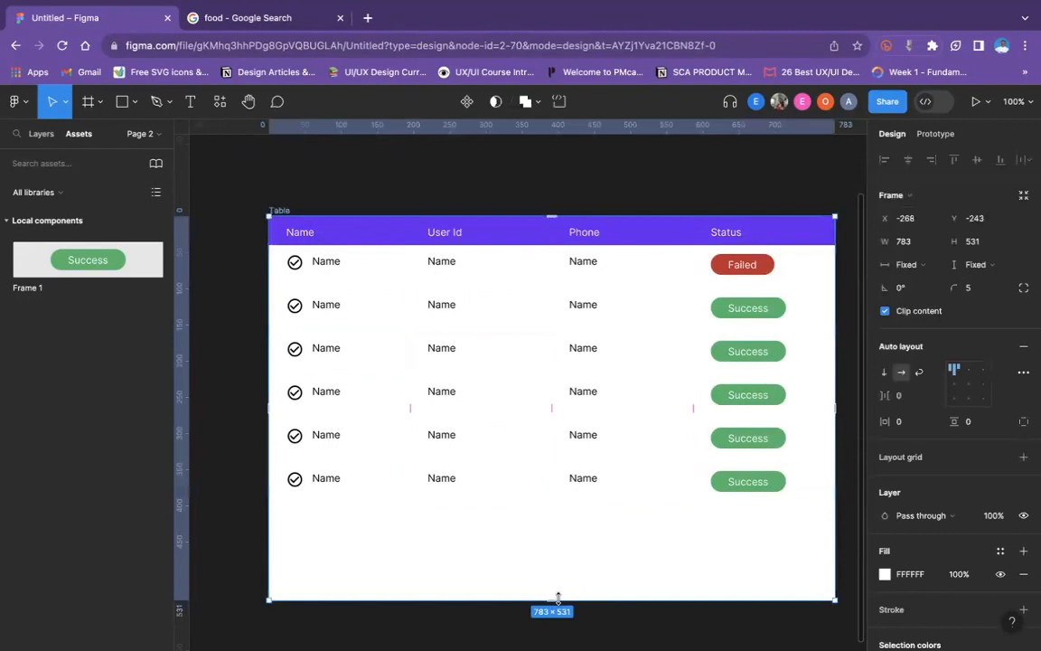
drag(557, 601, 557, 508)
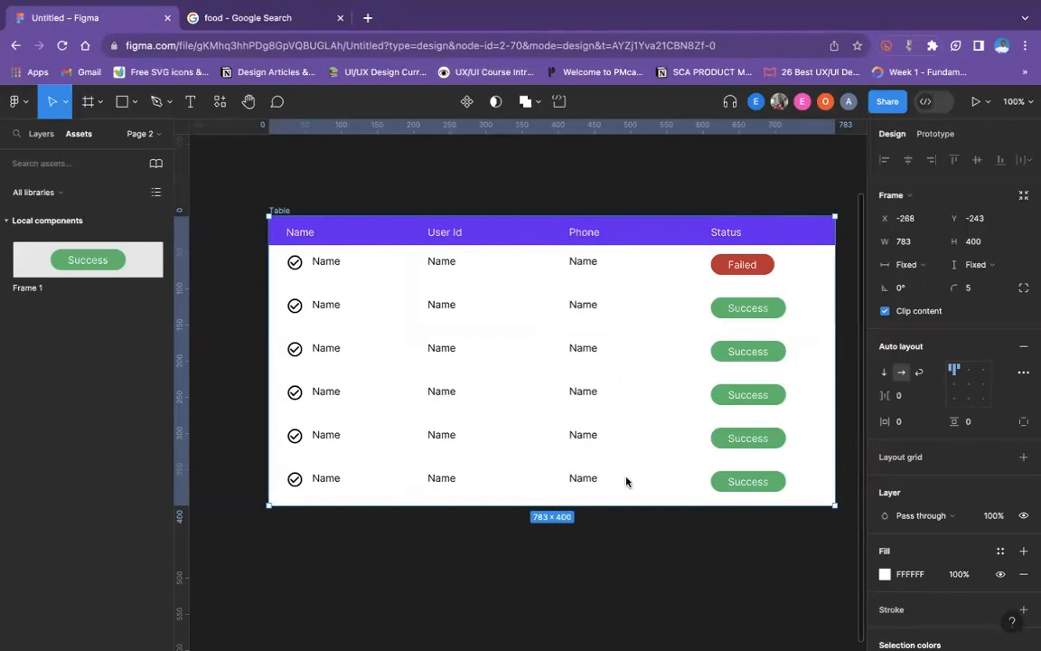
key(Escape)
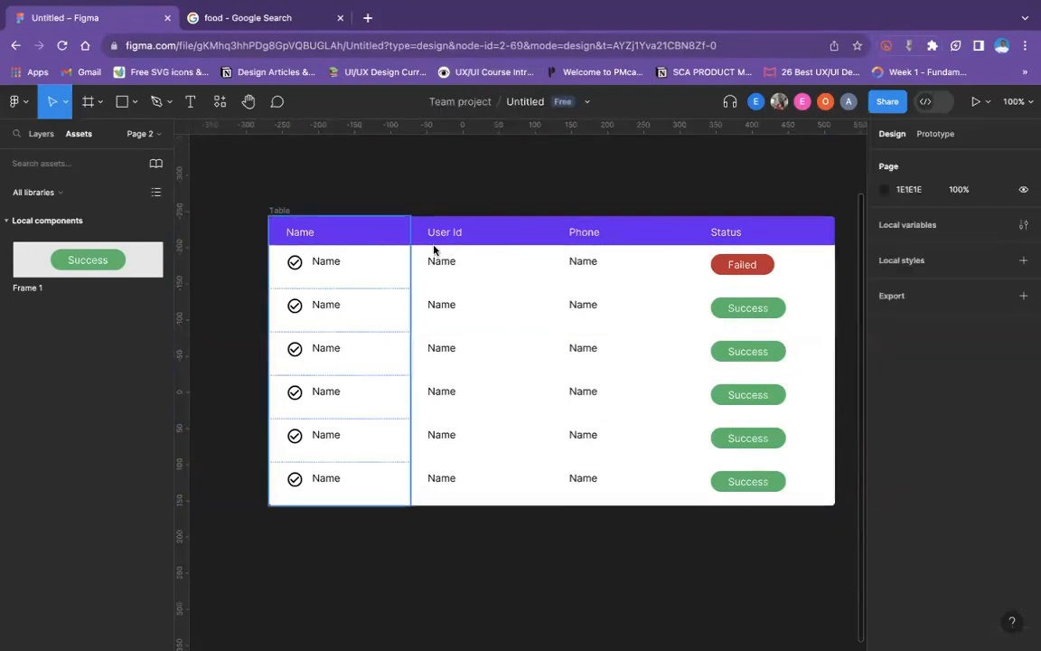
click(833, 415)
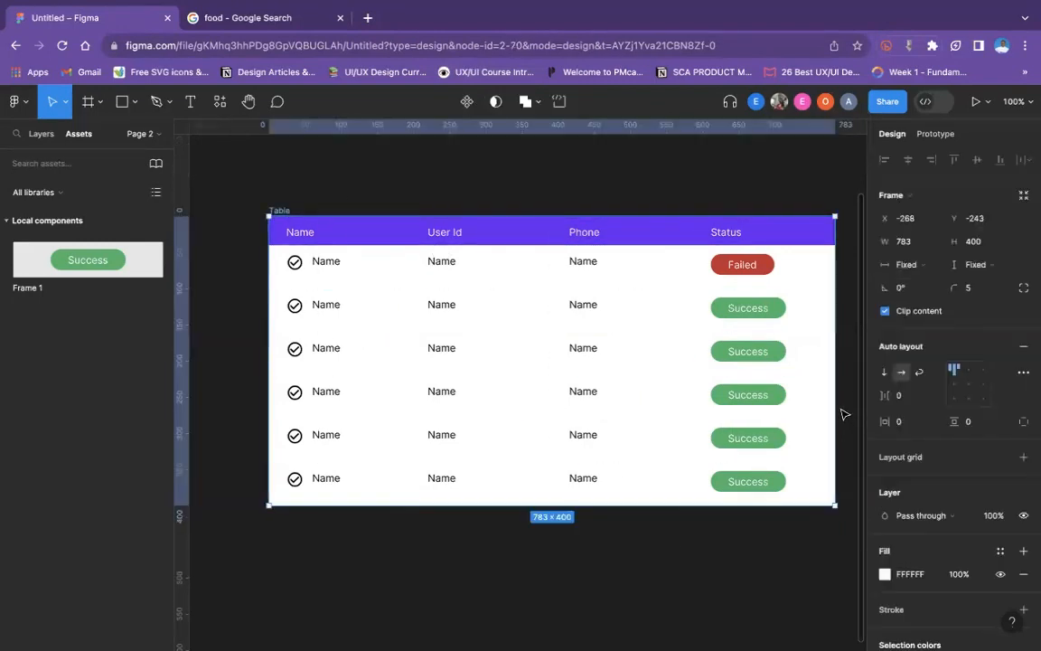
- Narrow the Table frame to a width of 625 and shift it slightly upward to Y -251
drag(835, 399, 720, 399)
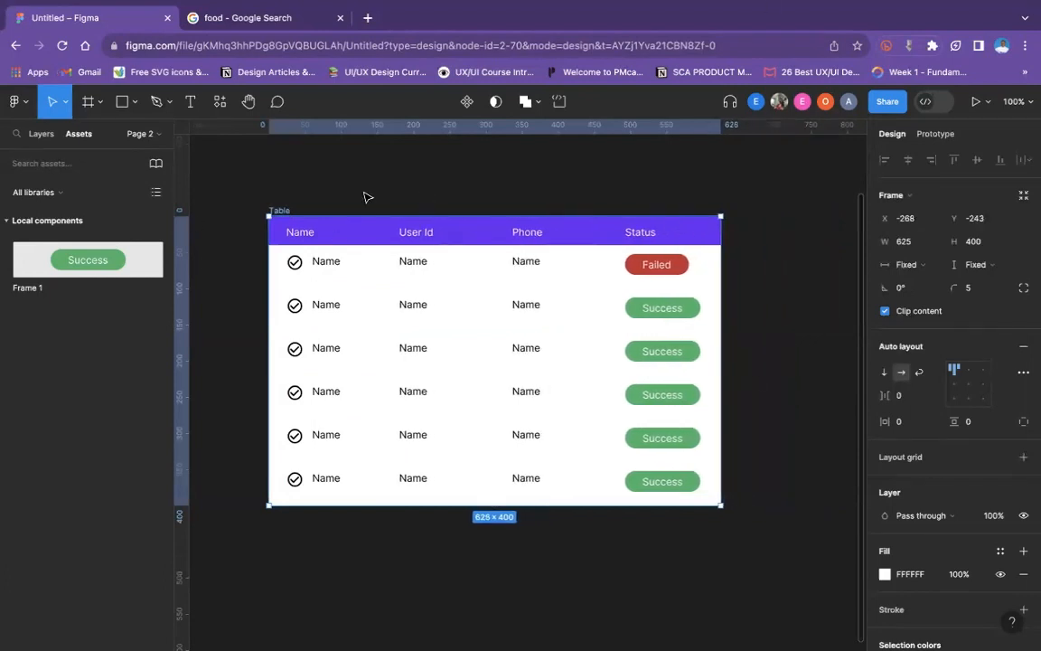
click(335, 209)
scroll(413, 337, down, 3)
scroll(318, 330, up, 5)
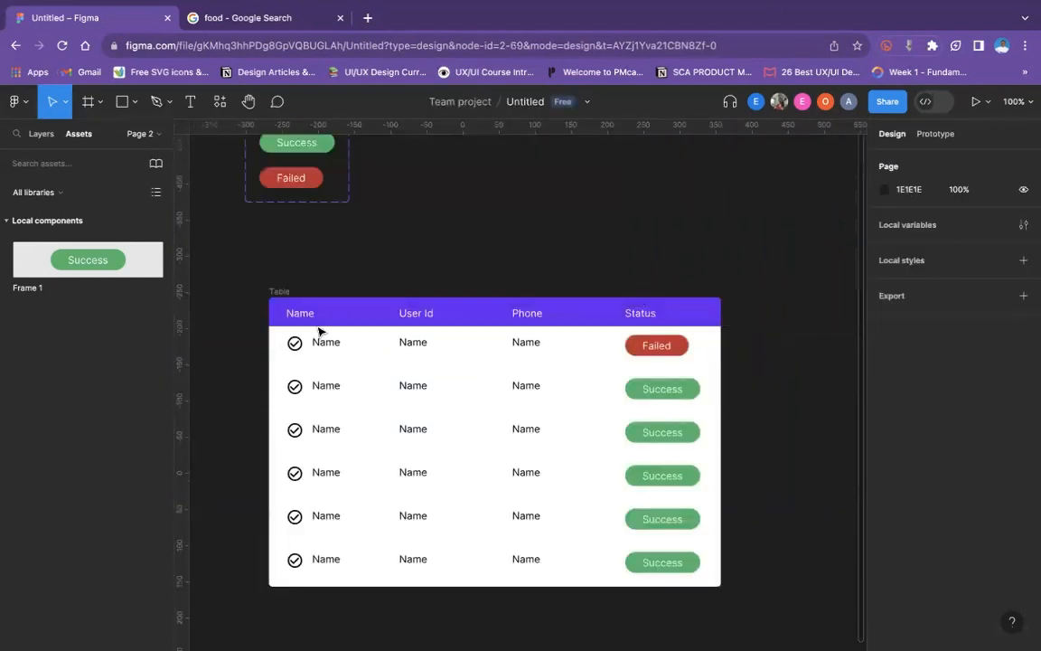
drag(274, 293, 298, 289)
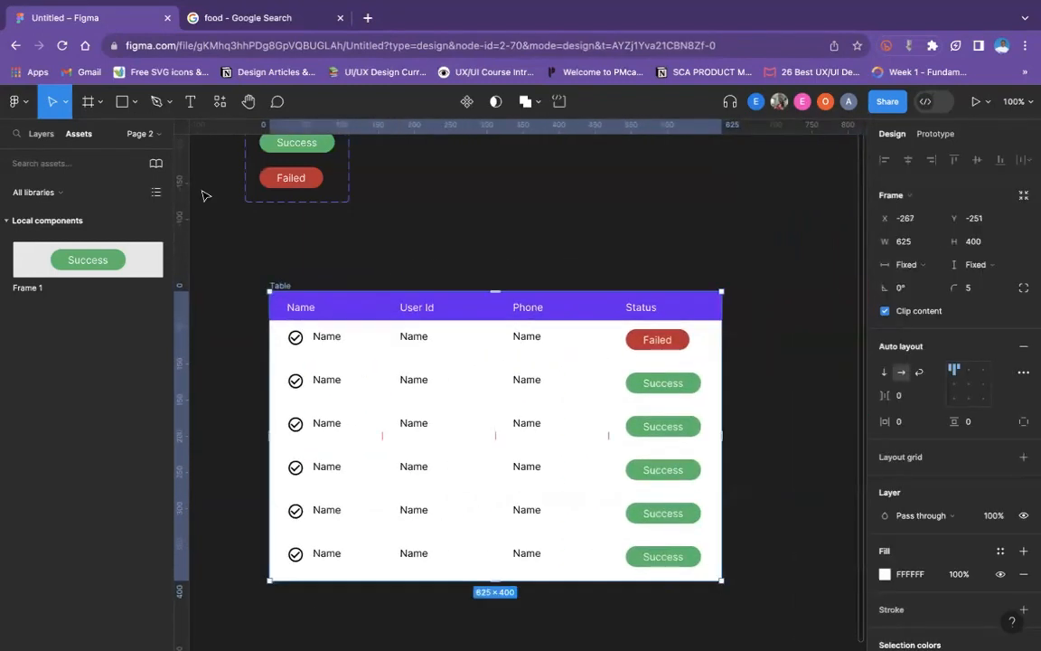
- Draw a new frame about 796 × 528 on the empty canvas below the table
click(134, 103)
click(111, 137)
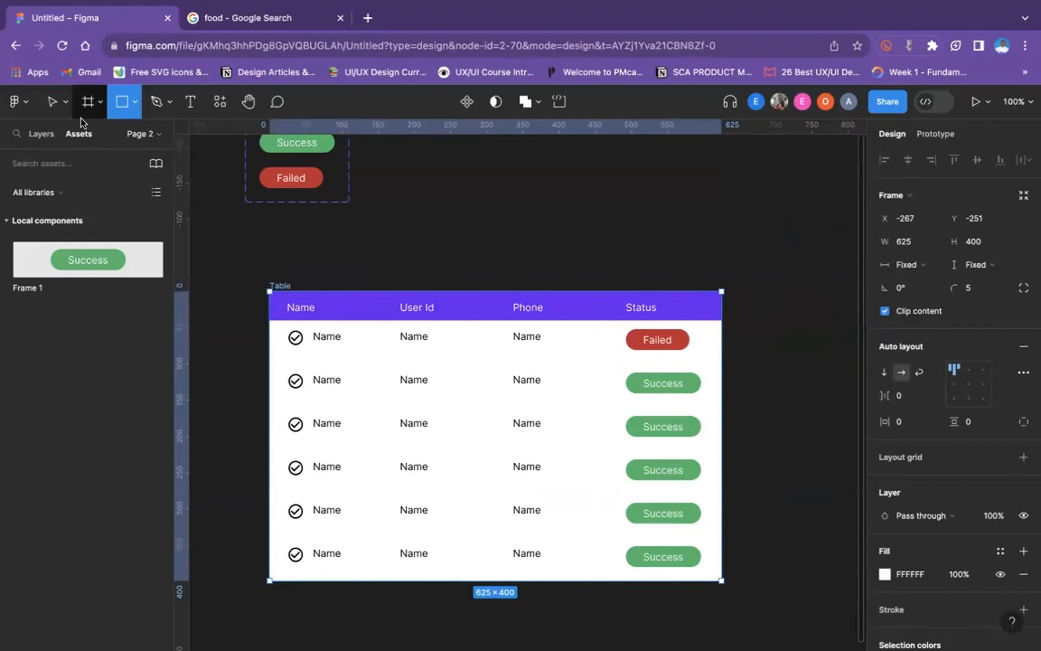
click(87, 101)
scroll(254, 384, down, 5)
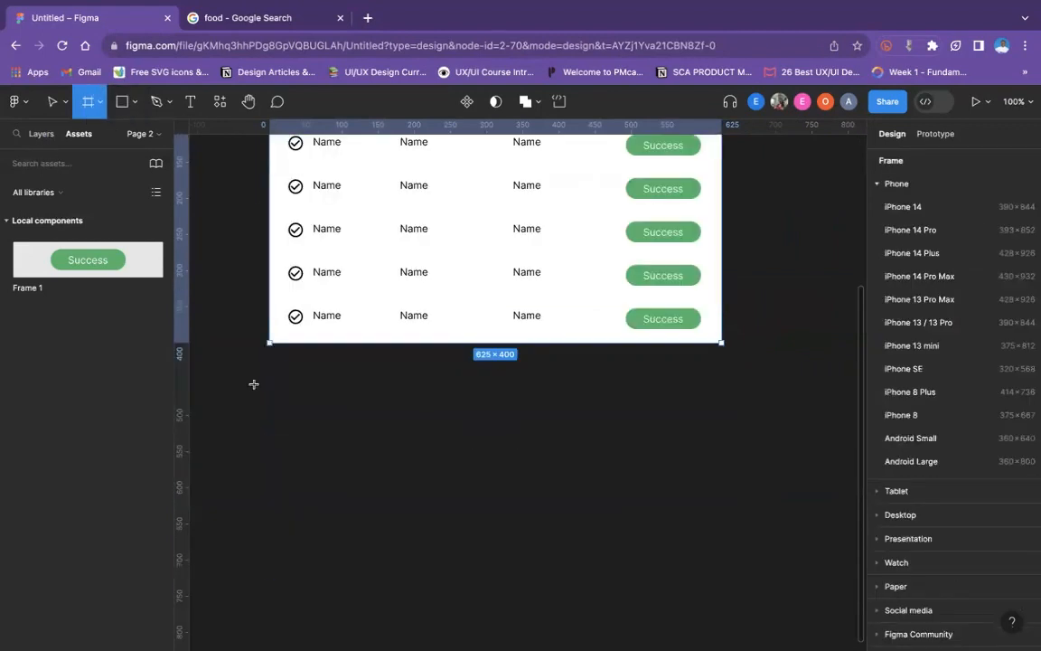
drag(251, 379, 827, 604)
scroll(630, 480, up, 6)
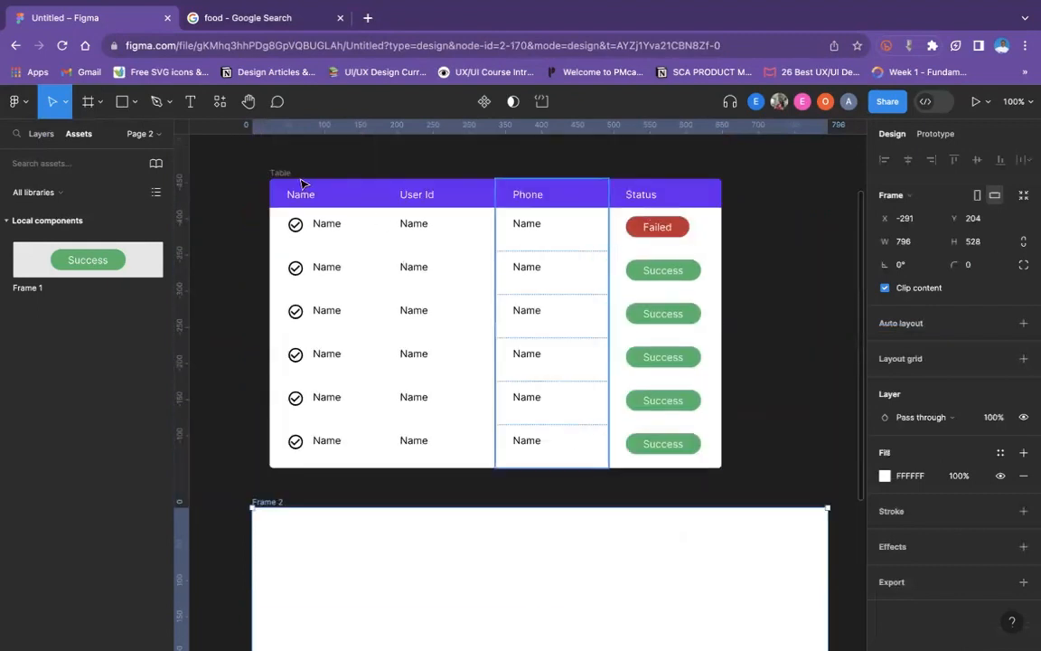
- Move the Table into the new white frame and position it at about X 28, Y 115
drag(293, 205, 355, 551)
scroll(359, 522, down, 5)
scroll(335, 457, down, 2)
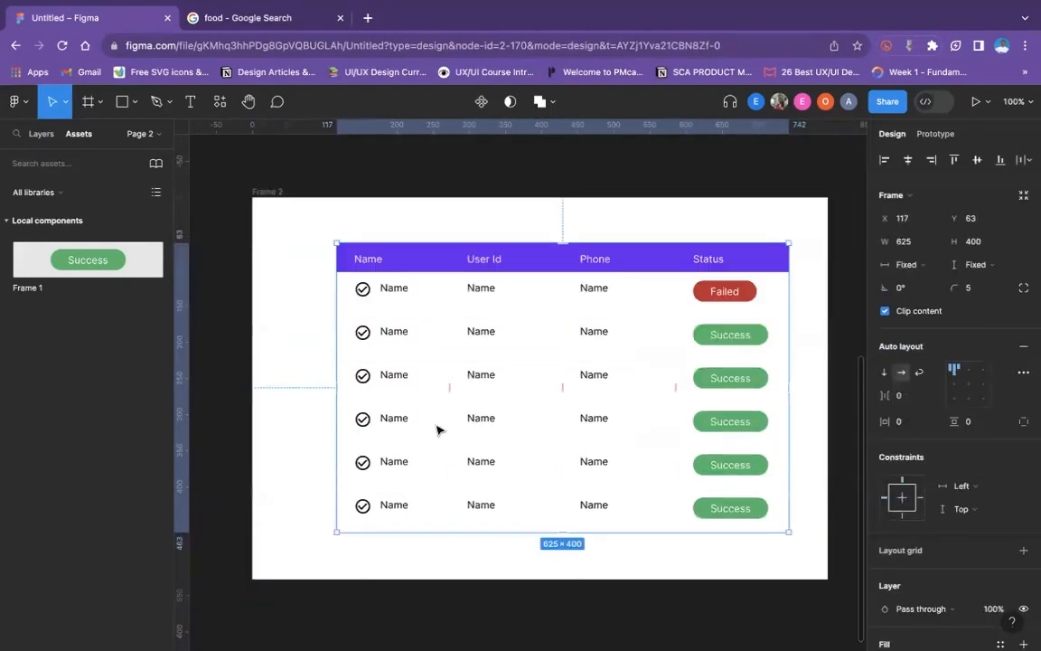
drag(436, 425, 390, 459)
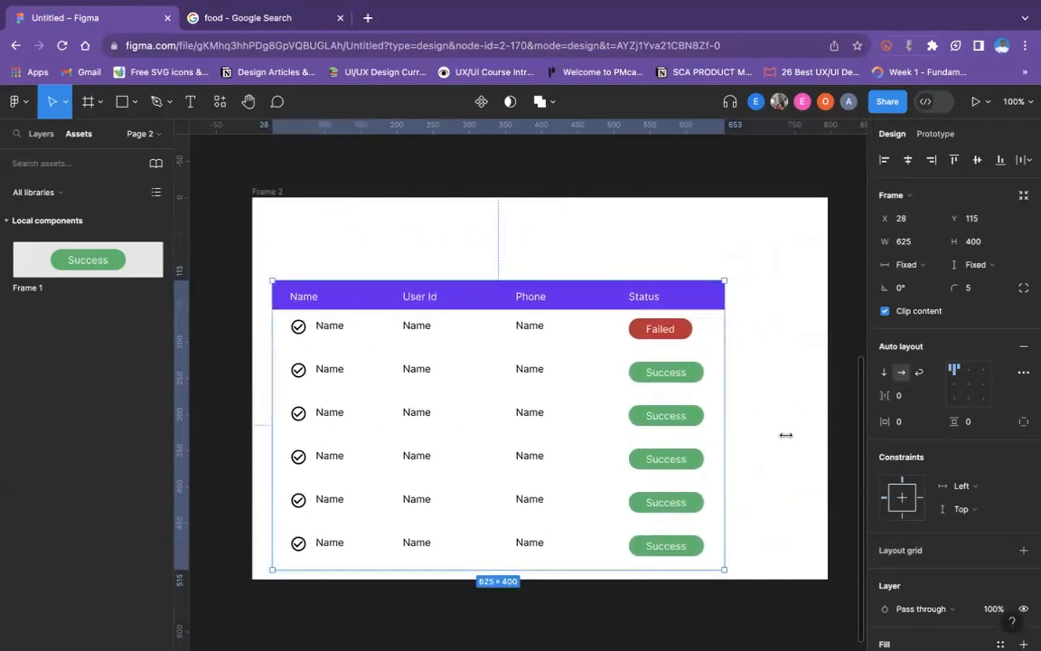
- Widen the Table to 744 so it nearly spans its parent frame, and align it to the frame's horizontal centre
drag(725, 432, 808, 437)
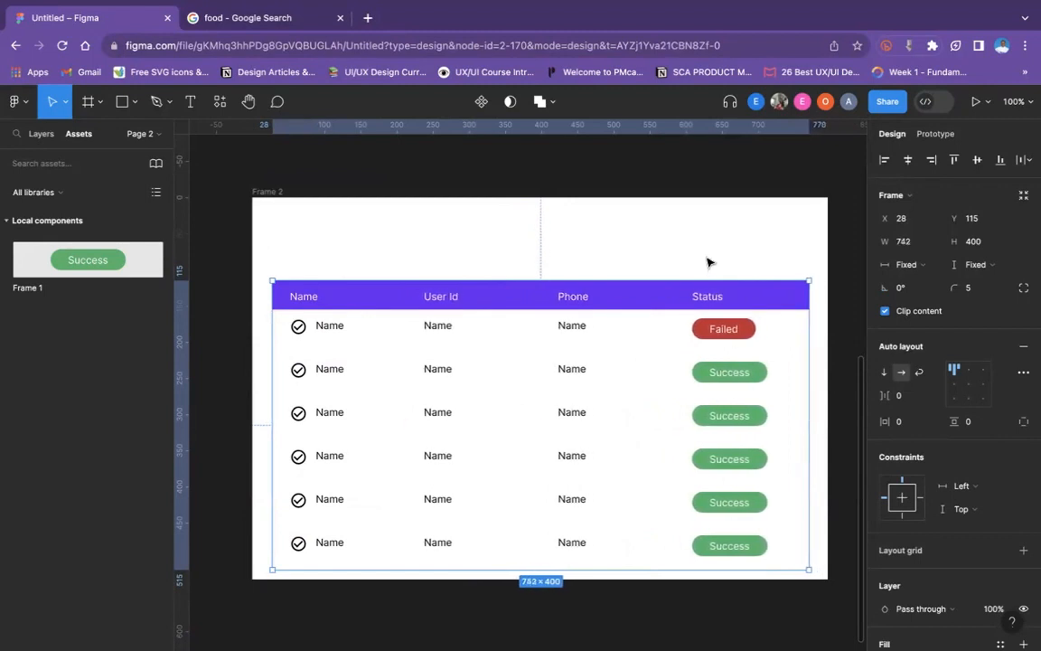
click(707, 260)
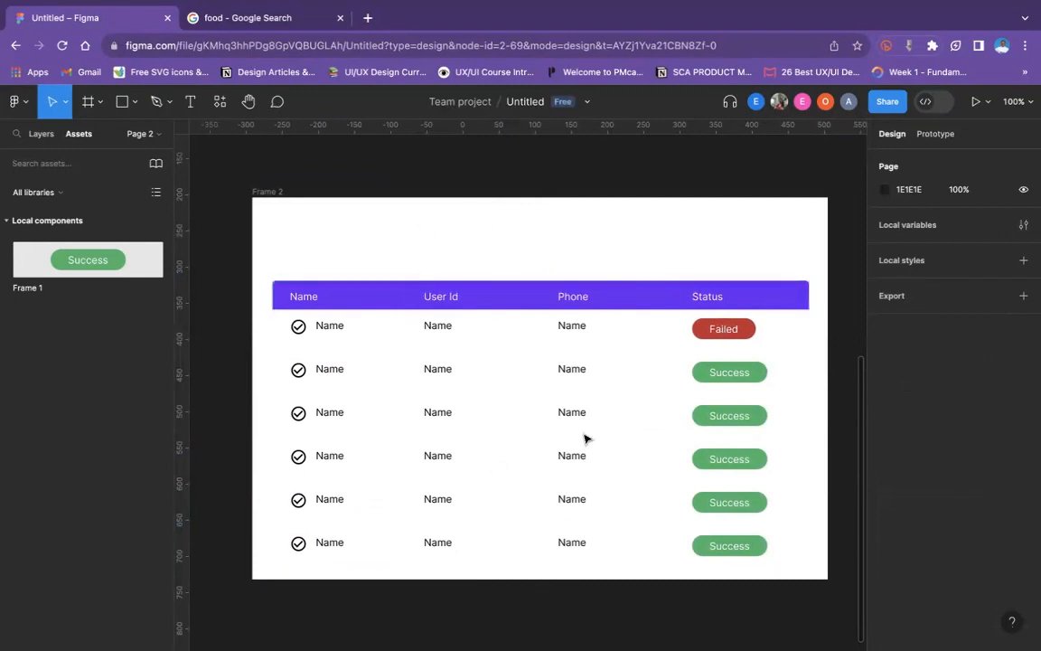
click(292, 379)
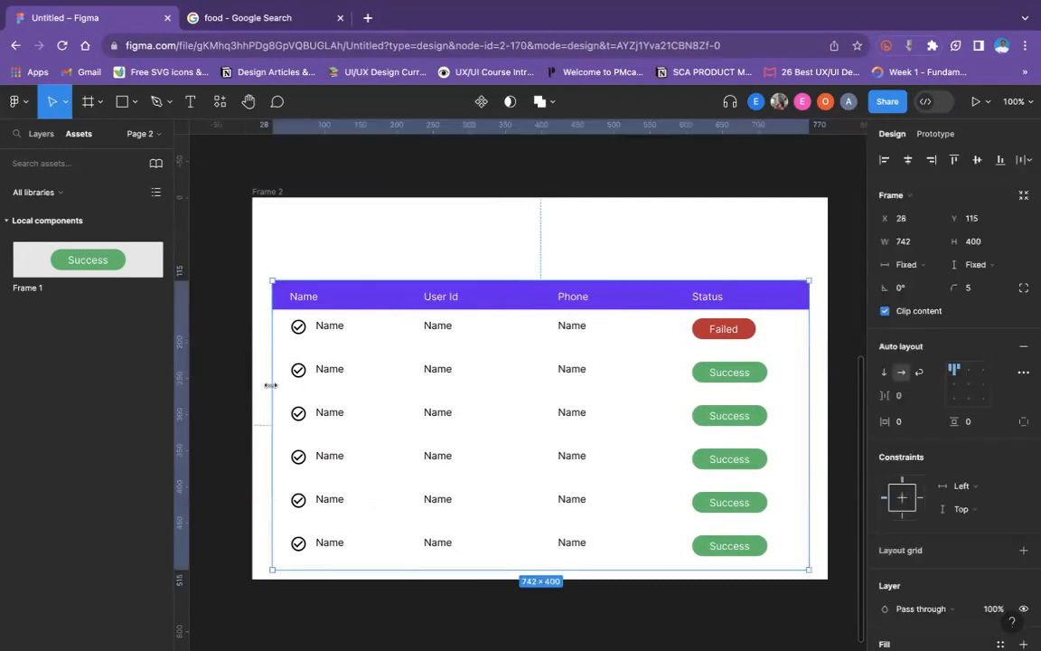
drag(271, 385, 267, 351)
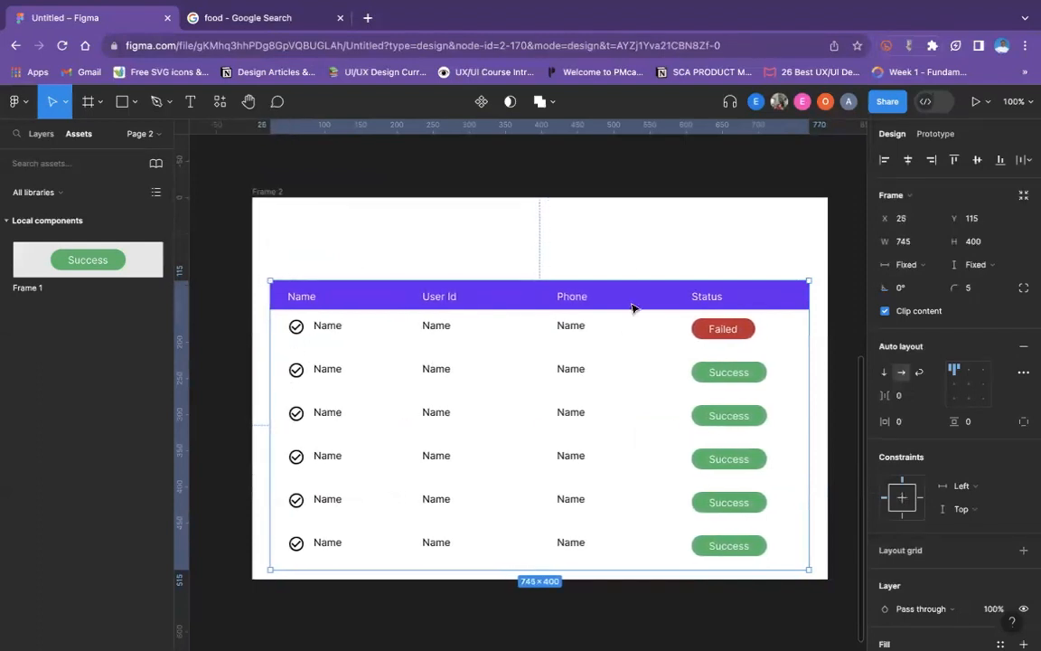
click(634, 255)
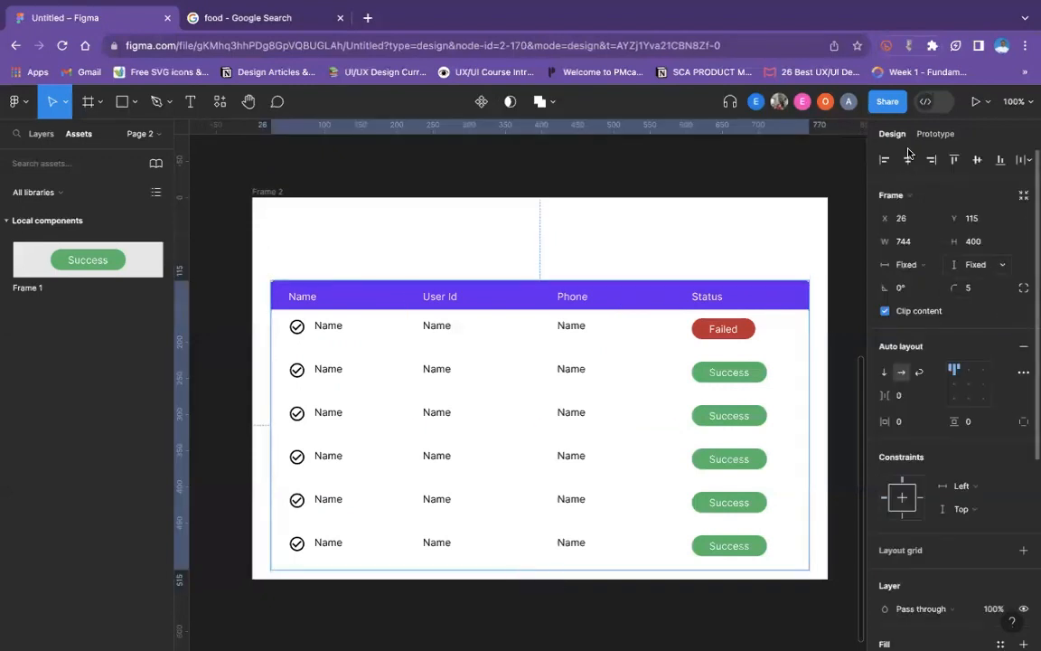
click(907, 161)
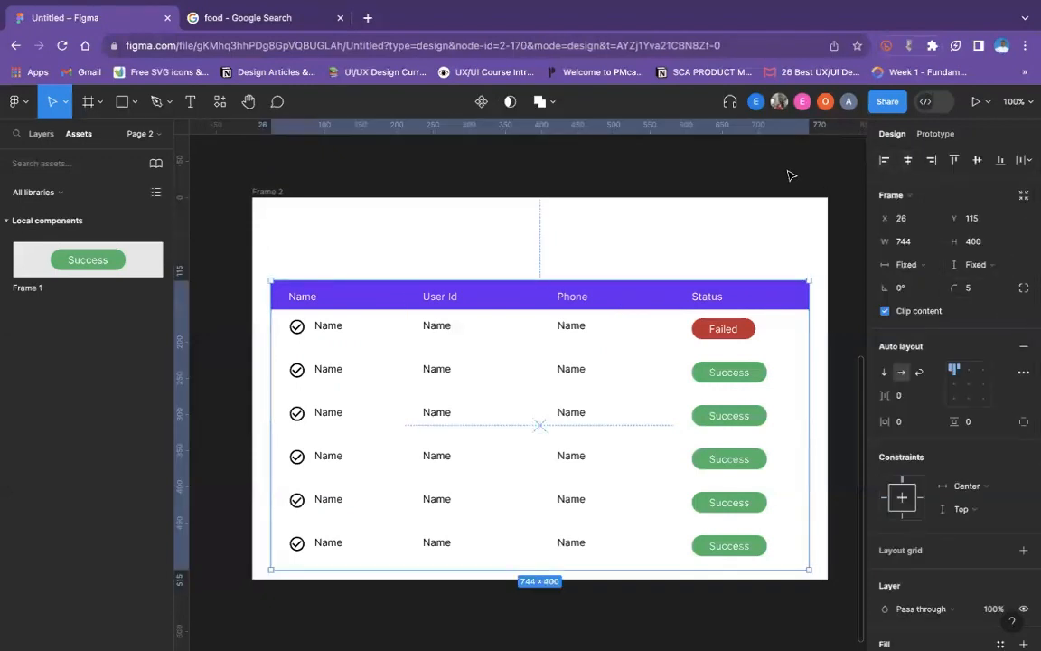
click(791, 175)
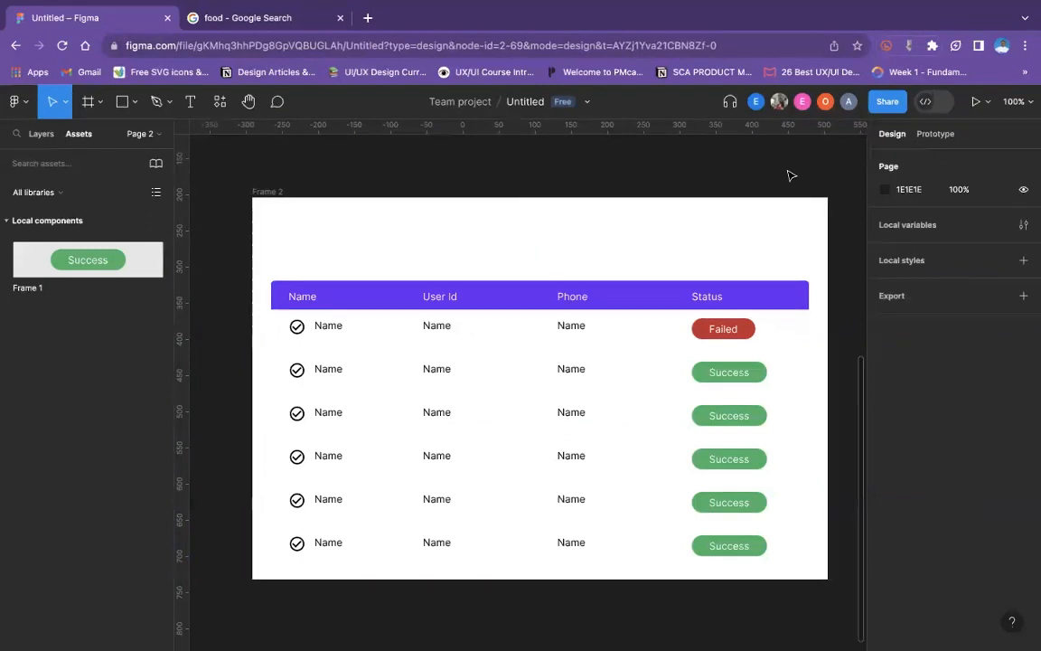
- Examine the properties of the Failed badge instance in the first row and look over the finished table in its frame
click(722, 336)
double_click(722, 336)
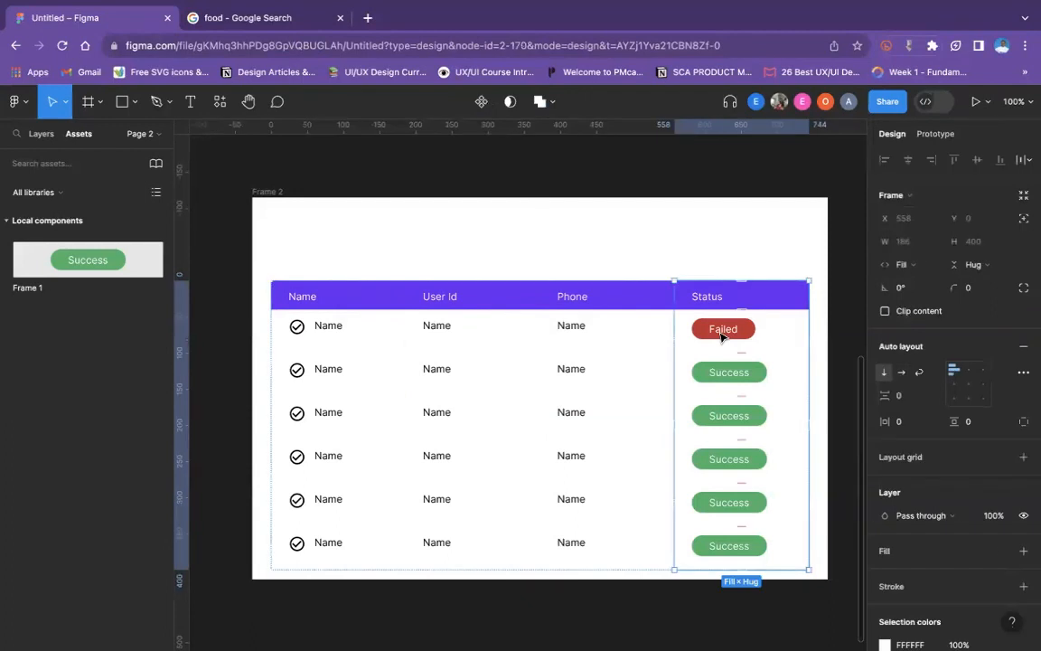
double_click(723, 336)
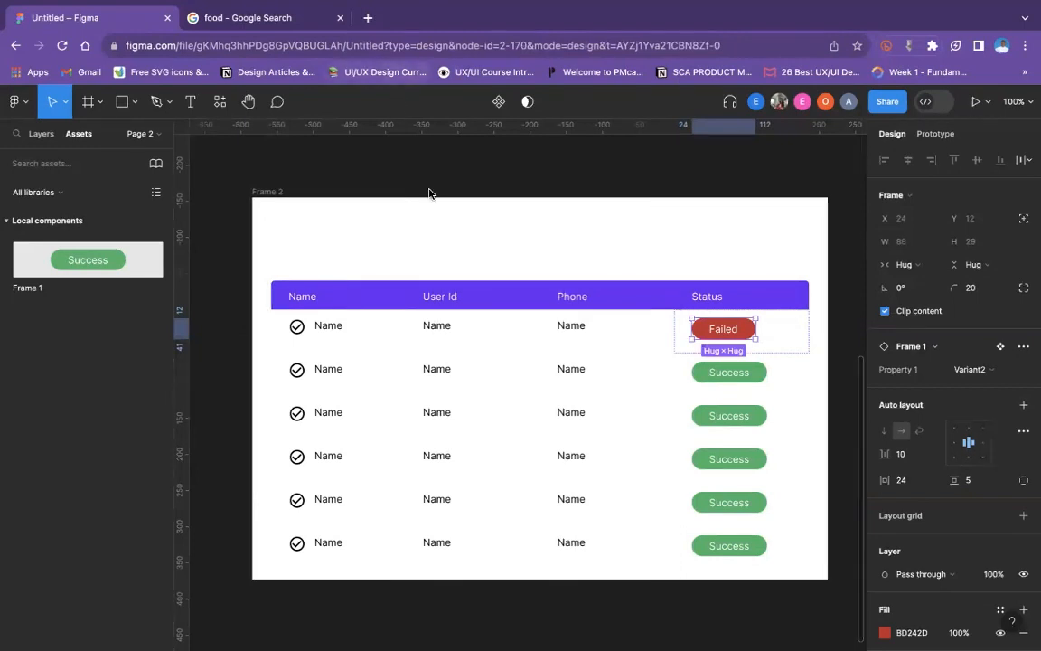
scroll(479, 267, up, 2)
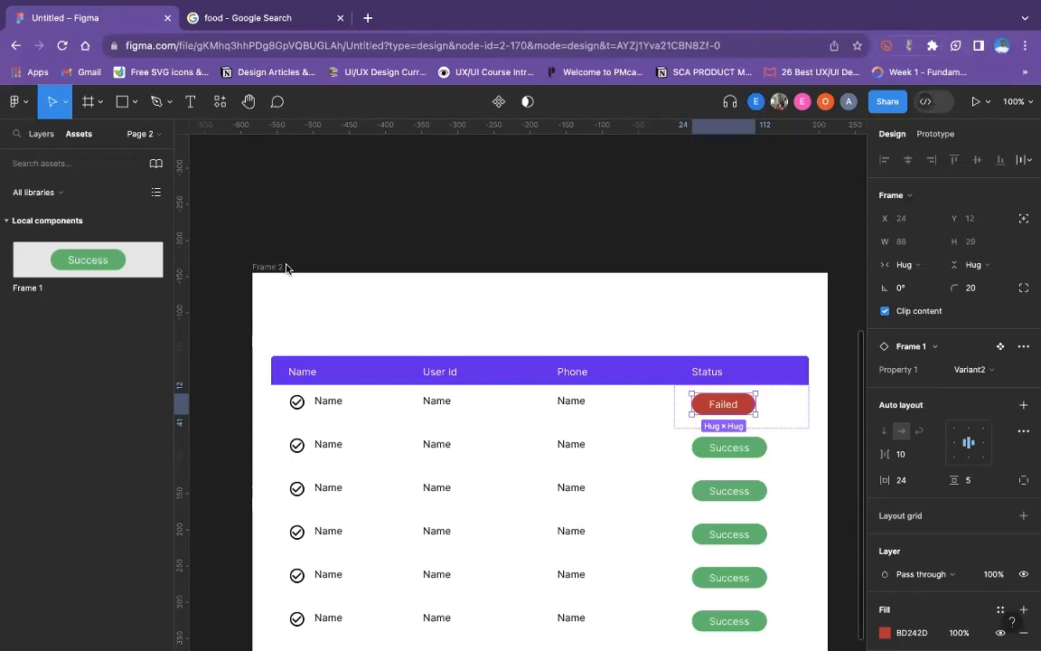
scroll(383, 405, down, 1)
scroll(428, 492, down, 5)
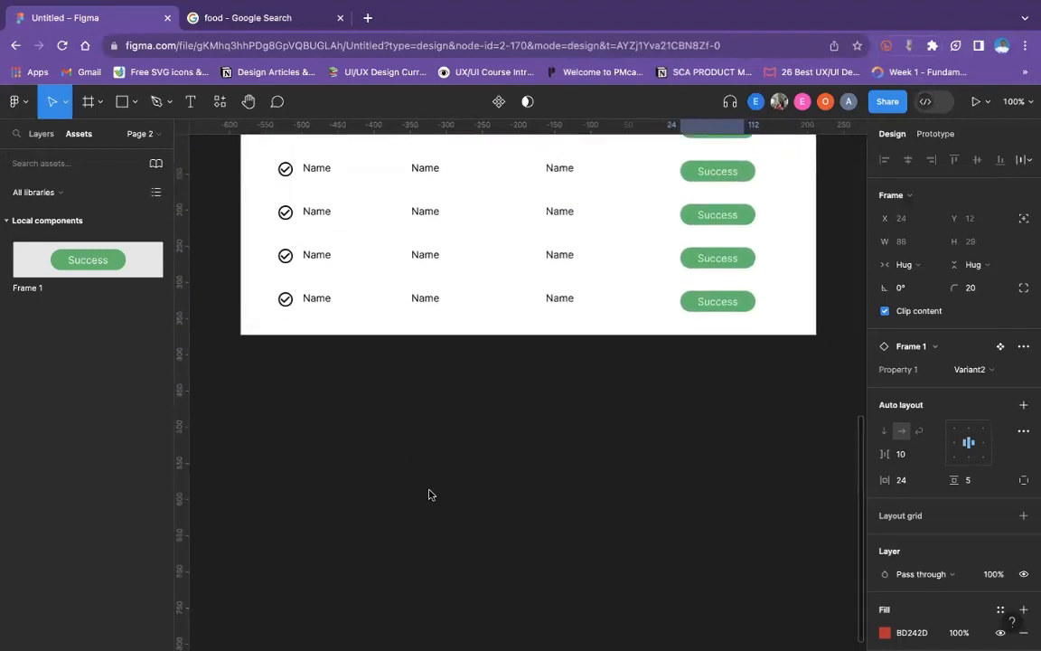
click(435, 497)
scroll(435, 499, up, 3)
scroll(435, 497, up, 5)
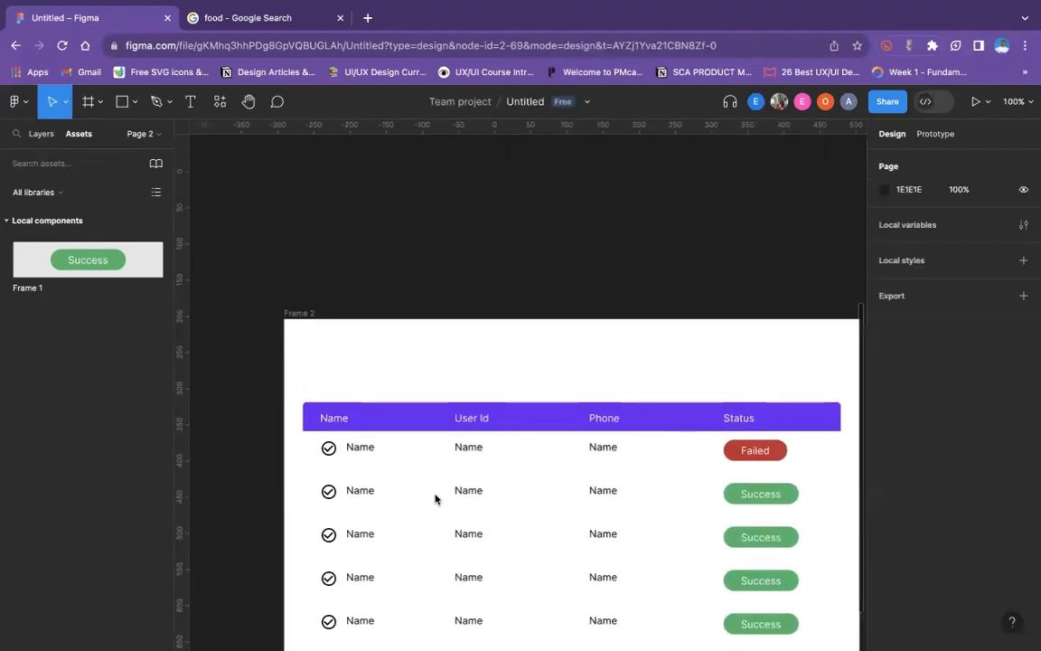
scroll(435, 495, down, 4)
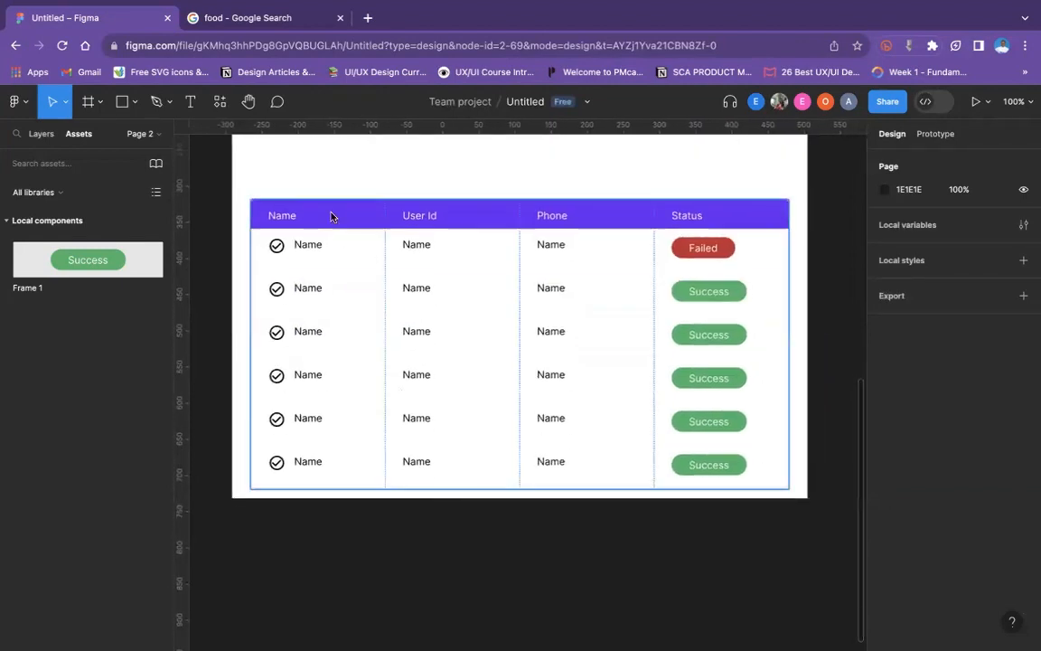